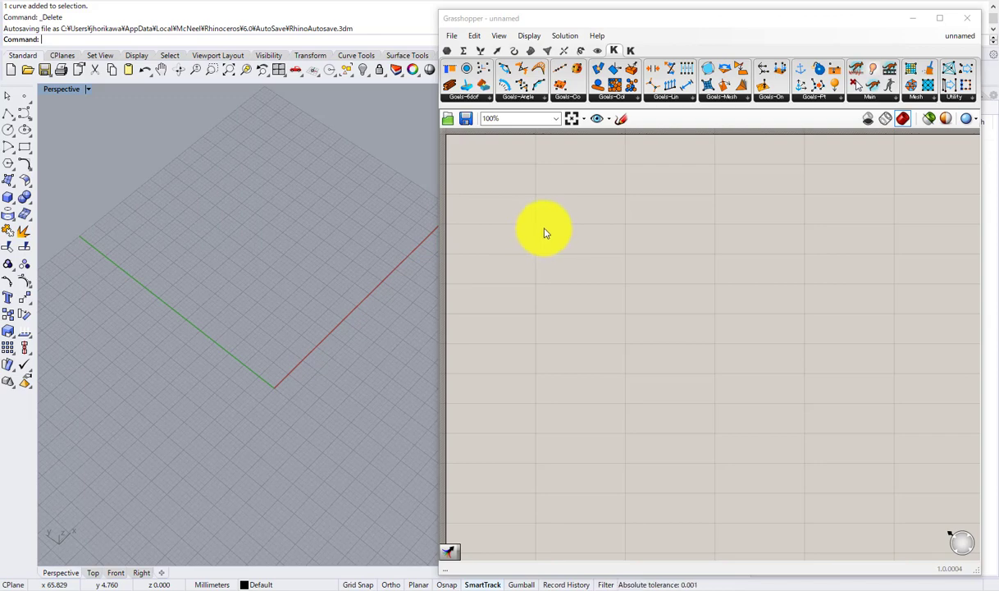
Step: Add a Square grid component to the empty canvas and frame its grid in the Rhino viewport
double_click(545, 232)
type("p")
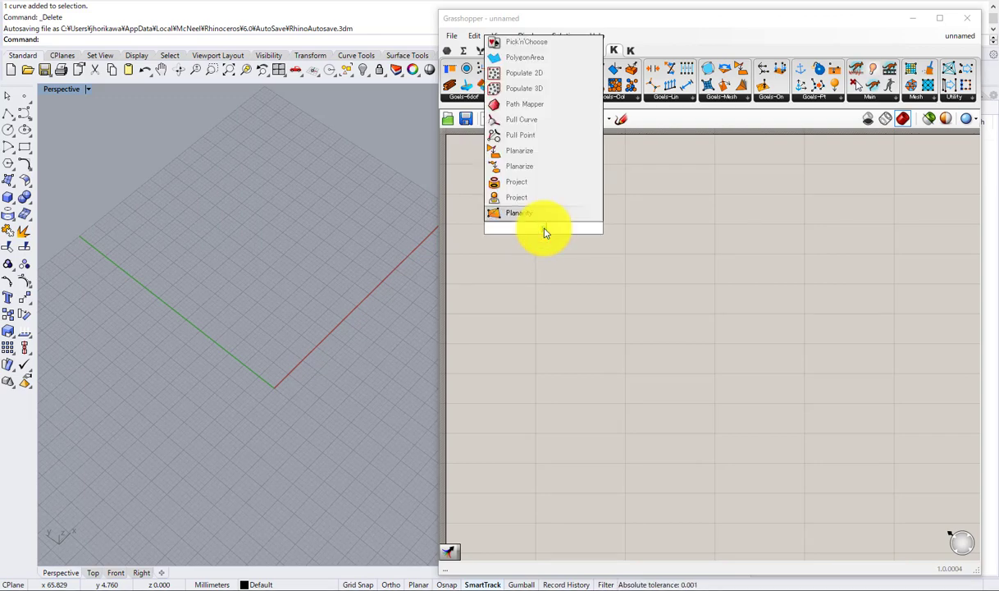
key("BackSpace")
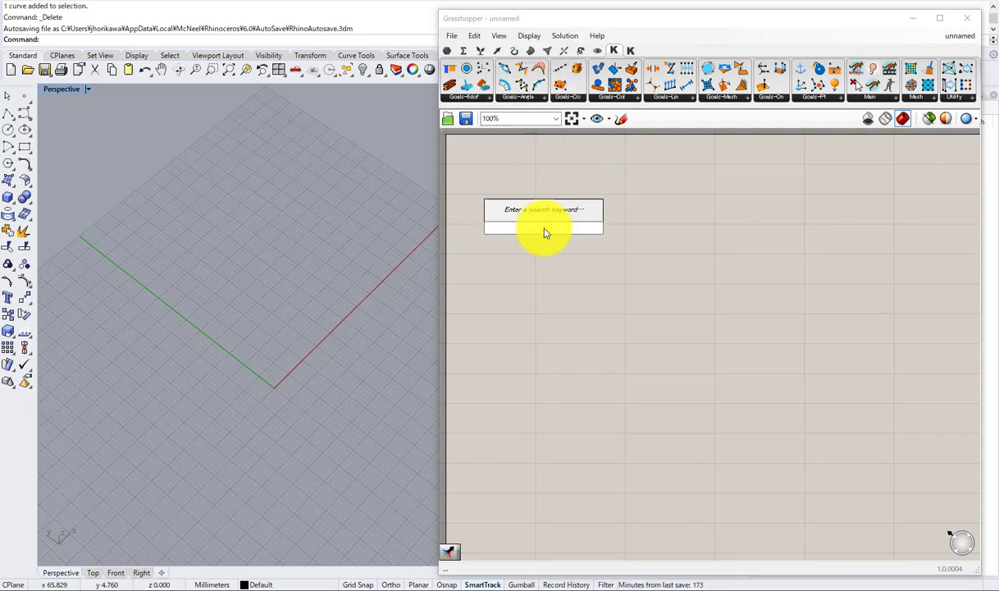
type("square")
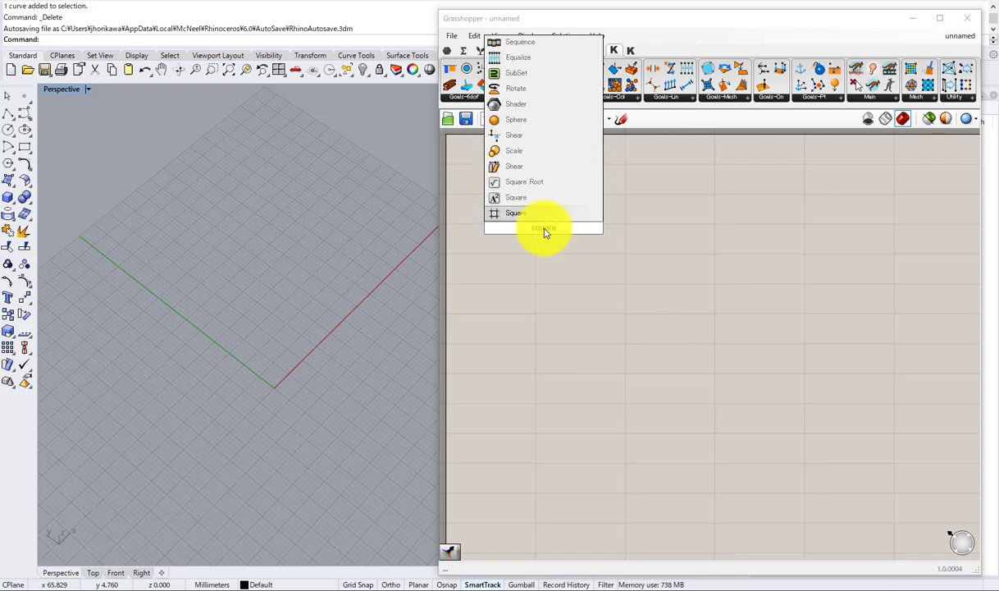
left_click(532, 215)
left_click_drag(579, 240, 613, 244)
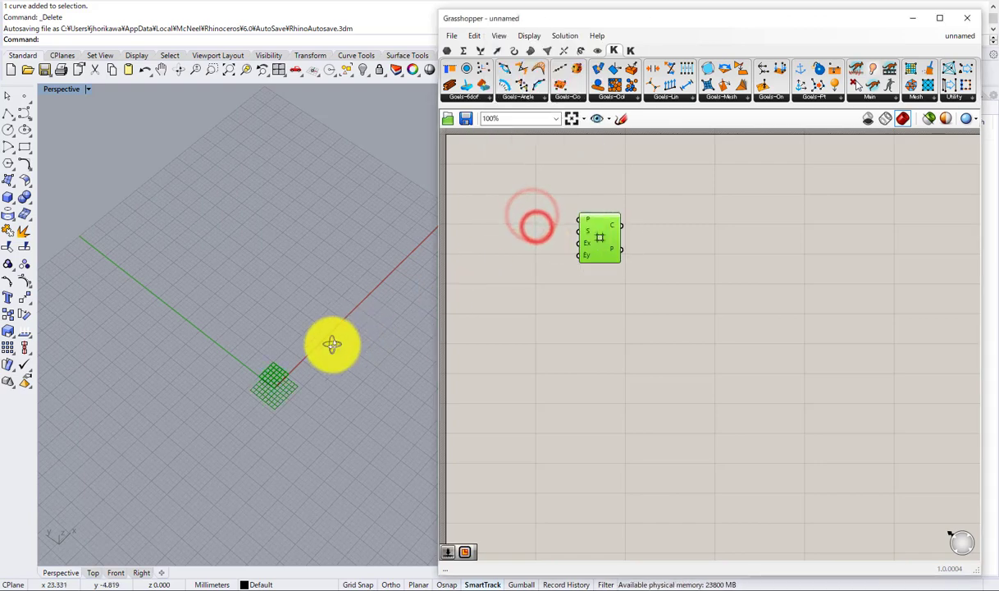
right_click_drag(332, 344, 275, 381)
scroll(261, 282, "up", 10)
left_click_drag(597, 248, 645, 239)
Step: Add a number slider set to 5 and connect it to the Square grid's Extent X and Extent Y inputs
double_click(526, 265)
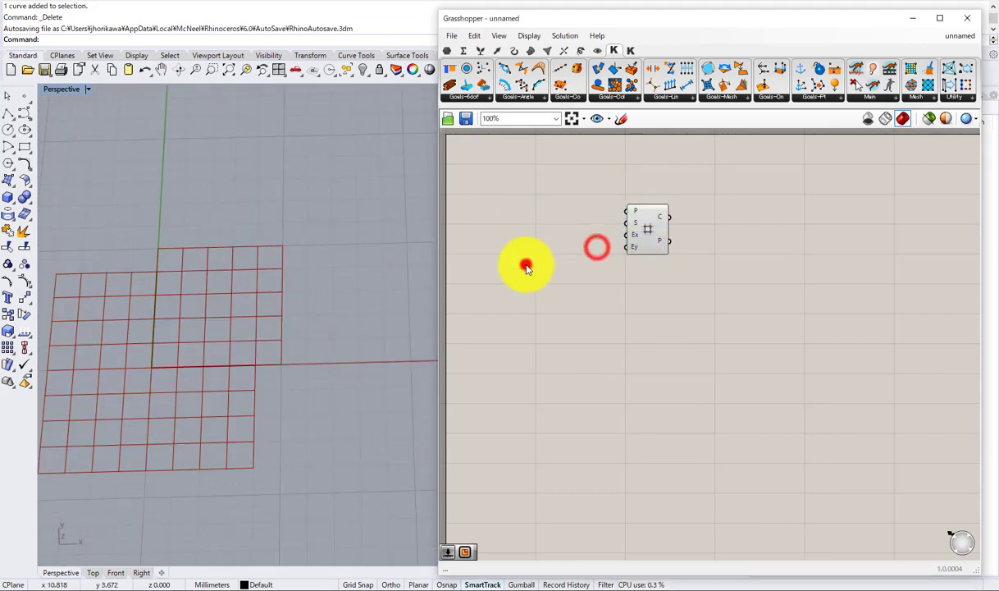
type("5")
key("Return")
scroll(548, 260, "up", 3)
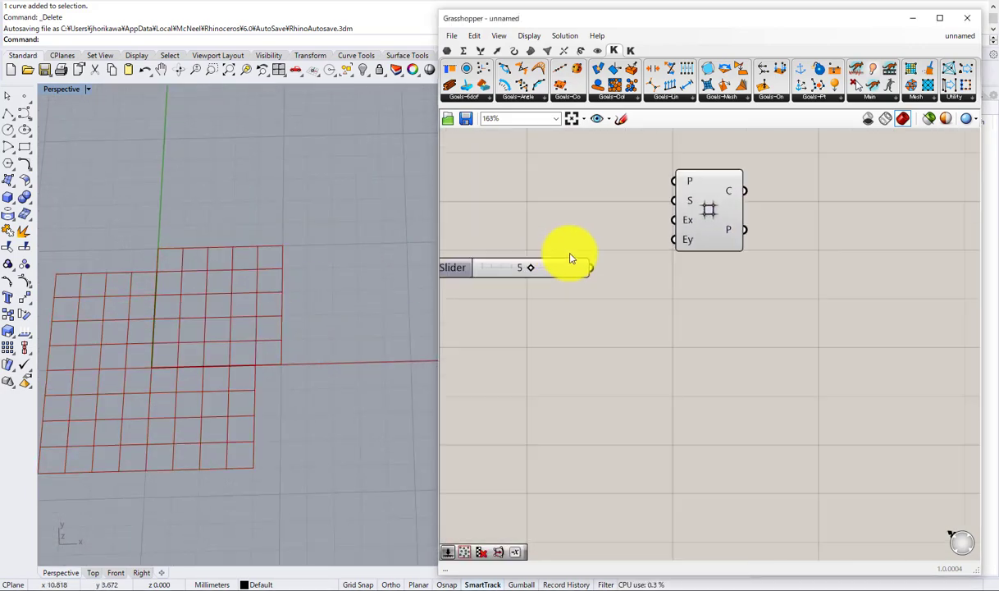
left_click_drag(603, 264, 691, 245)
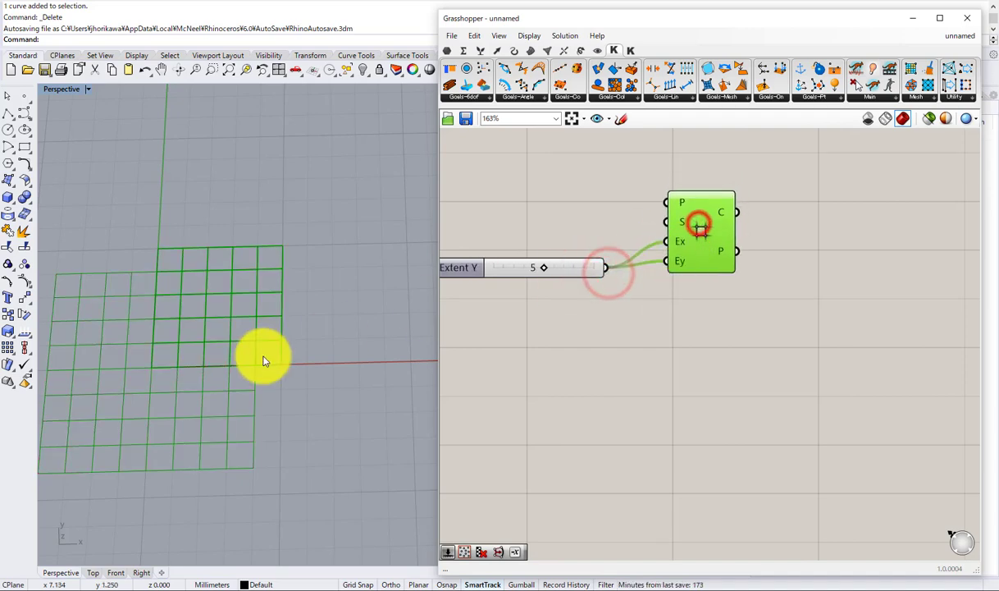
right_click_drag(290, 341, 153, 222)
scroll(154, 222, "down", 2)
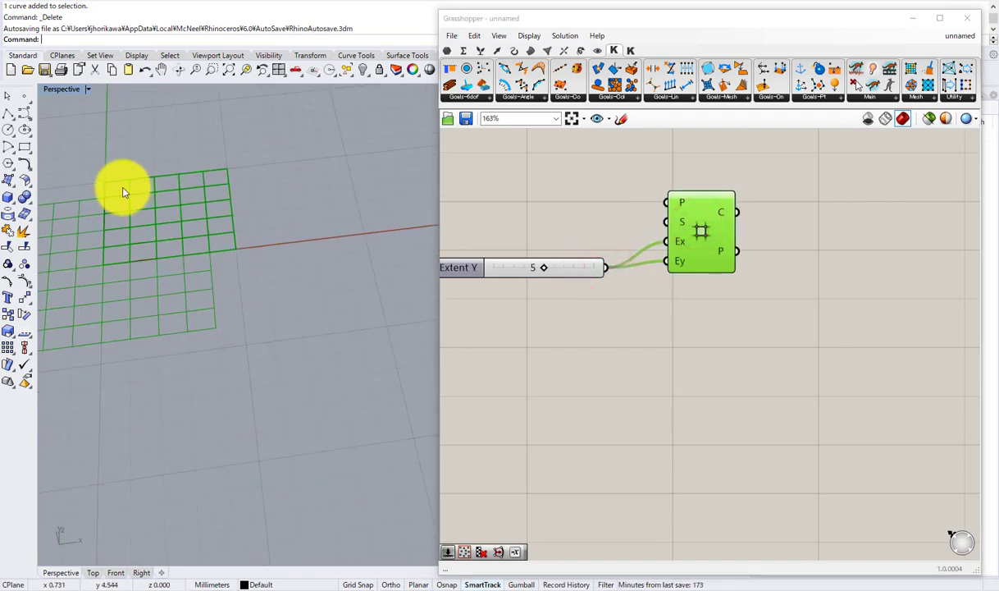
right_click_drag(122, 187, 125, 203, "shift")
scroll(122, 201, "up", 2)
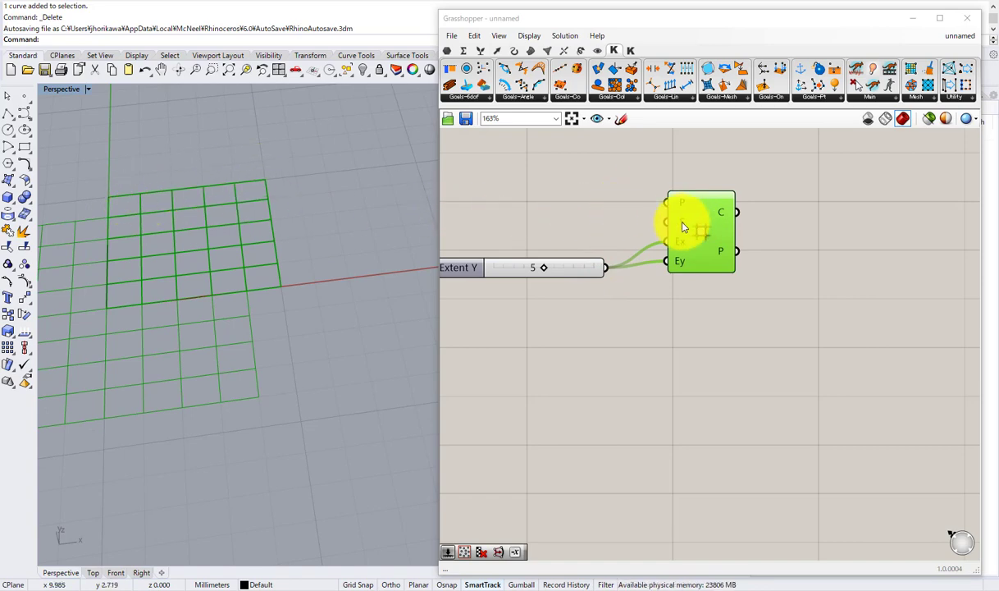
Step: Add a number slider set to 1.0 and connect it to the Square grid's Size input
double_click(541, 177)
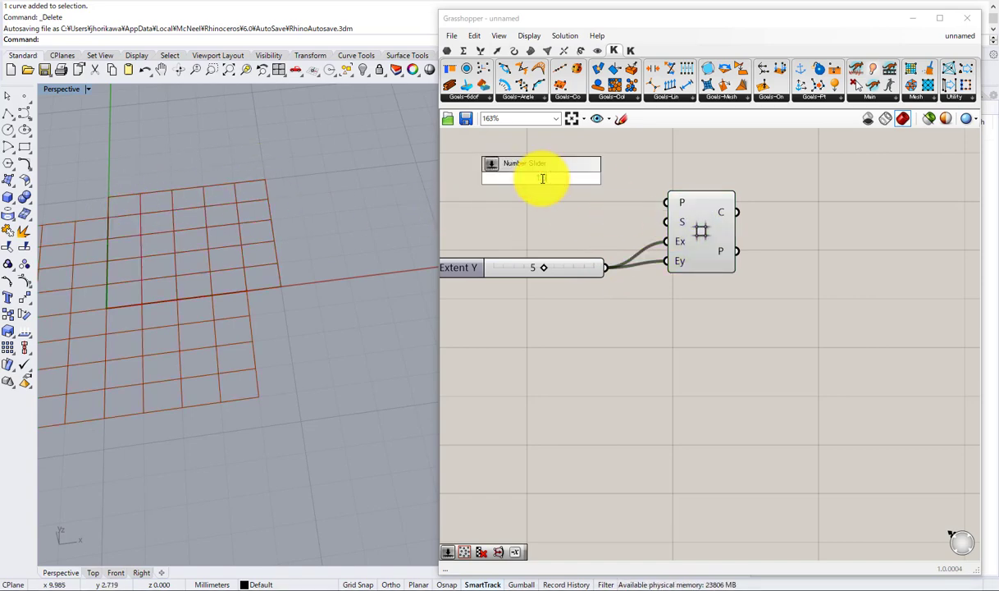
key("Return")
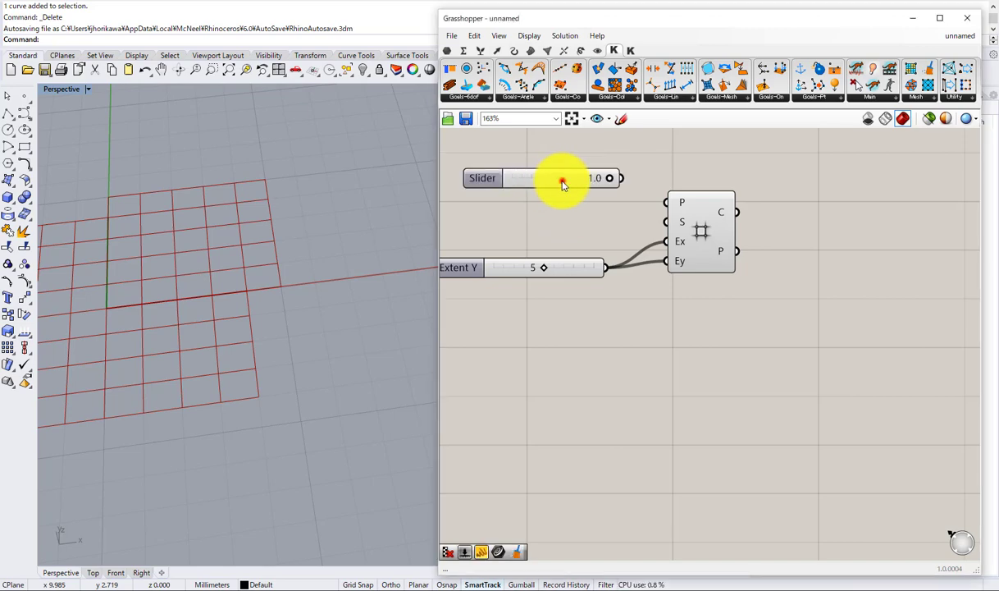
left_click_drag(562, 182, 652, 222)
left_click_drag(537, 174, 562, 191)
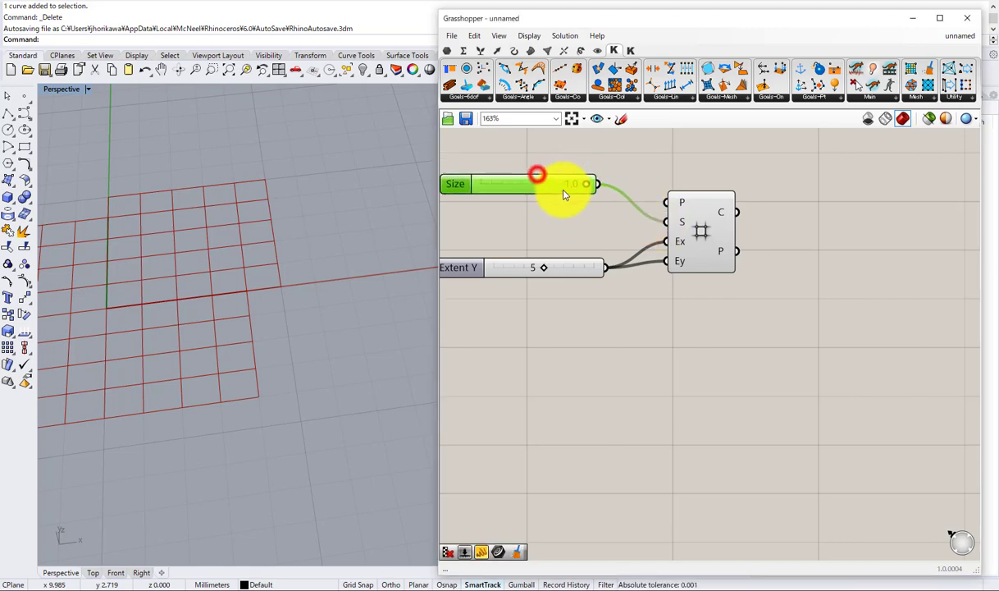
scroll(564, 261, "down", 2)
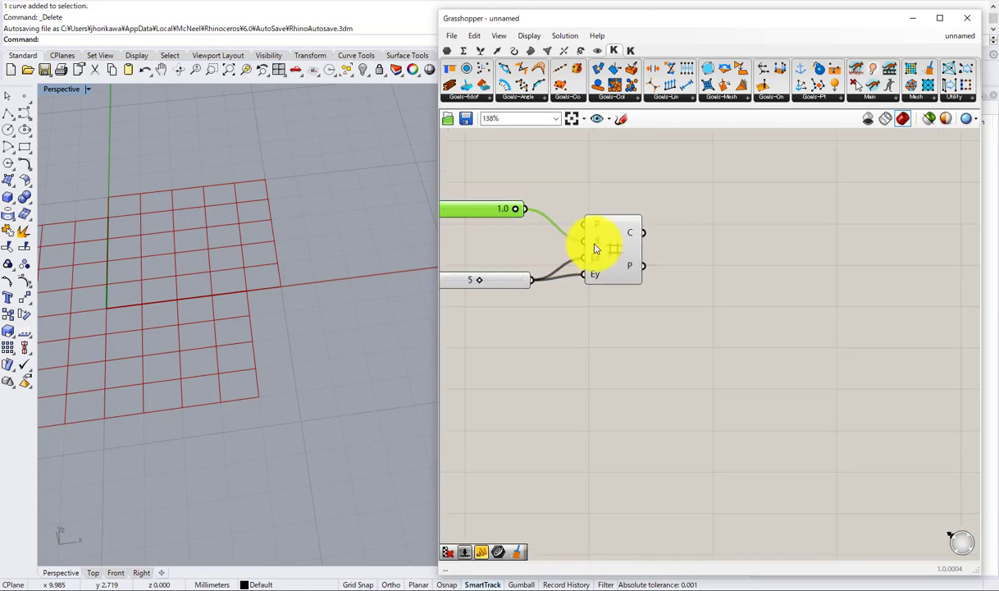
left_click(609, 243)
left_click_drag(609, 243, 609, 242)
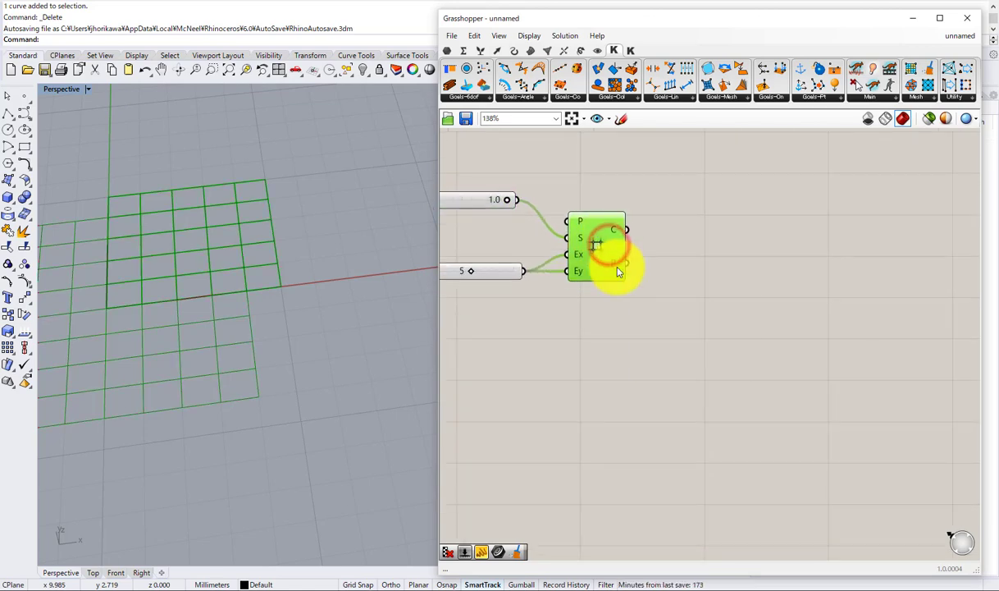
Step: Add an Explode component fed by the Square grid's cell output, and simplify its Segments output
mouse_move(618, 271)
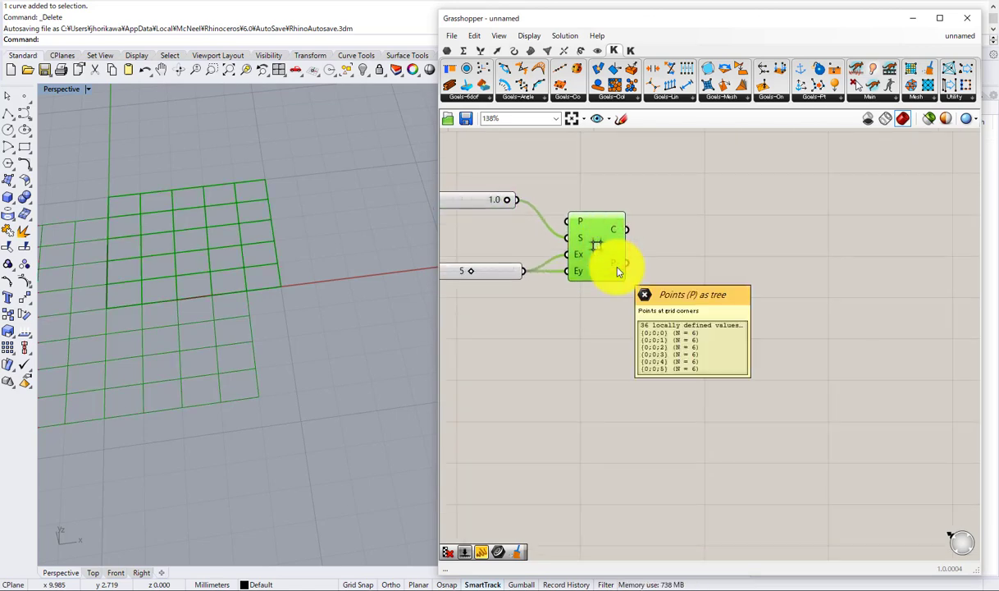
right_click_drag(625, 274, 569, 325)
scroll(578, 248, "up", 1)
double_click(622, 259)
type("explode")
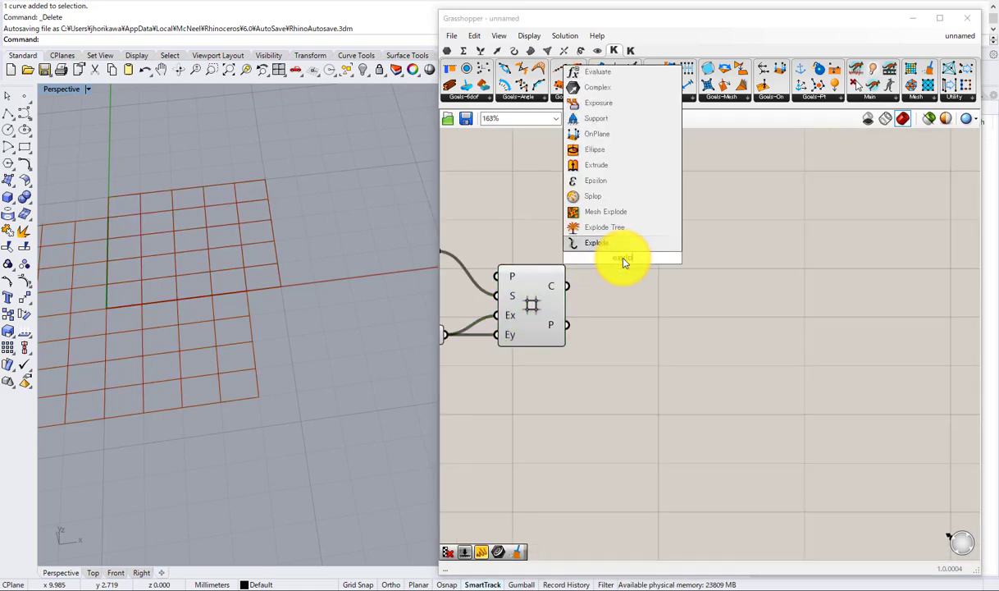
left_click(610, 244)
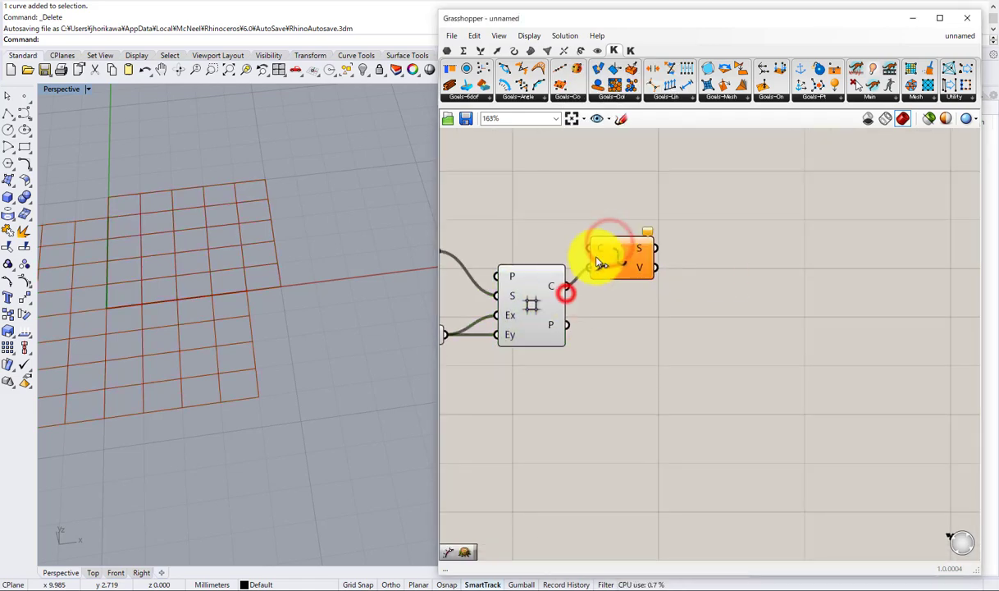
left_click_drag(596, 261, 594, 249)
left_click_drag(612, 257, 624, 183)
right_click_drag(630, 184, 577, 264)
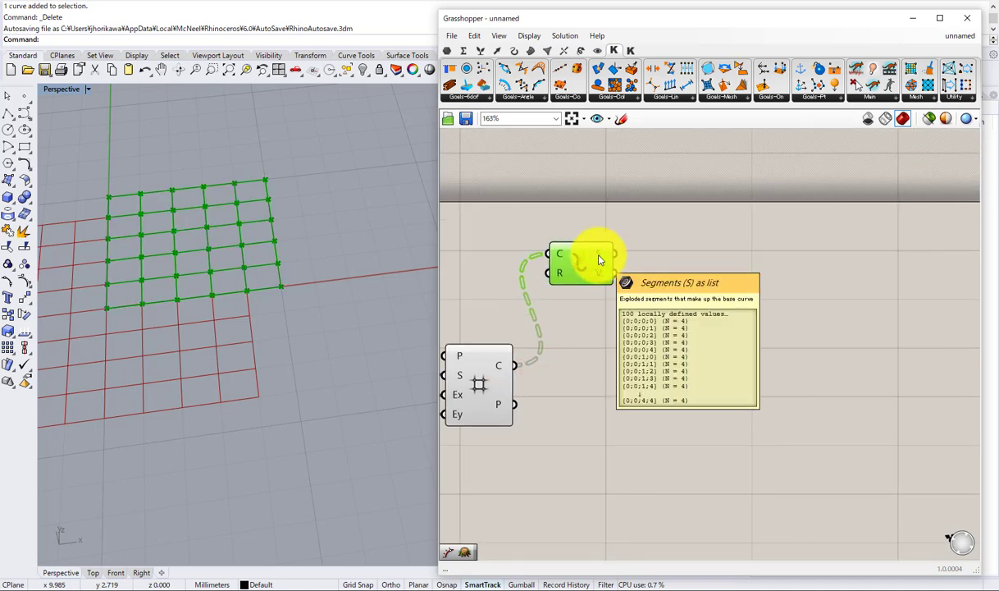
right_click(599, 259)
left_click(611, 325)
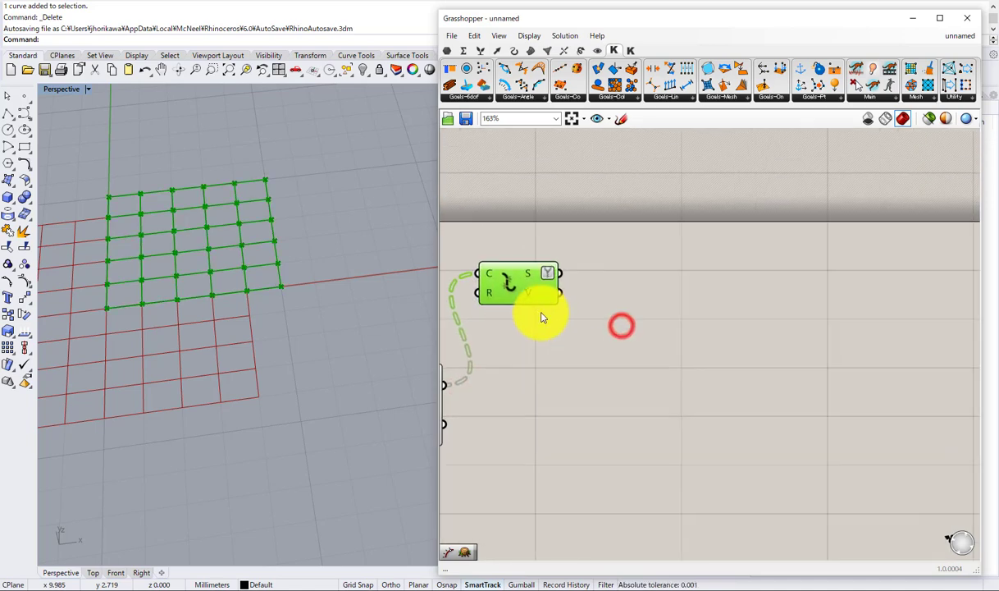
Step: Add an Evaluate Length component and connect the Explode segments to its curve input
scroll(574, 275, "up", 1)
double_click(651, 260)
type("evalua")
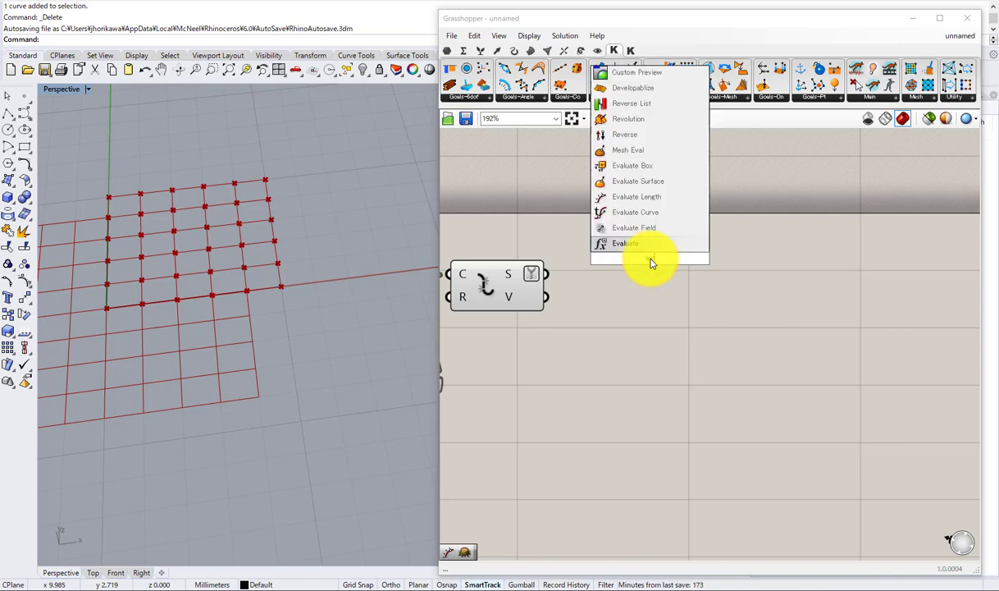
left_click(643, 212)
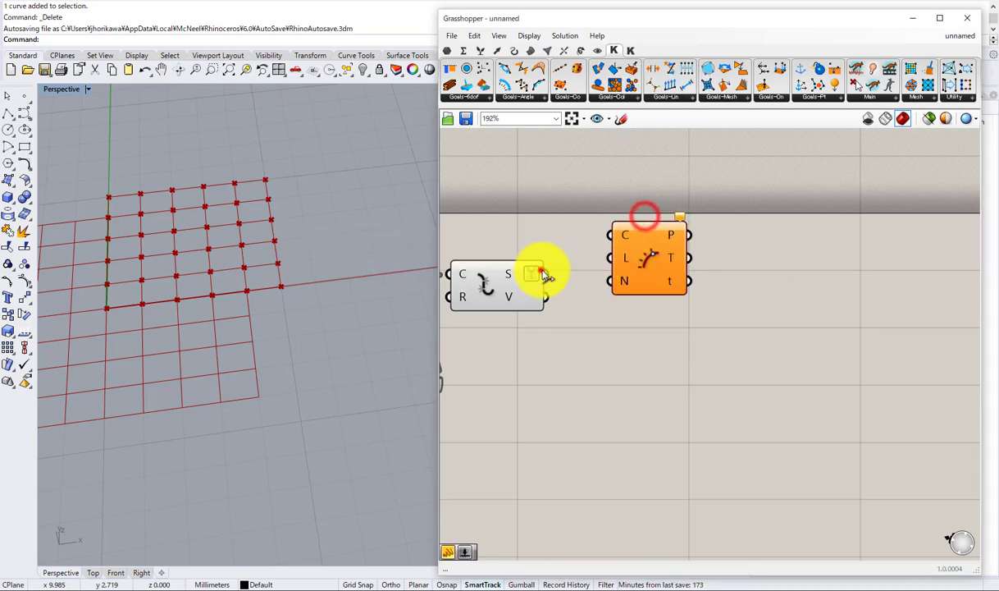
left_click_drag(547, 273, 612, 236)
Step: Add a panel to the canvas containing the value 0.5
double_click(533, 200)
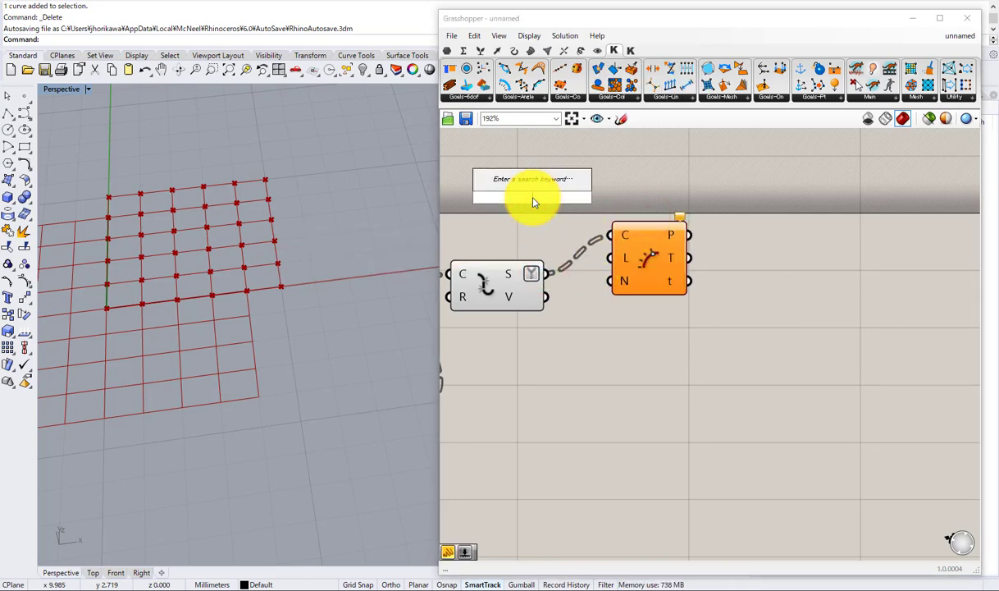
type("p")
key("BackSpace")
type("pan")
key("Return")
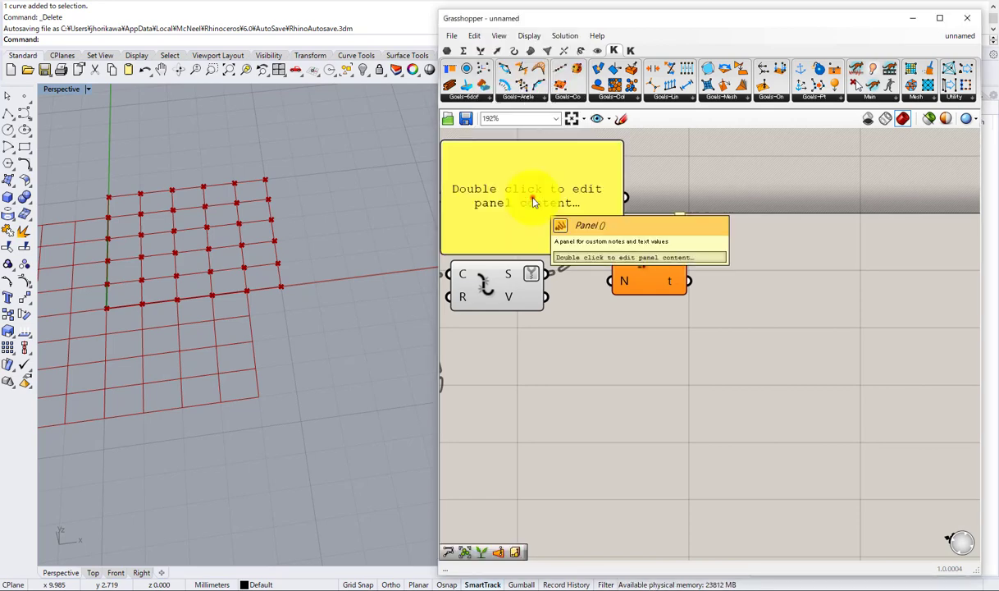
double_click(533, 202)
type("0.5")
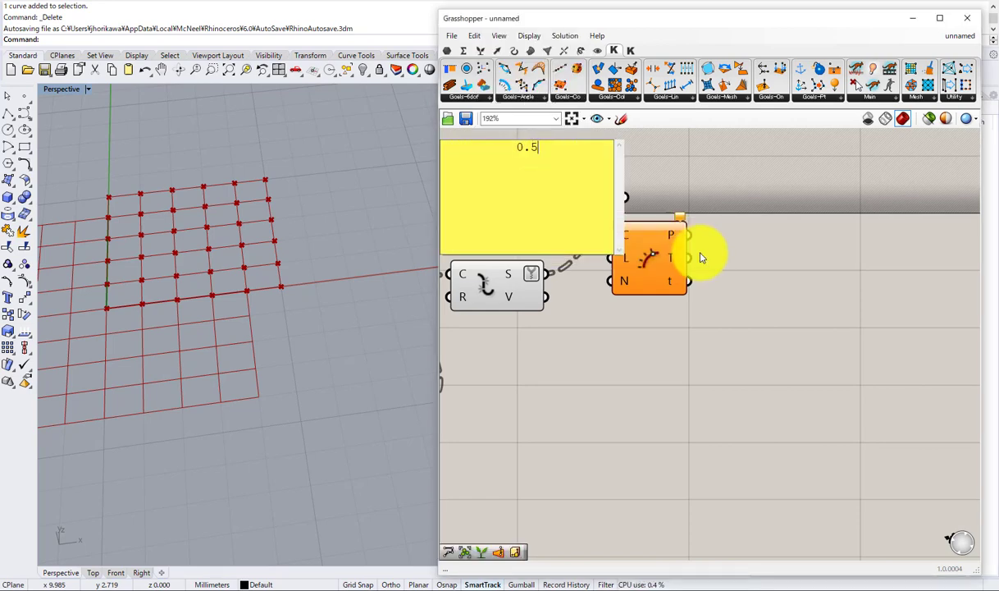
left_click(729, 176)
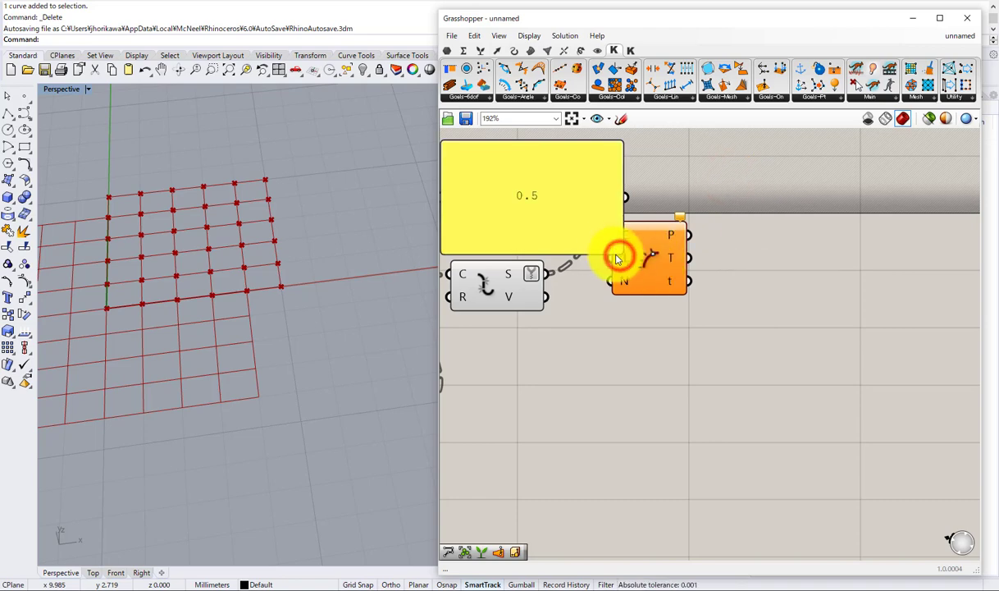
Step: Shrink the 0.5 panel and connect it to the Evaluate Length component's length input
left_click_drag(619, 255, 508, 175)
left_click_drag(496, 169, 611, 258)
left_click(642, 262)
Step: Add a PolyLine component and connect the Evaluate Length points to its vertices input
right_click_drag(677, 273, 631, 288)
double_click(754, 240)
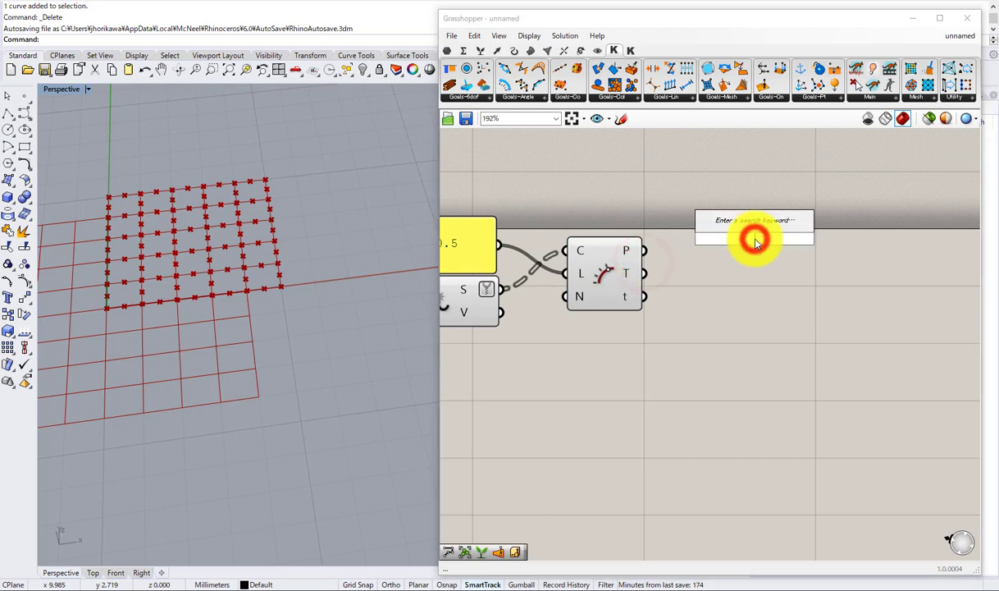
type("polylin")
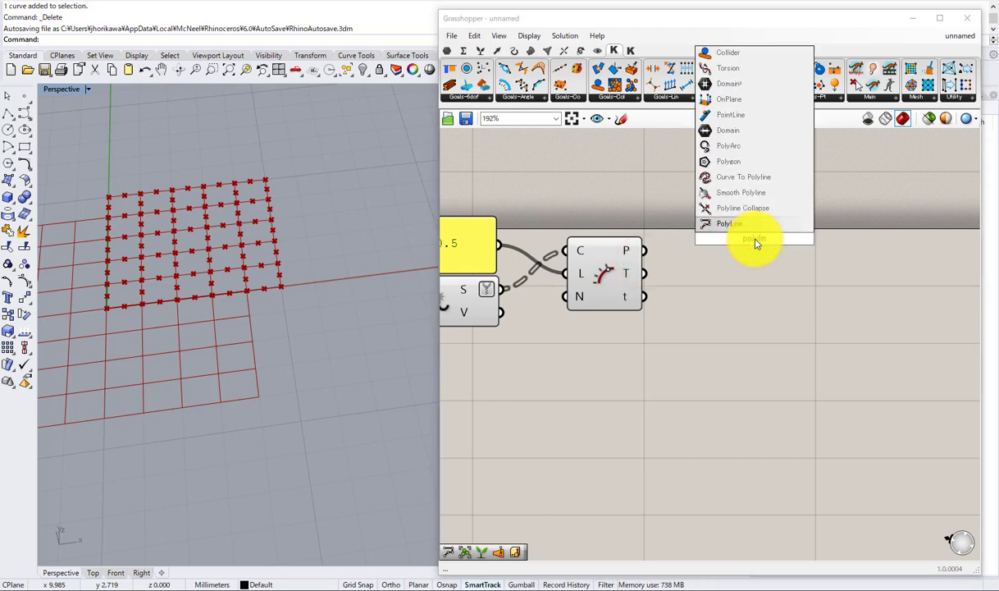
left_click(754, 223)
left_click_drag(644, 250, 756, 248)
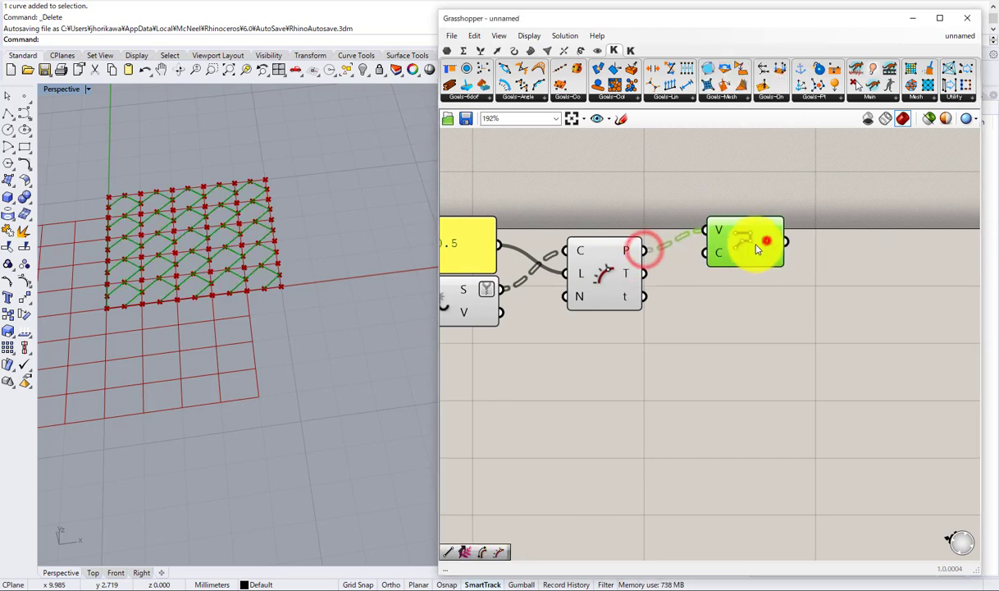
Step: Set the PolyLine component's Closed input to True so each grid cell gets a closed diamond
right_click(702, 252)
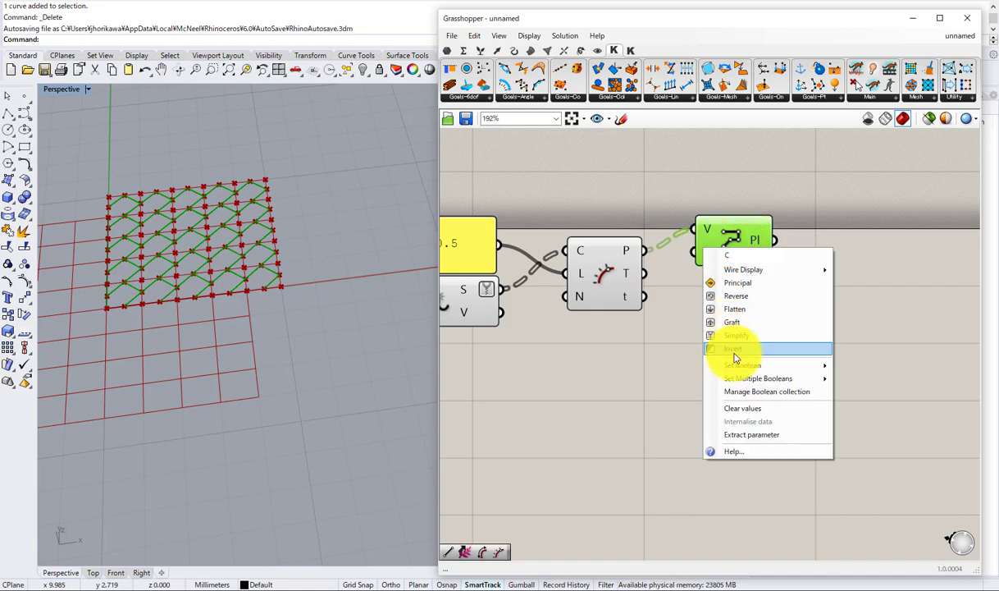
left_click(735, 363)
left_click(840, 379)
left_click(806, 337)
left_click_drag(729, 249, 718, 258)
right_click_drag(701, 262, 656, 289)
right_click_drag(347, 241, 289, 233)
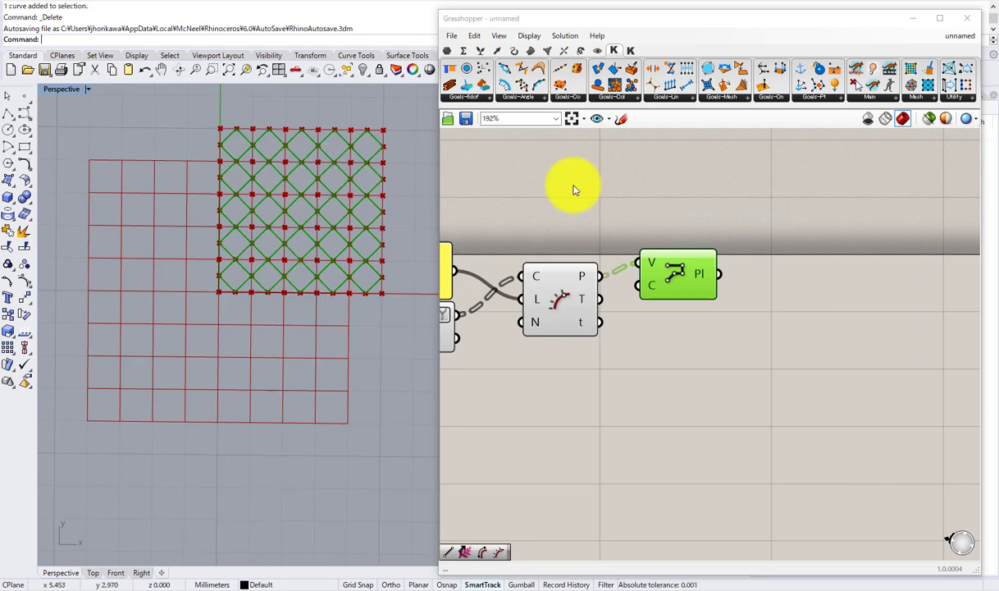
right_click_drag(705, 245, 665, 243)
left_click(718, 270)
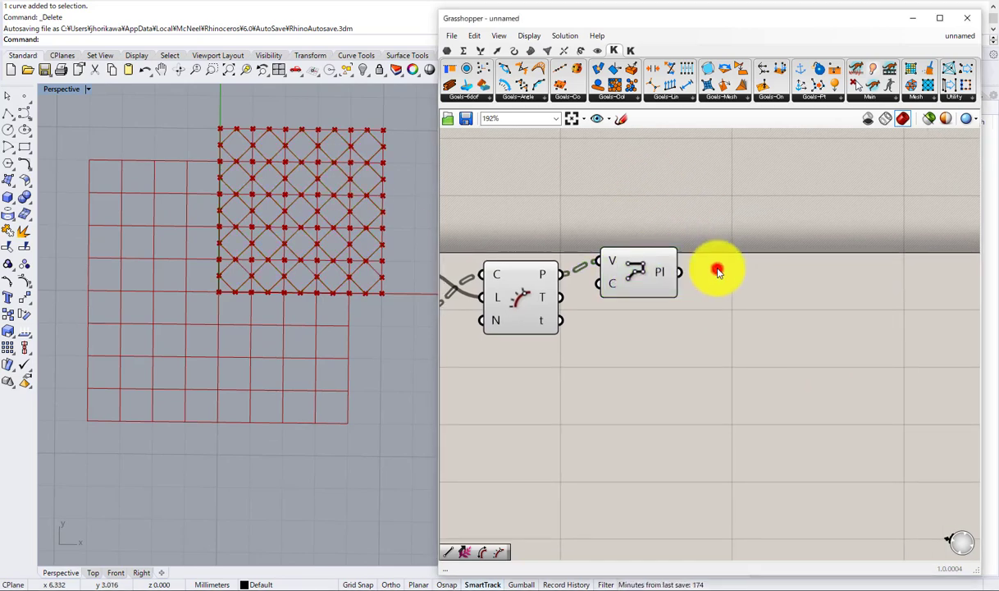
left_click_drag(672, 292, 670, 289)
double_click(719, 270)
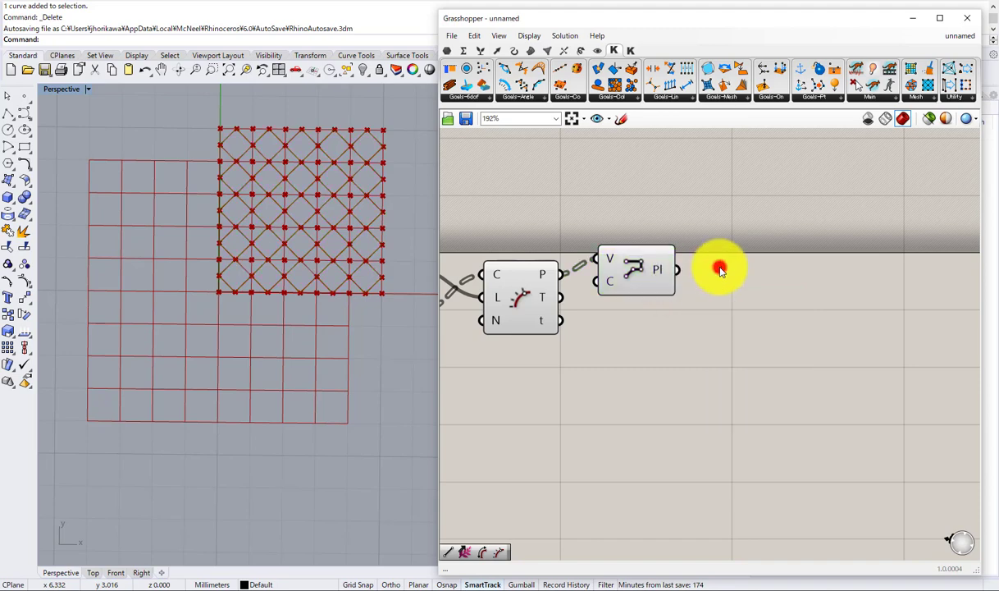
type("shi")
left_click(720, 271)
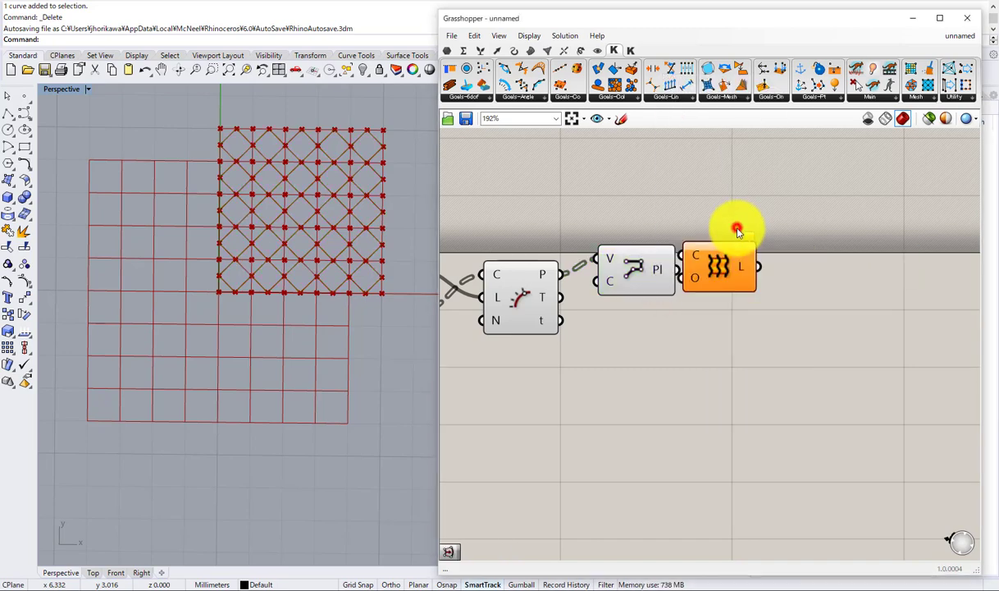
Step: Add a Shift Paths component and connect the PolyLine output to its data input
double_click(721, 260)
type("shi")
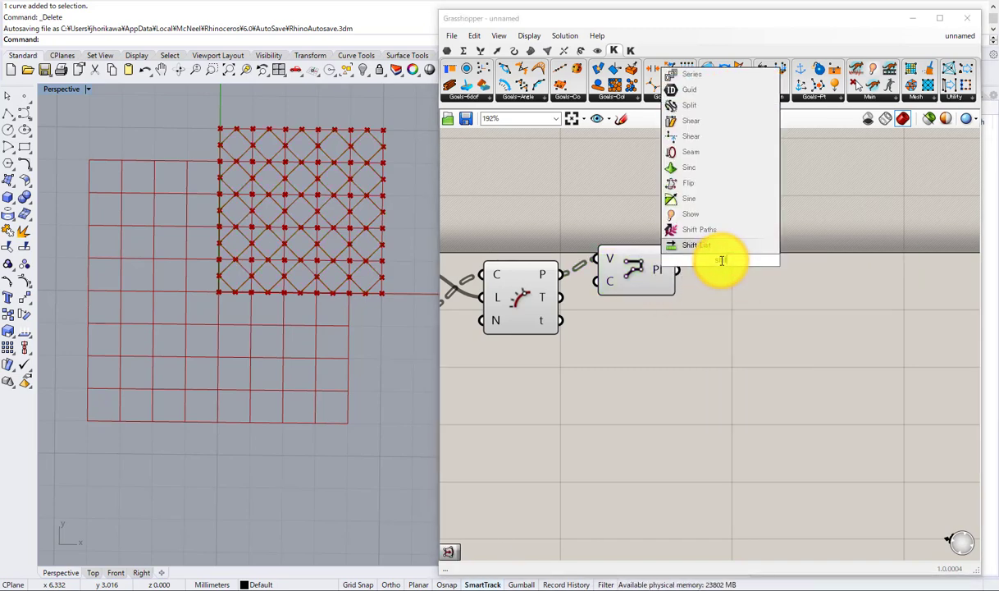
left_click(727, 232)
left_click_drag(668, 272, 736, 274)
right_click_drag(707, 257, 618, 247)
Step: Add a Group component fed by the Shift Paths output and flatten its group output
double_click(736, 258)
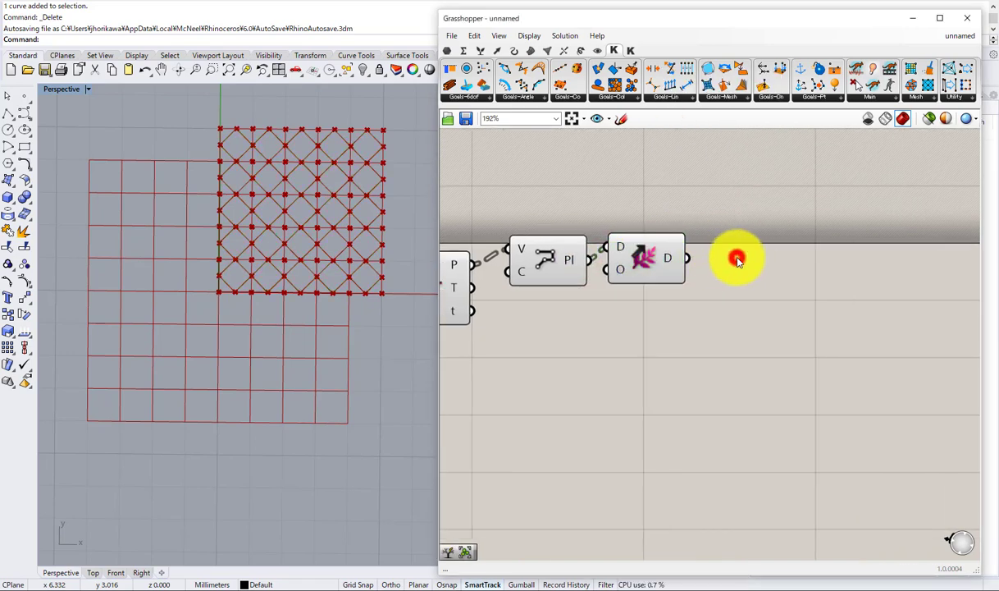
type("gr")
left_click(711, 243)
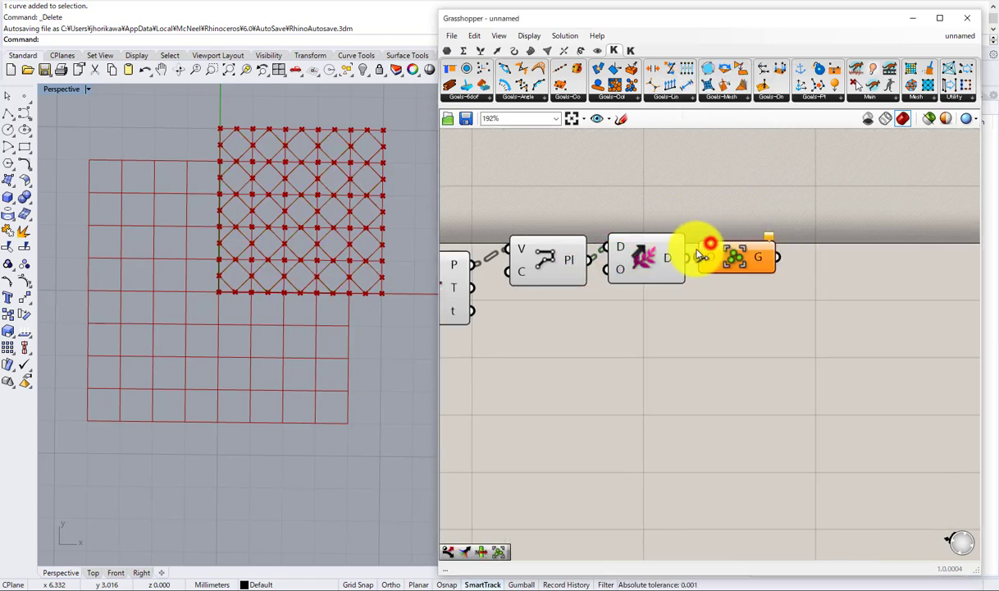
right_click(765, 258)
left_click(797, 301)
right_click_drag(867, 289, 749, 286)
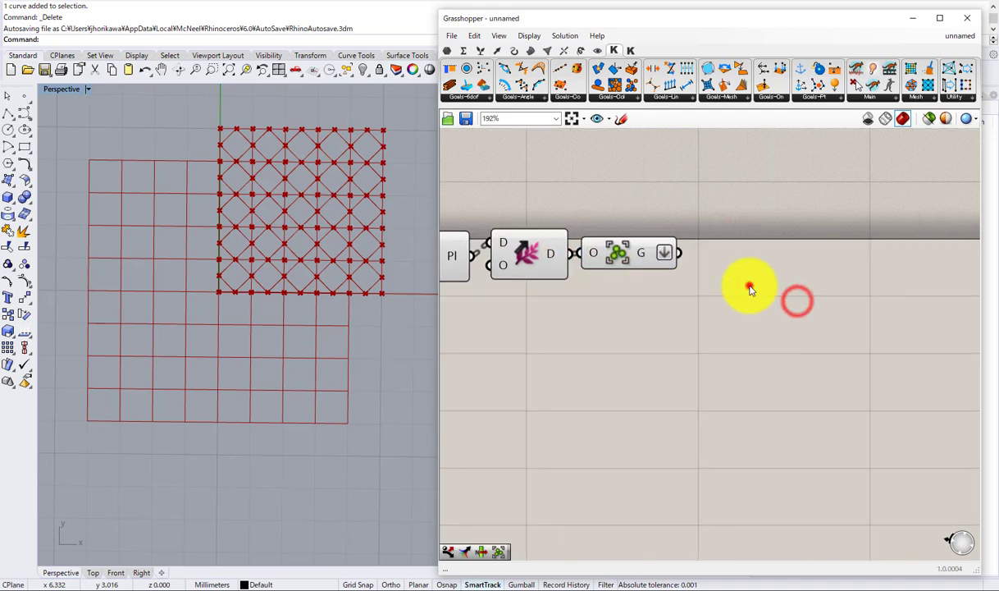
double_click(750, 286)
type("s")
left_click(753, 288)
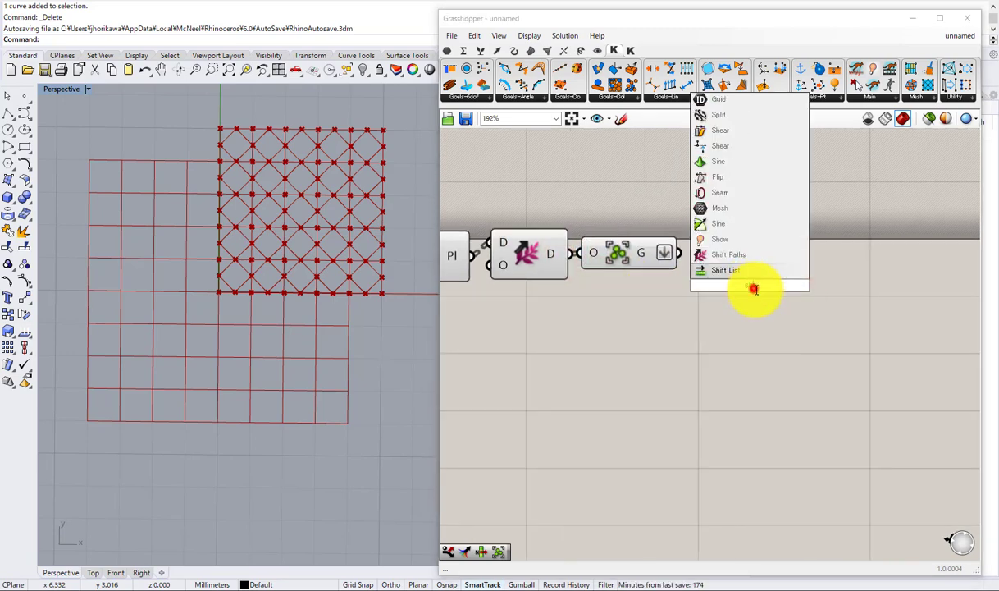
double_click(758, 322)
type("disa")
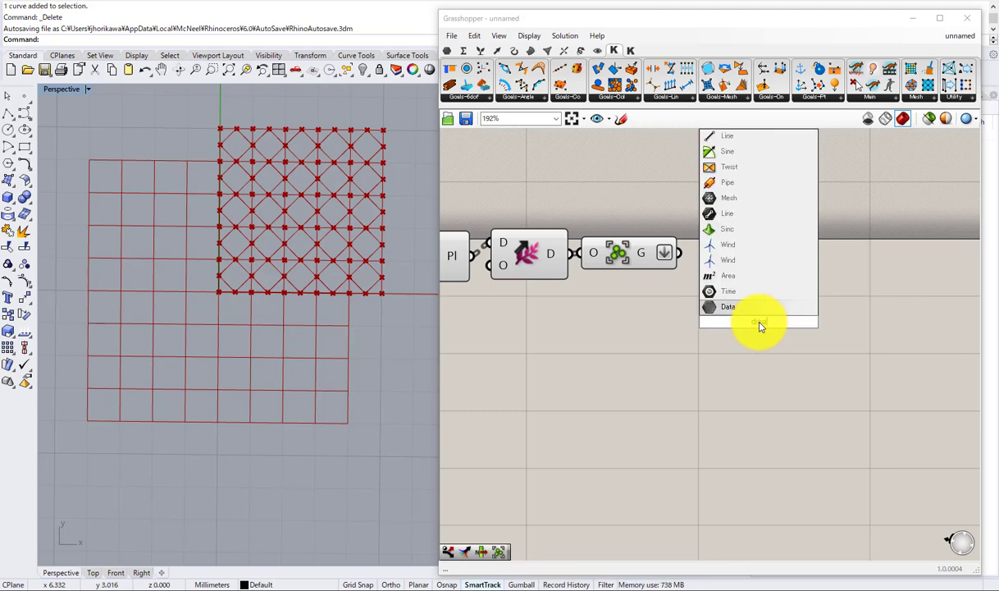
Step: Add a Dispatch component, connect the Group output to its list input and align it beside the Group component
double_click(698, 352)
type("dis")
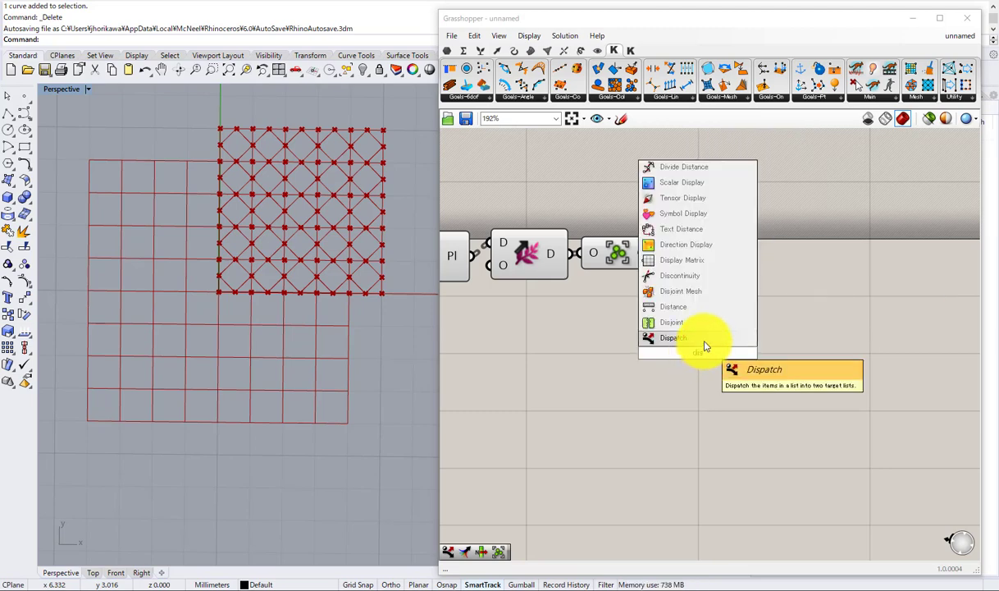
left_click(705, 338)
left_click_drag(679, 253, 687, 318)
left_click_drag(731, 290, 756, 226)
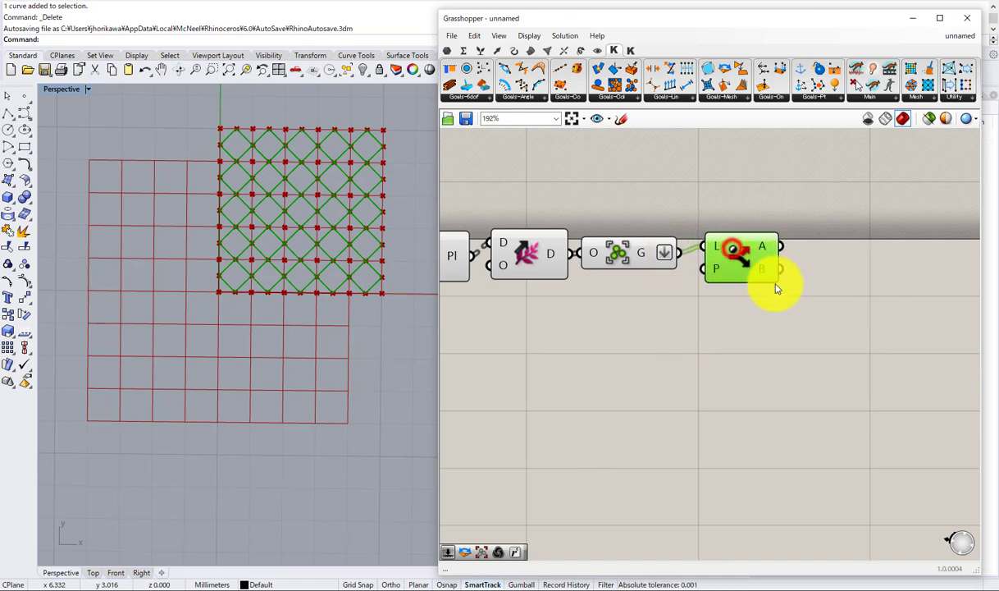
Step: Add a Move component and connect Dispatch output B to its geometry input
left_click(842, 320)
double_click(842, 320)
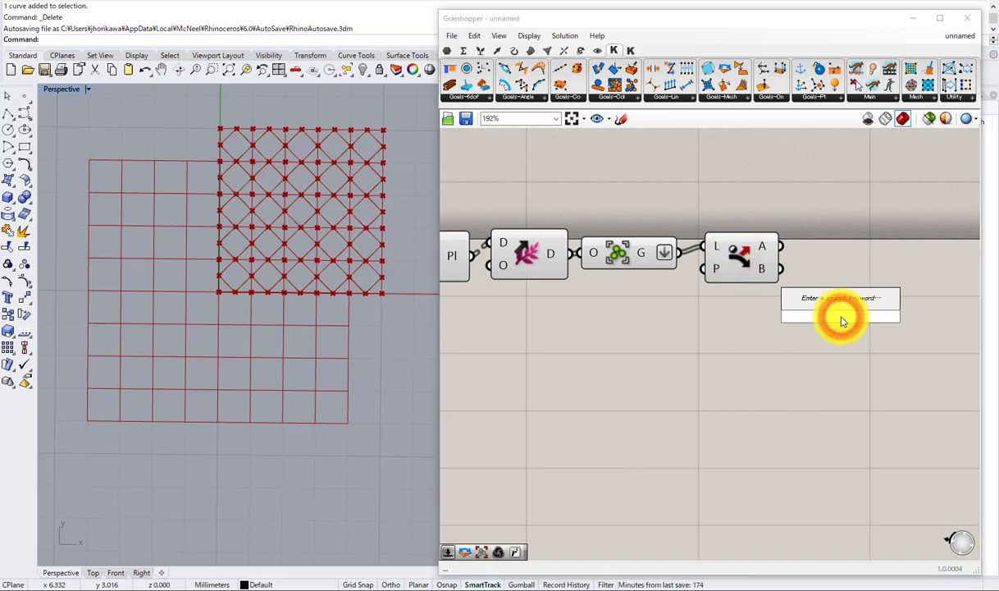
type("move")
left_click(821, 301)
left_click_drag(770, 267, 884, 349)
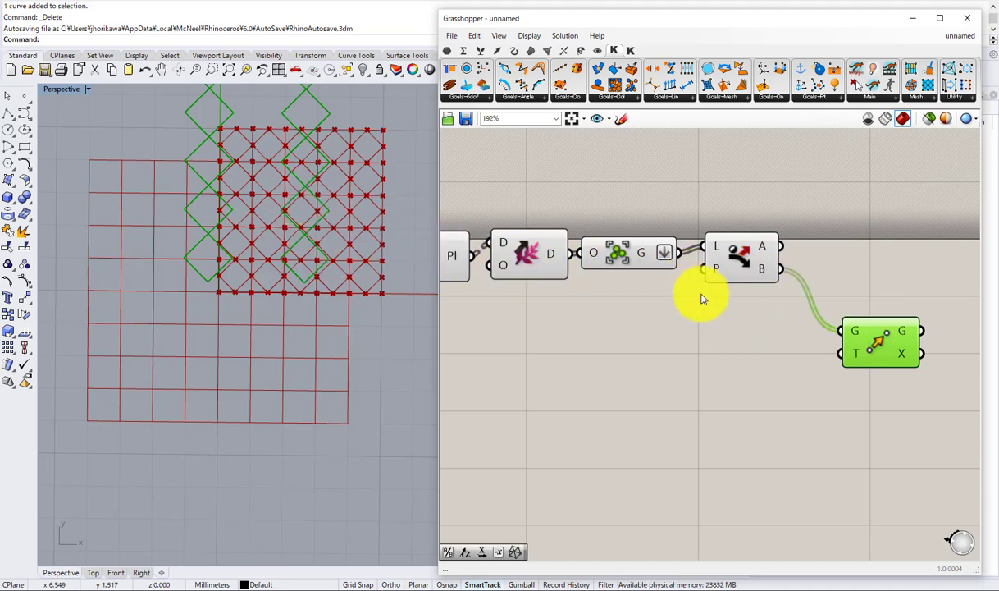
Step: Add a Unit X component in front of the Move component's motion input
double_click(797, 365)
type("x")
left_click(772, 346)
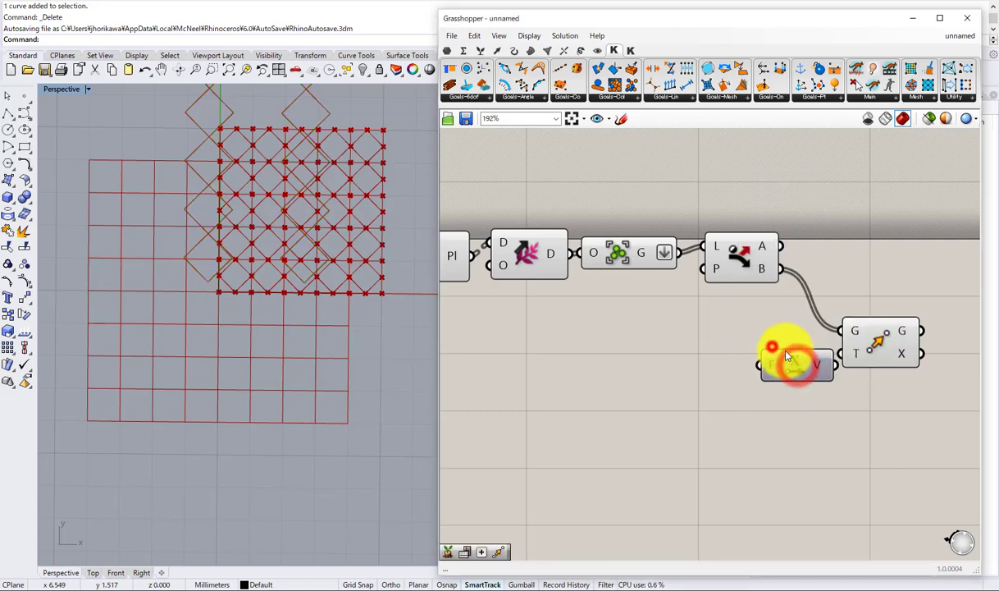
Step: Make room after Shift Paths and insert a Flip Matrix component between Shift Paths and Group
right_click_drag(606, 324, 764, 308)
right_click_drag(837, 315, 694, 286)
left_click_drag(940, 424, 639, 179)
left_click_drag(655, 202, 756, 200)
double_click(608, 315)
type("flip")
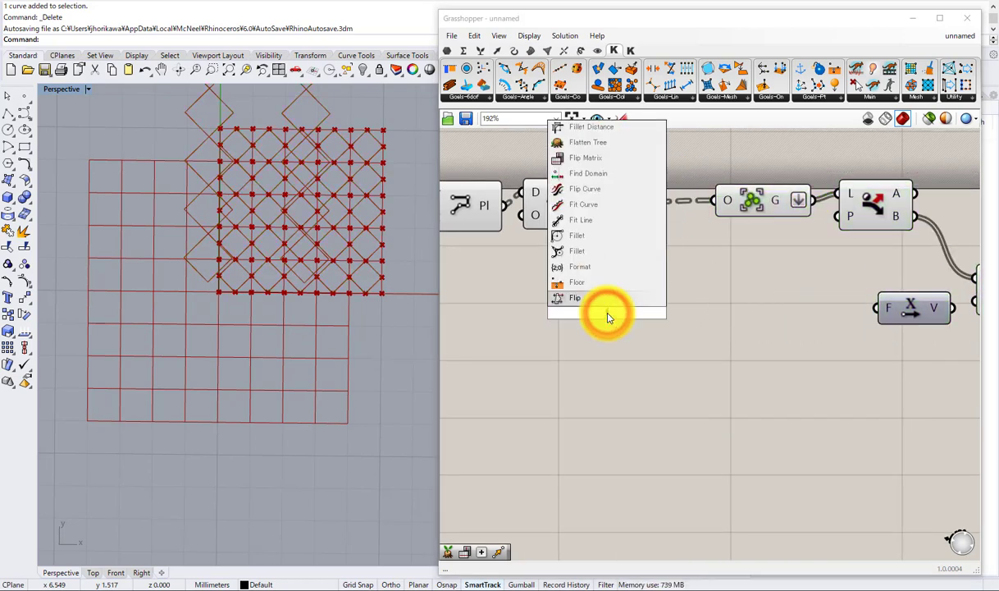
left_click(590, 268)
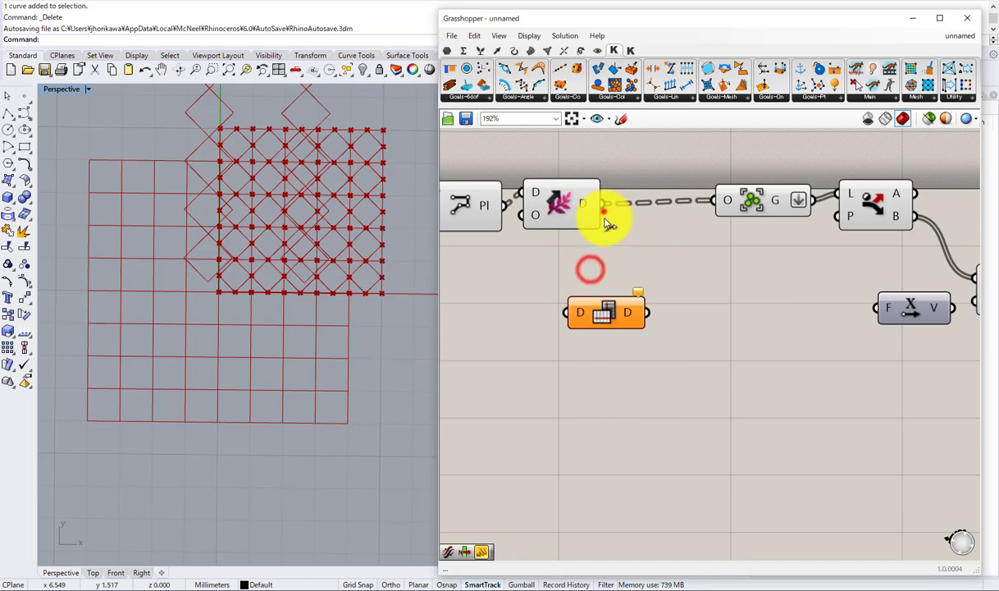
left_click_drag(604, 207, 568, 310)
left_click_drag(649, 312, 716, 202)
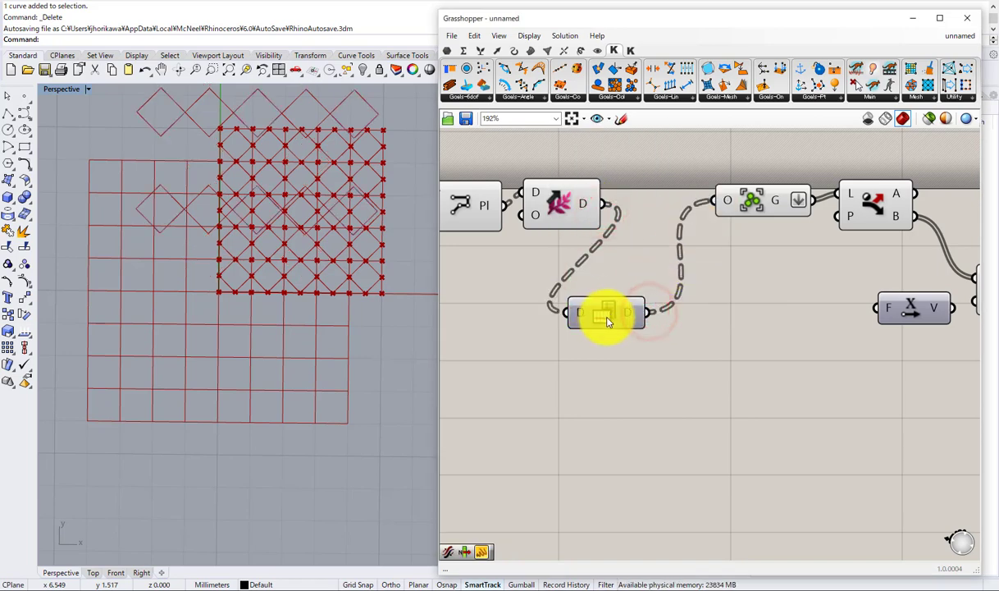
left_click_drag(613, 319, 659, 244)
Step: Connect the Unit X vector to the Move component's motion input
right_click_drag(855, 330, 694, 277)
left_click(694, 277)
double_click(694, 277)
left_click_drag(788, 256, 815, 248)
Step: Add a Division component near the grid's sliders and connect the Size slider to its A input
scroll(543, 258, "down", 5)
right_click_drag(537, 261, 833, 231)
scroll(833, 231, "down", 2)
scroll(586, 256, "up", 4)
scroll(586, 203, "up", 3)
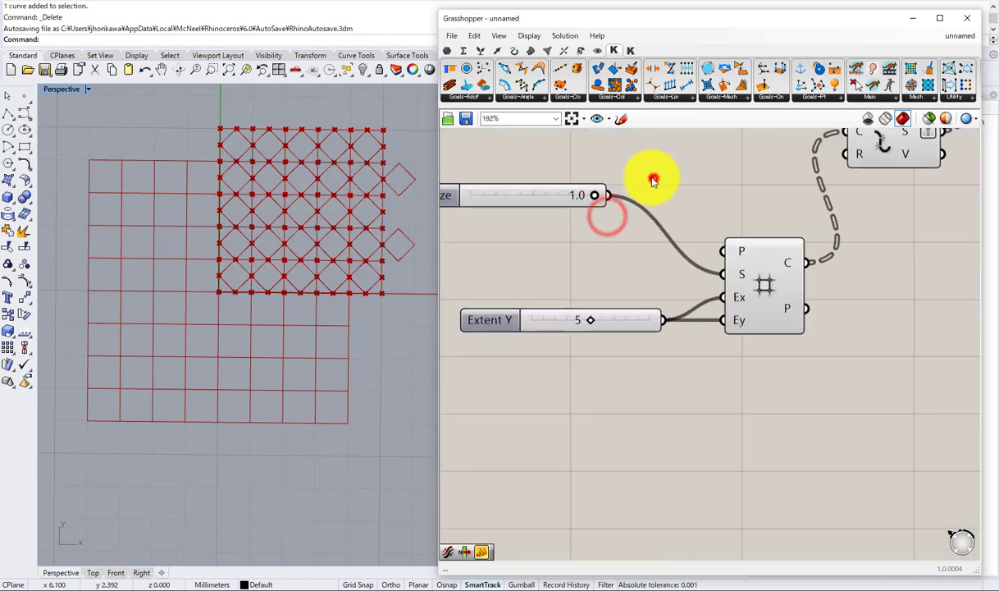
double_click(653, 182)
type("divid")
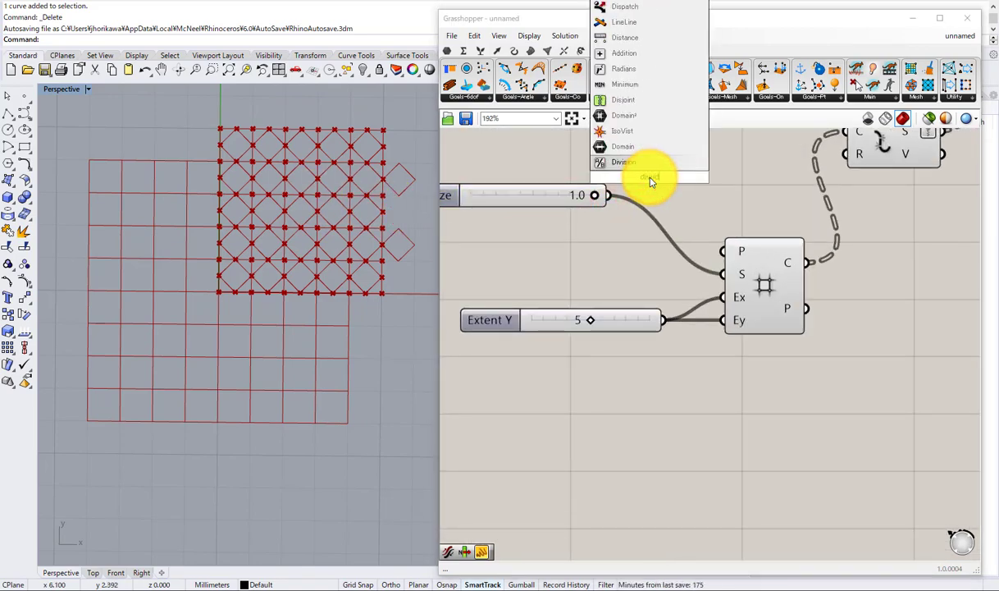
left_click(646, 165)
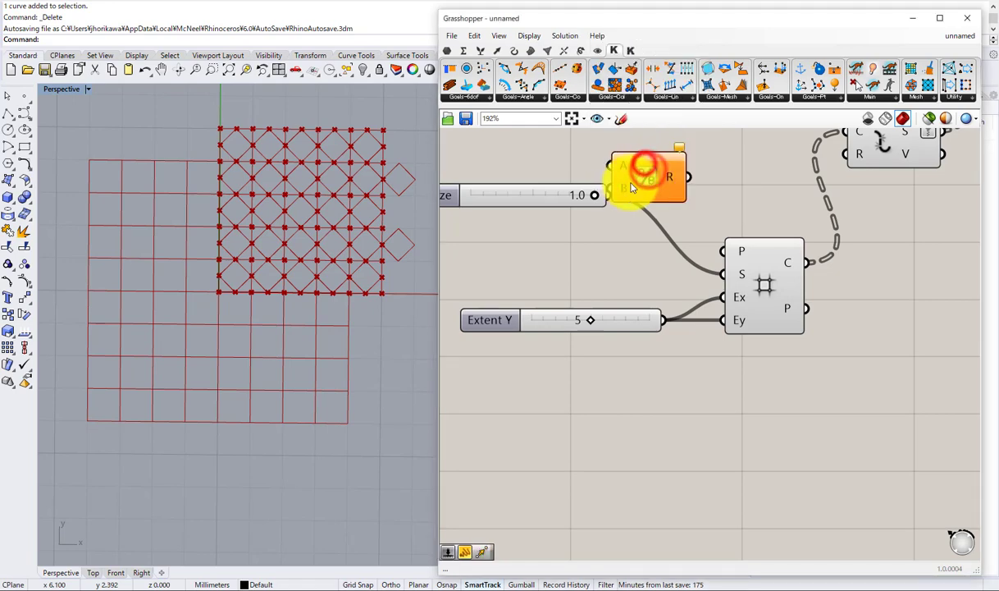
left_click_drag(644, 179, 531, 201)
left_click_drag(515, 210, 565, 196)
Step: Move the Division component along the canvas to just before the Unit X component
right_click_drag(648, 176, 551, 220)
scroll(552, 219, "down", 6)
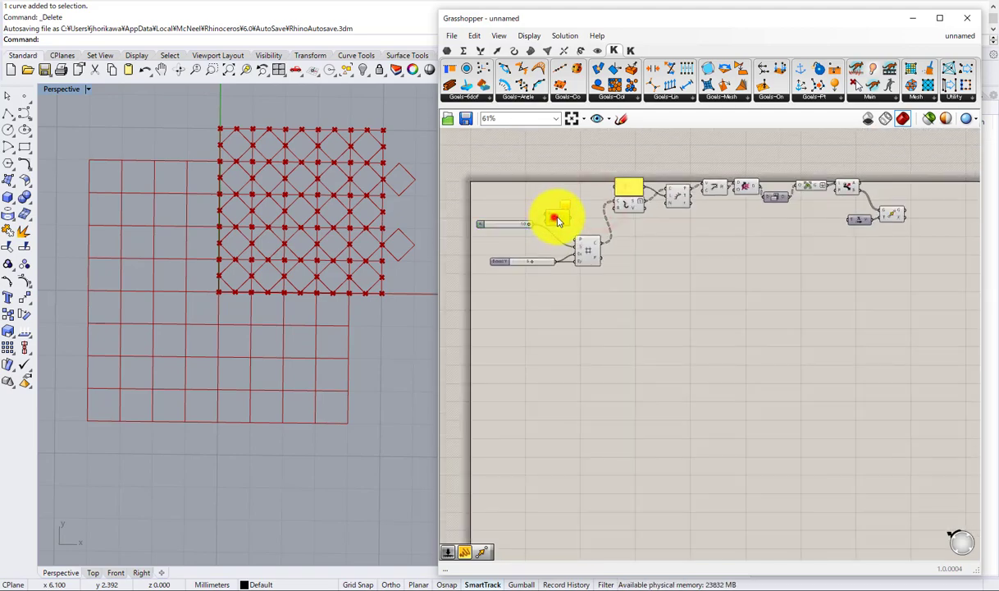
left_click_drag(555, 218, 817, 223)
scroll(816, 223, "up", 3)
Step: Add a panel containing 2, shrink it and connect it to the Division component's B input
double_click(748, 233)
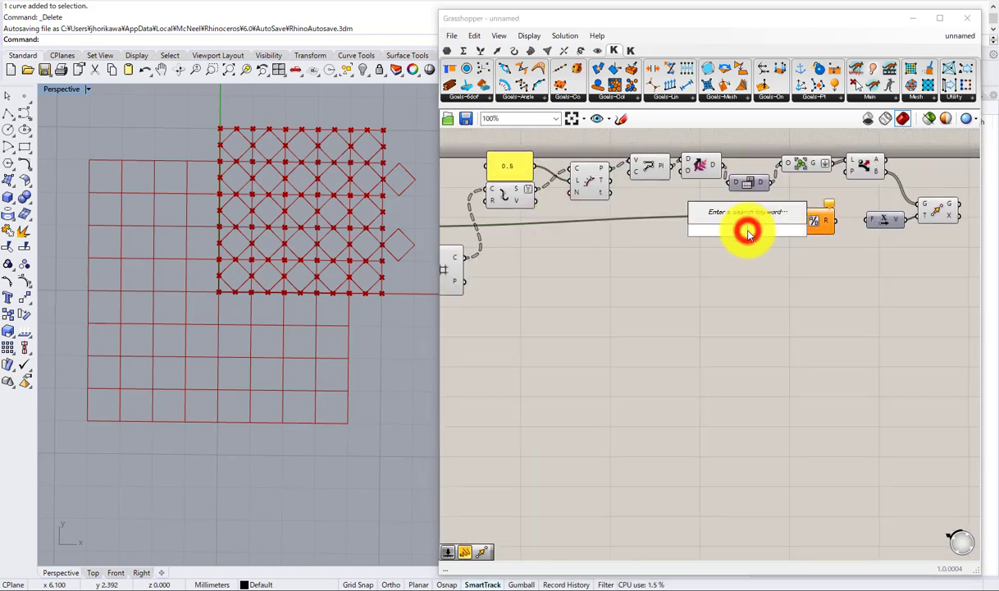
type("panel")
key("Return")
scroll(748, 236, "up", 1)
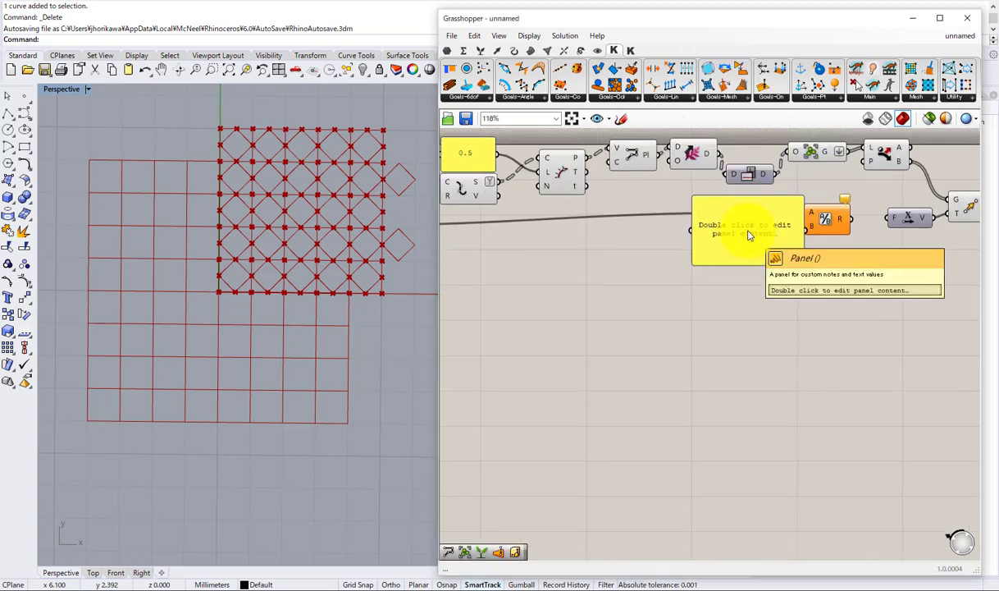
double_click(748, 235)
type("2")
left_click(793, 283)
left_click_drag(801, 265, 804, 226)
Step: Connect the Division result to the Unit X factor so the rows shift by half a cell
right_click_drag(841, 238, 718, 233)
scroll(718, 232, "up", 3)
left_click_drag(723, 216, 787, 209)
right_click_drag(719, 222, 680, 232)
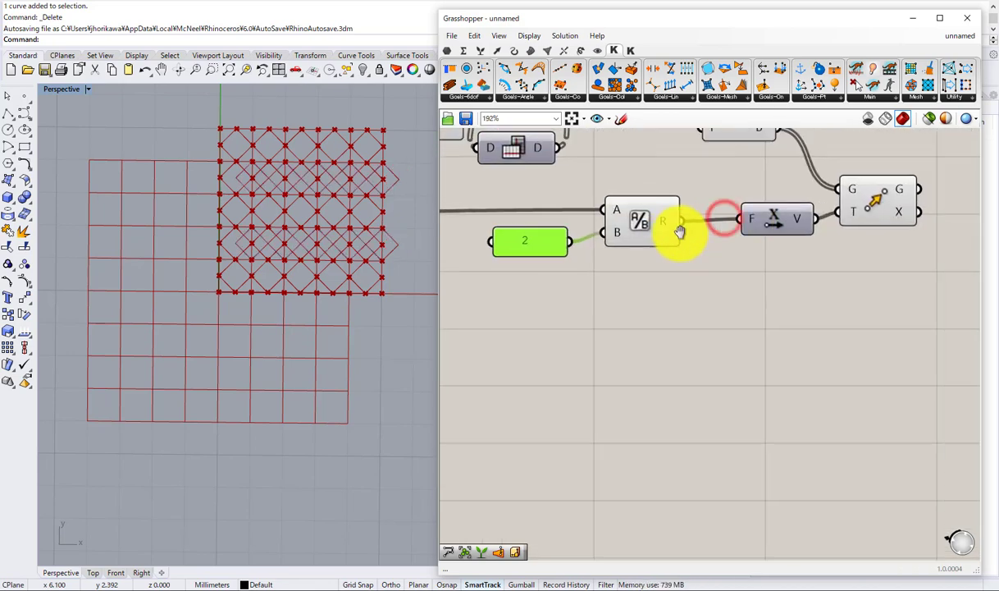
Step: Turn off the preview of the Division and Unit X components
scroll(680, 232, "down", 4)
left_click_drag(608, 251, 572, 236)
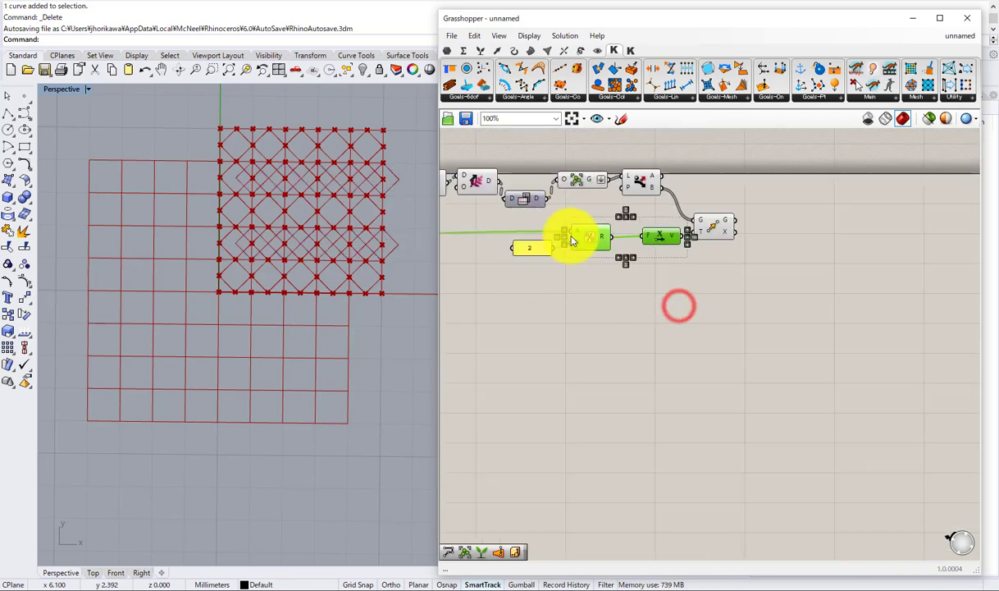
middle_click(568, 236)
left_click(646, 232)
right_click_drag(684, 252, 598, 267)
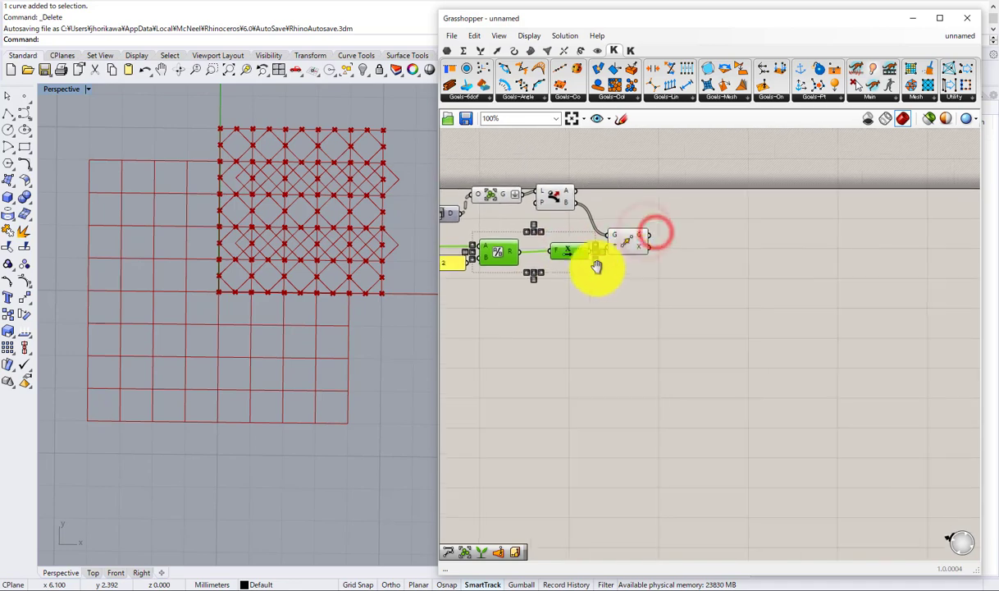
left_click(638, 282)
Step: Move the Move component aside, add an Ungroup component and connect Dispatch output B to it
left_click_drag(640, 246, 709, 233)
left_click(640, 233)
double_click(640, 233)
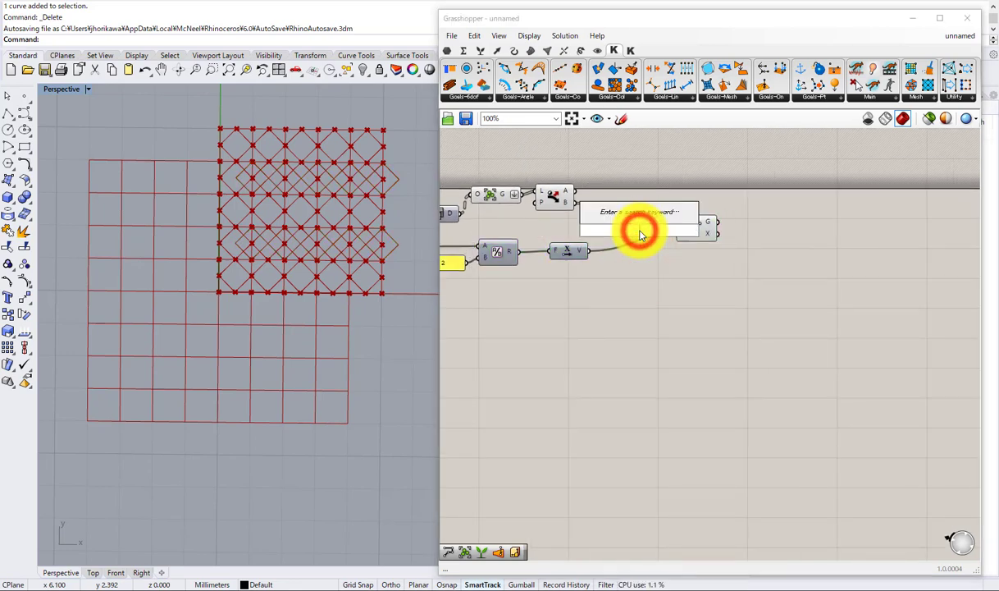
type("ung")
left_click(617, 220)
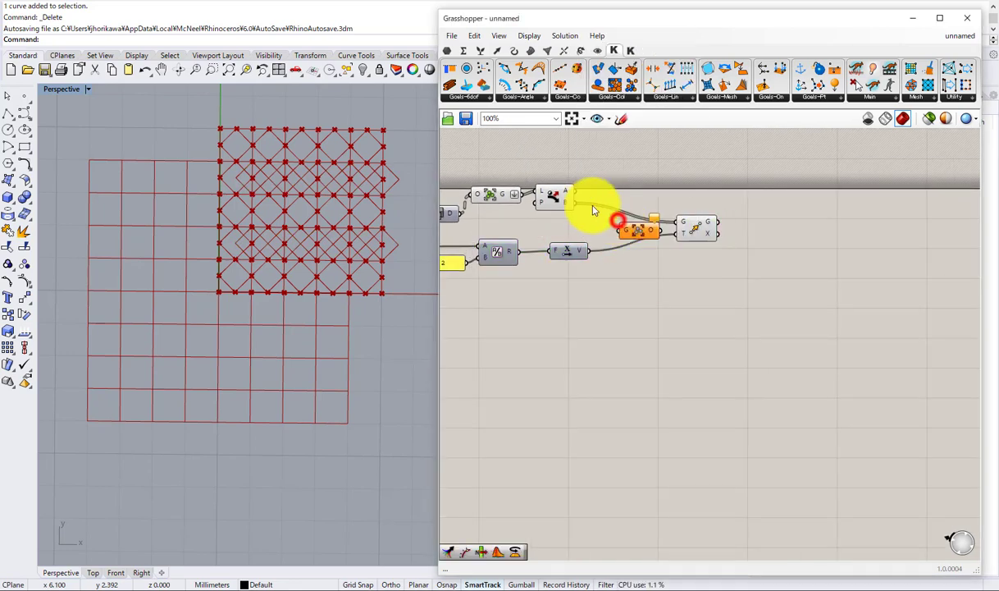
left_click_drag(576, 203, 643, 220)
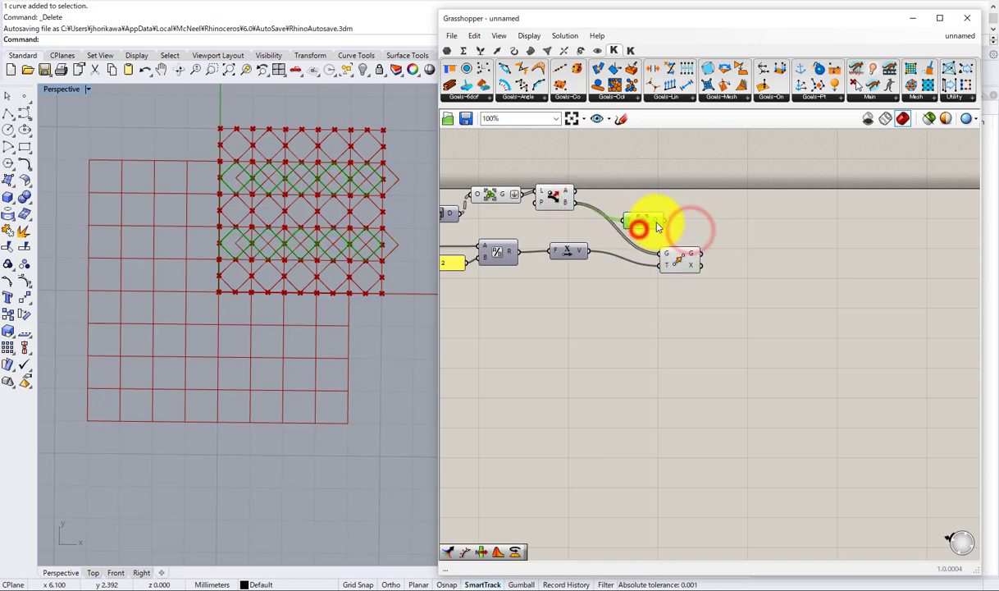
Step: Add a List Item component and connect the Ungroup objects to its list input
double_click(696, 216)
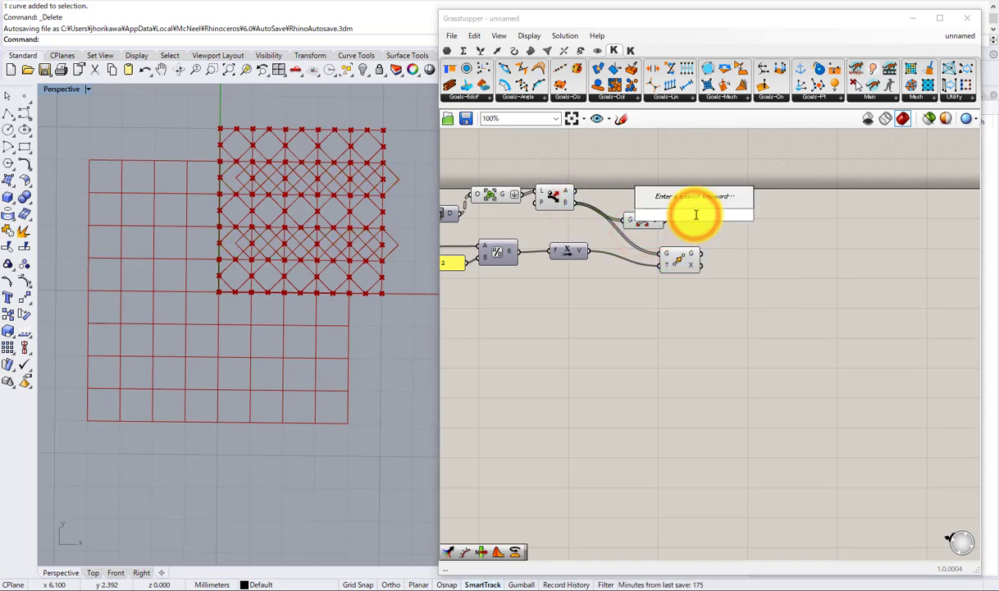
type("item")
left_click(678, 188)
scroll(662, 239, "up", 4)
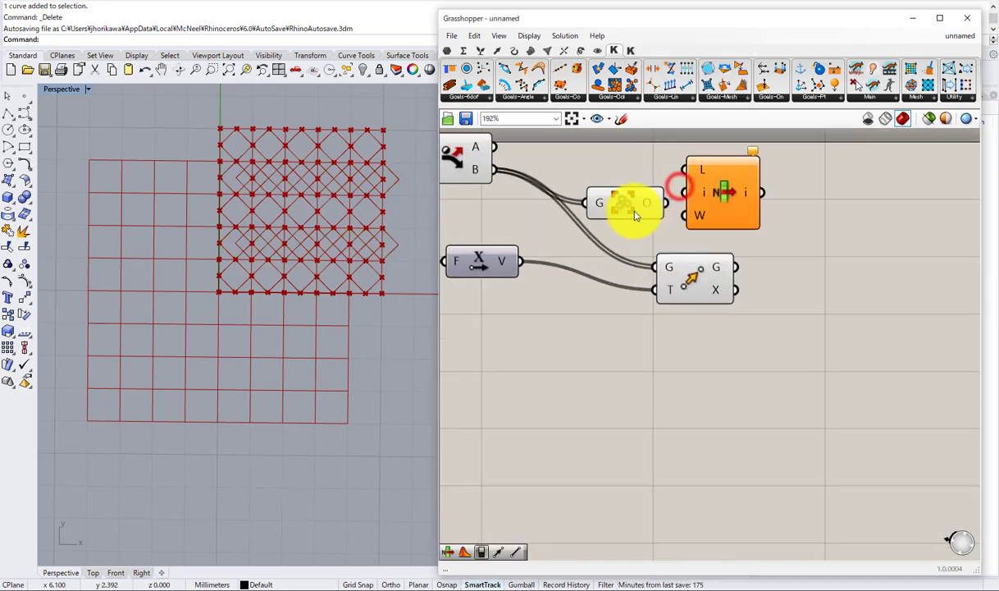
left_click_drag(626, 205, 683, 170)
Step: Turn off the Ungroup component's preview and select List Item to check which diamonds it picks
middle_click(582, 190)
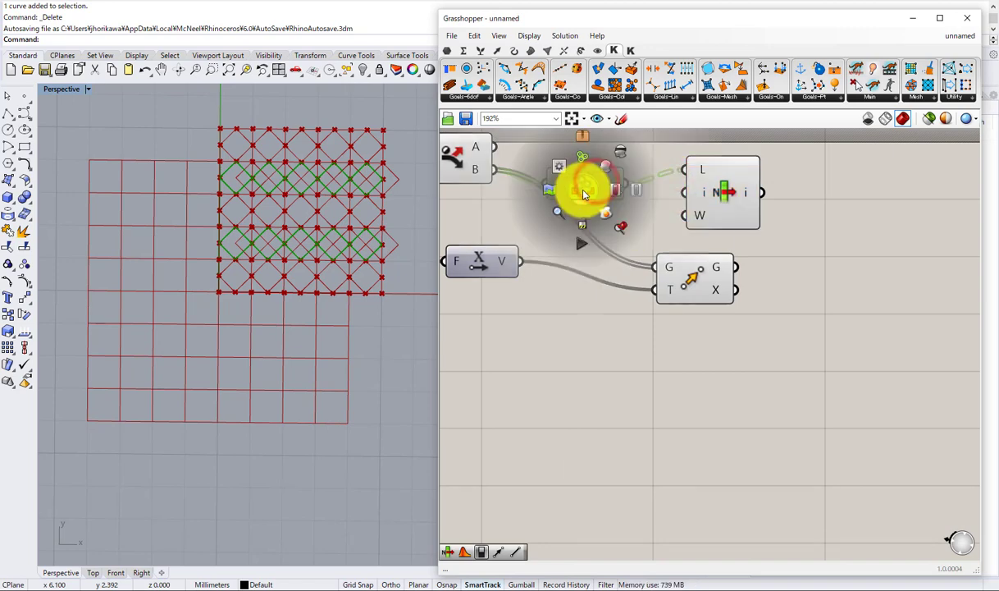
left_click(607, 171)
left_click(727, 201)
right_click_drag(737, 202, 663, 195)
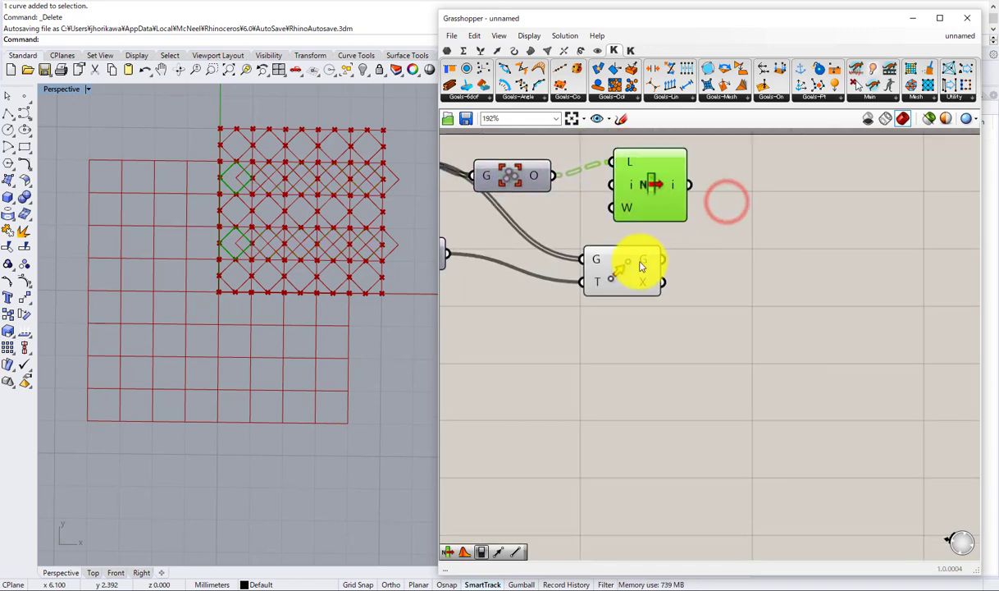
Step: Lower the Move component, add a Negative component and connect the Unit X vector to its input
scroll(659, 272, "down", 3)
left_click_drag(637, 266, 650, 299)
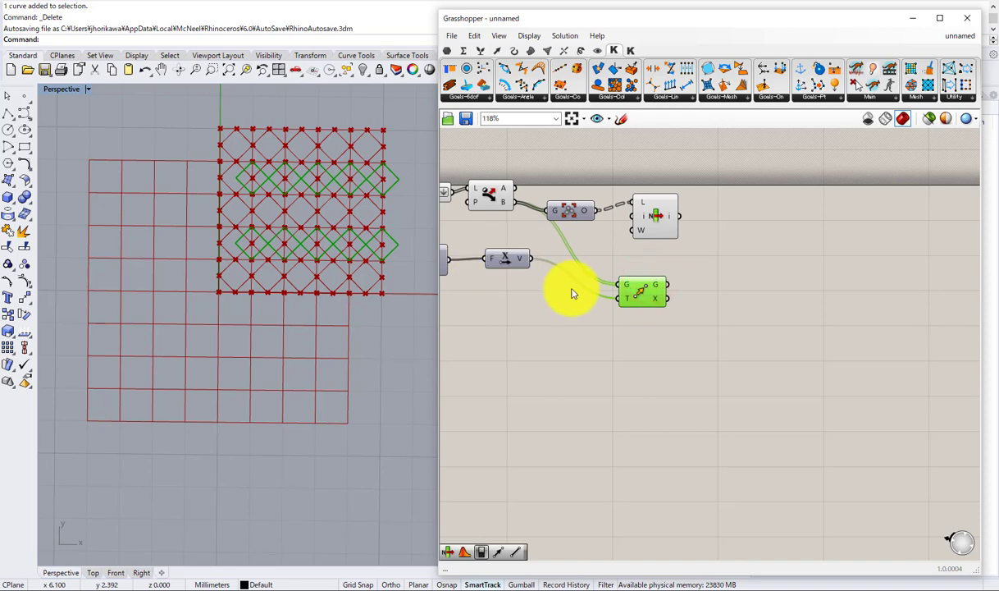
double_click(572, 289)
type("ne")
left_click(553, 273)
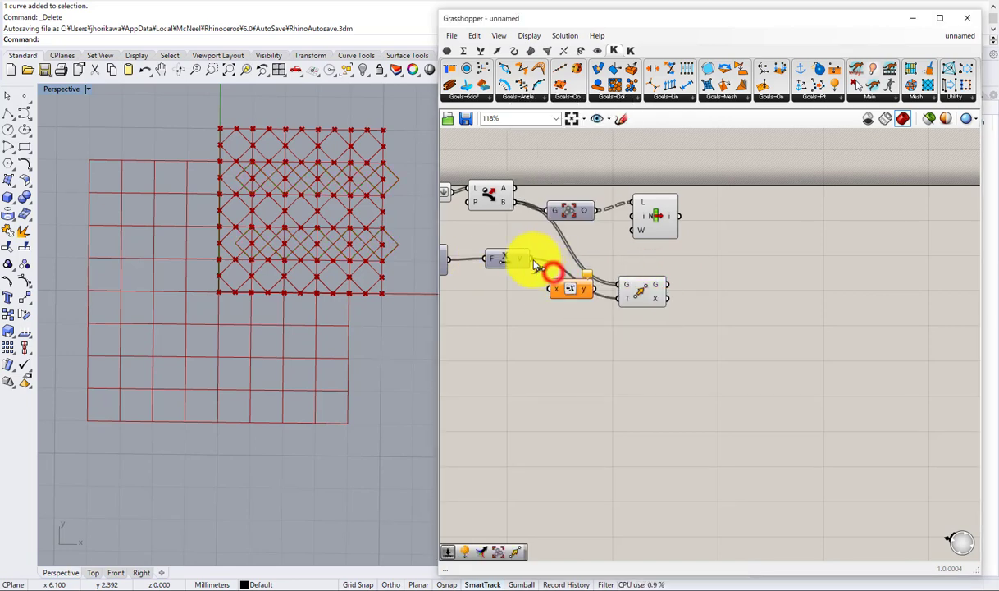
left_click_drag(531, 259, 611, 255)
Step: Duplicate the Move component, feeding it the List Item output as geometry and the Negative output as motion
left_click_drag(651, 287, 703, 219)
scroll(690, 211, "up", 1)
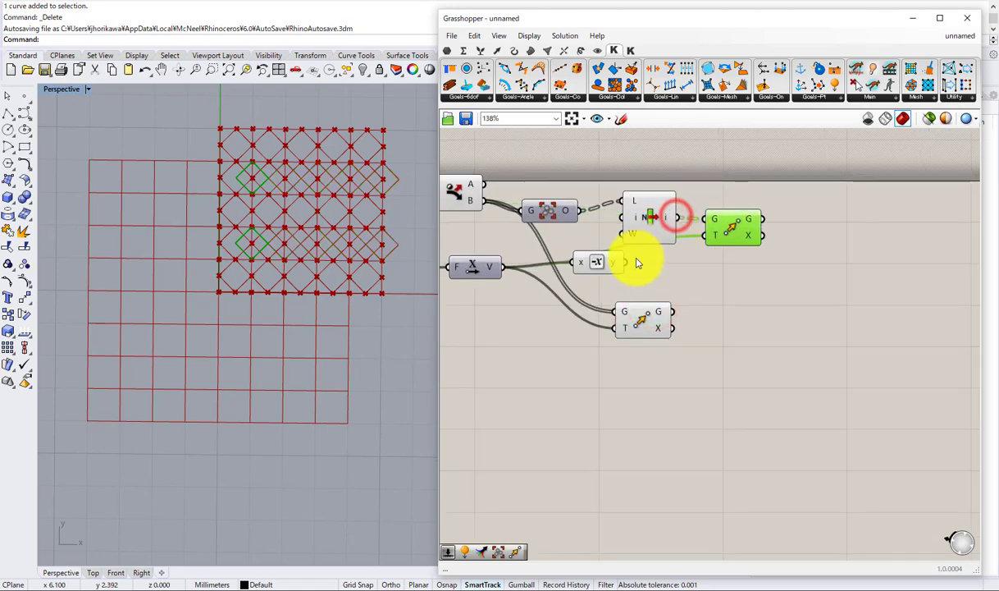
left_click_drag(626, 266, 704, 234)
left_click_drag(729, 228, 725, 230)
Step: Turn off the preview of the Ungroup, List Item and Negative components
left_click_drag(687, 273, 567, 214)
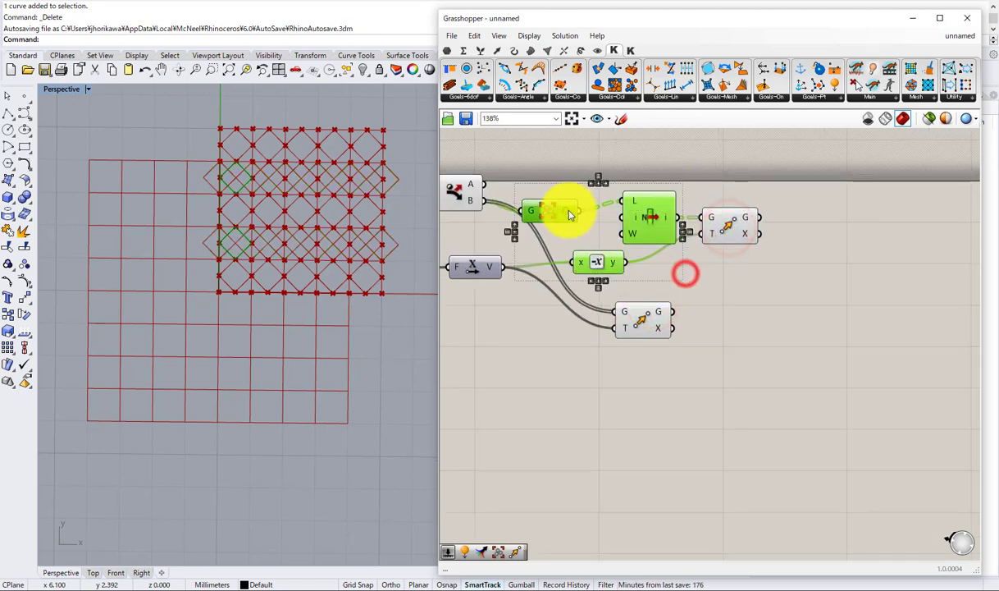
middle_click(573, 214)
left_click(614, 187)
Step: Add an Ungroup component after the original Move component and connect the moved geometry to it
mouse_move(640, 316)
left_mouse_down()
mouse_move(666, 333)
mouse_move(701, 324)
mouse_move(633, 317)
left_mouse_up()
left_click(709, 309)
double_click(709, 309)
type("ung")
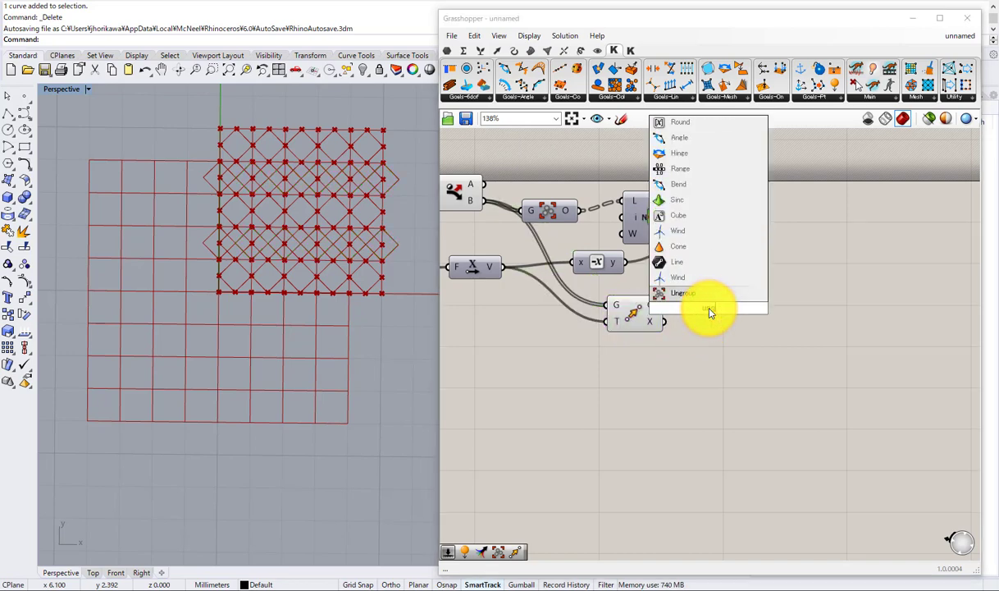
left_click(694, 293)
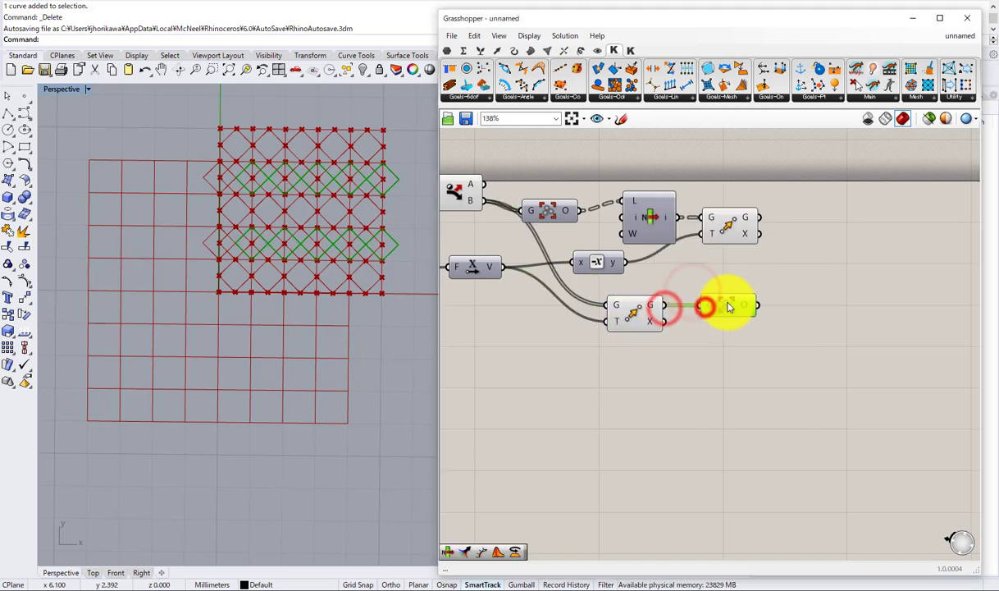
Step: Turn off the preview of the original Move component that feeds the Ungroup component
left_click_drag(672, 379, 596, 313)
middle_click(618, 317)
left_click(660, 275)
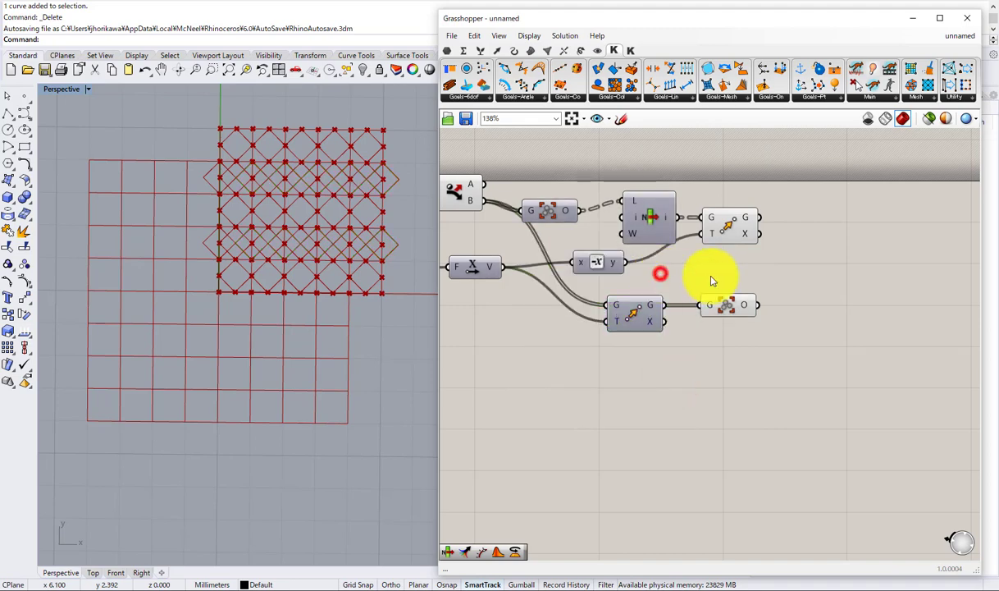
Step: Simplify the geometry output of the duplicated Move component and the output of the Ungroup component below it
right_click_drag(737, 251, 684, 245)
scroll(684, 245, "up", 3)
right_click(699, 194)
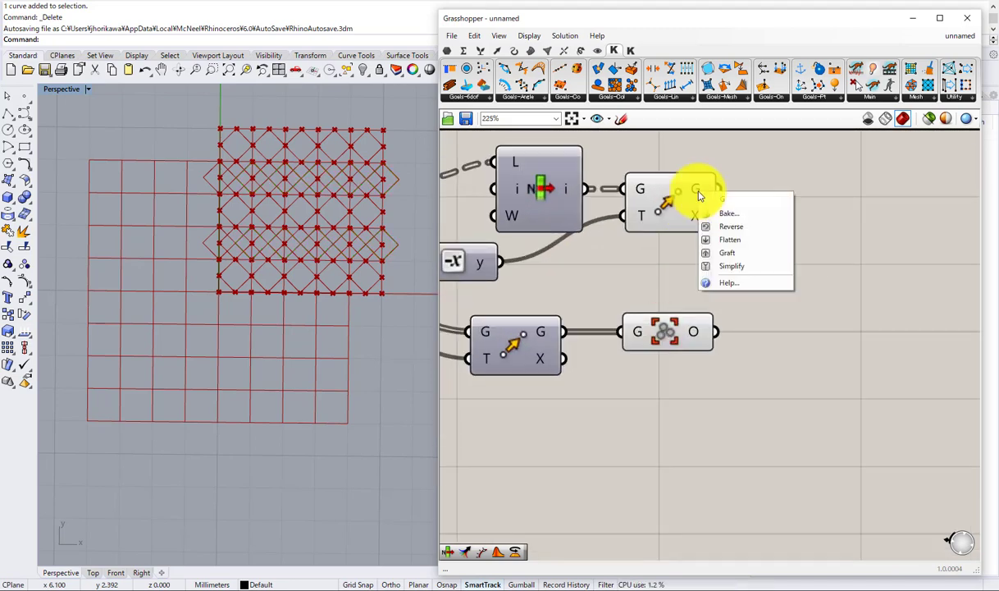
left_click(728, 261)
right_click(707, 322)
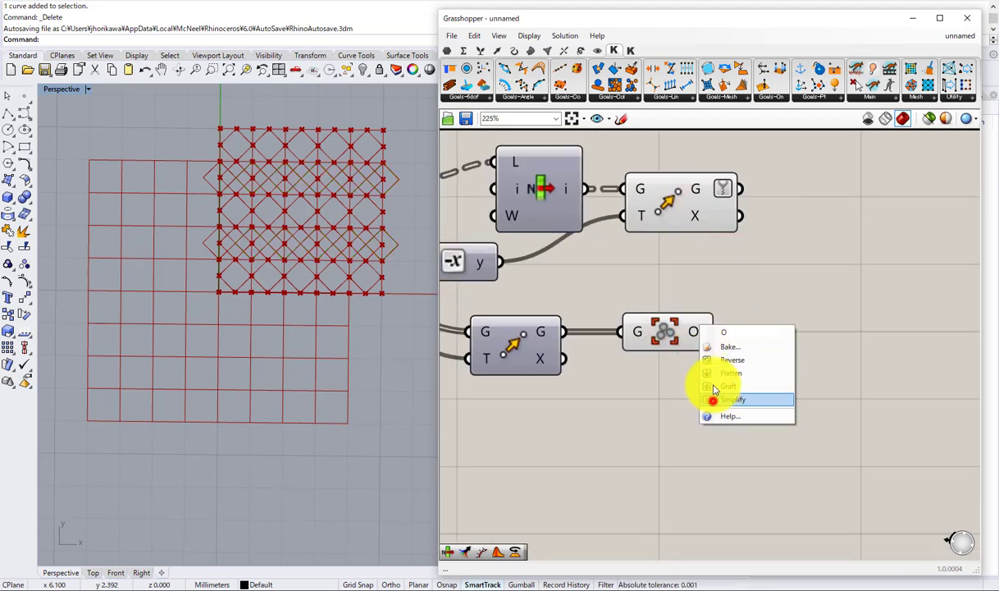
left_click(711, 401)
Step: Add a Merge component, connecting the duplicated Move's geometry to D1 and the lower Ungroup's output to D2
right_click_drag(681, 294, 655, 291)
double_click(651, 284)
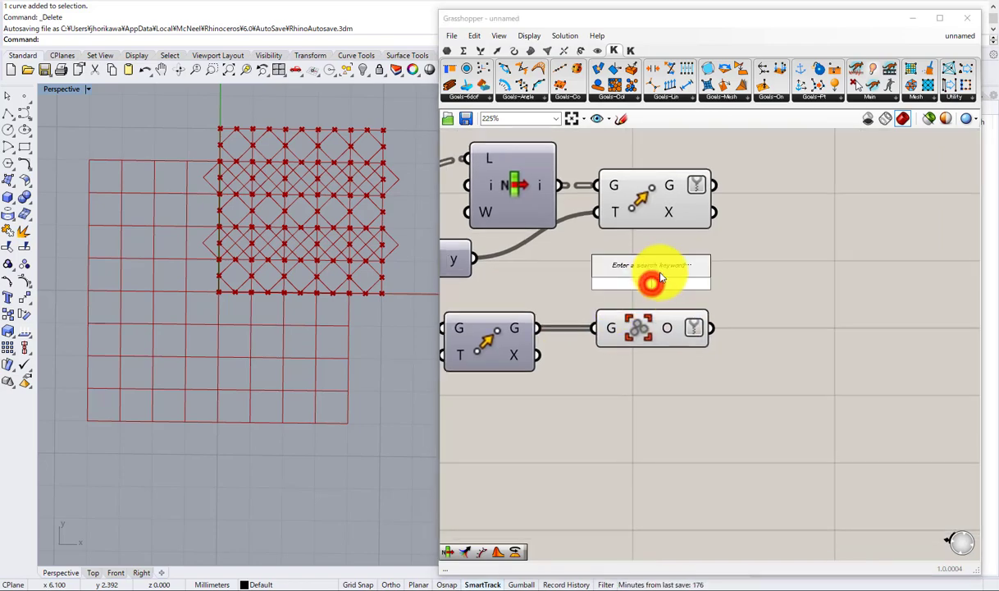
type("me")
left_click(642, 269)
left_click_drag(655, 281, 802, 260)
left_click_drag(716, 194, 774, 250)
left_click_drag(707, 334, 772, 276)
Step: Turn off the preview of the Move and Ungroup components that feed the Merge component
scroll(739, 262, "down", 5)
left_click_drag(726, 350, 687, 197)
middle_click(687, 196)
left_click(728, 157)
right_click_drag(628, 218, 685, 209)
double_click(689, 179)
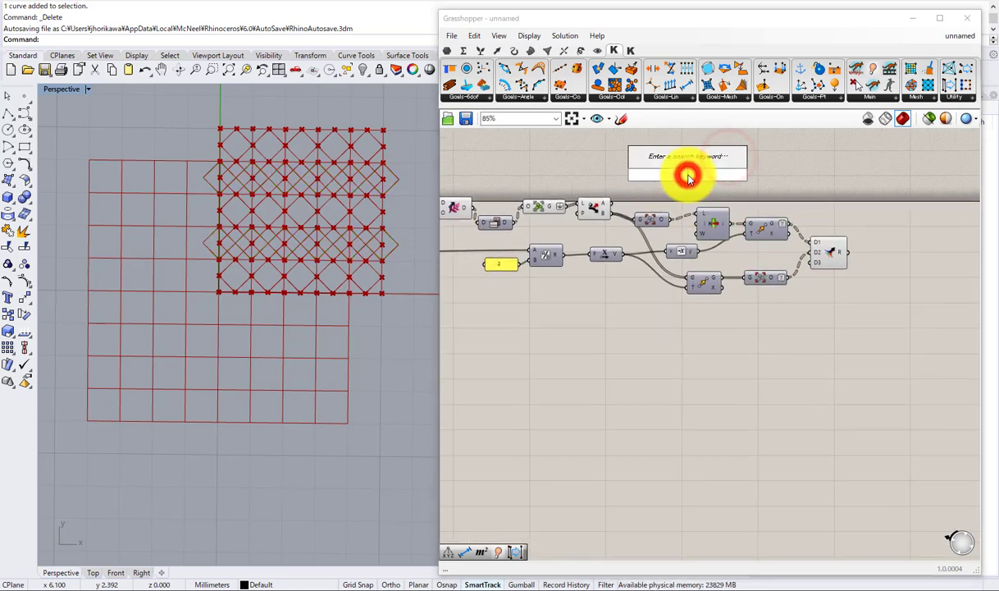
type("we")
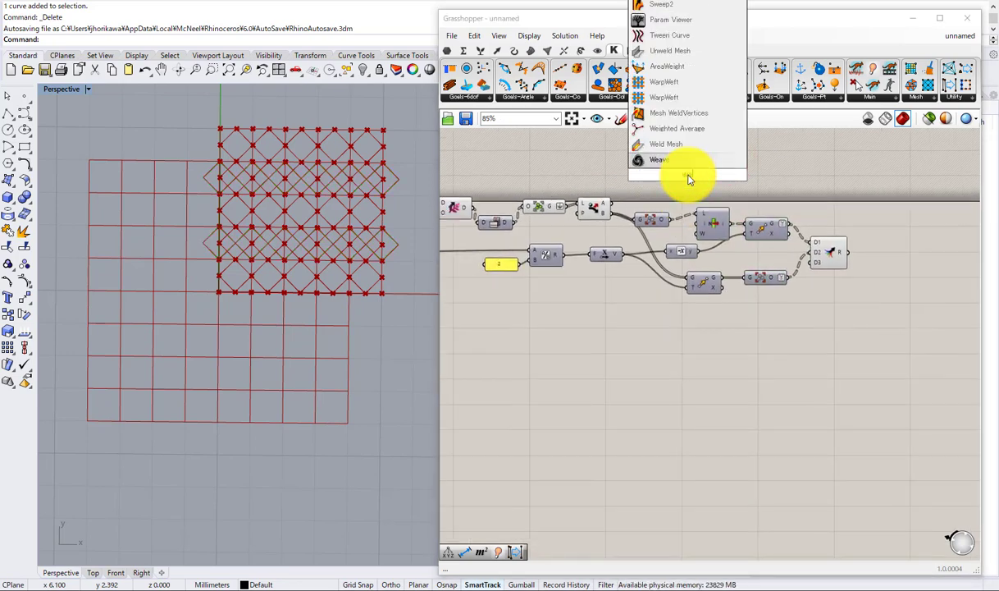
left_click(671, 192)
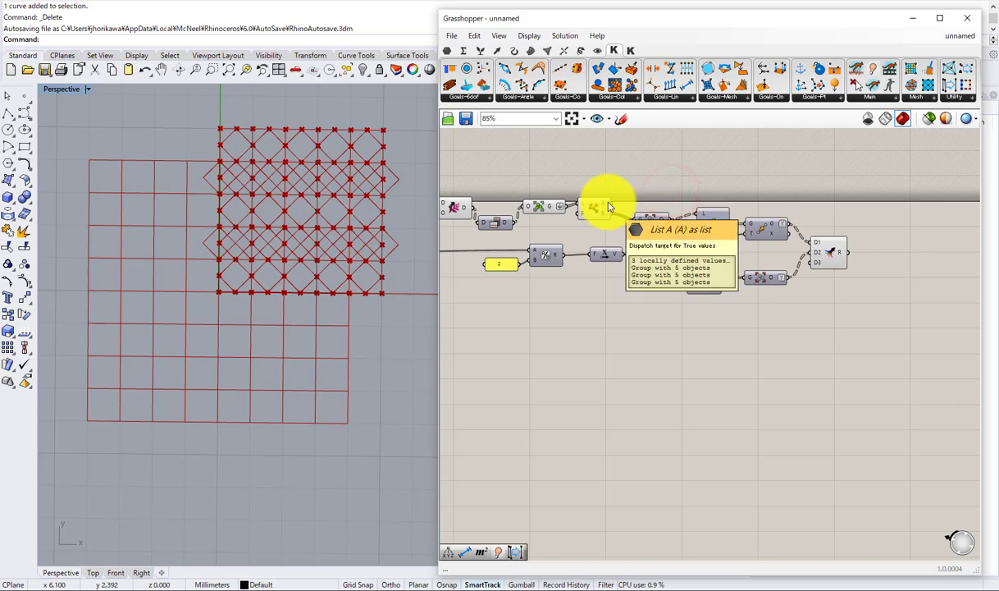
left_click(593, 292)
Step: Turn off the preview of the components just upstream of Dispatch, including the Group and Division components
left_click_drag(539, 295, 455, 191)
middle_click(531, 169)
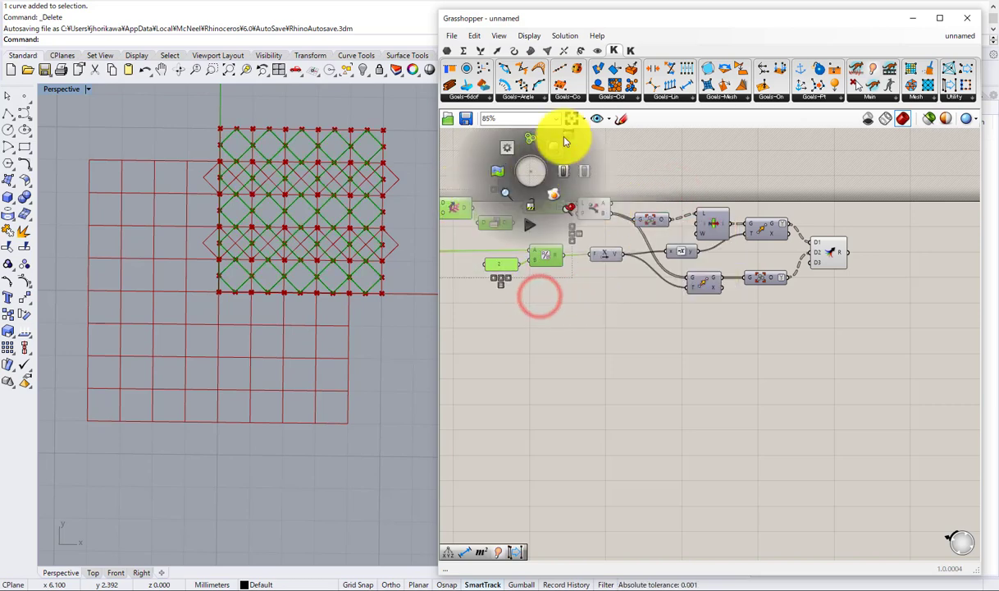
left_click(564, 141)
left_click(555, 179)
Step: Add an Ungroup component, connect Dispatch's list A output to it and place it above the Merge component
right_click_drag(590, 207, 546, 252)
scroll(545, 251, "up", 3)
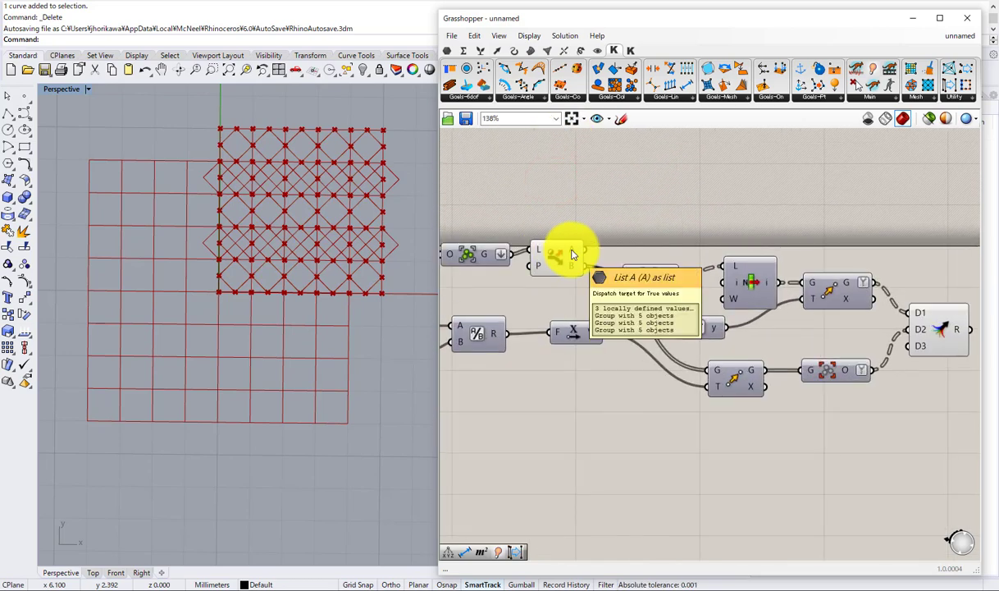
double_click(718, 179)
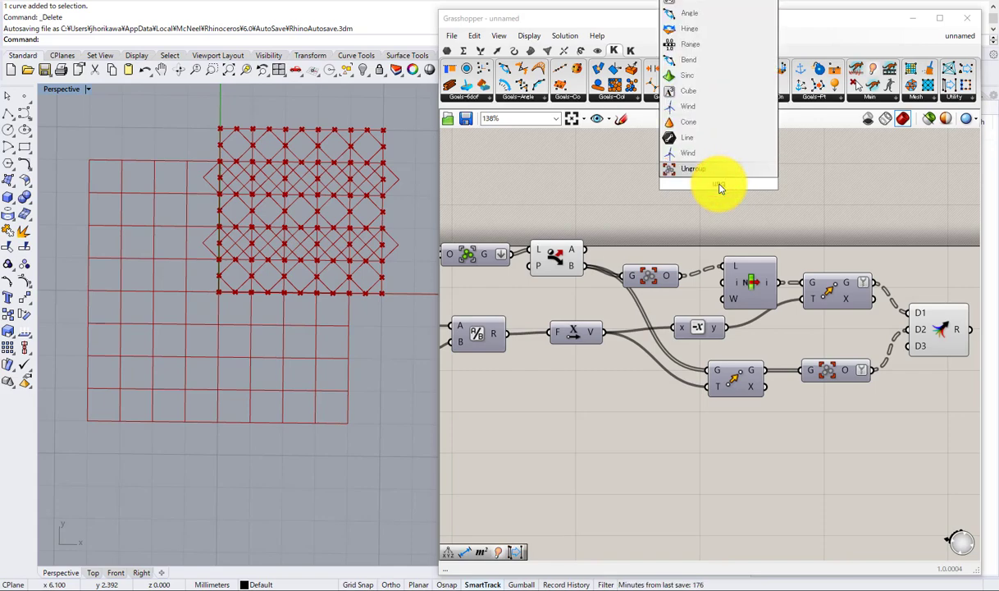
left_click(704, 171)
left_click_drag(584, 249, 694, 180)
right_click_drag(710, 196, 626, 178)
scroll(627, 178, "down", 2)
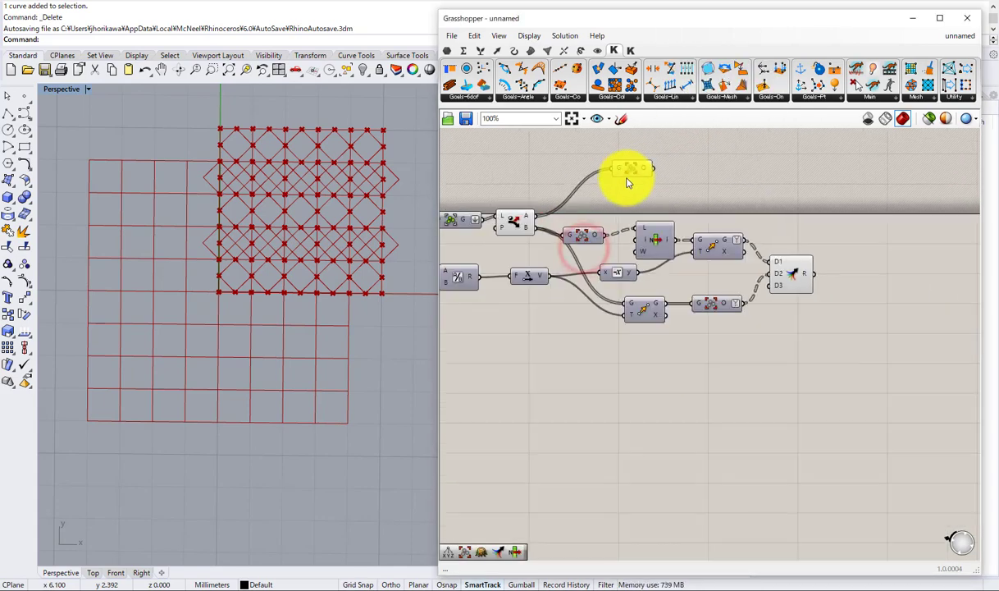
left_click_drag(627, 182, 725, 189)
Step: Turn off the preview of the Dispatch component
left_click_drag(630, 359, 525, 185)
middle_click(562, 196)
left_click(605, 156)
Step: Turn off the preview of the Square grid, Explode, Evaluate Length and PolyLine components at the start of the definition
scroll(623, 184, "down", 3)
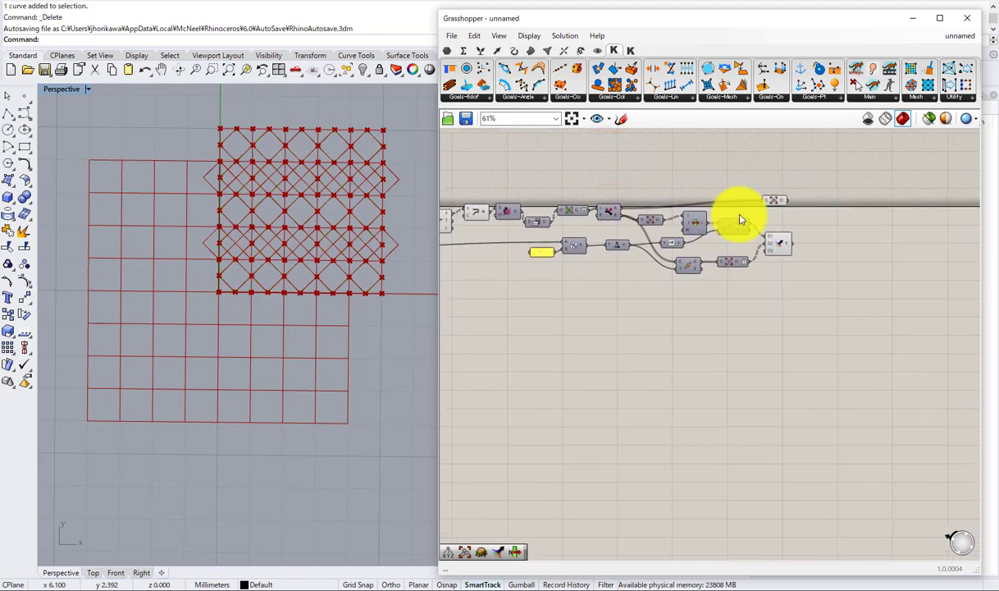
scroll(742, 235, "up", 3)
left_click(744, 261)
scroll(607, 213, "down", 2)
right_click_drag(574, 207, 730, 185)
scroll(828, 169, "up", 1)
right_click_drag(830, 168, 815, 189)
left_click(844, 192)
scroll(582, 234, "down", 2)
right_click_drag(580, 235, 721, 214)
left_click_drag(715, 274, 477, 141)
middle_click(516, 189)
left_click(557, 151)
left_click(556, 152)
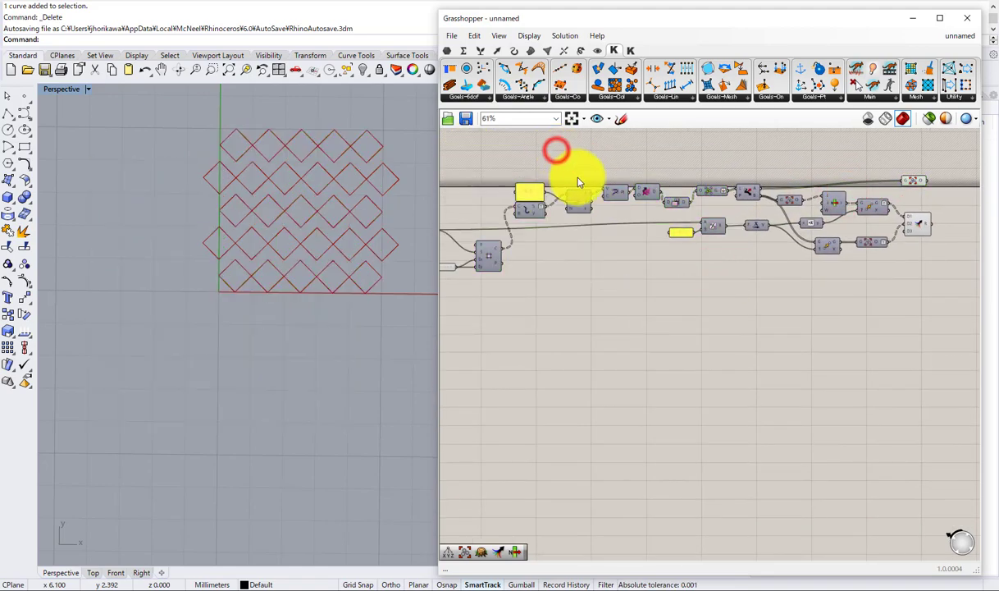
Step: Turn the preview of the Square grid component back on
right_click_drag(558, 228, 731, 197)
scroll(730, 197, "up", 3)
left_click(637, 216)
middle_click(637, 215)
left_click(660, 192)
left_click(680, 238)
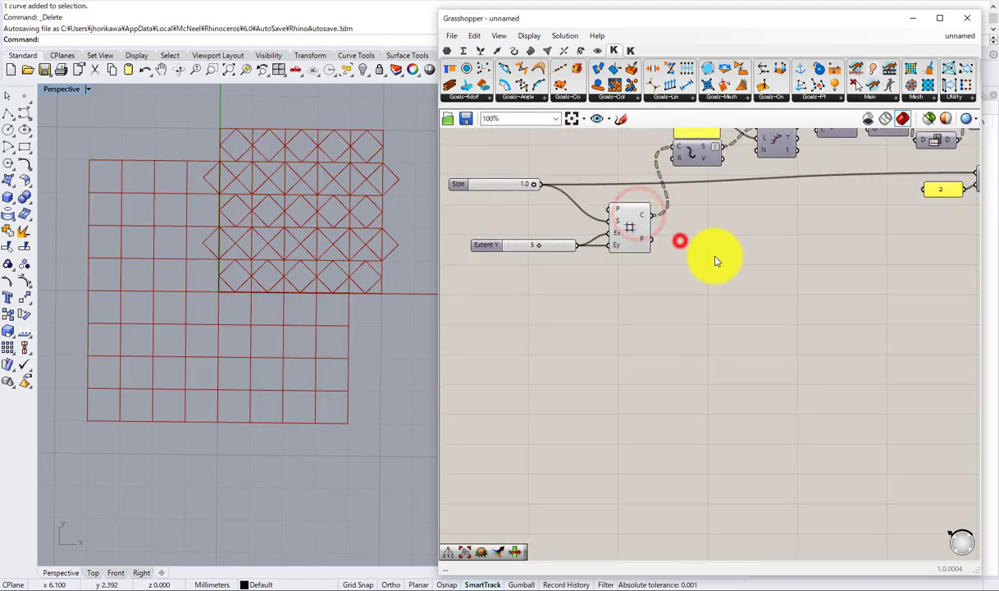
Step: Insert a Curve parameter between the Square grid's cell output and the Explode component's curve input, placing it beside the grid component
right_click_drag(715, 258, 615, 252)
scroll(593, 248, "down", 3)
scroll(610, 248, "up", 3)
scroll(614, 253, "up", 3)
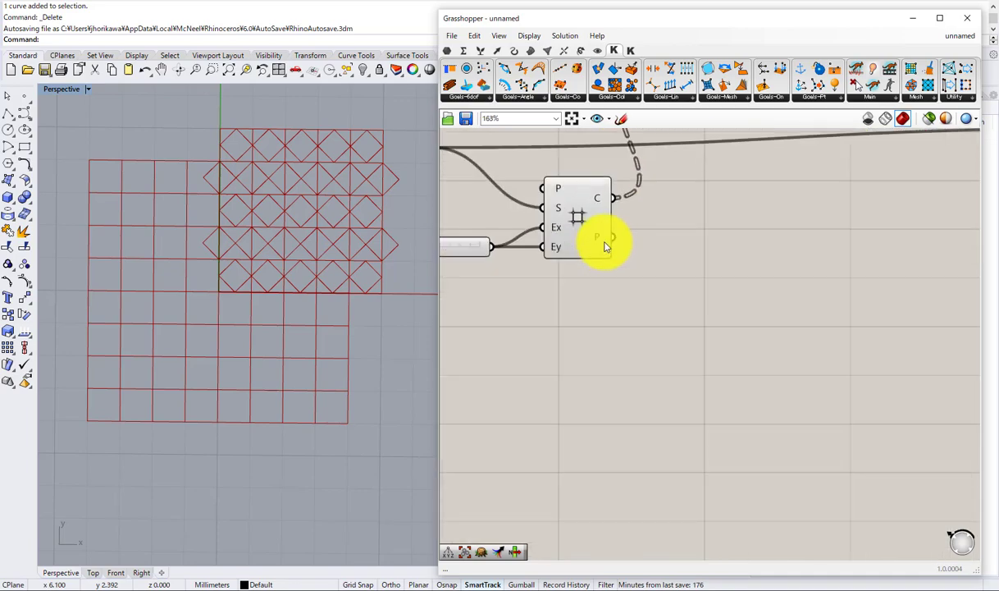
double_click(652, 241)
type("crv")
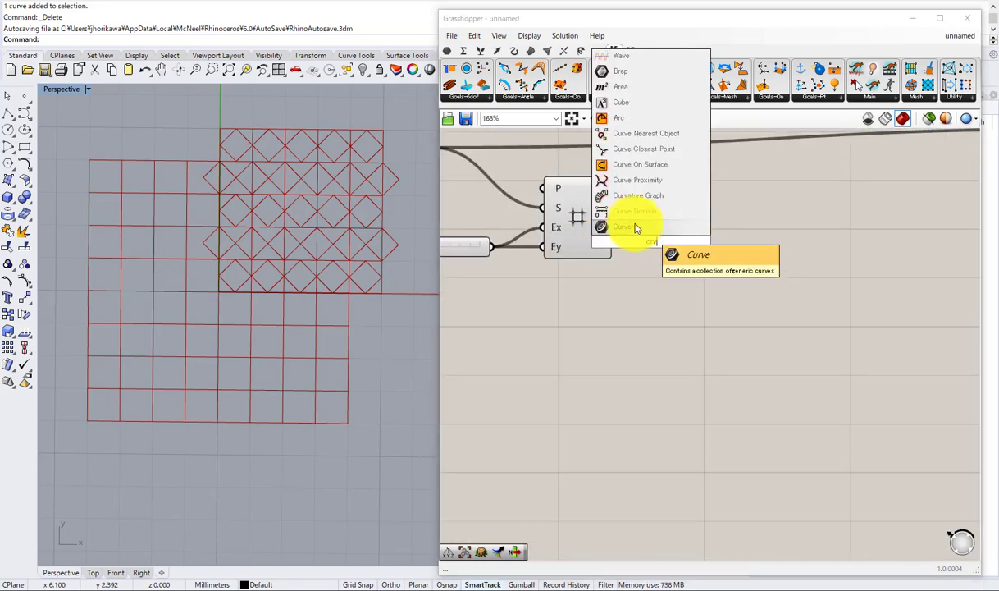
left_click(629, 227)
scroll(616, 210, "up", 2)
left_click_drag(607, 199, 630, 227)
right_click_drag(677, 232, 643, 368)
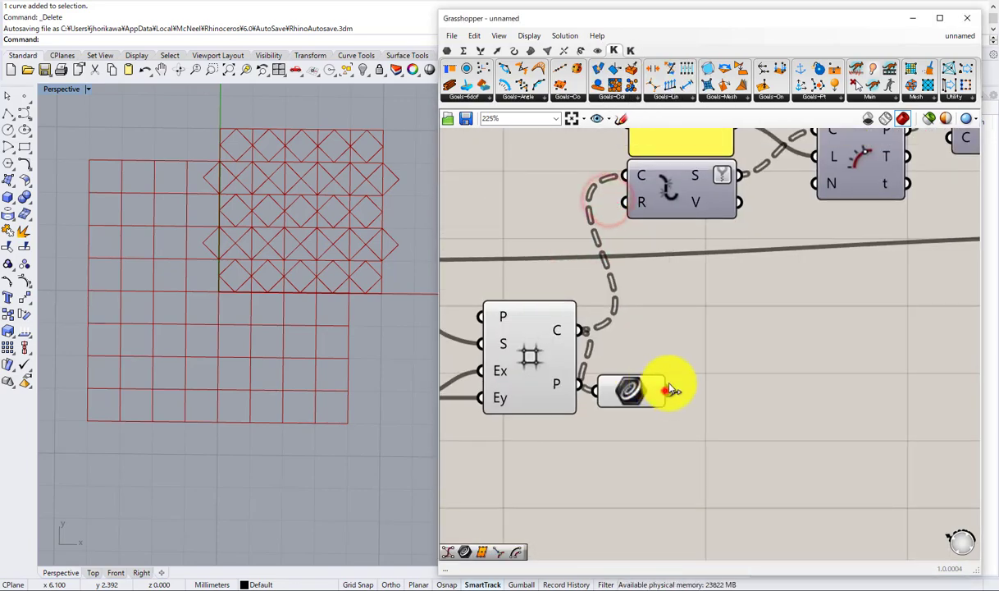
left_click_drag(666, 390, 633, 175)
left_click_drag(629, 385, 638, 336)
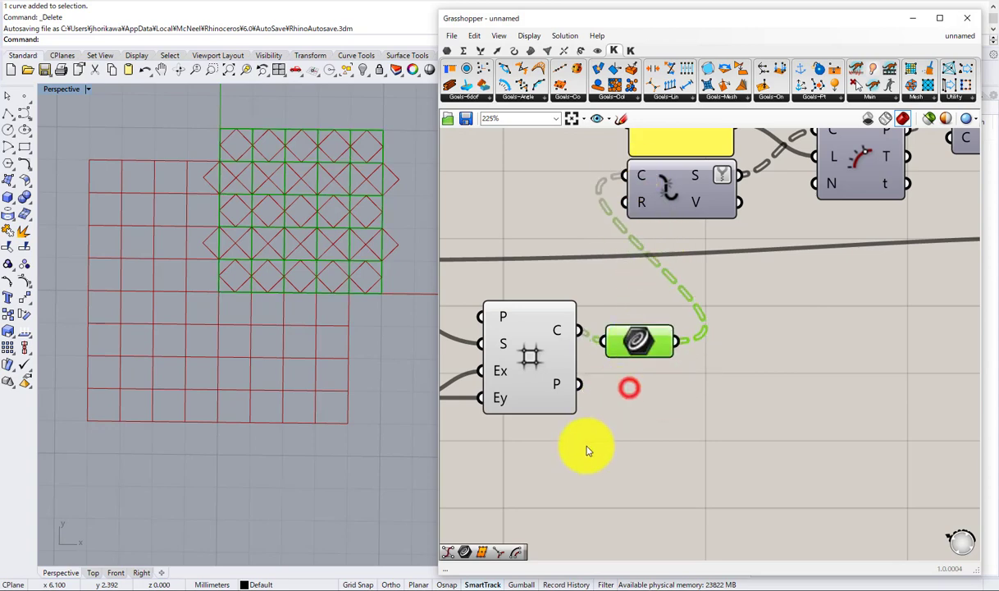
Step: Turn off the preview of the Square grid component, leaving the new Curve parameter's preview on
left_click_drag(583, 449, 479, 353)
middle_click(496, 326)
left_click(528, 286)
left_click(527, 287)
Step: Examine which diamond rows the upper Ungroup component and the Merge component each output
scroll(528, 285, "down", 2)
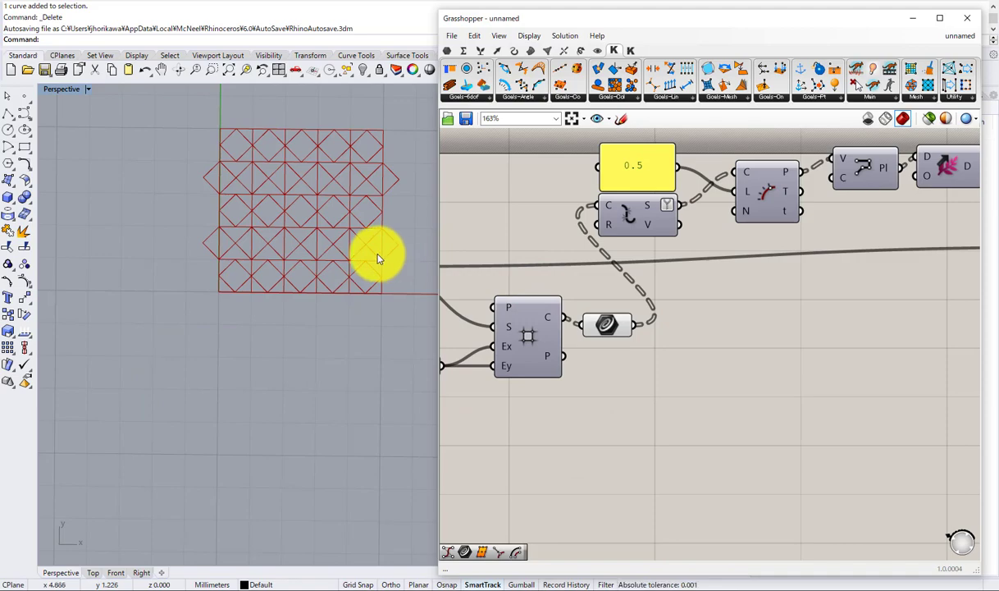
scroll(636, 245, "down", 4)
right_click_drag(635, 246, 312, 245)
scroll(755, 246, "down", 2)
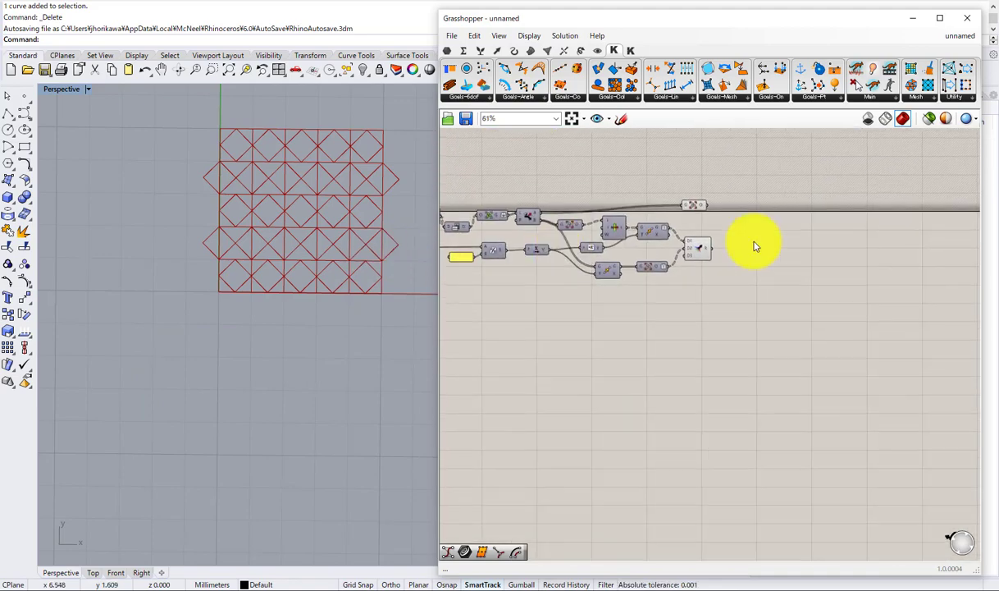
scroll(755, 246, "up", 4)
right_click_drag(548, 190, 542, 245)
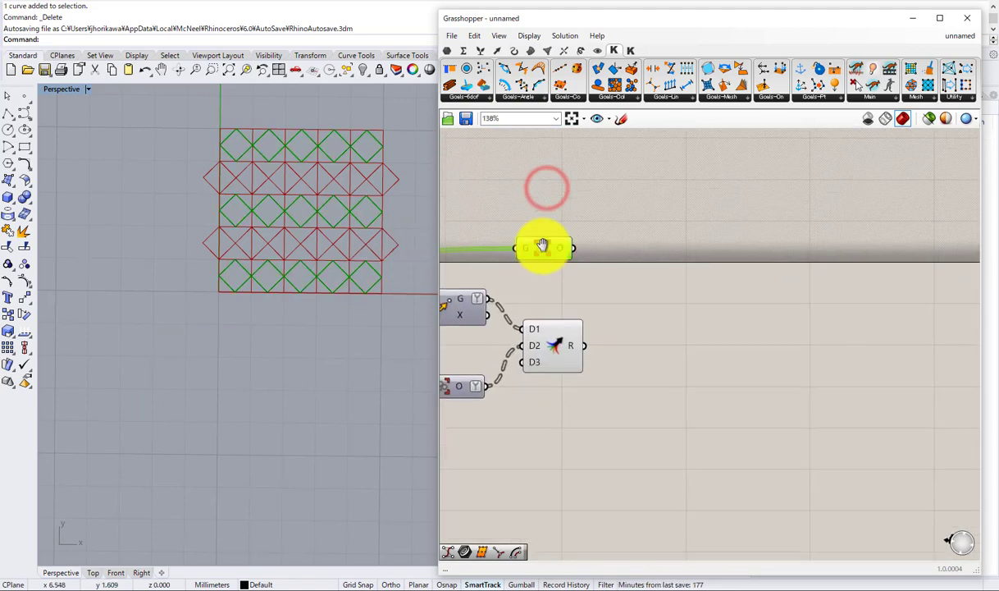
left_click(544, 346)
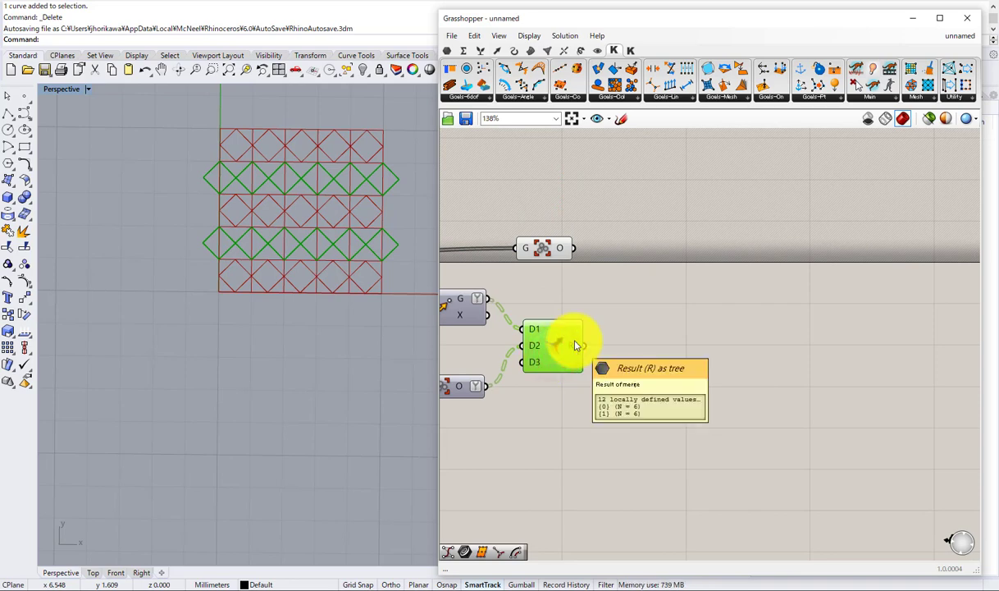
left_click(548, 247)
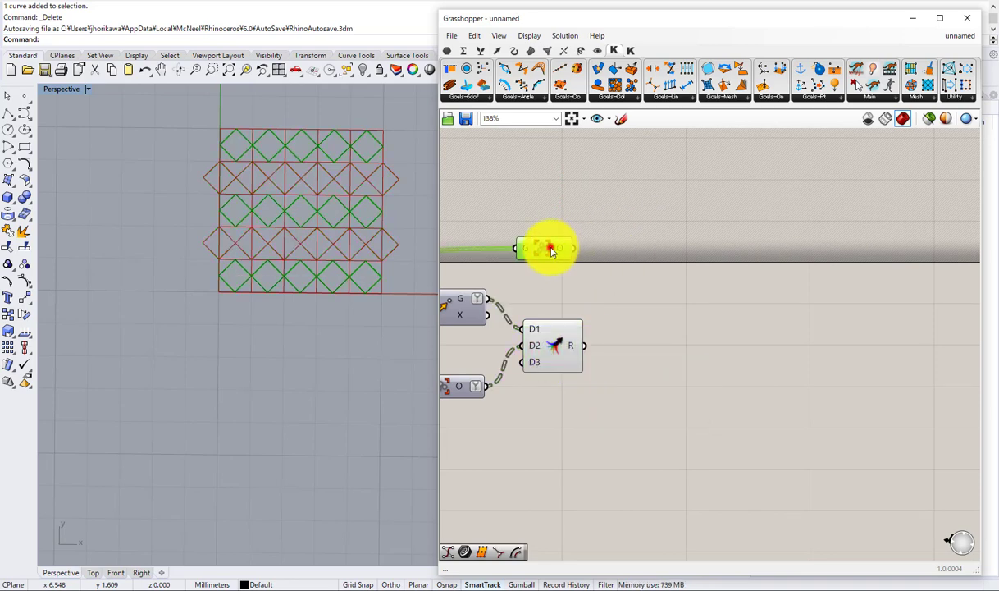
Step: Add a second Merge component, connecting the upper Ungroup's output to D1 and the first Merge's result to D2, and position it
double_click(683, 207)
type("mer")
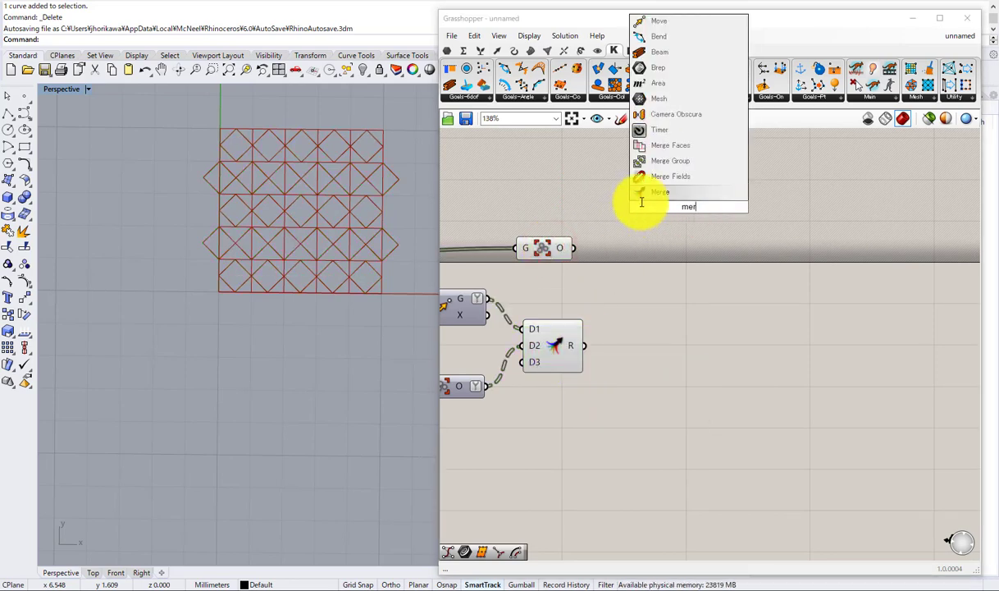
left_click(647, 195)
scroll(589, 238, "up", 1)
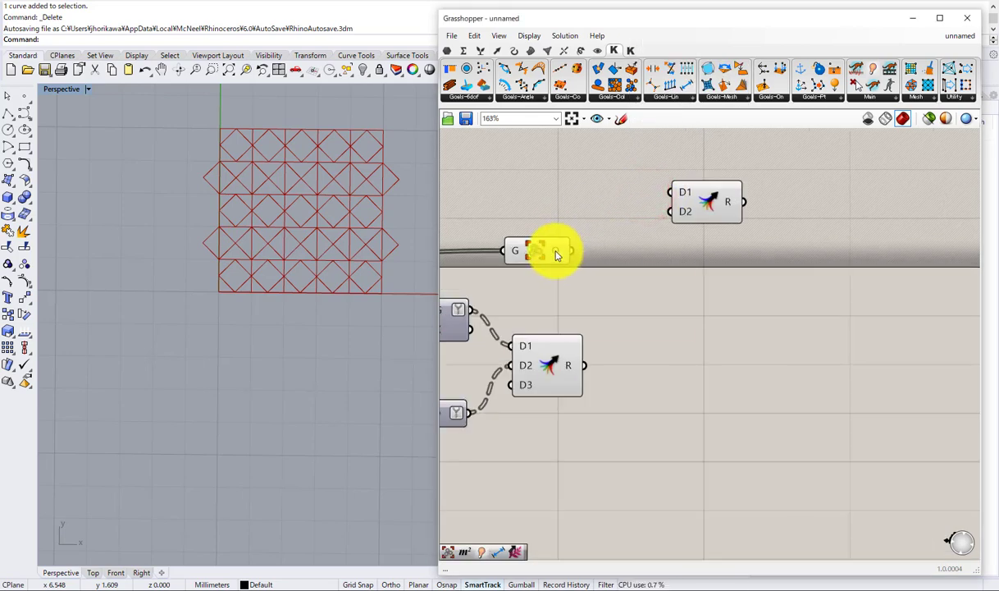
left_click_drag(570, 251, 649, 242)
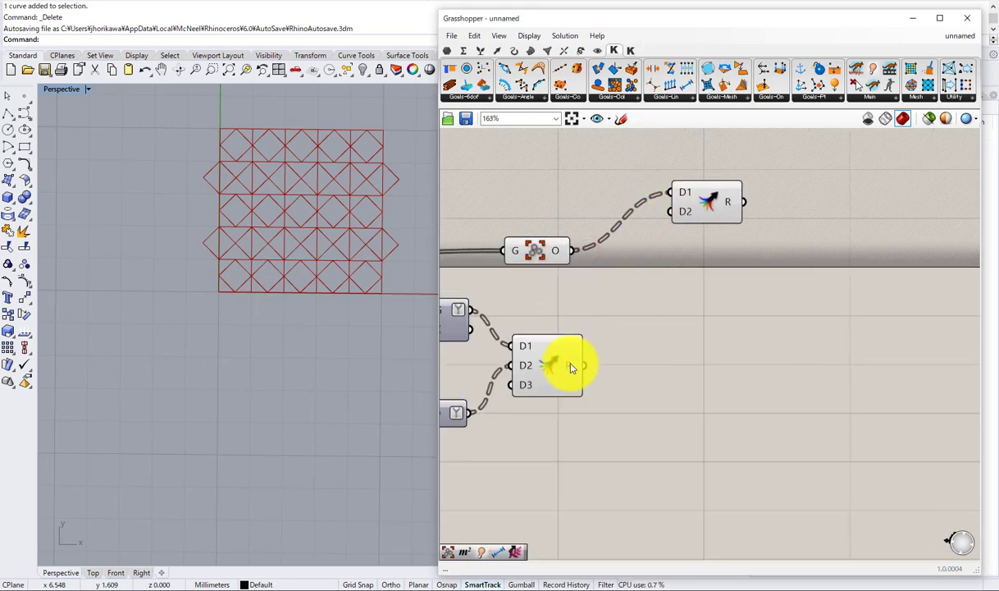
left_click_drag(579, 363, 670, 212)
right_click_drag(710, 192, 612, 280)
scroll(612, 281, "up", 2)
left_click_drag(605, 283, 583, 224)
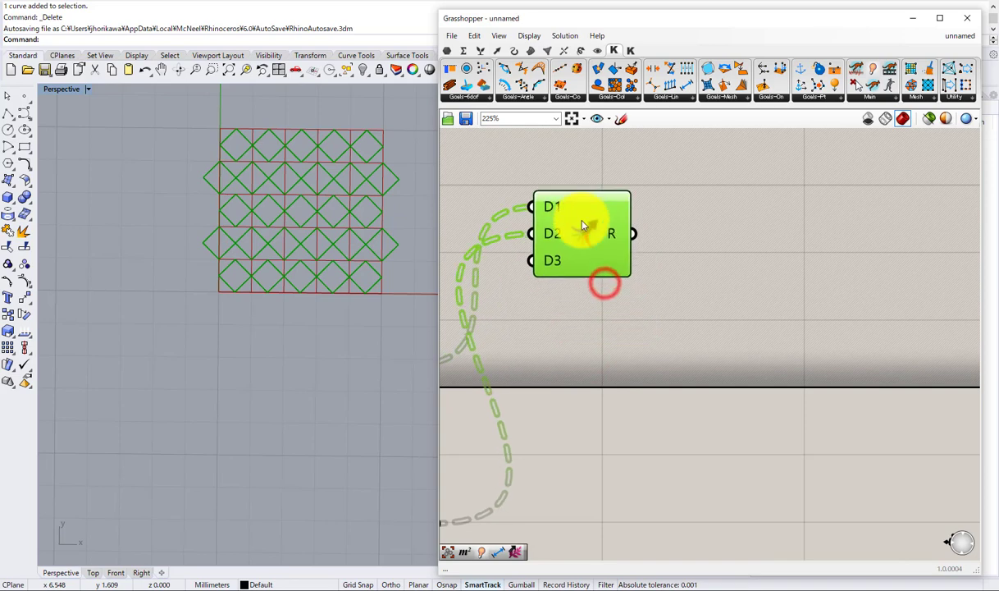
left_click(673, 225)
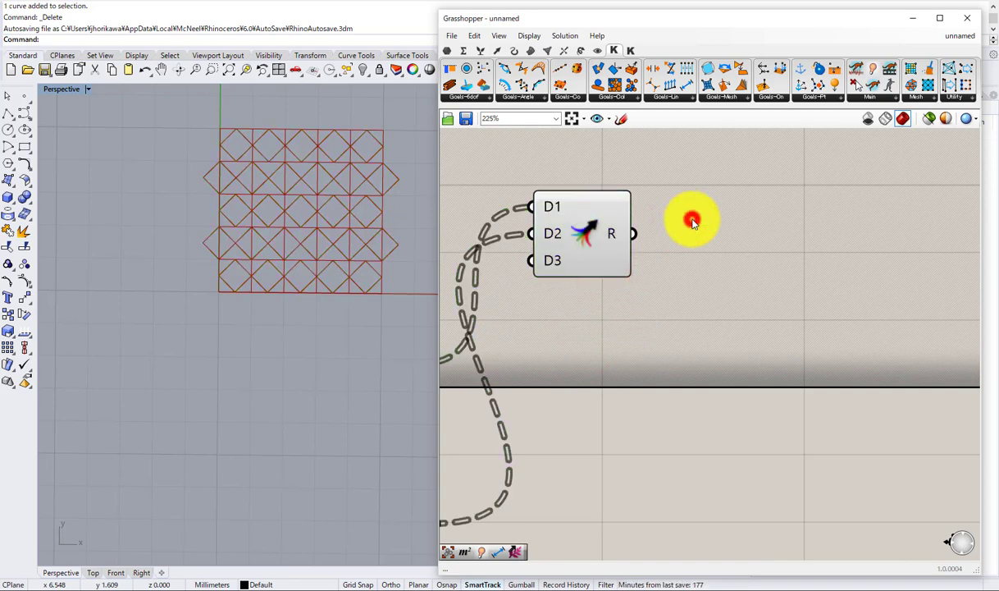
double_click(692, 220)
type("fla")
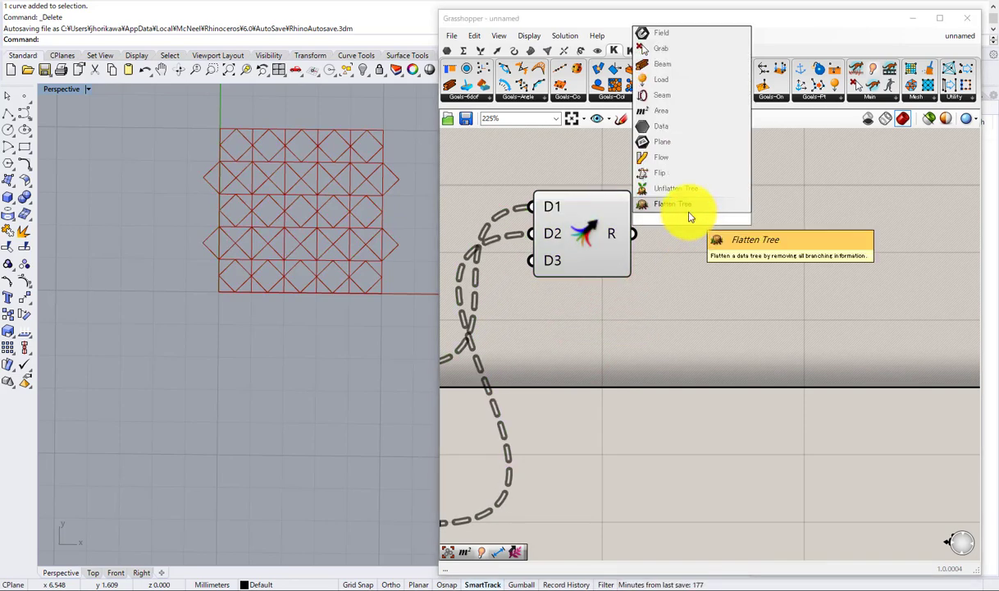
left_click(690, 236)
Step: Add an Explode component after the second Merge and connect the merged result to its curve input
double_click(691, 237)
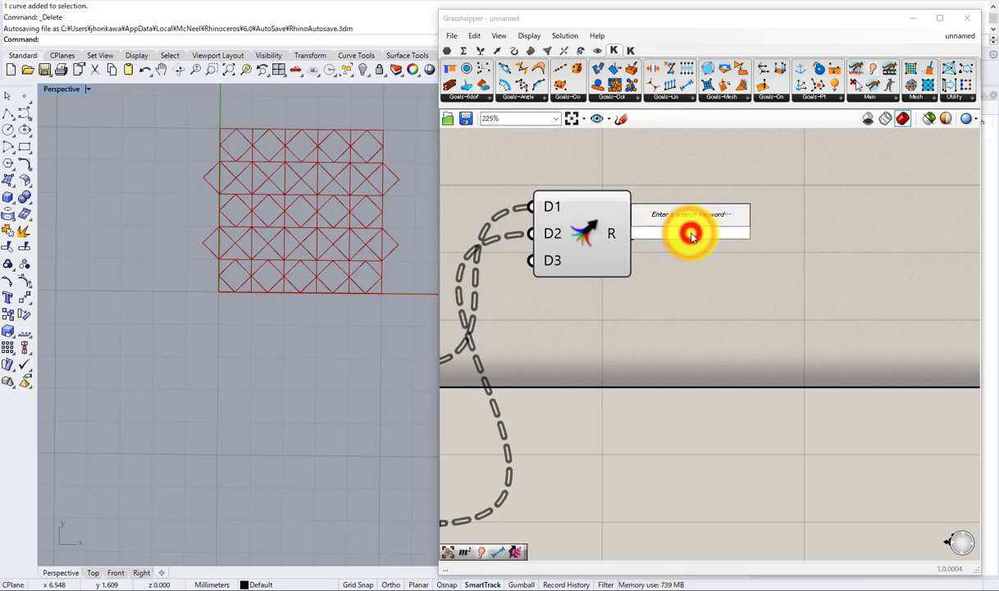
type("explo")
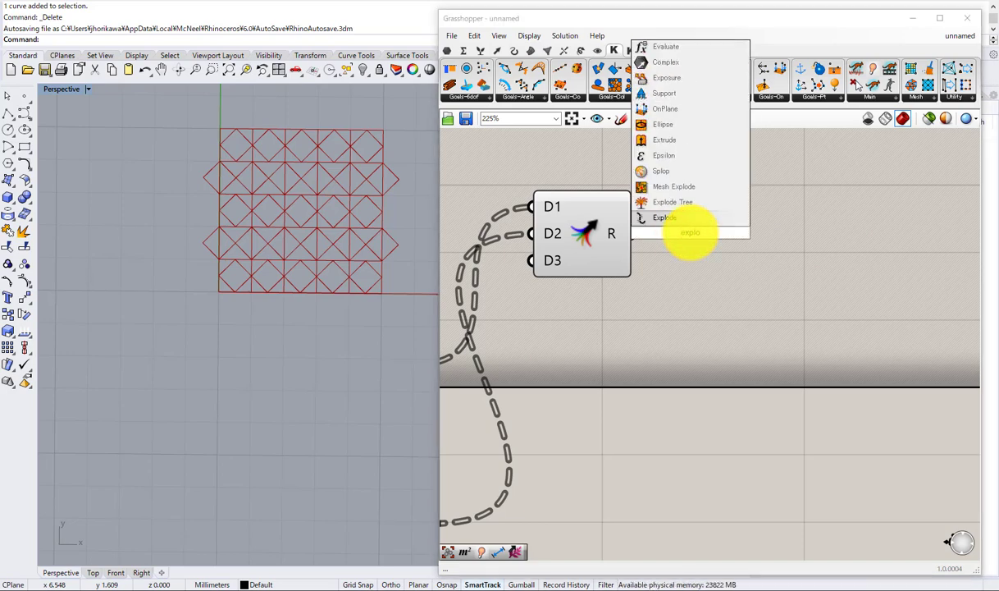
left_click(683, 218)
left_click_drag(635, 232, 658, 222)
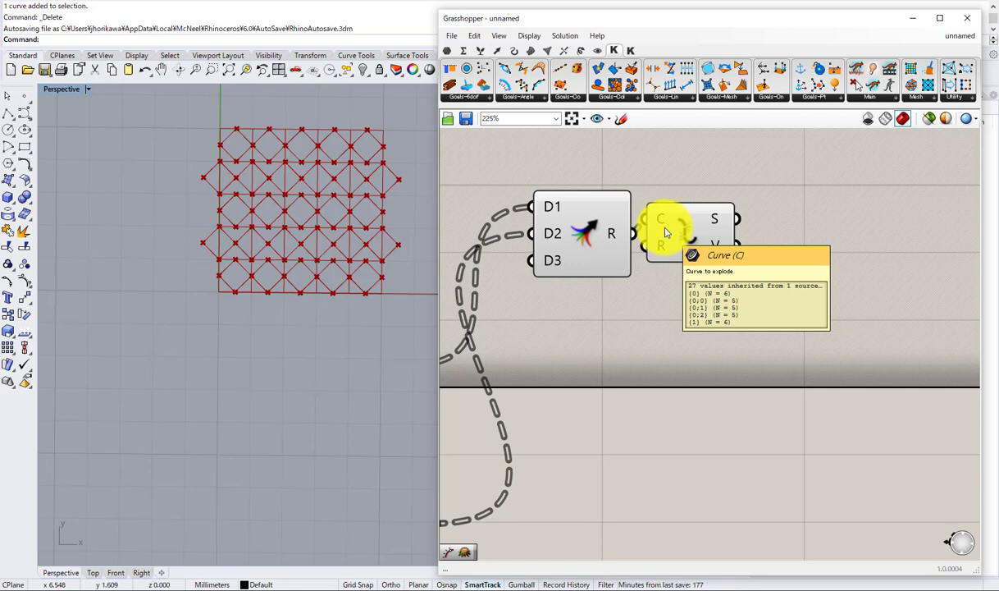
Step: Add a Flatten Tree component and place it just after the new Explode component
double_click(782, 333)
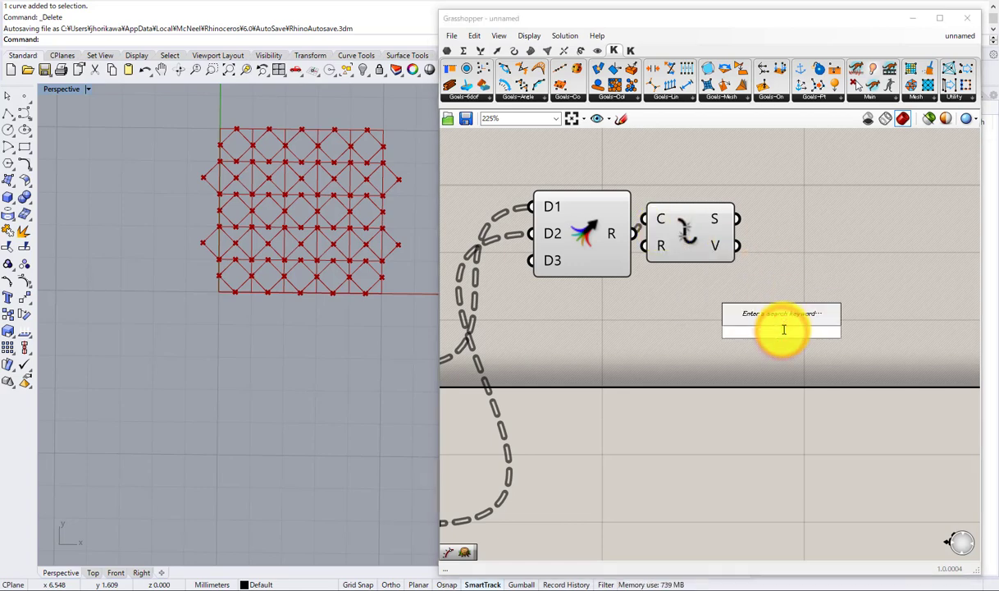
type("flat")
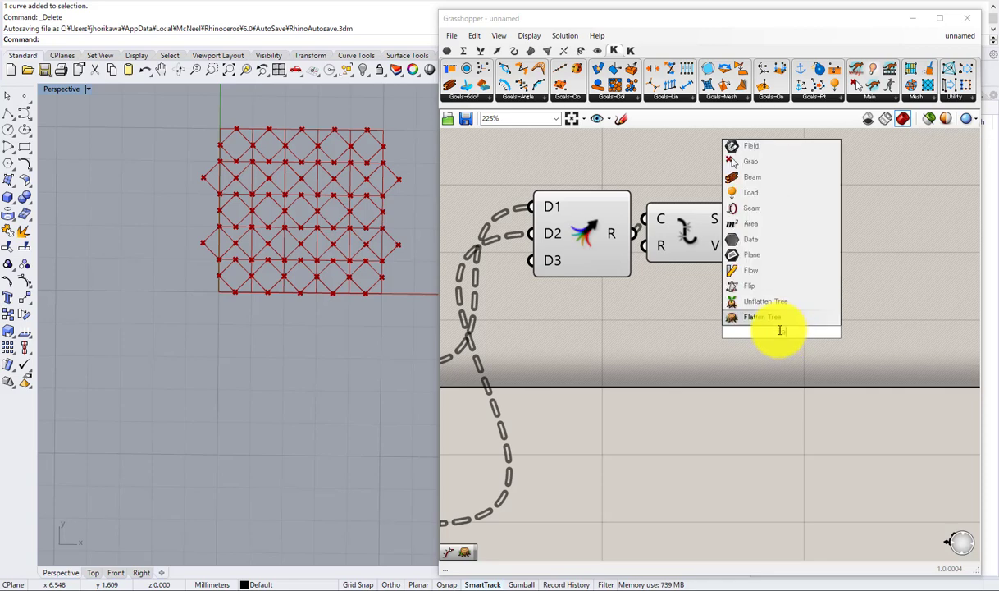
left_click(769, 318)
left_click_drag(768, 332, 791, 273)
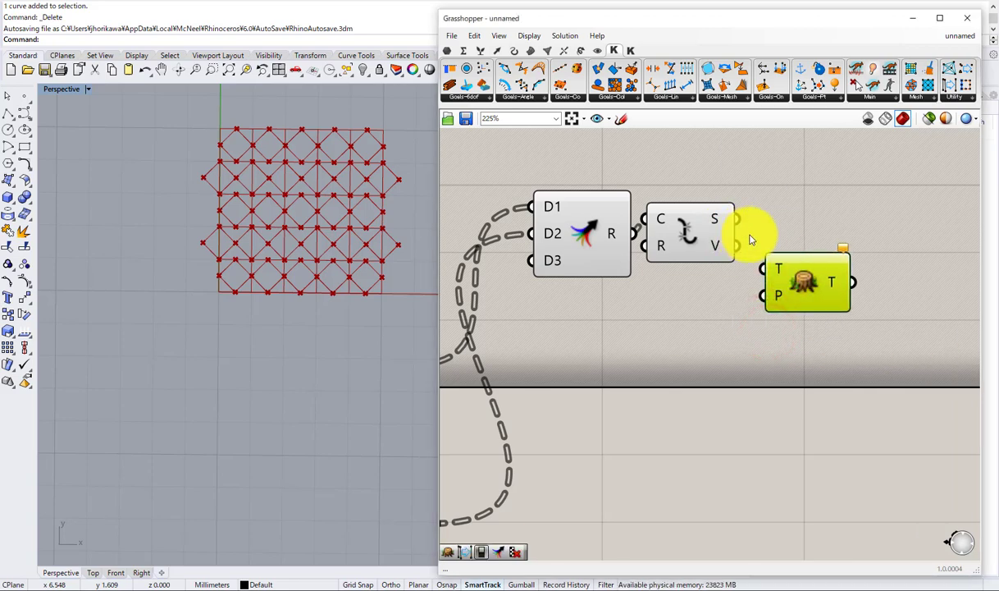
Step: Connect the Explode component's segments output to the Flatten Tree component's tree input
left_click_drag(735, 223, 795, 219)
right_click_drag(736, 236, 599, 261)
double_click(717, 318)
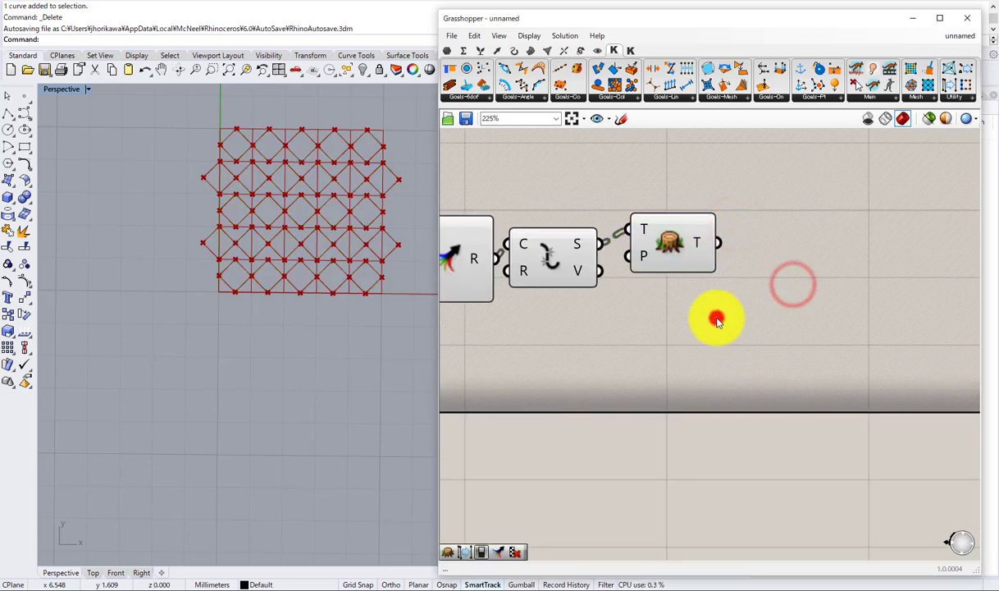
type("dup")
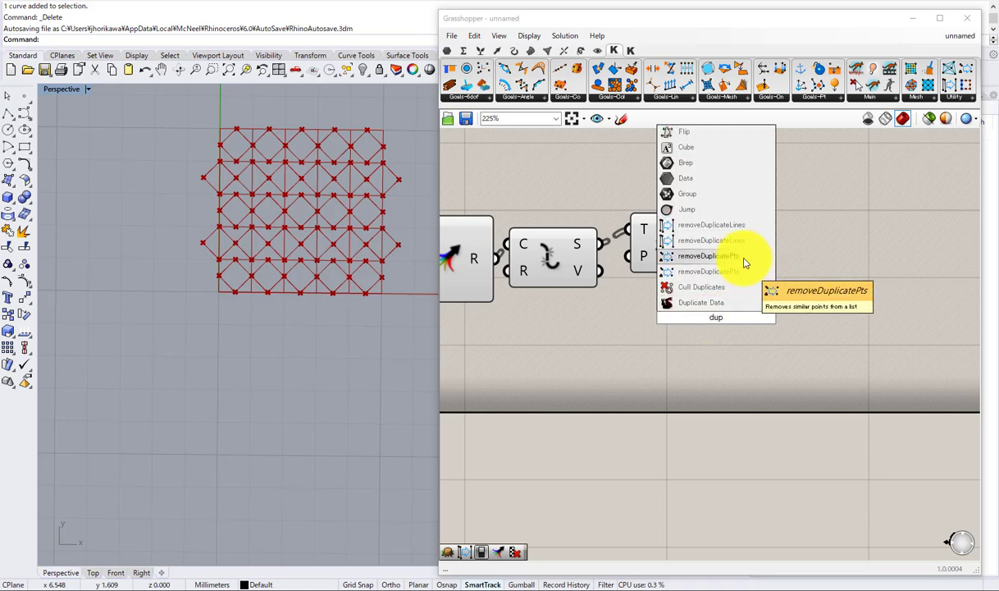
left_click(838, 233)
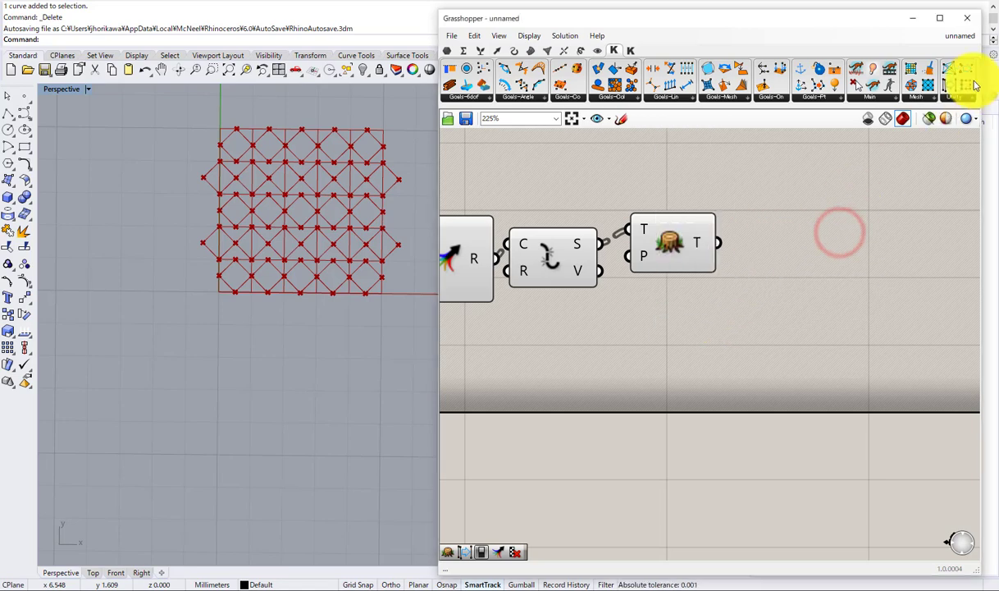
Step: Add a removeDuplicateLines component after Flatten Tree, connect the flattened segments to its L input, and align it
left_click_drag(953, 85, 848, 246)
left_click_drag(700, 243, 803, 234)
left_click_drag(839, 236, 811, 249)
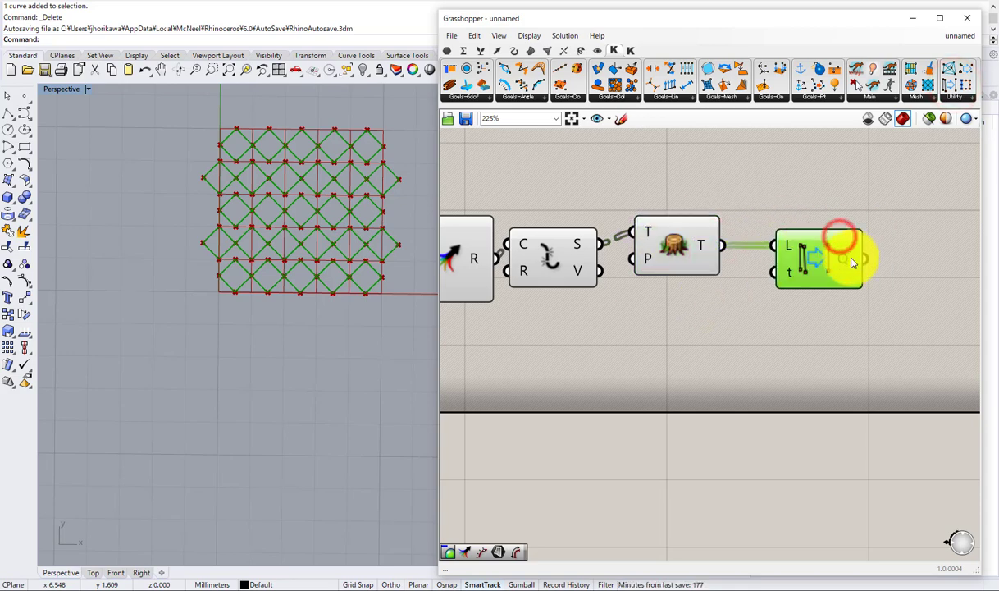
mouse_move(851, 258)
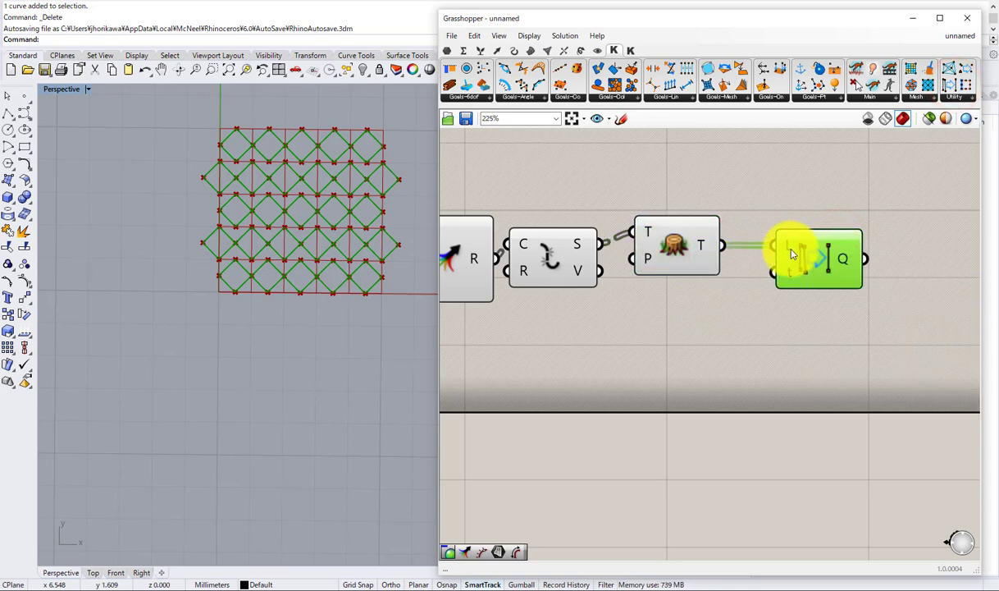
Step: Turn off the viewport preview of the Explode and Flatten Tree components
scroll(799, 246, "down", 3)
left_click(857, 259)
left_click_drag(738, 318, 652, 226)
middle_click(651, 207)
left_click(685, 169)
left_click(771, 153)
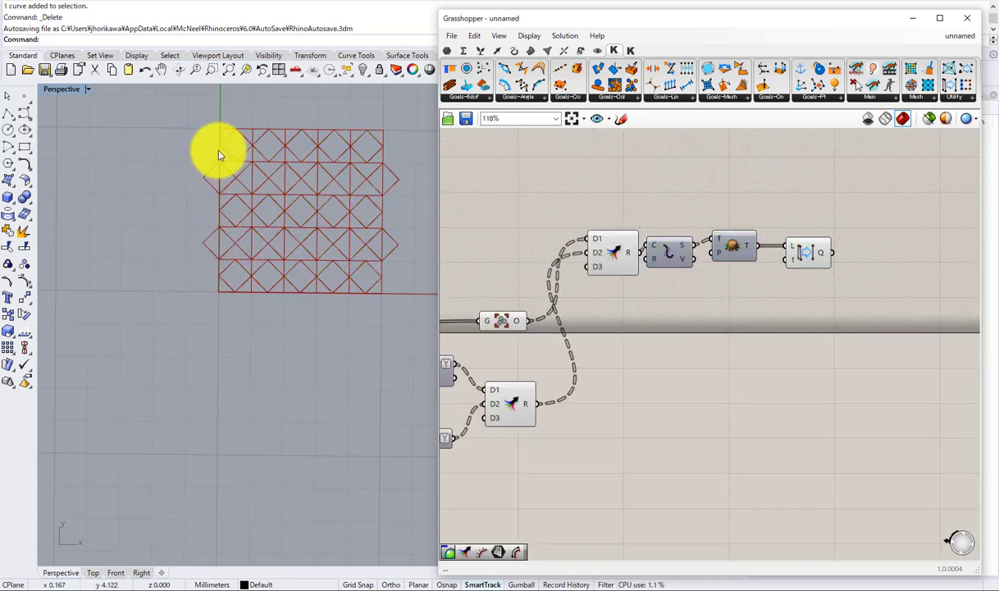
Step: Examine the diamond lines on the square grid up close in the Rhino perspective view
right_click_drag(409, 151, 337, 143, "shift")
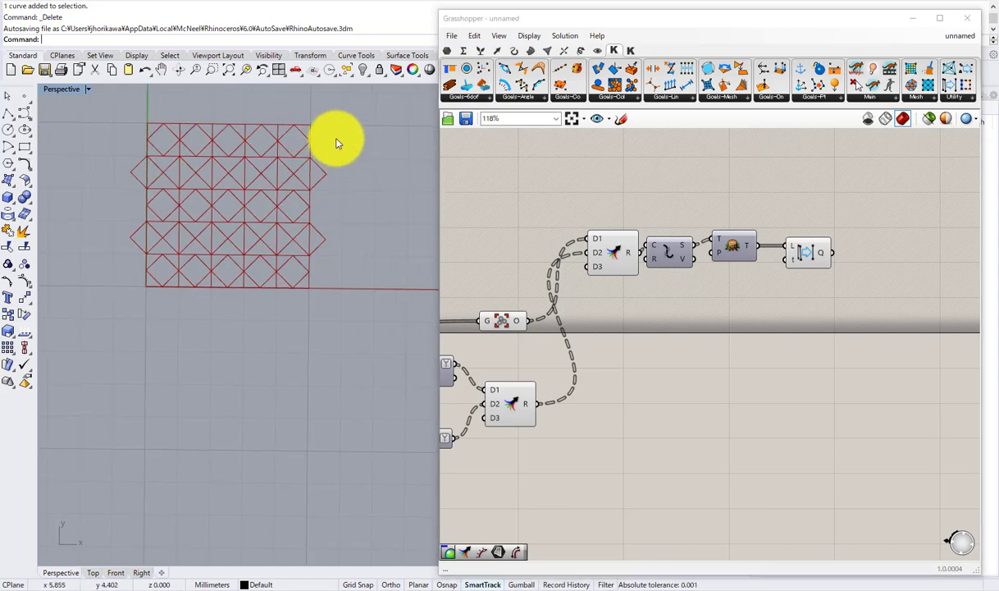
scroll(335, 141, "up", 5)
right_click_drag(318, 323, 323, 272)
right_click_drag(323, 269, 360, 257, "shift")
scroll(363, 152, "down", 5)
right_click_drag(363, 151, 330, 205, "shift")
scroll(329, 205, "up", 3)
right_click_drag(294, 263, 305, 246, "shift")
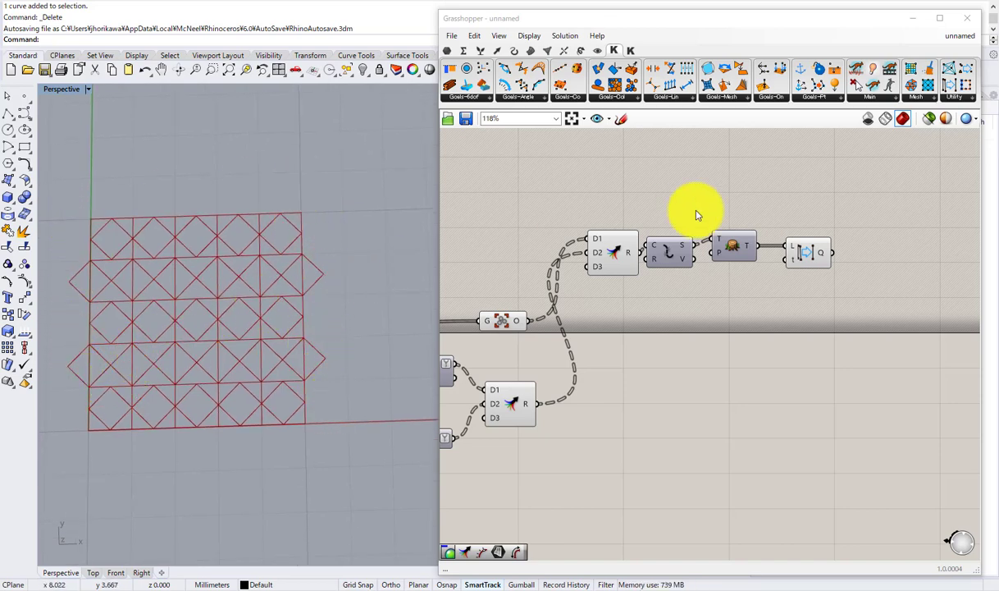
Step: Add an Evaluate Length component and connect the de-duplicated lines to its curve input
right_click_drag(745, 228, 664, 223)
scroll(707, 229, "up", 2)
left_click_drag(727, 247, 722, 247)
right_click_drag(722, 247, 679, 237)
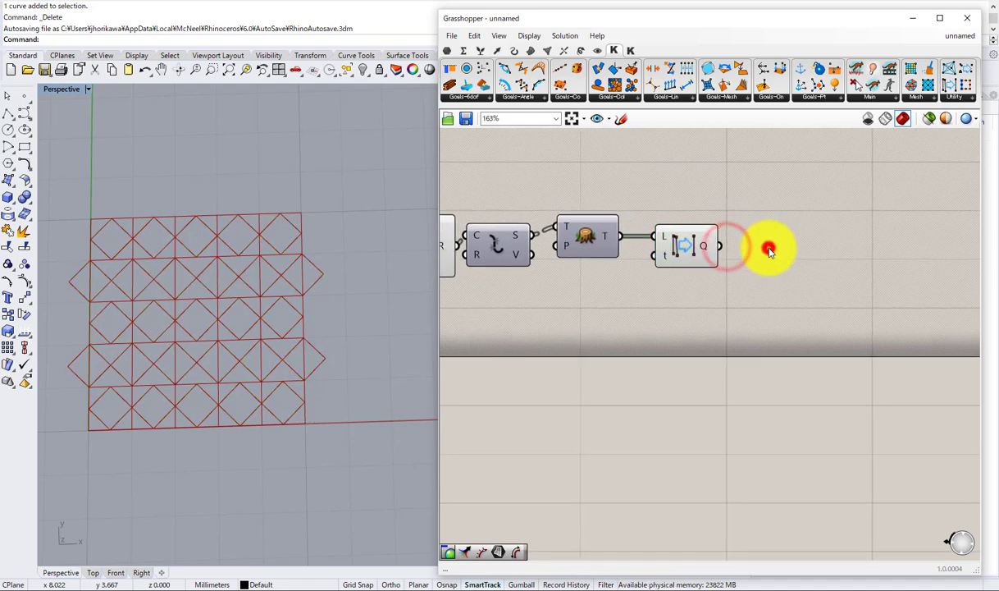
double_click(770, 247)
type("4valu")
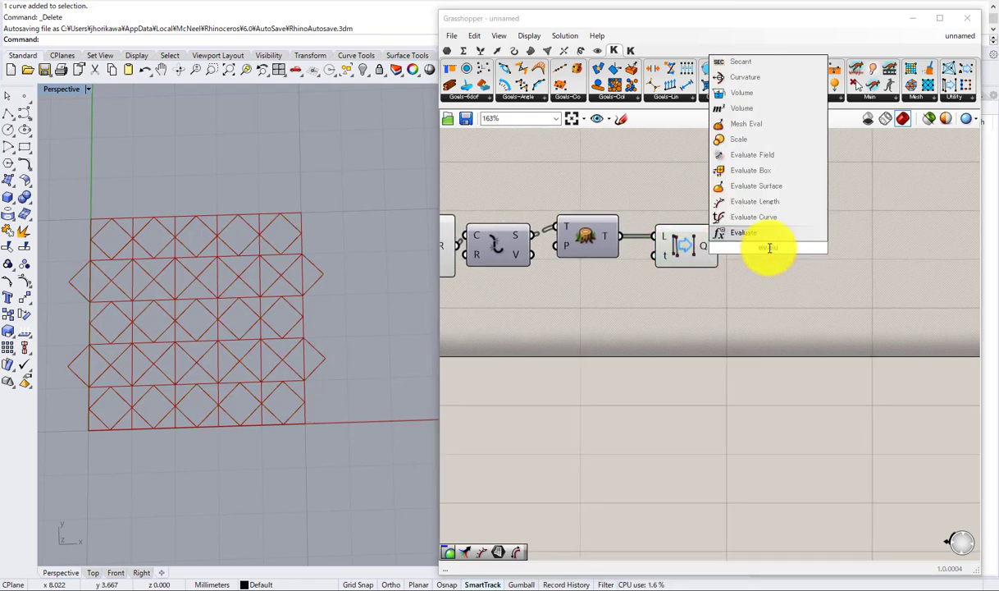
left_click(754, 216)
left_click_drag(716, 250, 765, 271)
Step: Add a panel containing 0.5, connect it to Evaluate Length's L input, and shrink and place it beneath removeDuplicateLines
double_click(643, 345)
type("panel")
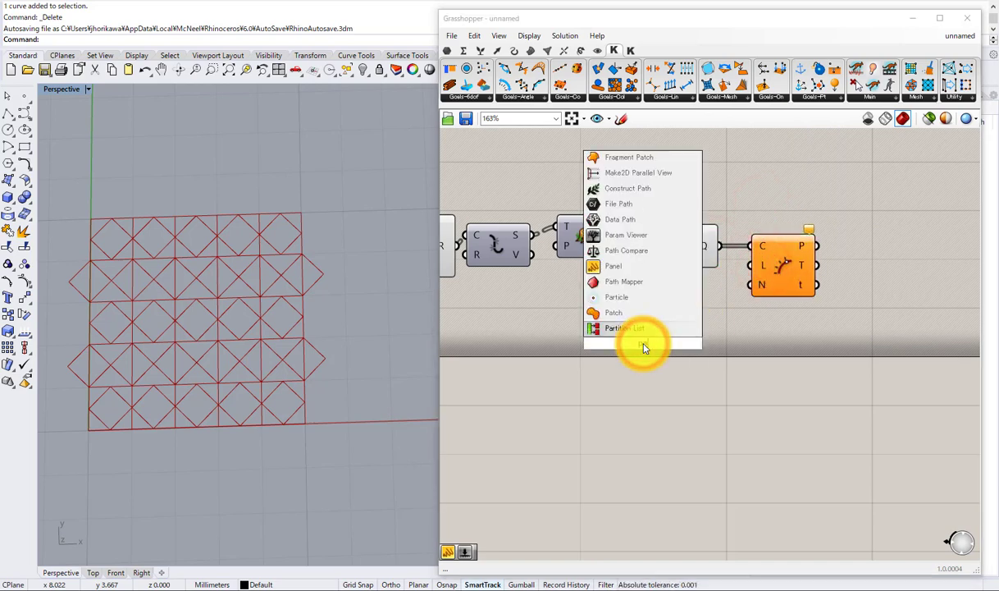
key("Return")
left_click(643, 344)
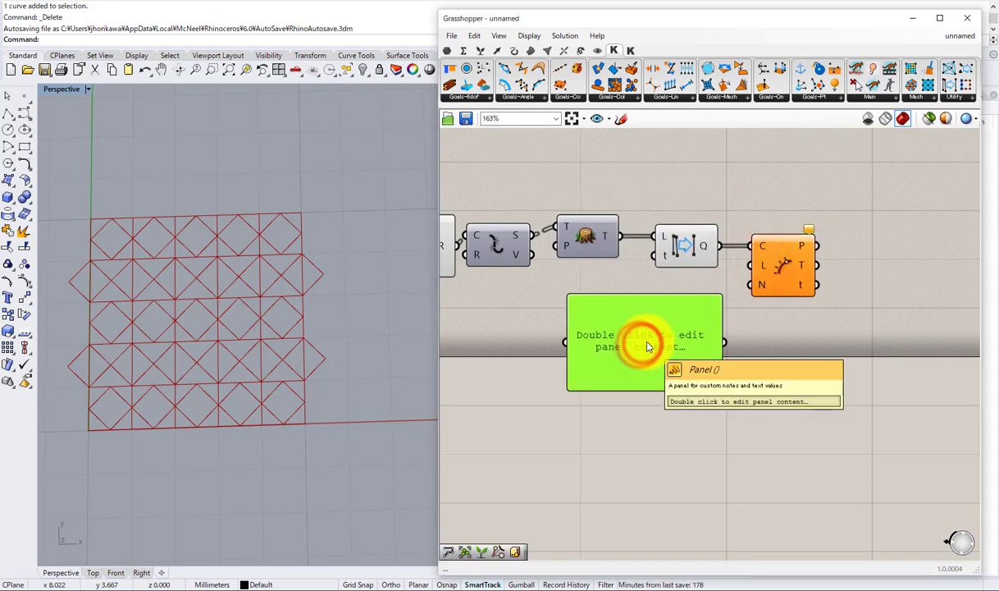
left_click_drag(647, 343, 654, 356)
double_click(653, 358)
type("0.5")
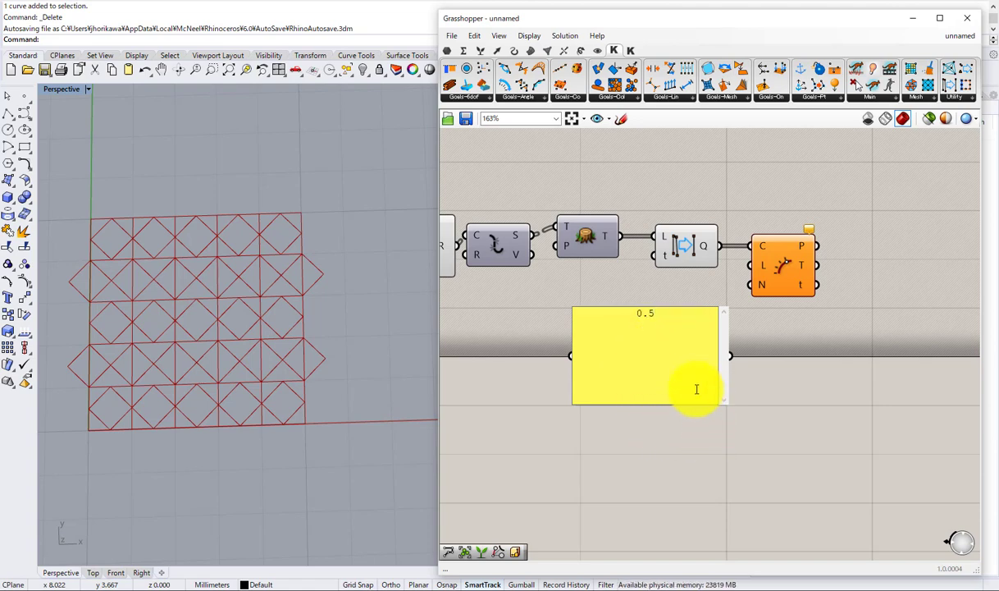
left_click_drag(726, 402, 752, 267)
left_click_drag(604, 335, 686, 303)
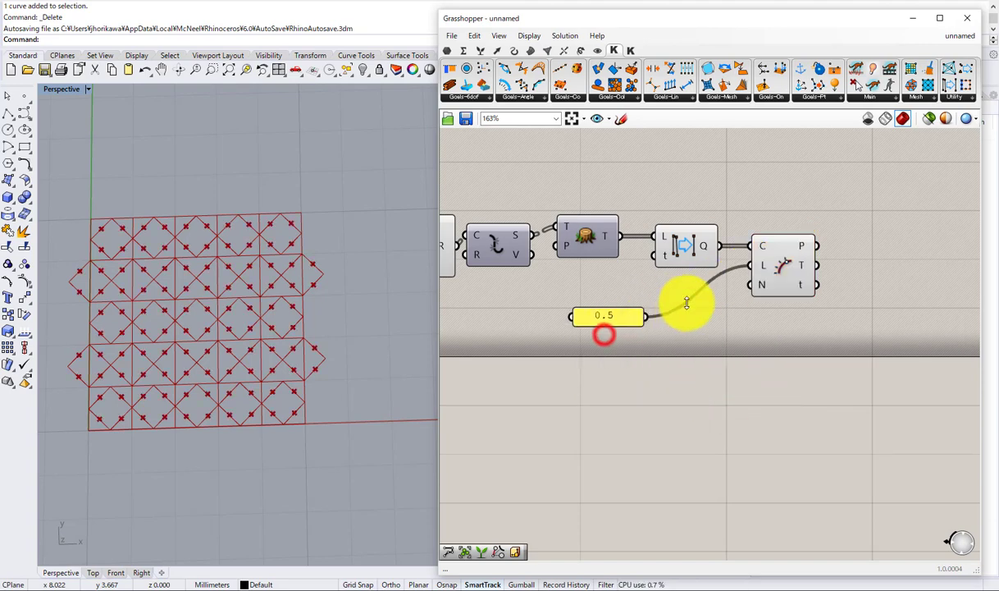
left_click_drag(629, 322, 685, 304)
Step: Add a Rectangle component below the Square grid component and shift the Extent Y slider away to make room
scroll(724, 260, "down", 5)
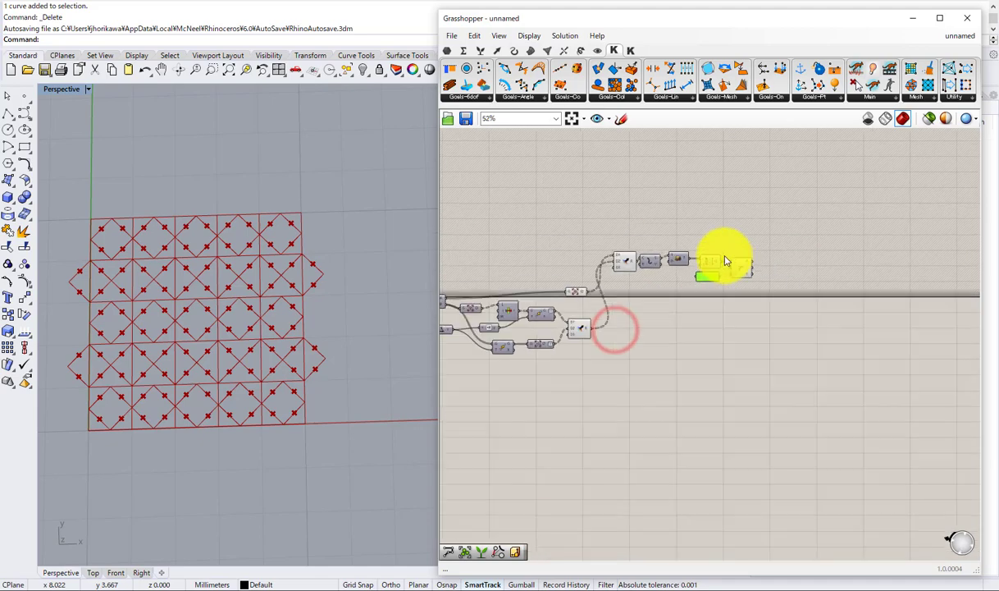
right_click_drag(612, 277, 812, 241)
scroll(609, 266, "up", 5)
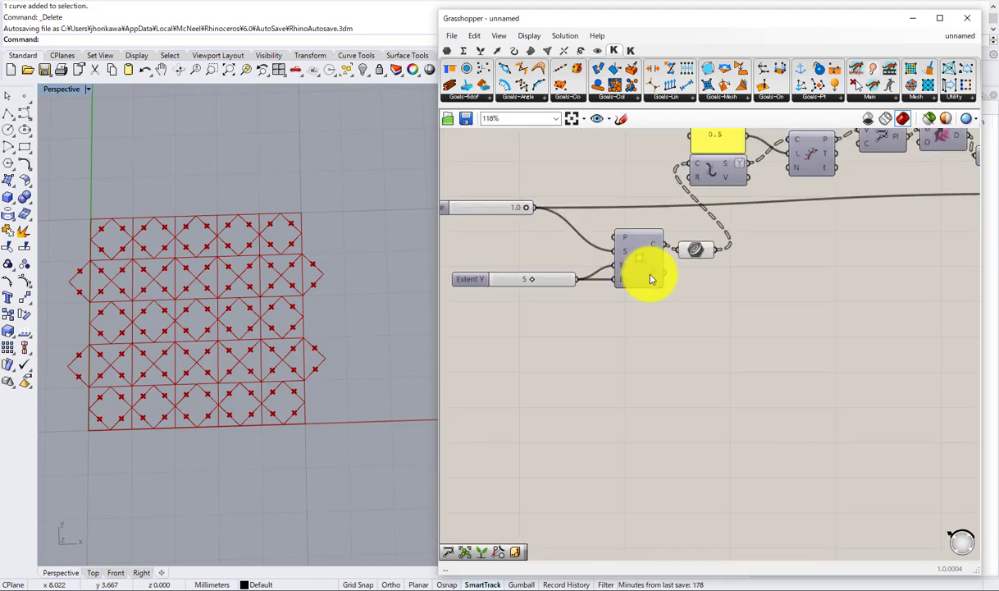
double_click(628, 338)
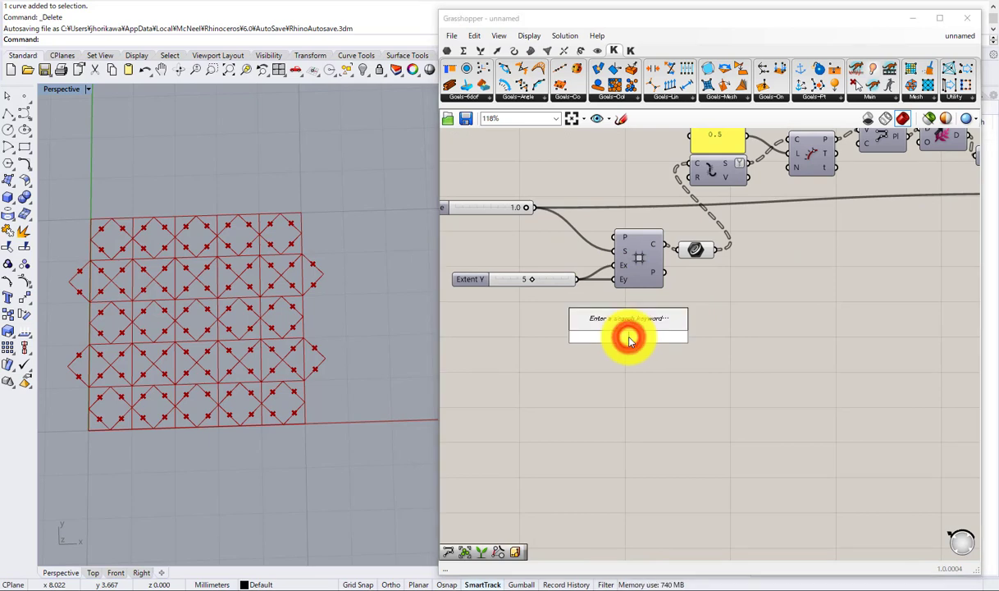
type("recta")
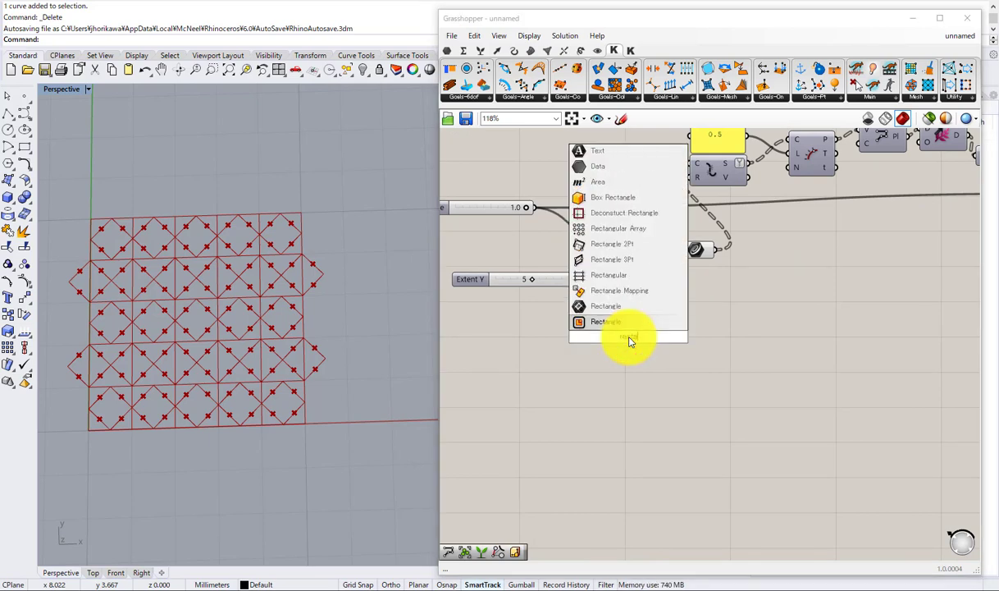
left_click(621, 319)
scroll(615, 282, "up", 3)
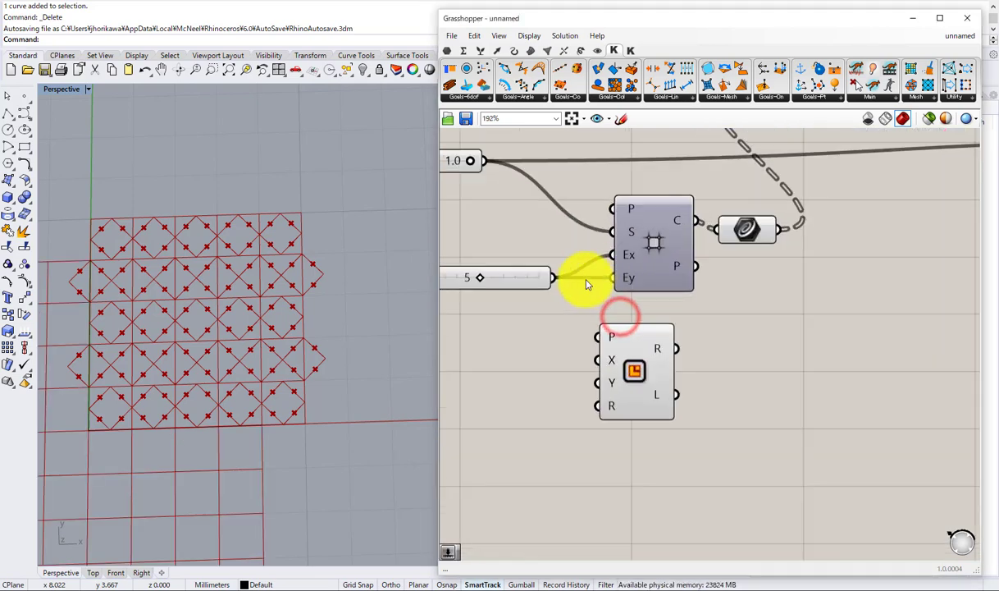
right_click_drag(535, 299, 592, 306)
left_click(509, 297)
left_click_drag(566, 284, 482, 292)
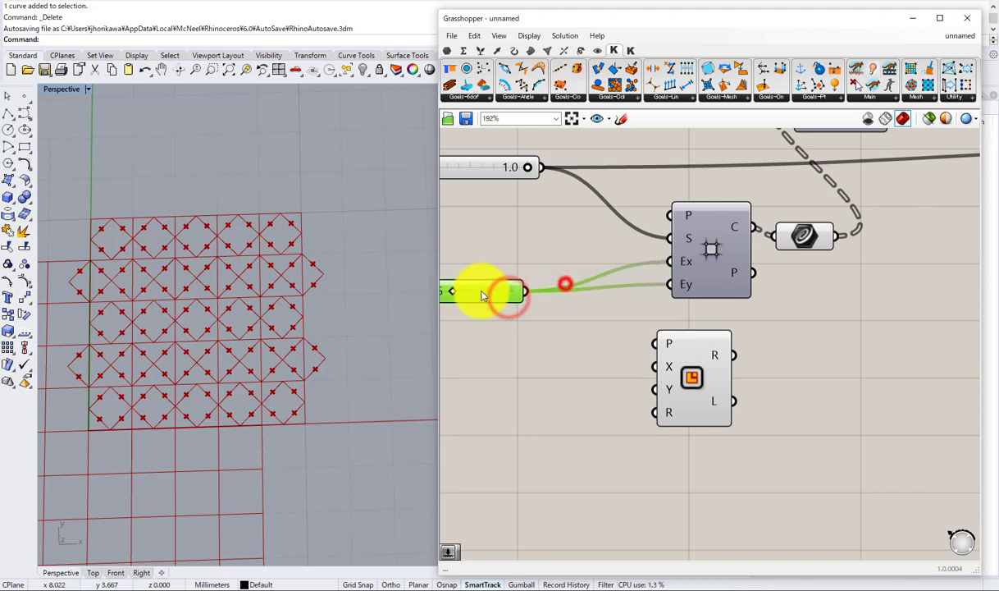
Step: Add a Multiplication component multiplying the Size slider by the Extent Y slider, and connect its result to the Rectangle's X input
left_click(530, 340)
double_click(531, 341)
type("mu")
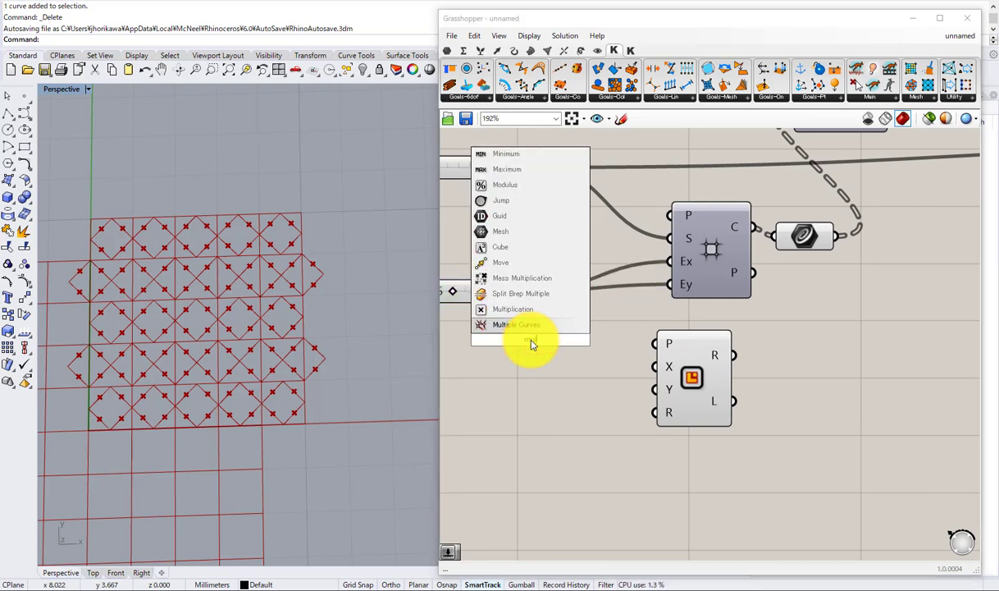
left_click(525, 310)
left_click_drag(544, 168, 493, 327)
left_click_drag(518, 332, 562, 337)
left_click_drag(530, 292, 654, 367)
Step: Duplicate the Multiplication component with its wires just below and connect the copy's result to the Rectangle's Y input
left_click_drag(588, 367, 586, 443)
left_click(701, 362)
left_click(586, 383)
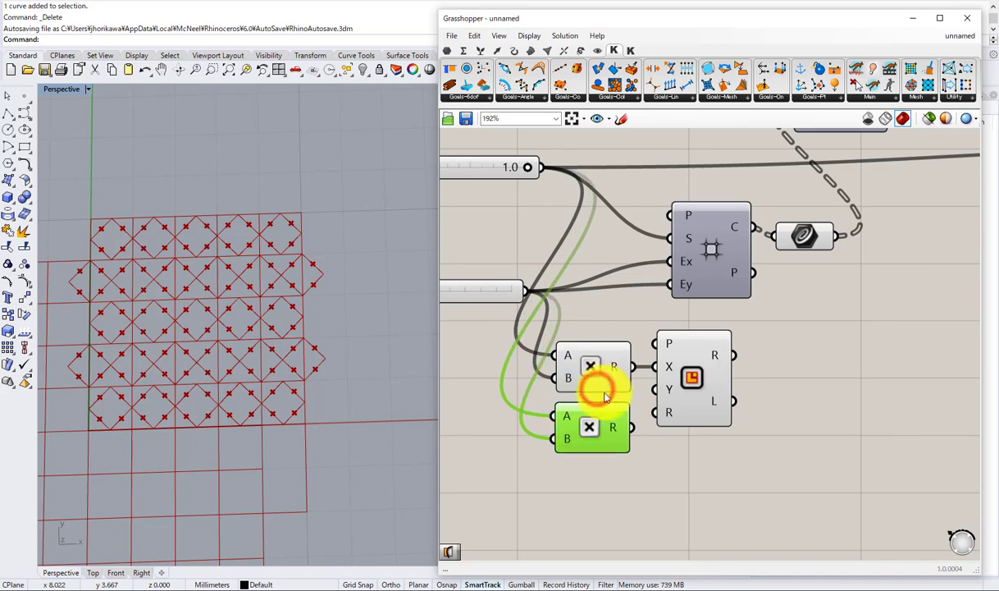
right_click_drag(599, 394, 660, 309)
left_click_drag(682, 439, 715, 398)
left_click(744, 383)
Step: Turn off the preview of the two Multiplication components
scroll(571, 368, "down", 4)
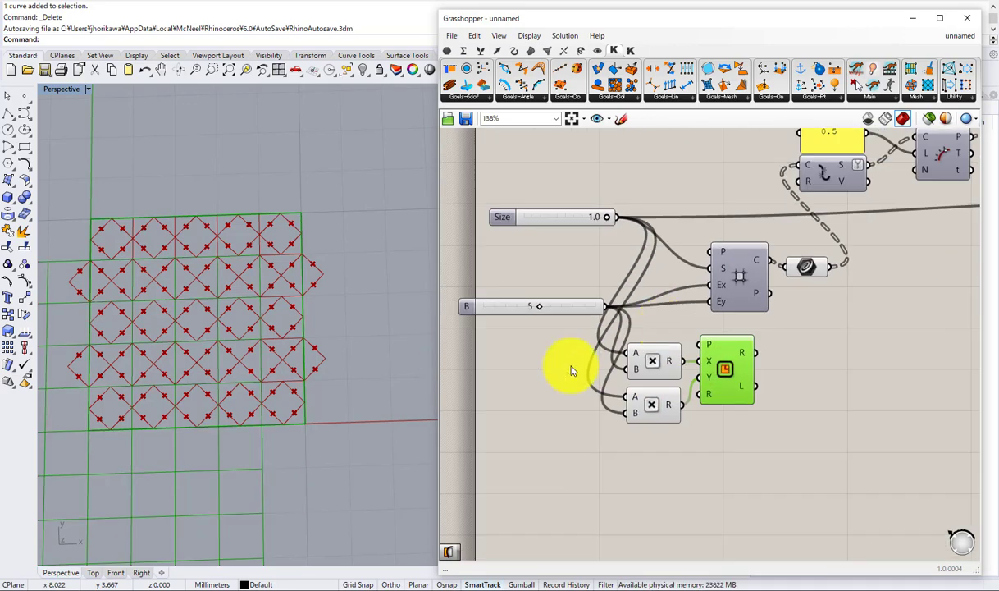
scroll(598, 384, "up", 1)
left_click_drag(618, 384, 620, 399)
left_click_drag(564, 488, 558, 368)
middle_click(558, 368)
left_click(593, 329)
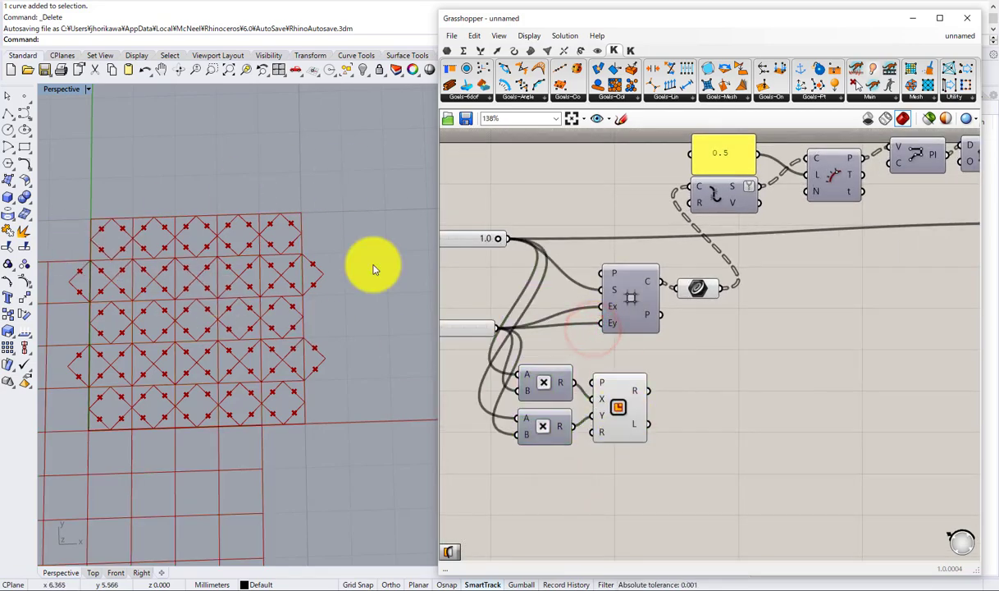
Step: Place a Curve parameter after the Rectangle, connect the rectangle output to it, and turn off the Rectangle's preview
left_click(617, 392)
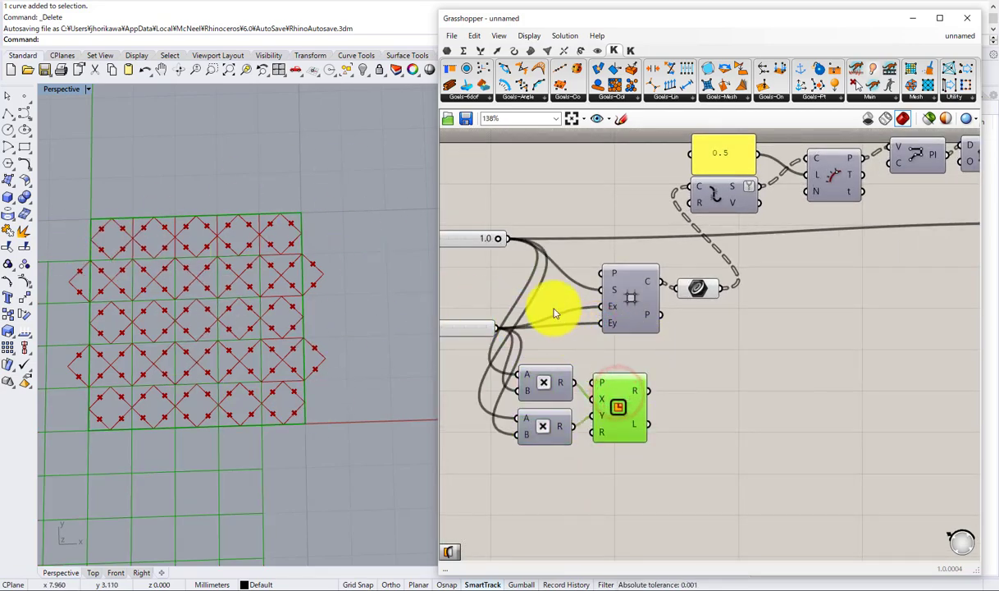
right_click_drag(653, 362, 616, 340)
left_click(669, 271)
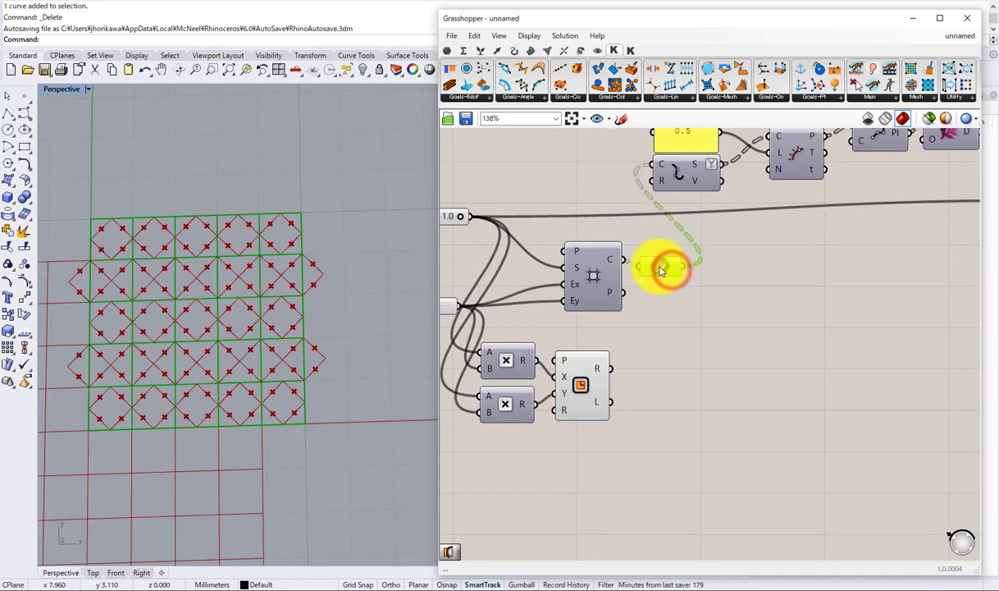
left_click_drag(666, 281, 638, 367)
left_click_drag(584, 457, 548, 367)
middle_click(583, 357)
left_click(621, 328)
Step: Add a Point In Curve component and connect the rectangle's Curve parameter to its C input
right_click_drag(627, 338, 496, 344)
scroll(539, 377, "down", 3)
scroll(539, 376, "up", 2)
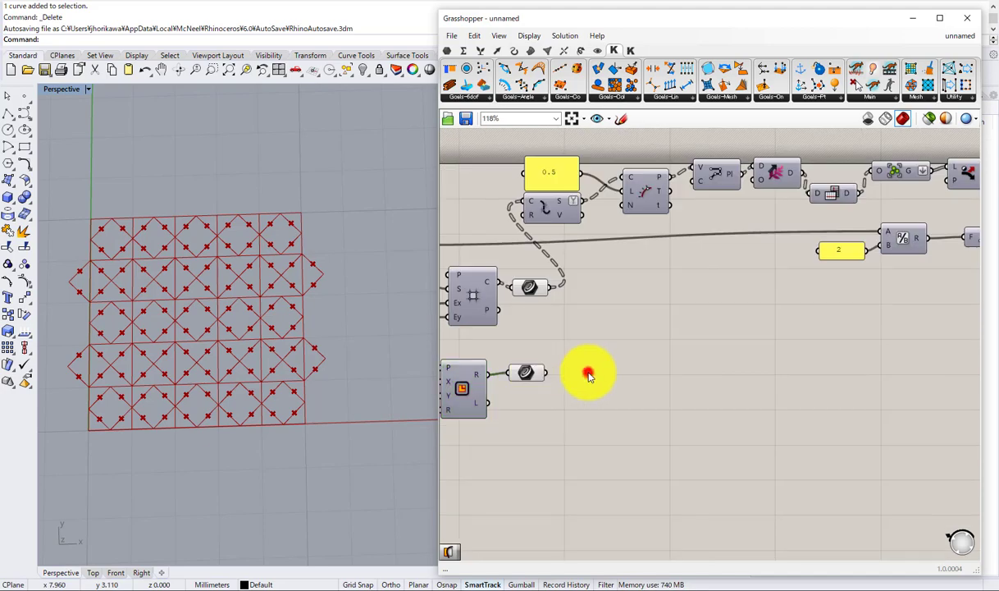
double_click(588, 374)
type("point in")
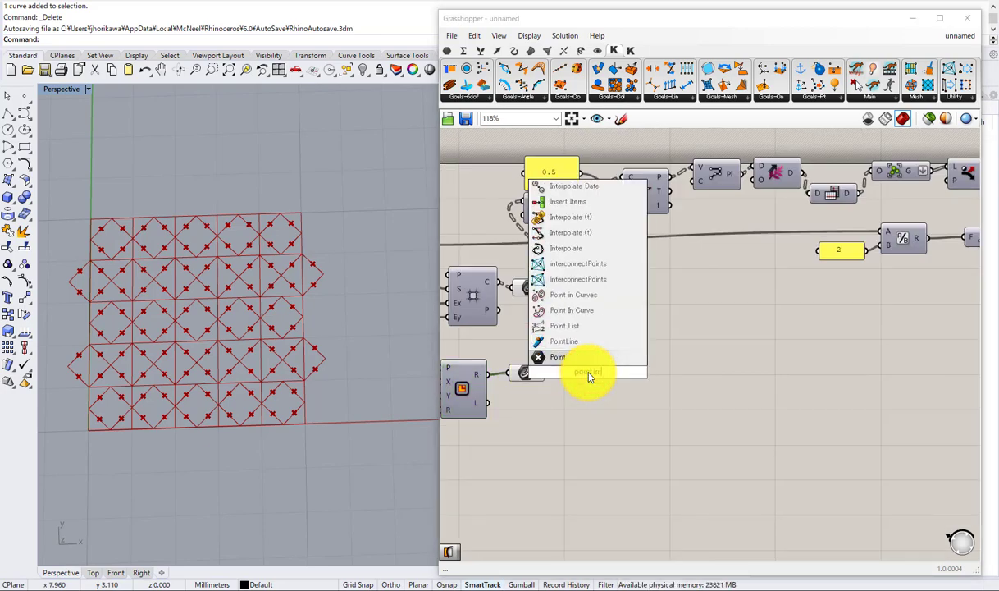
left_click(567, 311)
scroll(548, 384, "up", 2)
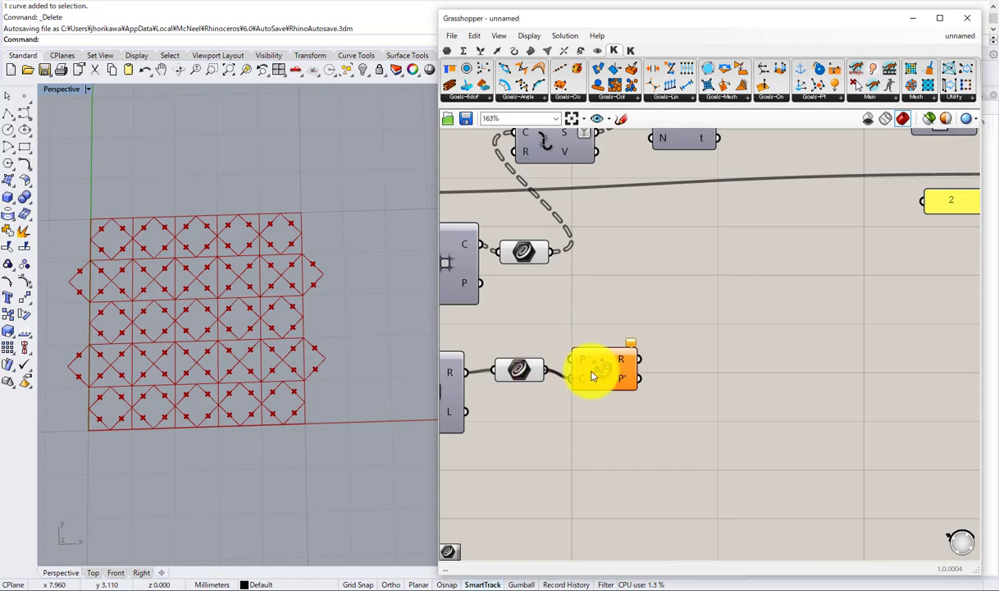
Step: Move Point In Curve to the end of the definition and connect Evaluate Length's points to its P input
scroll(625, 334, "down", 9)
left_click_drag(596, 369, 660, 387)
right_click_drag(911, 314, 661, 387)
scroll(658, 392, "up", 6)
left_click_drag(660, 387, 502, 485)
right_click_drag(525, 434, 734, 366)
left_click_drag(716, 409, 736, 407)
scroll(763, 245, "up", 3)
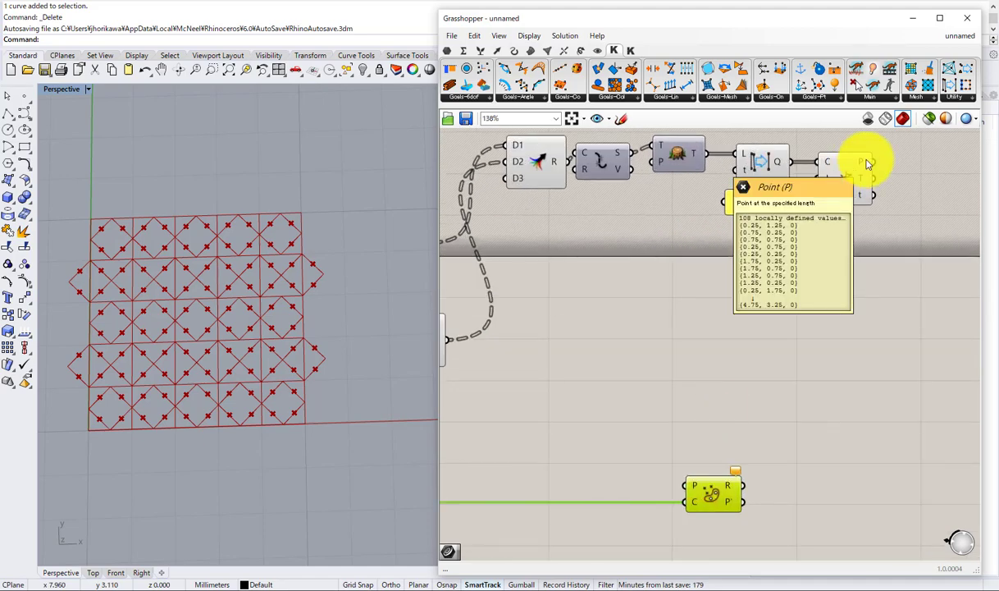
left_click_drag(868, 163, 840, 310)
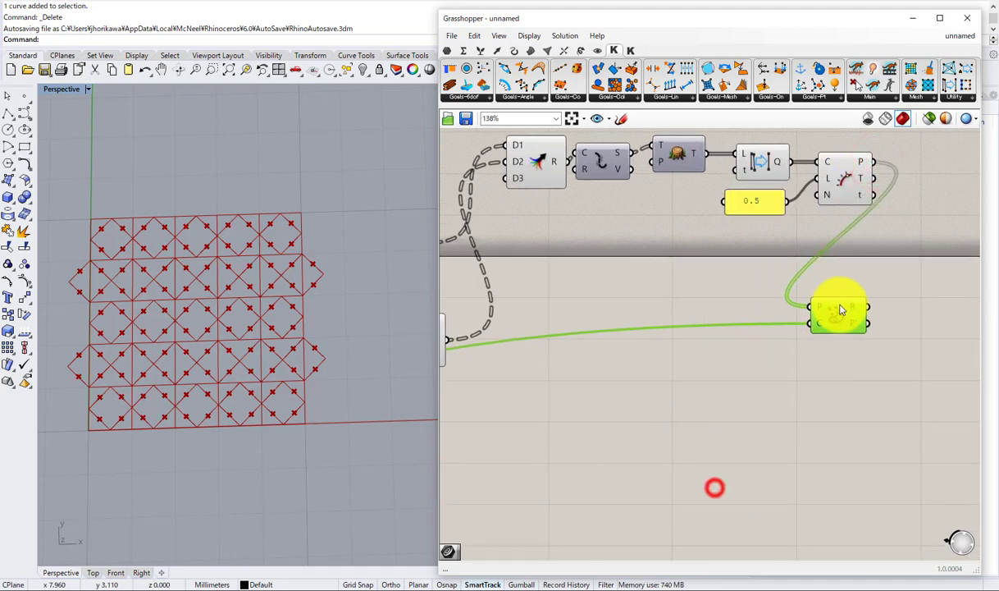
Step: Route the curve input's wire below the other components and position Point In Curve just after Evaluate Length
scroll(840, 311, "down", 4)
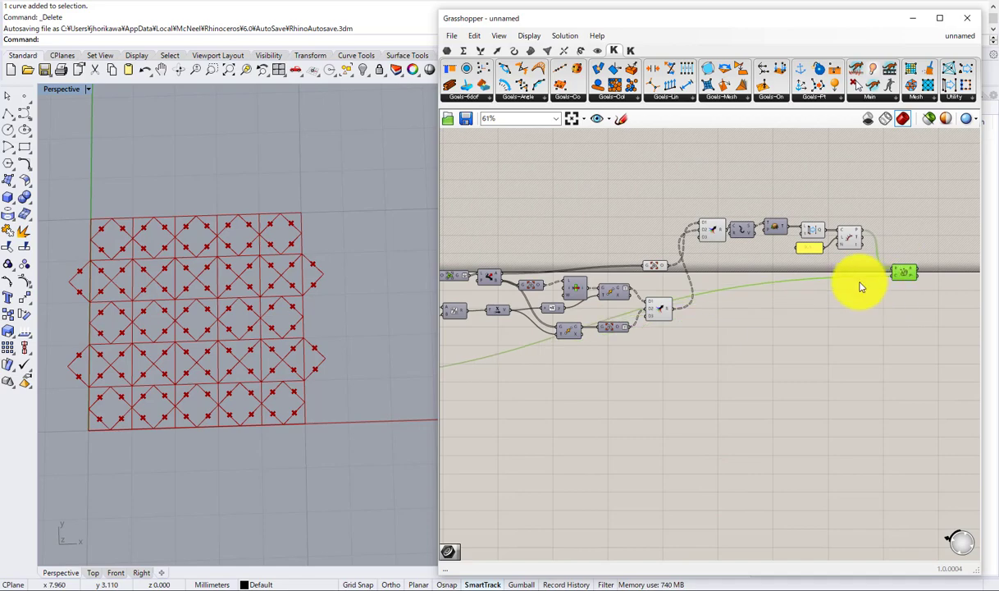
left_click_drag(848, 282, 845, 378)
scroll(919, 233, "up", 4)
scroll(849, 321, "up", 1)
left_click_drag(900, 312, 873, 273)
scroll(873, 275, "up", 4)
right_click_drag(872, 275, 789, 284)
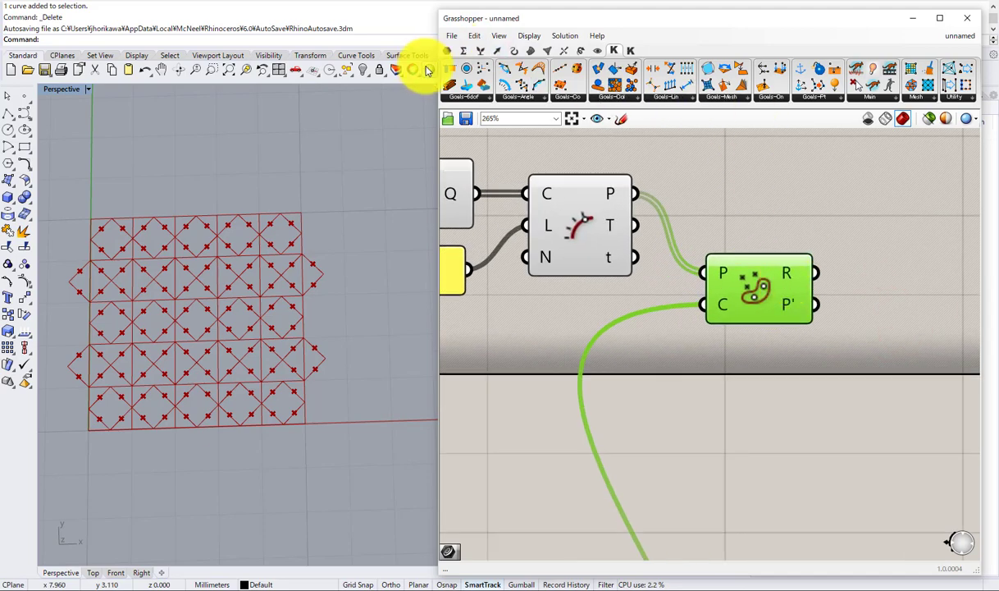
Step: Add a panel beside Point In Curve and connect the R relationship output to it
left_click(449, 52)
left_click_drag(691, 89, 799, 217)
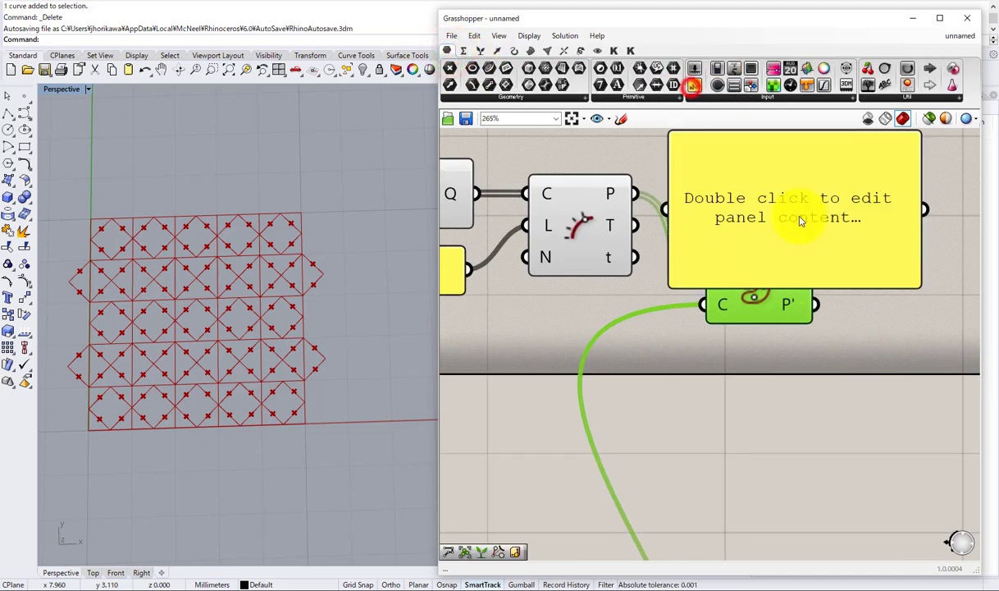
right_click_drag(799, 217, 596, 272)
left_click_drag(596, 272, 808, 292)
left_click_drag(606, 334, 769, 302)
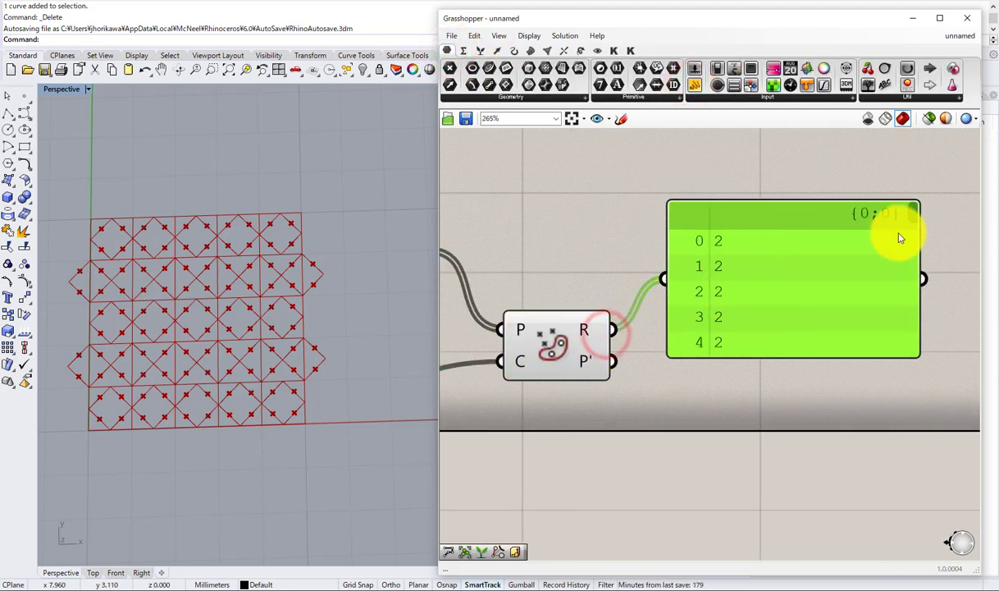
Step: Replace the check panel with an Equality component and connect Point In Curve's R relationship output to its A input
mouse_move(585, 331)
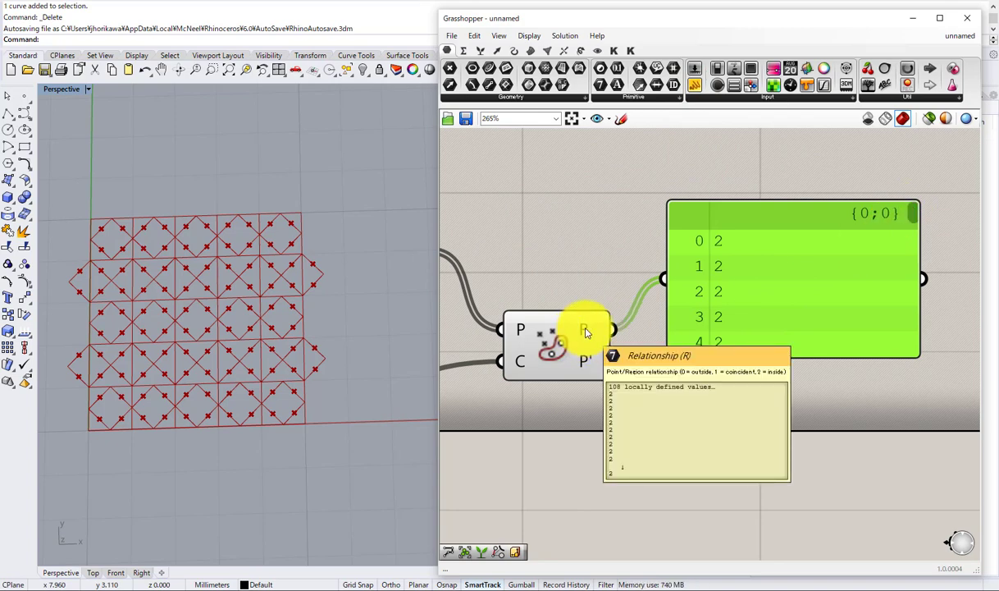
scroll(734, 299, "down", 5)
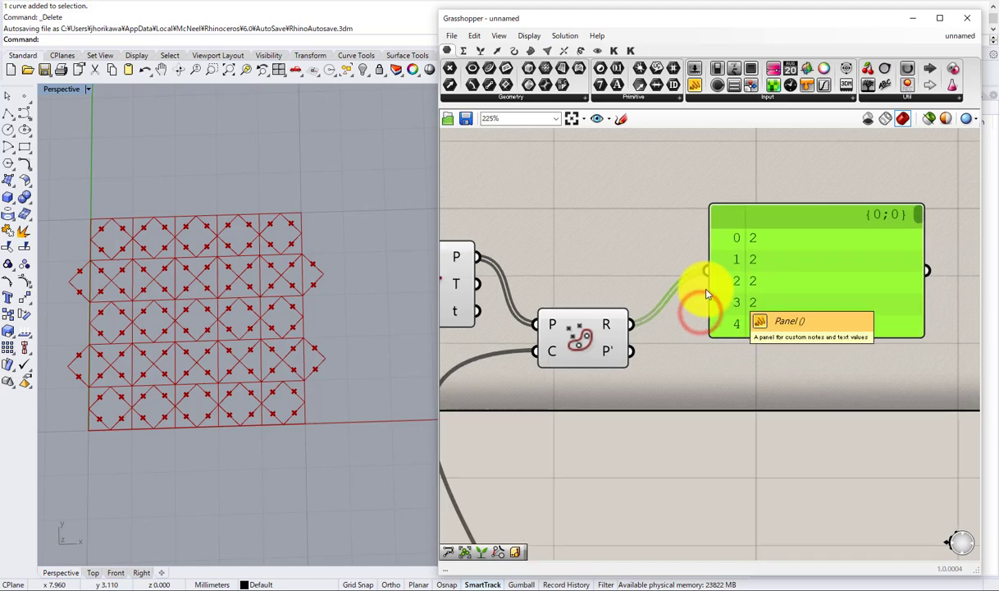
double_click(786, 312)
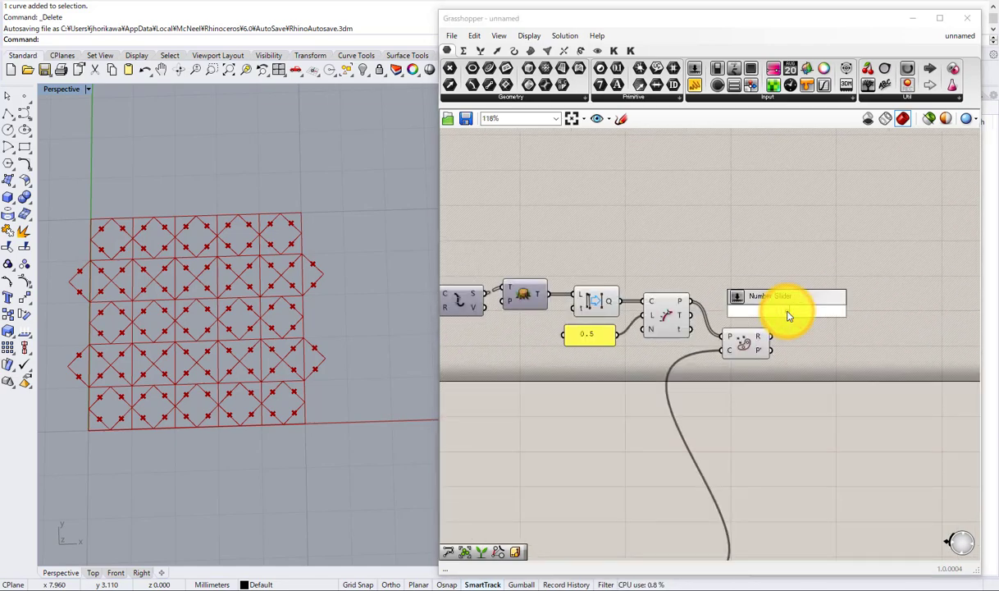
type("eqa")
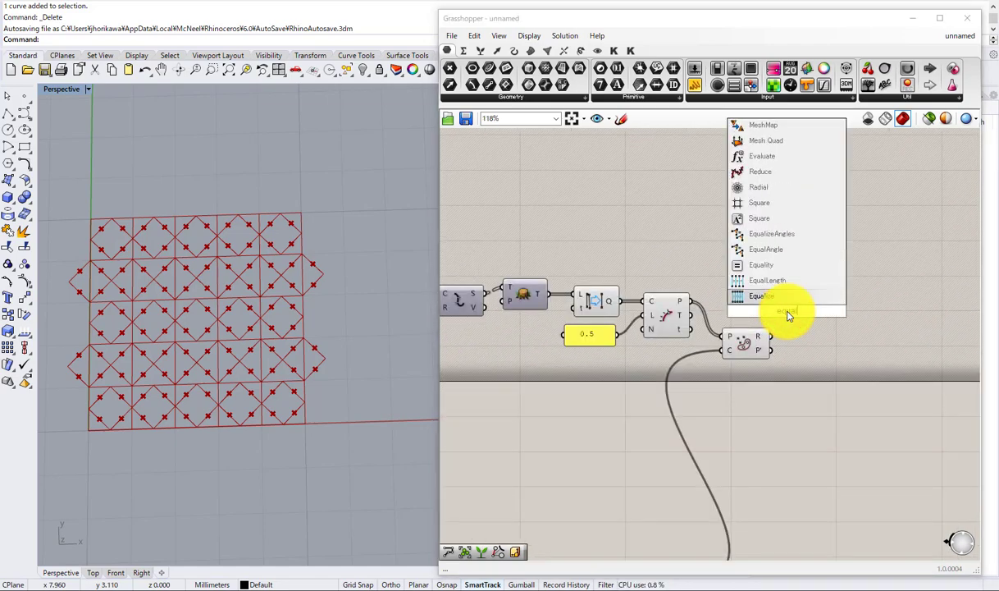
key("Return")
scroll(787, 316, "up", 3)
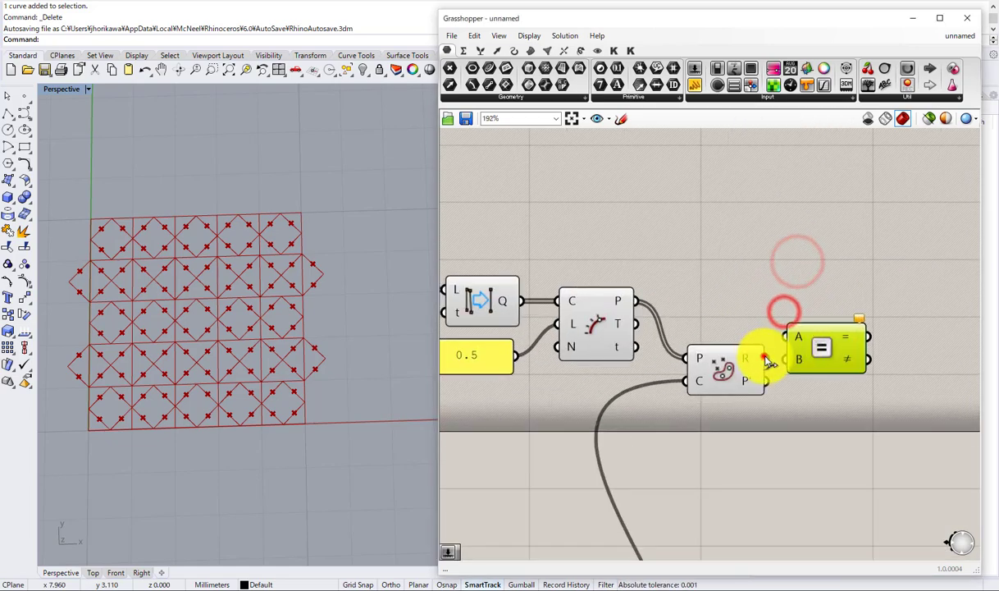
left_click_drag(766, 358, 838, 365)
Step: Add a small panel containing 2 below Point In Curve and connect it to Equality's B input
double_click(759, 435)
type("pane")
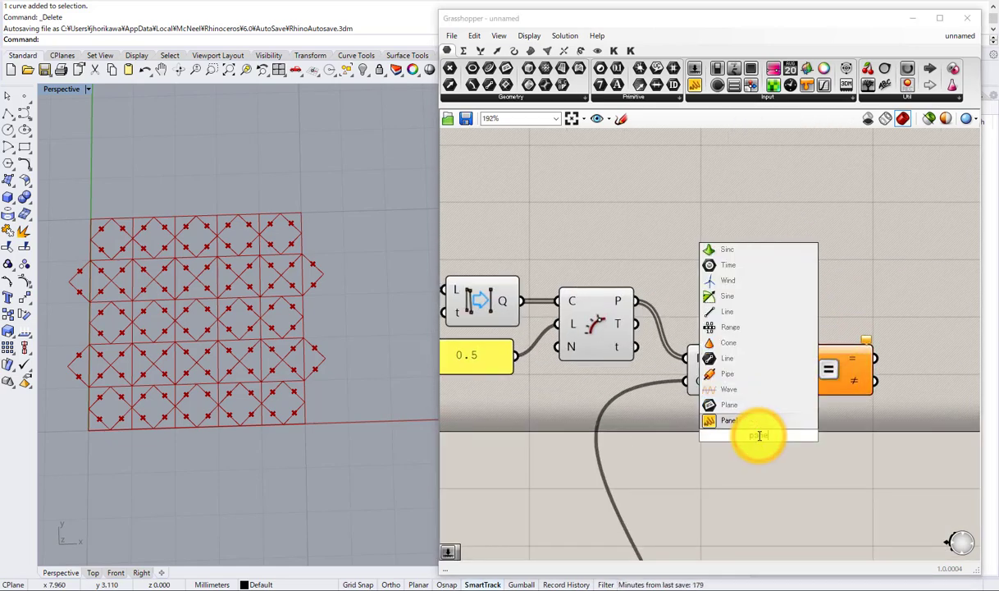
type("l")
key("Return")
double_click(759, 435)
type("2")
left_click(836, 502)
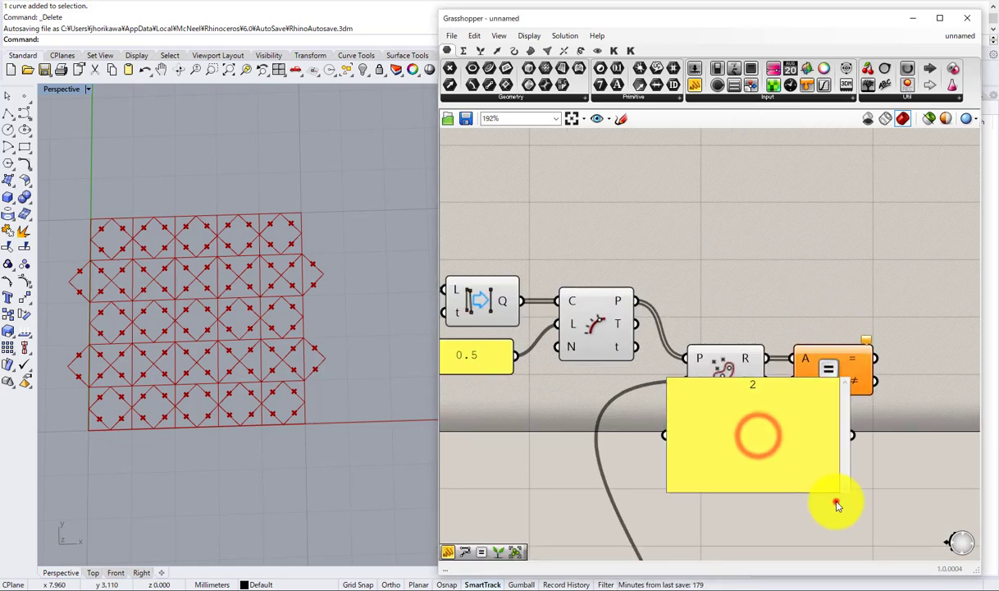
left_click(837, 503)
left_click_drag(845, 490, 738, 428)
left_click_drag(784, 394, 795, 381)
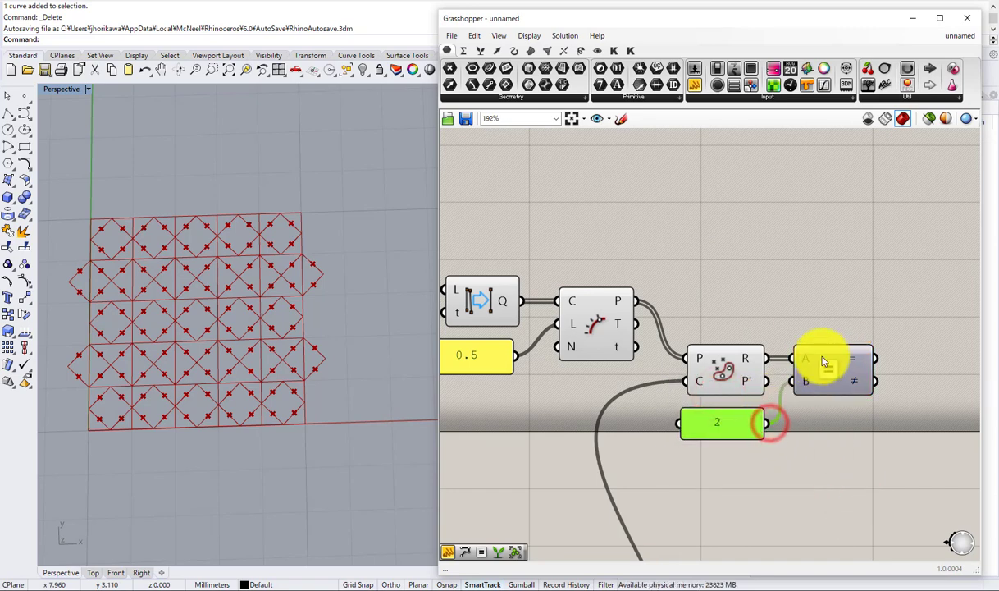
Step: Add a Cull Pattern component, connecting the equal output to P and the duplicate-free lines (Q) to L
left_click(486, 303)
double_click(690, 190)
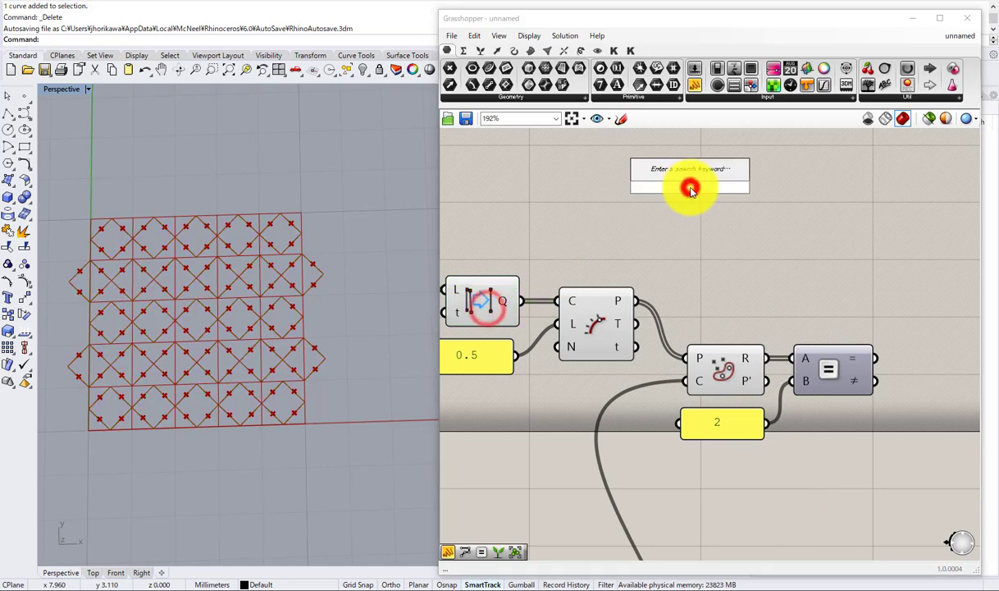
type("cull")
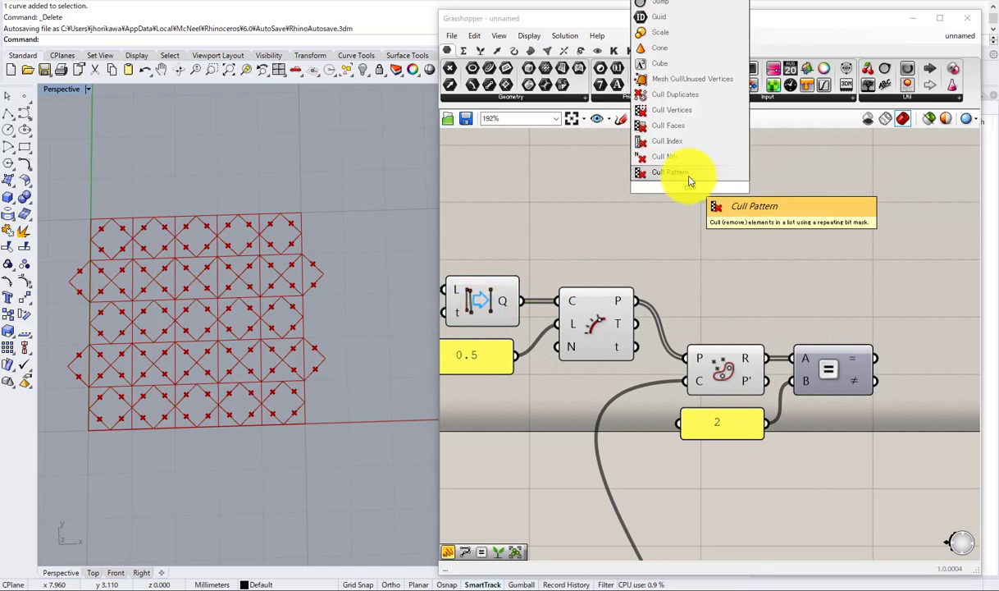
left_click(687, 173)
right_click_drag(710, 207, 646, 212)
left_click_drag(629, 193, 875, 310)
left_click_drag(798, 364, 837, 322)
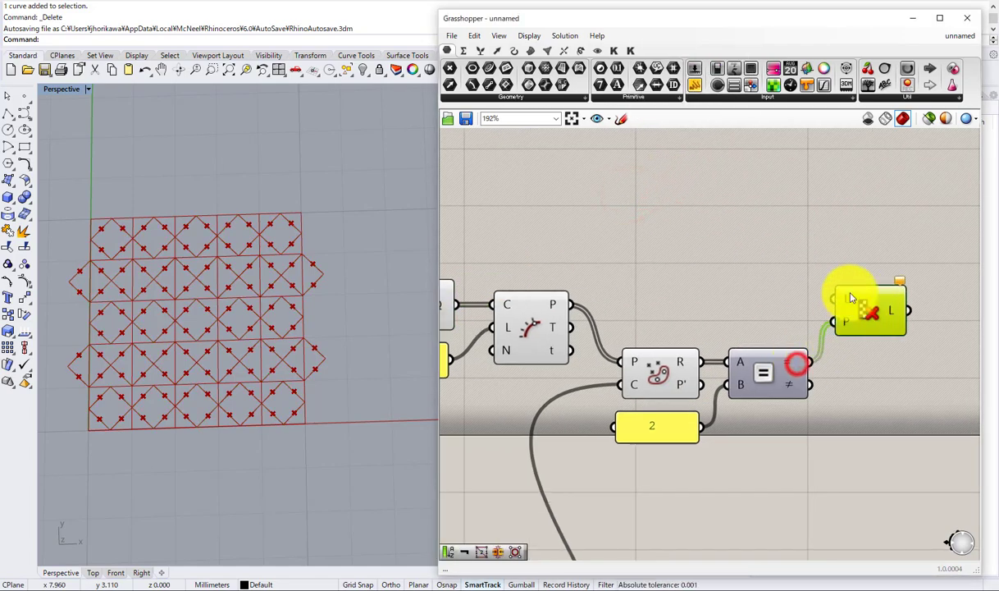
scroll(853, 283, "down", 2)
left_click_drag(540, 299, 854, 257)
left_click_drag(870, 262, 872, 270)
Step: Hide the previews of the duplicate-line removal, Evaluate Length and the neighbouring components before Cull Pattern
scroll(772, 239, "down", 3)
left_click_drag(760, 368, 568, 232)
middle_click(611, 232)
left_click(654, 194)
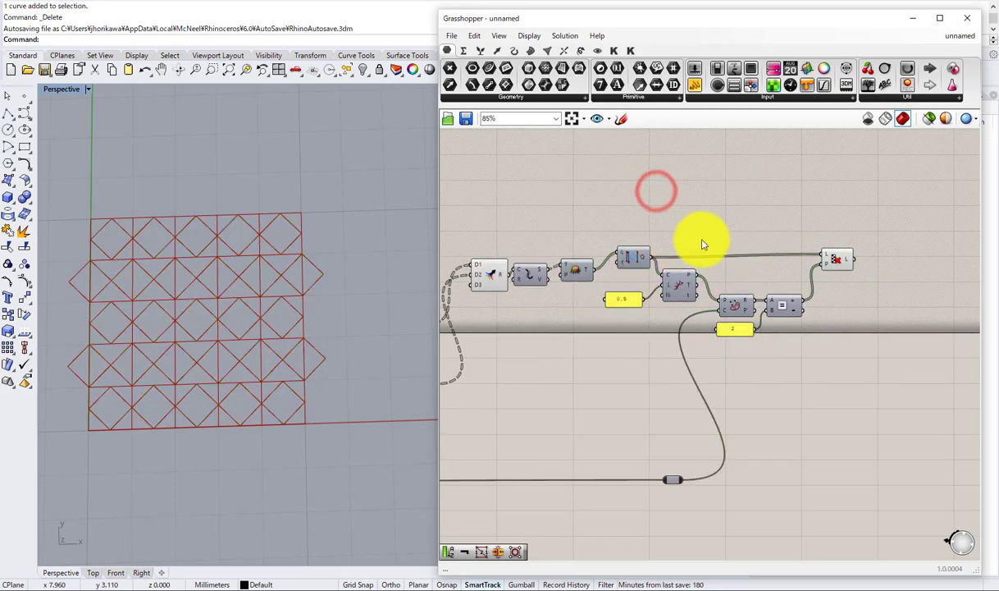
Step: Hide the previews of the upper Merge and Explode components that feed the duplicate-line removal
scroll(702, 245, "down", 1)
right_click_drag(636, 312, 710, 298)
scroll(709, 298, "up", 2)
left_click_drag(629, 313, 566, 241)
middle_click(598, 259)
left_click(645, 221)
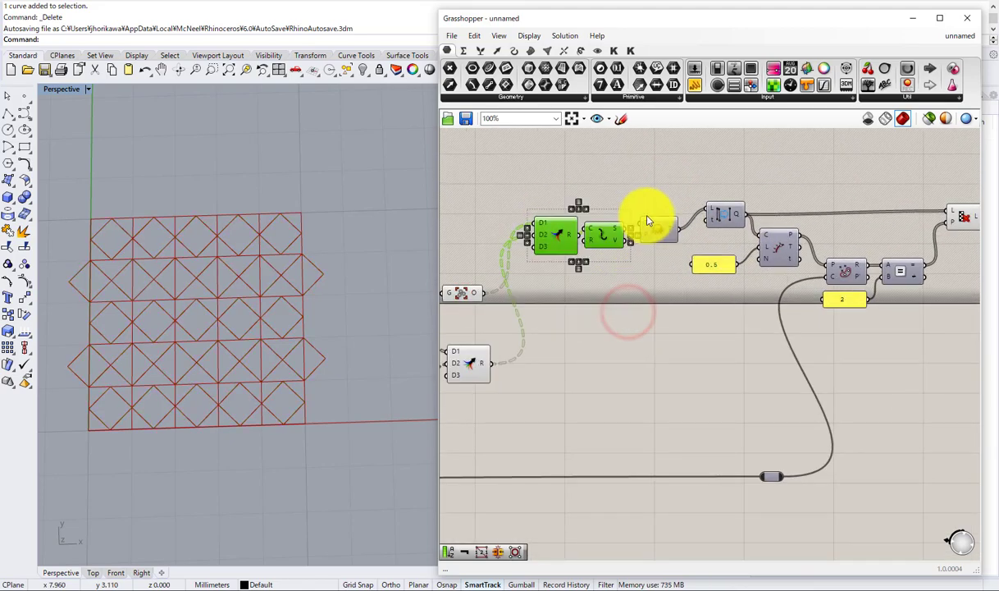
left_click(647, 217)
Step: Hide the previews of the Ungroup component and the lower Merge that feed the upper Merge
right_click_drag(661, 246, 804, 223)
scroll(779, 233, "up", 1)
left_click_drag(611, 303, 586, 200)
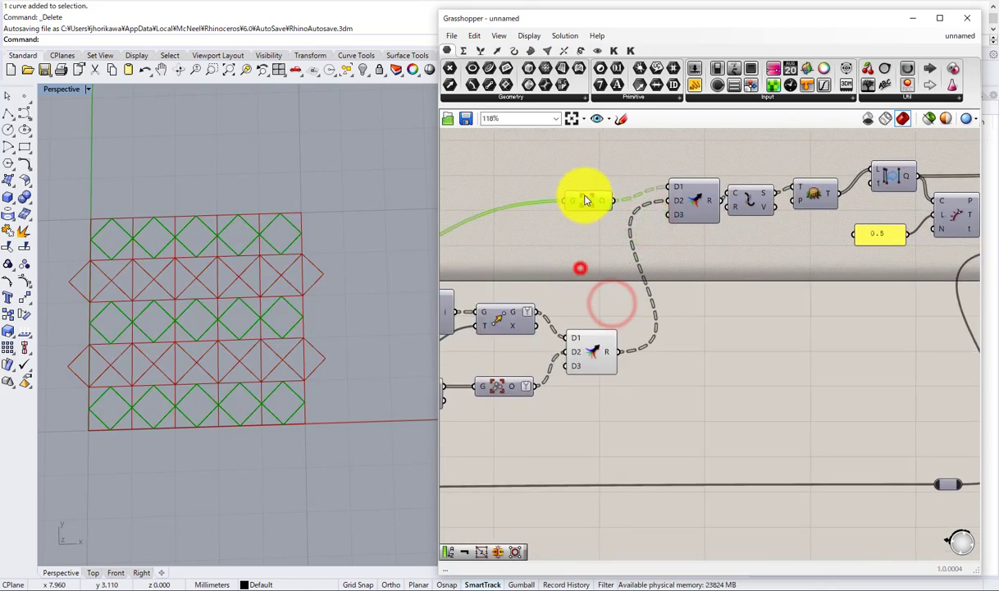
middle_click(585, 198)
left_click(622, 159)
left_click_drag(606, 290, 592, 354)
middle_click(592, 353)
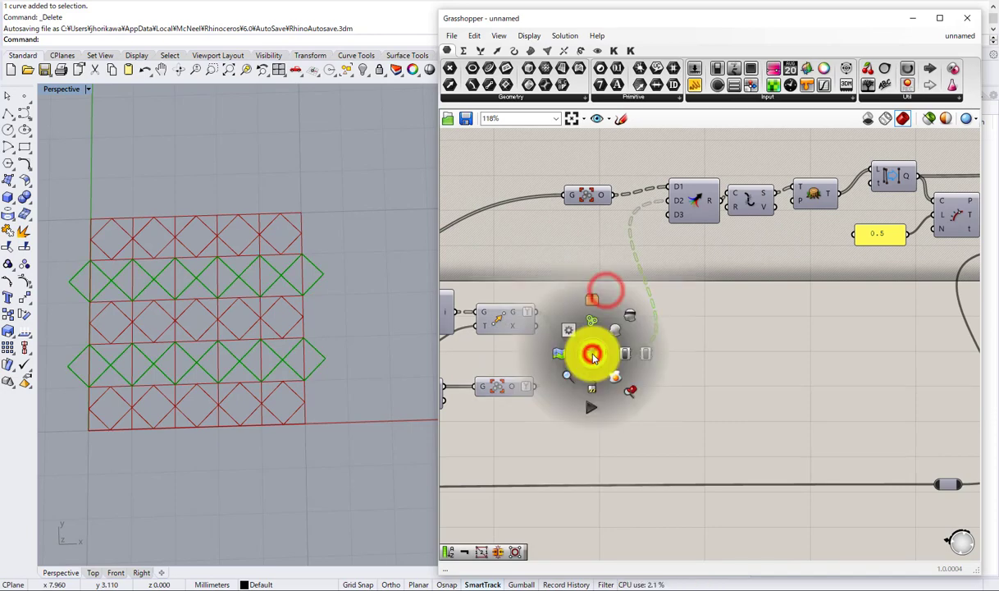
left_click(631, 312)
Step: Examine the filtered pattern and trace the definition from the grid's Curve parameter to the lower Merge
scroll(654, 251, "down", 7)
right_click_drag(609, 270, 776, 237)
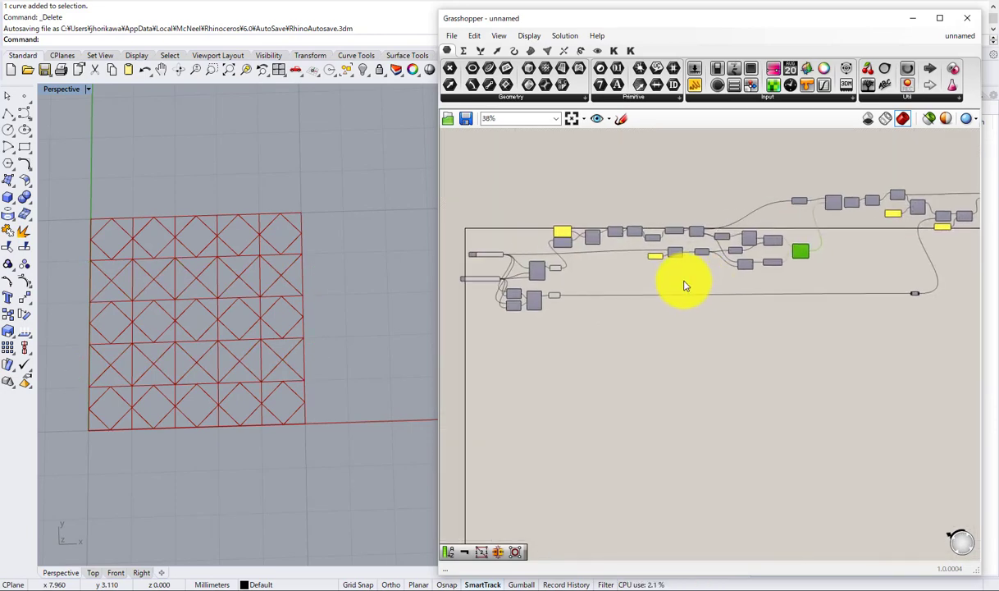
scroll(689, 281, "down", 2)
scroll(642, 277, "up", 7)
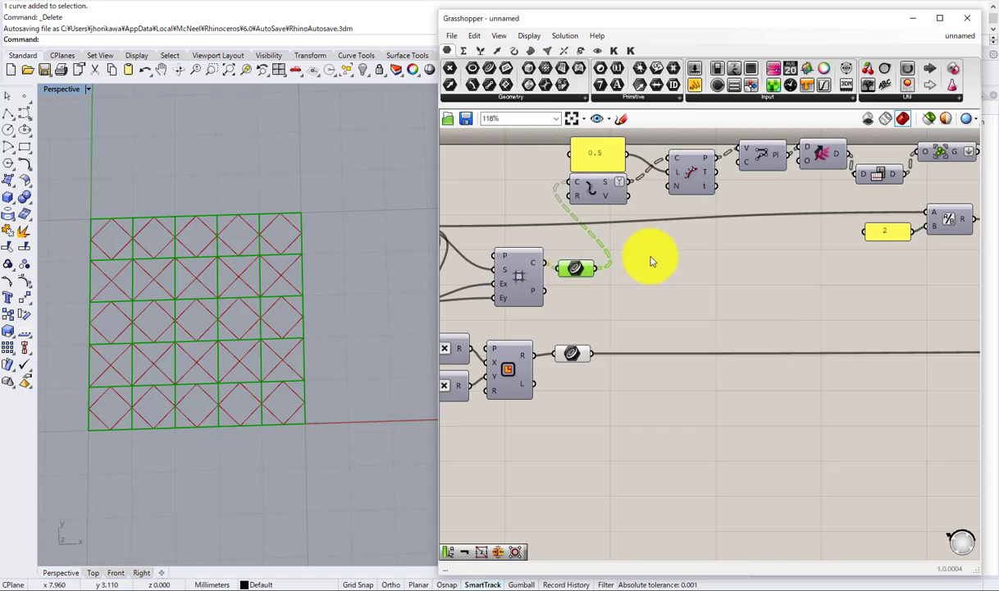
right_click_drag(652, 258, 599, 324)
right_click_drag(852, 300, 635, 330)
right_click_drag(746, 322, 552, 234)
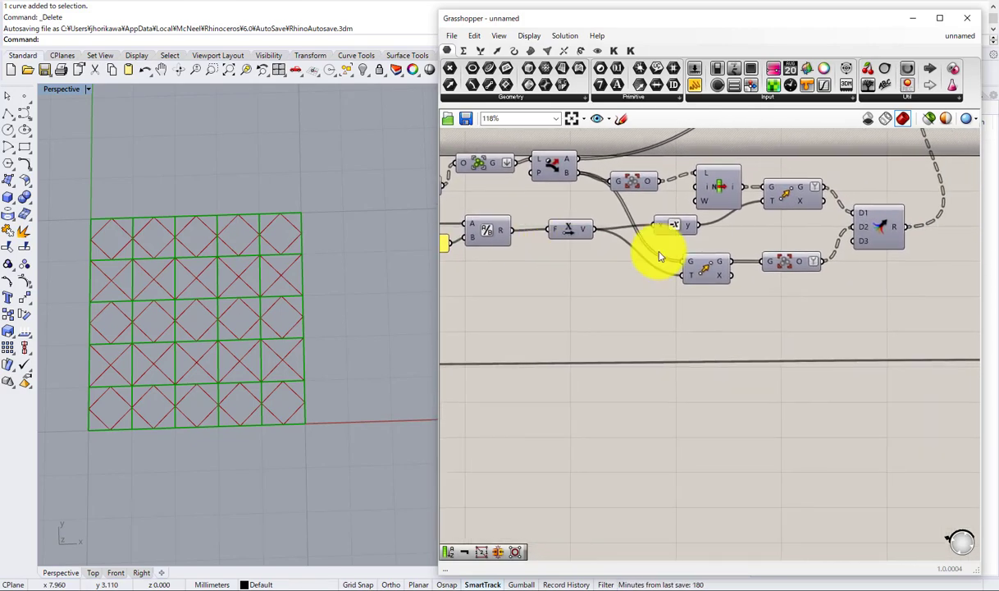
right_click_drag(761, 258, 505, 388)
Step: Show the lower Merge's geometry in the preview and hide it again
middle_click(622, 351)
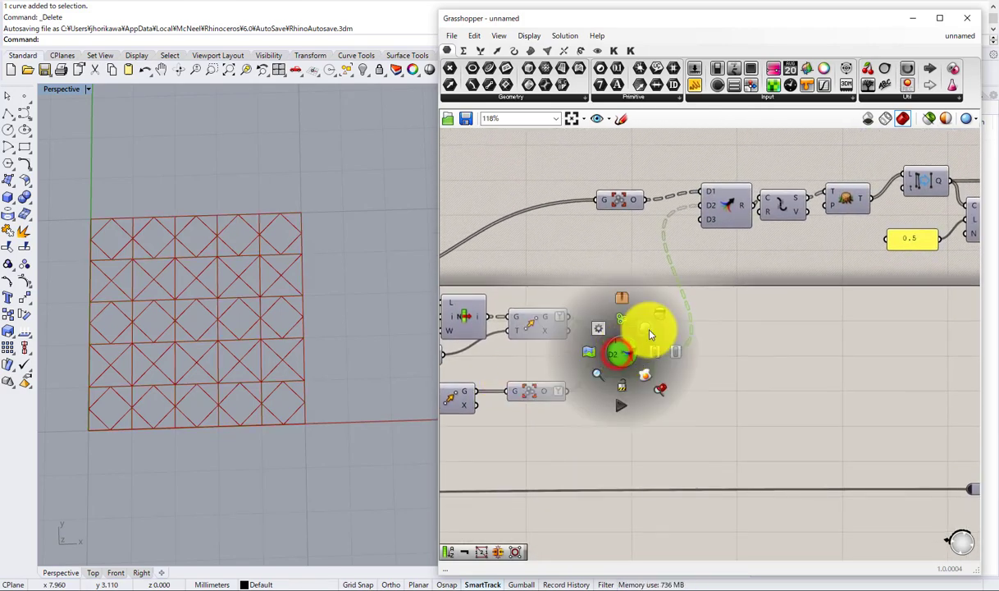
left_click(647, 329)
middle_click(635, 347)
left_click(676, 308)
Step: Turn on the preview of the PolyLine component that draws the diamonds in the grid cells
right_click_drag(623, 328, 787, 328)
right_click_drag(541, 390, 725, 283)
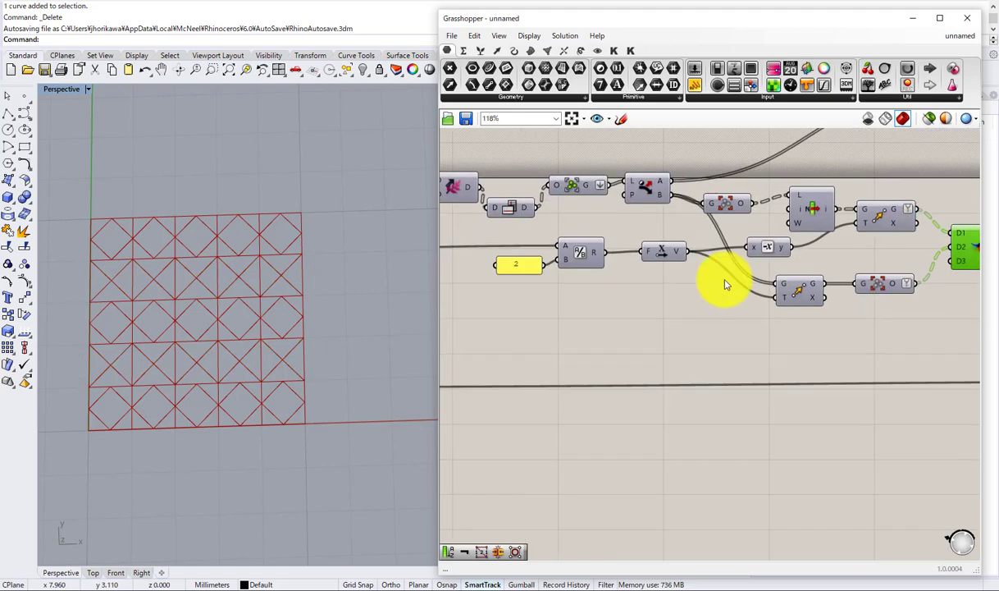
right_click_drag(665, 223, 734, 263)
scroll(728, 241, "up", 1)
right_click_drag(646, 254, 828, 248)
right_click_drag(607, 261, 634, 283)
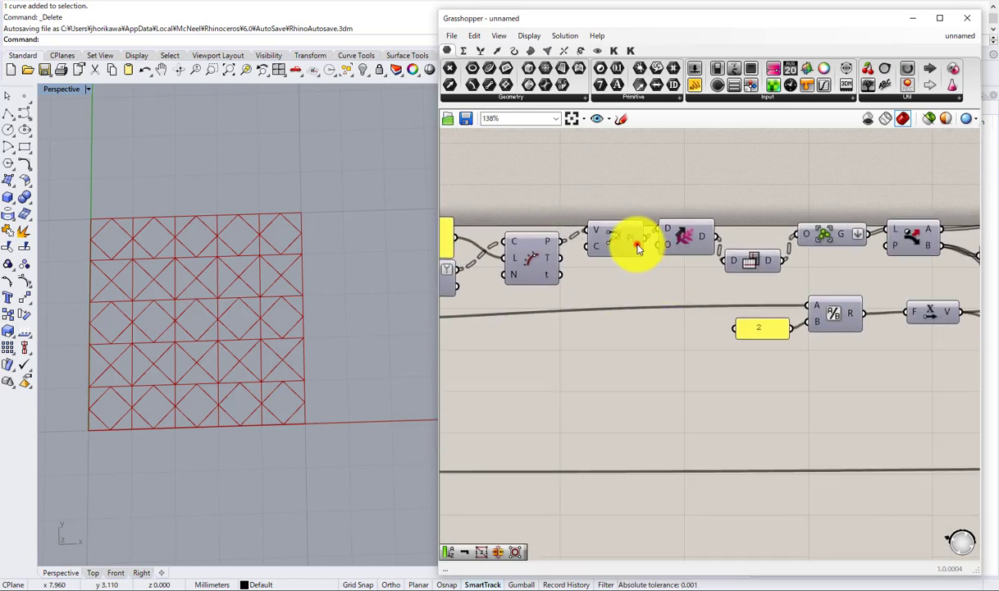
middle_click(611, 238)
left_click(633, 216)
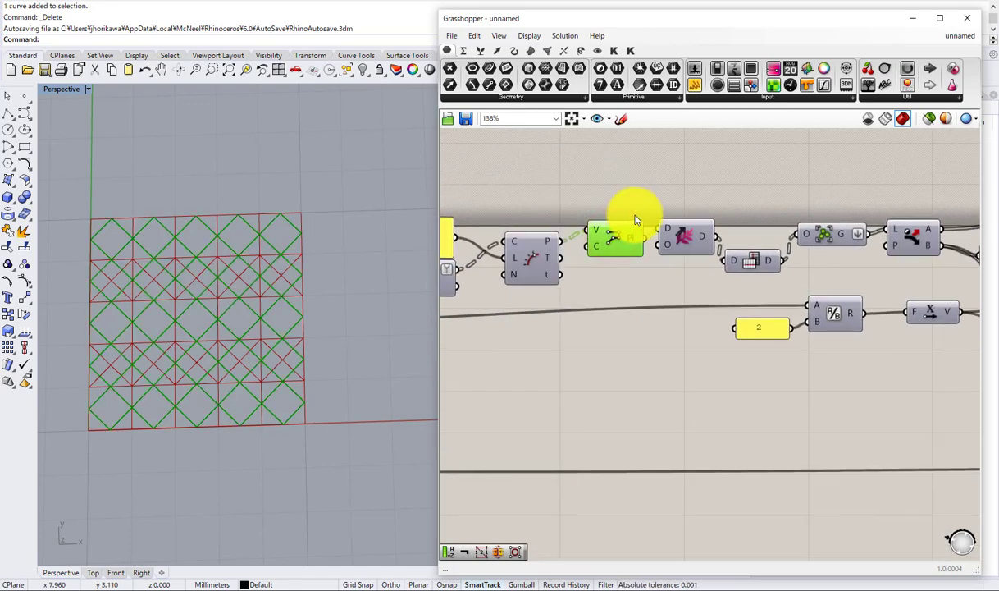
right_click_drag(672, 274, 618, 284)
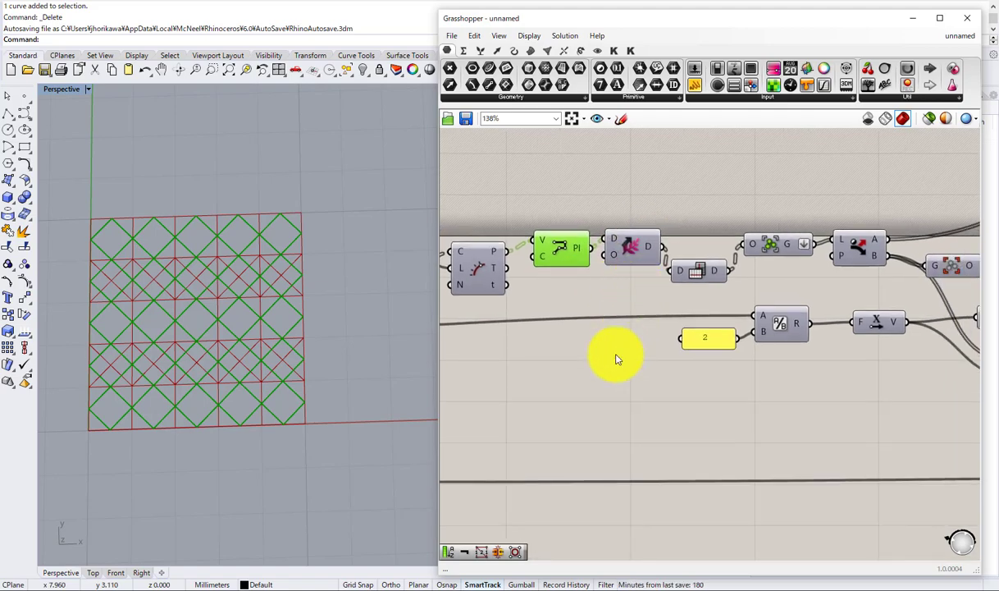
double_click(611, 412)
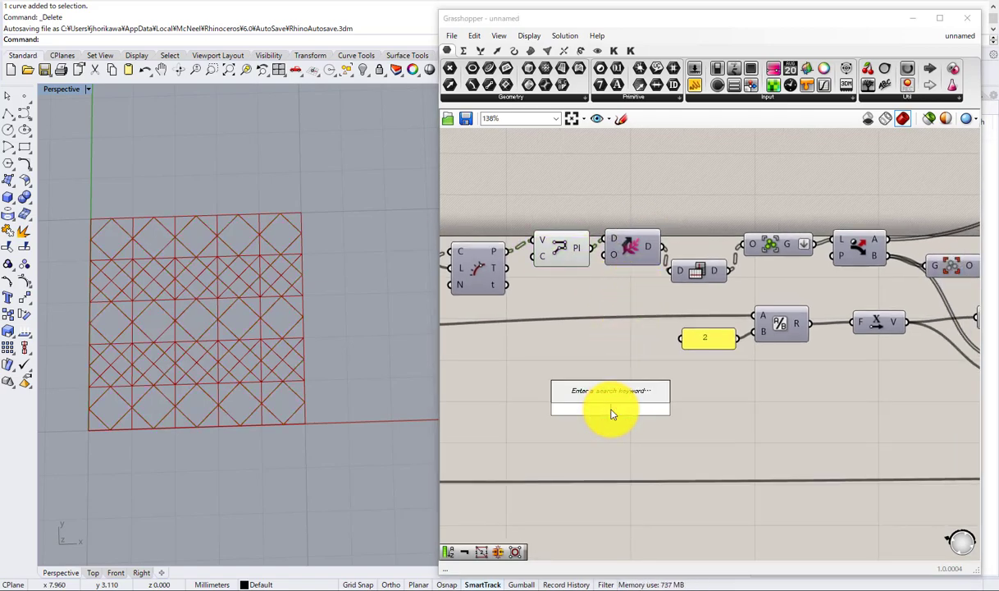
left_click(590, 394)
Step: Turn on the preview of the Evaluate Length component that places the midpoints on the grid cell edges
scroll(632, 337, "up", 2)
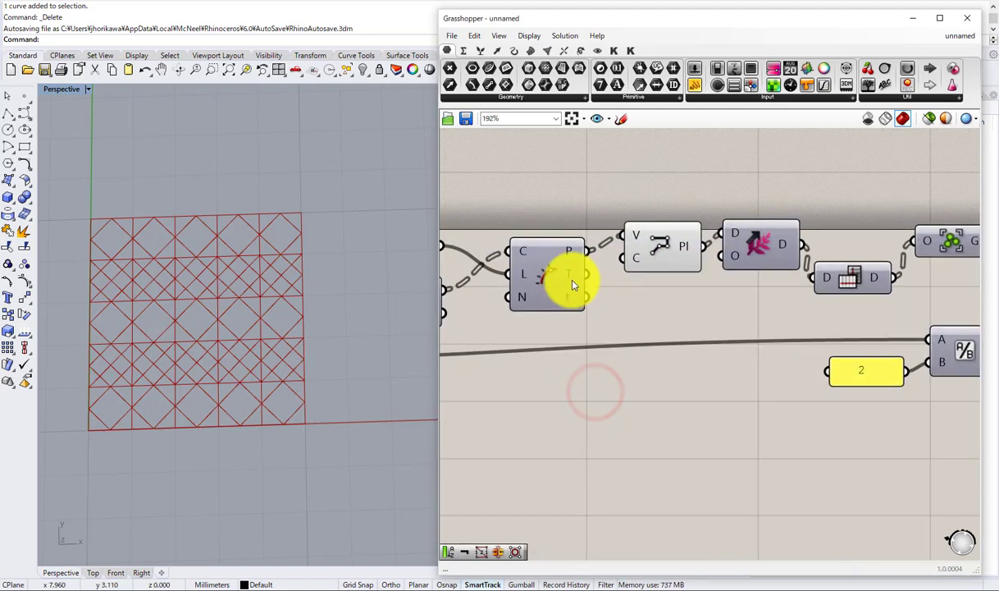
middle_click(555, 275)
left_click(577, 253)
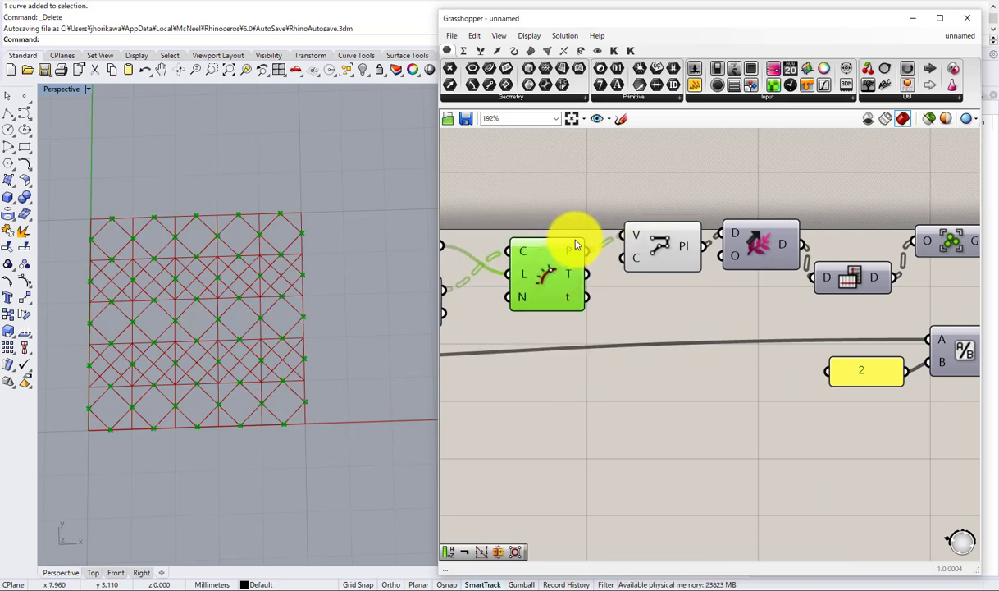
mouse_move(570, 255)
Step: Add a Dispatch component above PolyLine and connect Evaluate Length's P points to its L input
right_click_drag(655, 183, 653, 307)
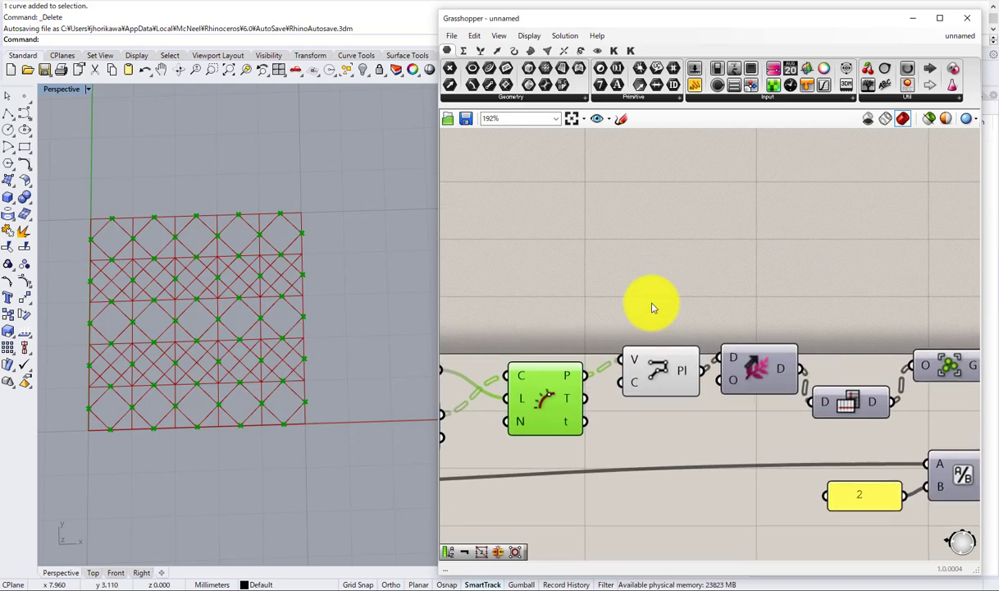
double_click(668, 270)
type("dis")
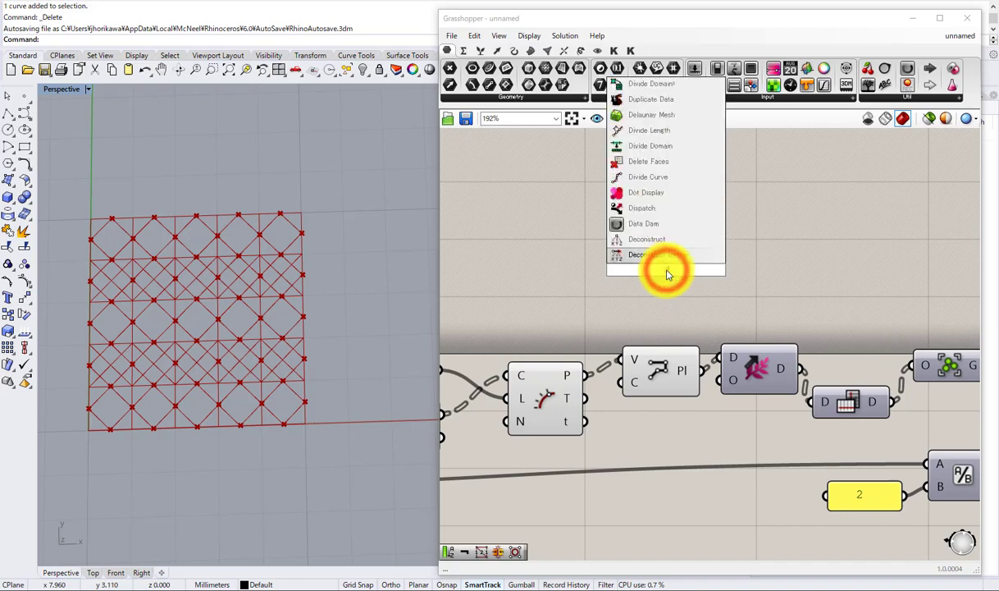
left_click(641, 256)
left_click_drag(582, 374, 667, 250)
Step: Add a second PolyLine component beside the new Dispatch and connect the A output to its V input
right_click_drag(667, 253, 491, 328)
double_click(661, 288)
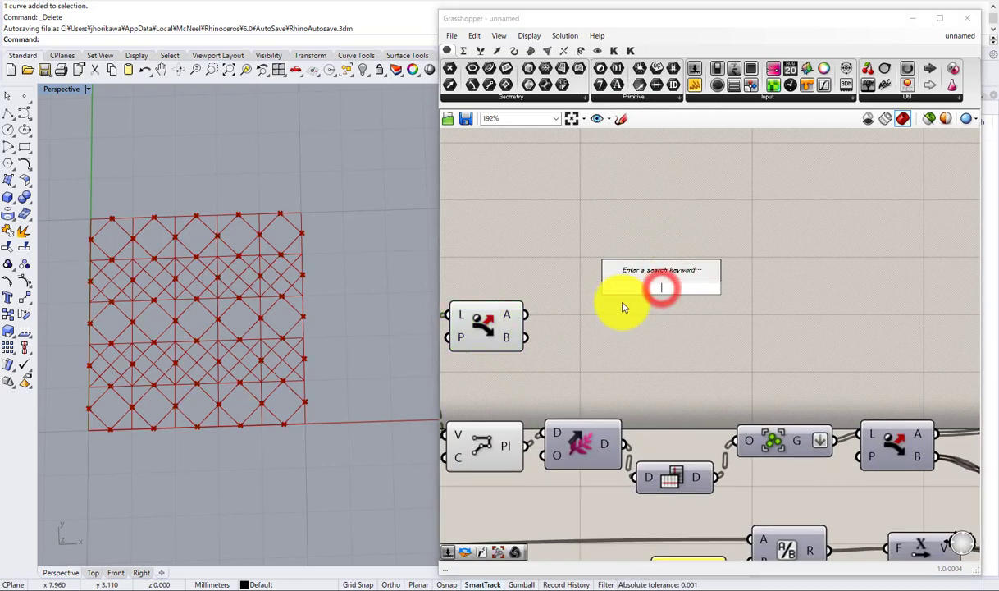
type("po")
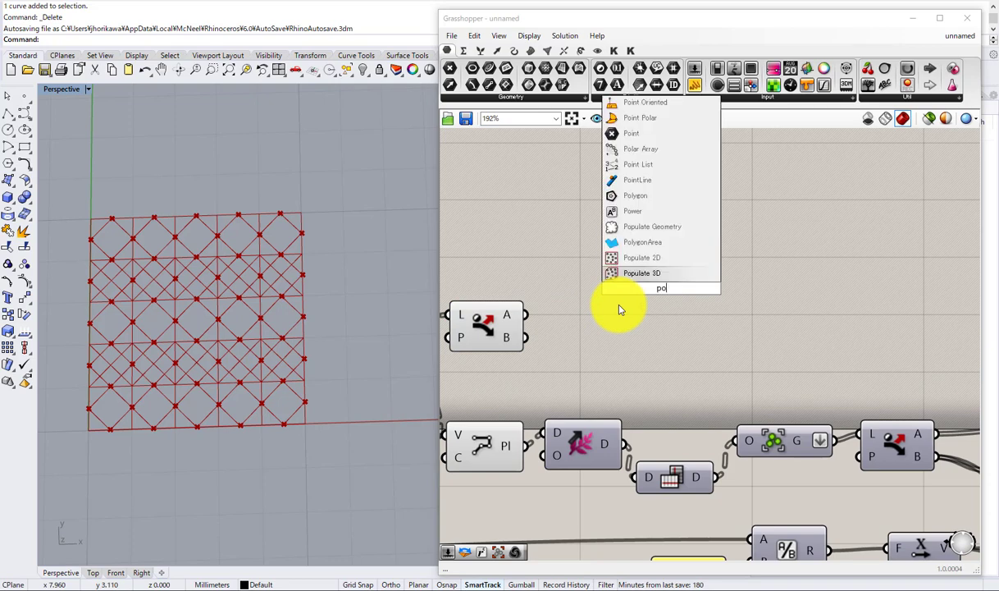
key("BackSpace")
key("BackSpace")
type("polyline")
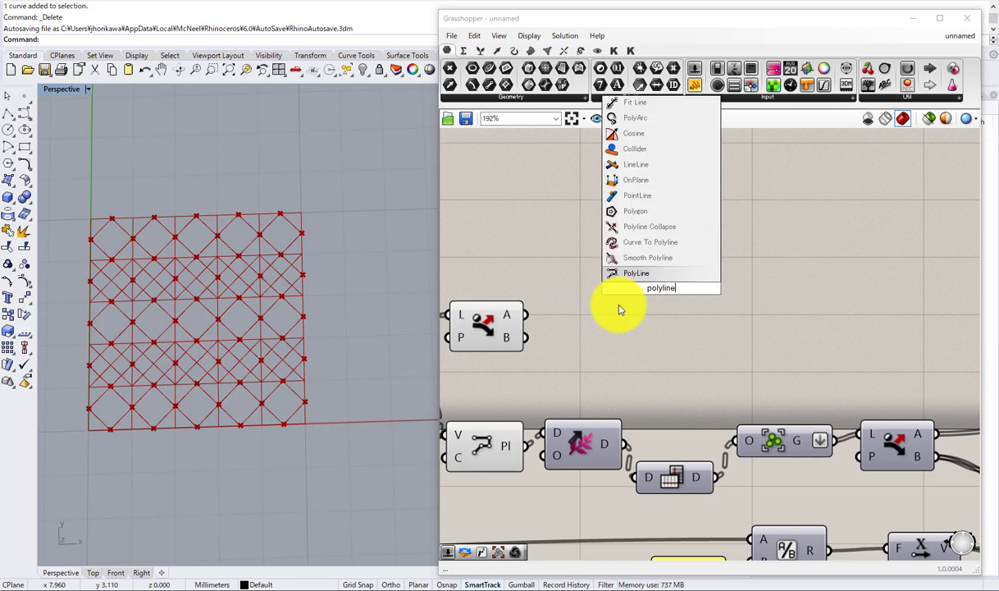
left_click(614, 276)
left_click_drag(521, 314, 623, 277)
left_click(653, 282)
right_click_drag(659, 285, 716, 317)
left_click_drag(710, 294, 657, 325)
Step: Hide the previews of Evaluate Length, the new Dispatch and the original PolyLine
right_click_drag(639, 326, 818, 224)
scroll(819, 226, "down", 2)
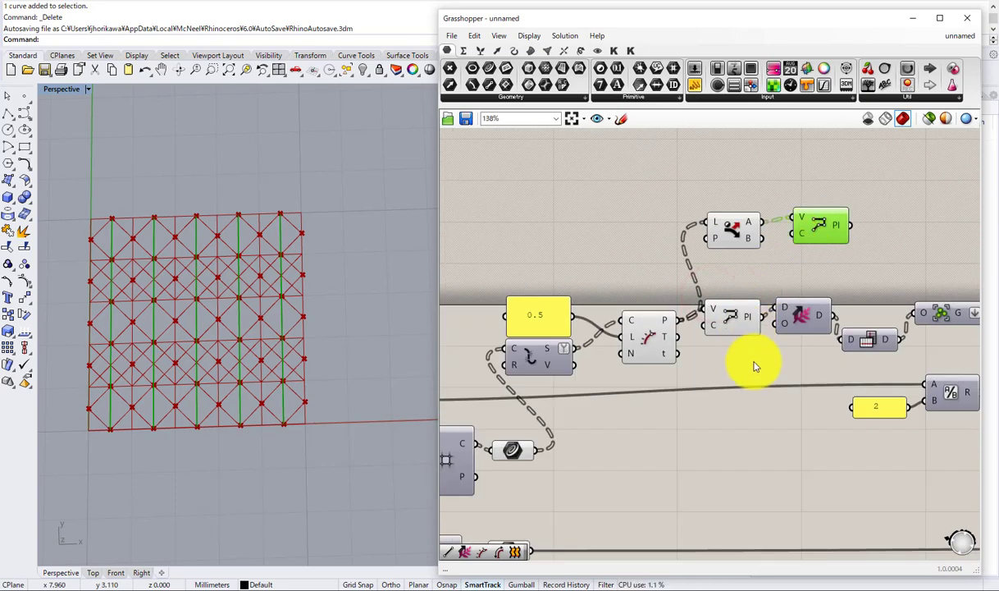
left_click_drag(755, 374, 645, 225)
middle_click(655, 245)
left_click(704, 219)
left_click_drag(826, 229, 819, 236)
left_click(747, 280)
Step: Hide the preview of the square grid's Curve parameter
scroll(730, 254, "down", 4)
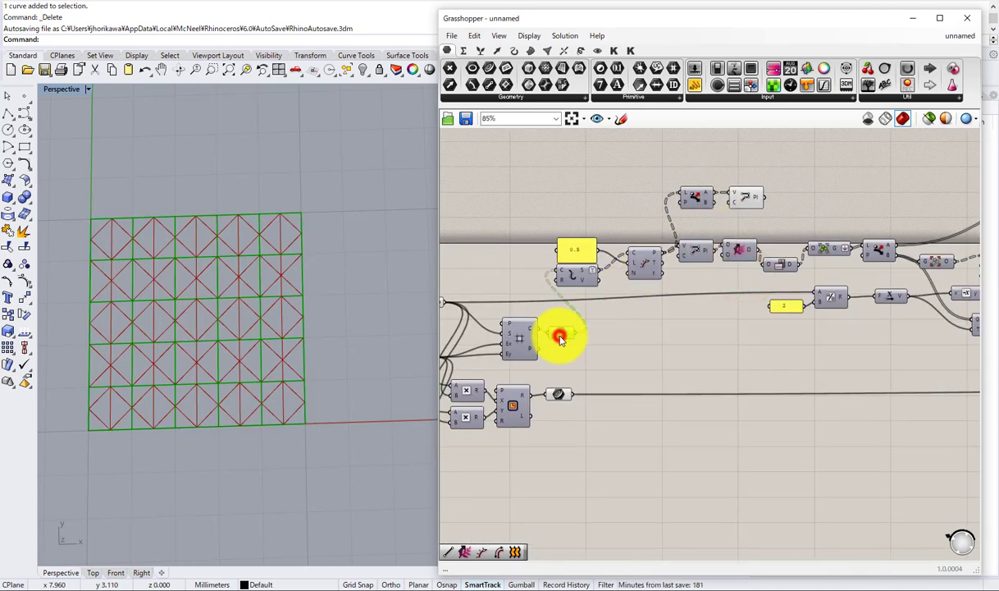
right_click_drag(630, 332, 561, 338)
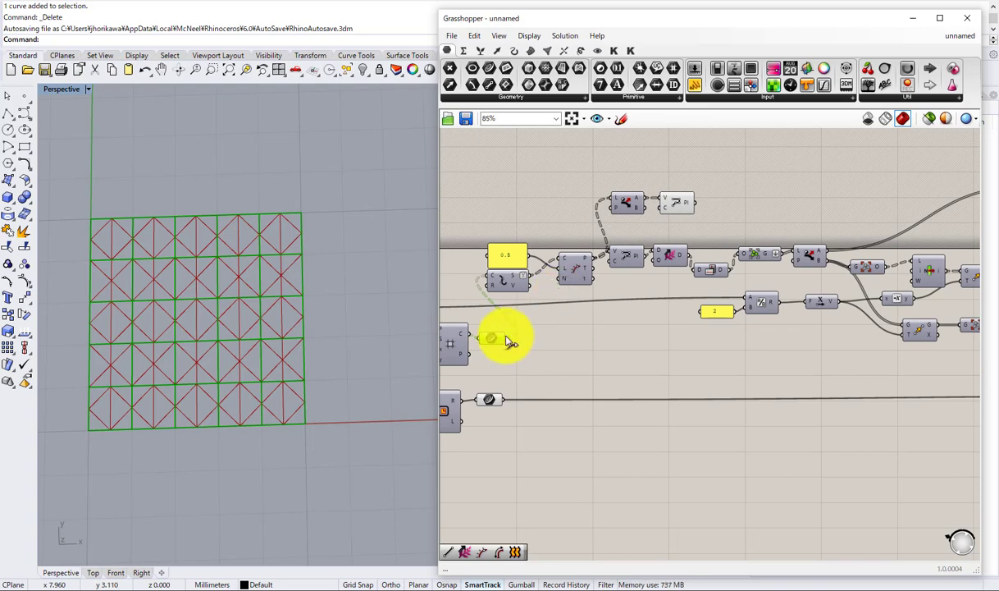
middle_click(514, 367)
left_click(560, 296)
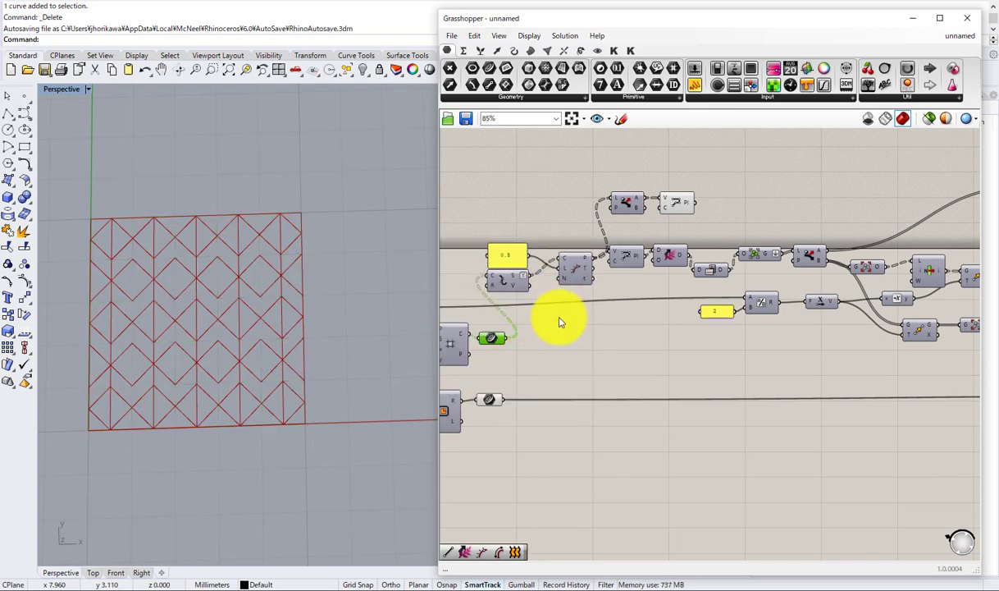
Step: Turn the preview of the square grid's Curve parameter back on
middle_click(491, 341)
left_click(520, 319)
left_click(533, 328)
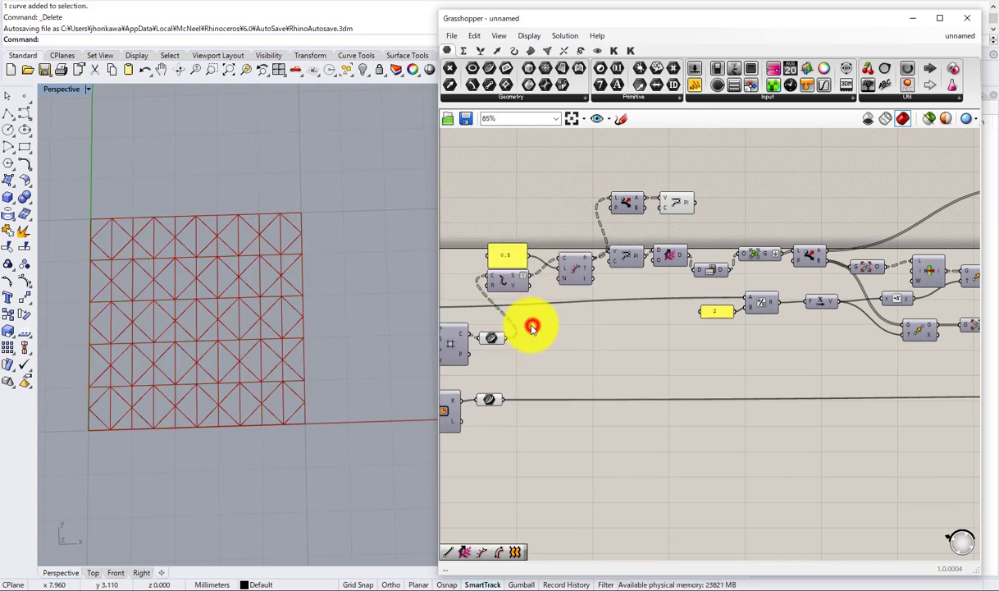
Step: Add a Merge component, connect the grid's Curve parameter to its D1 input, and place Merge above the new Dispatch and PolyLine
right_click_drag(533, 328, 560, 344)
double_click(587, 353)
type("me")
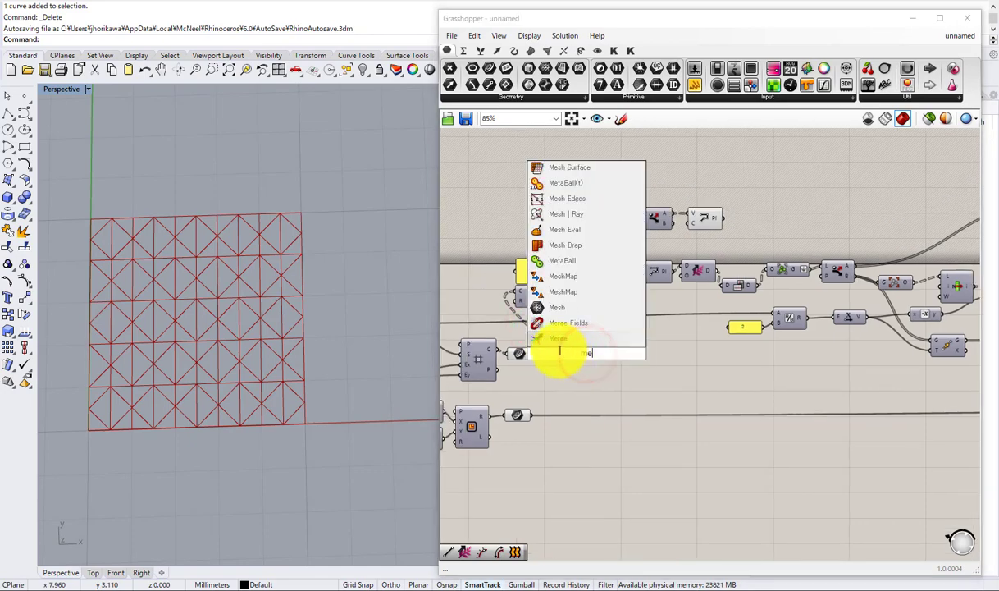
left_click(553, 345)
scroll(531, 351, "up", 2)
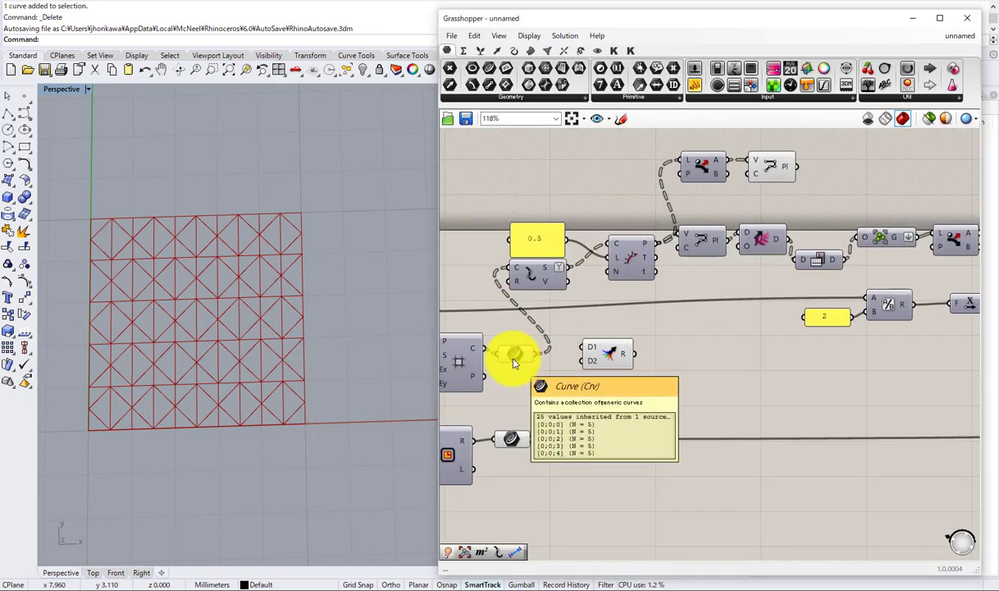
left_click(515, 357)
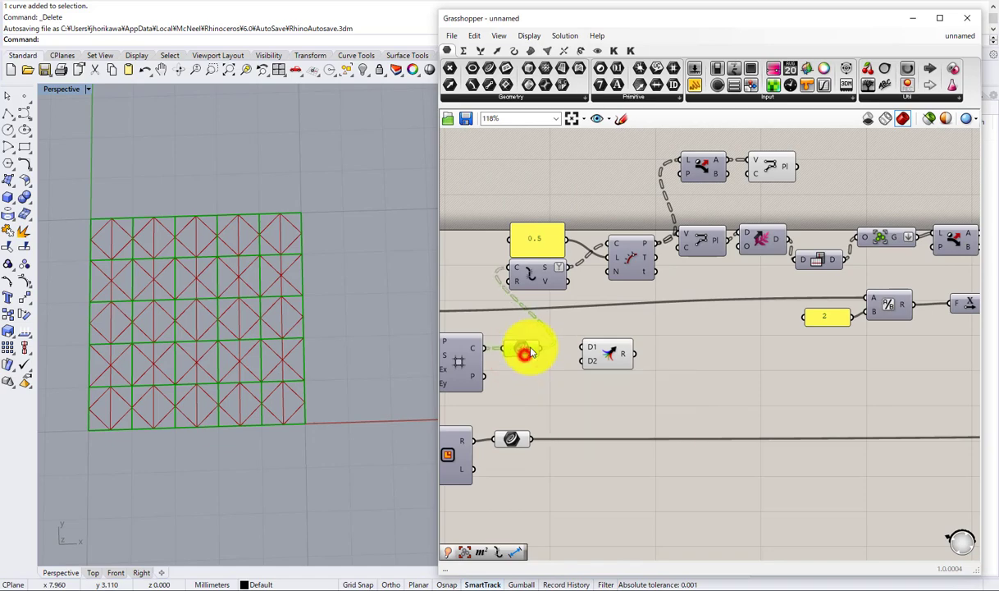
left_click_drag(537, 349, 650, 195)
Step: Insert a relay on the wire between the grid's Curve parameter and Merge, then space Merge farther to the right
scroll(599, 355, "down", 4)
scroll(599, 256, "up", 2)
left_click(596, 236)
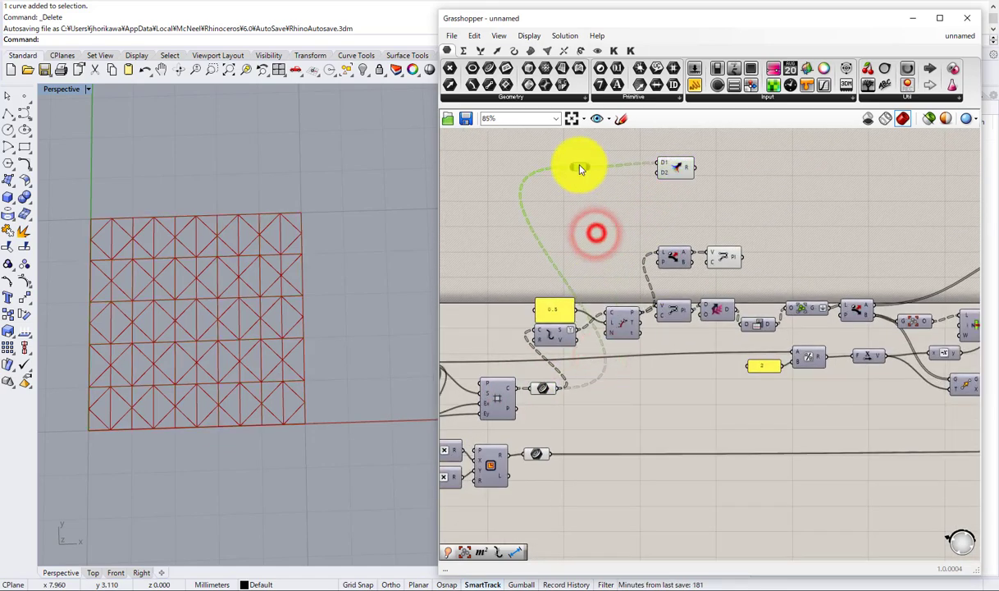
double_click(582, 165)
left_click_drag(674, 161, 797, 160)
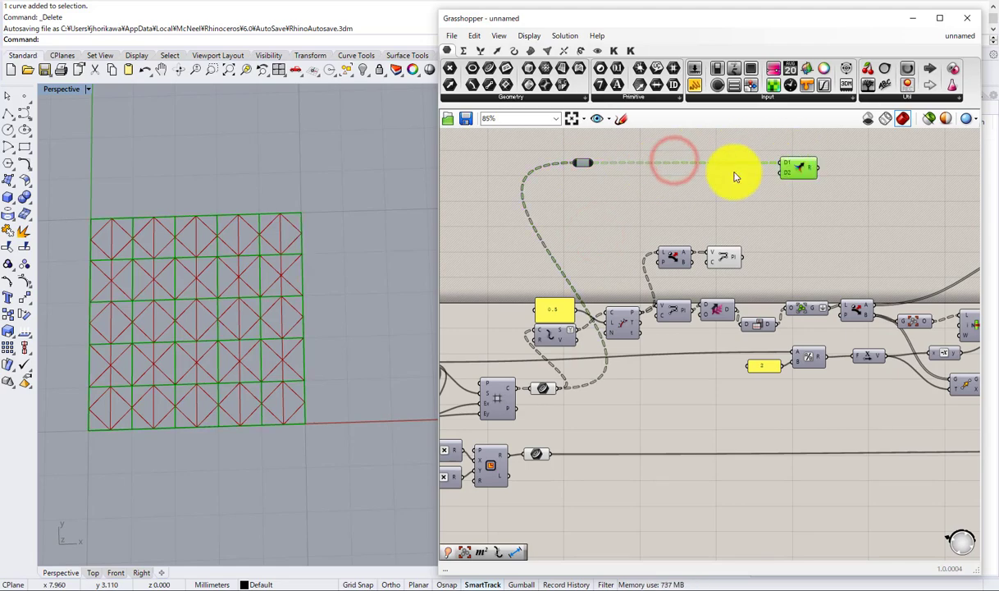
Step: Connect the second PolyLine's Pl output to Merge's D2 input
scroll(727, 229, "up", 1)
right_click_drag(729, 229, 605, 309)
left_click_drag(623, 343, 676, 250)
right_click_drag(683, 258, 628, 313)
scroll(628, 312, "down", 2)
left_click(630, 303)
Step: Move the relay and Merge together to the end of the definition, just above Cull Pattern
scroll(635, 305, "up", 4)
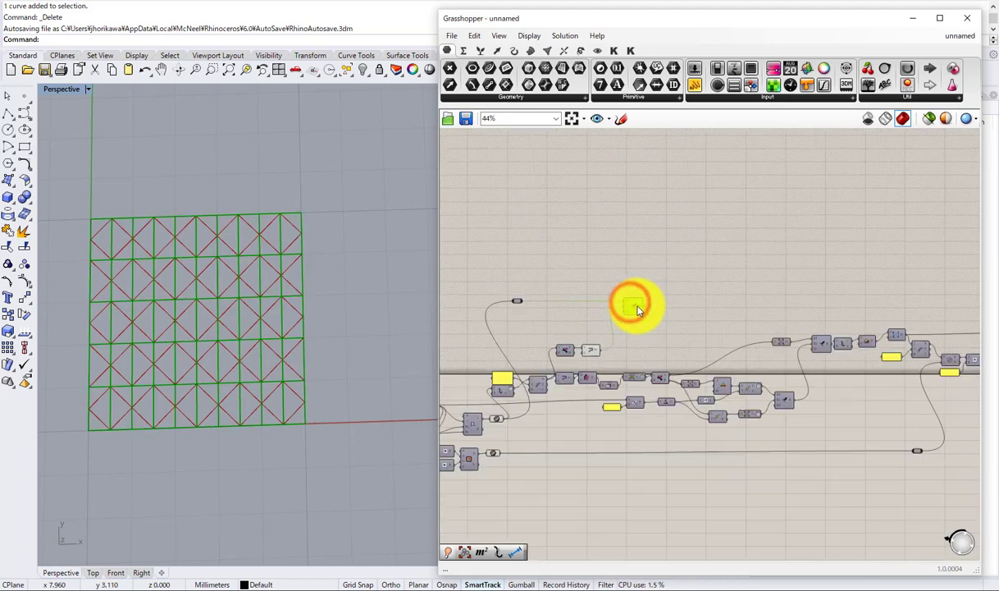
left_click(685, 354)
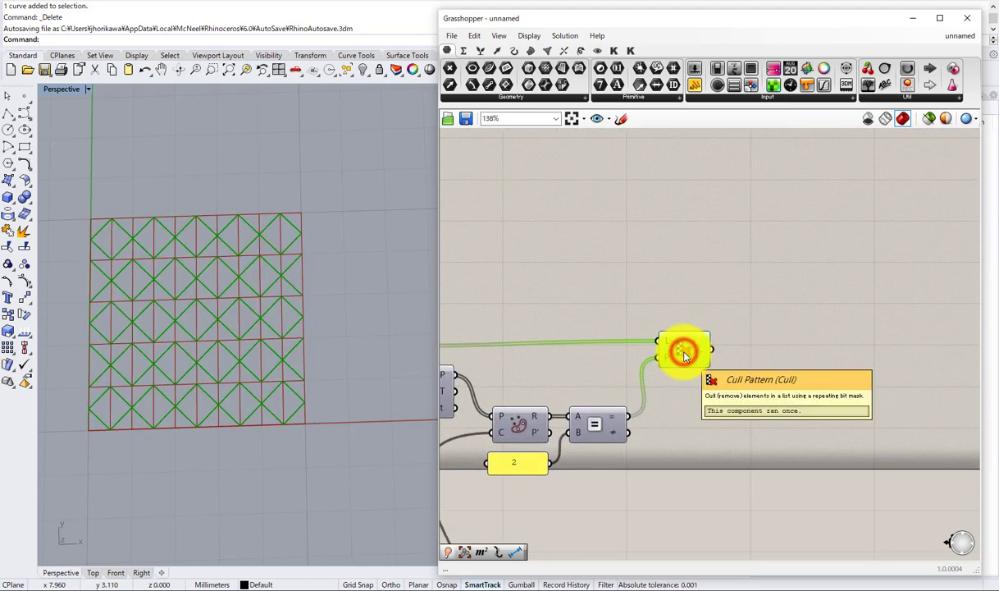
scroll(690, 352, "down", 5)
scroll(586, 335, "down", 2)
right_click_drag(466, 345, 828, 318)
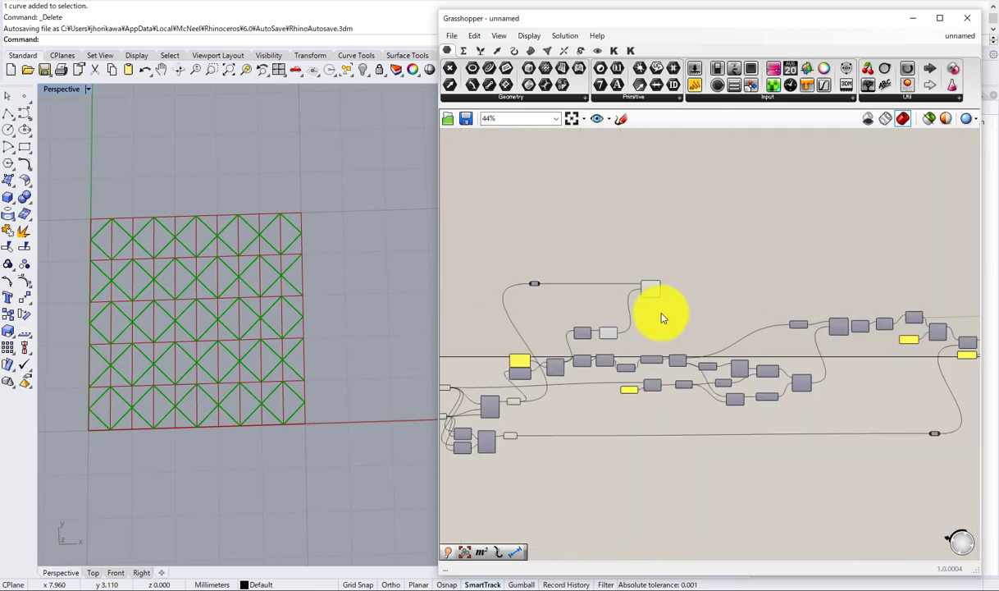
scroll(661, 322, "down", 2)
left_click_drag(677, 305, 560, 287)
scroll(636, 299, "up", 2)
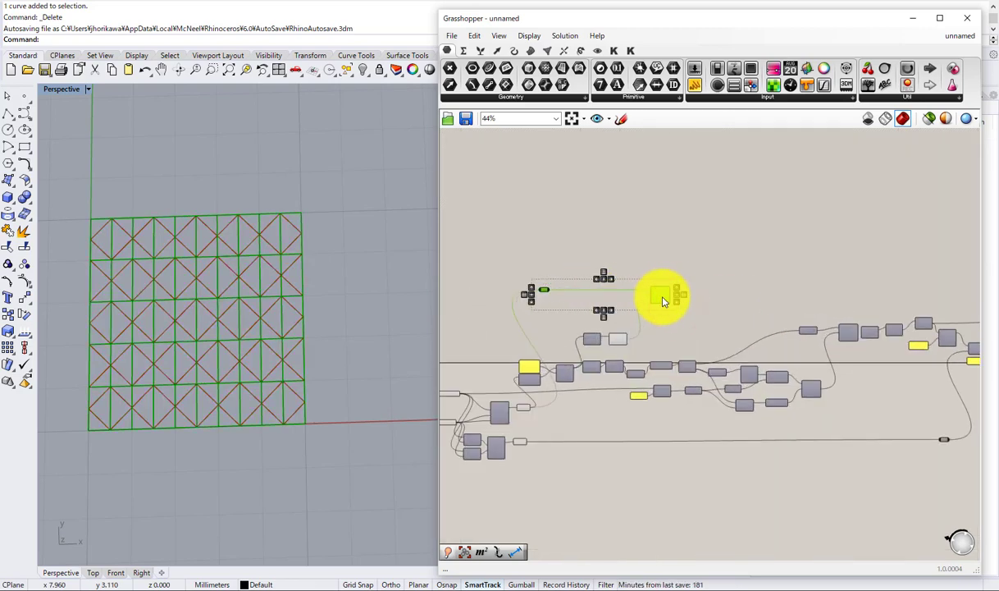
scroll(673, 287, "down", 3)
left_click_drag(663, 296, 908, 289)
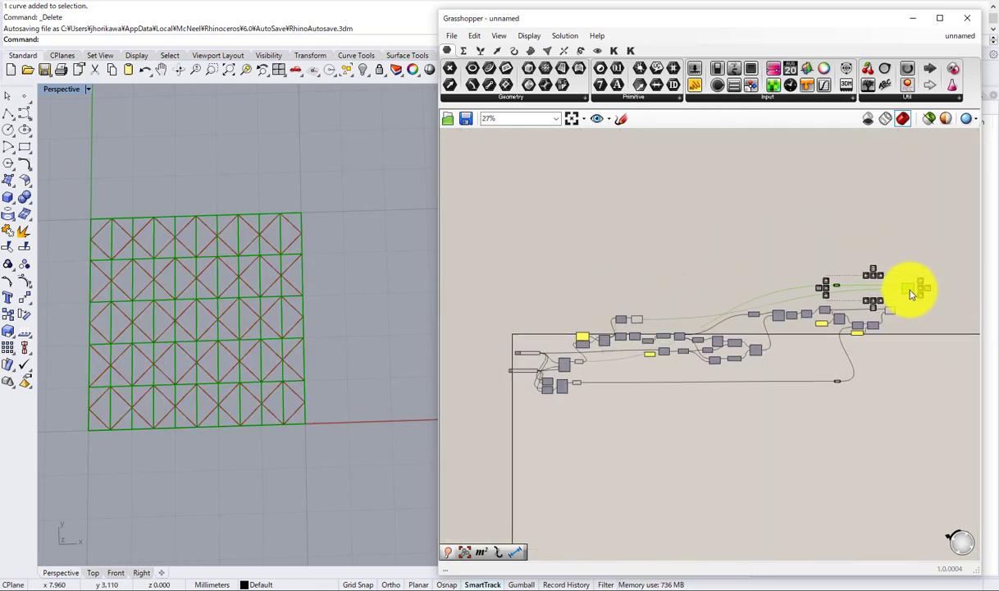
scroll(869, 308, "up", 6)
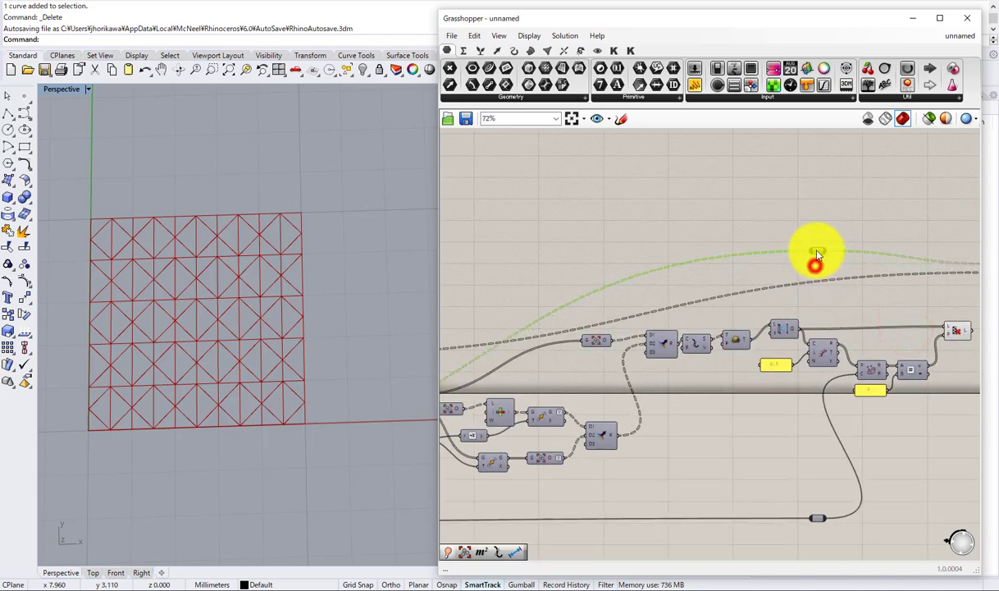
Step: Move the grid-curve wire's relay back above the grid components and insert another relay on the PolyLine-to-Merge wire
scroll(816, 249, "down", 7)
left_click_drag(816, 253, 608, 255)
scroll(616, 271, "up", 3)
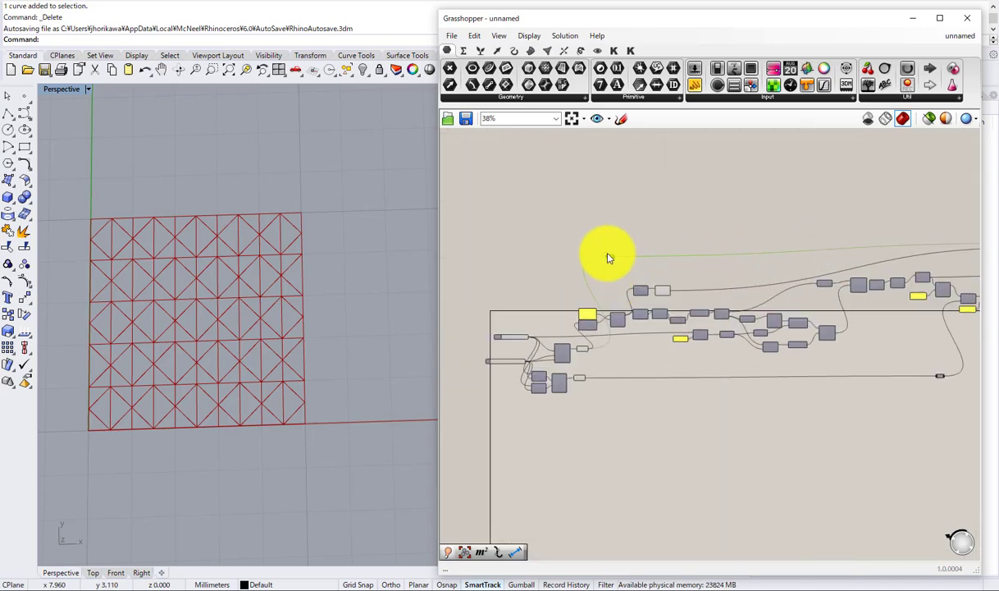
right_click_drag(641, 268, 600, 273)
scroll(599, 271, "up", 1)
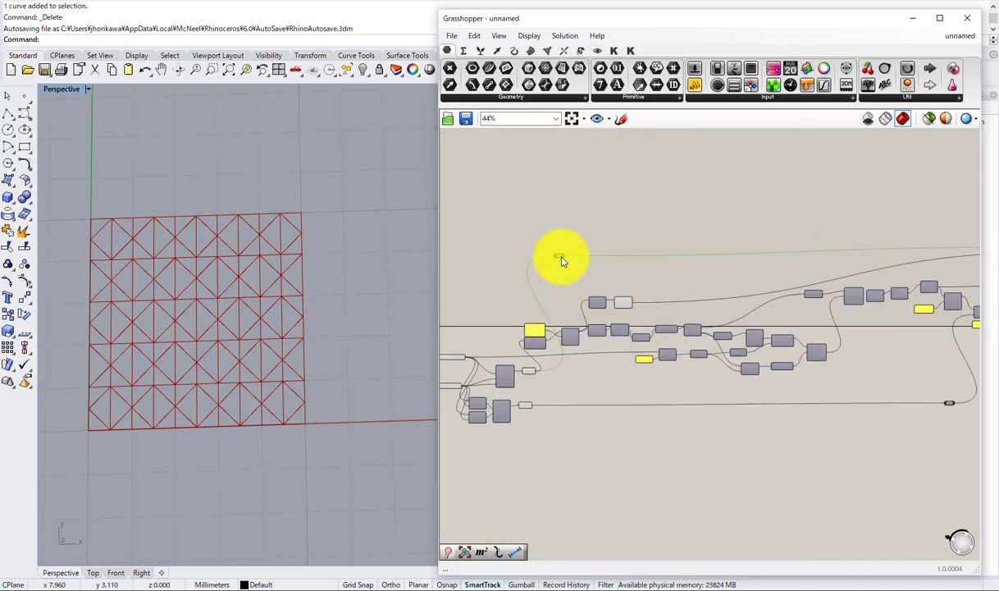
left_click(561, 255)
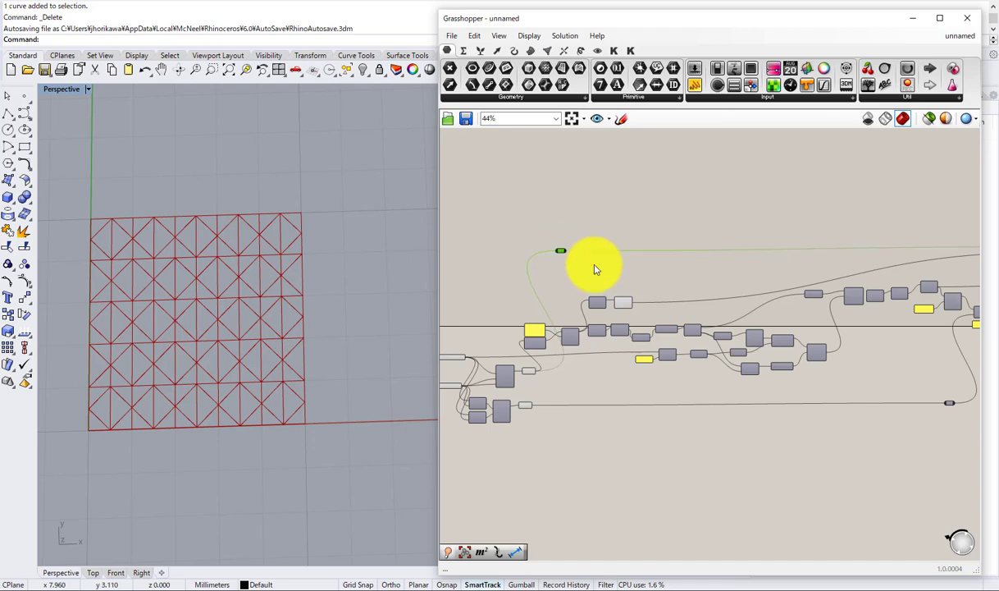
scroll(636, 288, "up", 2)
left_click_drag(667, 309, 677, 251)
Step: Connect Cull Pattern's L output to Merge's D3 input
scroll(677, 250, "down", 3)
right_click_drag(946, 252, 679, 277)
scroll(745, 294, "up", 3)
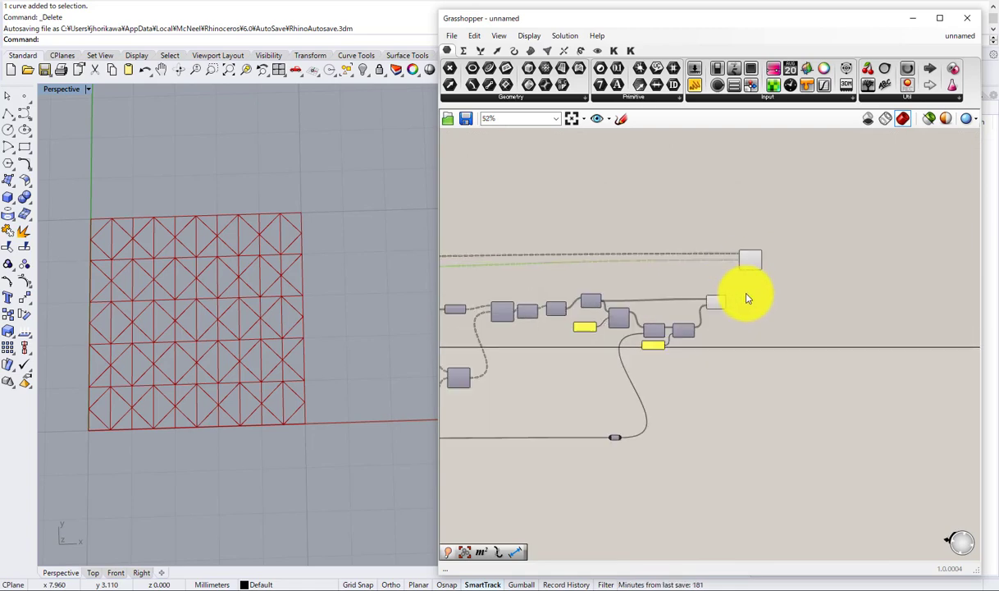
left_click(759, 255)
scroll(735, 278, "up", 2)
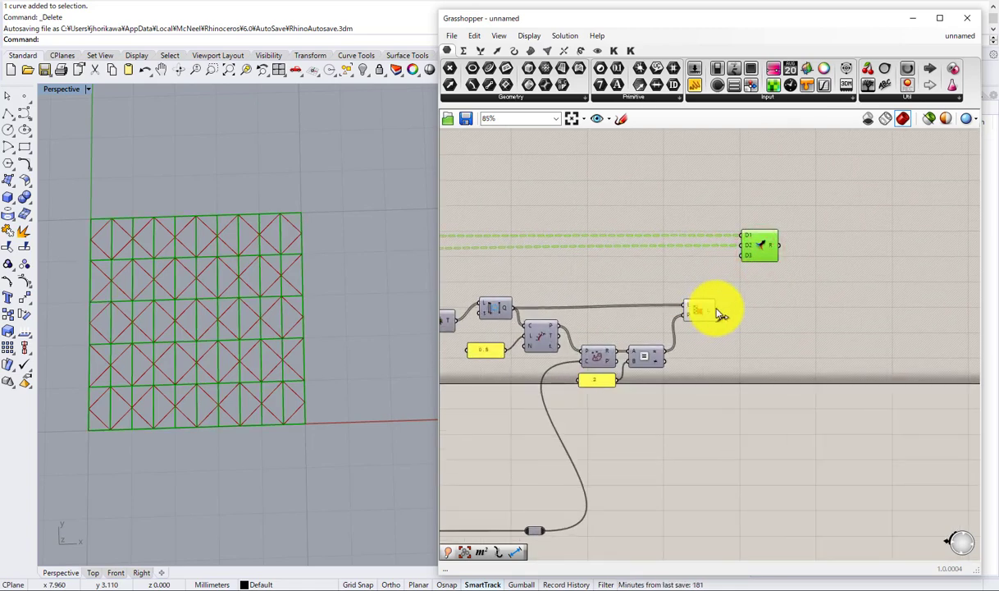
left_click(710, 313)
scroll(712, 316, "up", 2)
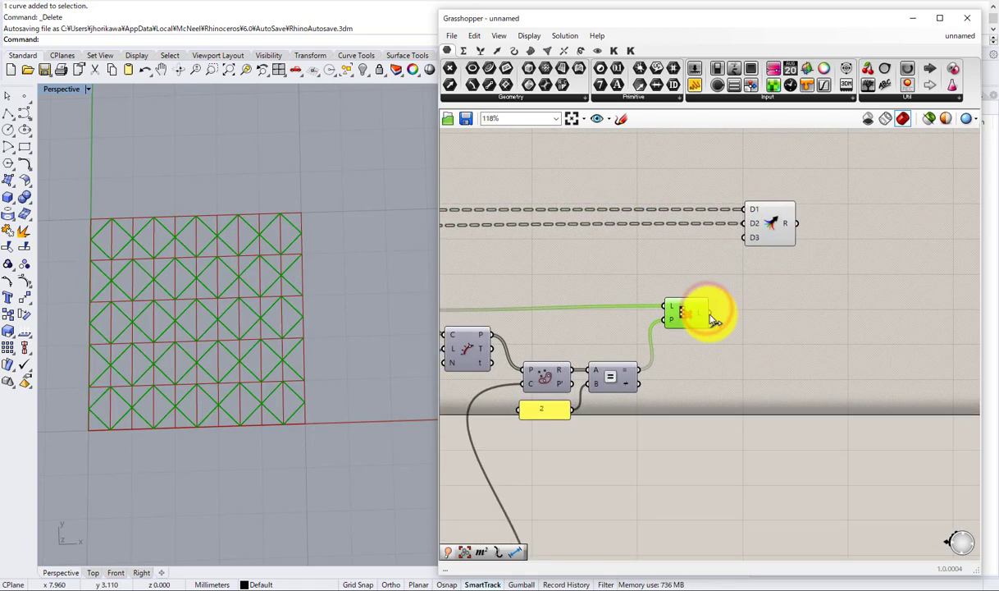
left_click_drag(741, 257, 748, 237)
left_click(767, 242)
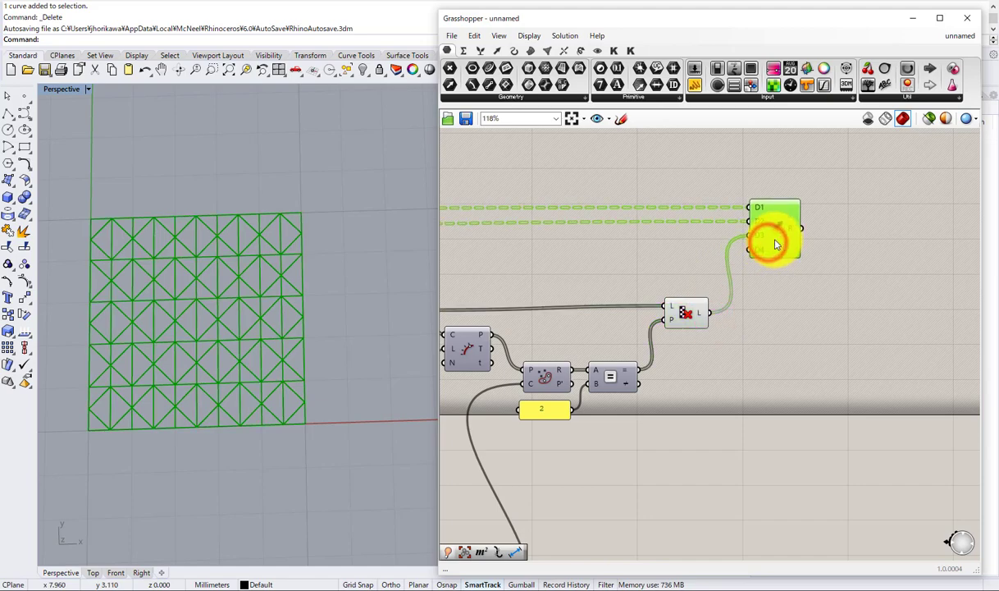
Step: Add a Flatten Tree component beside Merge
right_click(796, 228)
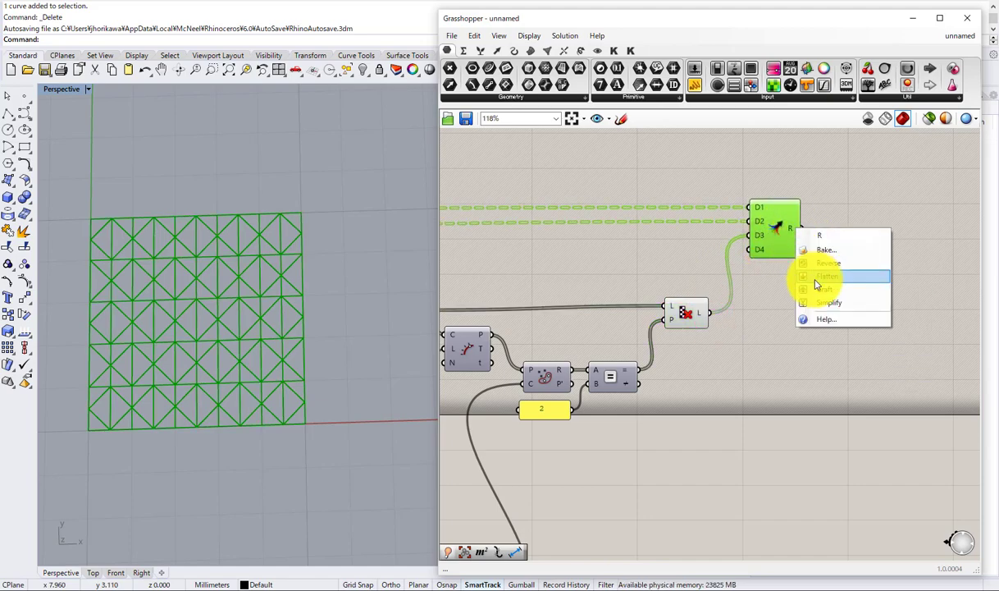
left_click(822, 203)
double_click(829, 215)
type("fa")
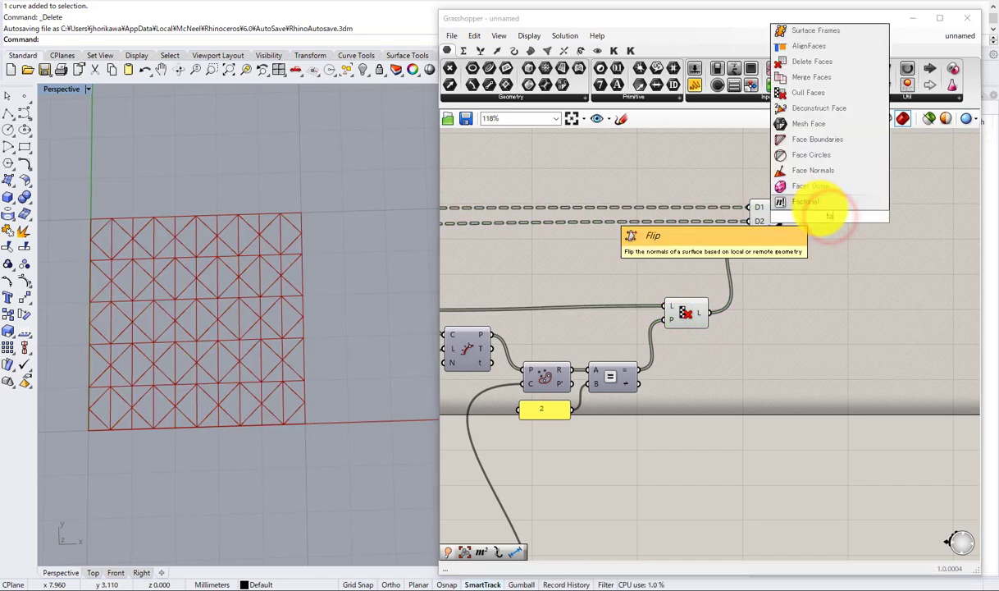
double_click(829, 269)
type("fla")
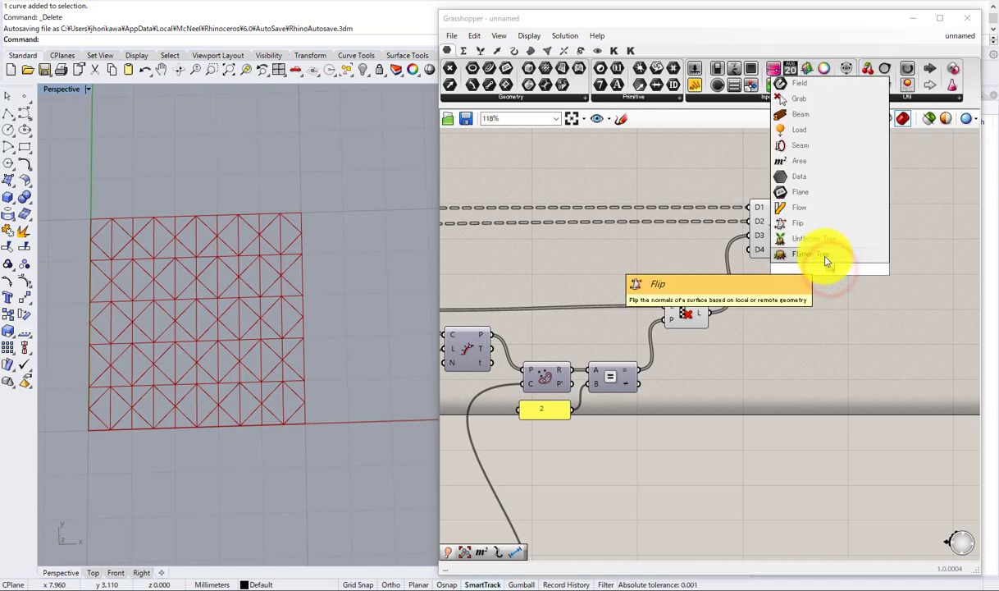
left_click(817, 257)
scroll(817, 235, "up", 2)
Step: Connect Merge's R output to Flatten Tree's T input, align Flatten Tree beside Merge, and hide Merge's preview
left_click_drag(798, 225, 809, 272)
right_click_drag(820, 267, 725, 320)
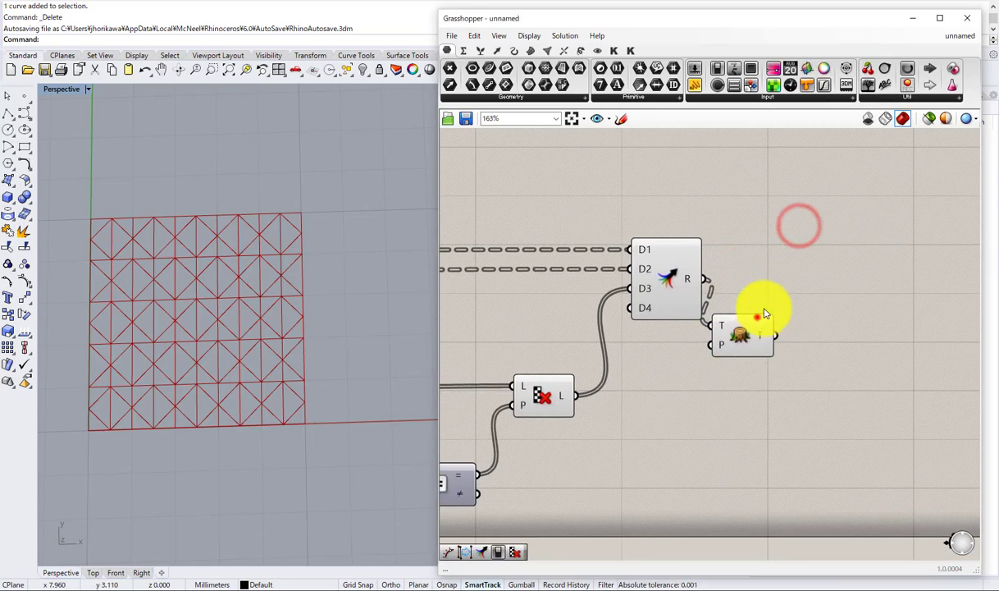
left_click_drag(757, 317, 783, 270)
left_click_drag(695, 348, 620, 280)
middle_click_drag(644, 293, 677, 259)
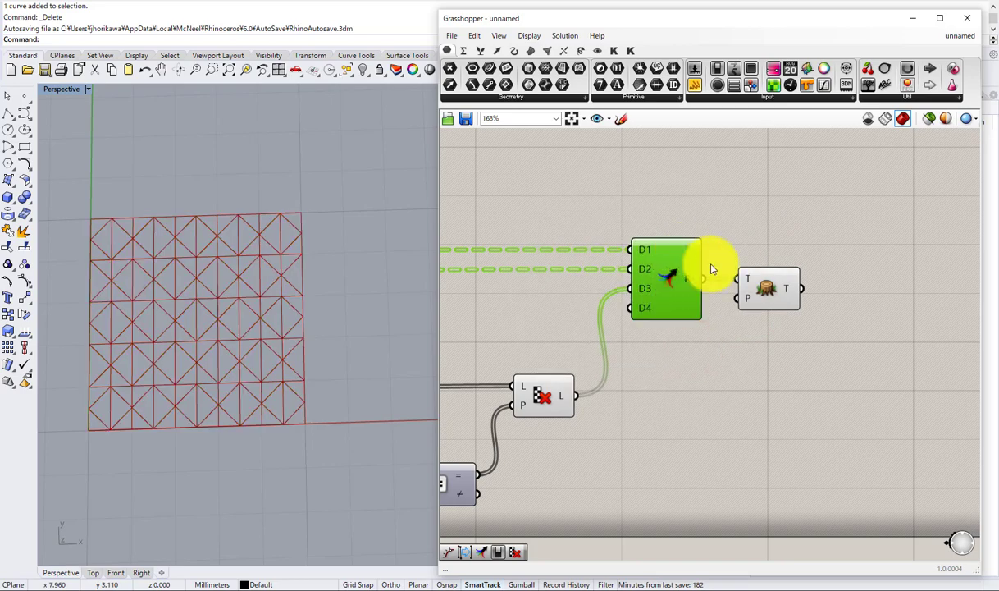
Step: Add a curve Explode component beside Flatten Tree and connect the T output to its C input
right_click_drag(844, 275, 737, 287)
double_click(738, 287)
type("explode")
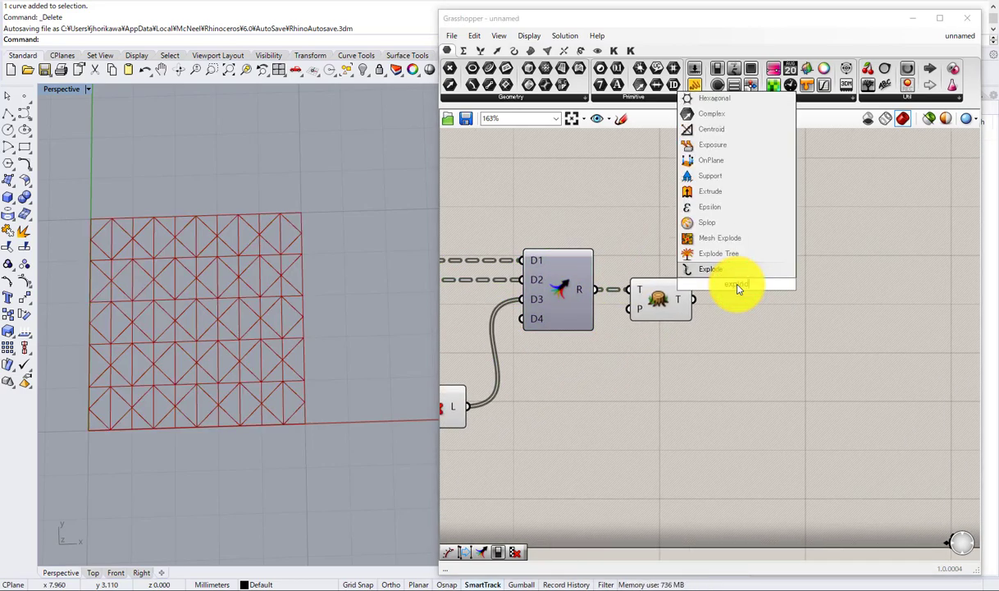
left_click(705, 270)
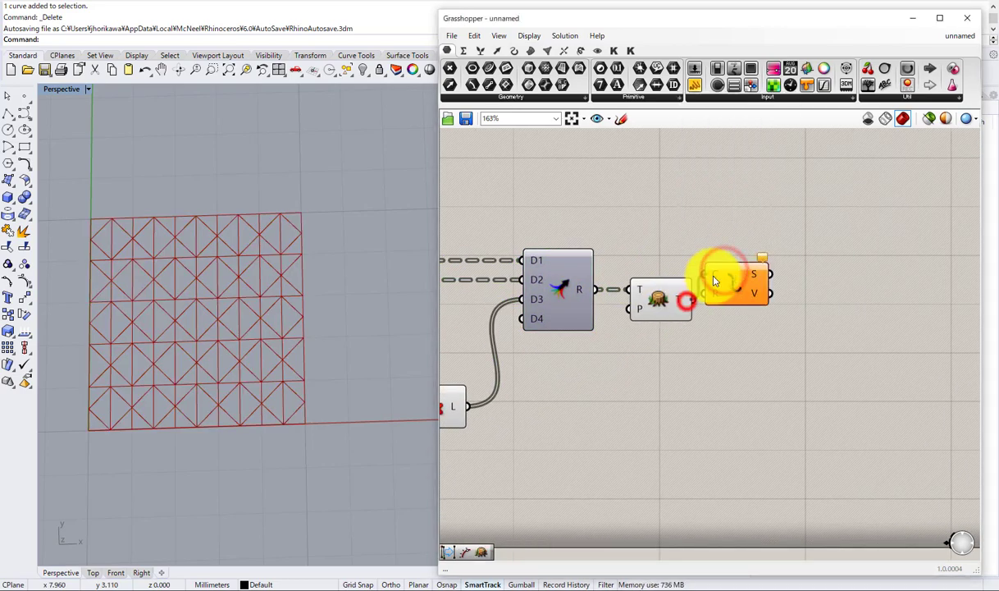
left_click_drag(712, 277, 715, 276)
left_click_drag(733, 290, 747, 315)
Step: Hide the preview of Flatten Tree and select the Explode component
left_click_drag(682, 353, 680, 297)
middle_click_drag(680, 295, 715, 257)
left_click(744, 306)
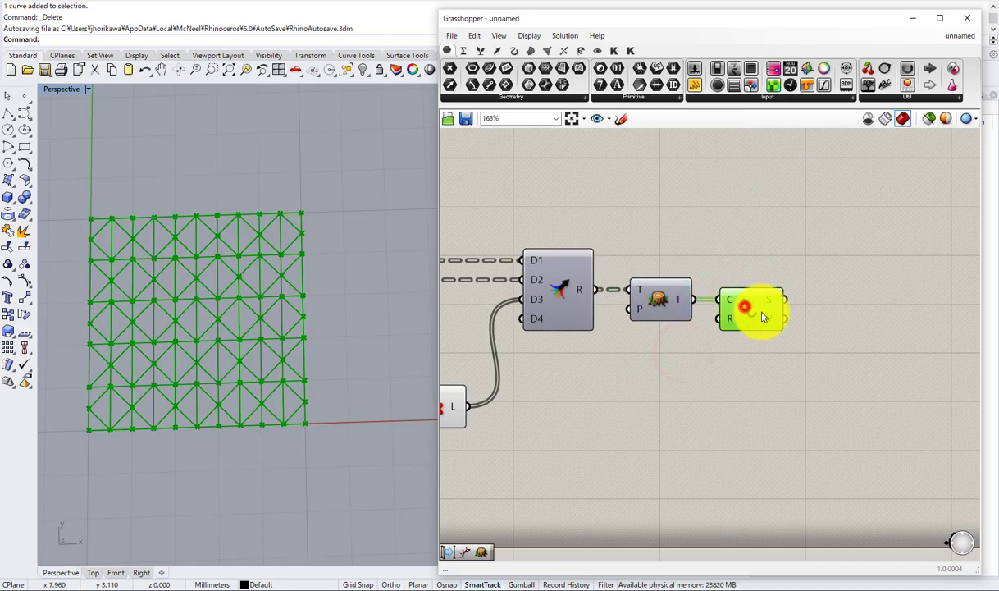
Step: Add Kangaroo's Remove Duplicate Lines component beside Explode and connect Explode's S output to its L input
right_click_drag(877, 304, 812, 304)
double_click(811, 303)
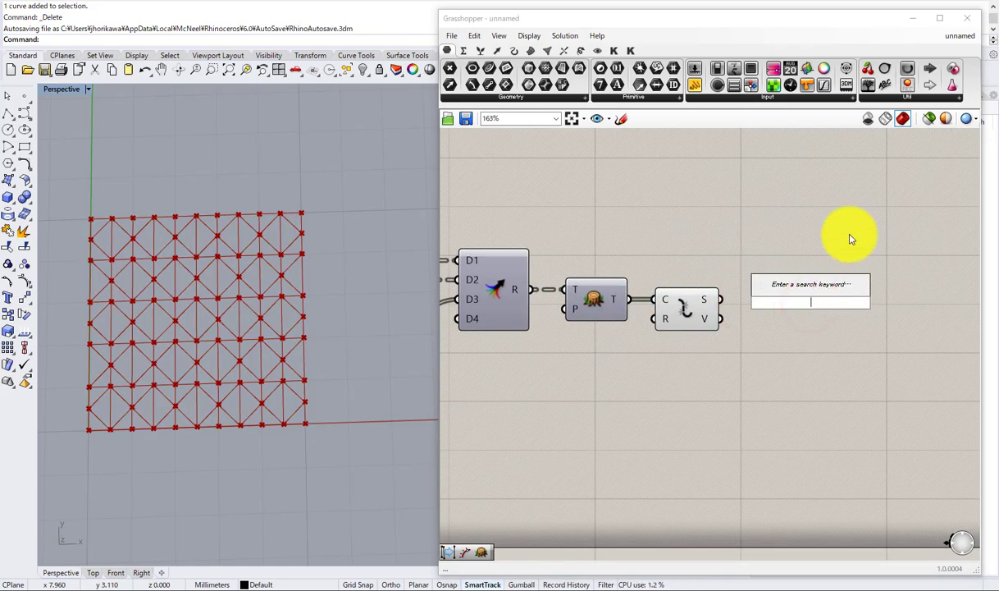
left_click(844, 187)
left_click(616, 51)
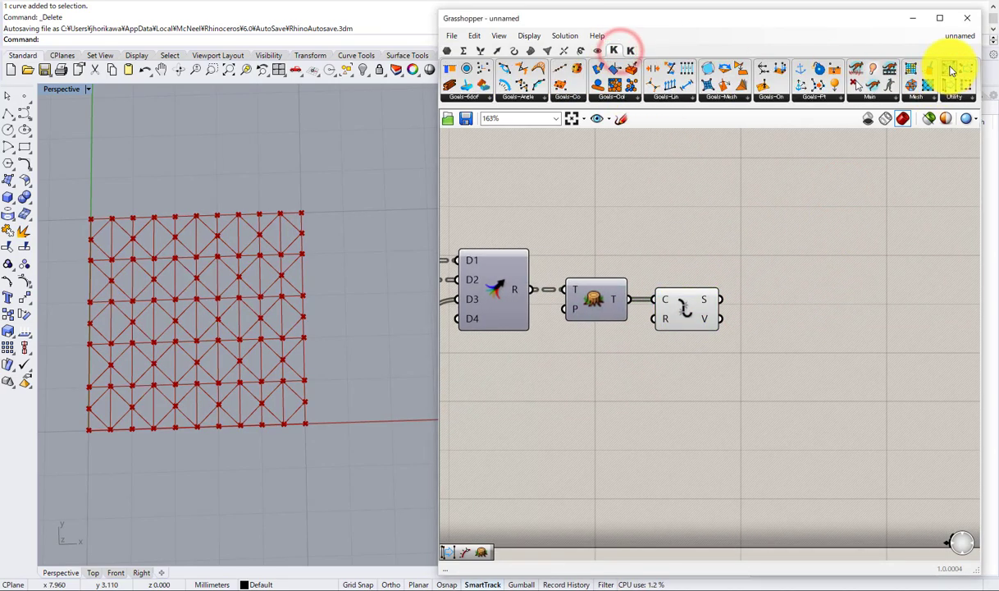
left_click_drag(949, 88, 754, 273)
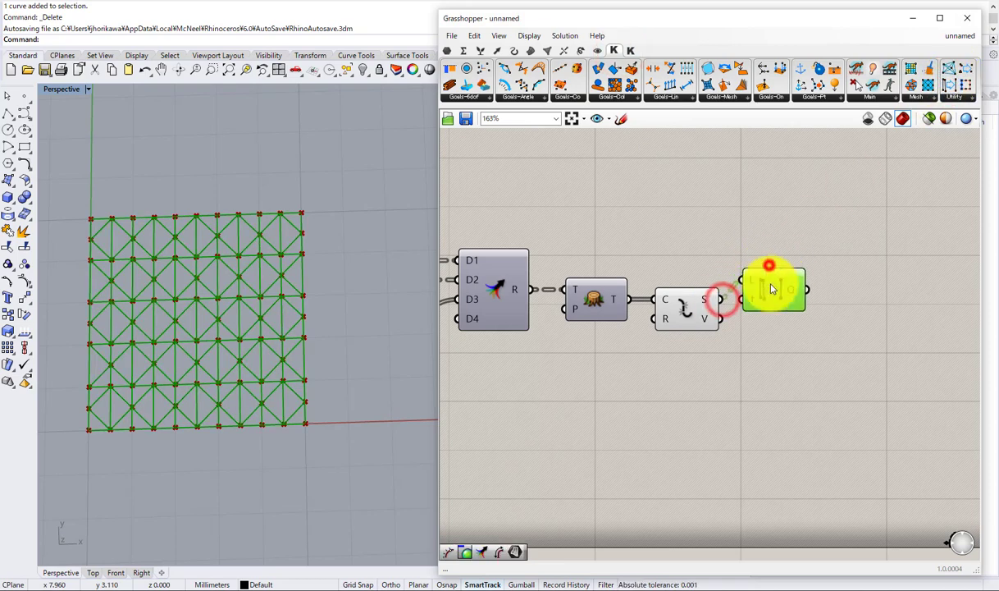
Step: Flatten Explode's S output and hide Explode's preview
right_click(708, 302)
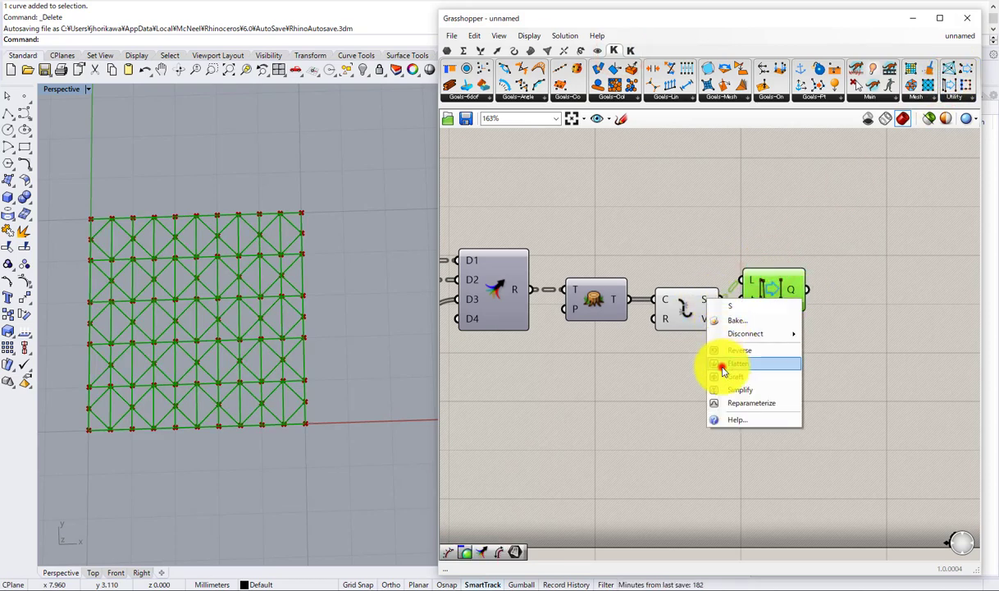
left_click(719, 363)
mouse_move(797, 293)
left_click_drag(769, 287, 781, 296)
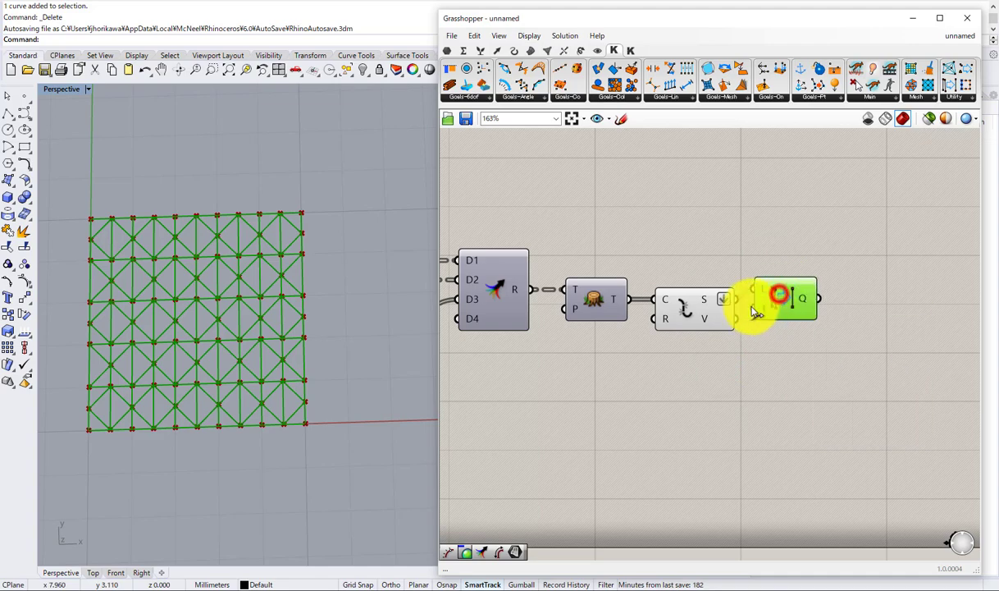
mouse_move(768, 286)
left_click_drag(702, 368, 696, 316)
middle_click_drag(710, 288, 750, 245)
Step: Move the new Remove Duplicate Lines component to below and right of Explode at the end of the definition
scroll(733, 212, "down", 6)
scroll(728, 234, "down", 5)
right_click_drag(533, 304, 689, 277)
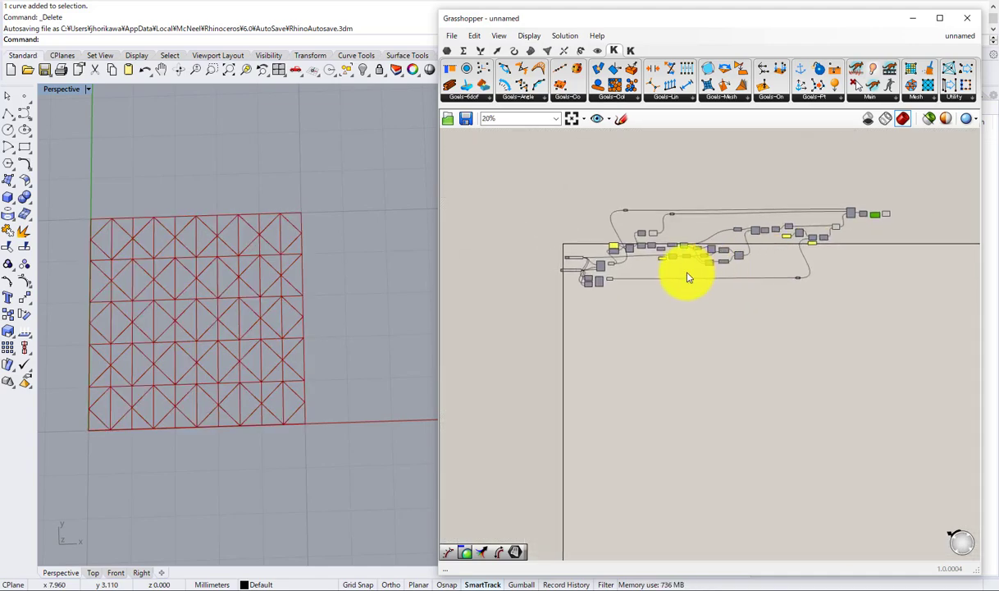
scroll(870, 219, "up", 6)
left_click_drag(929, 246, 943, 255)
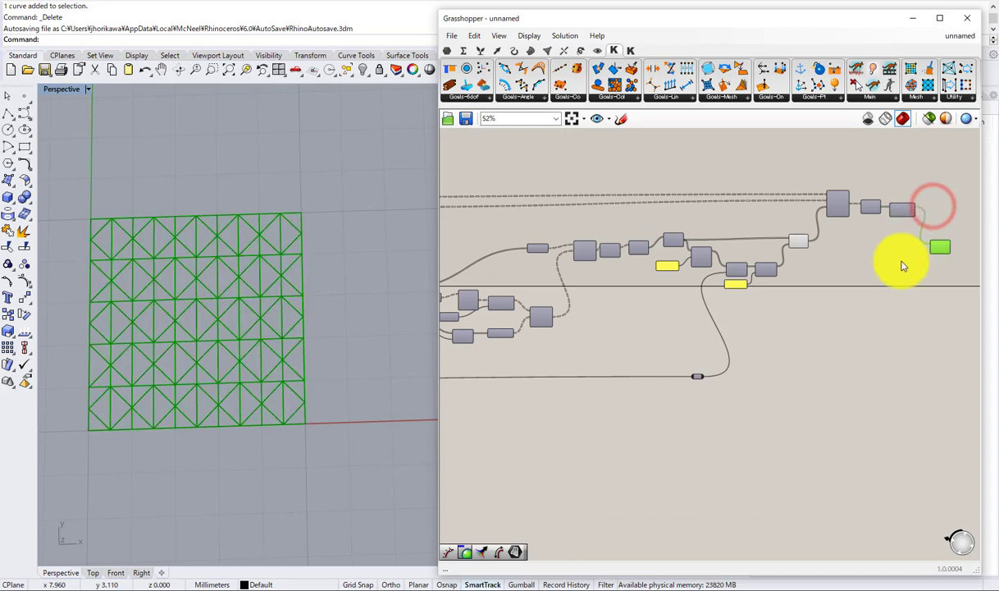
Step: Add a Boundary Surfaces component beside the Rectangle component at the start of the definition
scroll(829, 300, "down", 2)
right_click_drag(730, 356, 857, 311)
scroll(820, 308, "up", 1)
right_click_drag(710, 300, 817, 279)
scroll(574, 295, "up", 3)
scroll(508, 299, "up", 2)
right_click_drag(502, 298, 728, 259)
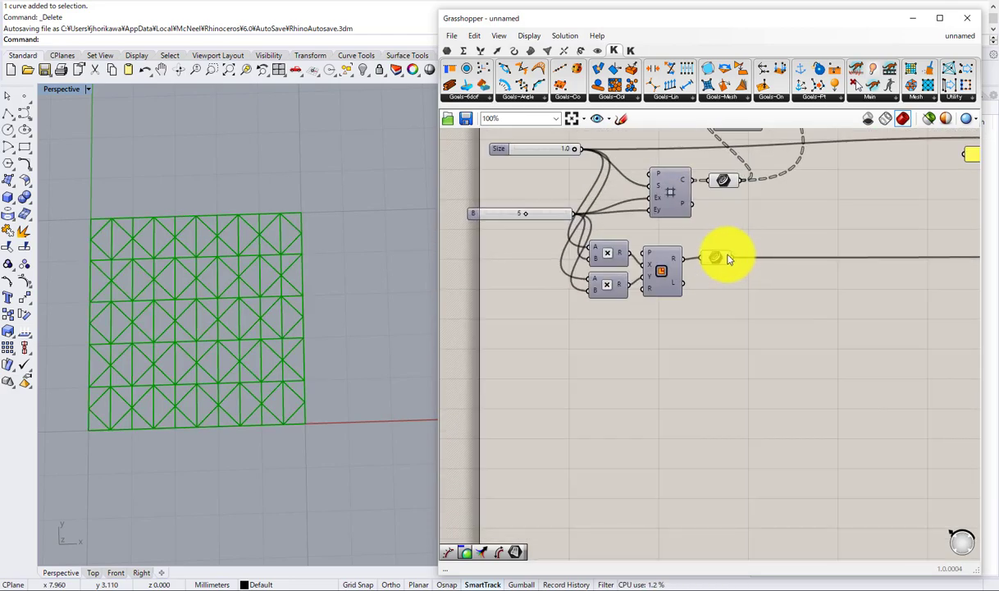
double_click(725, 293)
type("boundary")
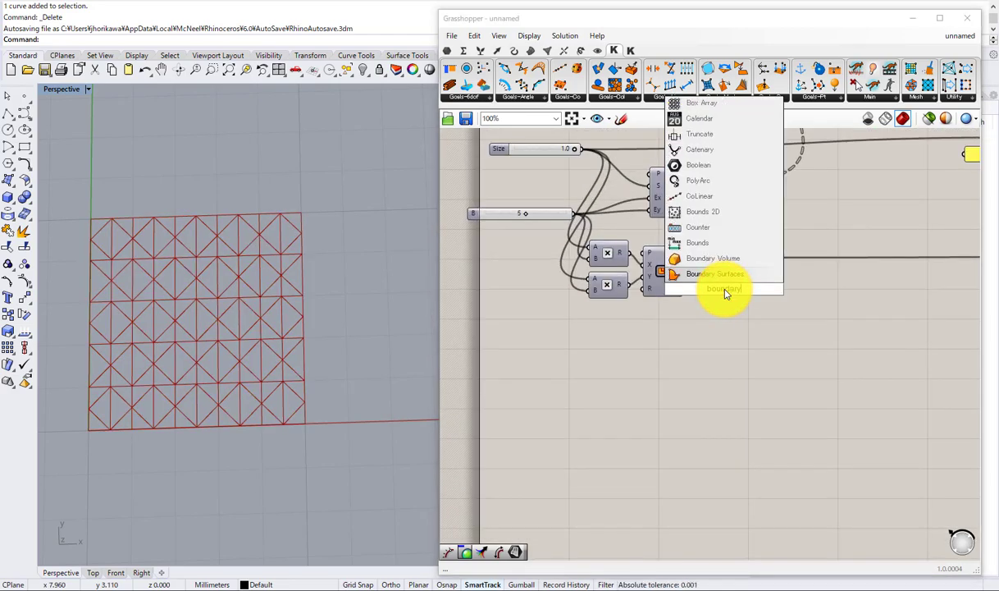
left_click(715, 276)
Step: Add a Curve parameter beside the relay on the rectangle's wire and connect the relay to it
scroll(853, 303, "down", 3)
right_click_drag(857, 304, 410, 325)
scroll(934, 300, "up", 3)
right_click_drag(938, 297, 725, 347)
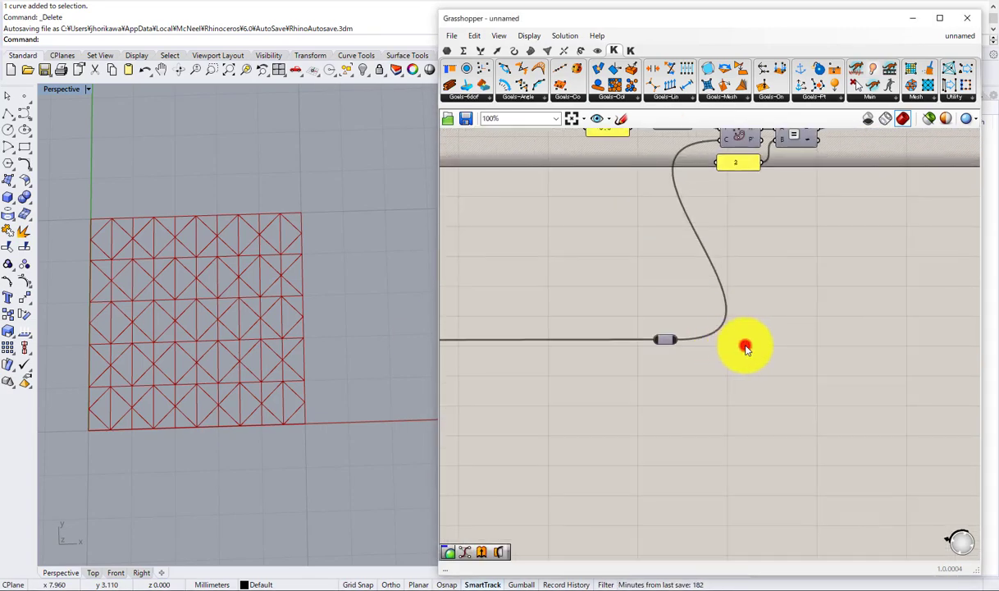
double_click(746, 346)
type("curve")
left_click(730, 334)
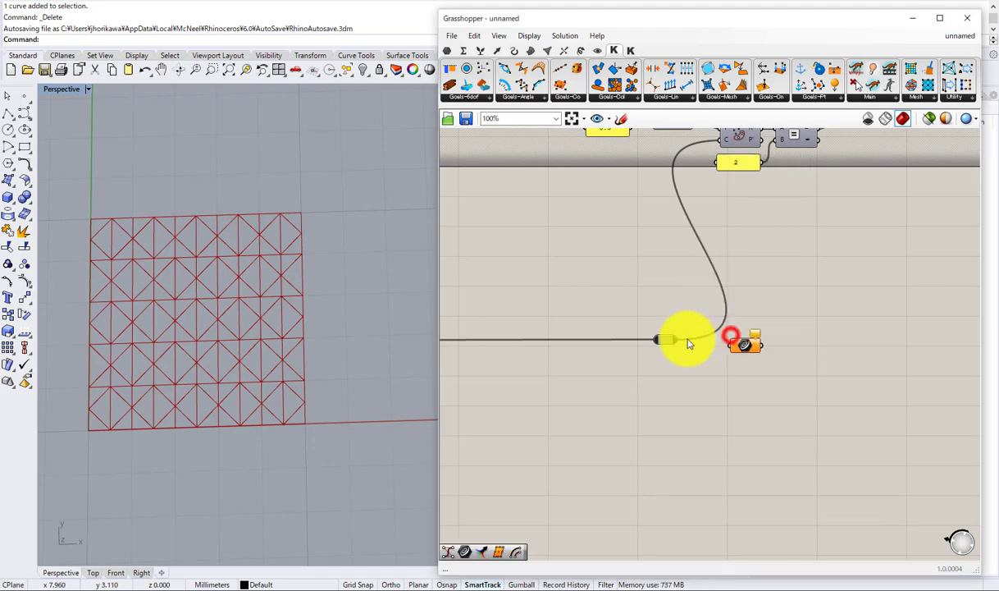
left_click_drag(678, 340, 789, 330)
Step: Move the Boundary Surfaces component from beside Rectangle to beside the new Curve parameter
scroll(789, 329, "down", 5)
right_click_drag(459, 398, 712, 315)
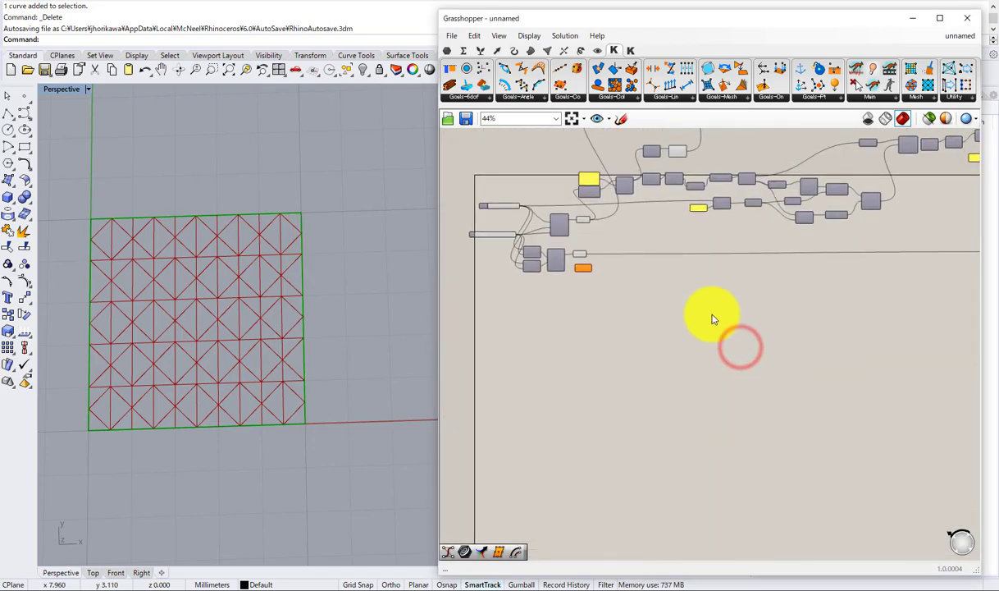
scroll(590, 279, "up", 1)
left_click_drag(580, 265, 803, 272)
scroll(579, 263, "down", 3)
Step: Connect the Curve parameter to Boundary Surfaces' E input and hide the Curve parameter's preview
scroll(885, 243, "up", 5)
scroll(752, 259, "up", 3)
middle_click(707, 278)
left_click(744, 239)
Step: Move the Boundary Surfaces component to just below Remove Duplicate Lines
scroll(869, 258, "down", 5)
right_click_drag(894, 251, 643, 369)
scroll(625, 382, "up", 3)
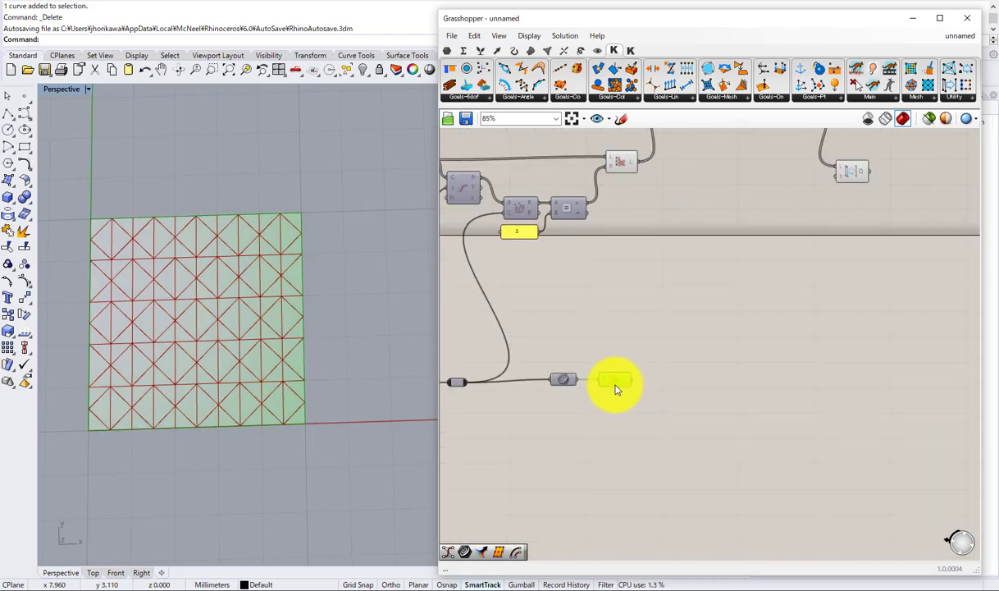
scroll(696, 402, "down", 4)
left_click_drag(614, 385, 798, 309)
scroll(775, 297, "up", 4)
scroll(746, 301, "up", 3)
Step: Add a Surface Split component and connect Boundary Surfaces' output to S and Remove Duplicate Lines' Q output to C
right_click_drag(759, 324, 670, 364)
double_click(765, 328)
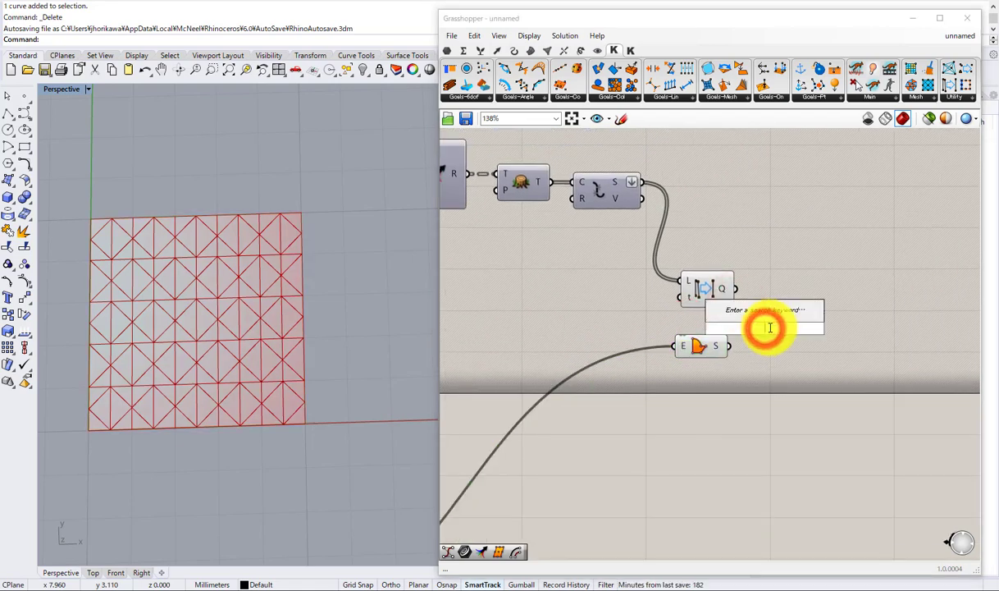
type("split surfa")
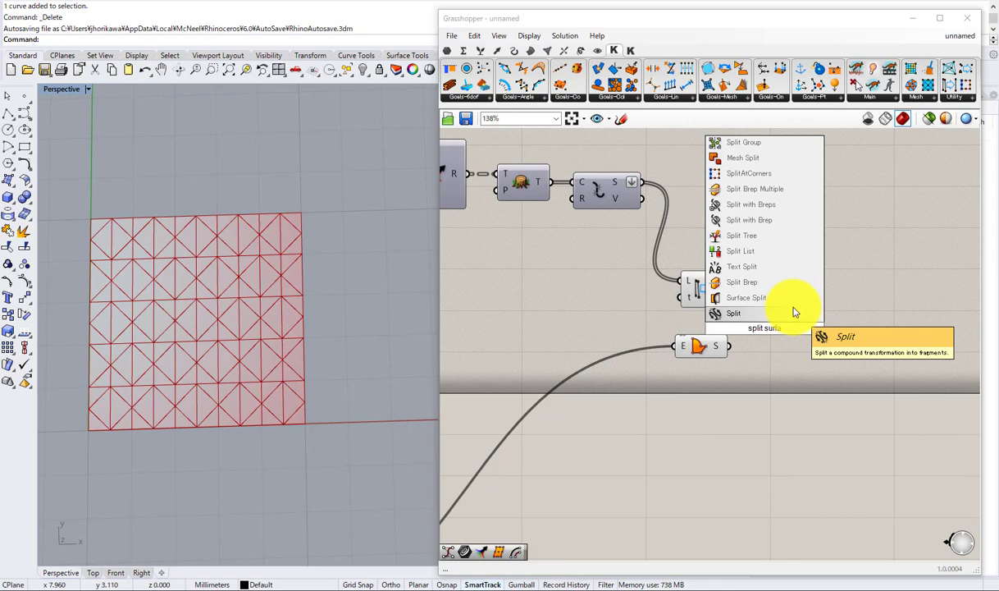
left_click(787, 297)
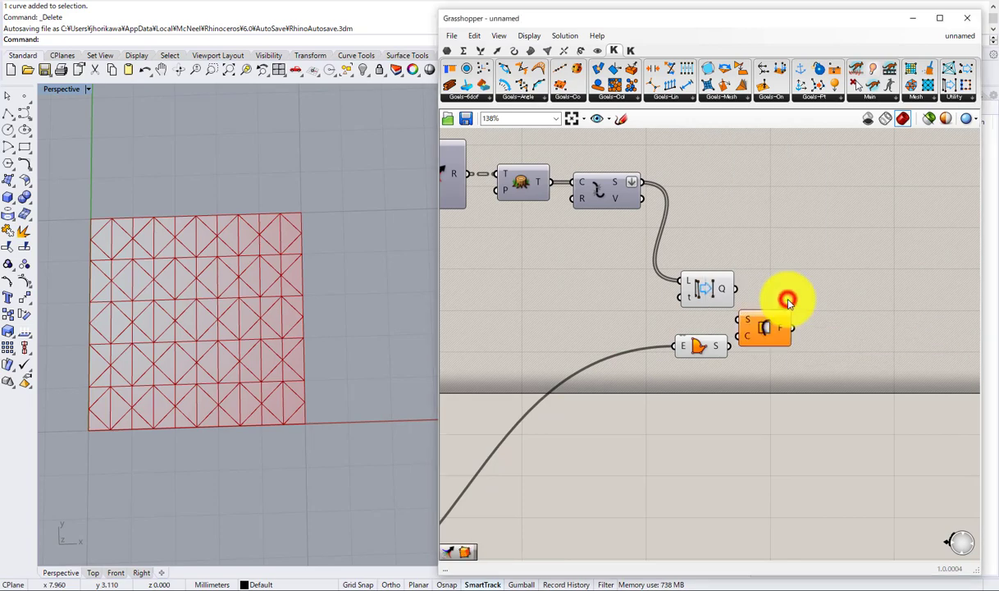
scroll(777, 308, "up", 3)
left_click_drag(753, 338, 790, 327)
left_click_drag(682, 380, 678, 389)
left_click_drag(692, 377, 749, 315)
left_click_drag(709, 282, 723, 331)
Step: Hide the previews of Remove Duplicate Lines and Boundary Surfaces
left_click_drag(705, 413, 633, 210)
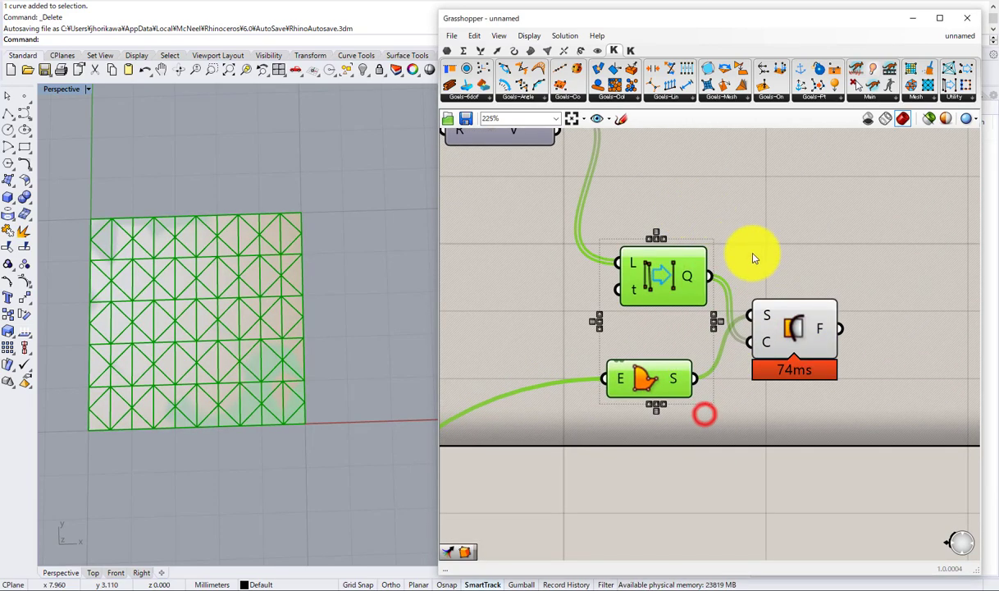
middle_click(668, 248)
left_click(703, 215)
Step: Add a Simple Mesh component and connect Surface Split's F output to its B input
right_click_drag(747, 258, 583, 285)
scroll(666, 345, "up", 2)
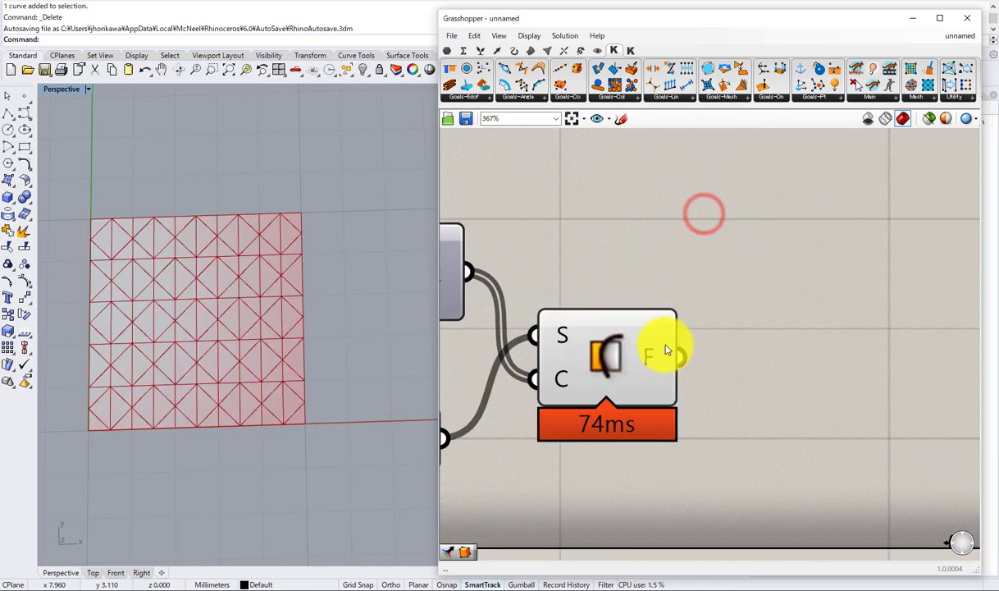
mouse_move(666, 354)
scroll(600, 315, "down", 1)
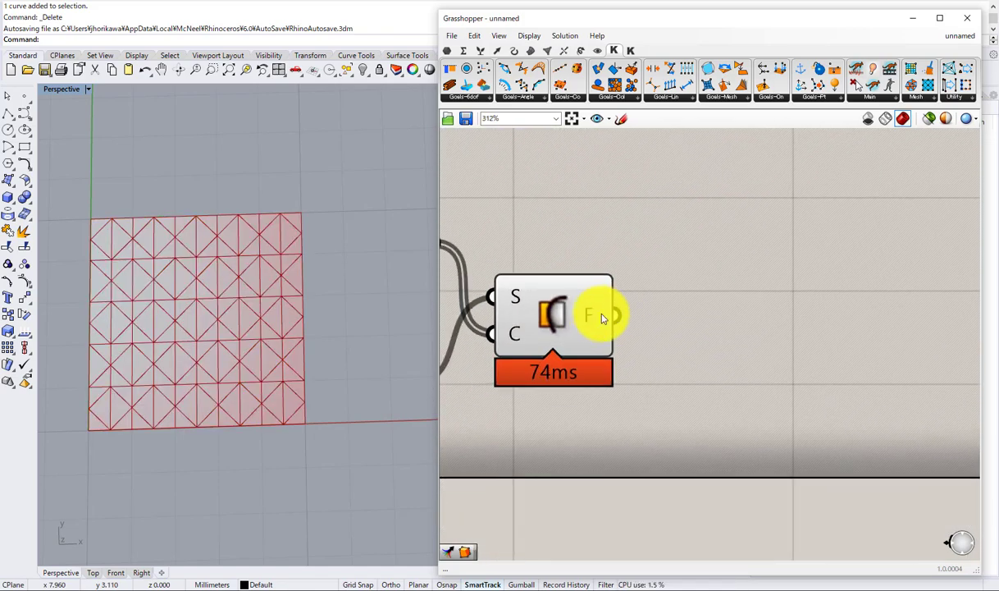
double_click(724, 306)
type("simp")
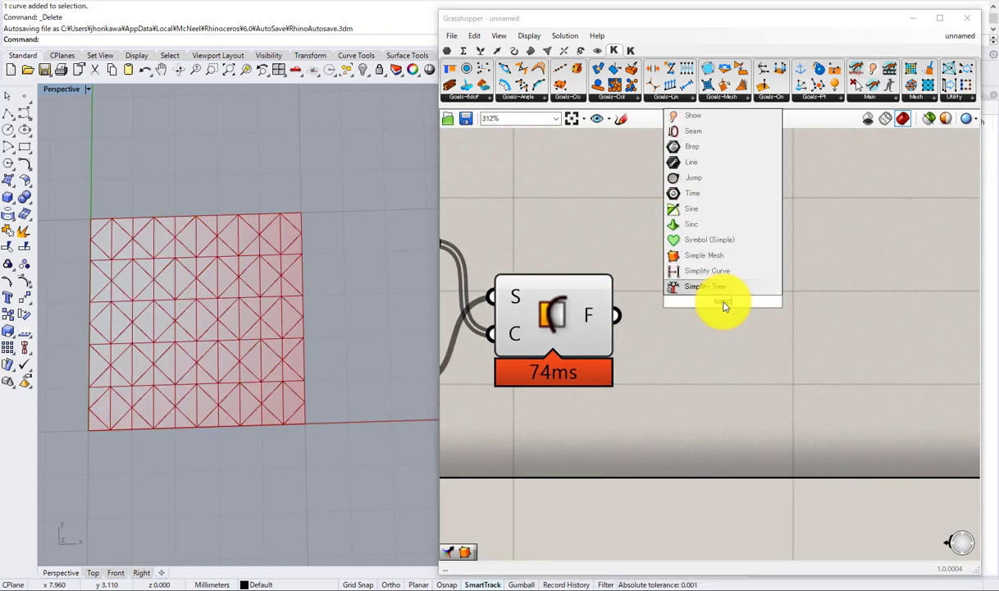
left_click(722, 256)
left_click_drag(599, 319, 710, 305)
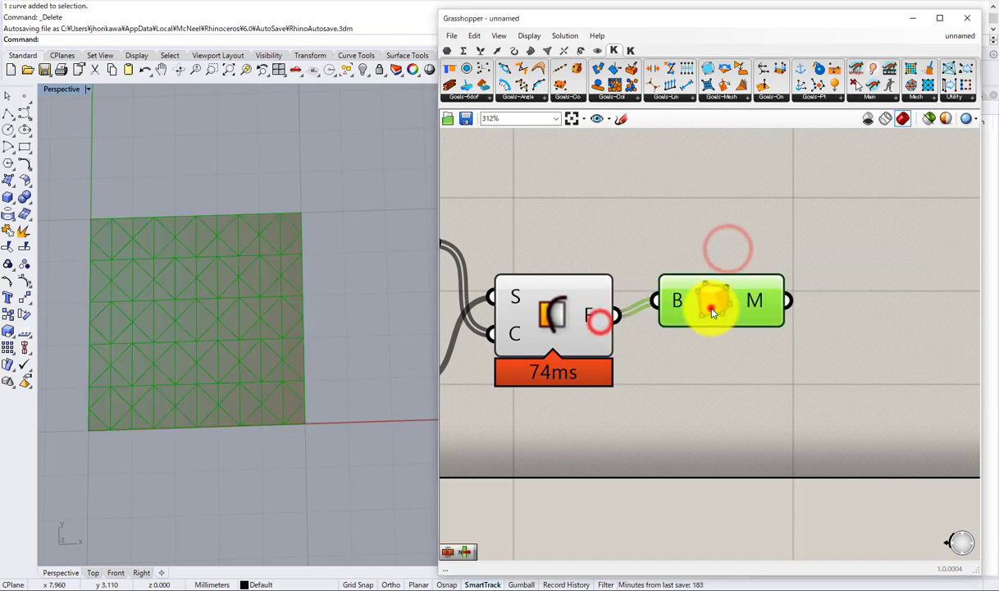
Step: Add a Mesh Join component and connect Simple Mesh's M output to its M input
scroll(631, 299, "down", 3)
right_click_drag(832, 288, 665, 303)
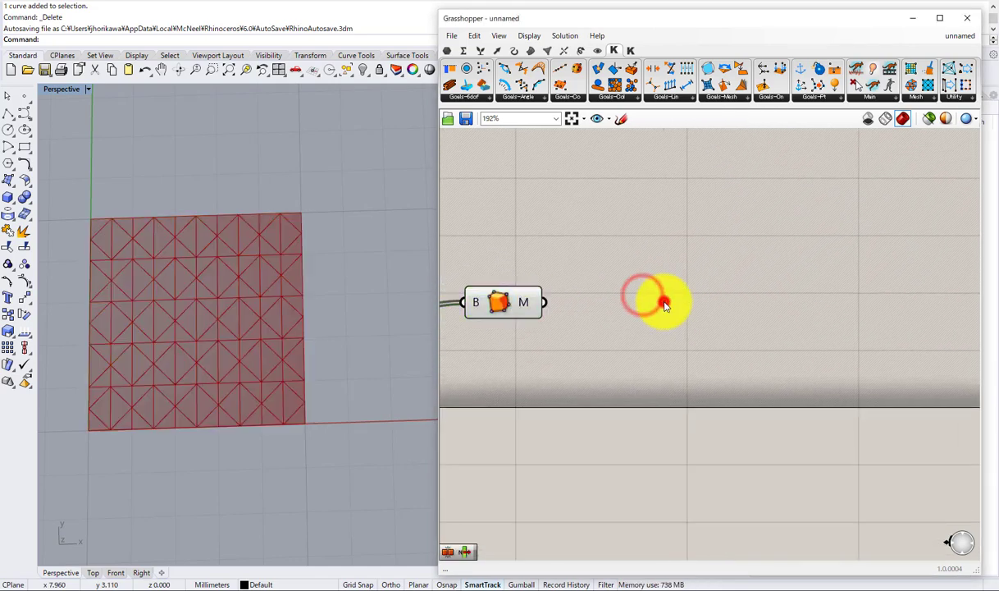
double_click(664, 303)
type("jo")
key("BackSpace")
key("BackSpace")
key("BackSpace")
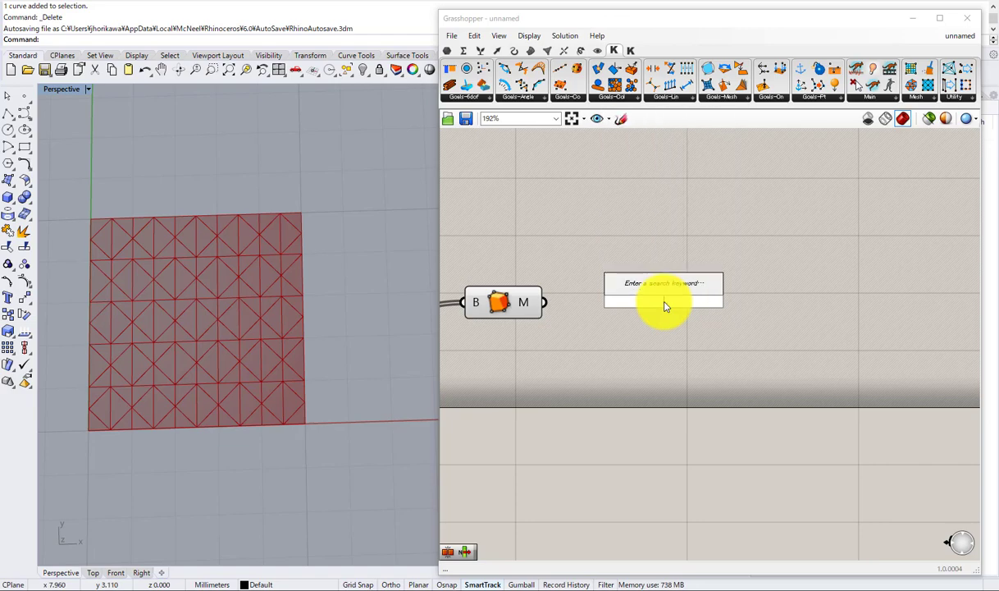
type("join")
left_click(640, 244)
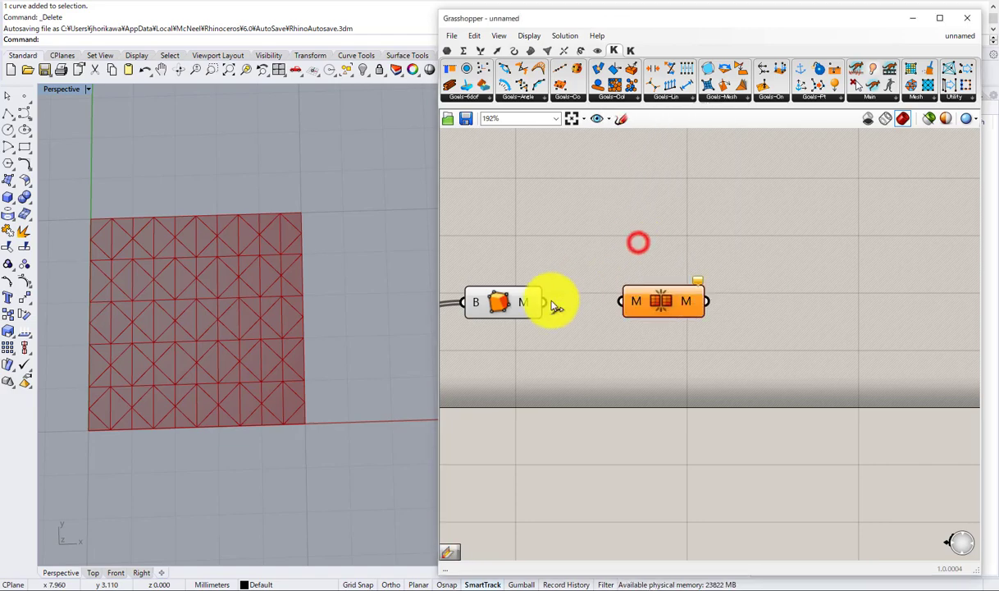
left_click_drag(543, 302, 621, 302)
Step: Hide the previews of Simple Mesh and Surface Split
left_click_drag(512, 311, 516, 317)
middle_click(515, 317)
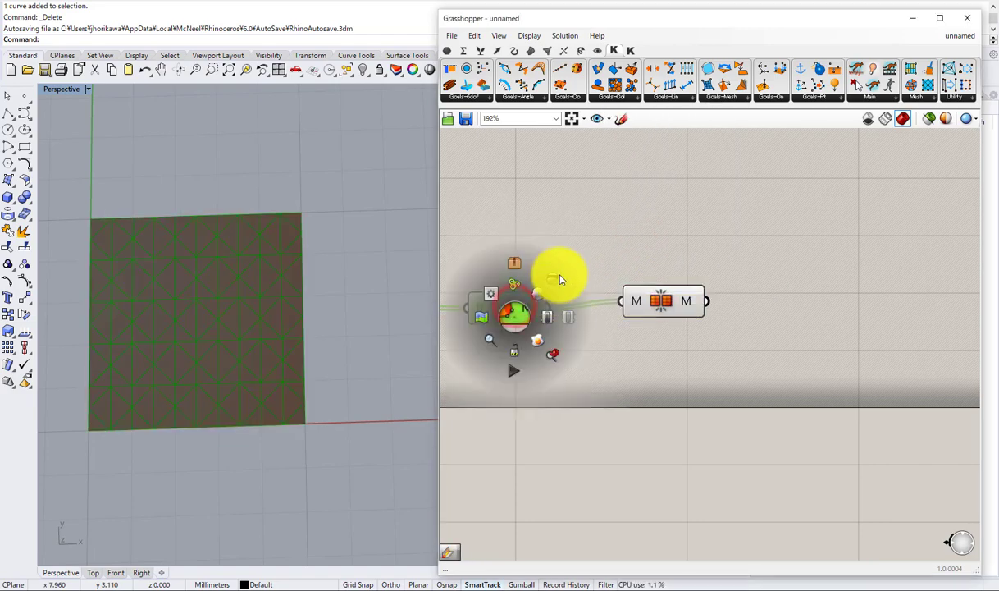
left_click(559, 277)
scroll(594, 232, "down", 4)
right_click_drag(594, 232, 661, 236)
left_click_drag(577, 299, 556, 256)
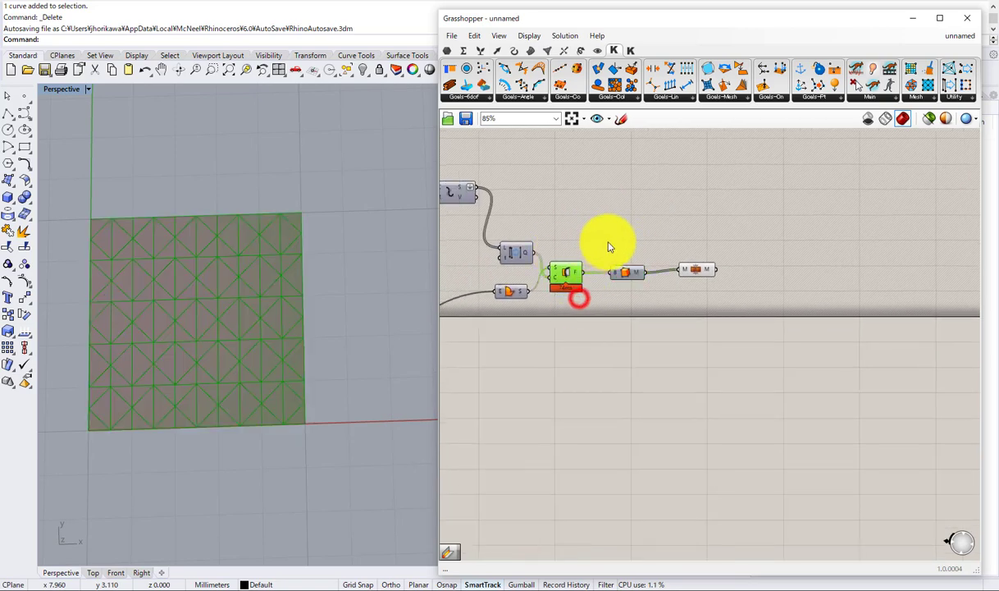
middle_click(603, 246)
left_click(639, 207)
scroll(619, 257, "up", 2)
scroll(628, 276, "up", 2)
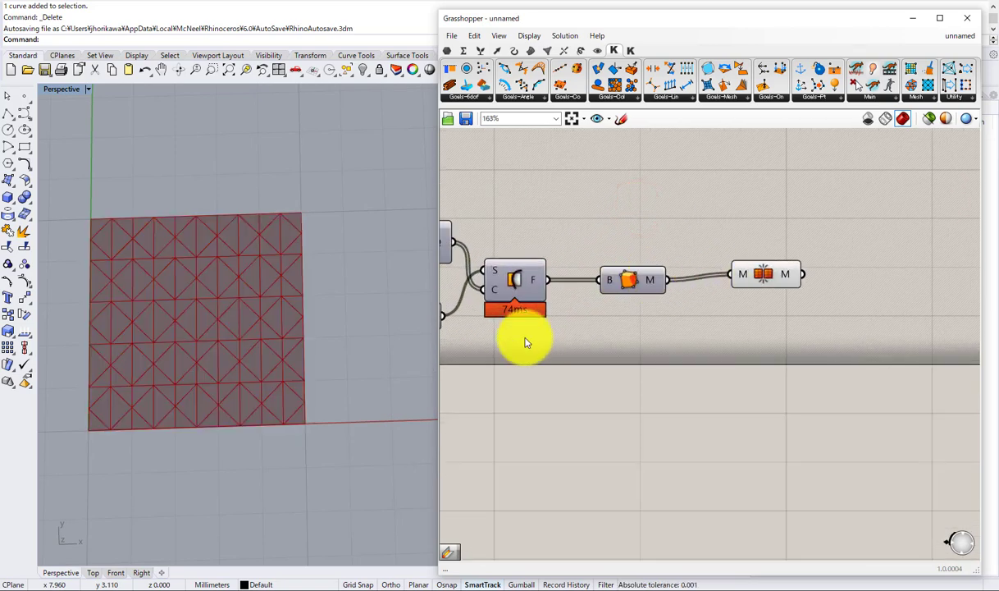
Step: Add Kangaroo's Solver component to the right of Mesh Join
left_click(870, 86)
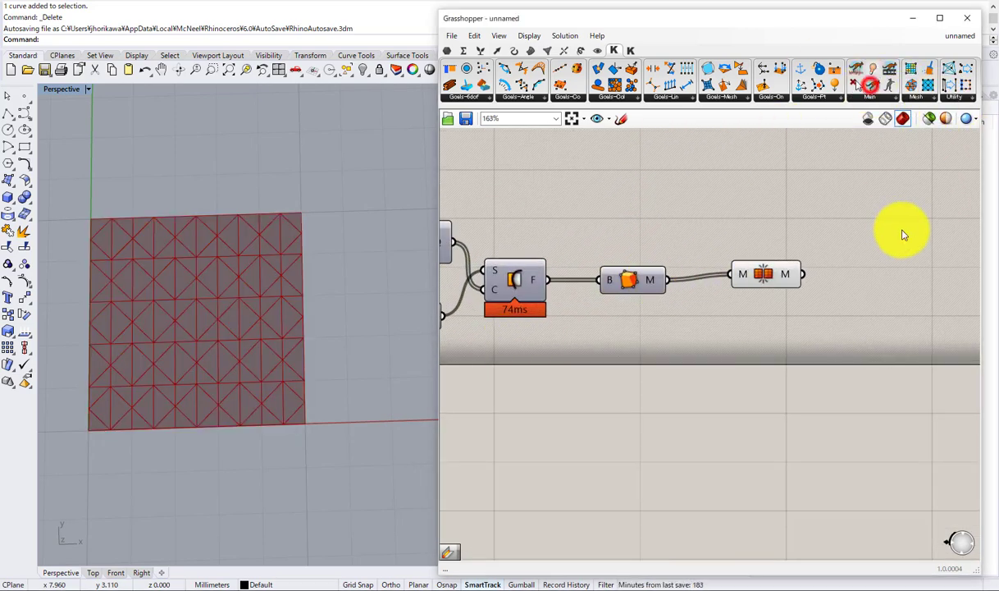
right_click_drag(903, 234, 527, 305)
left_click(526, 304)
left_click_drag(526, 305, 672, 277)
Step: Move the entire definition down on the canvas and level Mesh Join with Simple Mesh
scroll(716, 272, "down", 8)
scroll(845, 189, "down", 10)
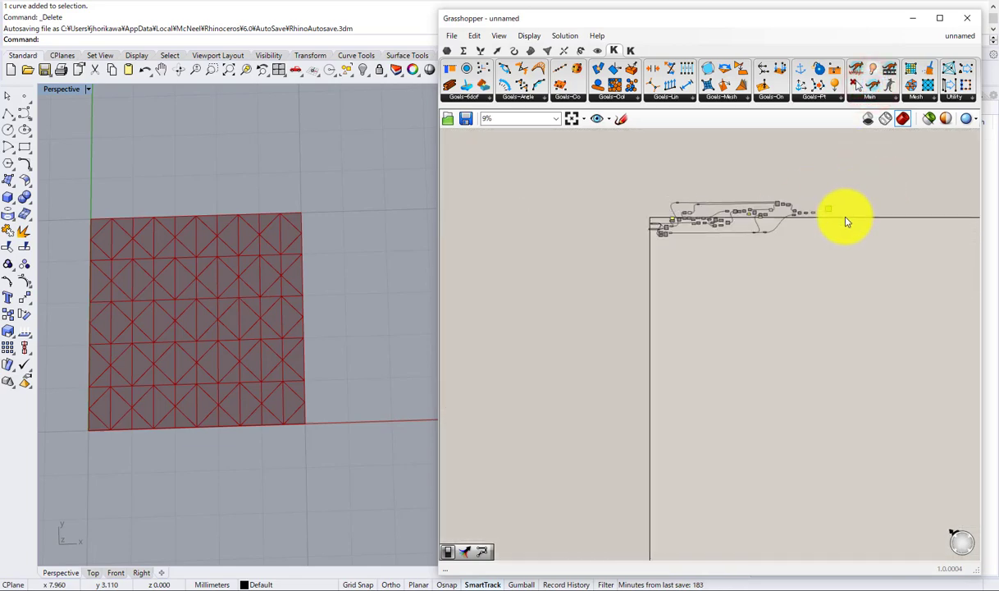
left_click_drag(856, 279, 627, 188)
scroll(725, 222, "up", 9)
left_click_drag(755, 213, 760, 326)
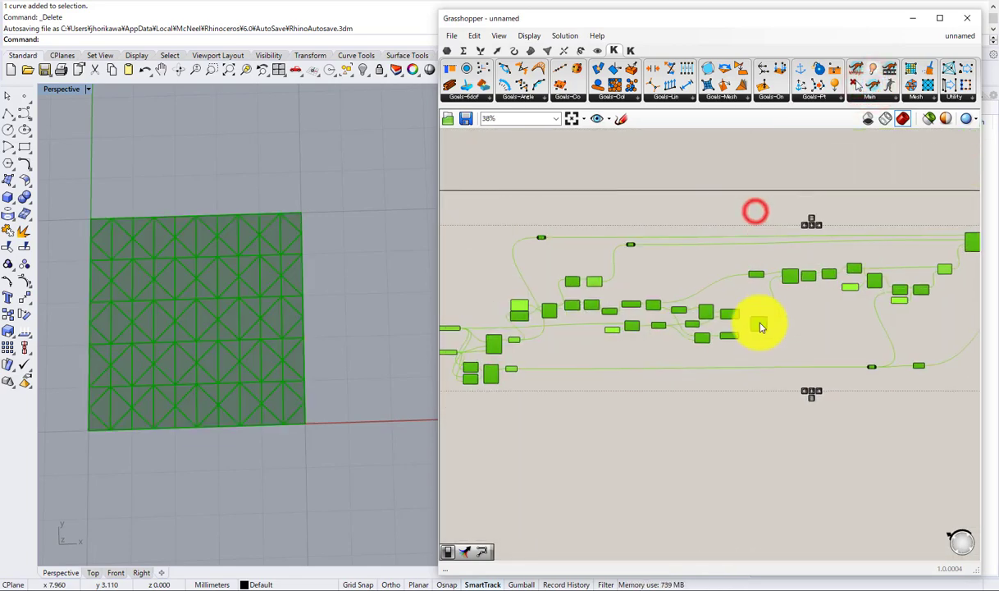
mouse_move(947, 309)
right_mouse_down()
mouse_move(743, 289)
mouse_move(518, 328)
right_mouse_up()
scroll(699, 315, "up", 7)
left_click(714, 329)
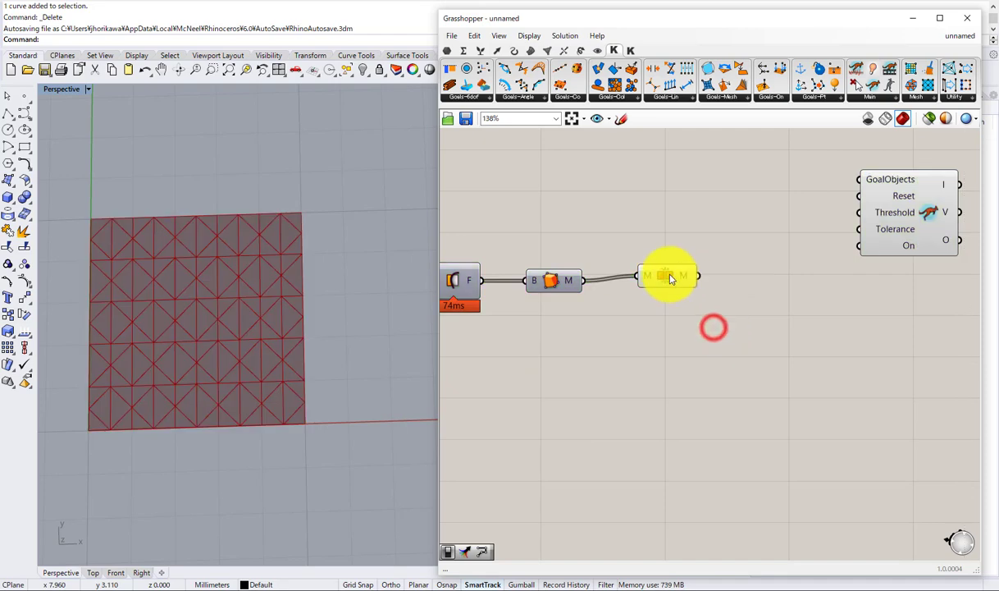
left_click_drag(669, 274, 672, 279)
left_click(671, 228)
Step: Add Kangaroo's Show component above Mesh Join and connect the joined mesh output to its G input
scroll(671, 228, "down", 4)
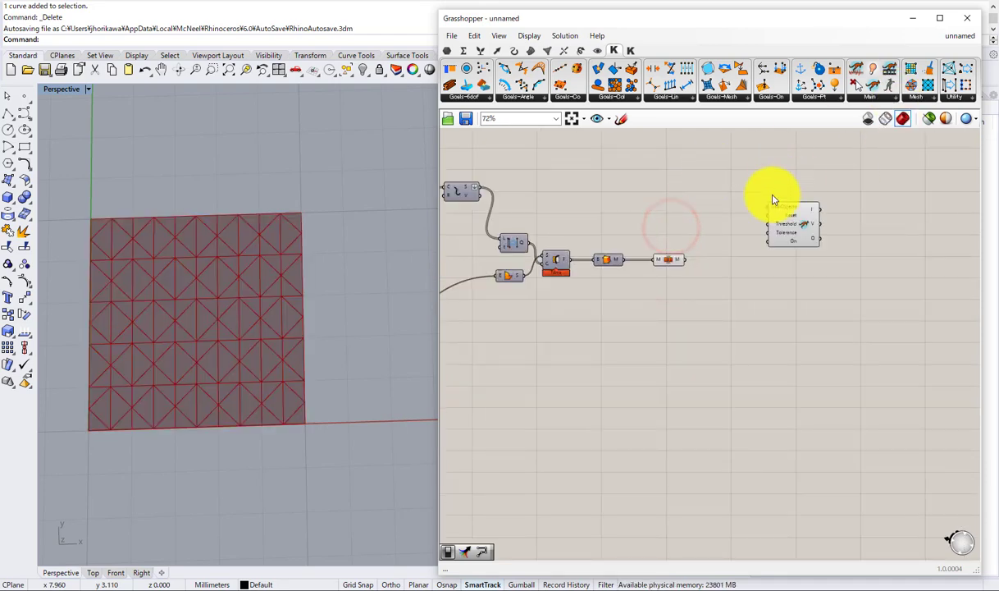
right_click_drag(770, 131, 768, 154)
scroll(757, 187, "up", 3)
left_click_drag(737, 199, 683, 243)
scroll(637, 314, "up", 3)
left_click_drag(631, 351, 673, 197)
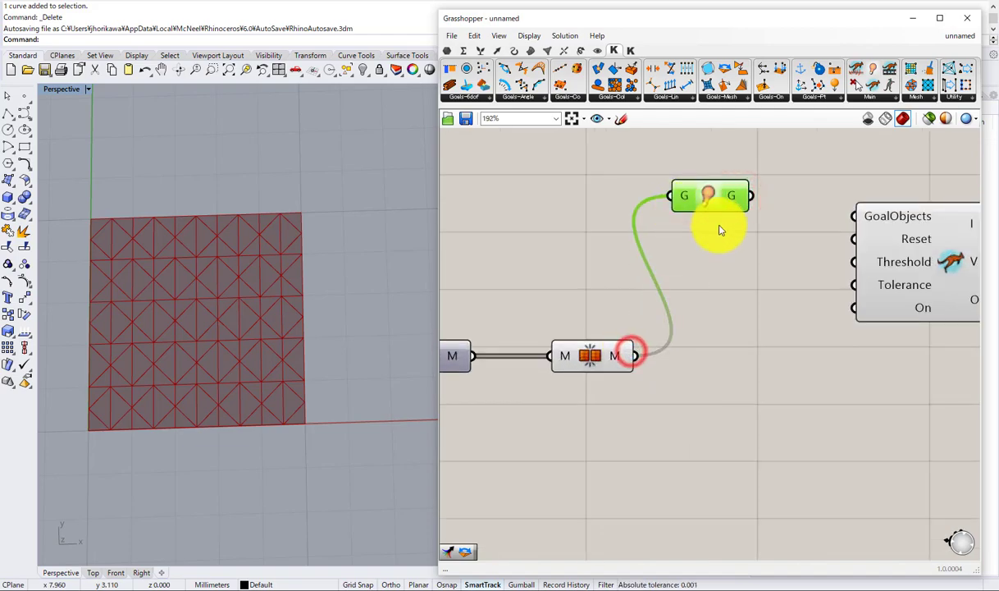
Step: Connect Show's G output to the Solver's GoalObjects input and move the Solver farther to the right
right_click_drag(718, 230, 663, 262)
left_click_drag(693, 233, 800, 249)
right_click_drag(848, 257, 740, 231)
left_click_drag(769, 232, 952, 201)
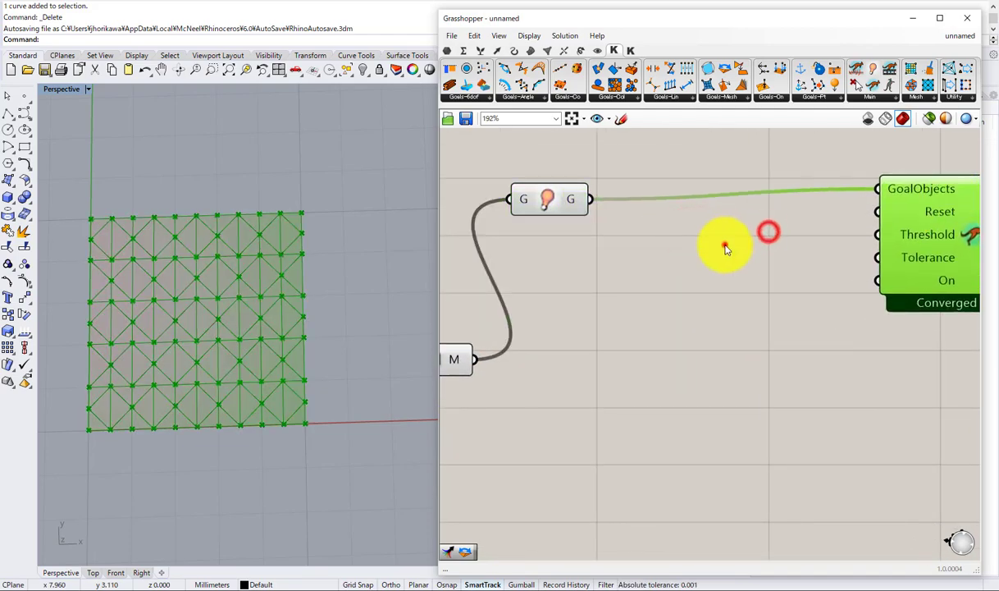
Step: Insert a Merge component between Show and the Solver's GoalObjects, with Show feeding its D1 input and D1 flattened
double_click(725, 246)
type("mer")
left_click(700, 235)
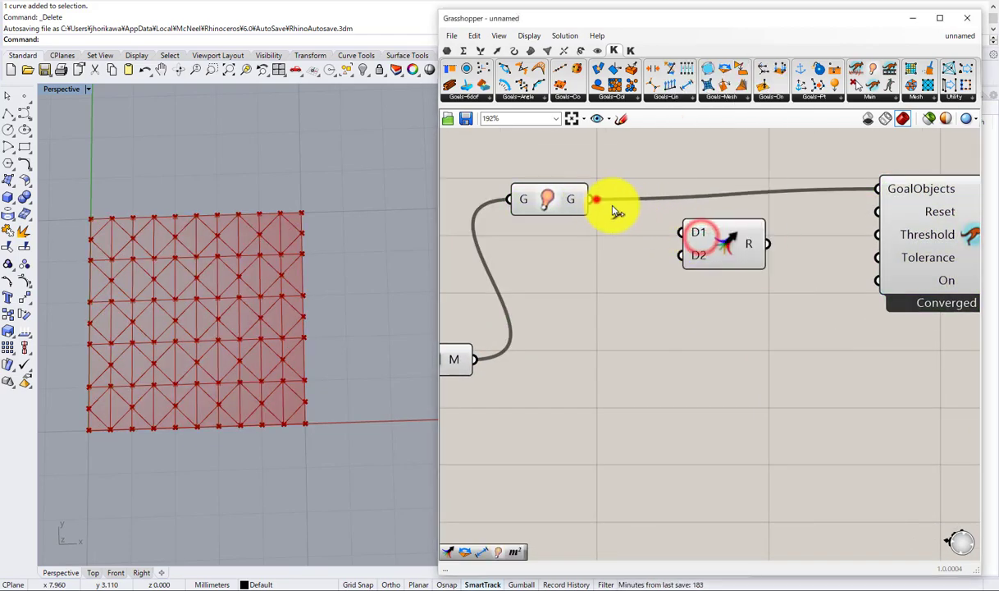
left_click_drag(596, 199, 688, 233)
right_click(693, 231)
left_click(711, 321)
left_click_drag(762, 246, 874, 191)
scroll(737, 228, "down", 5)
left_click_drag(686, 251, 750, 218)
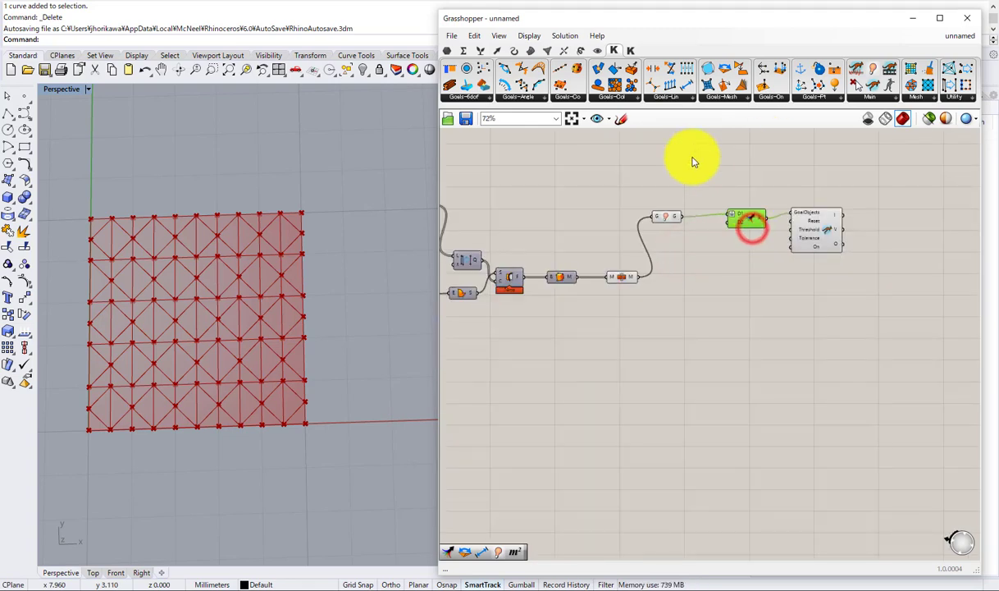
left_click_drag(733, 314, 718, 312)
scroll(724, 307, "up", 8)
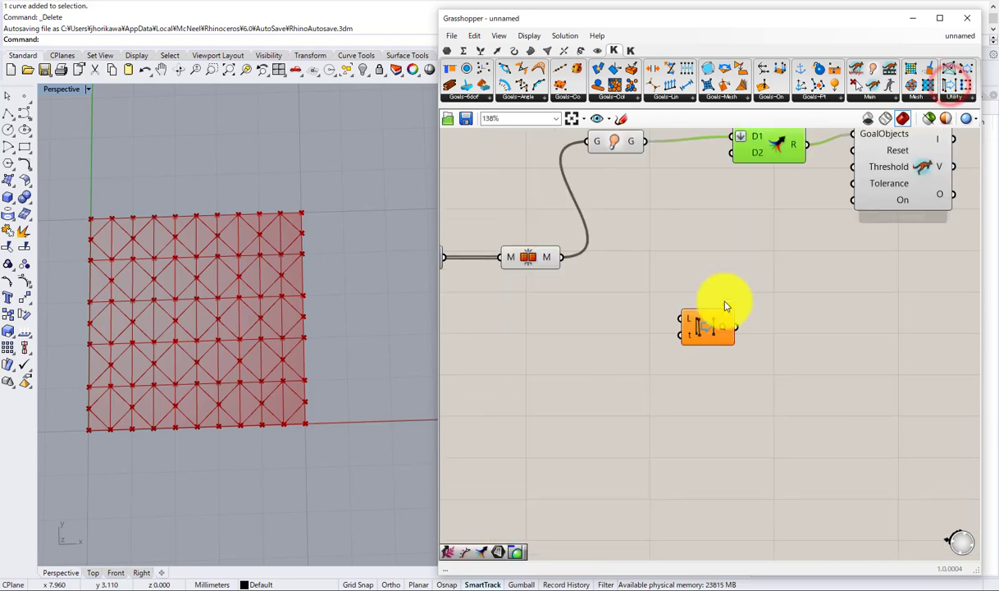
scroll(698, 338, "down", 4)
left_click(698, 337)
key("Delete")
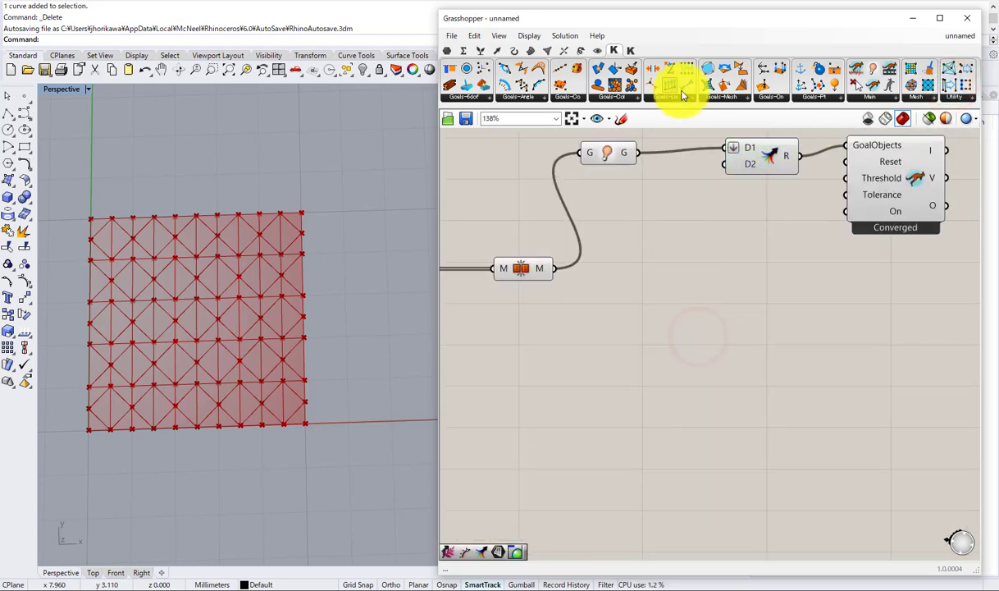
Step: Add Kangaroo's Length (Line) goal component and place it just below Merge
left_click_drag(685, 86, 696, 209)
scroll(699, 147, "up", 2)
left_click_drag(708, 310, 804, 310)
scroll(801, 310, "down", 5)
scroll(663, 348, "up", 3)
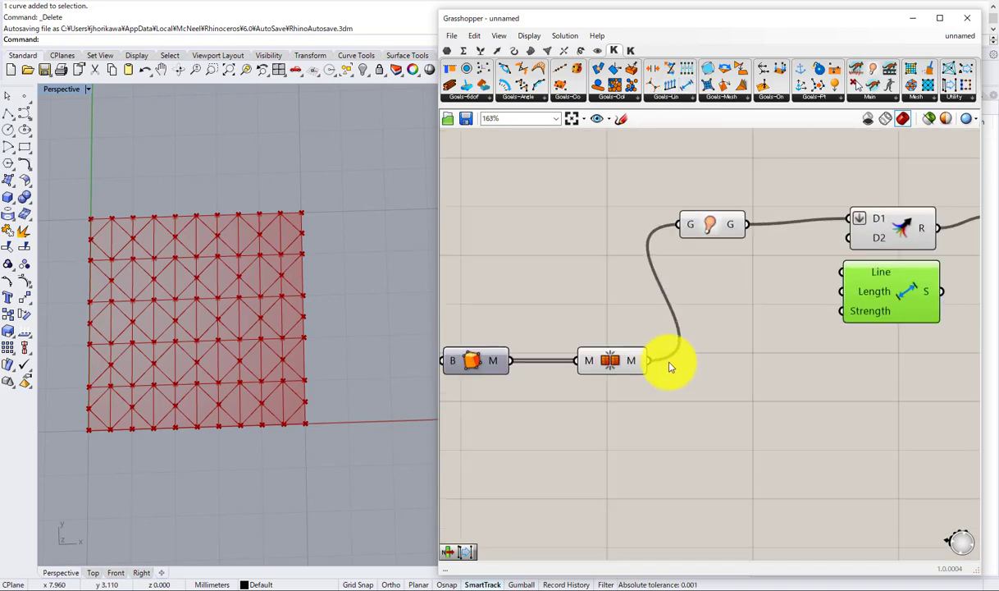
scroll(668, 367, "down", 1)
double_click(647, 374)
type("we")
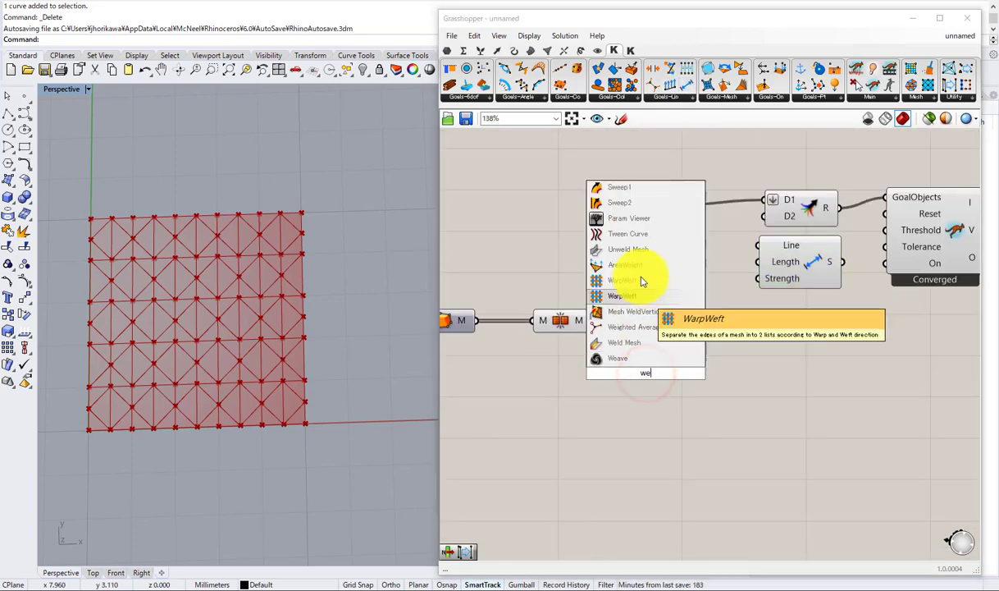
double_click(631, 387)
type("d")
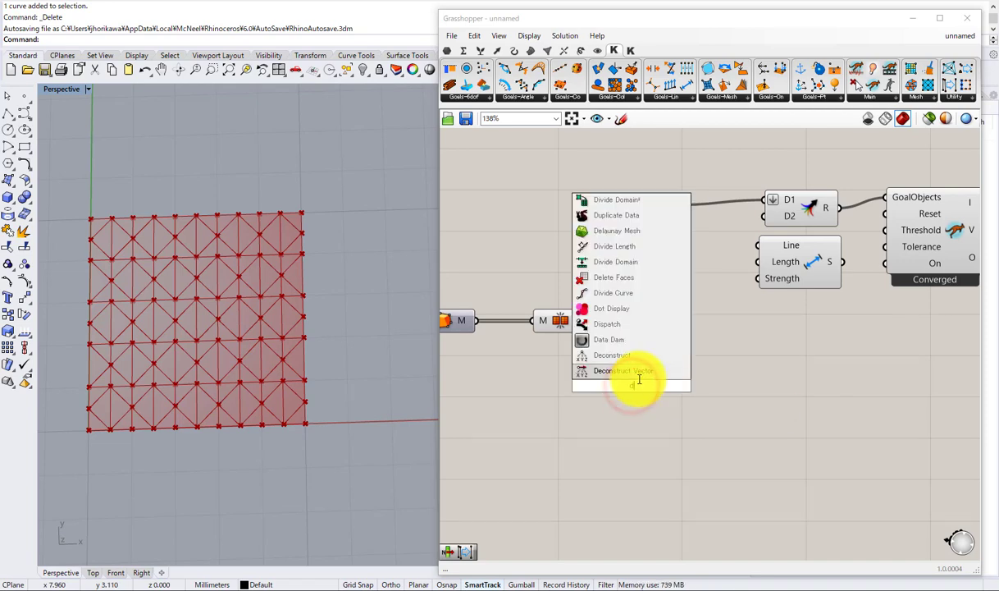
type(": _De")
key("BackSpace")
key("BackSpace")
type("edg")
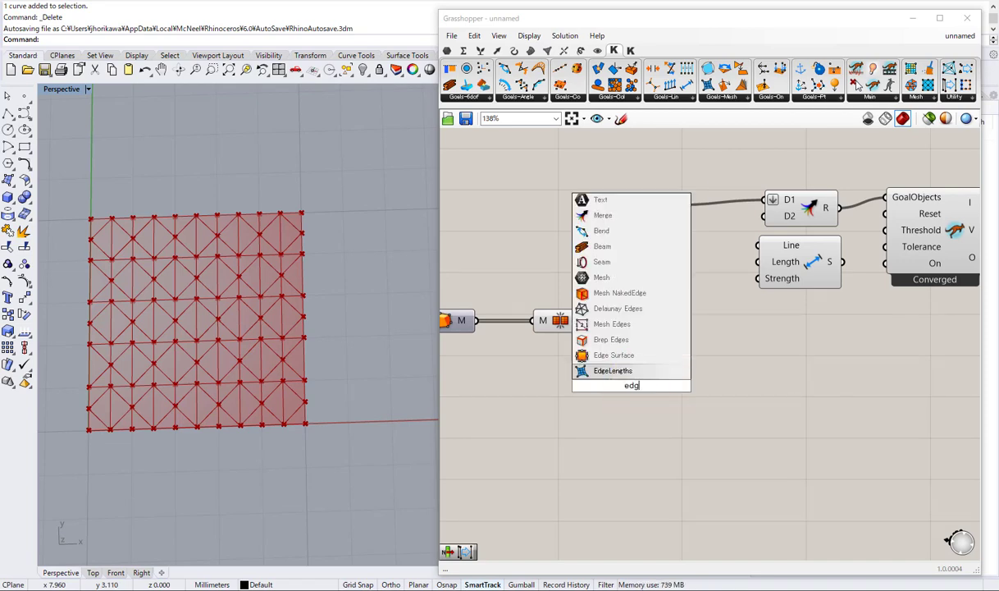
key("Escape")
Step: Add a Mesh Edges component and connect Mesh Join's output to its M input
double_click(654, 334)
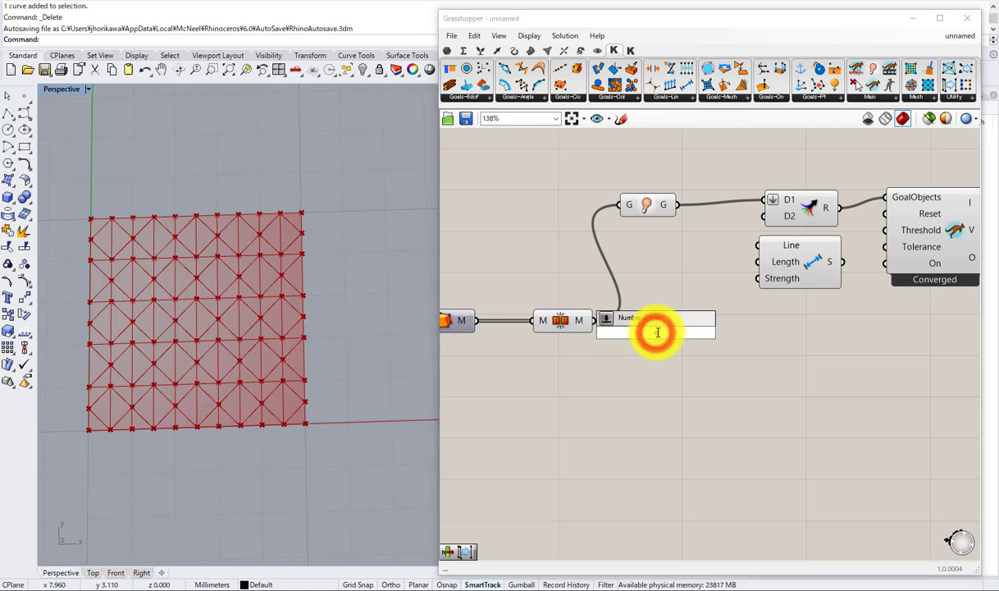
type("edge")
left_click(645, 269)
scroll(607, 305, "up", 2)
left_click_drag(580, 325, 633, 345)
left_click(670, 346)
Step: Merge the E1 and E2 edges in a new Merge component and feed its result into the Length (Line) goal's Line and Length inputs
double_click(802, 348)
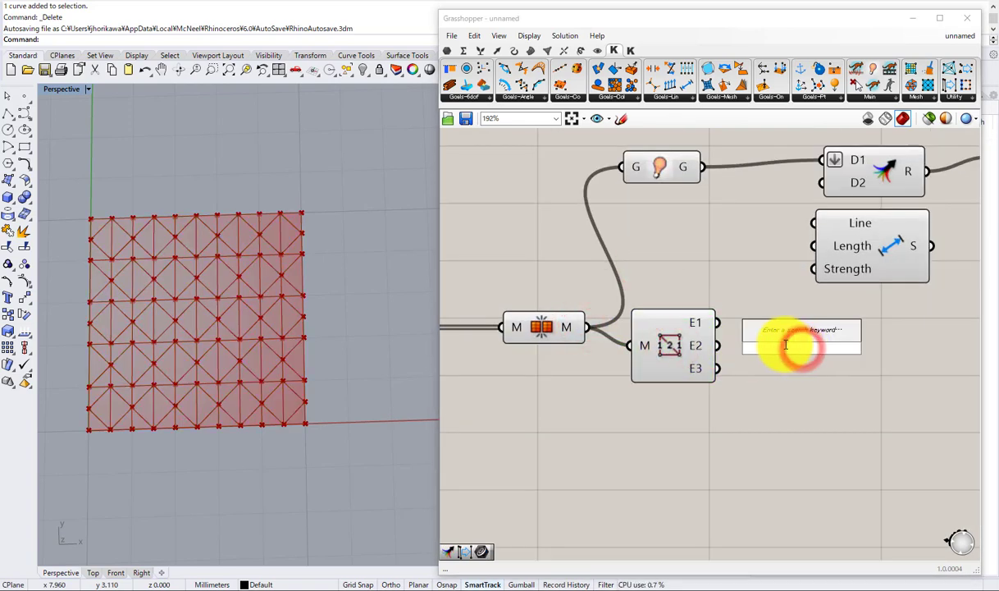
type("mer")
left_click(750, 335)
left_click_drag(698, 354, 756, 360)
right_click_drag(803, 352, 696, 364)
left_click_drag(695, 374, 709, 257)
Step: Move the Solver and the Merge feeding its GoalObjects farther to the right
right_click_drag(842, 271, 676, 284)
scroll(823, 275, "down", 3)
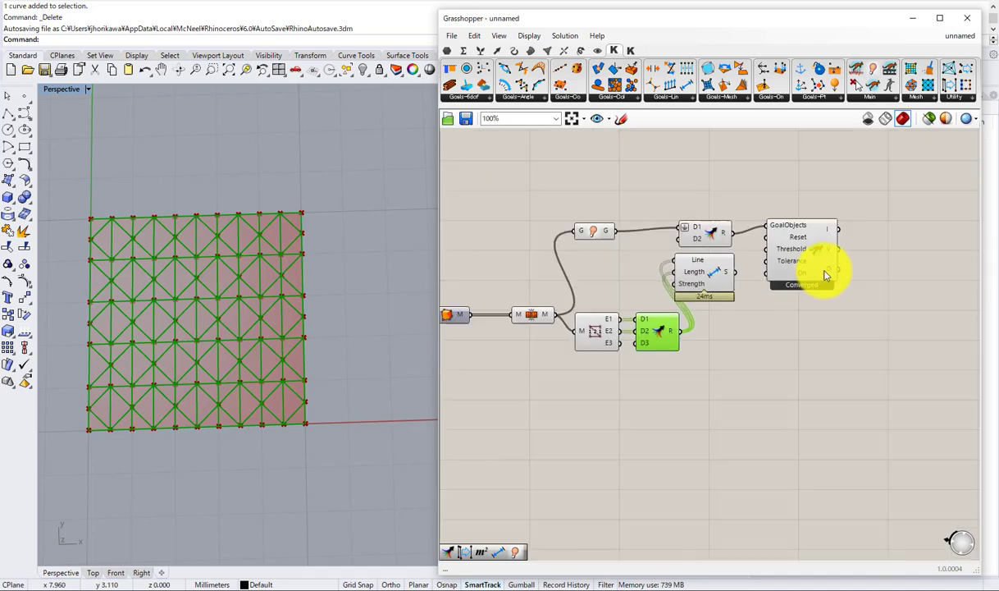
left_click_drag(787, 251, 945, 239)
left_click_drag(698, 236, 861, 216)
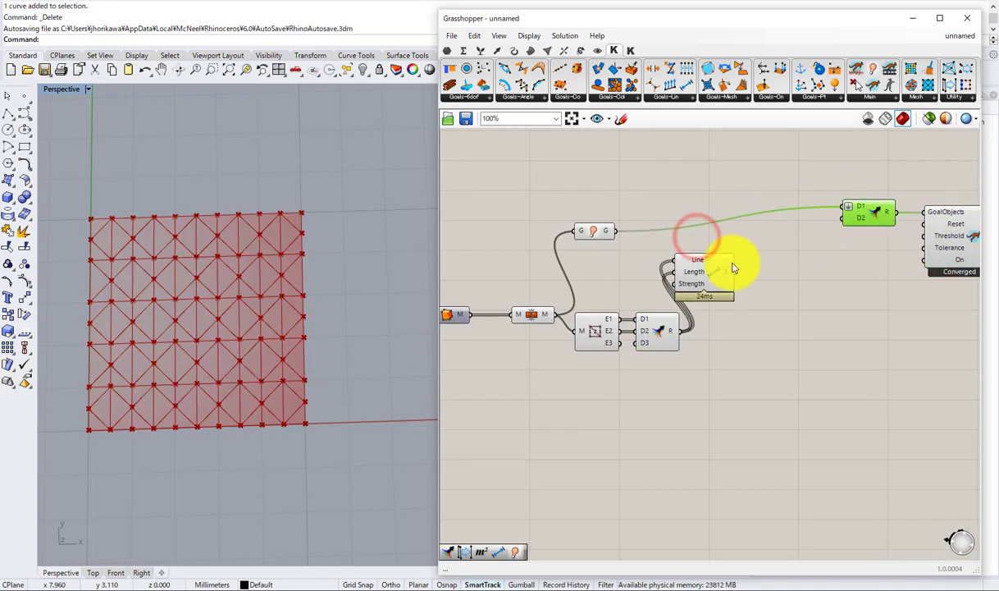
Step: Connect the Length (Line) goal's S output to the goals Merge's D2 input and flatten D2
scroll(734, 267, "up", 2)
left_click_drag(733, 271, 829, 226)
left_click_drag(897, 201, 898, 201)
right_click(910, 196)
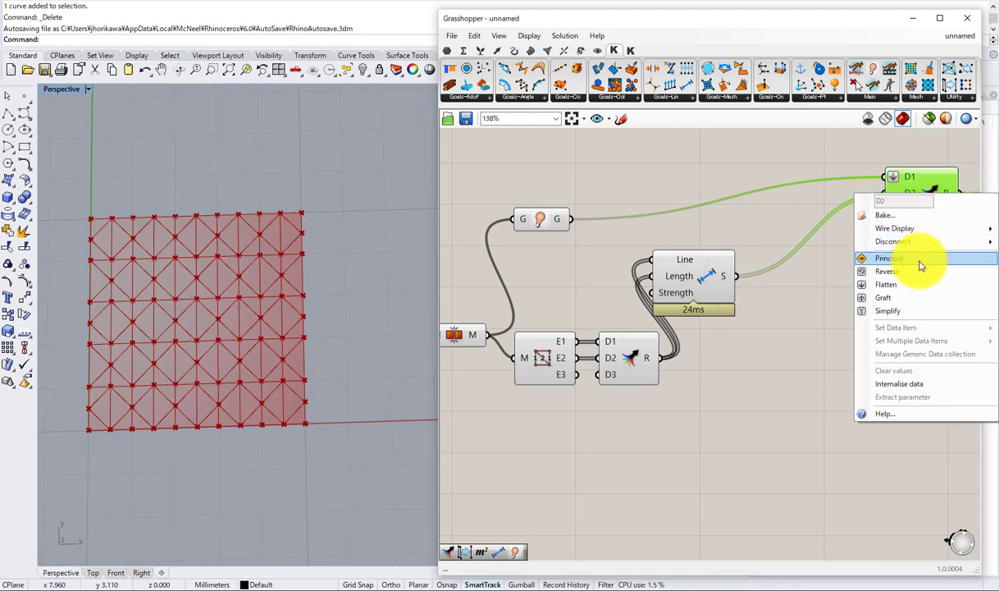
left_click(912, 280)
Step: Move Show and the Length (Line) goal closer to the goals Merge, with Show placed above
left_click_drag(707, 284, 748, 271)
left_click_drag(538, 220, 757, 202)
left_click_drag(737, 259, 764, 250)
left_click_drag(768, 206, 801, 161)
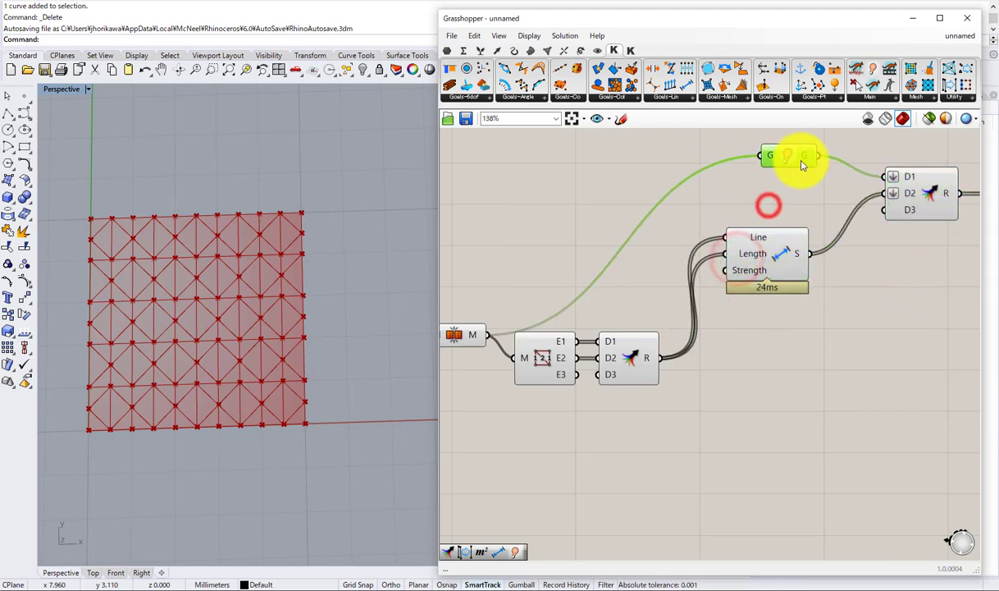
left_click_drag(776, 250, 786, 215)
Step: Move Mesh Edges and its Merge up beside the Length (Line) goal, and align Mesh Join level with Show
right_click_drag(652, 326, 689, 286)
left_click_drag(671, 376, 623, 252)
right_click_drag(618, 299, 598, 405)
left_click_drag(659, 359, 666, 298)
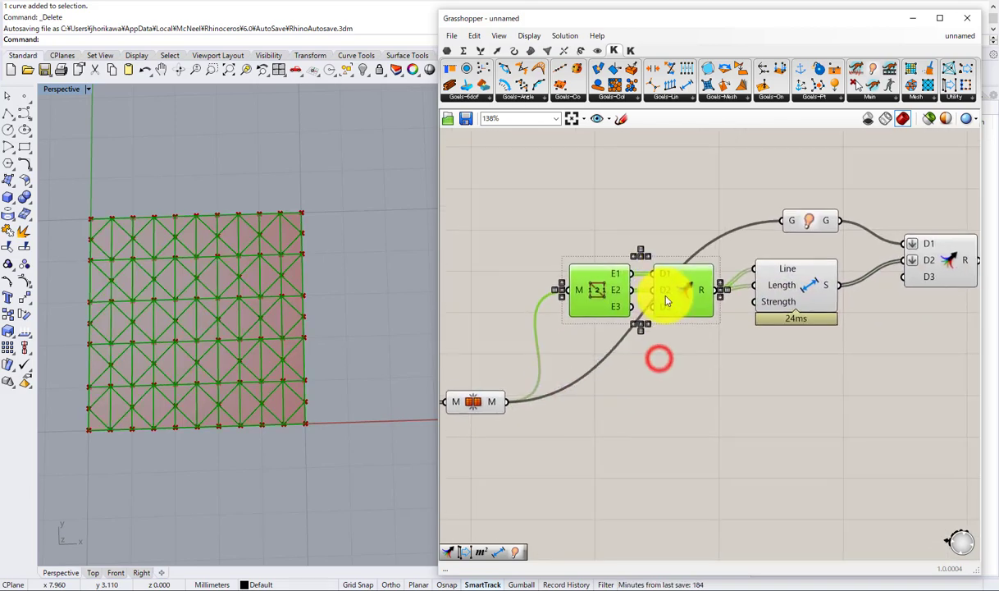
right_click_drag(646, 333, 700, 323)
left_click_drag(541, 392, 550, 213)
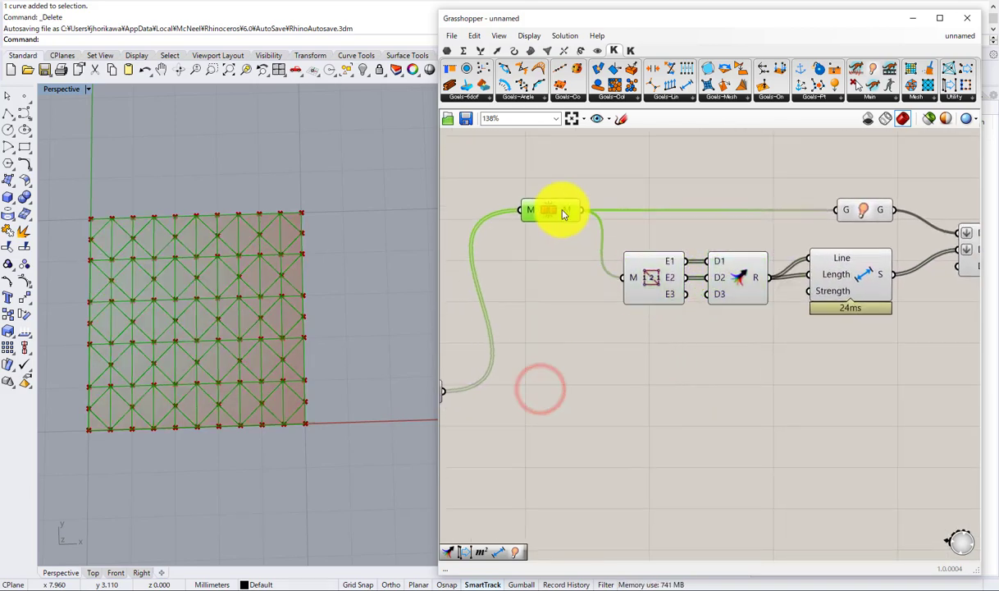
Step: Fine-tune the positions of the edge components, the Length (Line) goal and the goals Merge
left_click(553, 285)
scroll(583, 277, "down", 4)
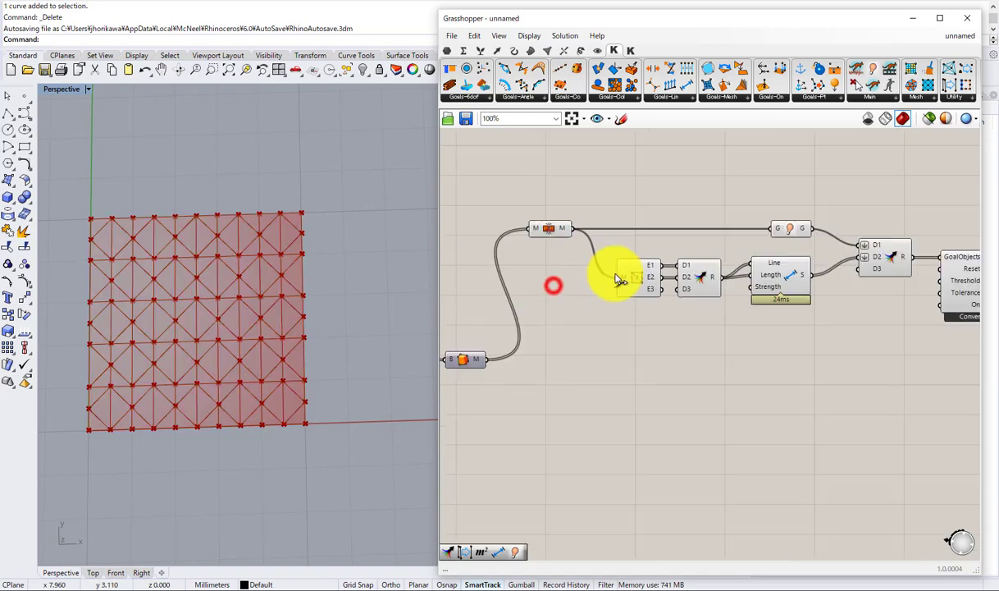
scroll(693, 276, "up", 2)
left_click_drag(726, 334, 594, 279)
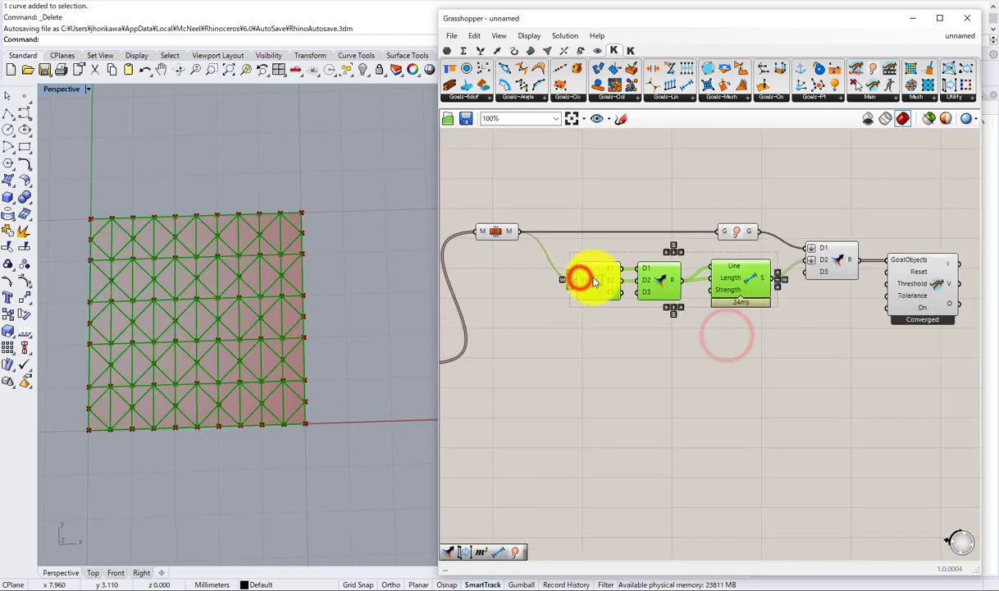
left_click(653, 327)
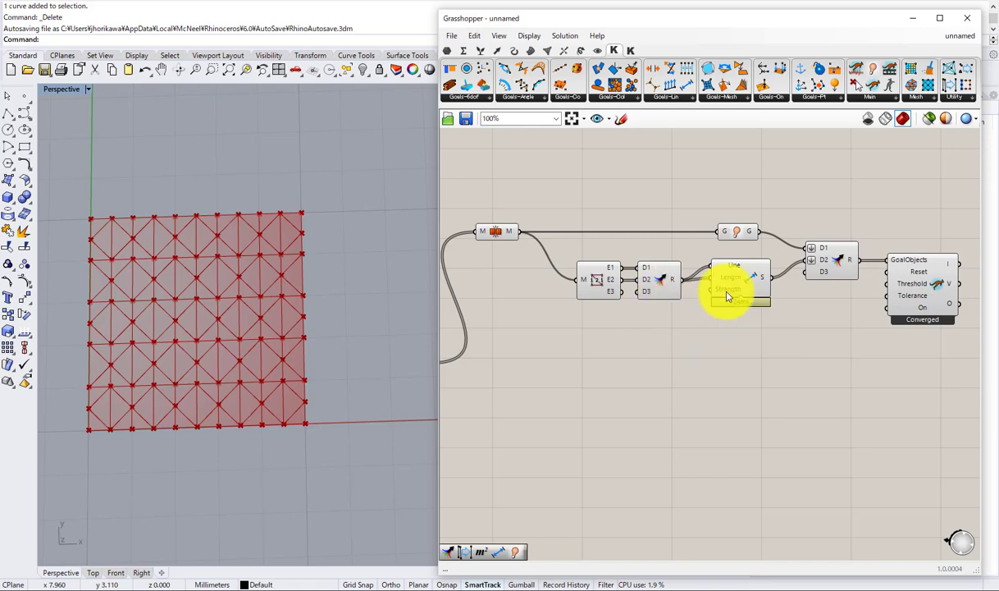
scroll(762, 275, "up", 1)
left_click_drag(825, 253, 815, 250)
left_click_drag(751, 268, 740, 271)
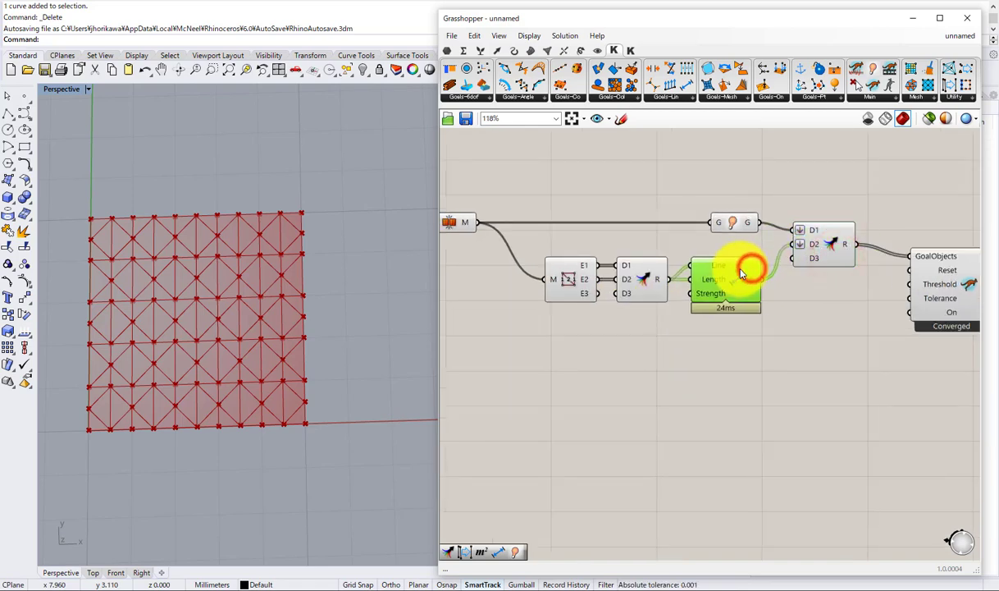
left_click(799, 297)
right_click_drag(816, 304, 716, 311)
scroll(714, 282, "up", 1)
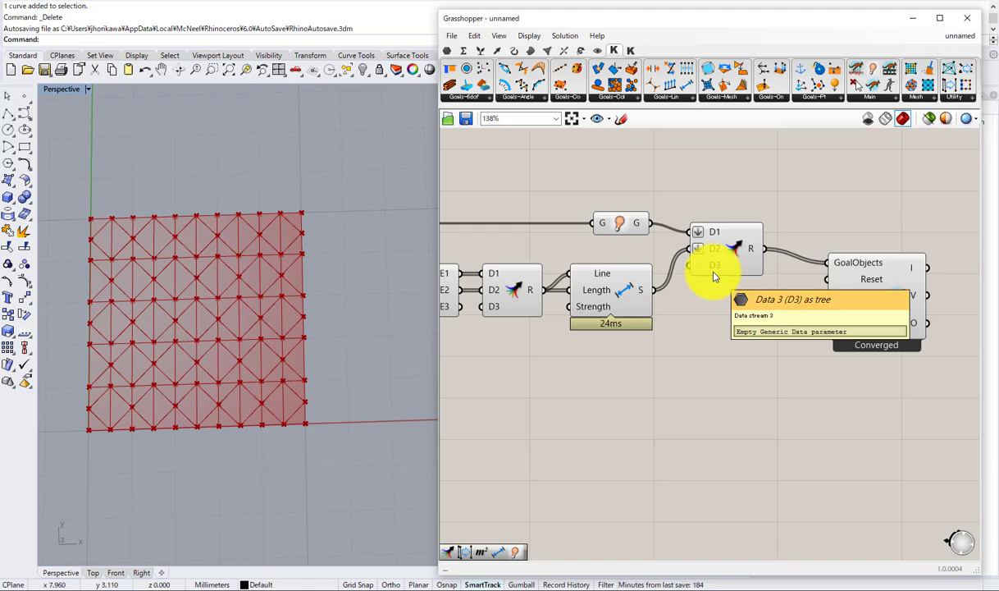
Step: Turn off the preview of the Mesh Join component
scroll(714, 276, "down", 7)
right_click_drag(632, 288, 700, 283)
scroll(654, 273, "up", 3)
left_click(630, 245)
middle_click(629, 243)
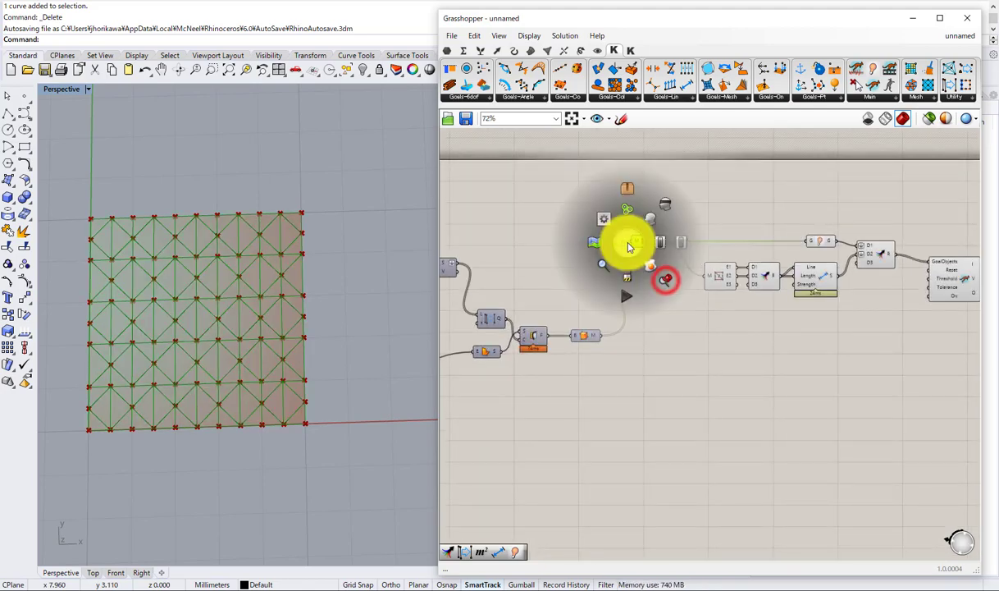
left_click(663, 211)
left_click(671, 211)
Step: Add a List Item component beside the Solver and connect the Solver's O output to its L input
right_click_drag(691, 245, 586, 239)
scroll(722, 279, "up", 2)
right_click_drag(722, 280, 448, 264)
double_click(754, 315)
type("item")
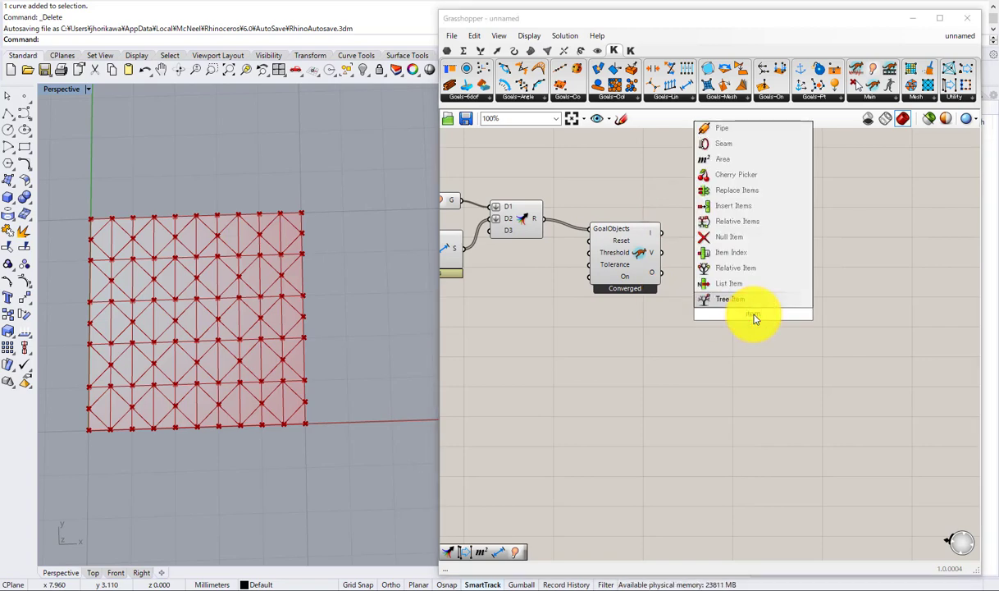
left_click(713, 283)
left_click_drag(661, 272, 747, 288)
Step: Turn off the preview of the Solver component
left_click_drag(691, 317, 644, 264)
middle_click(645, 259)
left_click(684, 232)
left_click(716, 222)
Step: Add a Boolean Toggle below the Solver, connect it to the On input and set it to True
right_click_drag(541, 336, 612, 348)
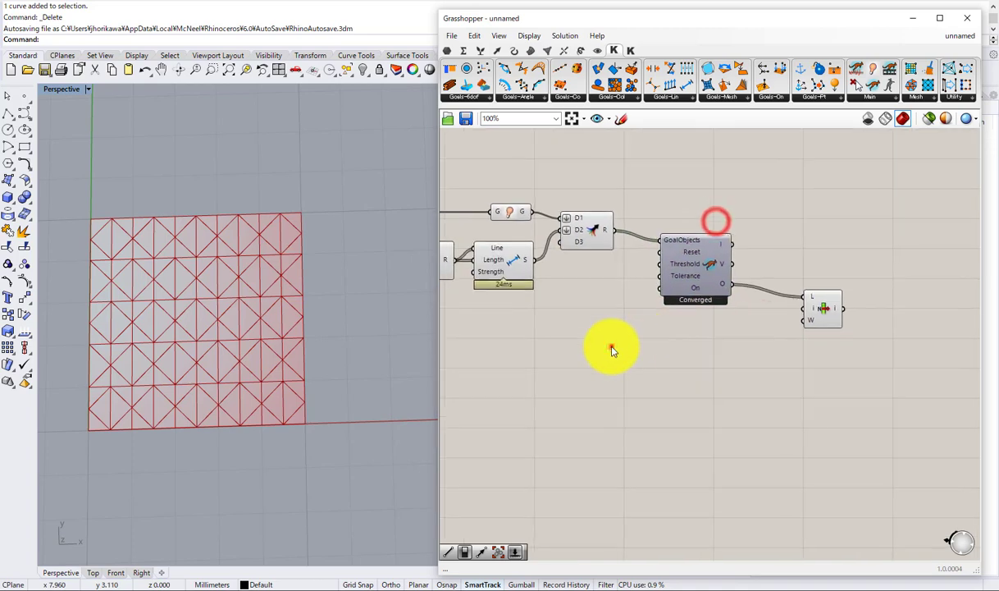
double_click(611, 350)
type("boolean")
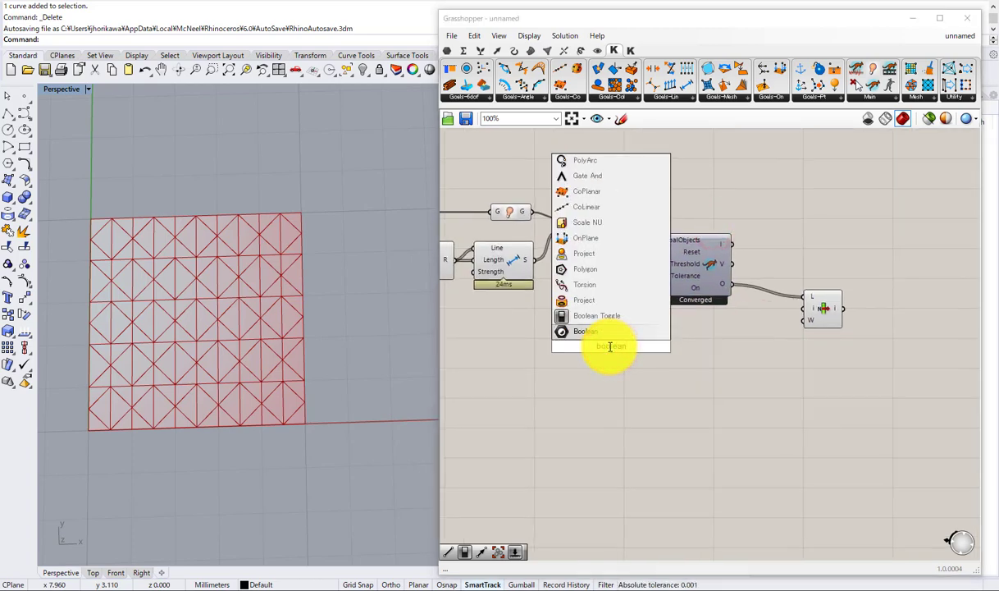
left_click(611, 316)
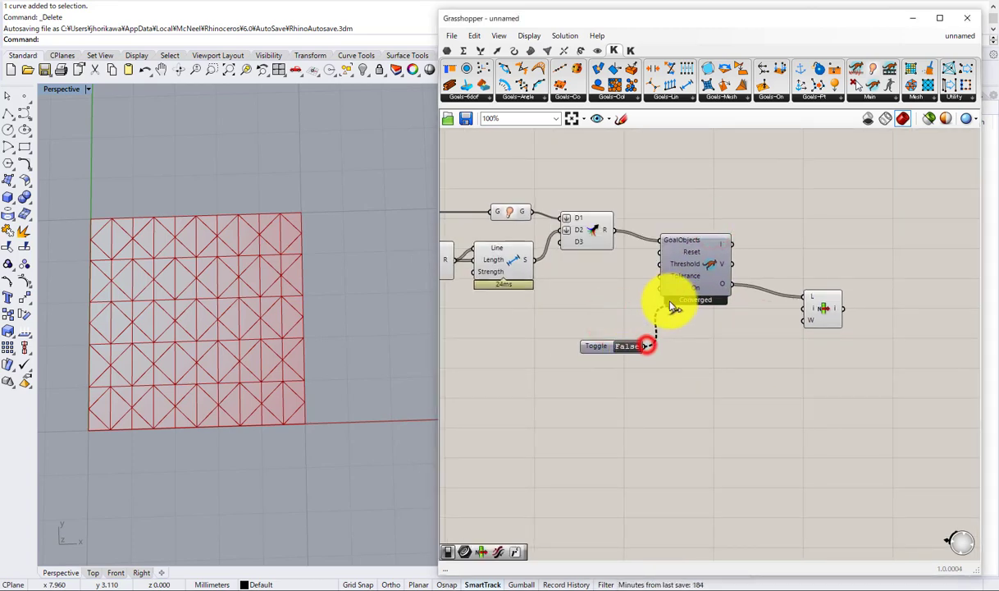
left_click_drag(671, 304, 664, 289)
double_click(634, 350)
Step: Add a second True toggle for the Solver's Reset input and stack both toggles below the Solver
left_click_drag(597, 345, 643, 289)
left_click(585, 410)
left_click_drag(629, 369, 643, 287)
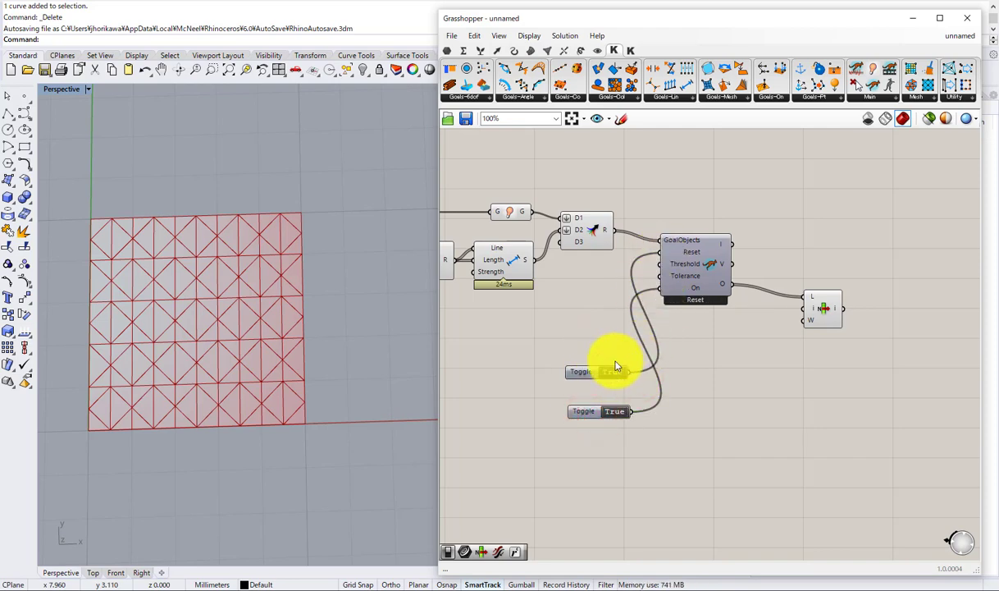
left_click_drag(592, 392, 593, 392)
Step: Add Kangaroo's Floor goal below Length (Line), connect its H output to the goals Merge's D3 input and flatten D3
scroll(592, 336, "down", 4)
right_click_drag(529, 324, 617, 314)
scroll(613, 313, "up", 3)
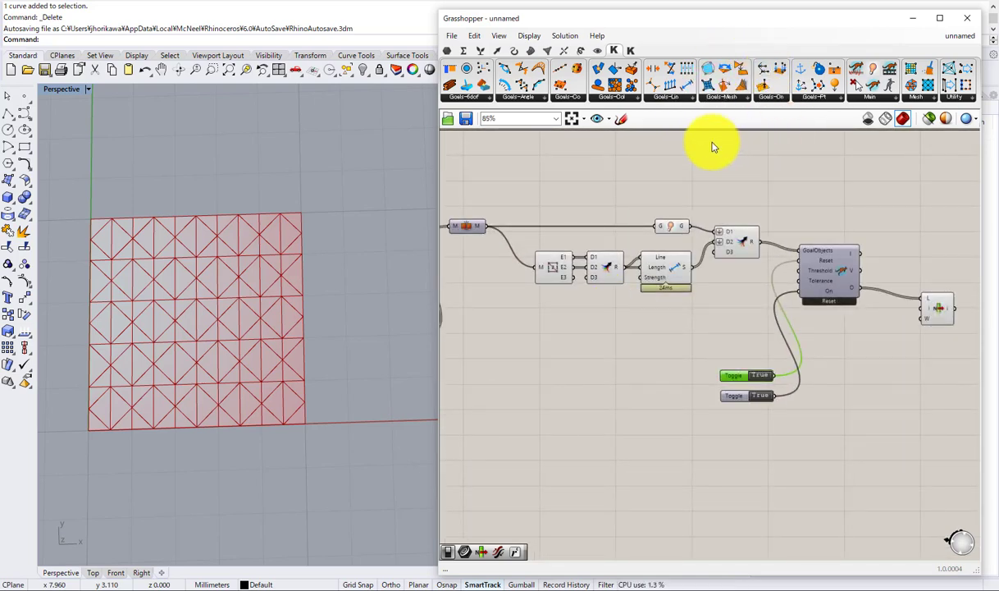
left_click_drag(835, 69, 749, 223)
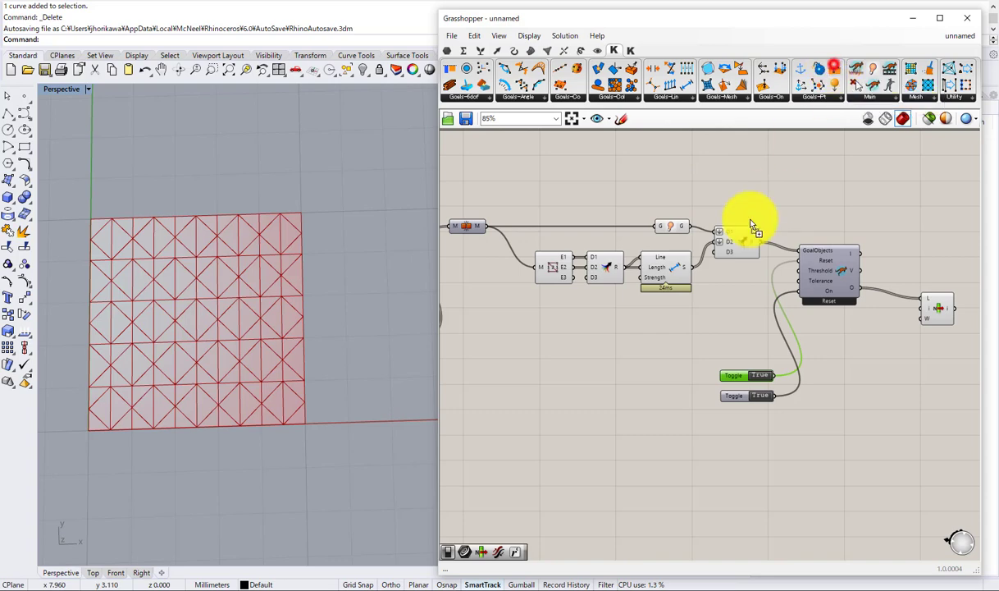
scroll(672, 298, "up", 3)
left_click_drag(676, 304, 760, 235)
right_click(763, 218)
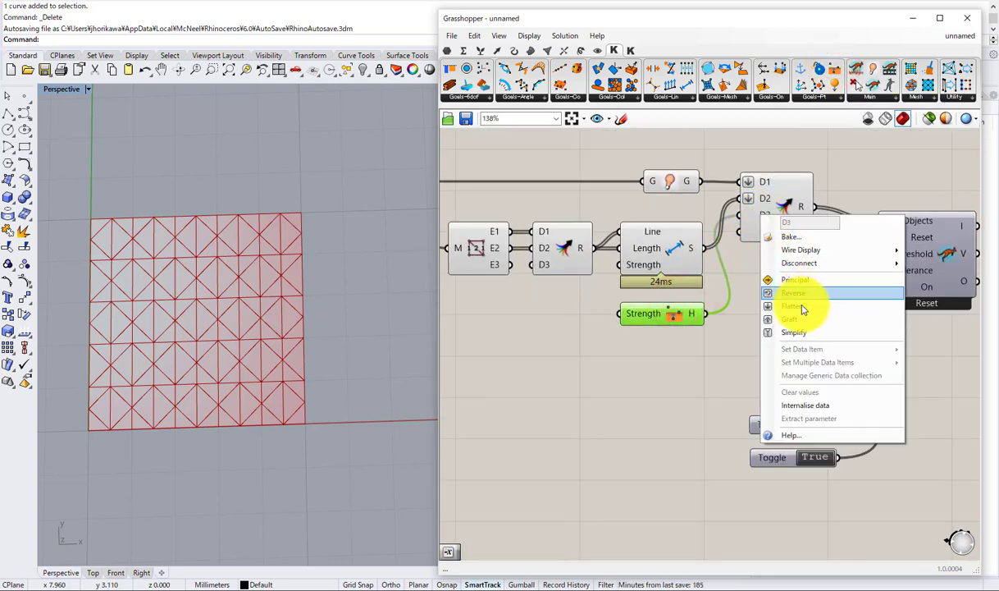
left_click(801, 305)
Step: Add Kangaroo's Load goal component and place it just below the Floor goal
scroll(768, 251, "down", 2)
scroll(774, 262, "up", 1)
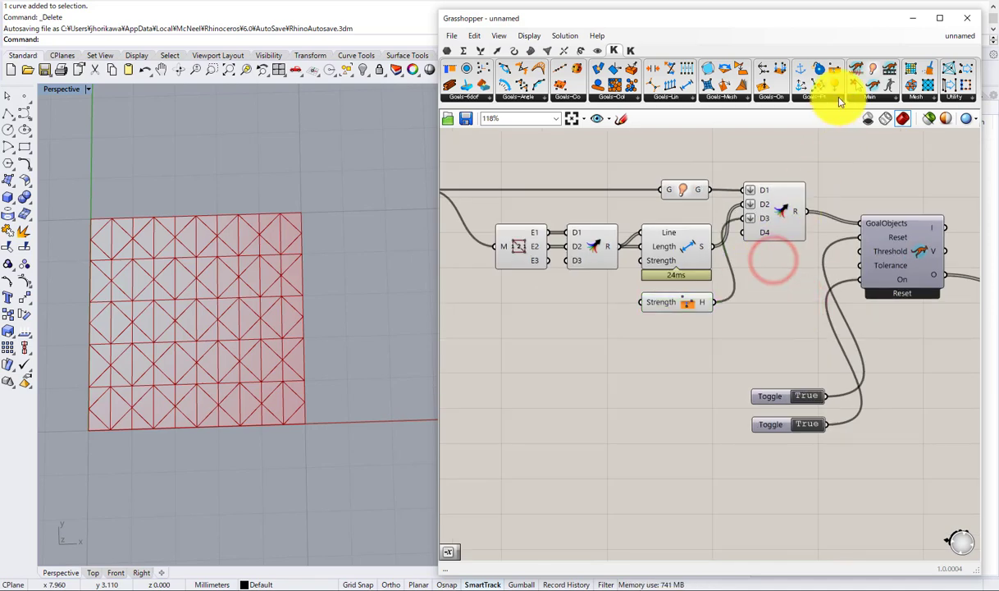
left_click_drag(850, 184, 685, 346)
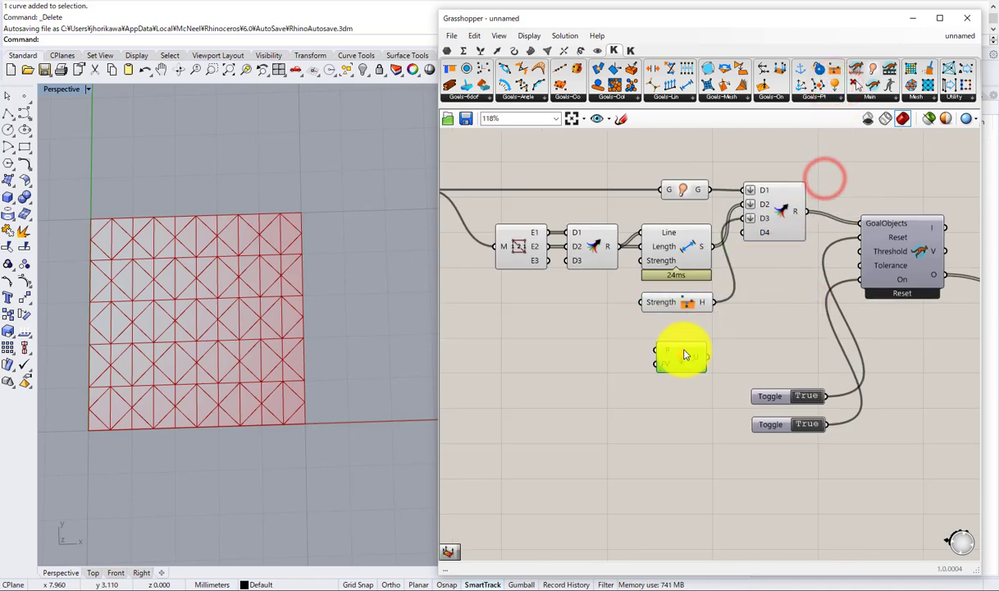
scroll(688, 347, "up", 3)
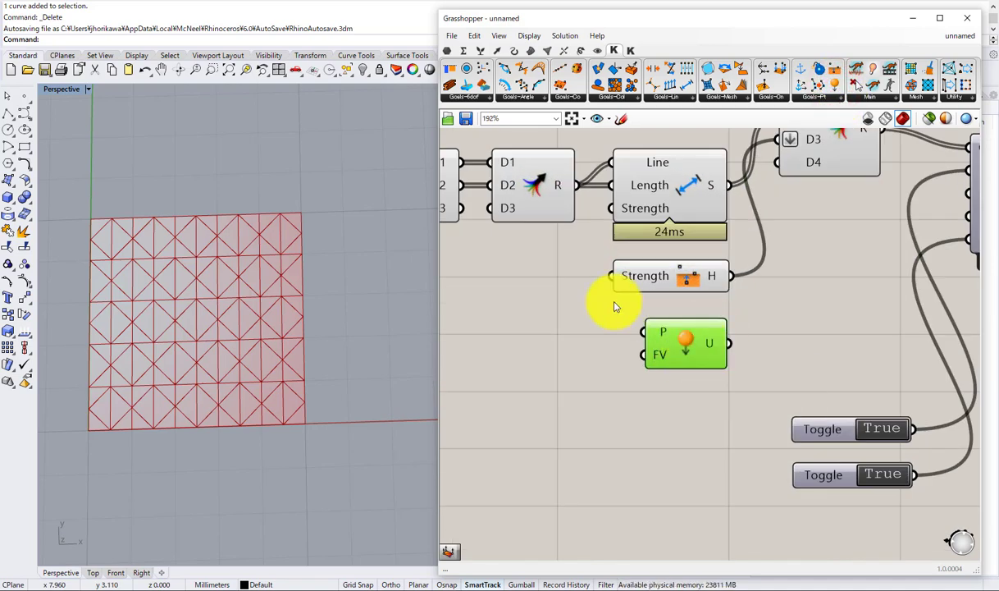
Step: Add a Deconstruct Mesh component fed by Mesh Join and connect its V output to the Load goal's P input
right_click_drag(556, 335, 619, 349)
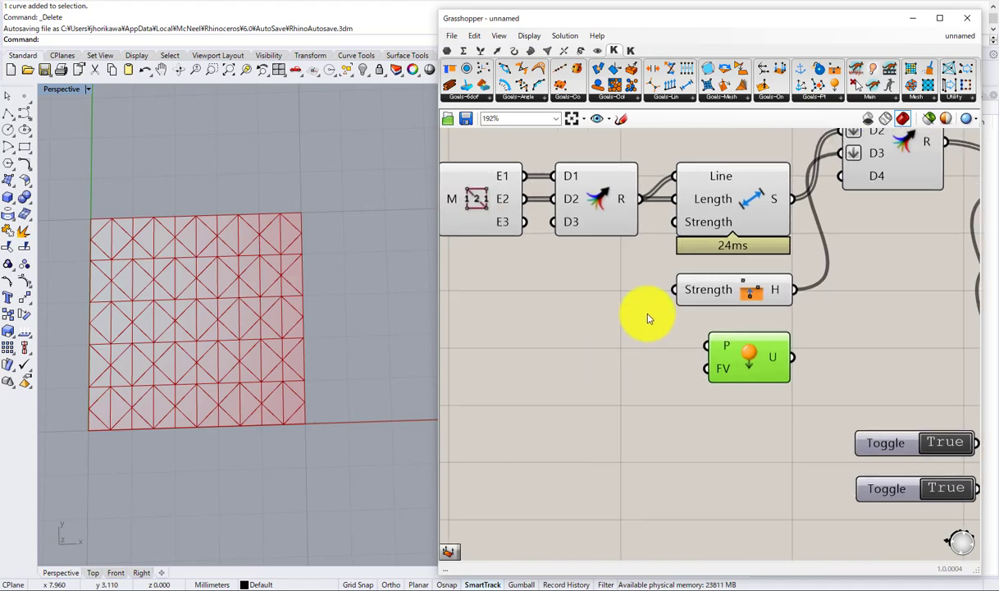
scroll(664, 310, "down", 3)
right_click_drag(580, 295, 684, 306)
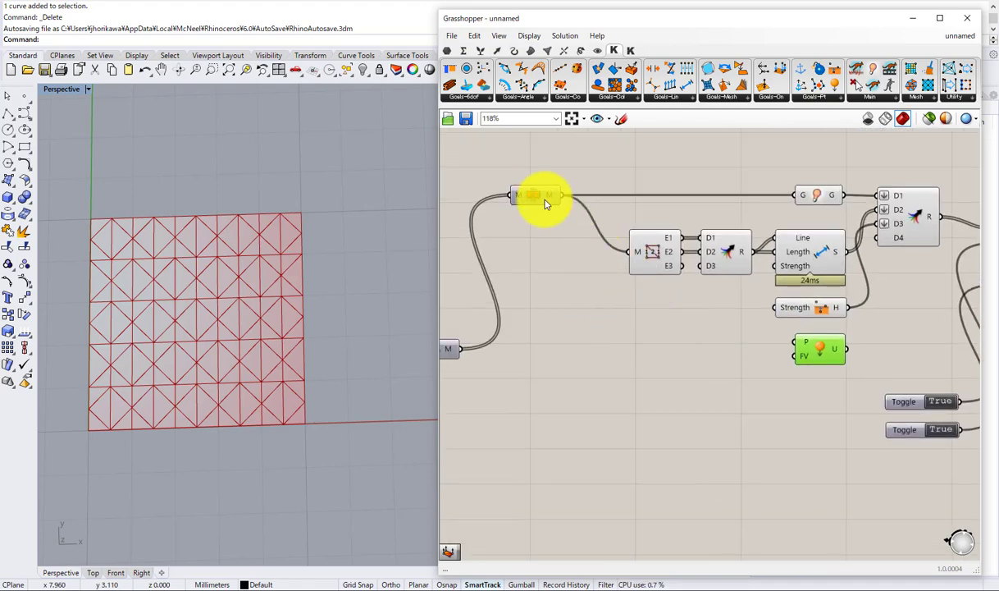
double_click(566, 285)
type("dec")
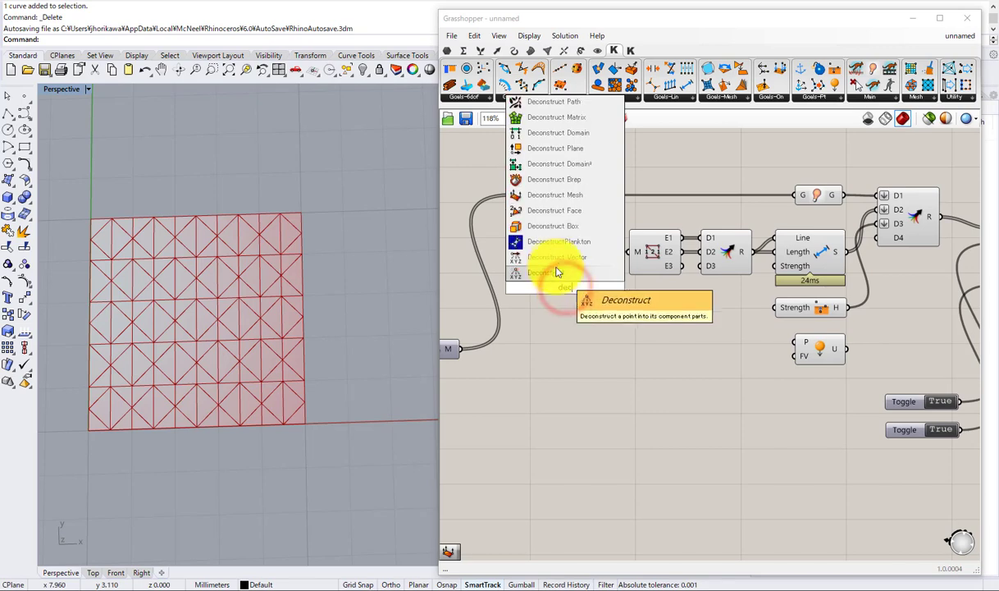
left_click(573, 182)
left_click_drag(549, 244, 794, 343)
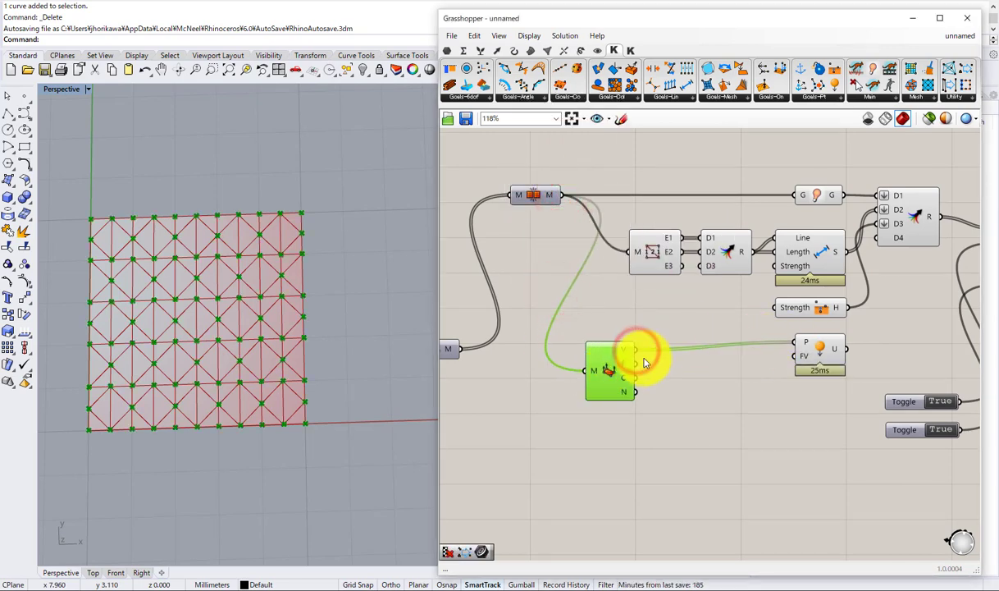
Step: Add a 1.0 number slider and a Unit Z component, and connect Unit Z's V output to the Load goal's FV input
double_click(699, 391)
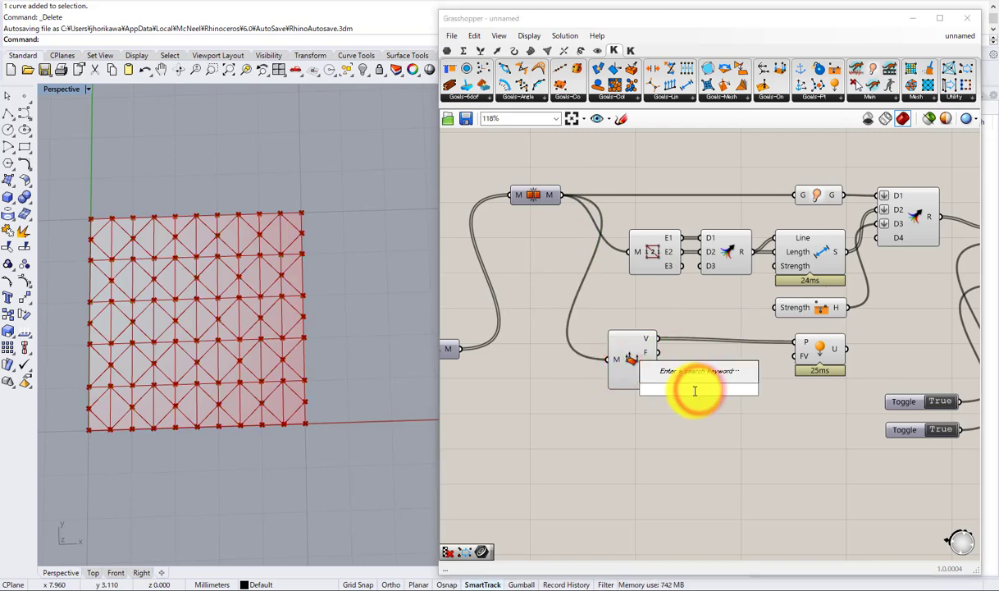
type("1.0")
key("Return")
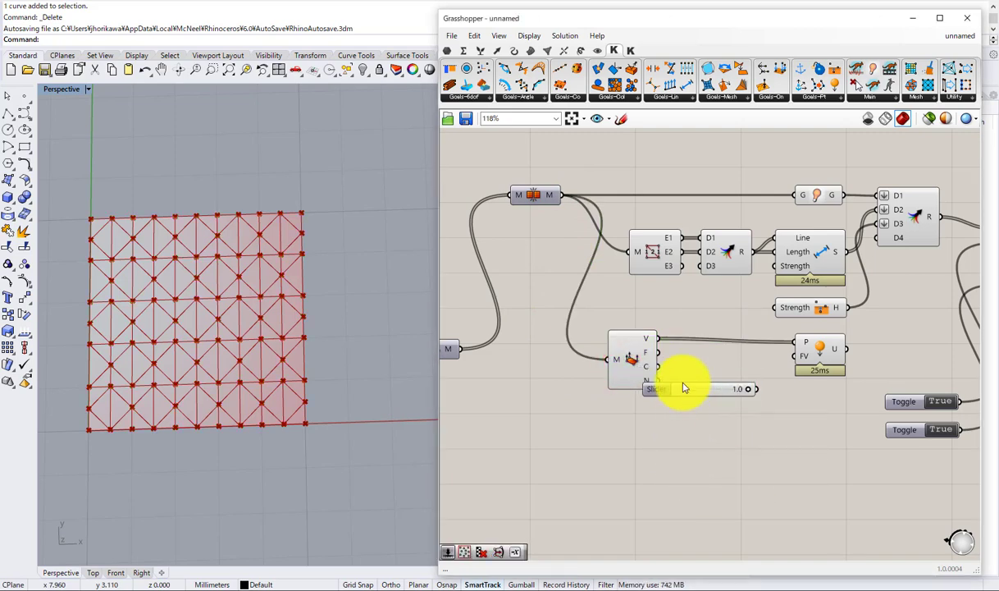
double_click(726, 393)
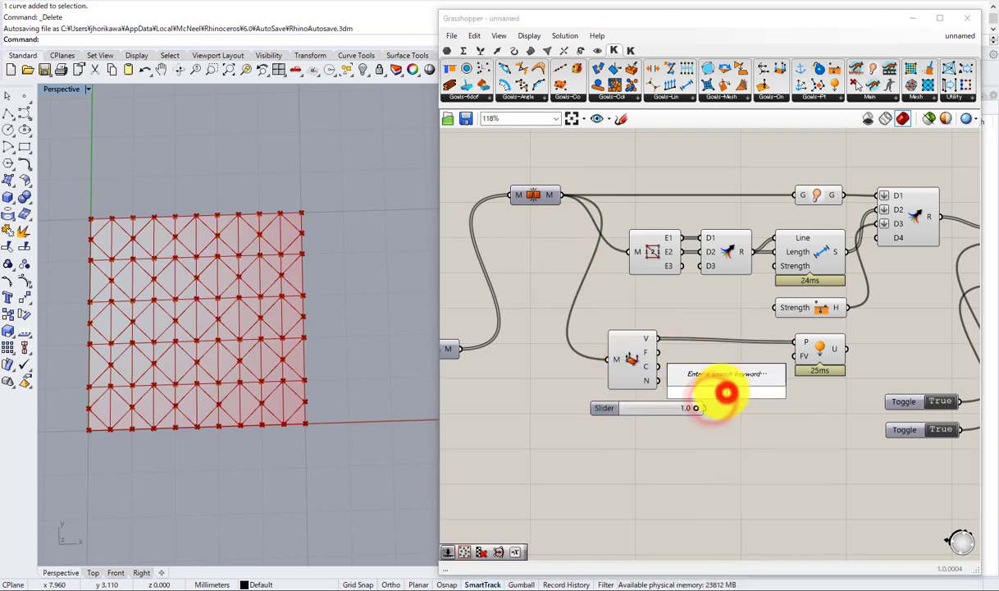
type("z")
left_click(713, 386)
left_click_drag(750, 393, 794, 356)
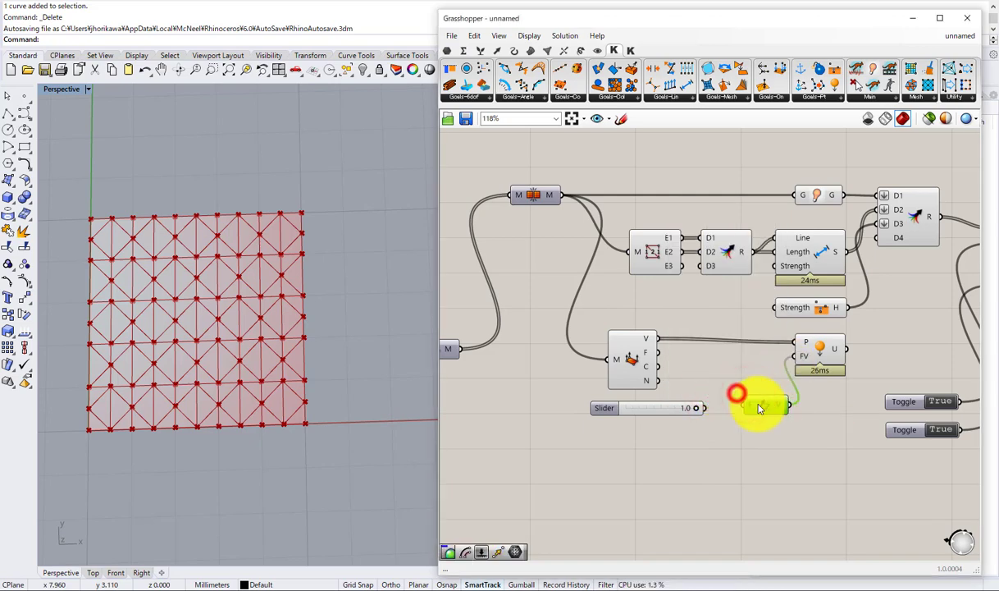
Step: Insert a Negative component between the 1.0 slider and Unit Z's F input, and line the three components up
left_click_drag(677, 411, 620, 418)
double_click(676, 449)
type("ne")
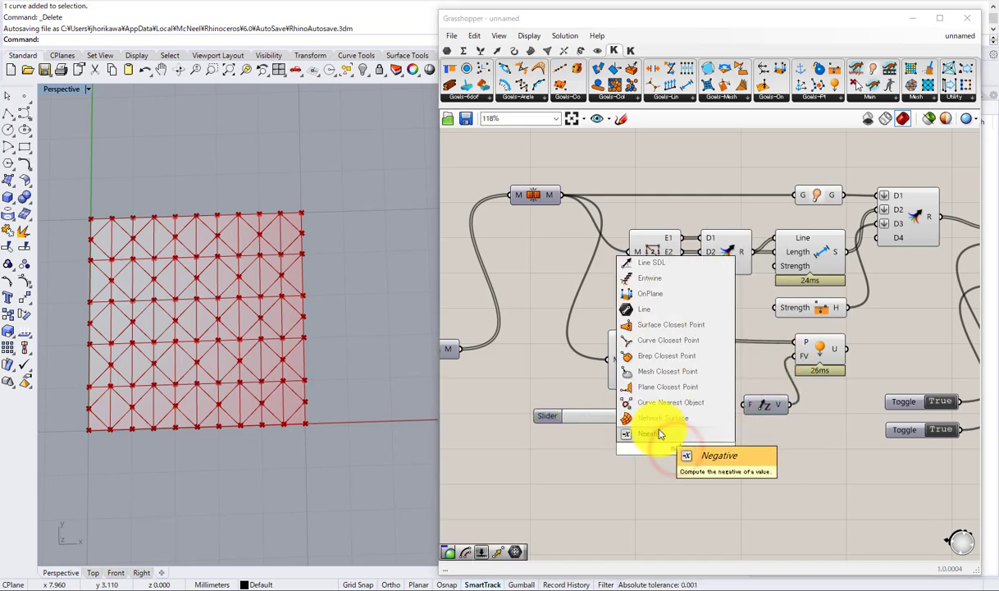
left_click(660, 434)
left_click_drag(681, 449, 714, 414)
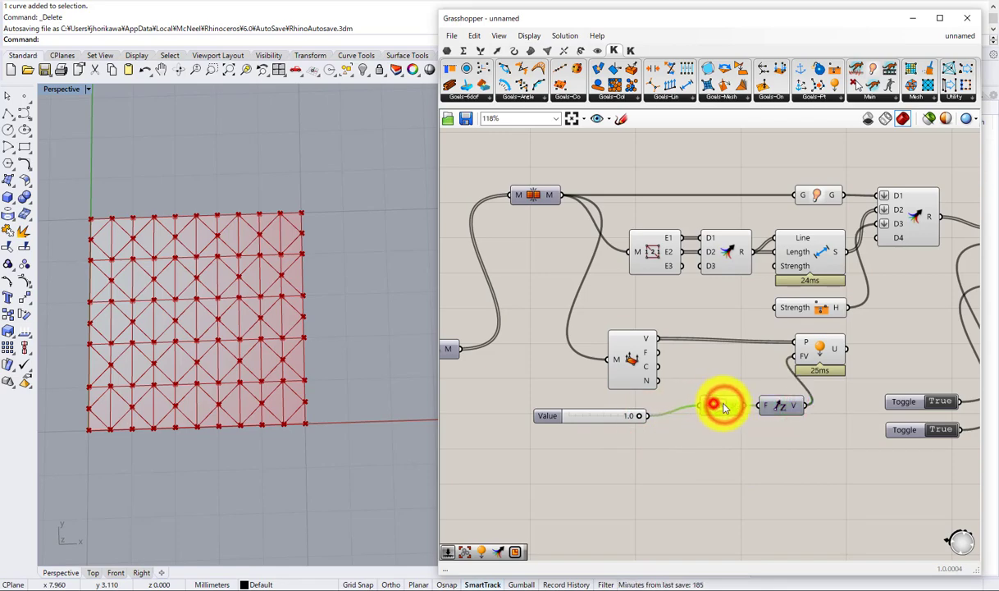
left_click_drag(723, 404, 719, 404)
left_click_drag(614, 420, 644, 410)
Step: Connect the Load goal's U output to the goals Merge's D4 input and flatten D4
scroll(673, 417, "down", 2)
right_click_drag(738, 424, 648, 414)
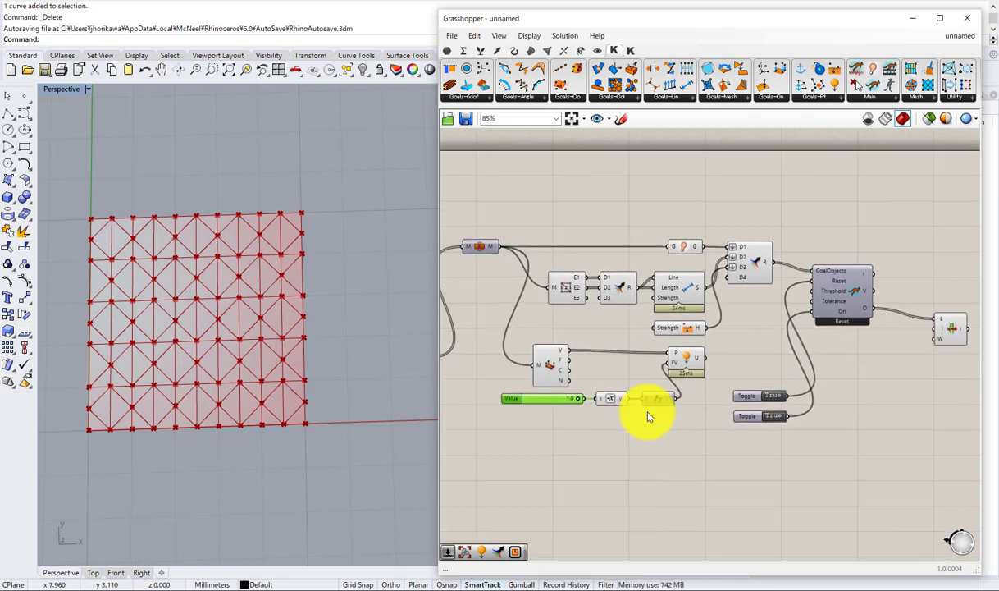
scroll(647, 416, "up", 1)
left_click_drag(723, 324, 733, 263)
scroll(739, 256, "up", 4)
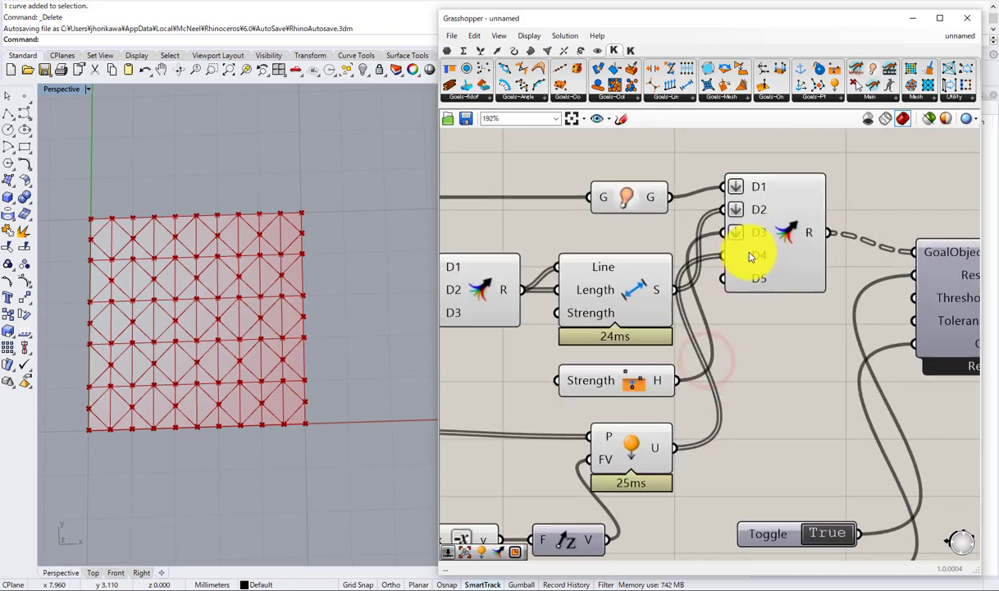
right_click(759, 258)
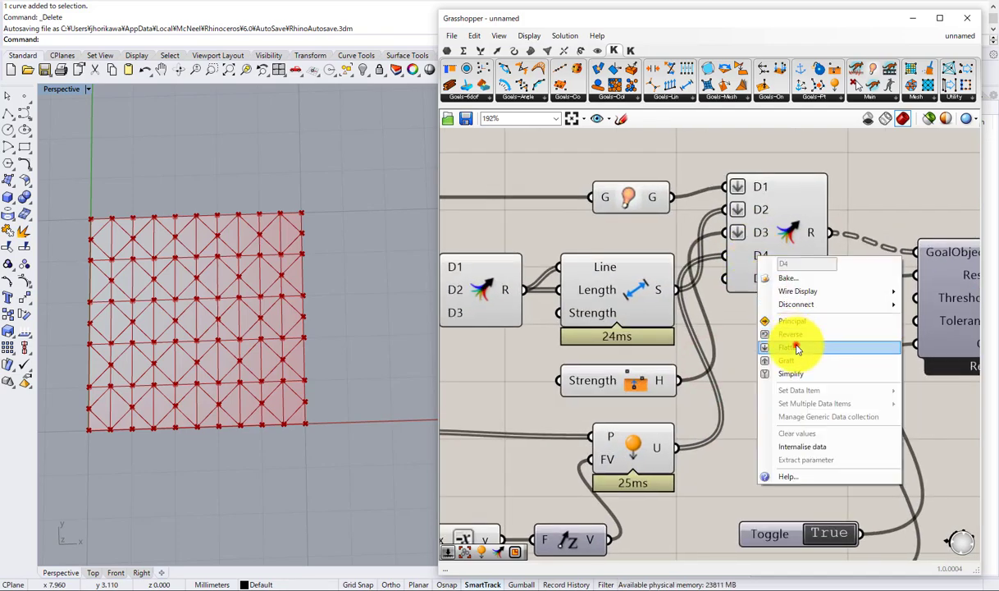
left_click(796, 345)
left_click_drag(761, 267, 777, 313)
right_click(771, 300)
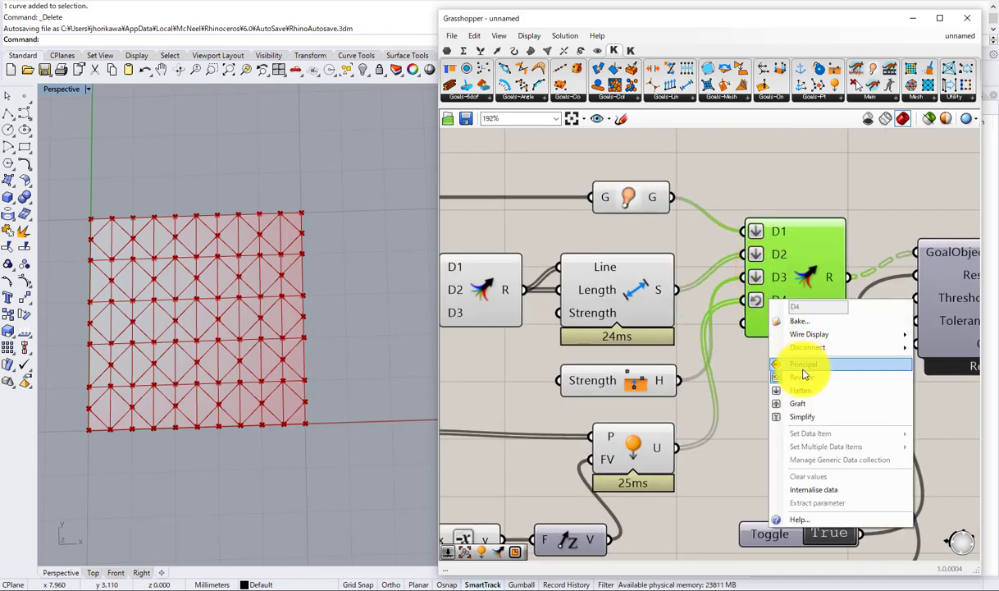
left_click(803, 372)
right_click(785, 301)
left_click(811, 397)
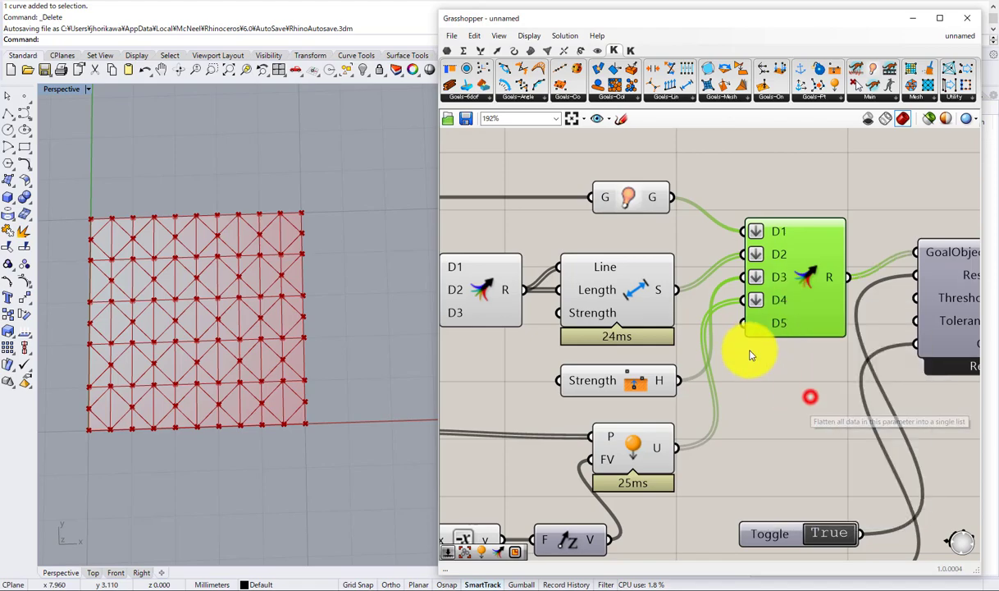
Step: Space out the Solver, its two toggles and the List Item to the right of the goals Merge
scroll(753, 352, "down", 3)
right_click_drag(771, 361, 714, 320)
left_click_drag(715, 277, 722, 282)
right_click_drag(927, 322, 760, 277)
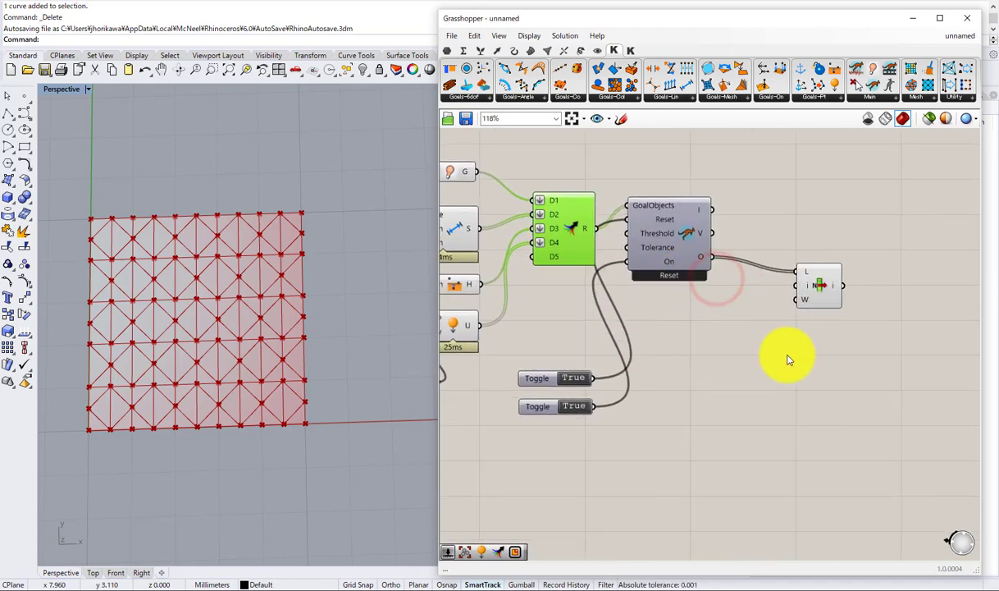
left_click_drag(798, 361, 678, 253)
left_click_drag(680, 252, 736, 281)
left_click(600, 334)
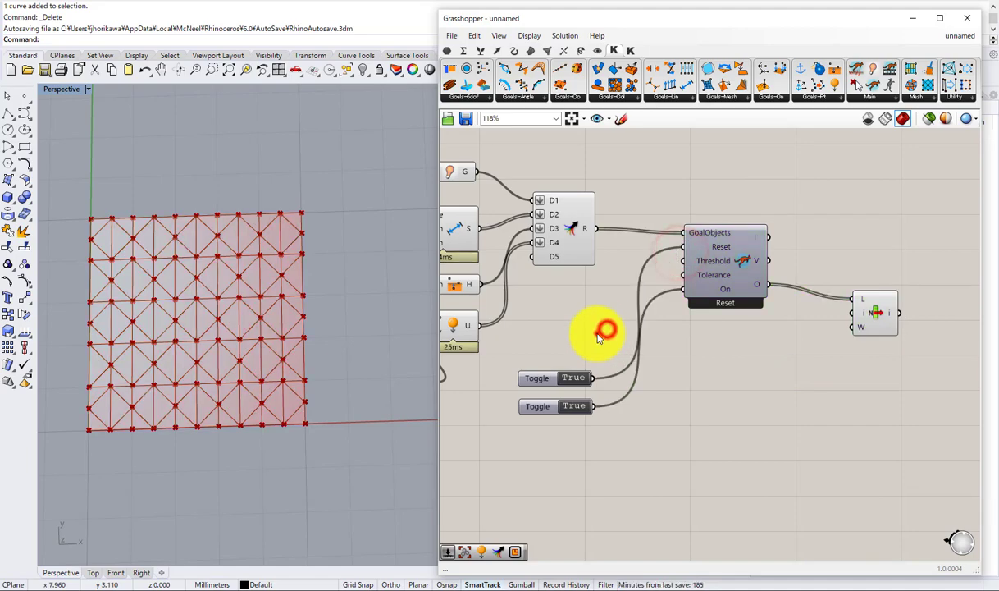
left_click_drag(547, 413, 539, 417)
left_click_drag(536, 408, 566, 424)
left_click(734, 397)
left_click_drag(722, 289, 741, 285)
left_click_drag(875, 321, 862, 303)
left_click(767, 319)
Step: Turn off the preview of the Kangaroo goals and of the mesh edge and vertex components feeding them
scroll(665, 309, "down", 3)
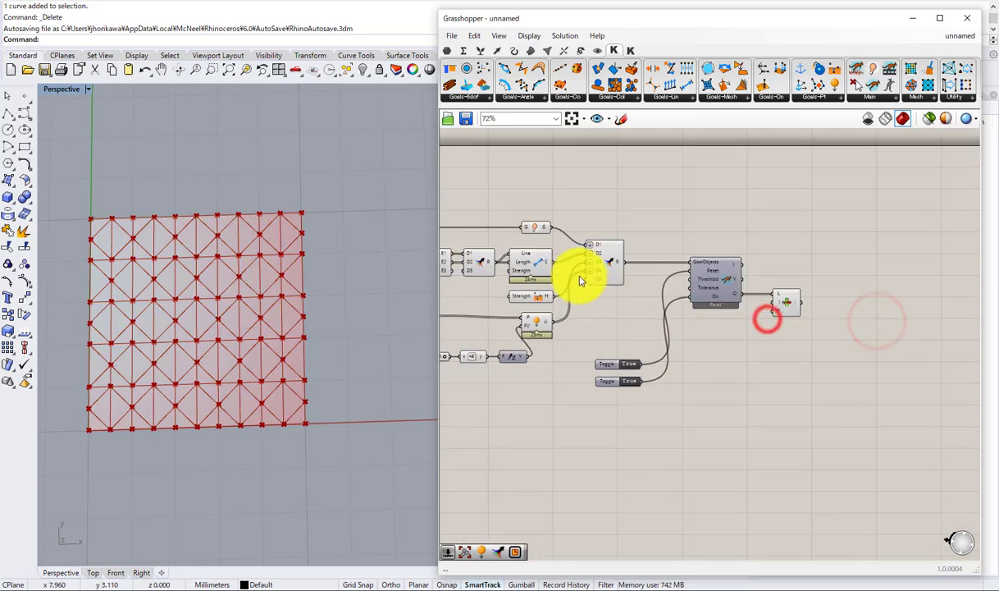
scroll(689, 265, "up", 1)
right_click_drag(568, 277, 747, 251)
scroll(748, 256, "up", 1)
scroll(771, 338, "down", 2)
left_click_drag(792, 312, 621, 182)
middle_click(621, 185)
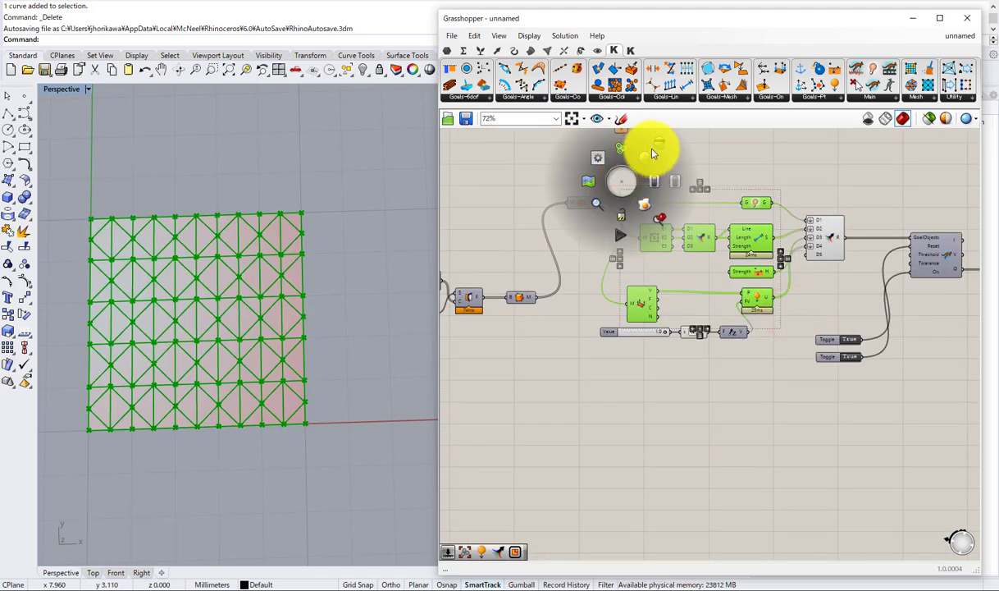
left_click(653, 153)
scroll(598, 201, "down", 2)
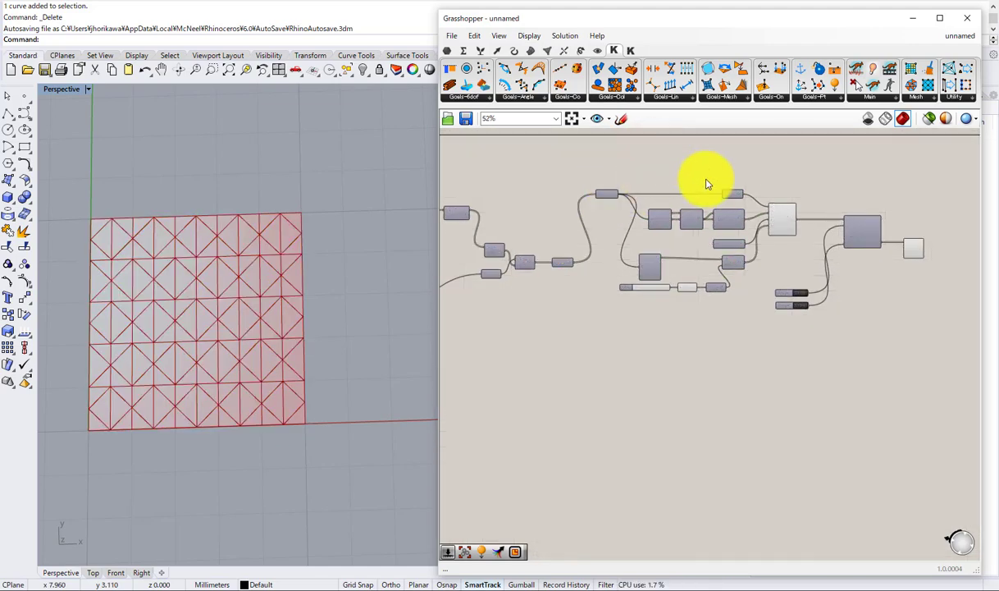
Step: Add Kangaroo's Hinge goal from the mesh goals and place it below the load vector components
right_click_drag(397, 307, 297, 247)
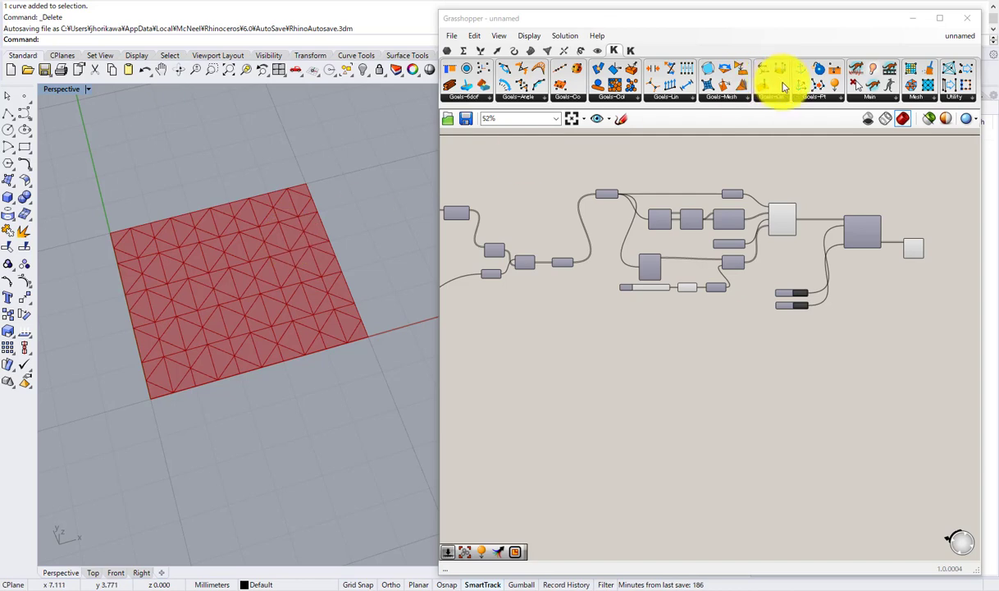
left_click(461, 100)
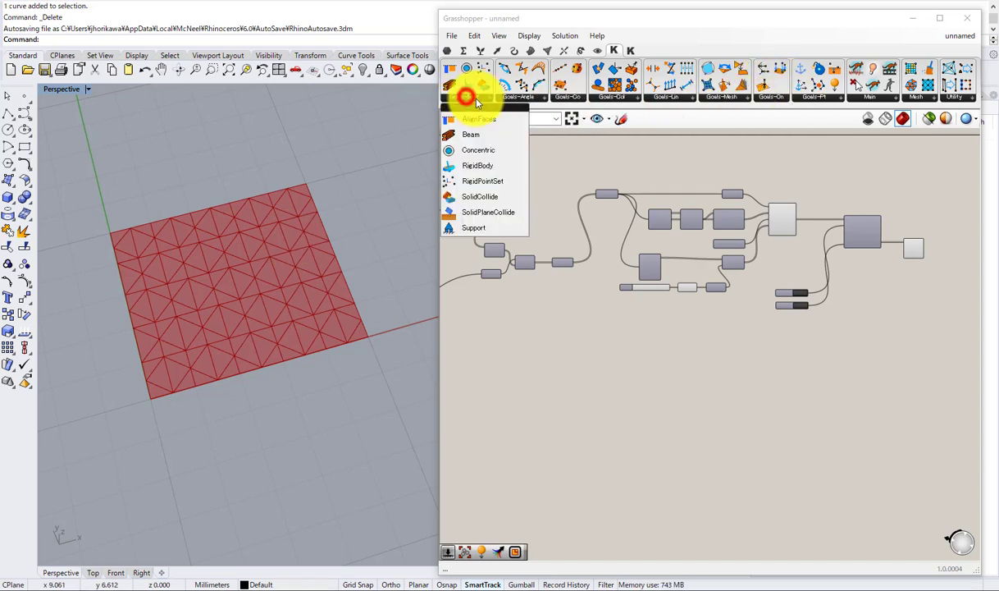
left_click(507, 99)
left_click(561, 99)
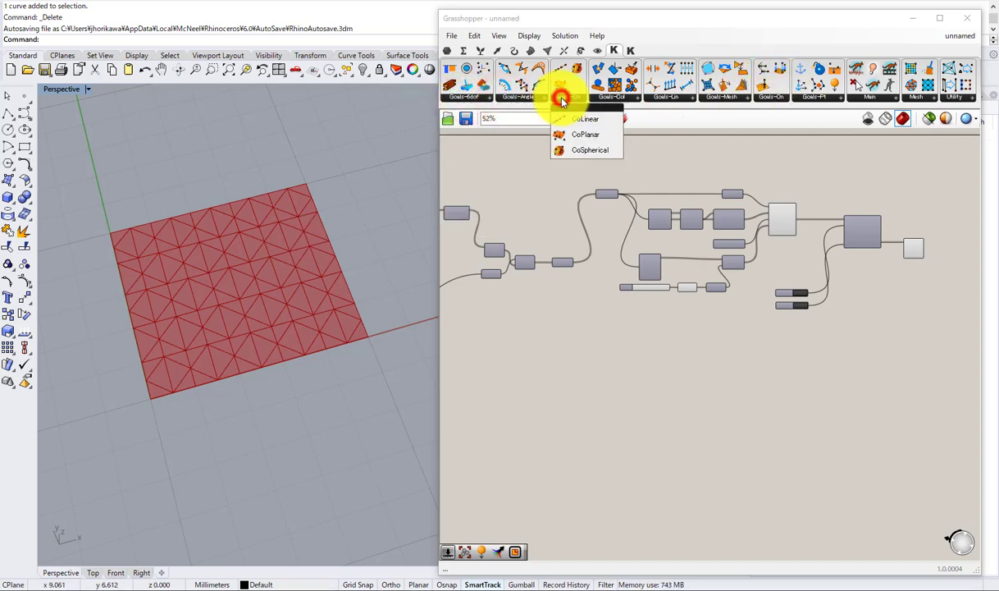
left_click(555, 96)
left_click(538, 96)
left_click(528, 97)
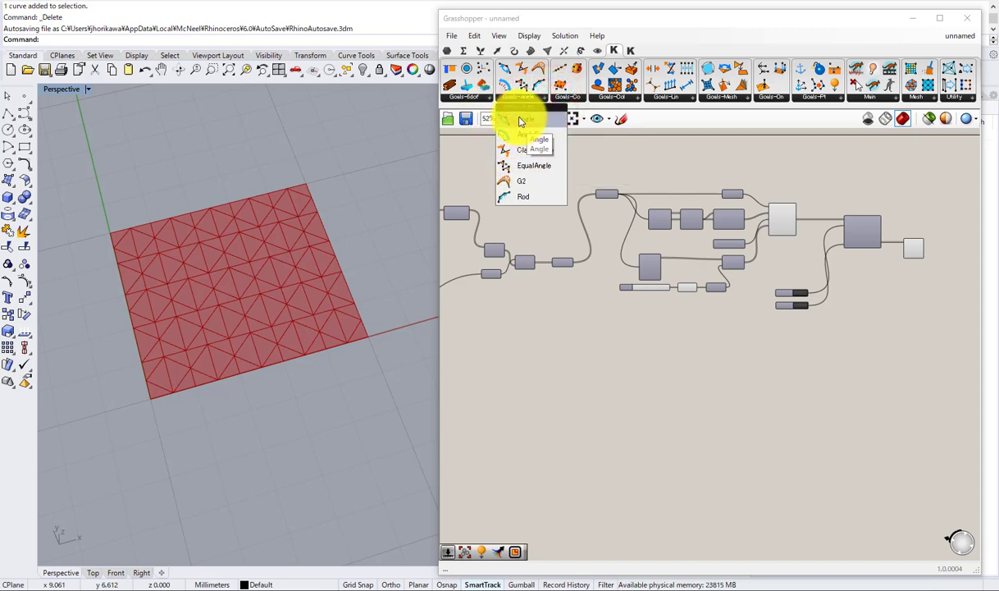
left_click(583, 96)
left_click(612, 95)
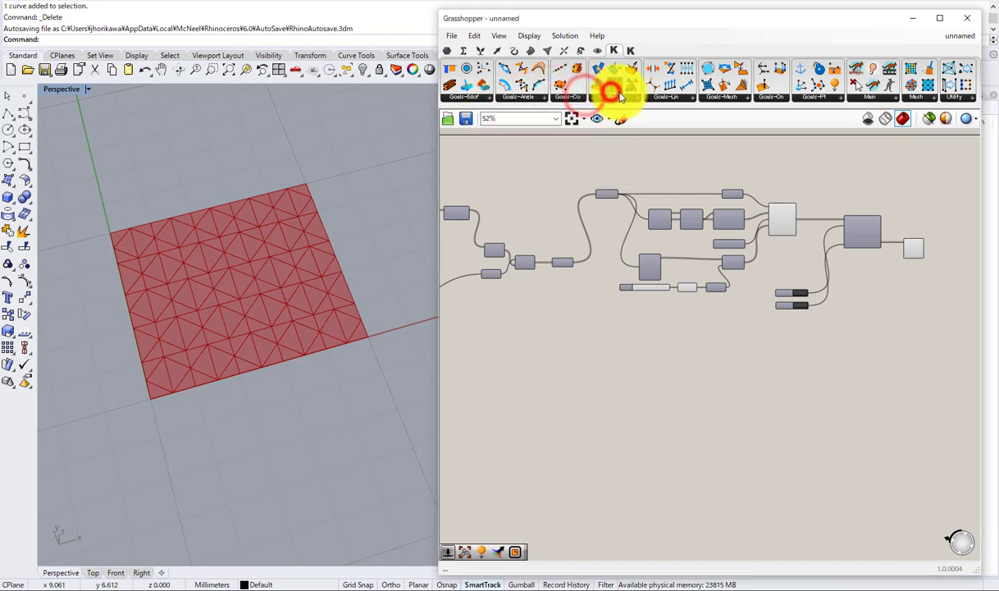
left_click(628, 99)
left_click(669, 99)
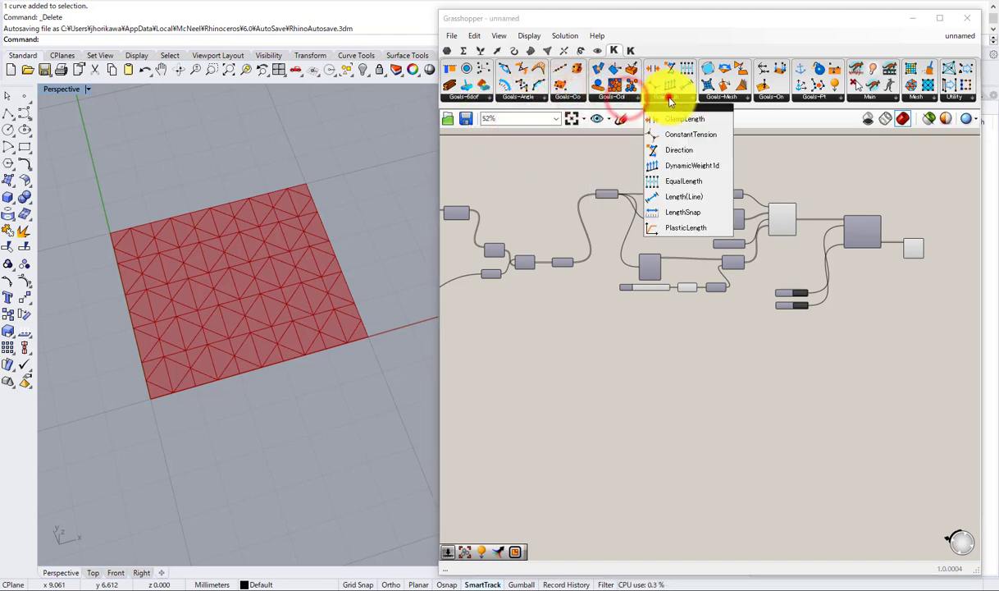
left_click(710, 101)
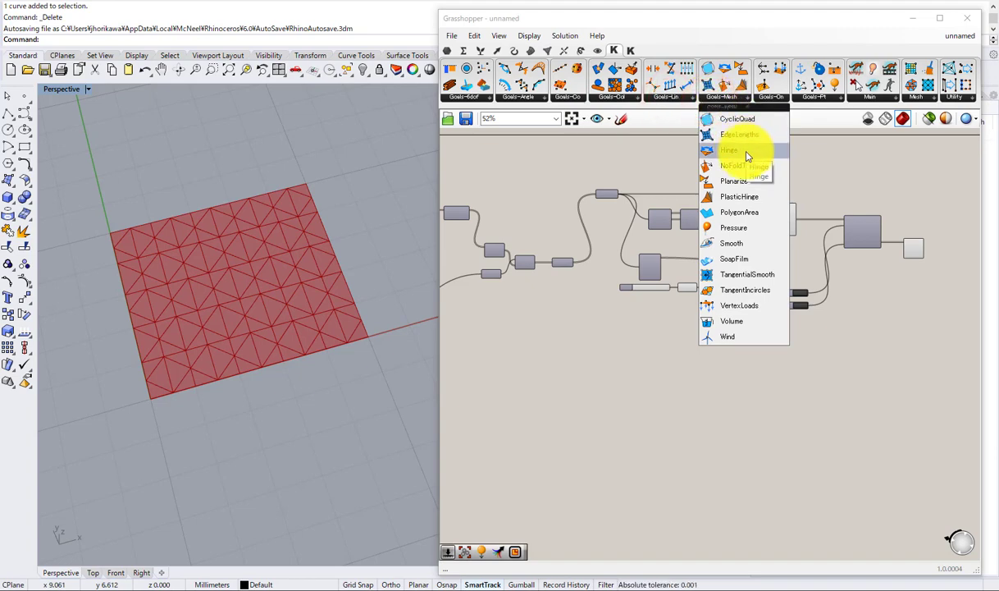
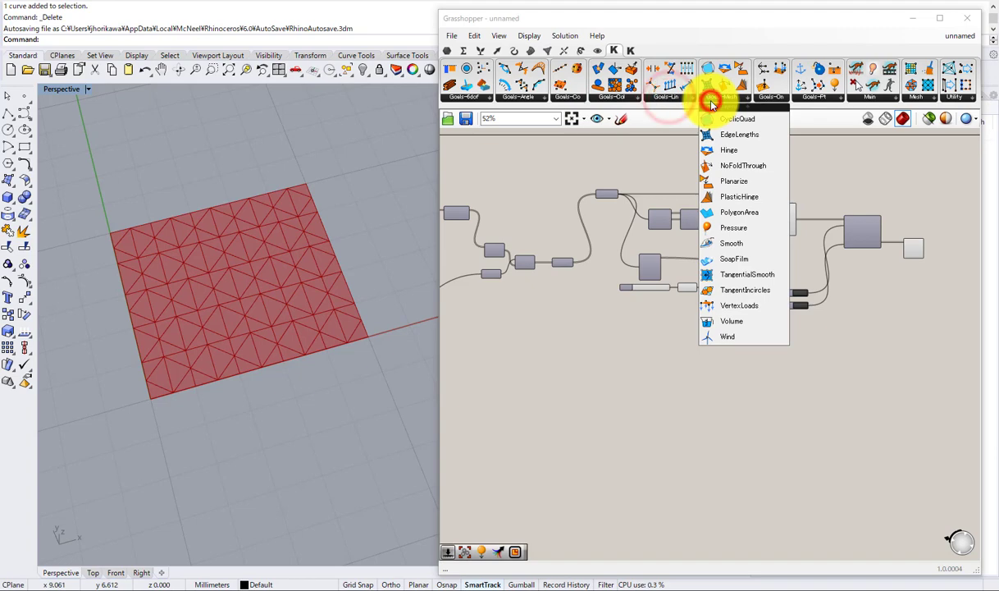
left_click(727, 146)
left_click(680, 355)
scroll(678, 339, "up", 5)
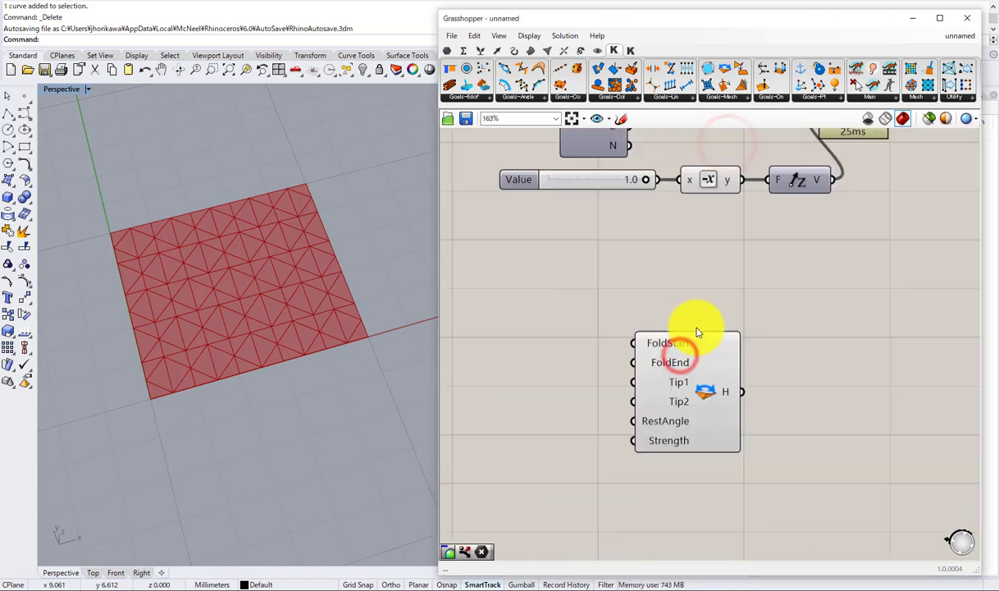
Step: Examine the Hinge goal's inputs and trace the definition back to the curves that produce the mesh
scroll(695, 332, "up", 1)
scroll(691, 268, "down", 7)
scroll(689, 279, "up", 9)
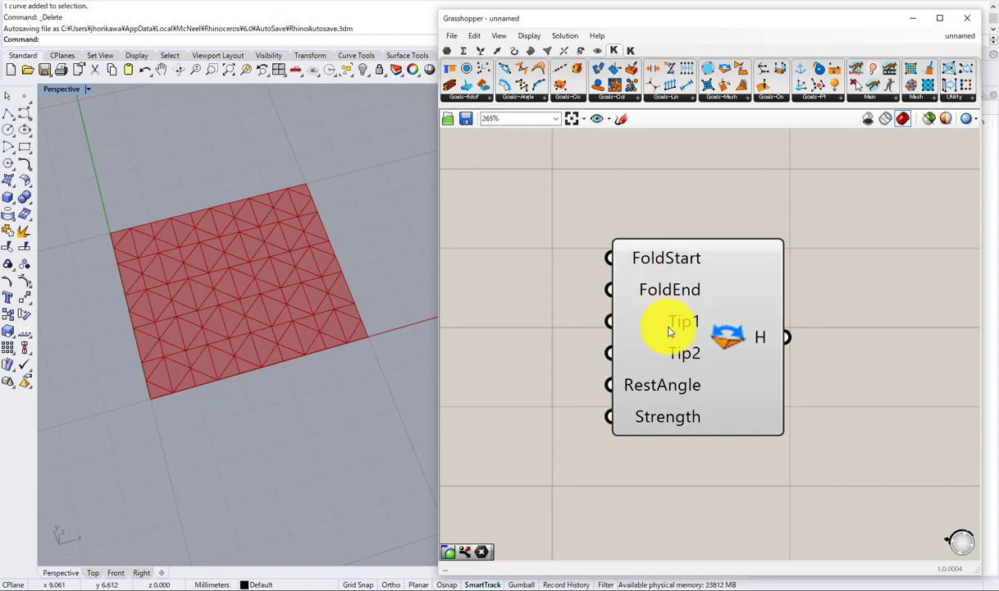
scroll(667, 354, "down", 3)
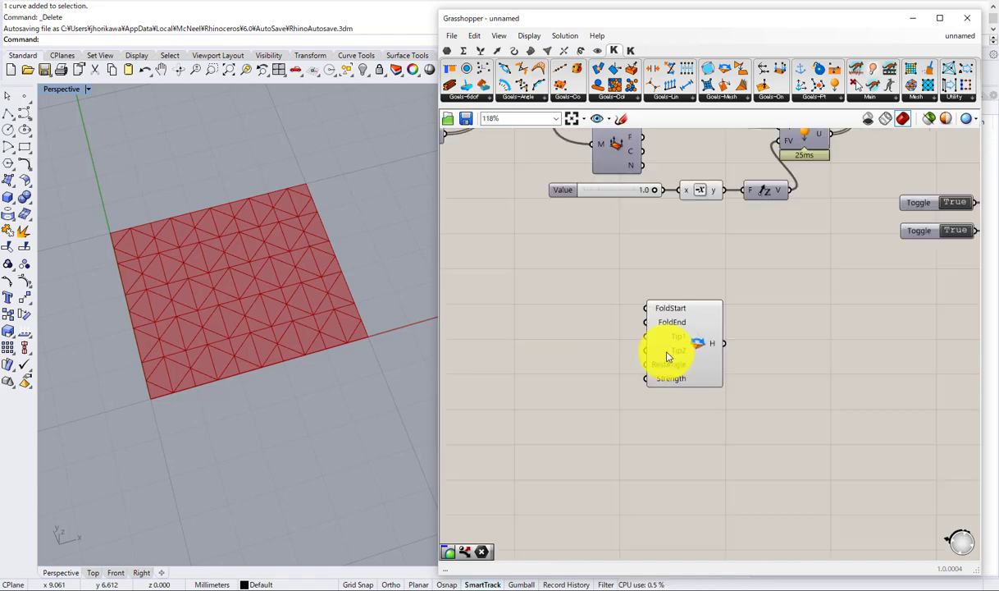
scroll(666, 356, "down", 1)
right_click_drag(615, 350, 732, 366)
scroll(717, 348, "down", 3)
right_click_drag(615, 283, 691, 309)
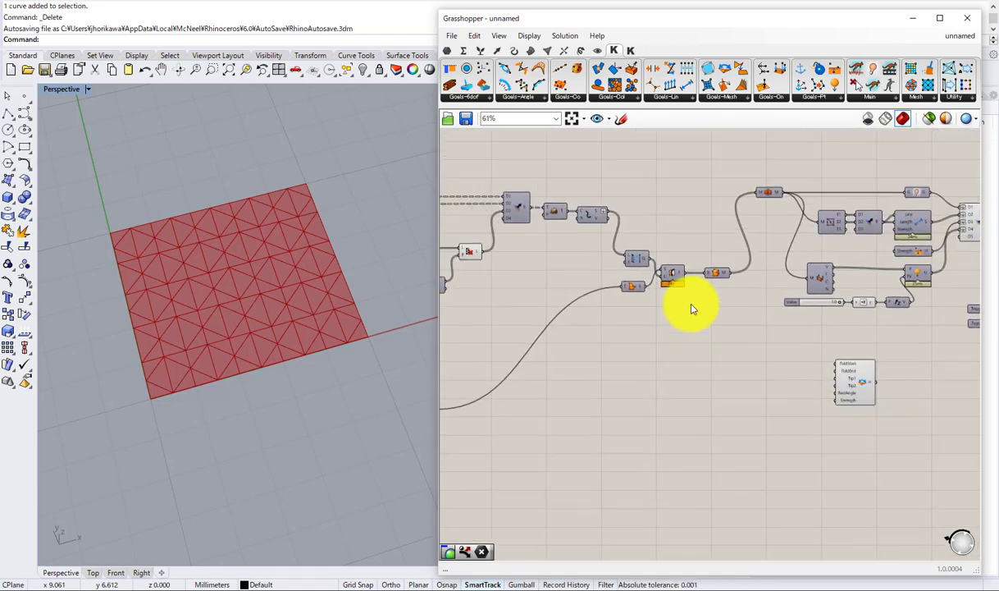
scroll(690, 309, "down", 2)
right_click_drag(553, 323, 698, 317)
scroll(629, 382, "up", 5)
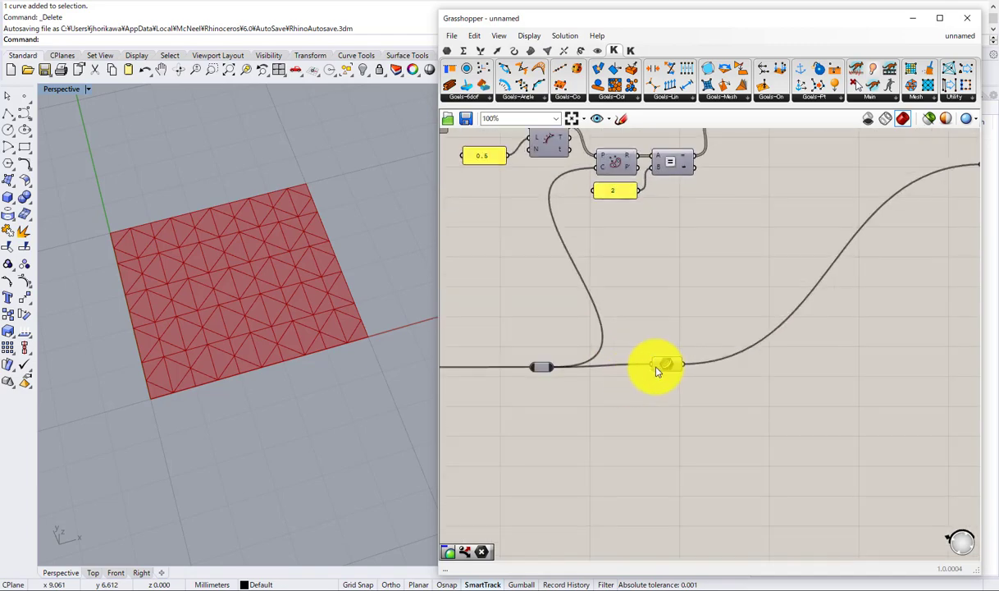
scroll(665, 366, "down", 2)
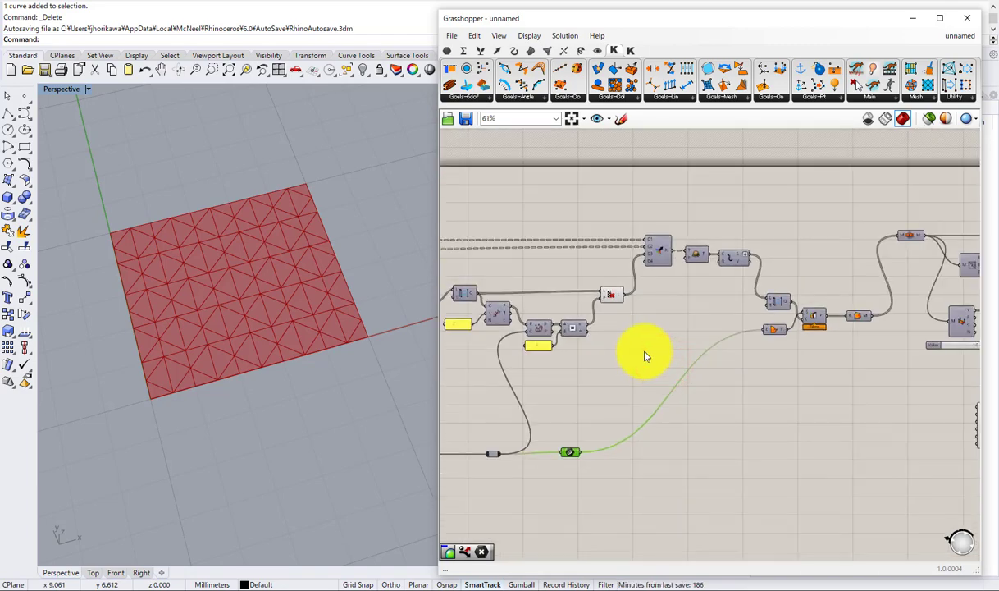
scroll(617, 298, "up", 2)
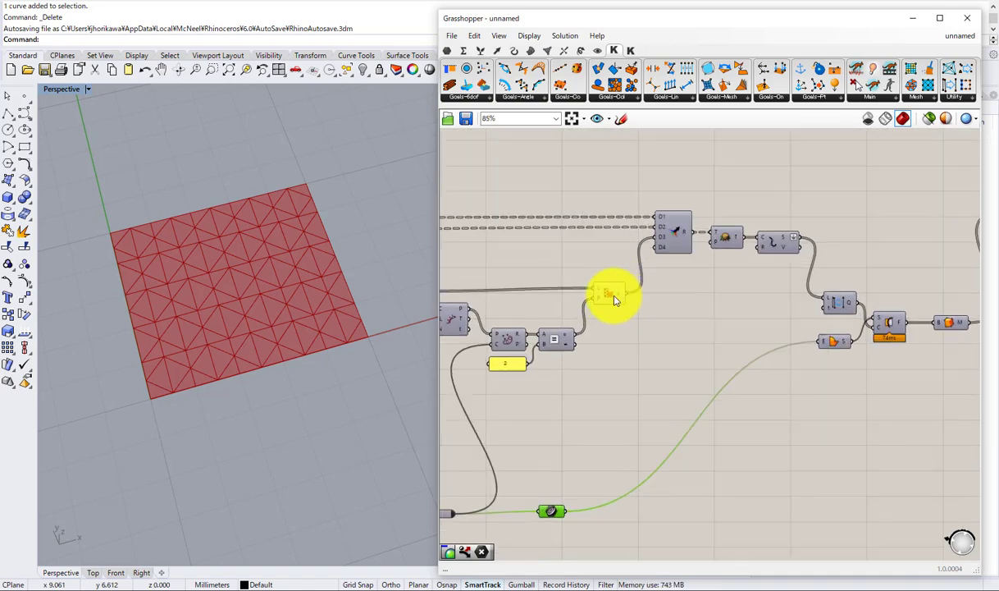
Step: Select the Cull Pattern component feeding the Merge's D3 input and examine its fold lines on the mesh
left_click(613, 295)
right_click_drag(226, 245, 257, 300)
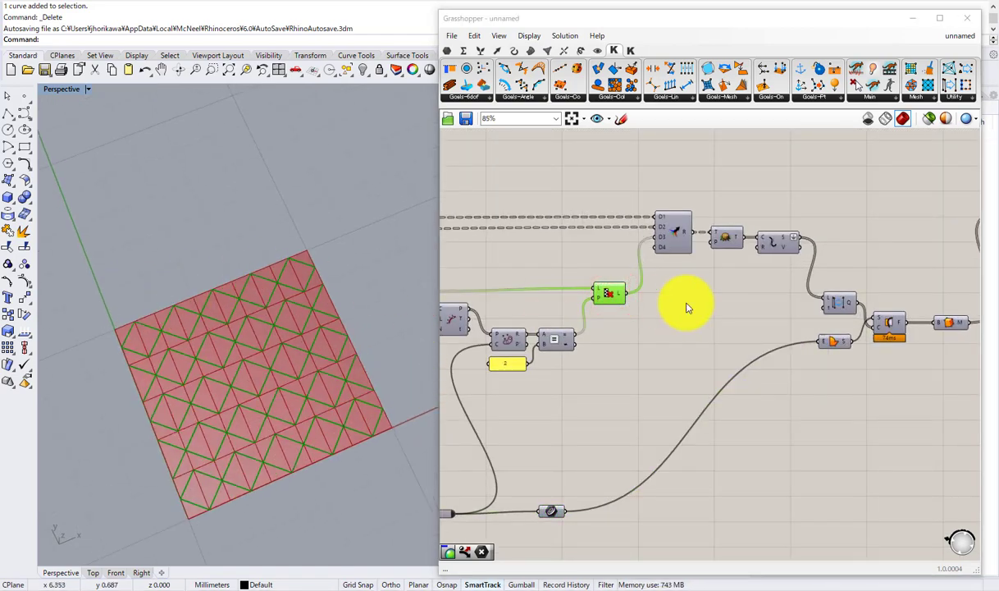
left_click_drag(608, 298, 593, 314)
right_click_drag(607, 261, 797, 234)
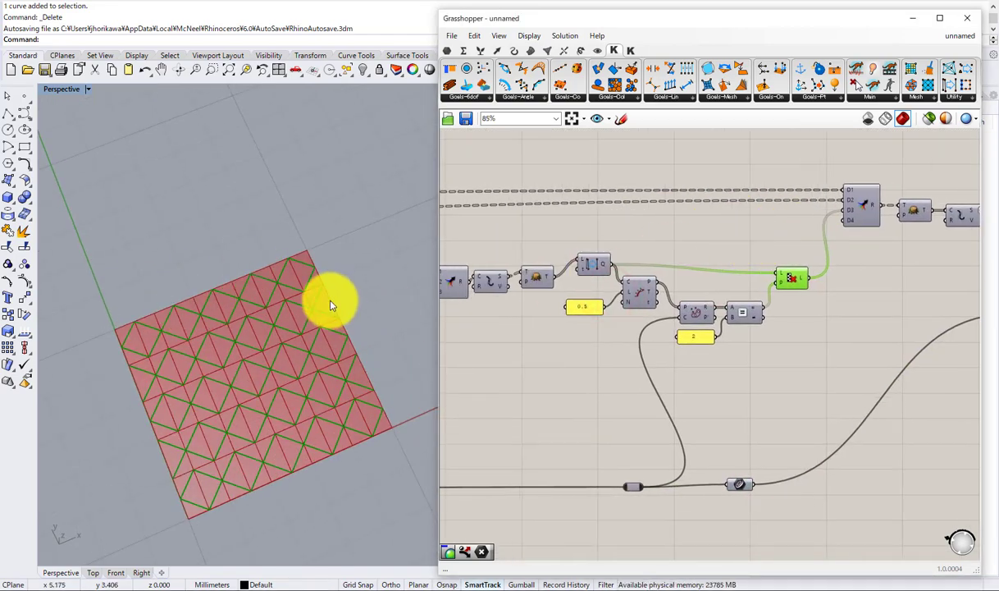
right_click_drag(264, 336, 285, 315)
mouse_move(271, 279)
right_mouse_down("shift")
mouse_move(301, 315)
mouse_move(289, 247)
mouse_move(311, 283)
mouse_move(252, 257)
mouse_move(240, 222)
mouse_move(251, 253)
mouse_move(276, 274)
right_mouse_up("shift")
scroll(311, 287, "up", 6)
scroll(312, 282, "down", 6)
scroll(240, 223, "up", 2)
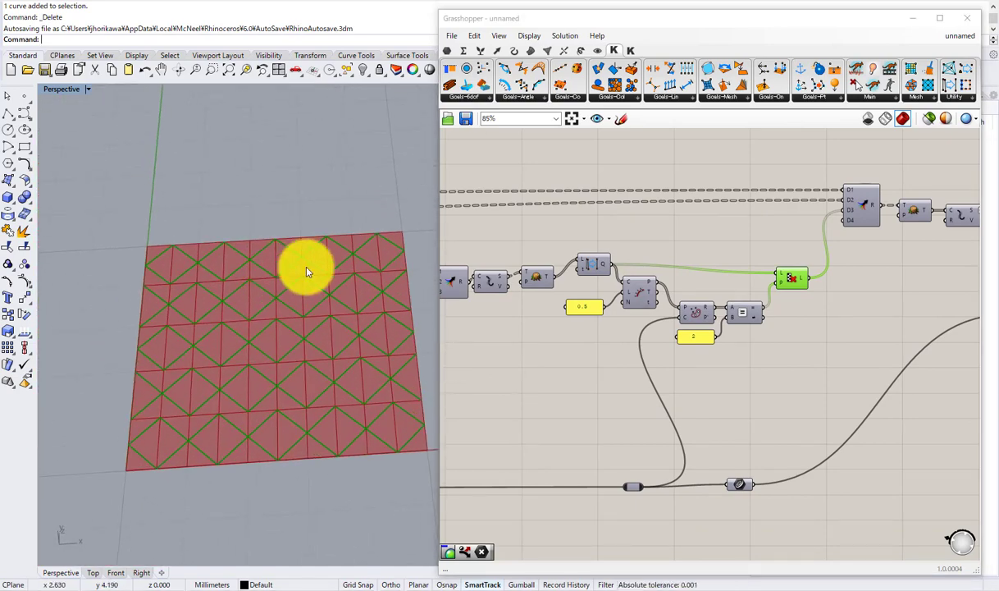
scroll(604, 328, "down", 6)
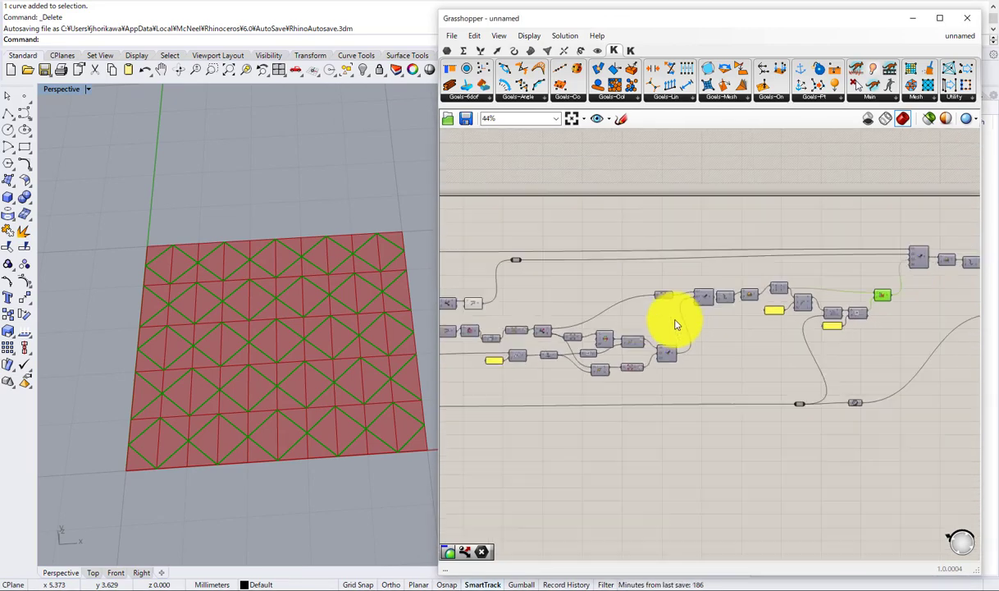
Step: Examine the diamond fold lines on the mesh up close and inspect the Cull Pattern's output list of lines
scroll(714, 313, "up", 1)
right_click_drag(713, 313, 560, 329)
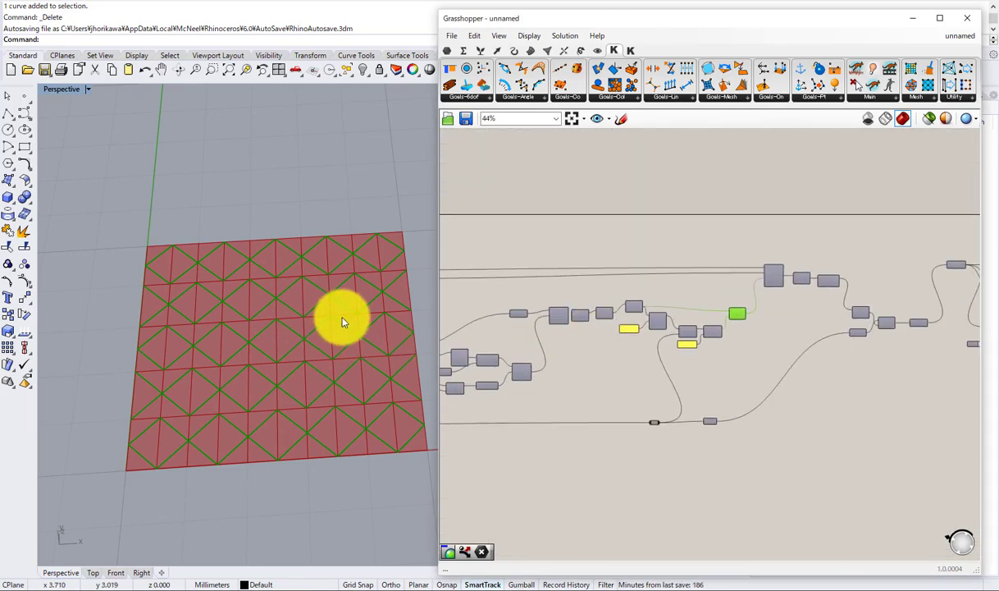
scroll(343, 321, "up", 5)
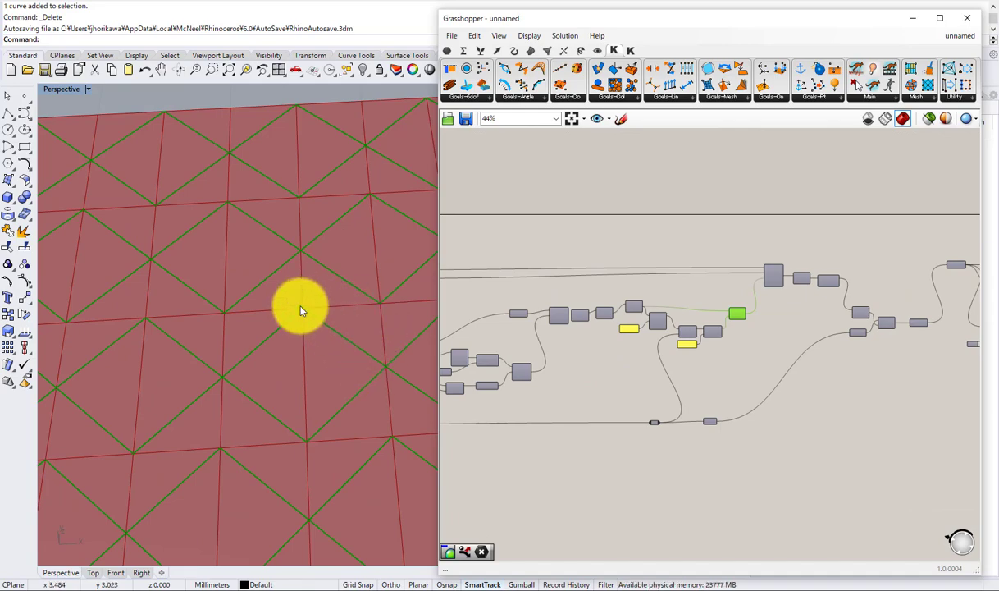
scroll(242, 261, "down", 6)
scroll(270, 286, "up", 7)
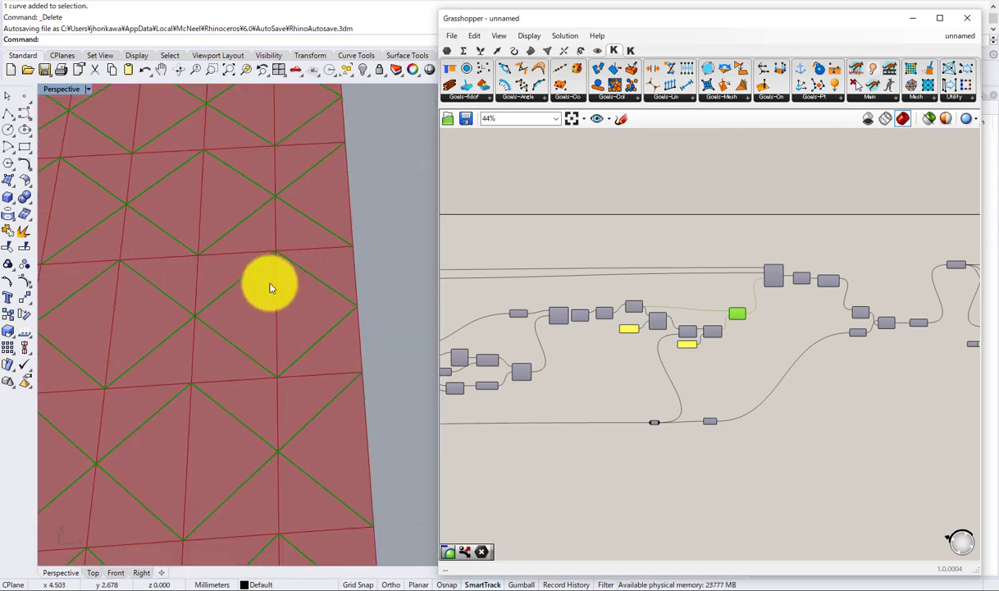
scroll(262, 272, "down", 1)
scroll(262, 272, "down", 2)
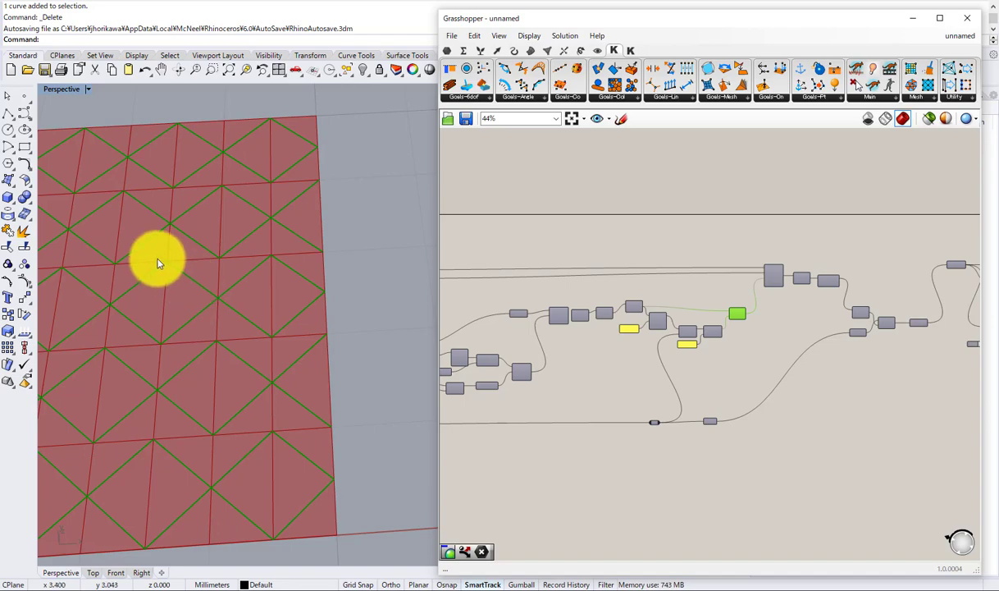
scroll(738, 316, "up", 5)
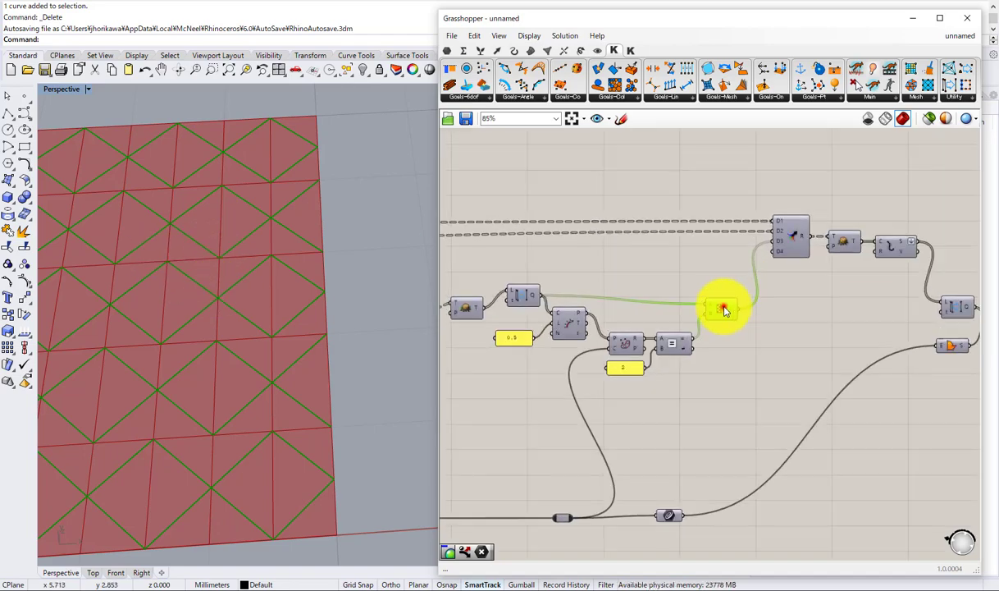
scroll(730, 315, "up", 1)
mouse_move(726, 304)
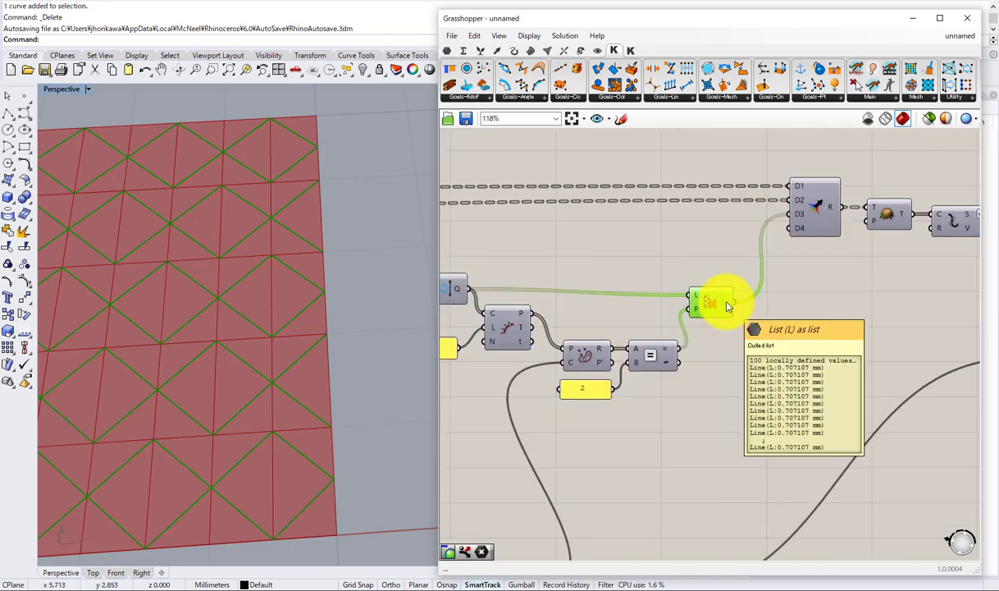
Step: Add a Graft Tree component below the Cull Pattern and feed it the culled fold lines
right_click_drag(789, 368, 720, 329)
left_click(720, 328)
double_click(721, 335)
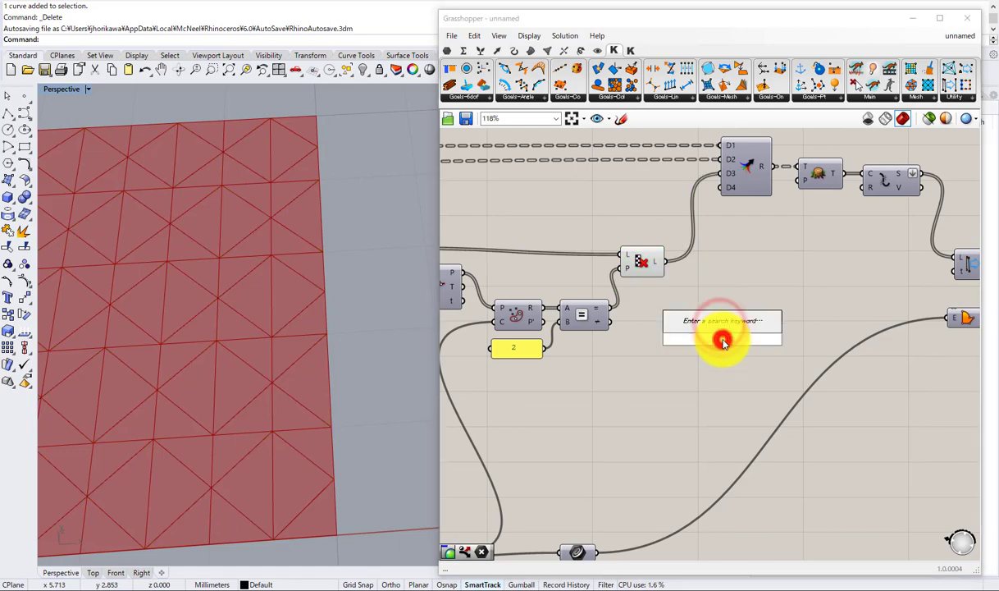
type("gra")
left_click(709, 327)
left_click_drag(666, 262, 744, 444)
scroll(717, 266, "down", 6)
scroll(747, 360, "up", 4)
right_click_drag(849, 367, 885, 314)
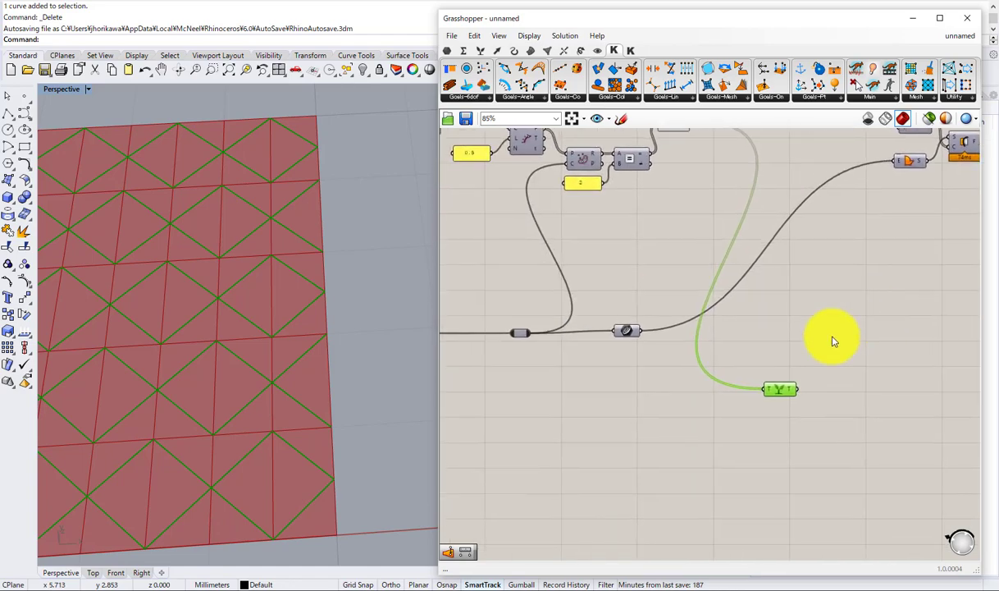
Step: Place the Graft Tree below the component that converts the split faces to meshes, and move the Hinge goal slightly further away
scroll(834, 340, "down", 2)
right_click_drag(827, 337, 620, 382)
scroll(776, 256, "up", 2)
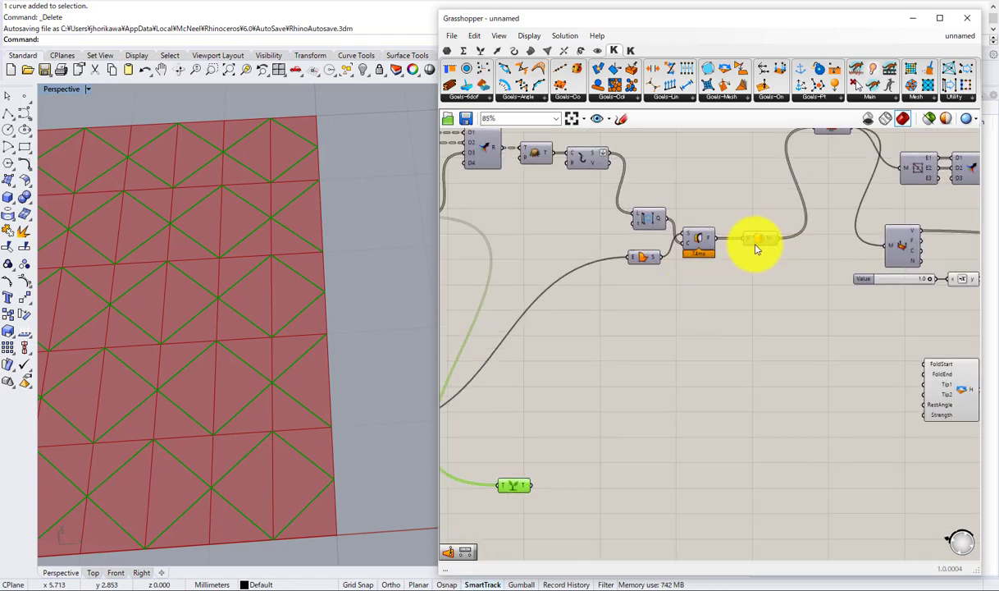
left_click(766, 238)
right_click_drag(761, 259, 743, 248)
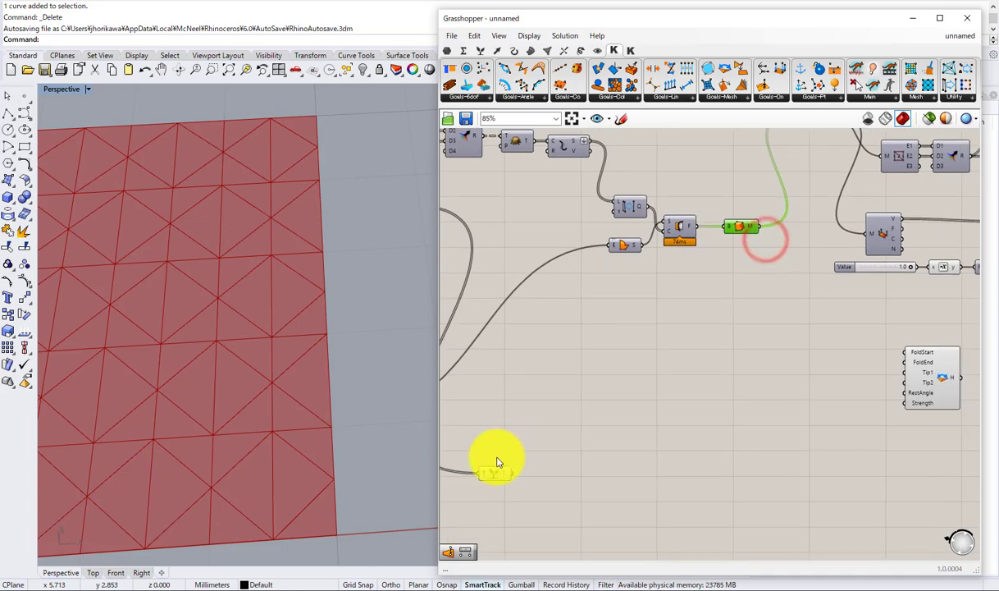
left_click_drag(490, 473, 719, 359)
right_click_drag(712, 355, 661, 339)
scroll(661, 339, "up", 2)
left_click_drag(676, 347, 688, 344)
right_click_drag(928, 329, 725, 315)
left_click_drag(780, 346, 825, 375)
right_click_drag(564, 264, 662, 333)
scroll(632, 366, "up", 1)
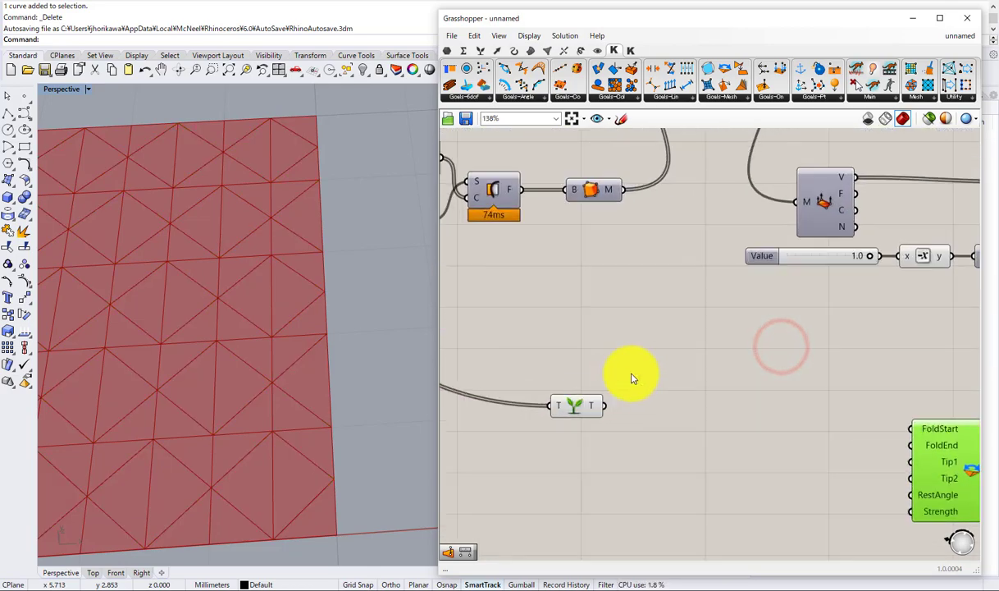
double_click(646, 367)
type("pull")
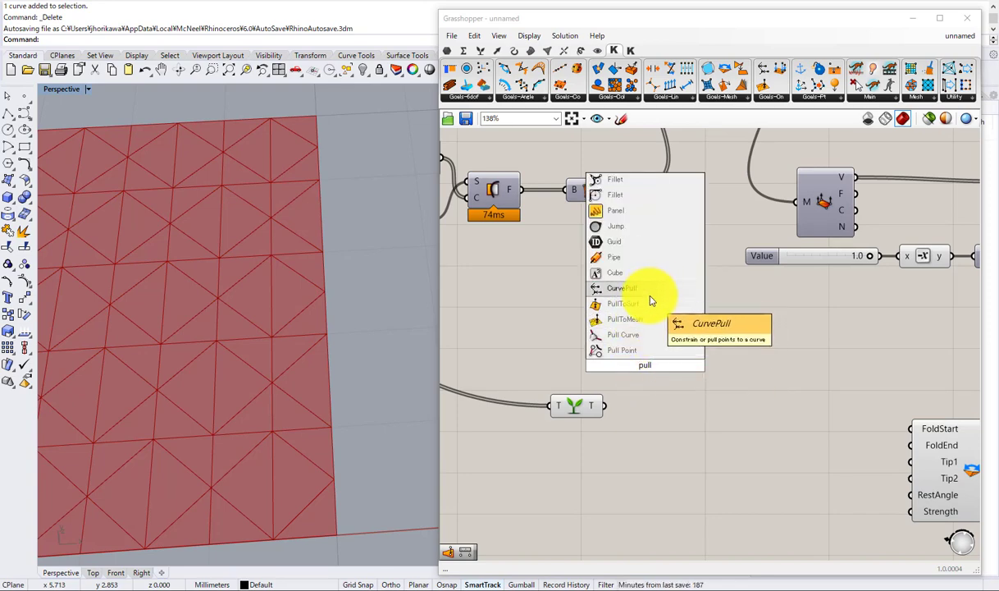
type("point")
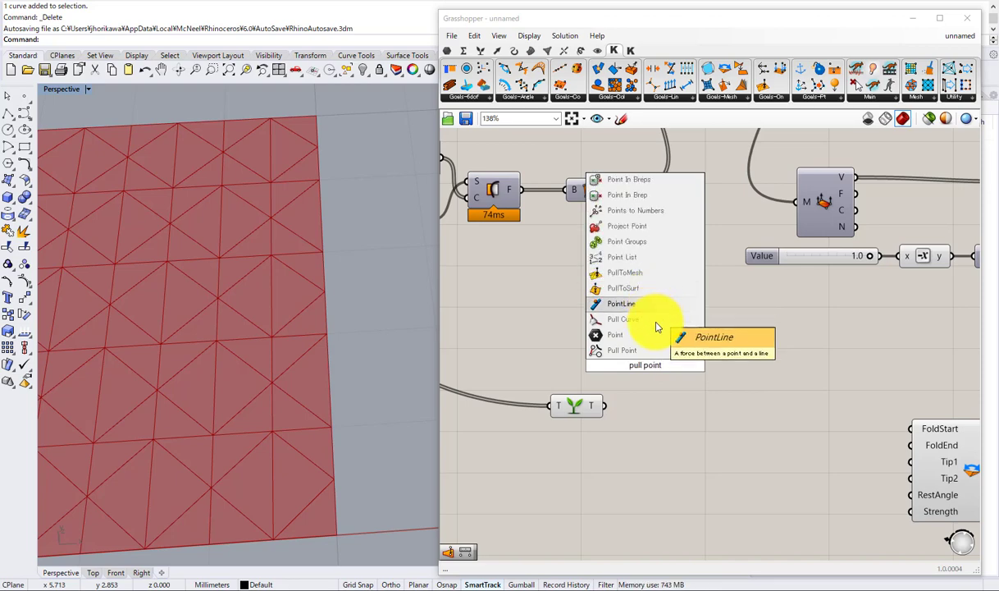
left_click(642, 348)
left_click_drag(644, 366, 656, 359)
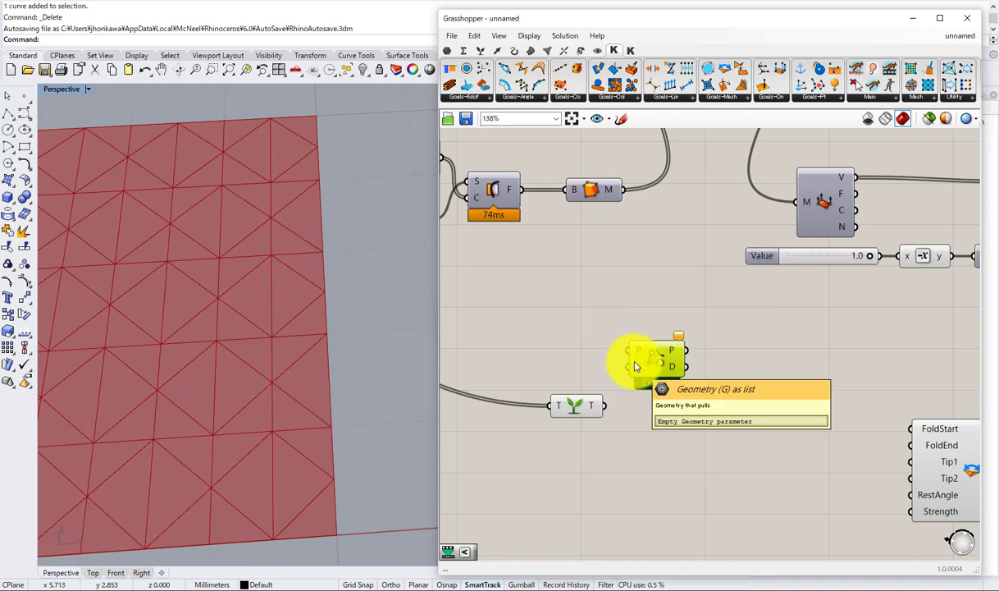
left_click(592, 199)
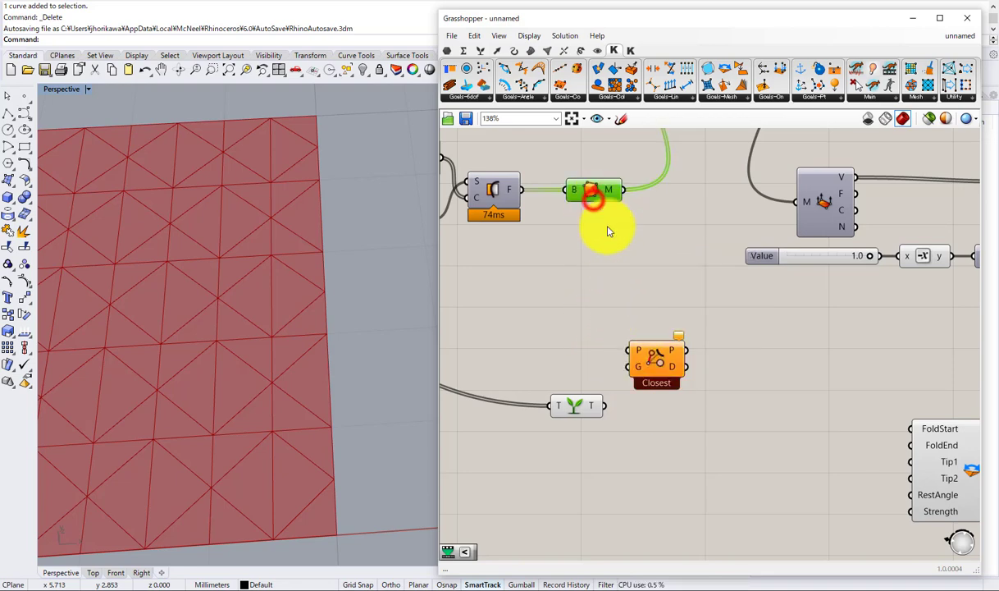
left_click(655, 365)
left_click(575, 407)
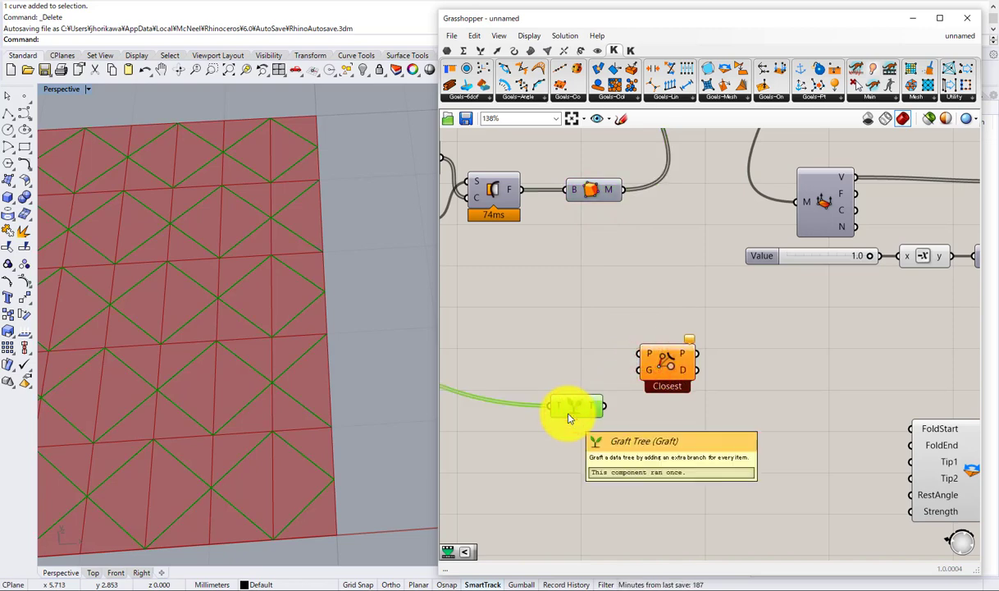
left_click(660, 362)
key("Delete")
double_click(663, 360)
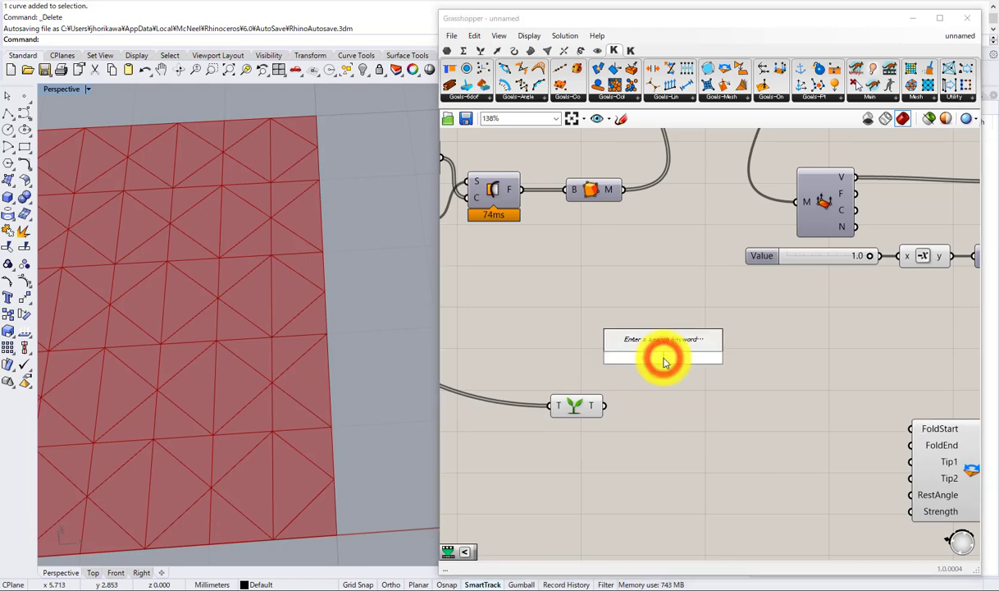
type("closest")
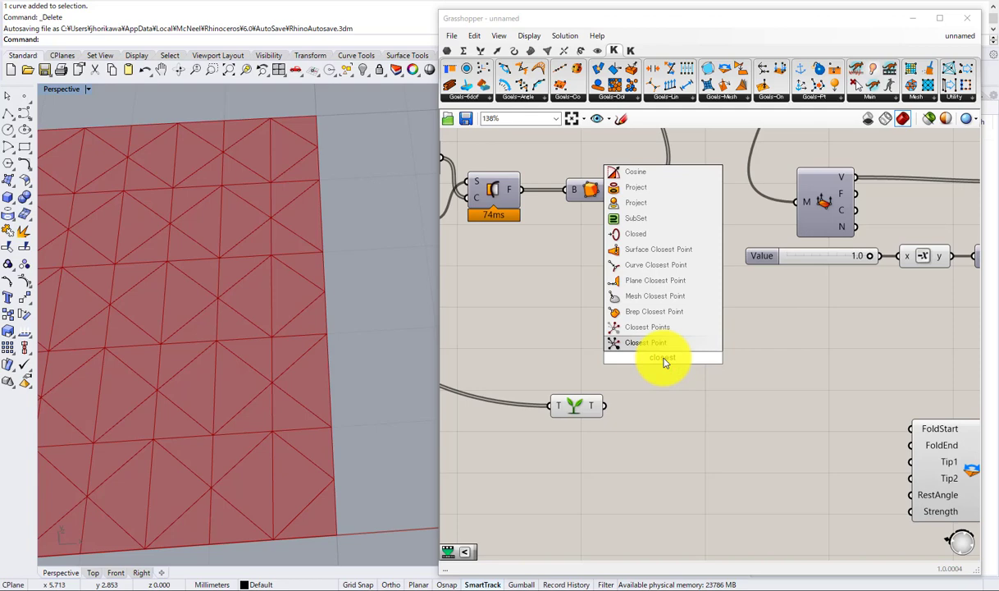
left_click(669, 309)
left_click(665, 351)
key("Delete")
Step: Add a Mesh Closest Point component between the Graft Tree and the Hinge goal
double_click(667, 350)
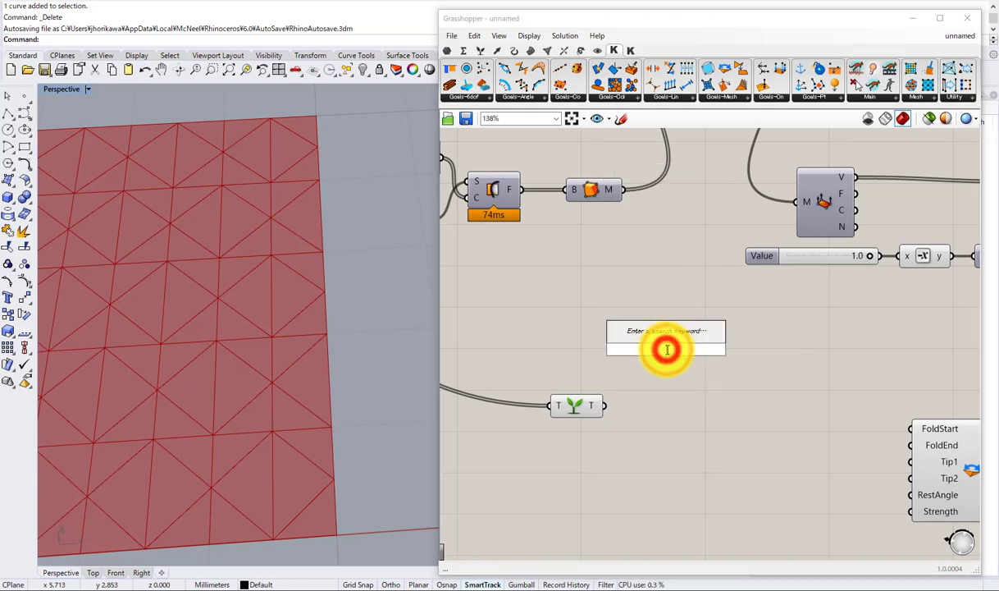
type("mesh close")
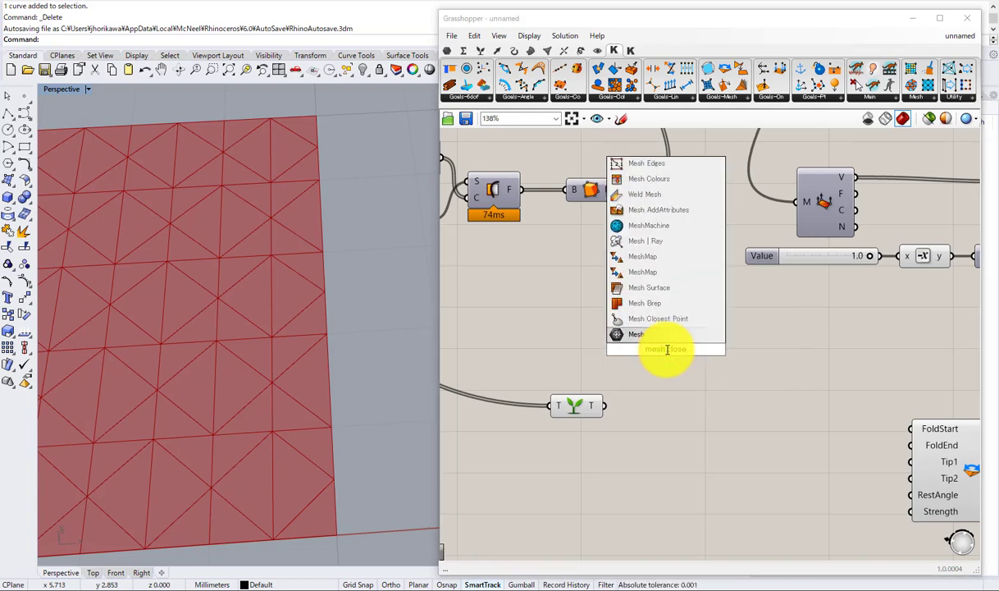
left_click(664, 319)
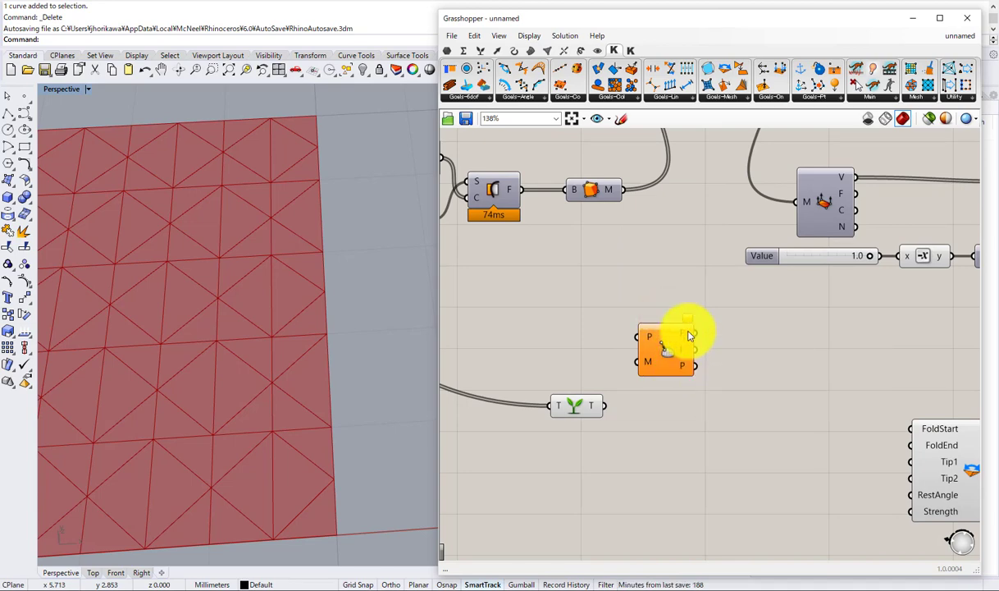
left_click_drag(671, 354, 681, 362)
scroll(669, 358, "down", 2)
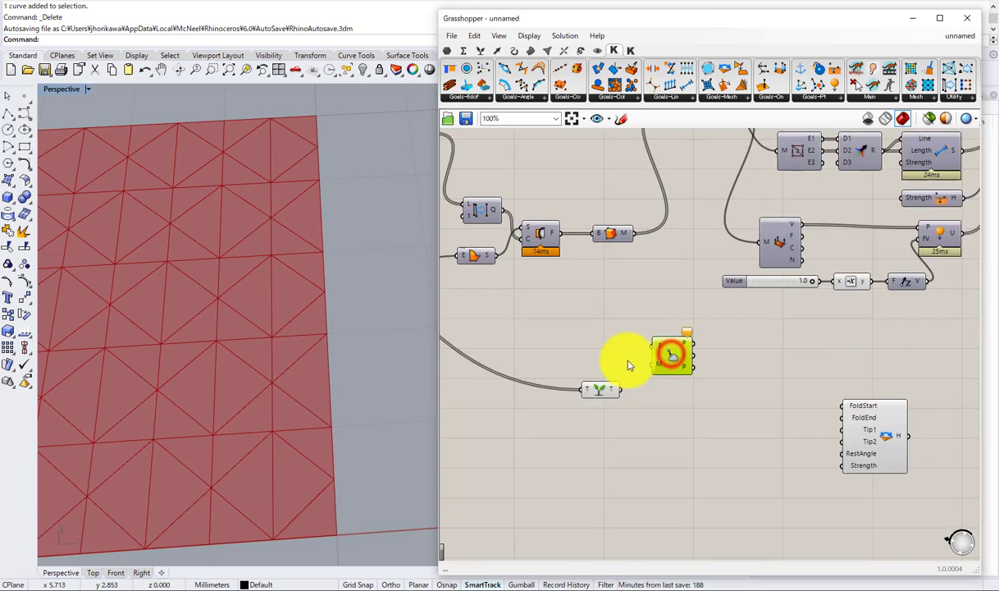
scroll(632, 374, "up", 3)
scroll(628, 399, "down", 3)
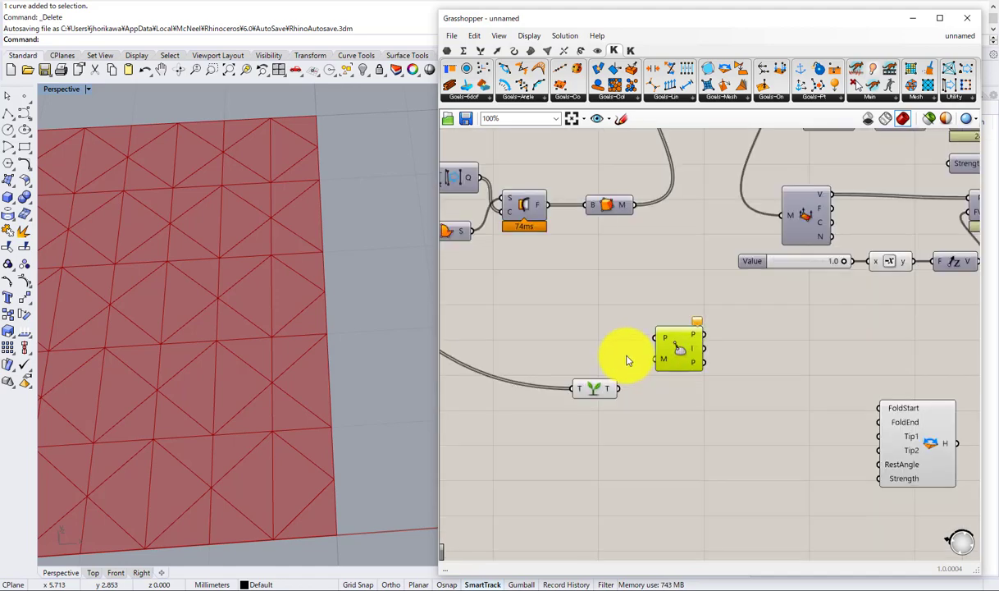
Step: Shift the Graft Tree away from Mesh Closest Point and feed its grafted lines into the curve input of a new Evaluate Length
left_click(599, 391)
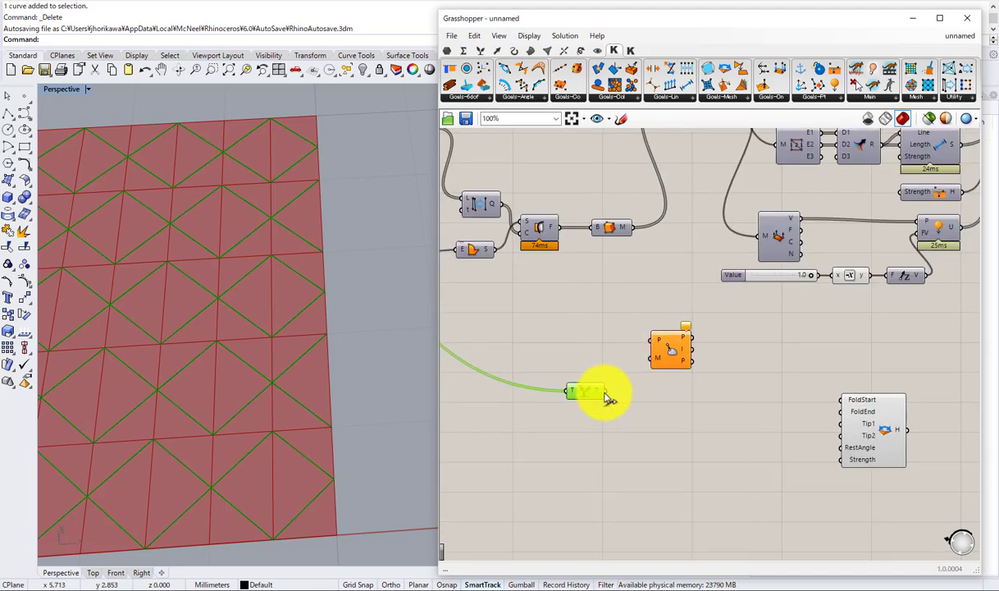
left_click_drag(580, 395, 500, 411)
double_click(589, 412)
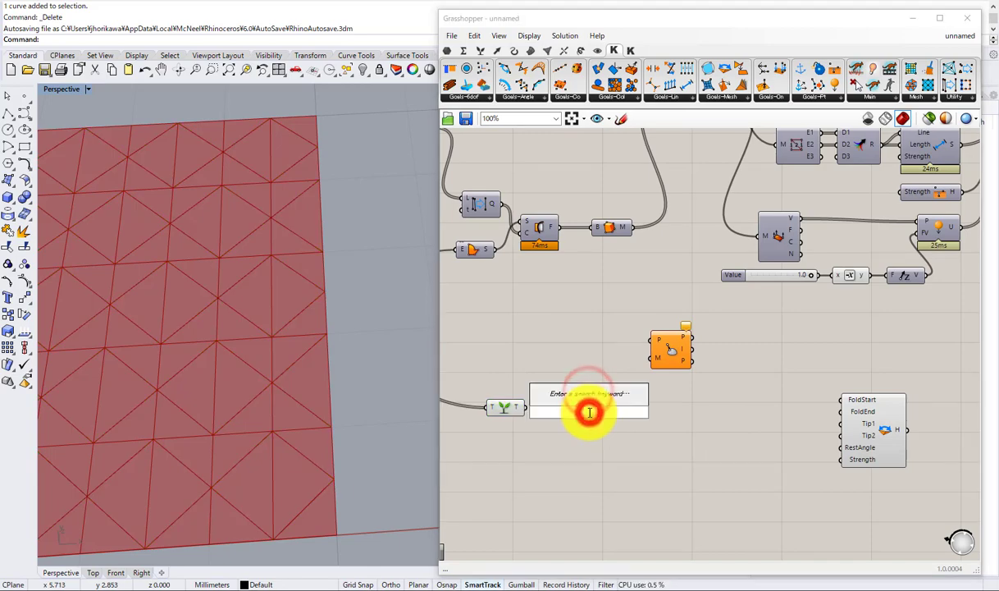
type("evalua")
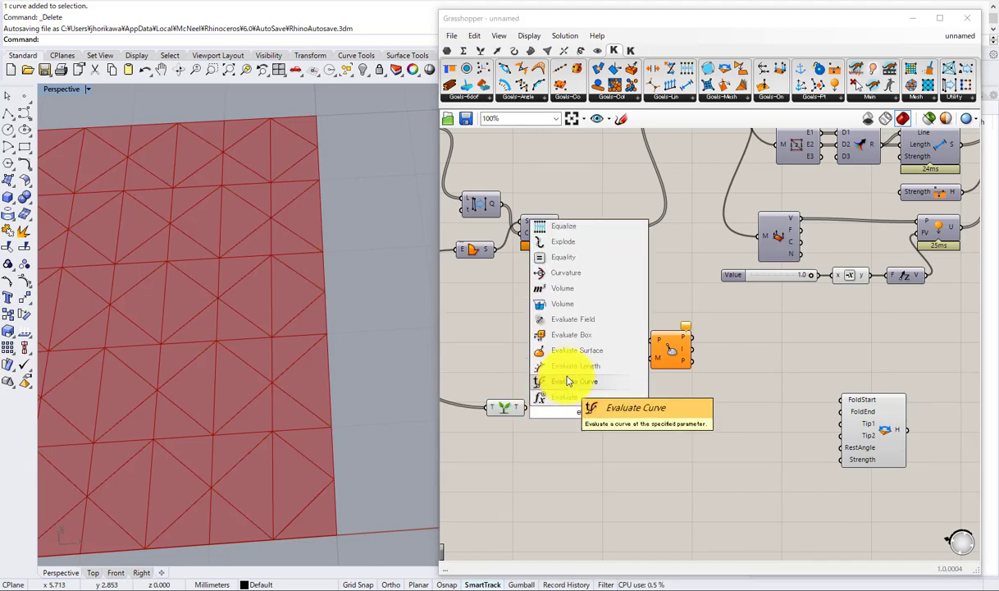
left_click(569, 367)
left_click_drag(525, 407, 572, 400)
Step: Insert a relay into the wire feeding the Graft Tree and place it just before that component
scroll(615, 360, "down", 5)
scroll(528, 366, "up", 2)
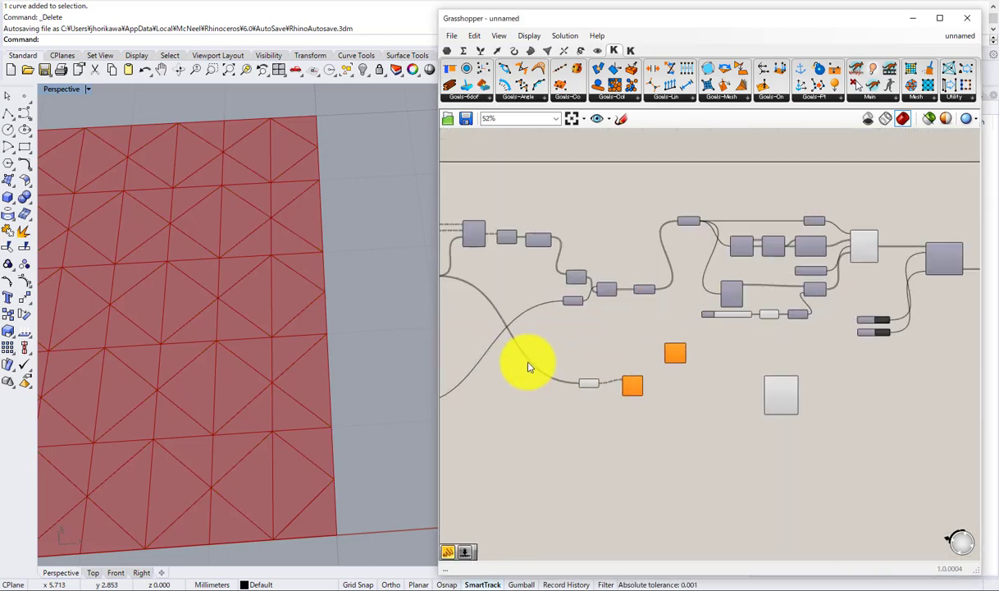
left_click_drag(528, 367, 506, 392)
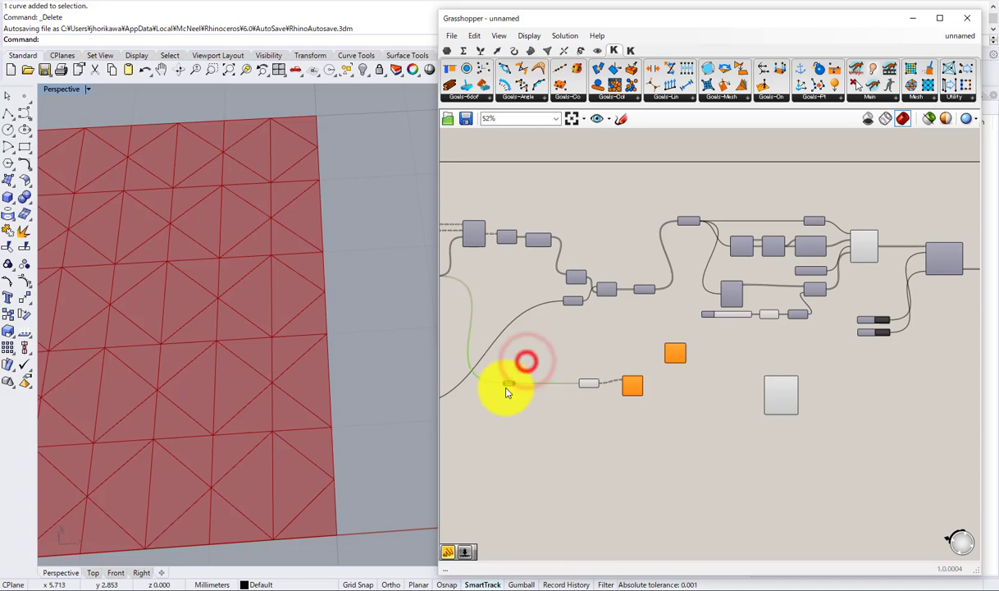
Step: Add a compact panel containing 0.5, connect it to Evaluate Length's length input, and align Evaluate Length with the Graft Tree
scroll(574, 399, "up", 7)
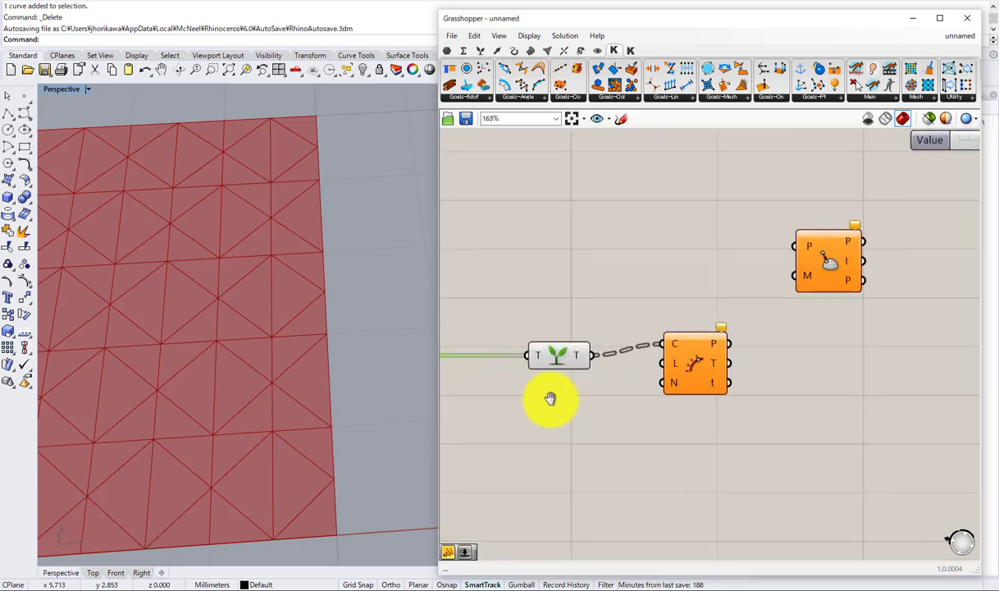
double_click(565, 397)
type("panel")
key("Return")
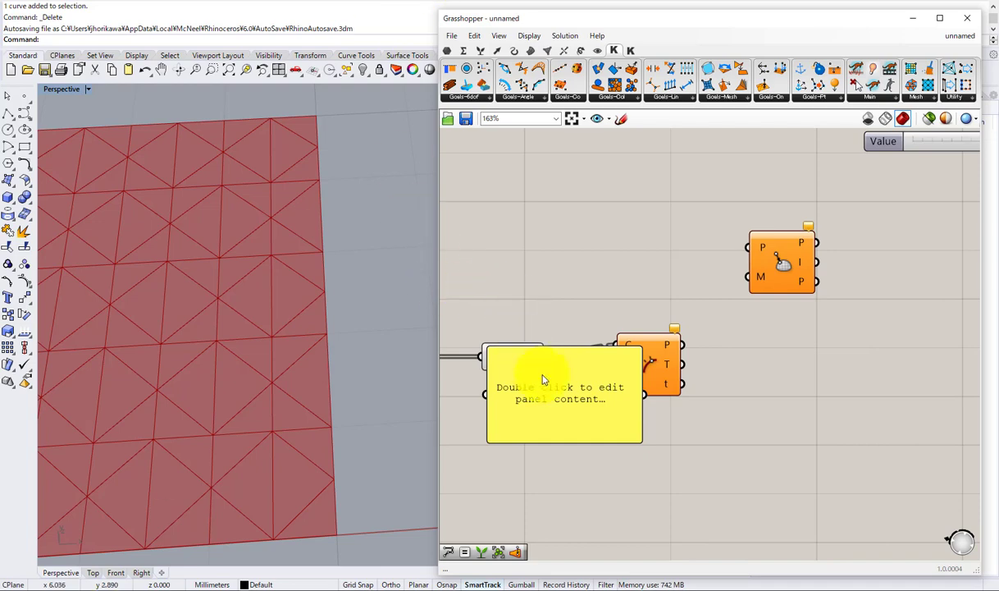
double_click(543, 374)
type("0.5")
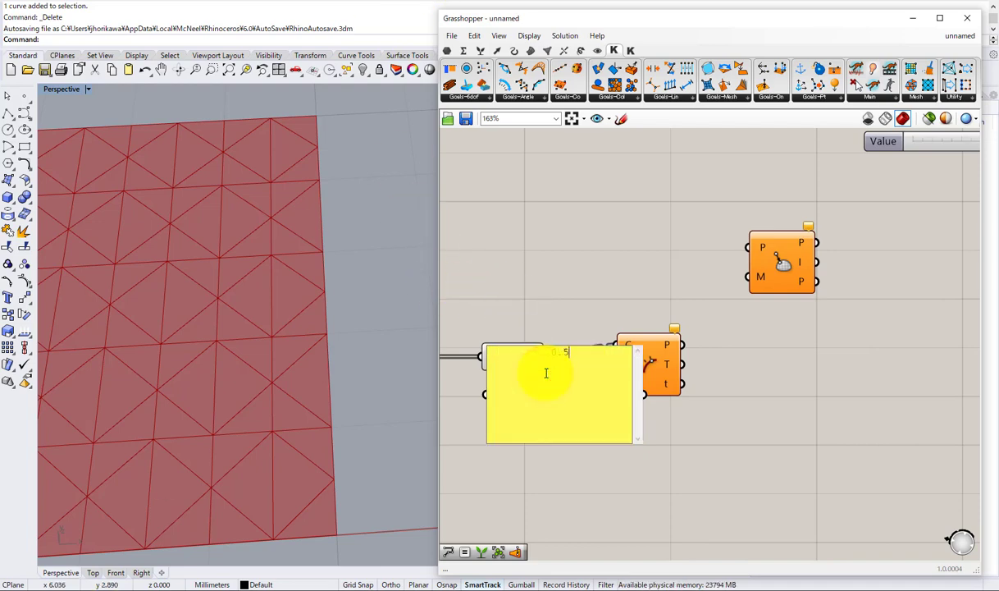
left_click(712, 447)
left_click_drag(640, 439, 619, 364)
right_click_drag(676, 357, 606, 394)
left_click_drag(603, 384, 590, 390)
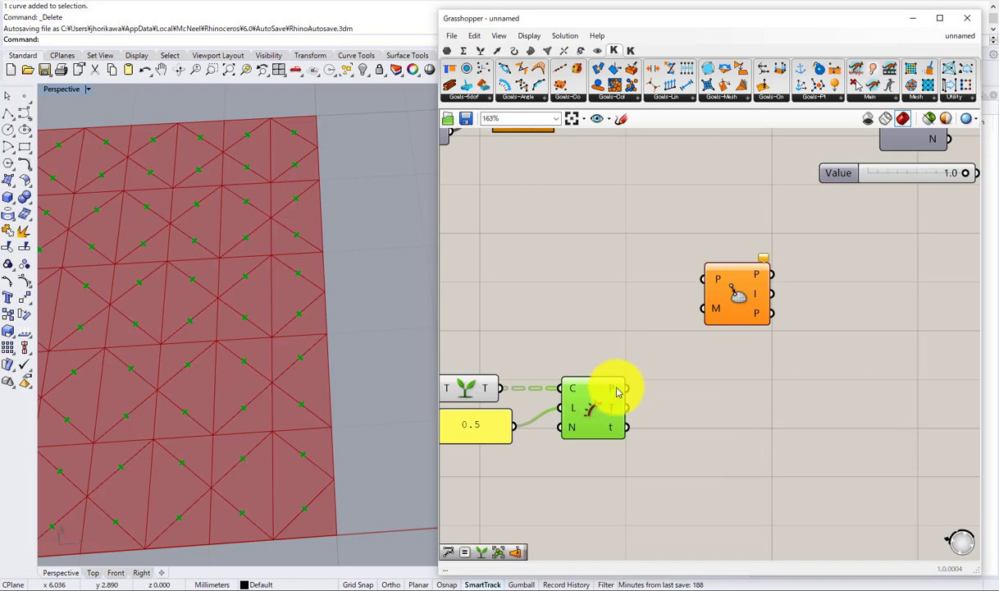
Step: Simplify Evaluate Length's point output, connect it to Mesh Closest Point's point input, and place Mesh Closest Point beside Evaluate Length
right_click(618, 392)
left_click(644, 460)
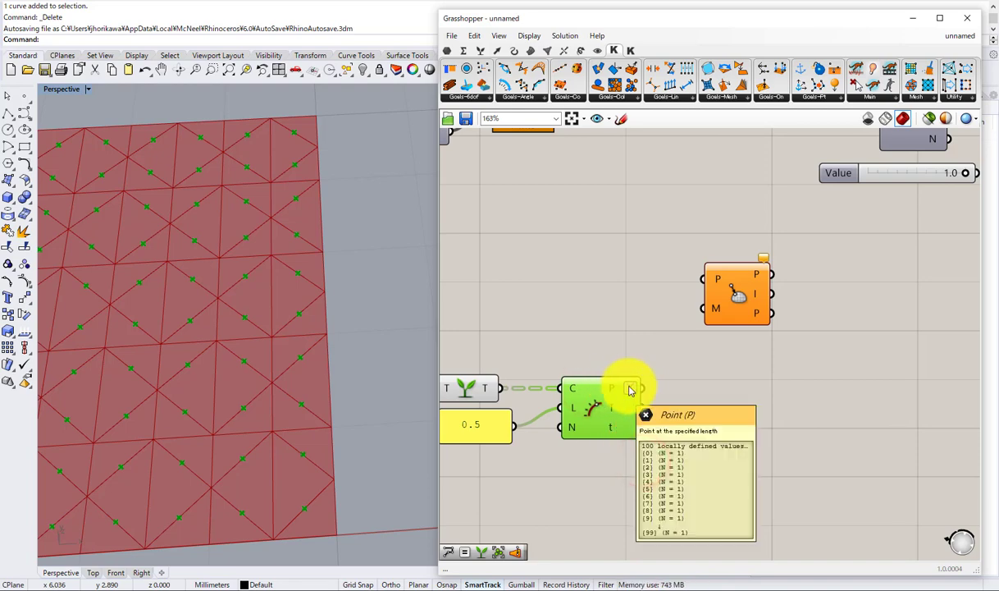
left_click_drag(634, 387, 706, 283)
left_click_drag(750, 287, 784, 397)
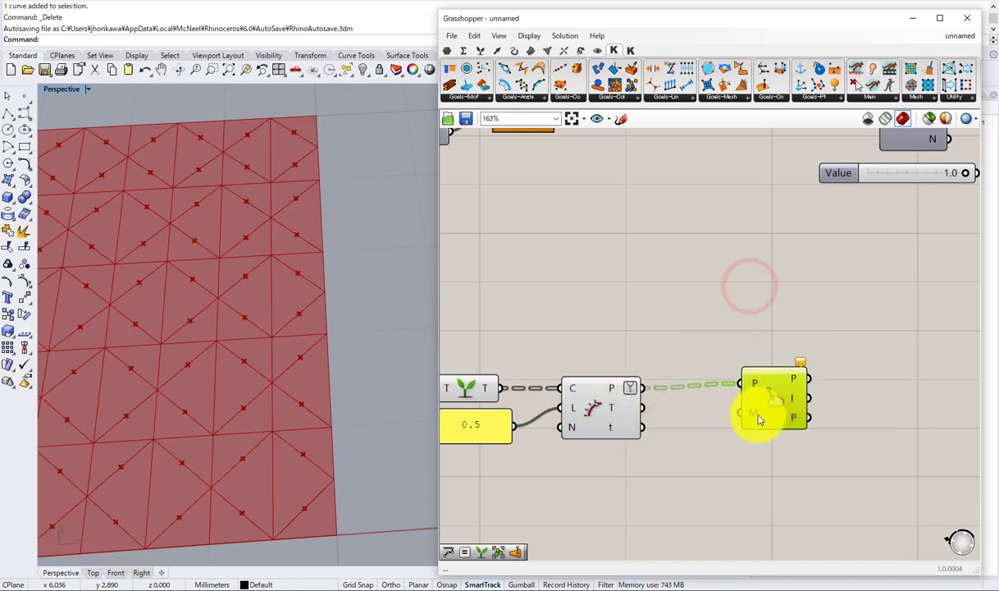
Step: Connect the converted meshes to Mesh Closest Point's mesh input and inspect its point output
scroll(737, 364, "down", 5)
scroll(693, 288, "up", 4)
right_click_drag(711, 254, 676, 251)
left_click_drag(657, 218, 726, 485)
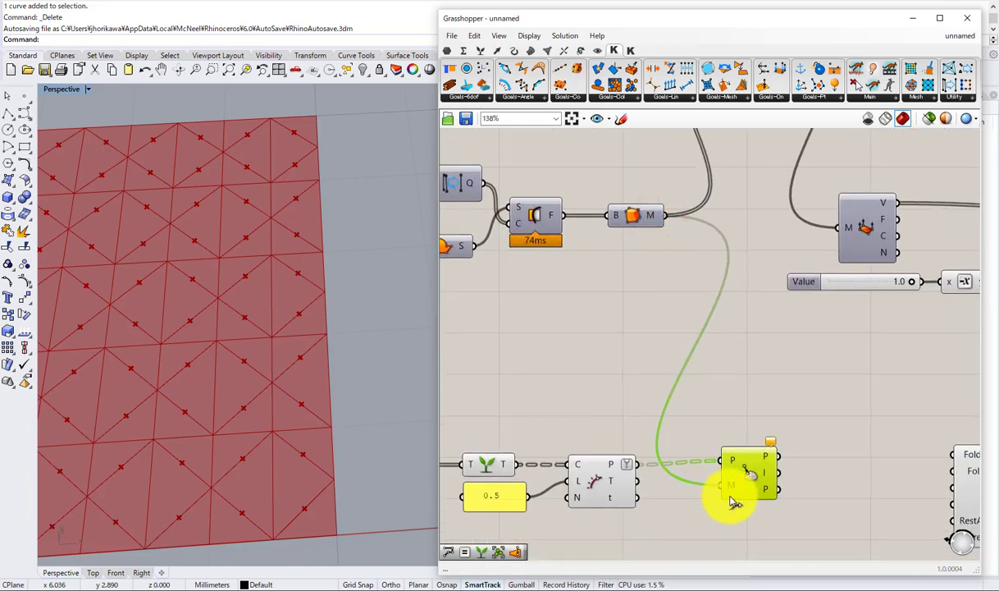
scroll(725, 404, "up", 2)
left_click_drag(691, 405, 686, 411)
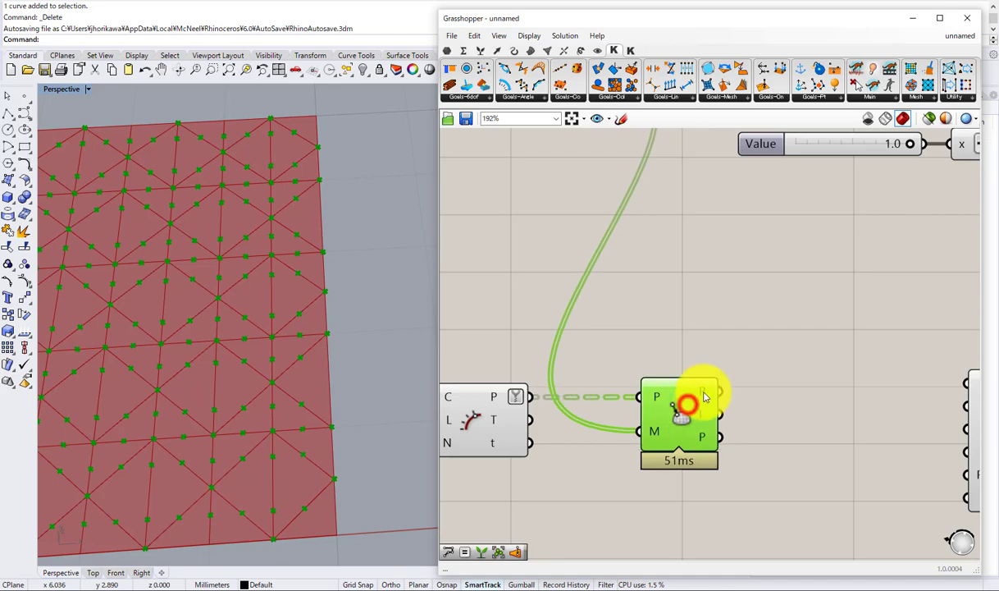
mouse_move(707, 397)
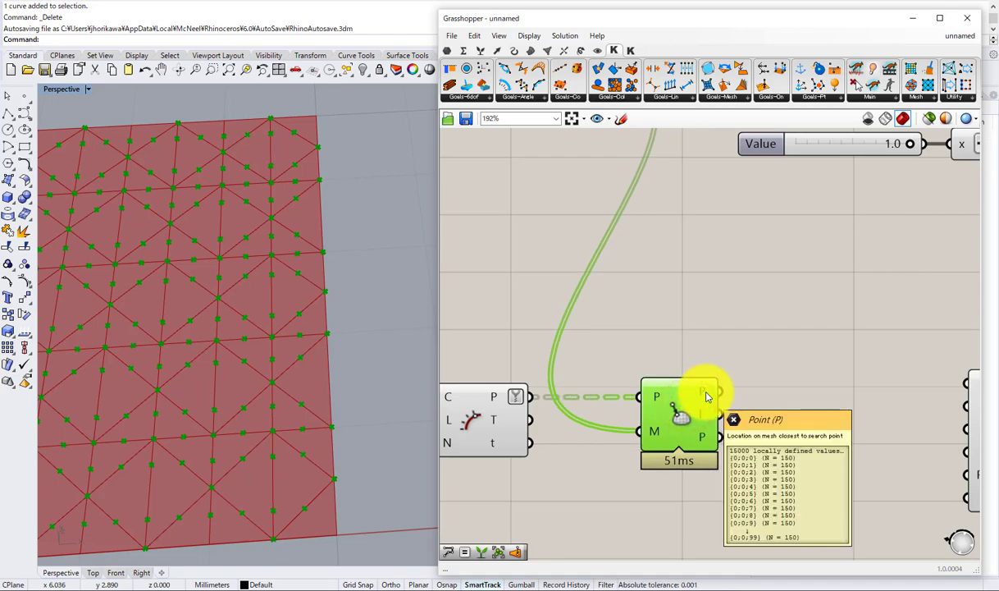
Step: Simplify the Point output of the Mesh Closest Point component and move the component slightly down
right_click(707, 394)
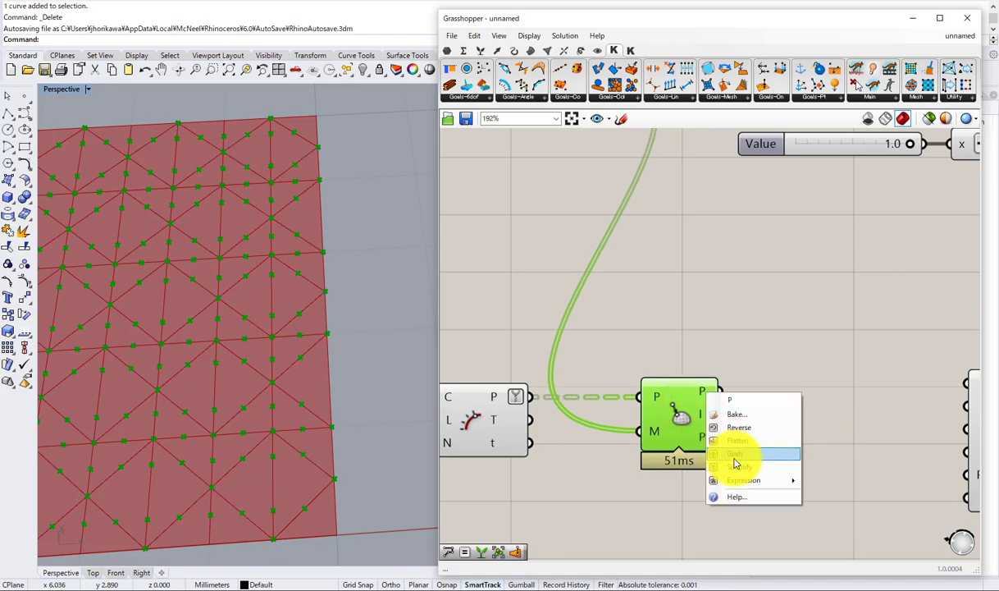
left_click(734, 468)
mouse_move(712, 390)
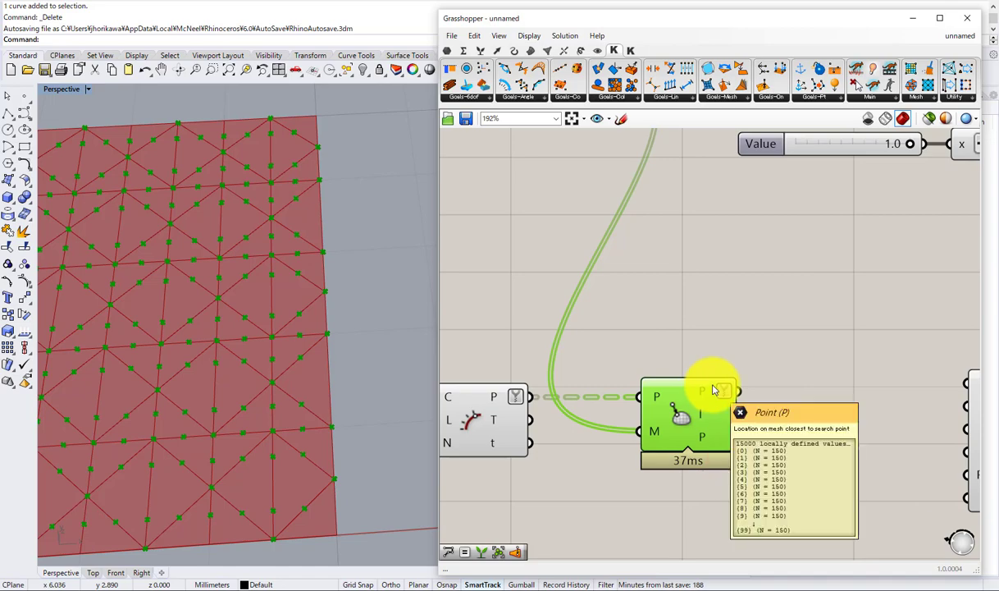
scroll(680, 353, "down", 4)
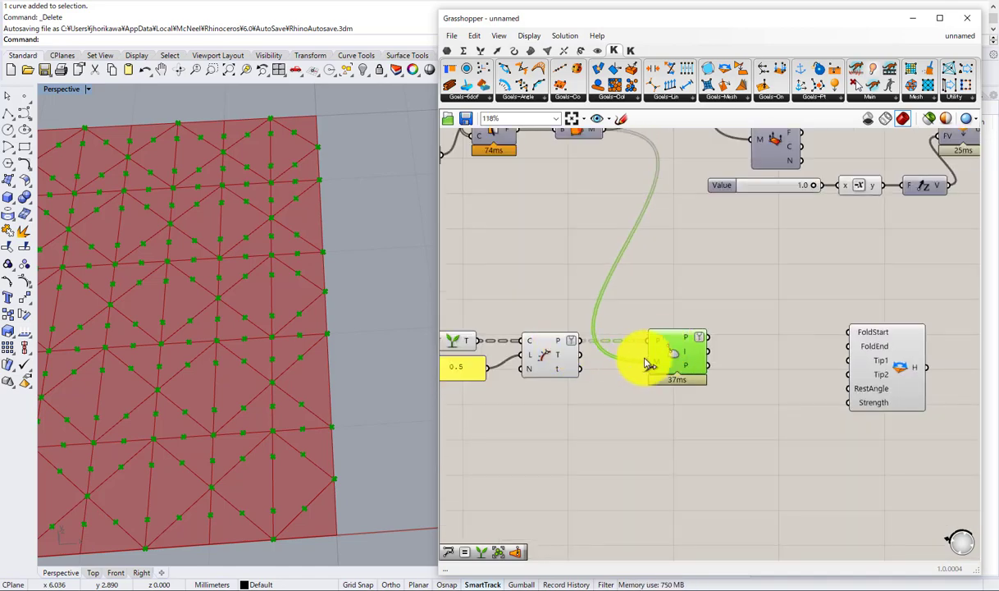
left_click_drag(666, 344, 665, 361)
mouse_move(684, 350)
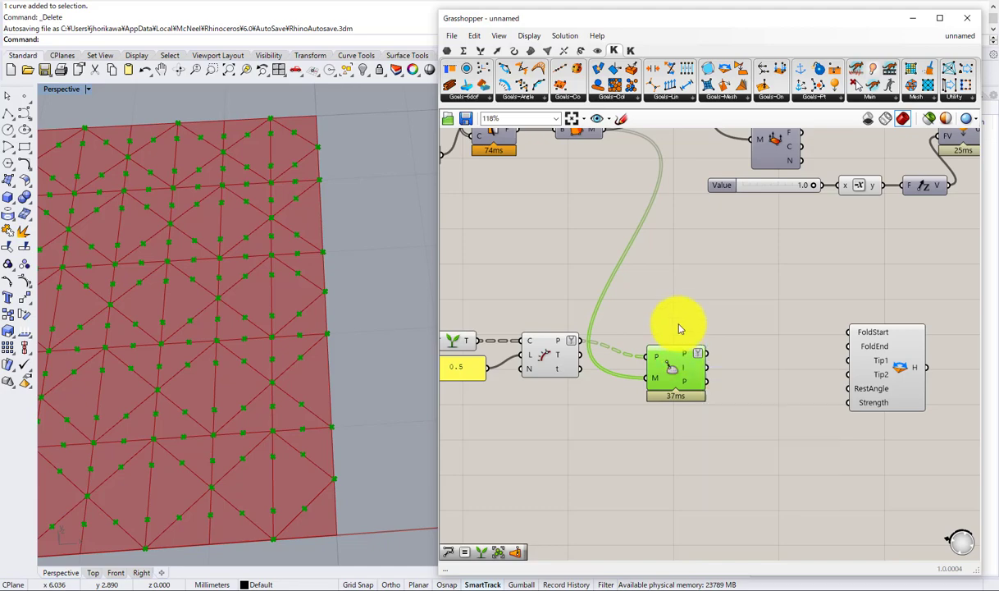
Step: Add a Distance component comparing the Evaluate Length points (A) with the closest mesh points (B), and move the Hinge goal away for space
double_click(679, 327)
type("dista")
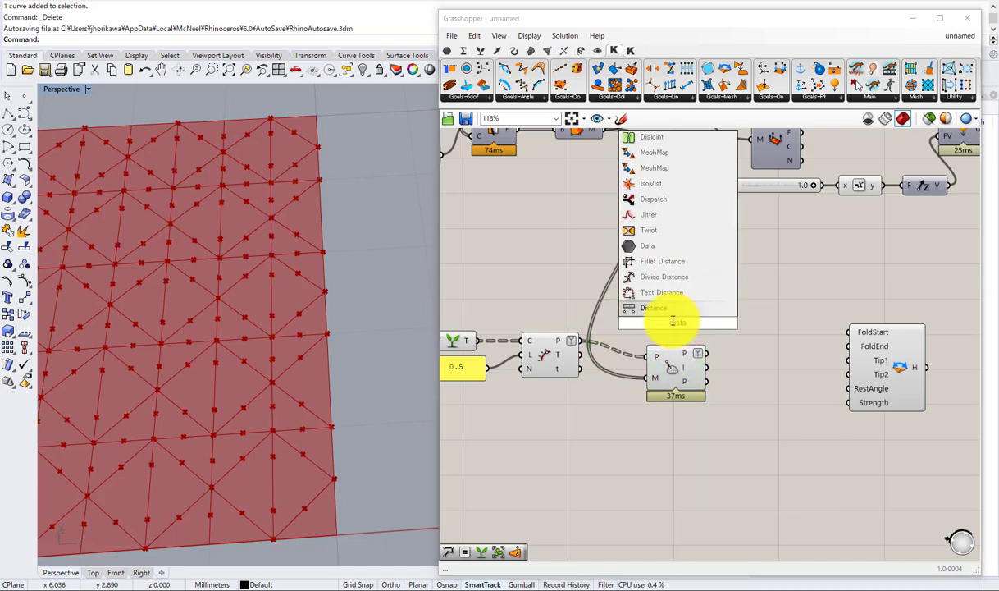
left_click(647, 306)
left_click_drag(583, 340, 653, 316)
left_click_drag(657, 364, 655, 370)
left_click_drag(675, 327, 736, 350)
left_click_drag(754, 352, 742, 356)
right_click_drag(853, 359, 690, 320)
left_click_drag(692, 321, 785, 314)
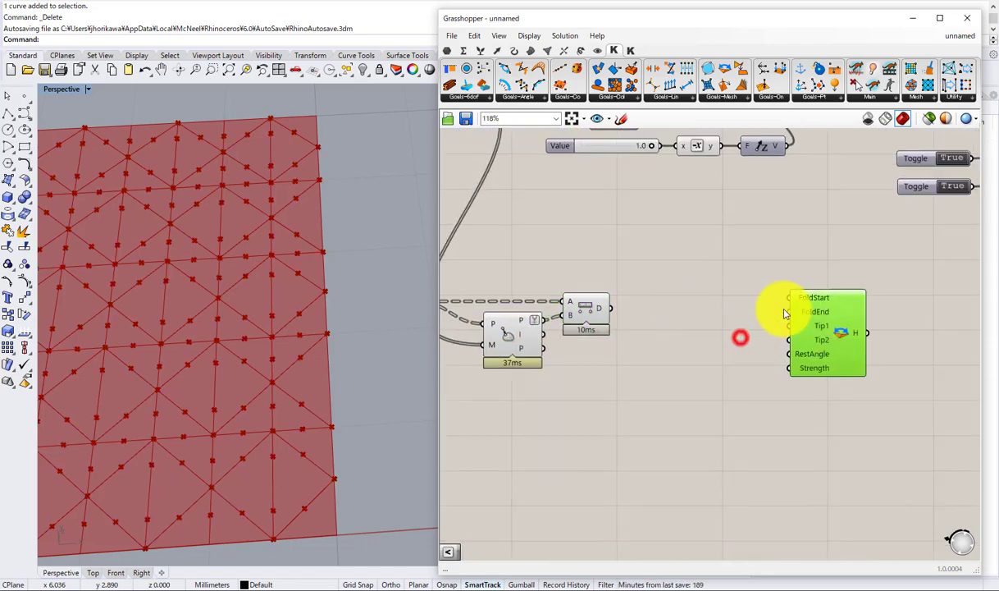
Step: Inspect the Distance output values in an enlarged temporary panel and remove the panel
left_click(447, 51)
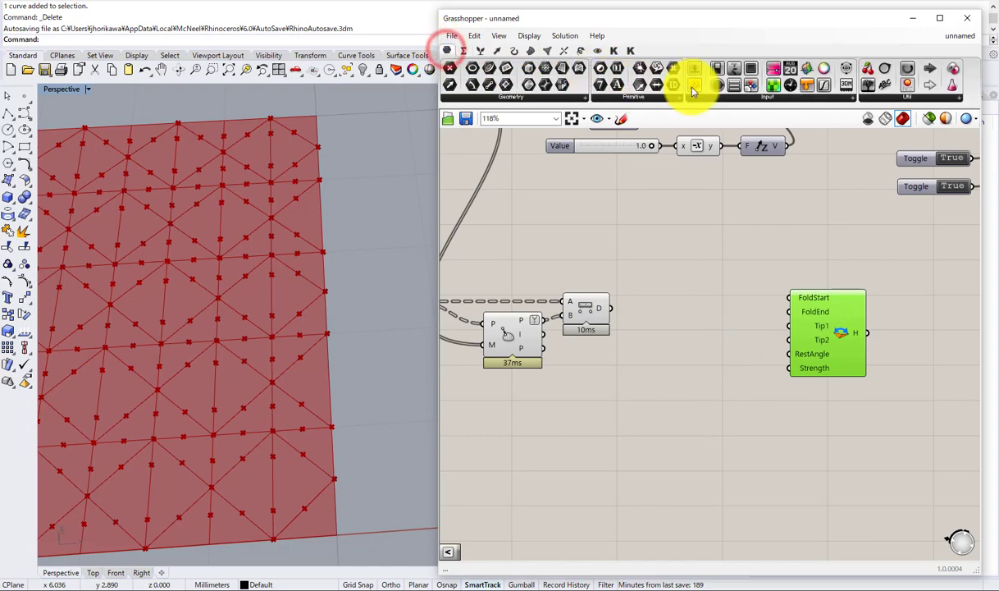
left_click_drag(723, 318, 722, 316)
left_click_drag(611, 308, 671, 308)
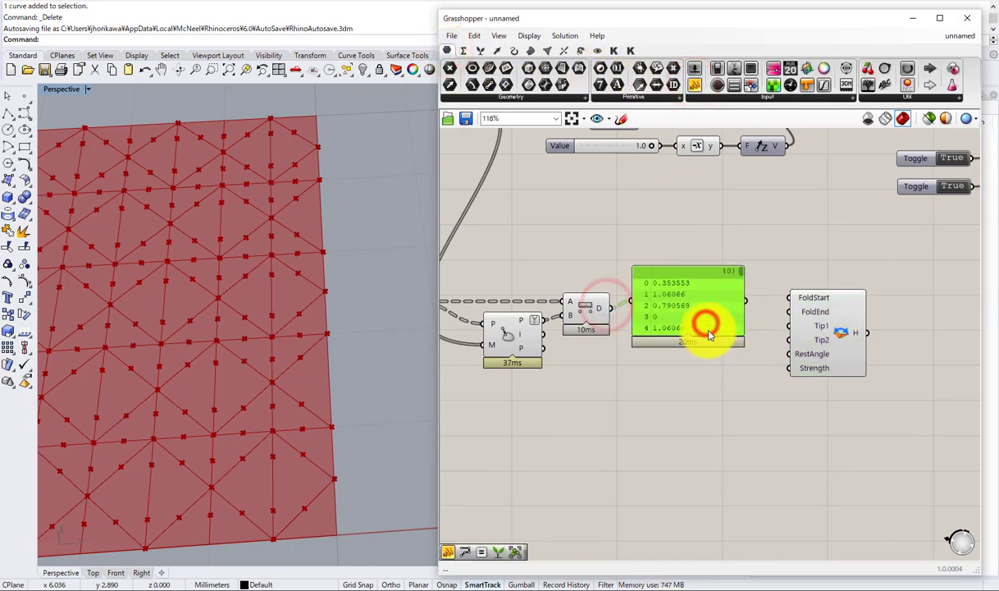
left_click_drag(709, 336, 687, 451)
left_click_drag(701, 403, 705, 400)
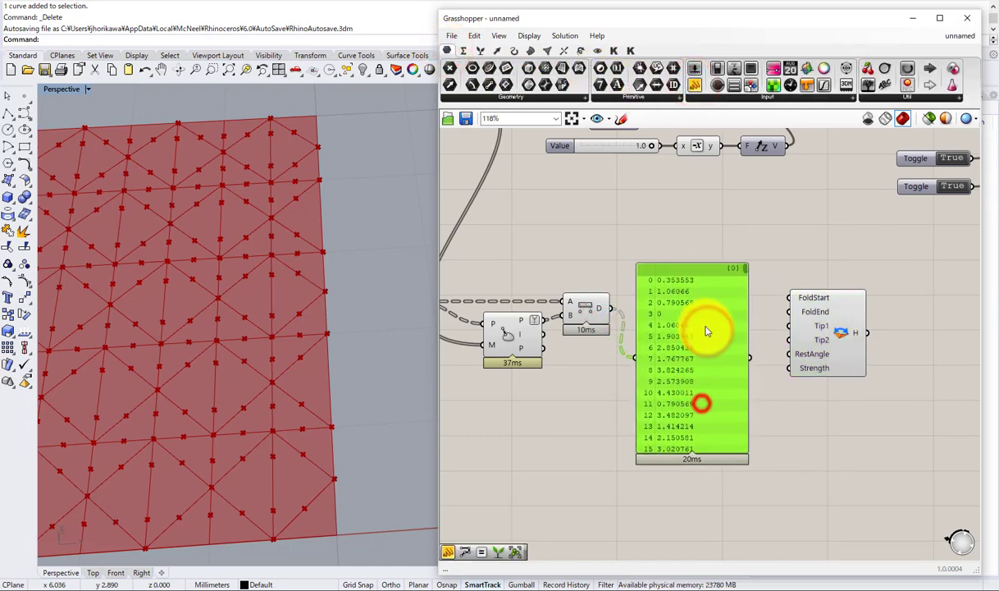
scroll(707, 332, "down", 1)
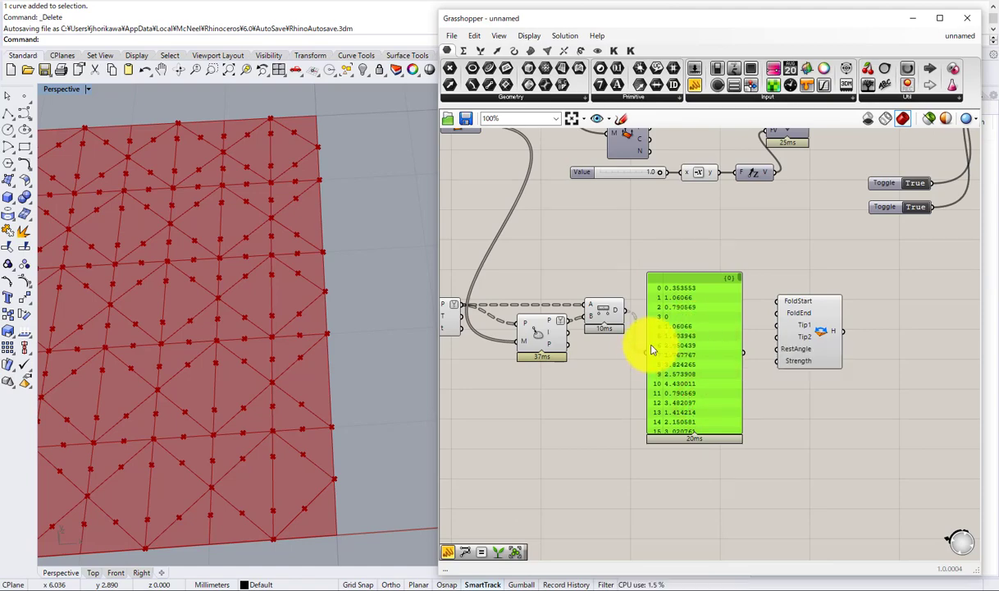
key("Delete")
Step: Try feeding the Distance output into a Smaller Than component and delete that component
double_click(665, 330)
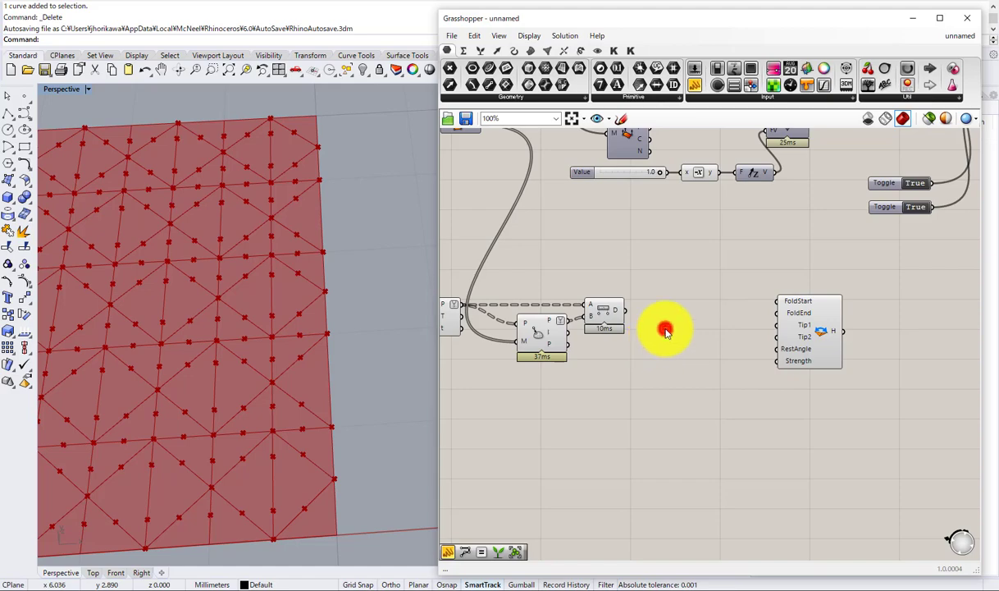
type("smaaller")
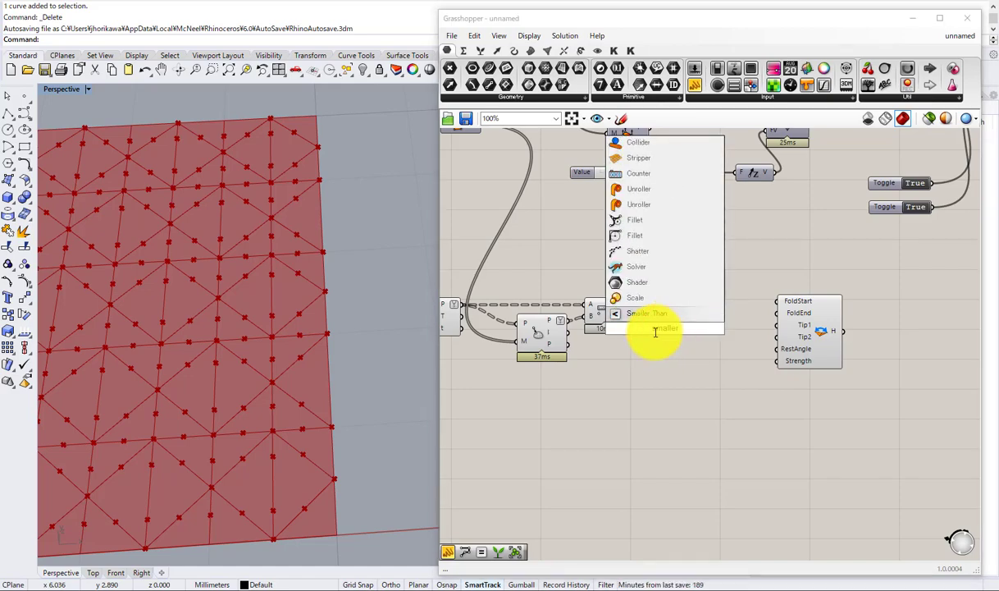
left_click(624, 314)
scroll(624, 311, "up", 4)
left_click_drag(626, 310, 658, 330)
left_click_drag(690, 341, 700, 340)
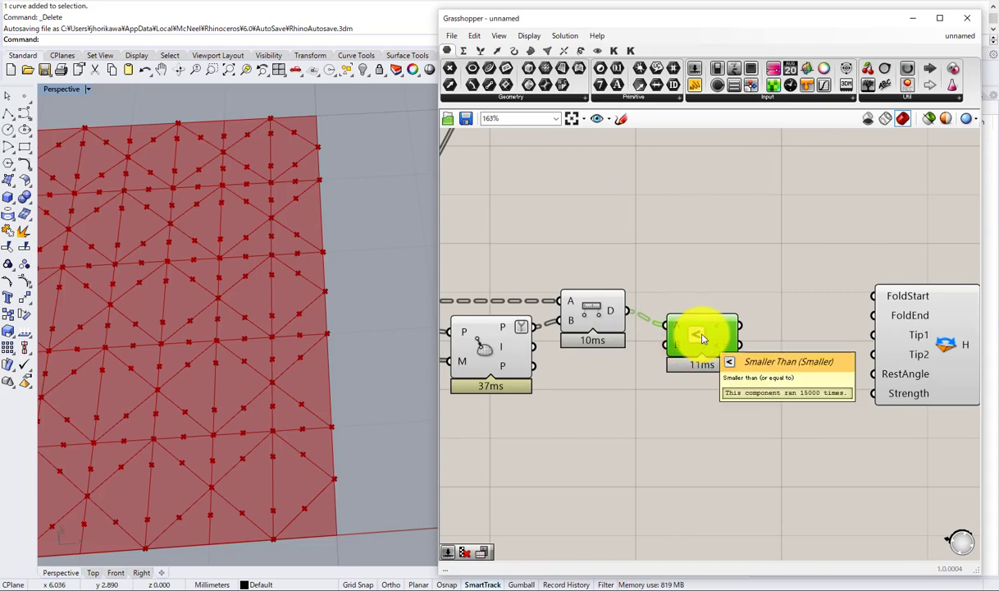
left_click(702, 337)
key("Delete")
Step: Try multiplying the distances within each branch by connecting the Distance output to a Mass Multiplication component
right_click_drag(545, 361, 576, 365)
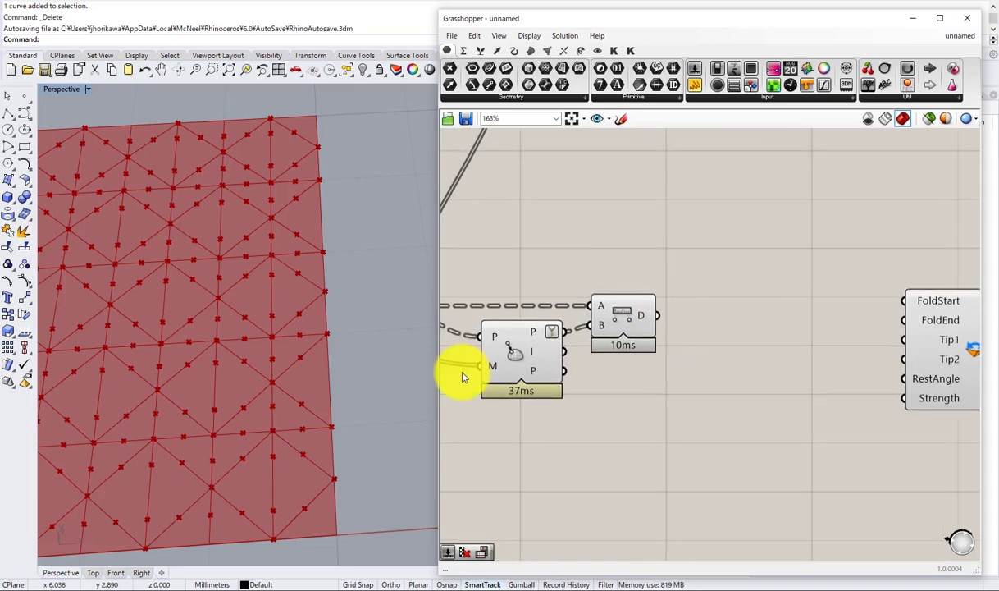
scroll(304, 301, "down", 5)
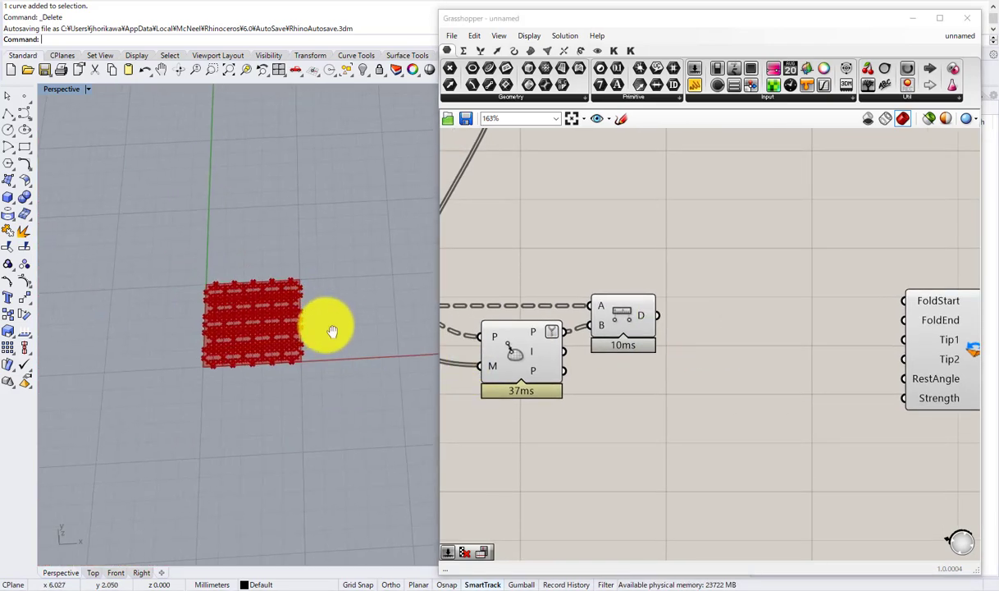
scroll(328, 329, "up", 3)
double_click(724, 301)
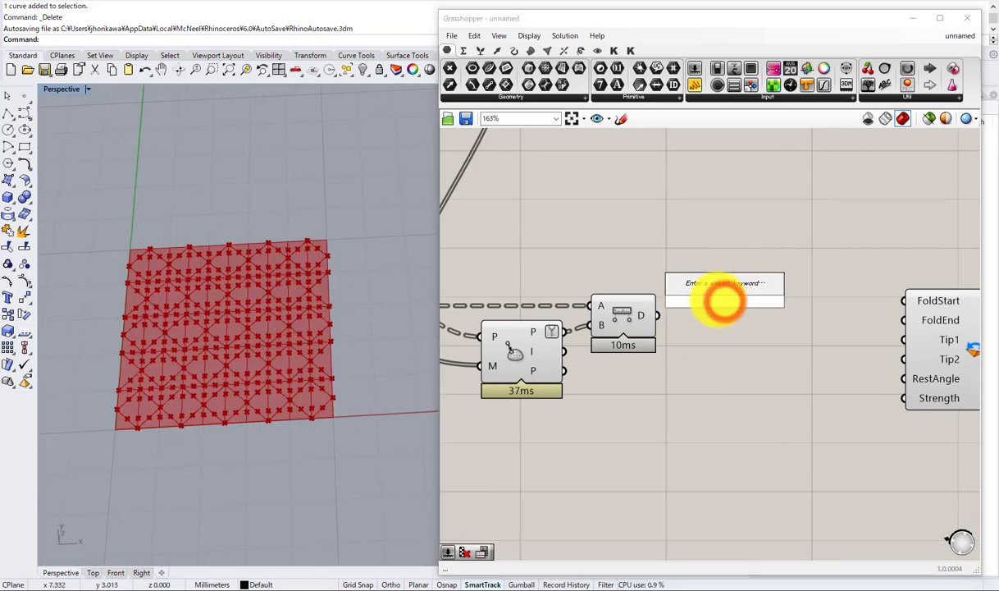
type("mass")
left_click(688, 291)
left_click(708, 294)
key("Delete")
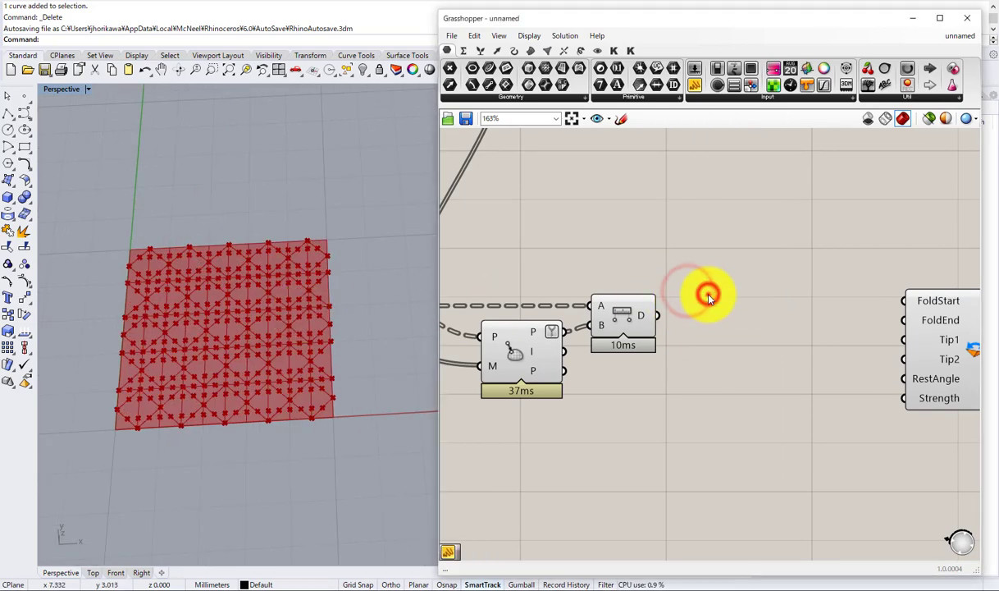
double_click(708, 294)
type("mass")
left_click(699, 266)
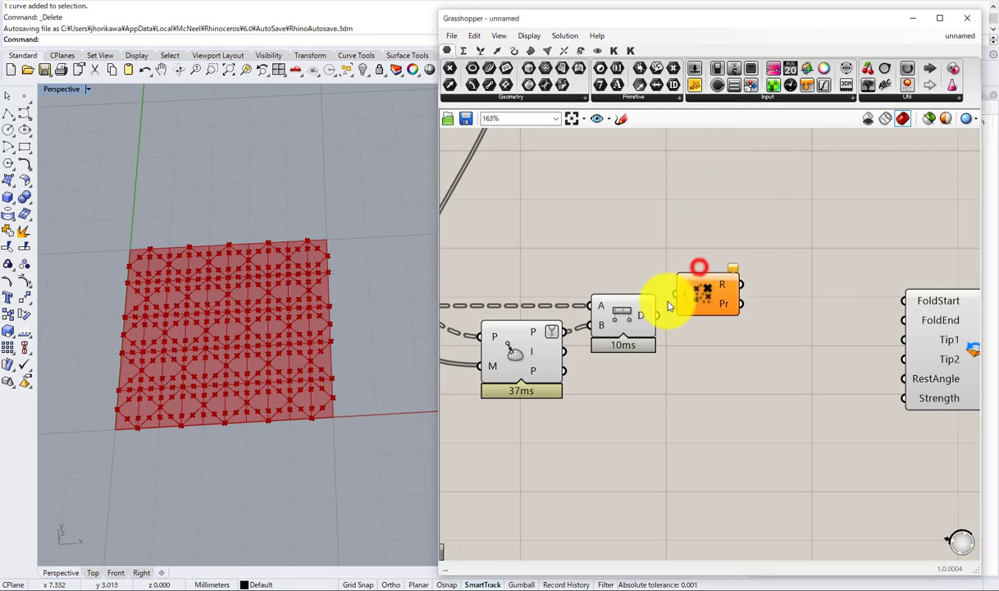
left_click_drag(713, 292, 719, 306)
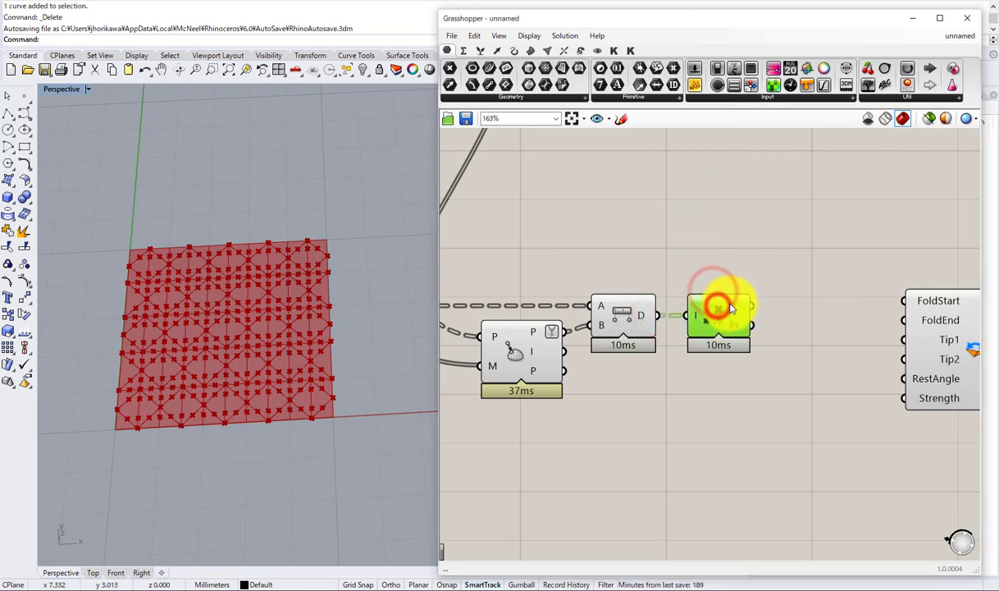
mouse_move(744, 308)
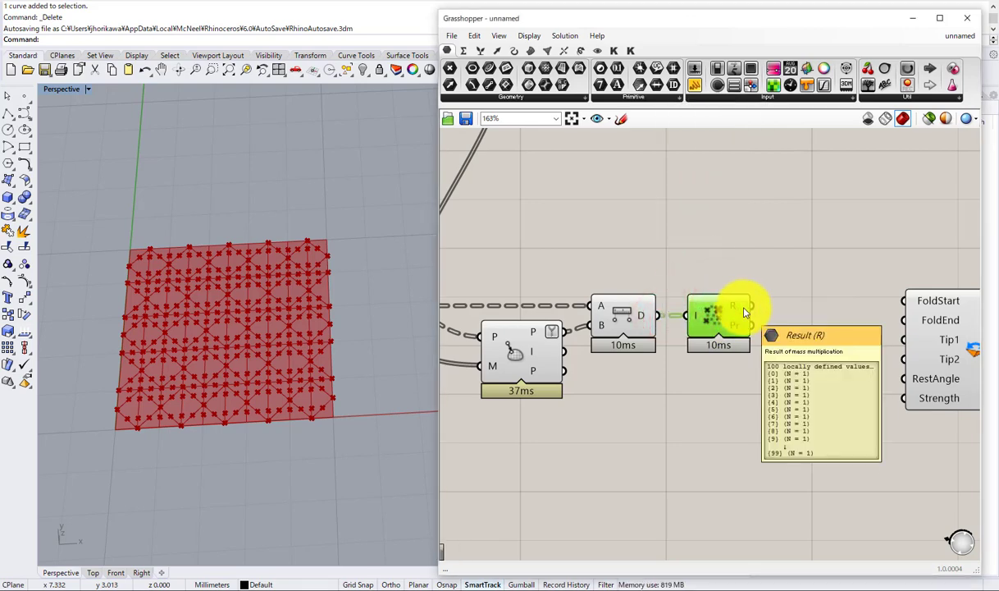
Step: Inspect the Mass Multiplication result in a temporary panel and remove the panel
right_click_drag(700, 290, 653, 272)
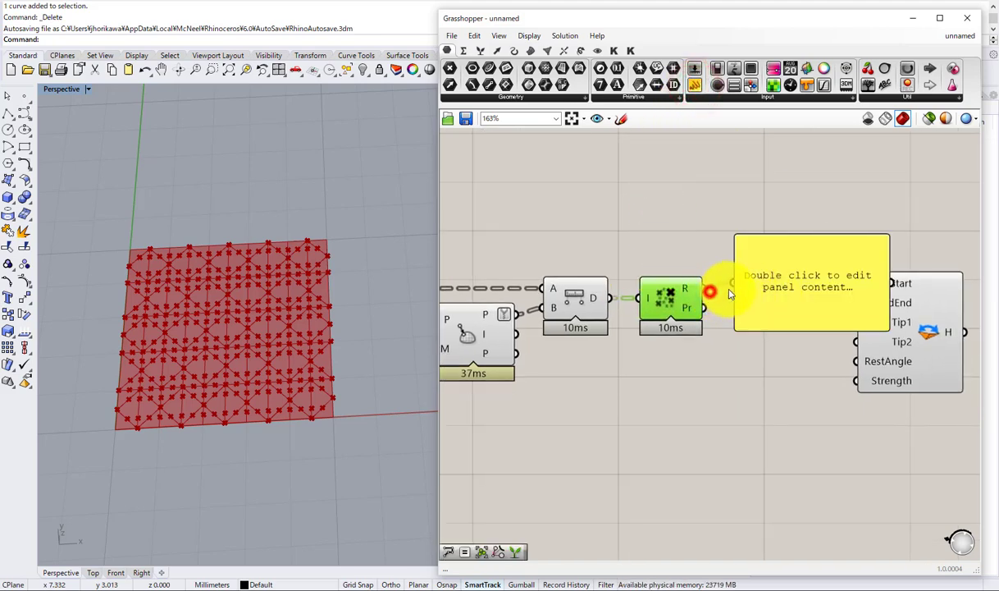
left_click_drag(729, 290, 750, 291)
right_click_drag(941, 319, 814, 291)
mouse_move(757, 217)
left_mouse_down()
mouse_move(774, 298)
mouse_move(779, 223)
mouse_move(759, 202)
left_mouse_up()
left_click(682, 262)
key("Delete")
right_click_drag(581, 250, 685, 261)
right_click_drag(634, 291, 751, 284)
scroll(751, 284, "up", 1)
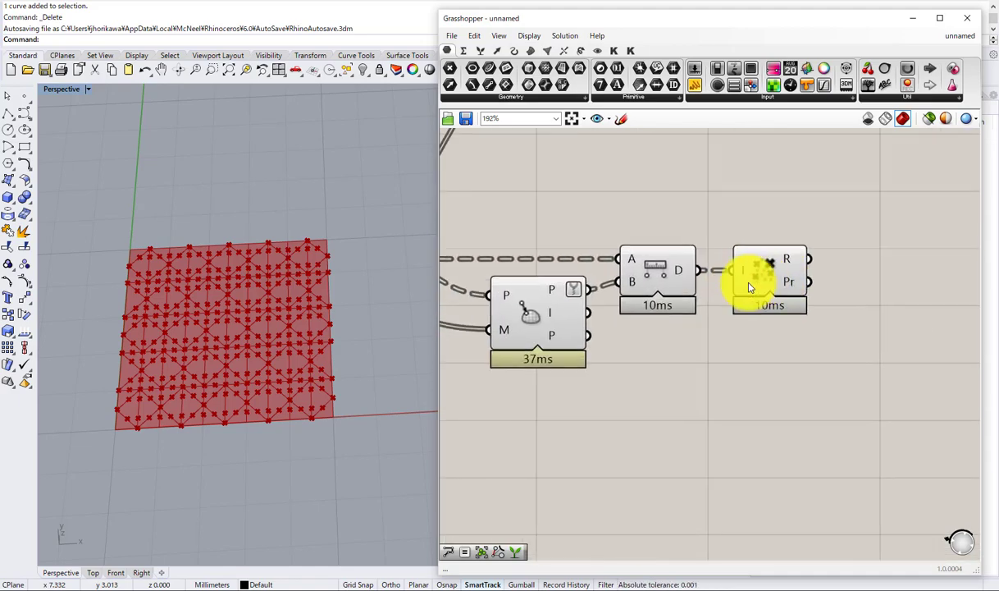
Step: Disconnect the Mass Multiplication component from the Distance output and delete it
scroll(717, 290, "down", 2)
right_click_drag(346, 334, 293, 348)
scroll(287, 350, "up", 5)
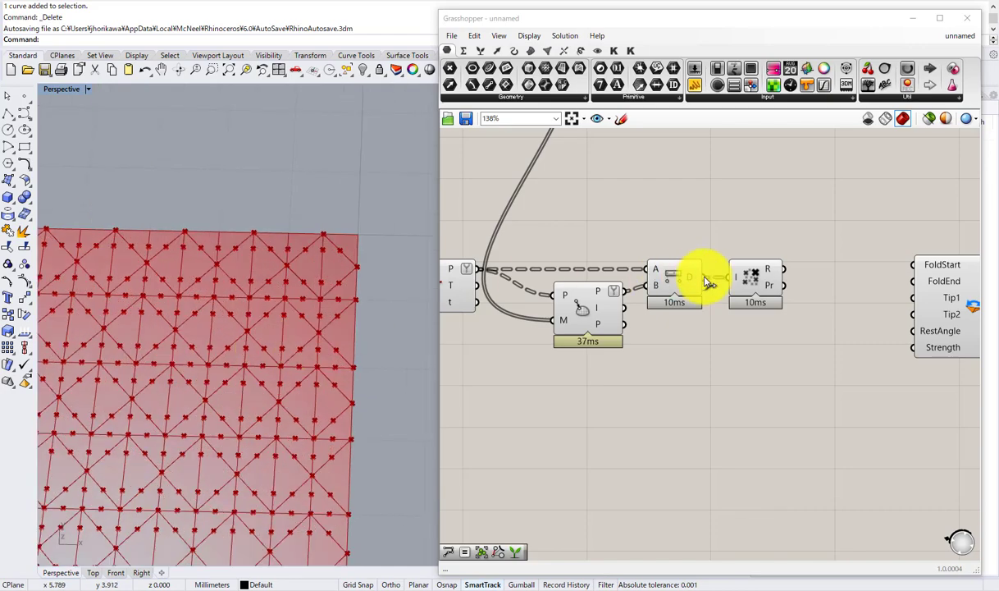
left_click_drag(745, 283, 761, 283)
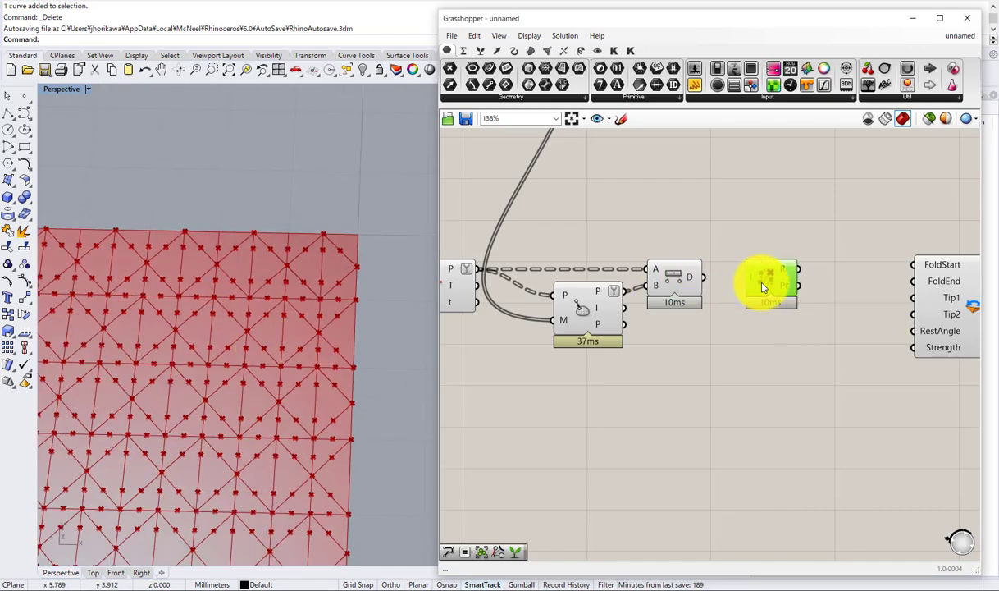
key("Delete")
Step: Add a Smaller Than component and connect the Distance output to its A input
left_click(677, 278)
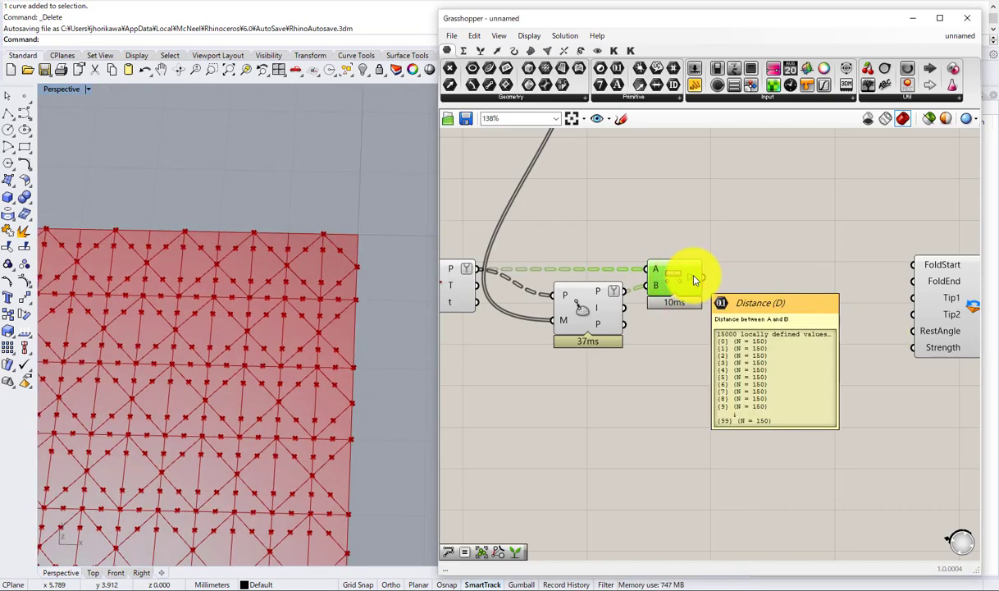
double_click(779, 286)
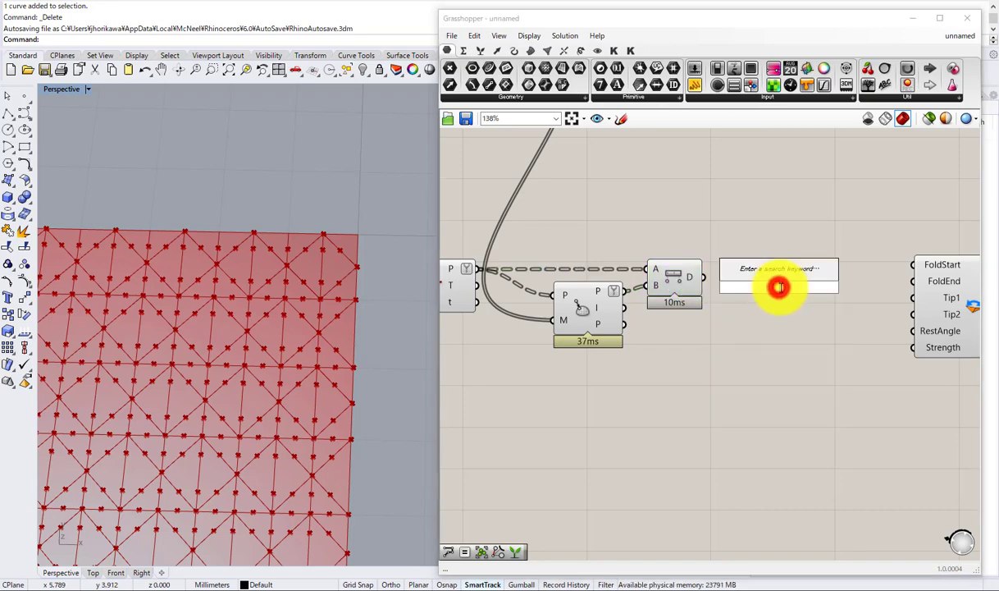
type("small")
key("Return")
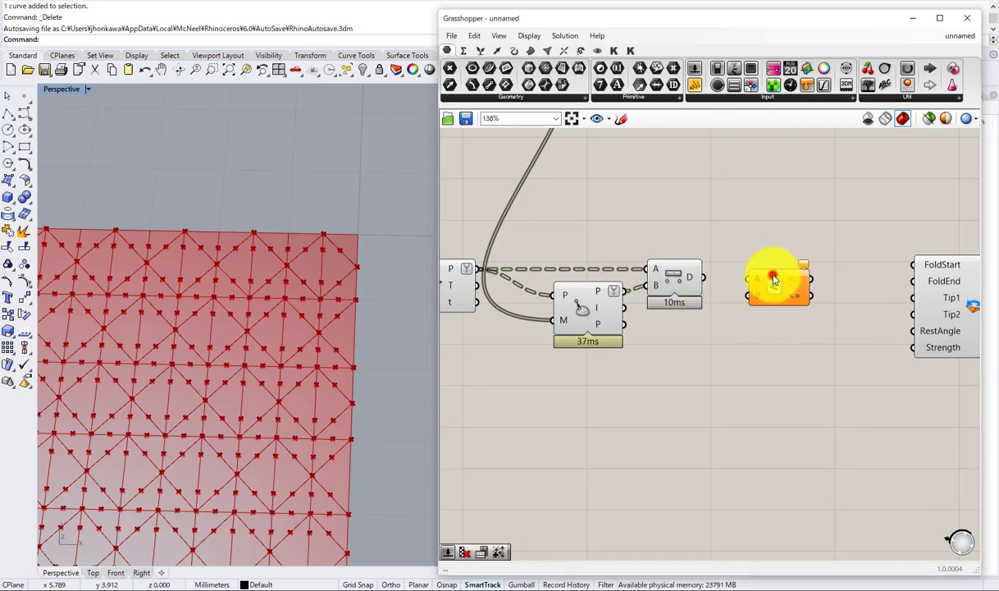
scroll(709, 279, "up", 1)
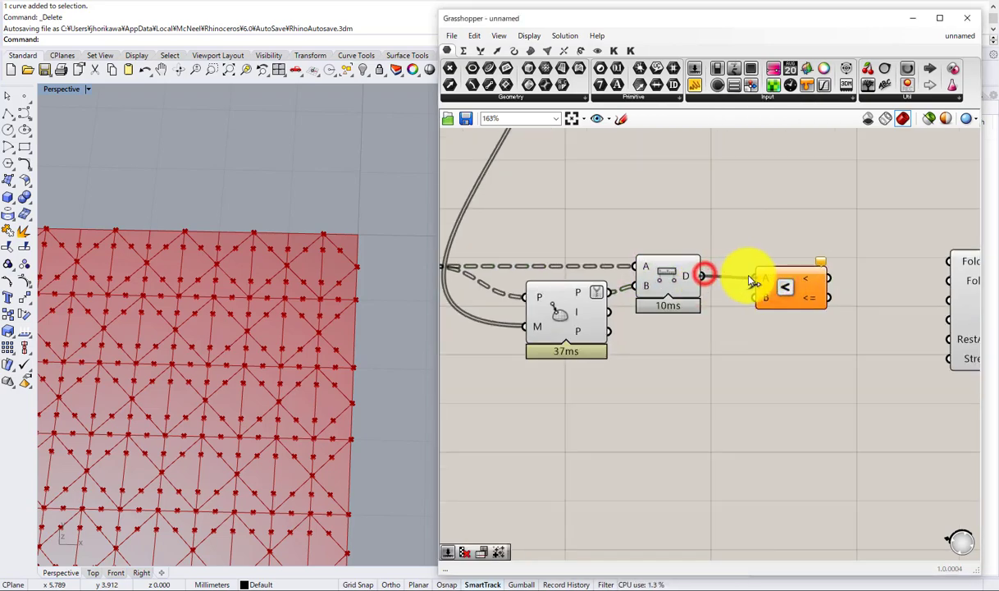
left_click_drag(749, 281, 755, 278)
Step: Feed a 0.001 number slider into the Smaller Than component's B input and move the Hinge goal further away
double_click(669, 352)
type("0.00")
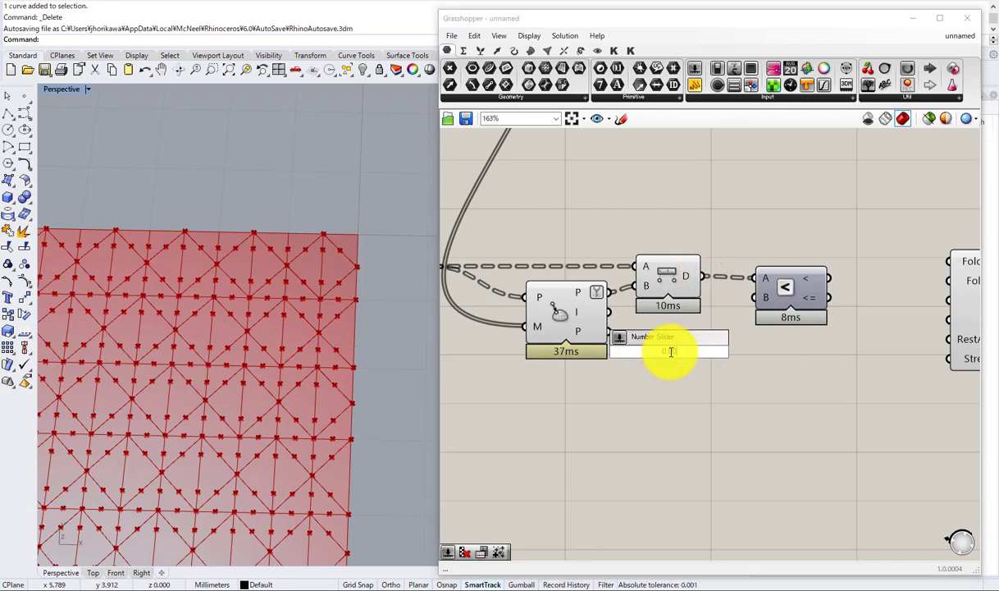
type("1")
key("Return")
left_click_drag(670, 351, 628, 389)
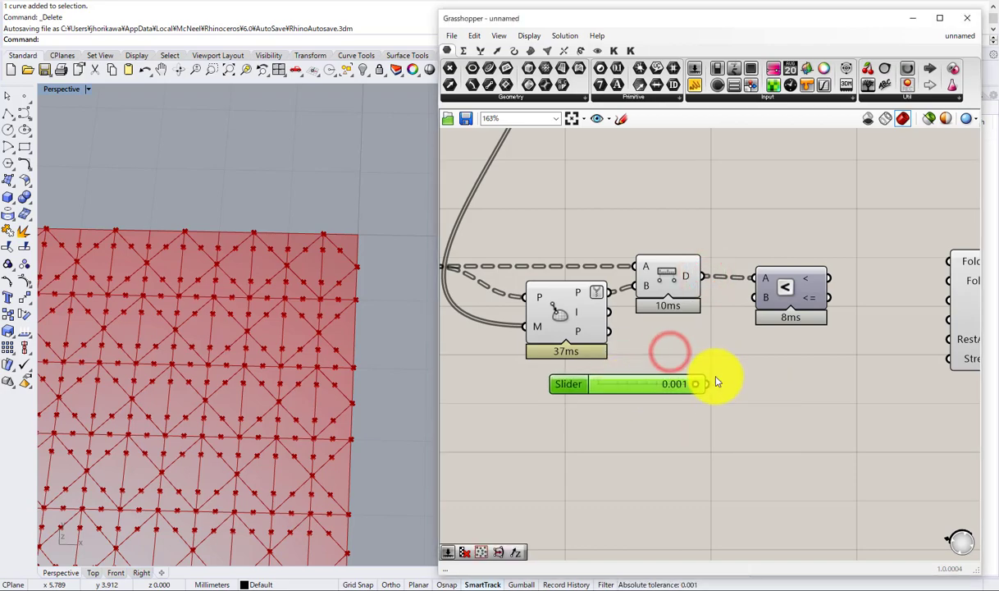
left_click_drag(710, 383, 758, 298)
right_click_drag(813, 295, 707, 352)
scroll(707, 352, "down", 3)
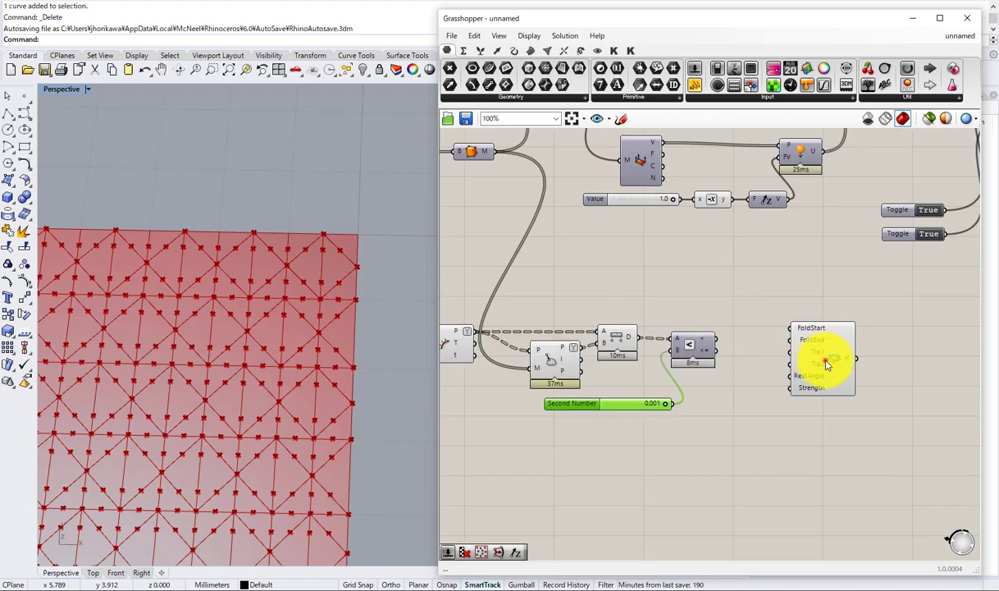
left_click_drag(826, 362, 861, 357)
right_click_drag(739, 279, 788, 304)
Step: Add a Geometry parameter and route the triangle meshes through it into the Mesh Closest Point component's M input
mouse_move(539, 178)
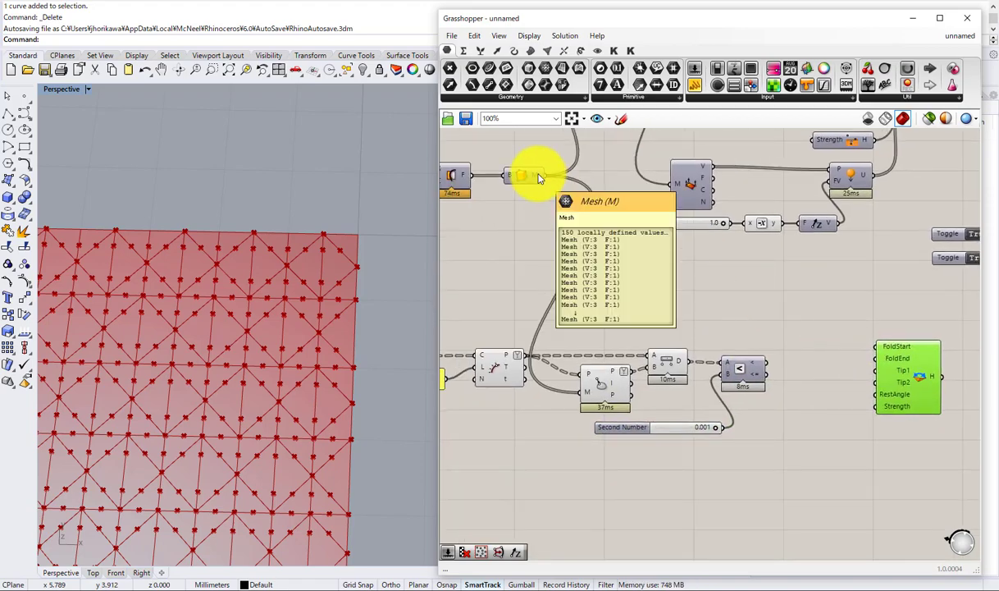
double_click(585, 299)
type("ge")
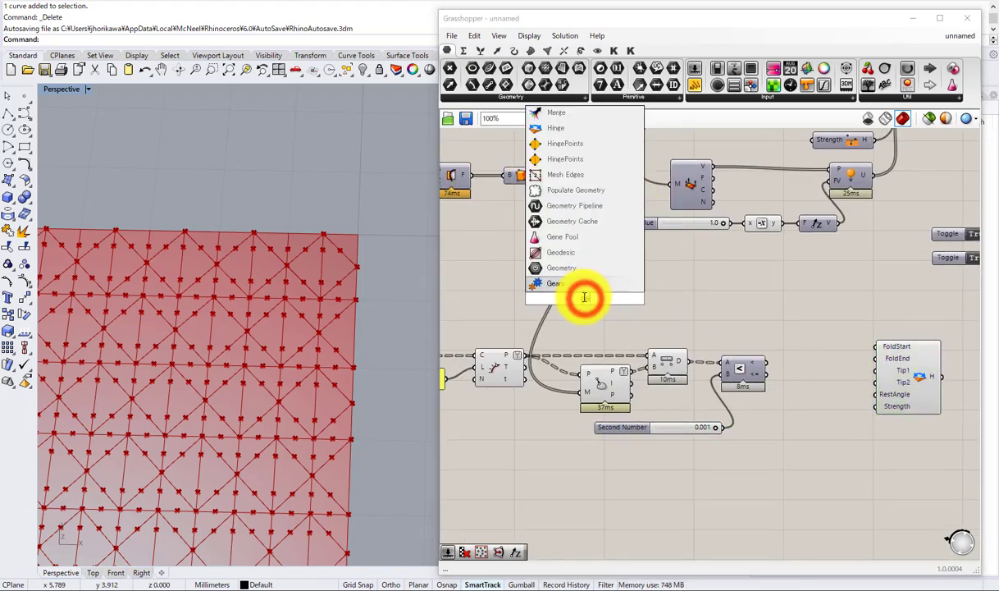
left_click(568, 276)
left_click_drag(538, 174, 583, 393)
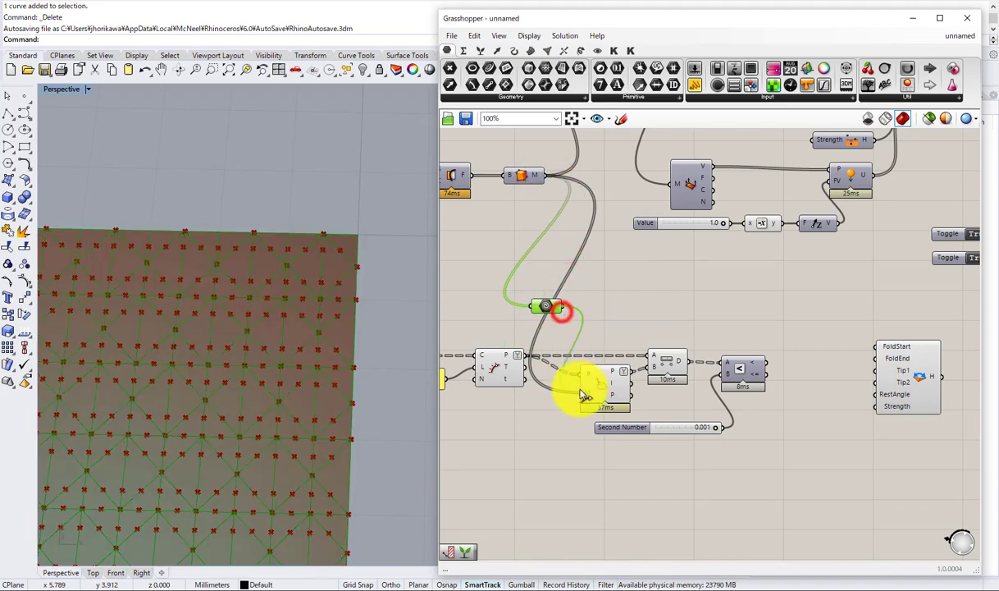
Step: Add a Cull Pattern component, feeding the Geometry parameter into its L input and the Smaller Than < output into its P input
right_click_drag(615, 317, 558, 303)
double_click(644, 302)
type("cull")
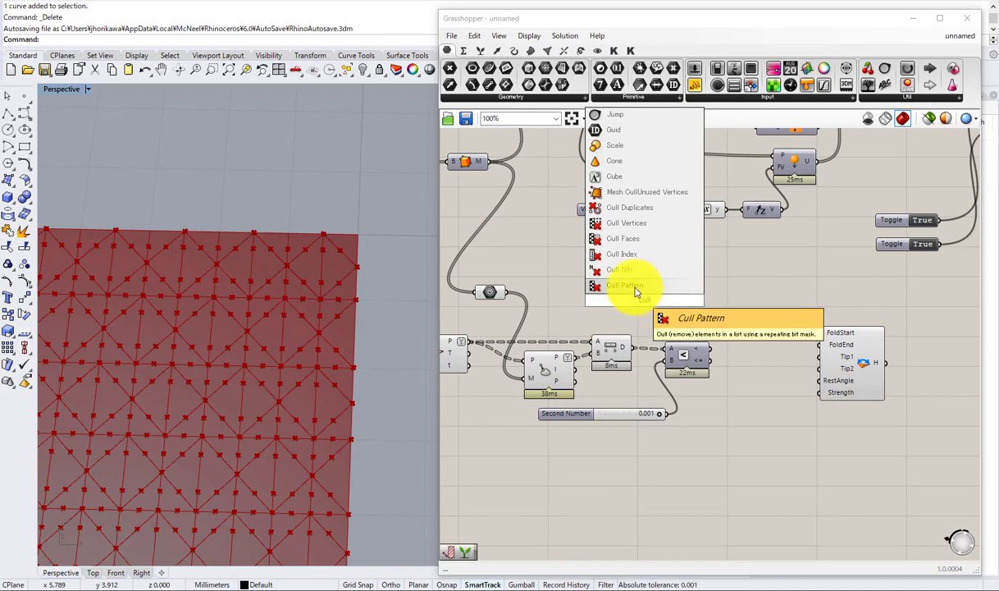
left_click(636, 286)
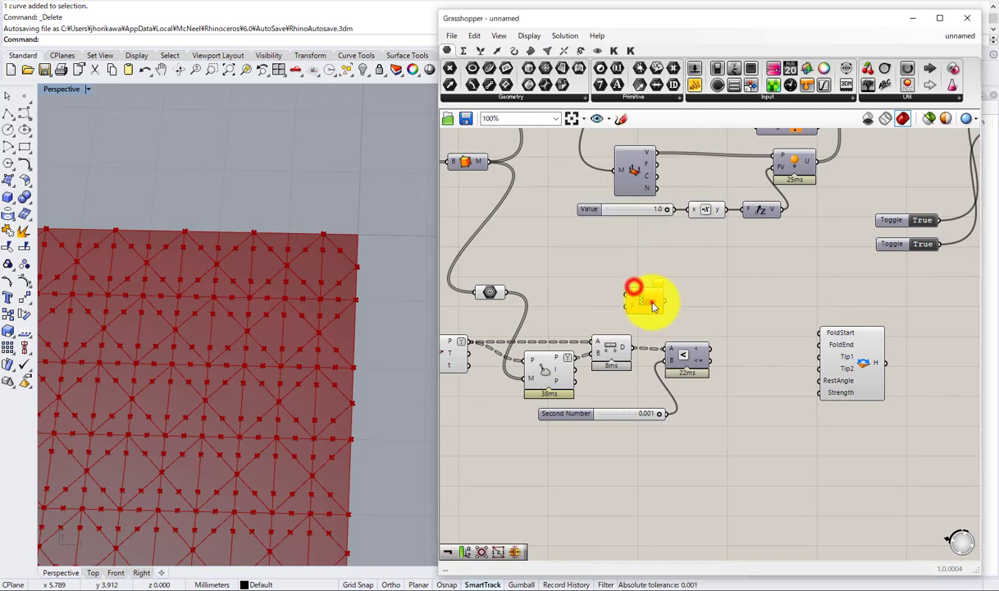
left_click_drag(500, 293, 753, 291)
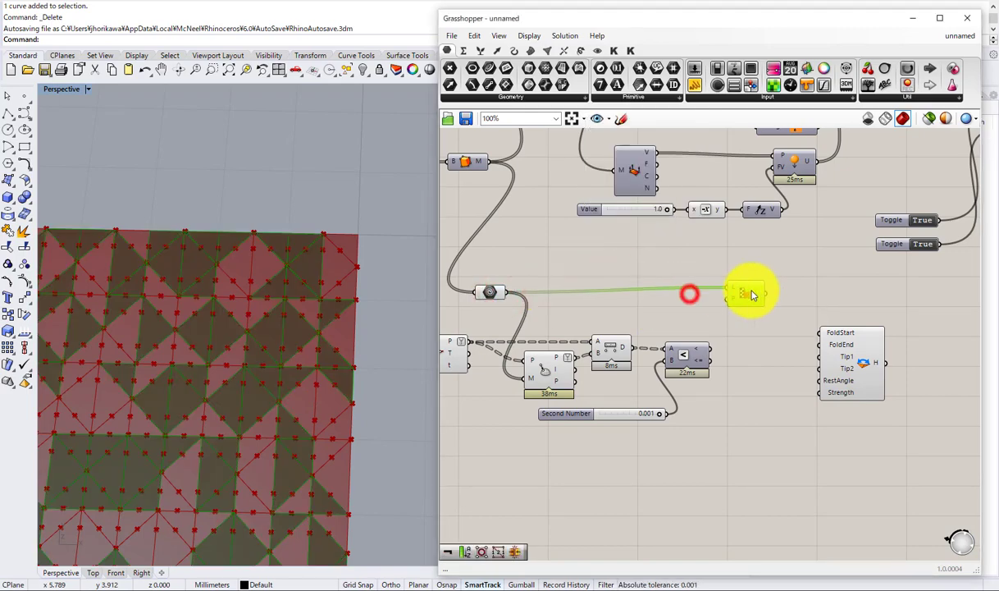
left_click_drag(709, 349, 748, 306)
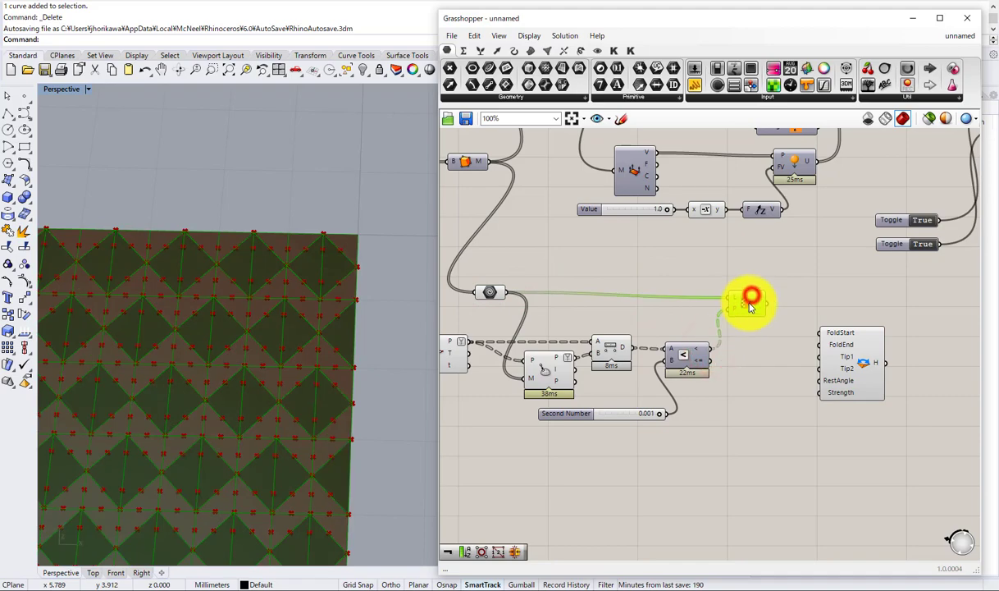
scroll(714, 294, "down", 3)
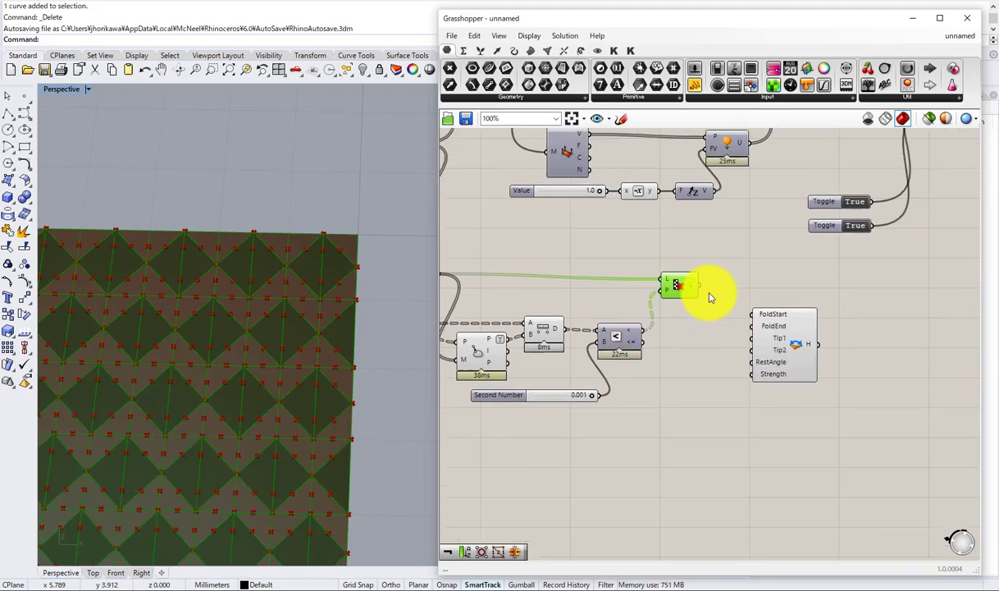
Step: Hide the previews of the distance-filtering components that lead up to the Cull Pattern component
left_click_drag(638, 425, 486, 295)
middle_click(480, 291)
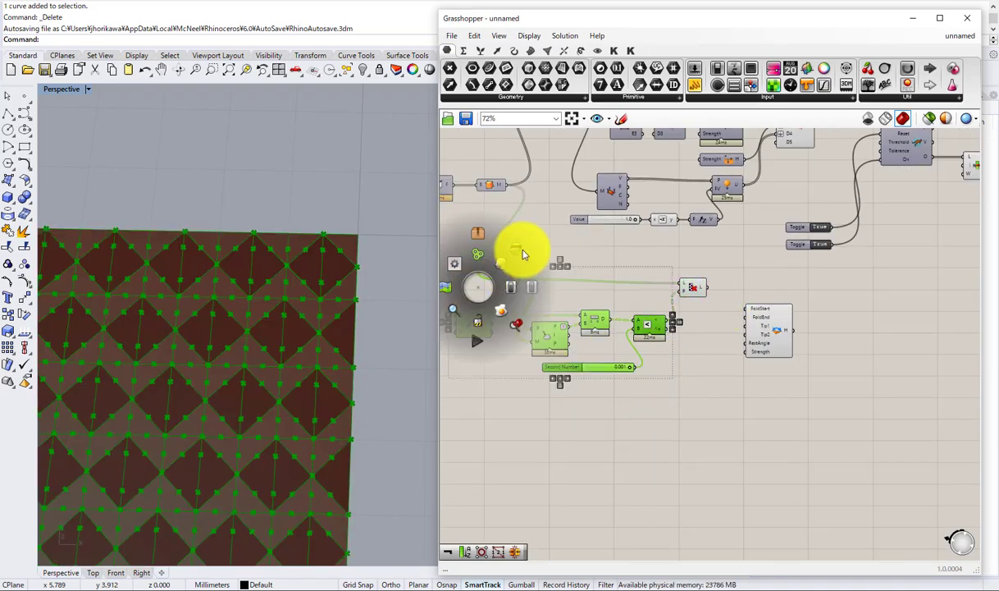
left_click(524, 252)
left_click(576, 281)
Step: Move the distance-filtering group slightly lower on the canvas and shift the Hinge goal further away from it
scroll(575, 283, "down", 4)
left_click_drag(638, 350, 461, 271)
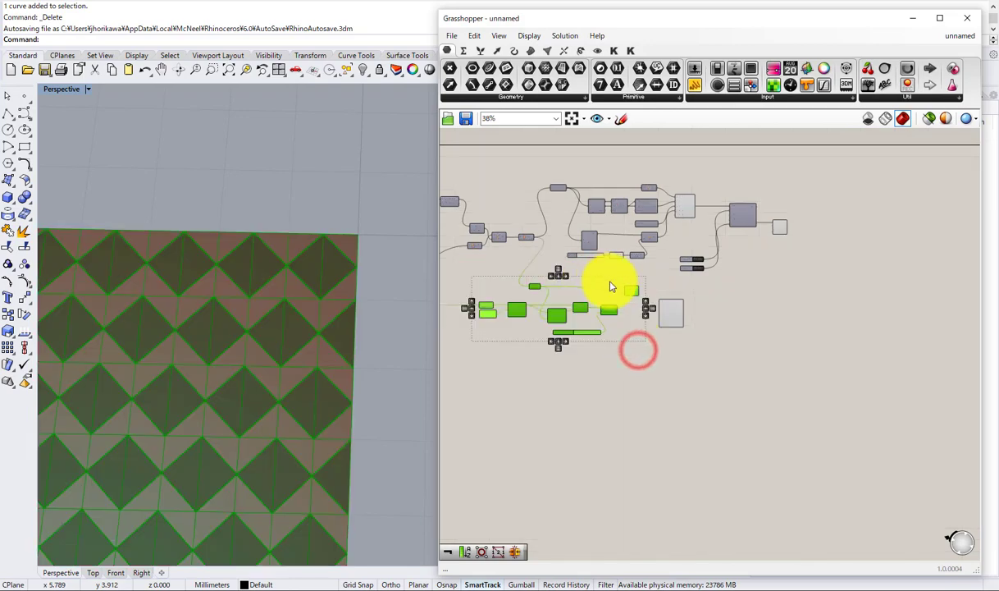
scroll(611, 285, "up", 2)
left_click_drag(611, 317, 593, 352)
left_click(626, 364)
scroll(664, 329, "up", 2)
left_click_drag(721, 323, 795, 346)
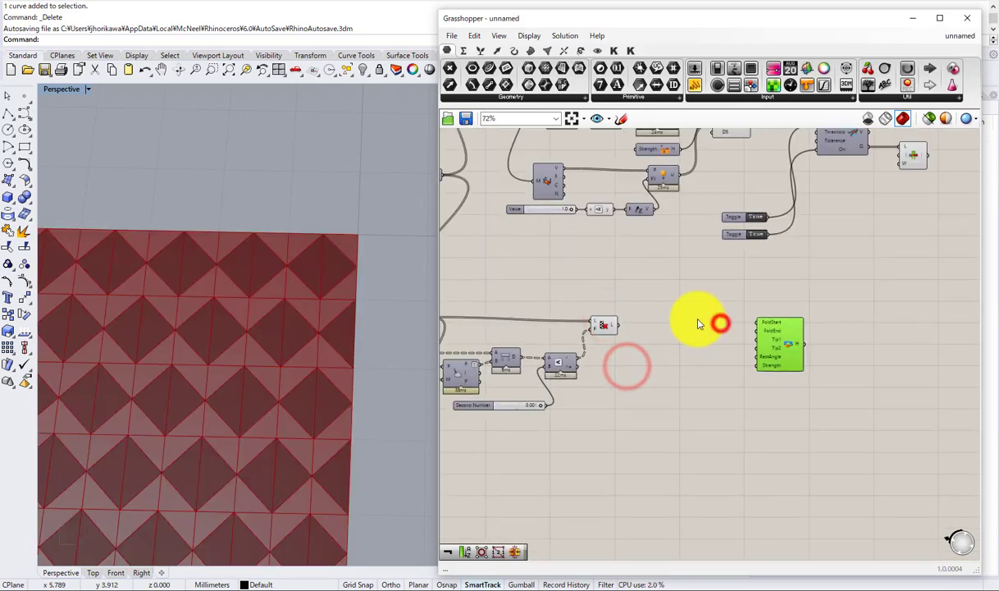
Step: Simplify the data tree on the Cull Pattern component's L output
scroll(681, 321, "up", 3)
left_click_drag(549, 346, 542, 338)
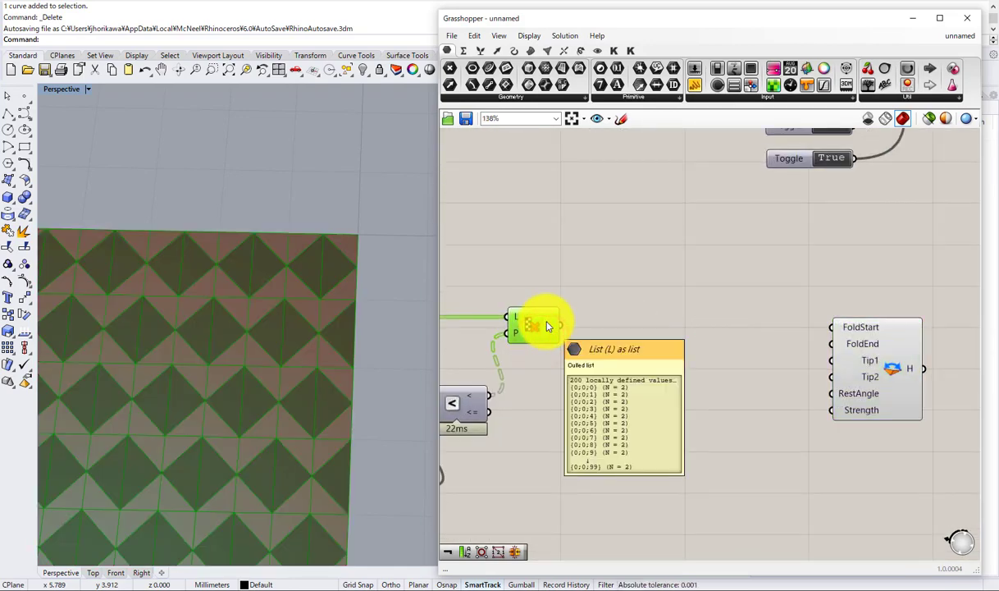
right_click(548, 323)
left_click(584, 395)
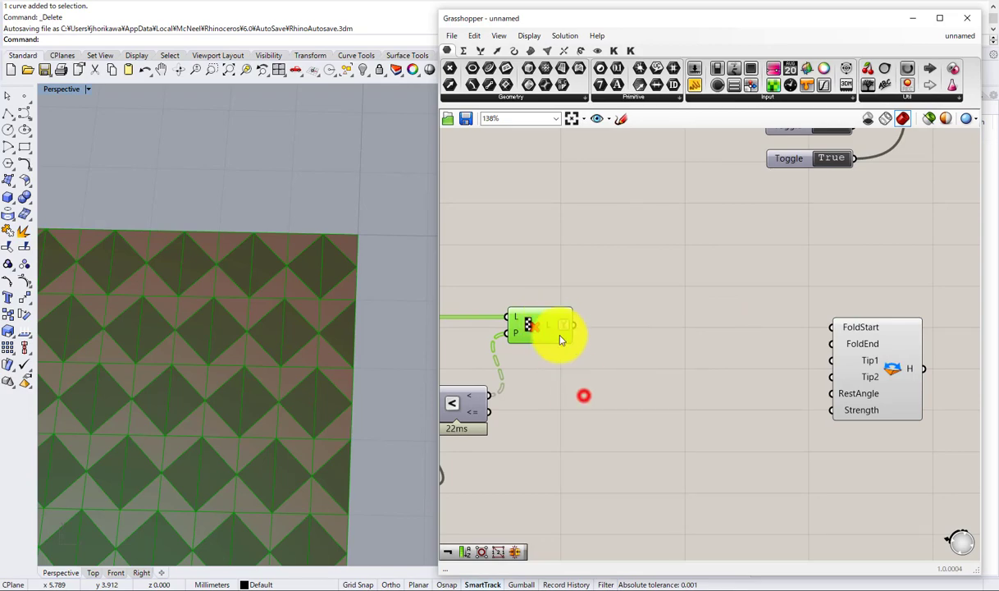
Step: Add a Mesh Join component and connect the Cull Pattern's L output to its M input
double_click(595, 330)
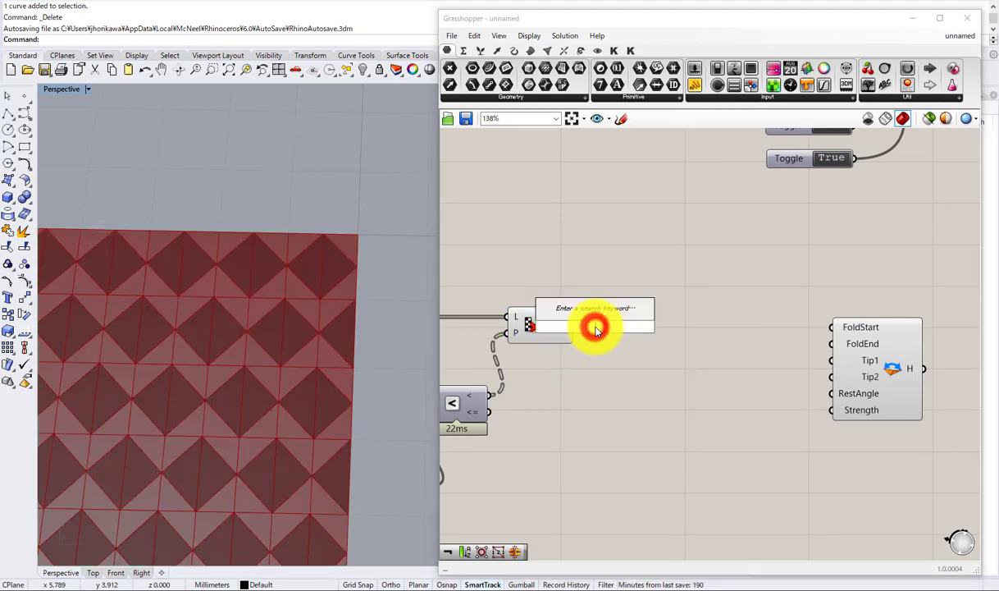
type("join")
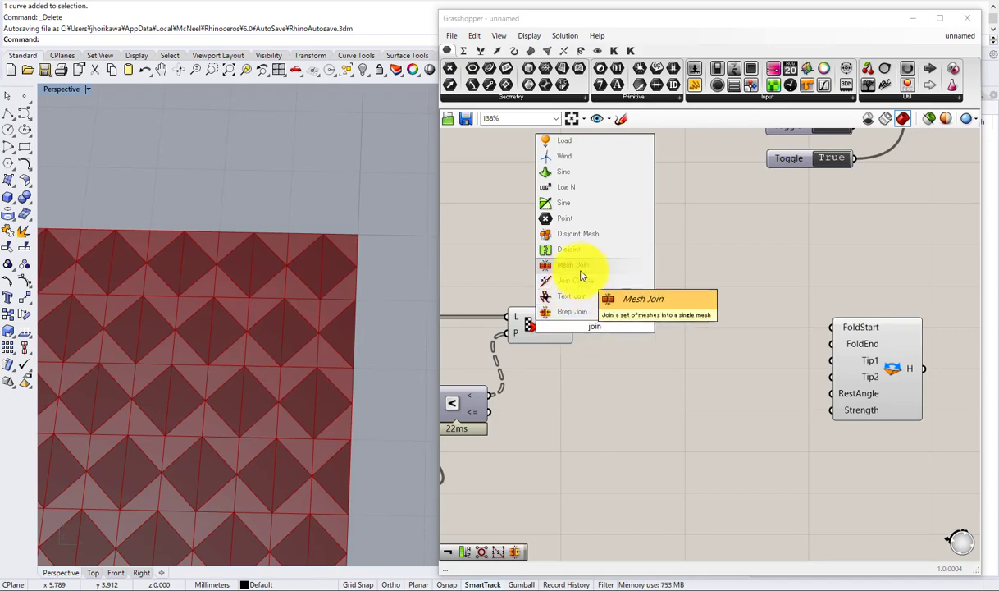
left_click(580, 269)
left_click_drag(577, 326, 594, 333)
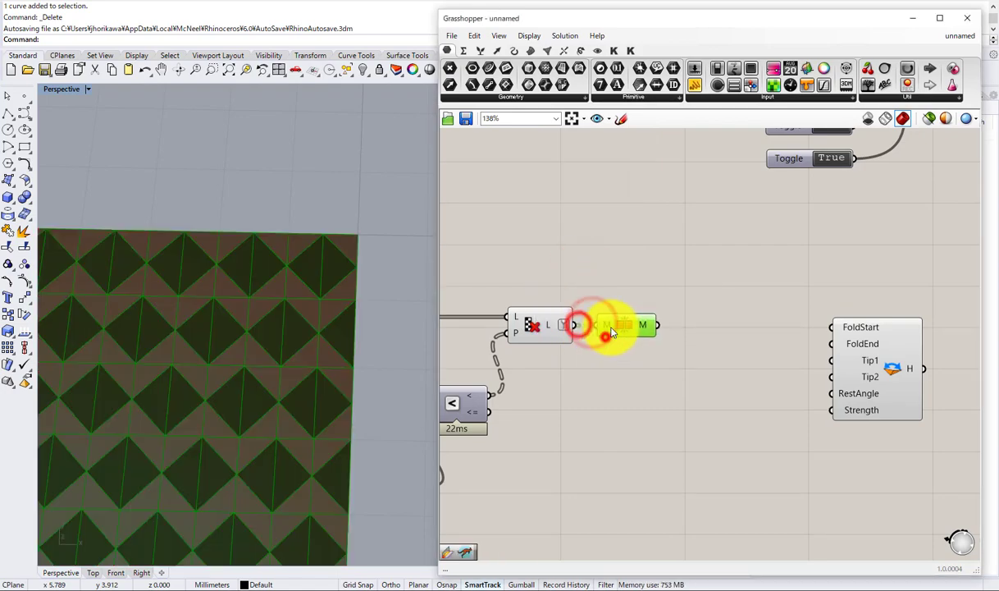
right_click_drag(605, 336, 531, 325)
Step: Add a Weld Mesh component and feed the Mesh Join output into its M input
mouse_move(574, 313)
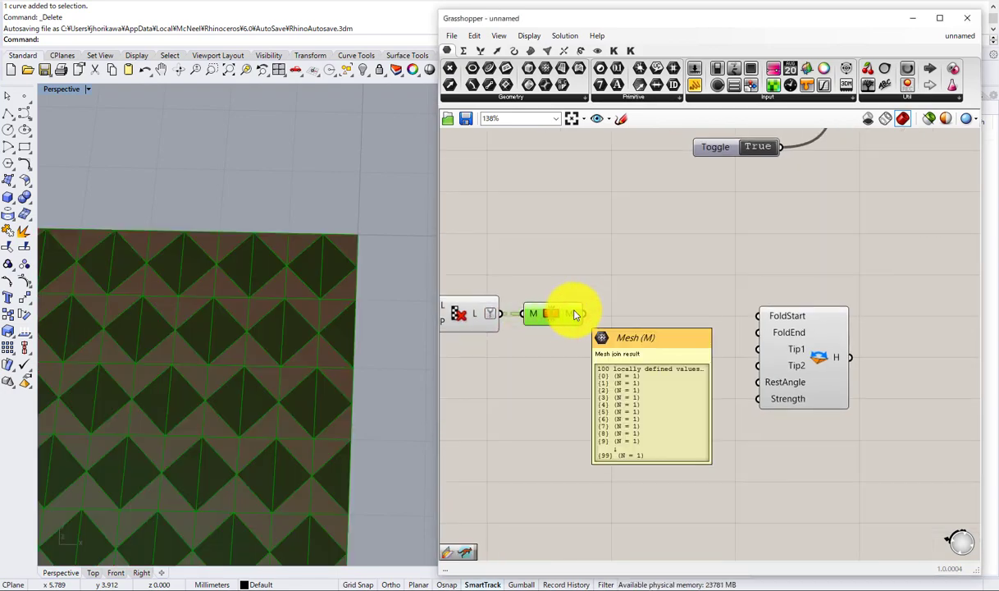
double_click(639, 321)
type("we")
left_click(619, 296)
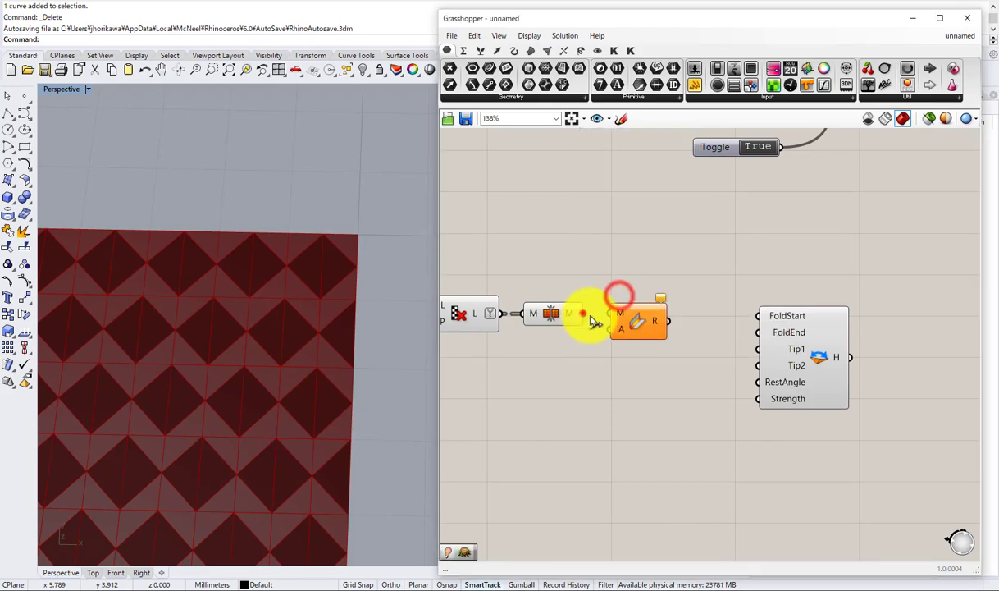
left_click_drag(583, 314, 610, 313)
Step: Hide the previews of the Cull Pattern and Mesh Join components
right_click_drag(577, 385, 650, 370)
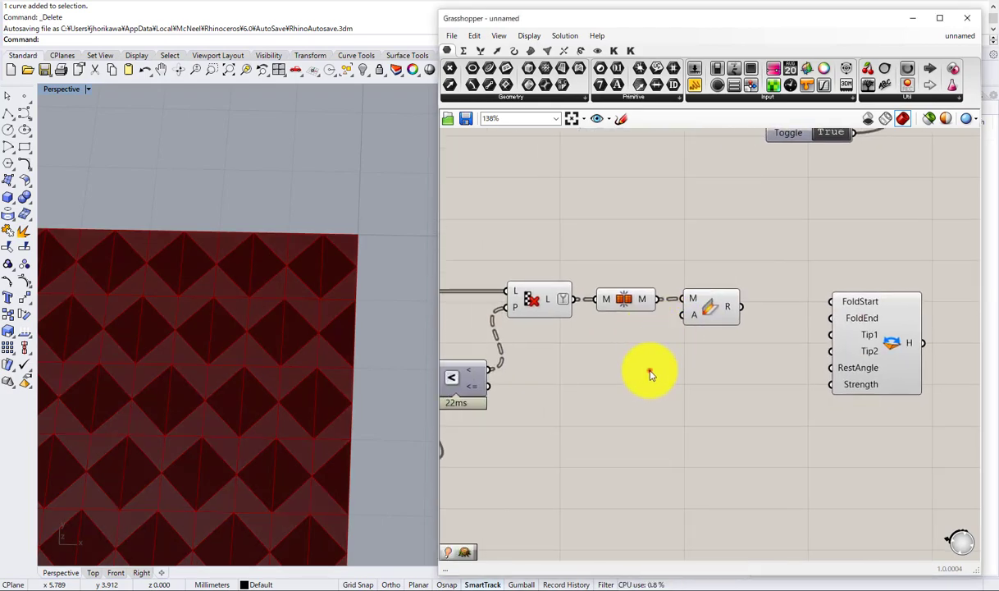
left_click_drag(649, 370, 512, 271)
middle_click(512, 271)
left_click(553, 237)
right_click_drag(629, 274, 536, 252)
scroll(637, 298, "up", 2)
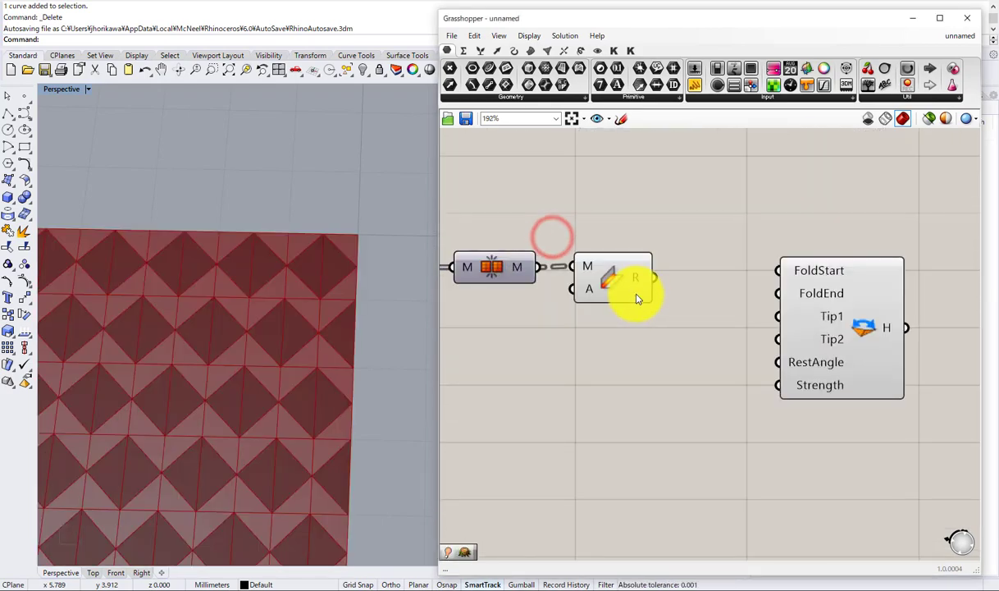
Step: Line up the Weld Mesh component with Mesh Join and move the Hinge goal lower to free space
left_click(635, 292)
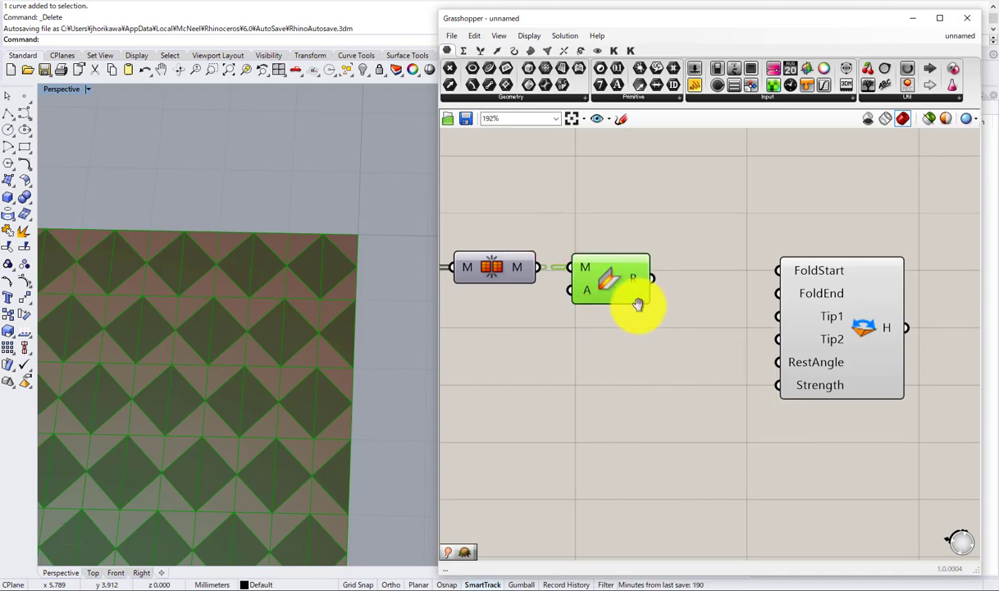
right_click_drag(640, 305, 615, 281)
scroll(615, 280, "down", 1)
left_click_drag(766, 302, 807, 359)
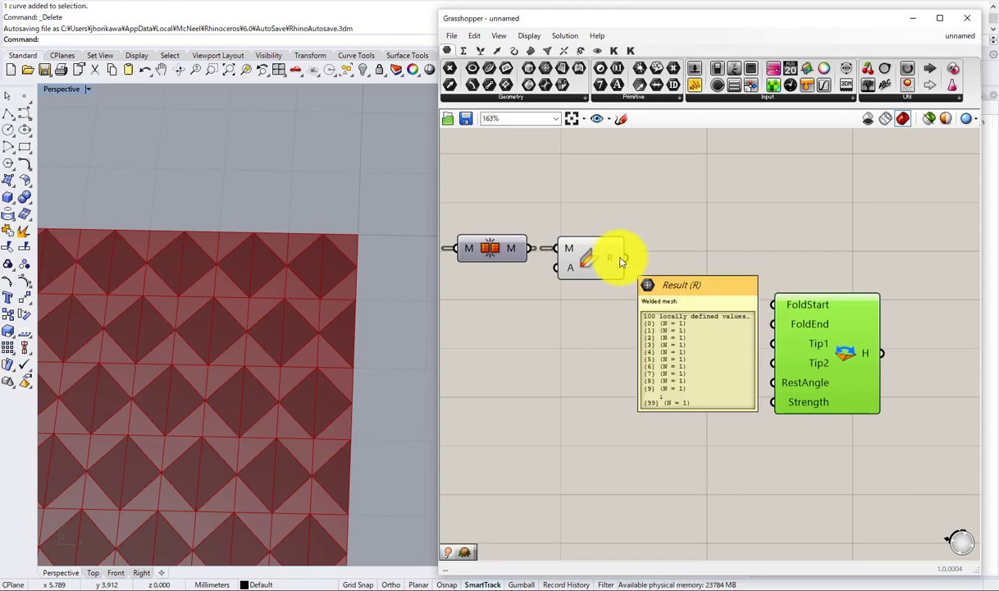
Step: Add a Mesh Edges component, connect the welded mesh result to its M input and check its naked edges output
double_click(685, 247)
type("edge")
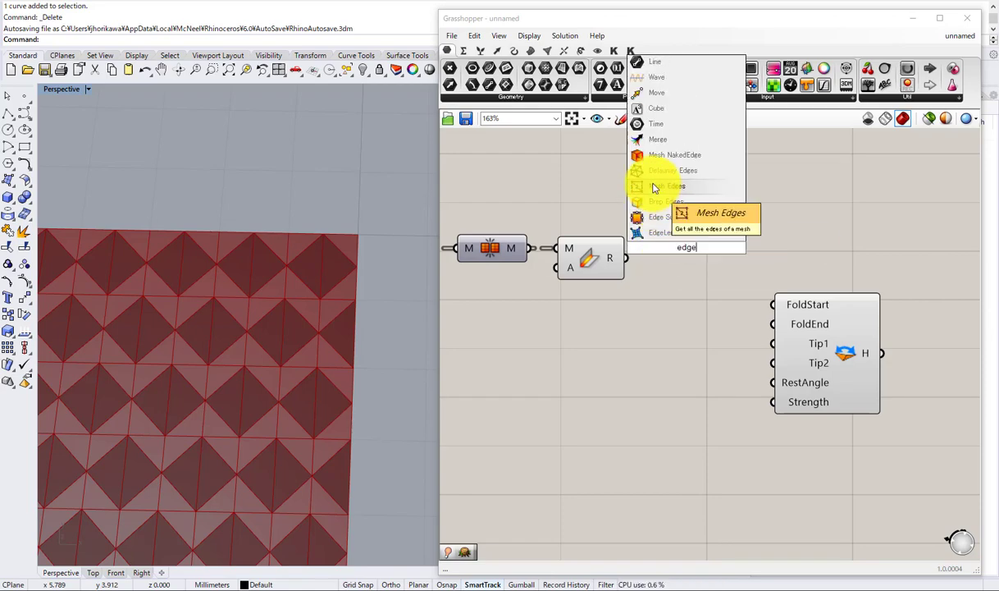
left_click(656, 185)
left_click_drag(625, 258, 689, 266)
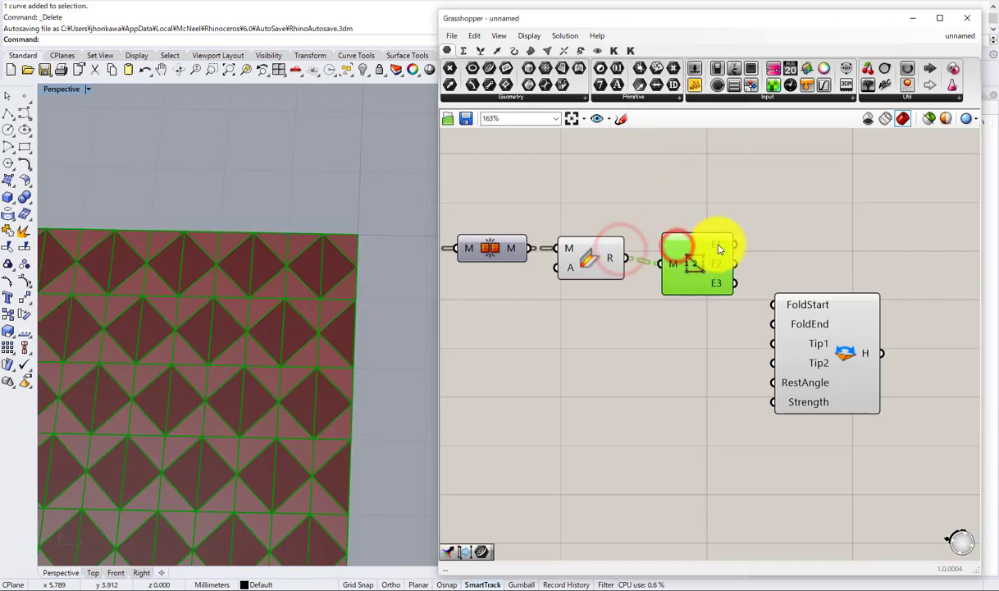
mouse_move(718, 249)
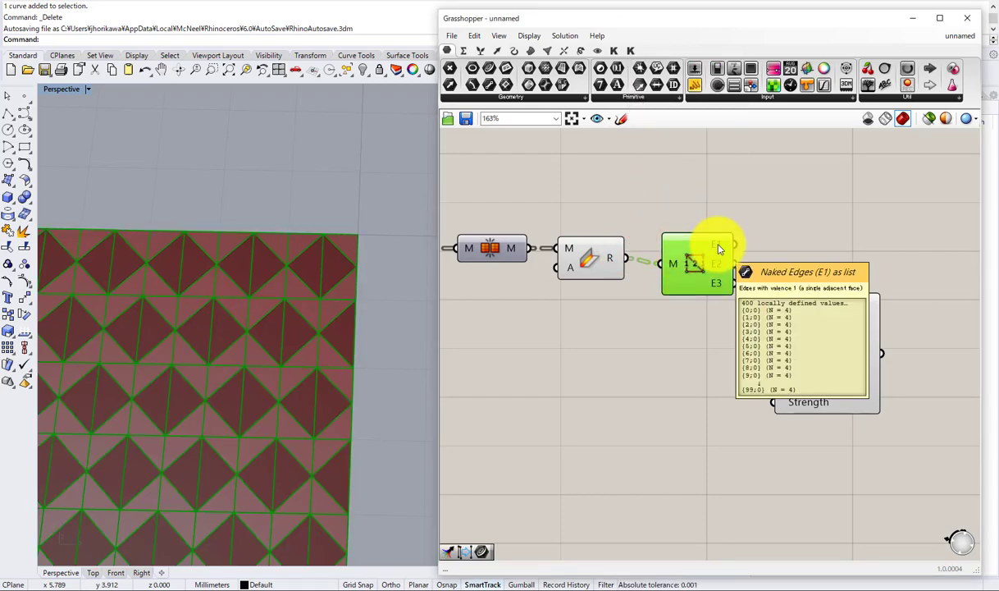
mouse_move(716, 269)
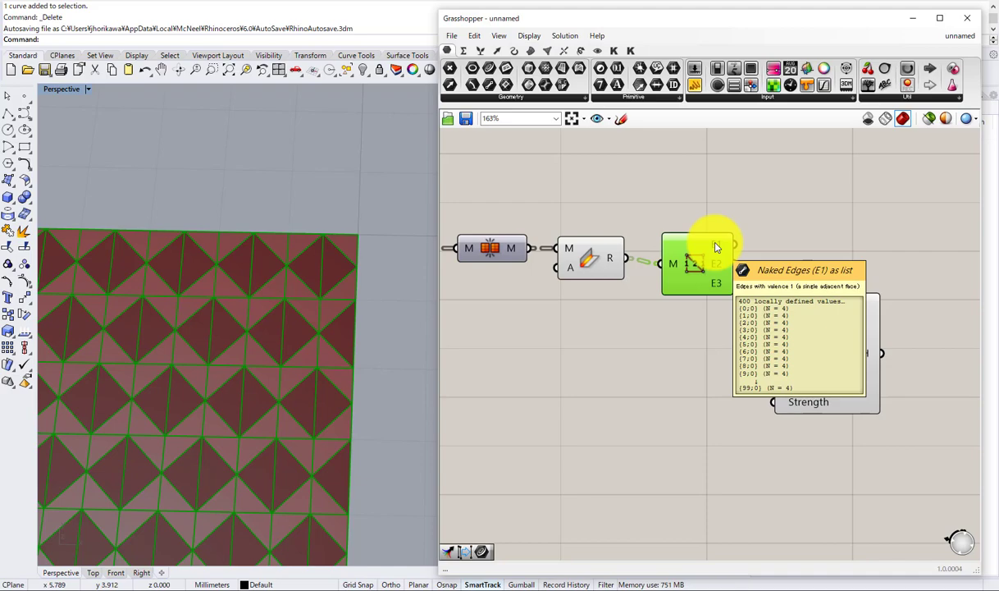
Step: Move the Hinge goal further down and align the Mesh Edges component with the Weld Mesh component
left_click_drag(836, 359, 822, 440)
left_click_drag(701, 265, 707, 260)
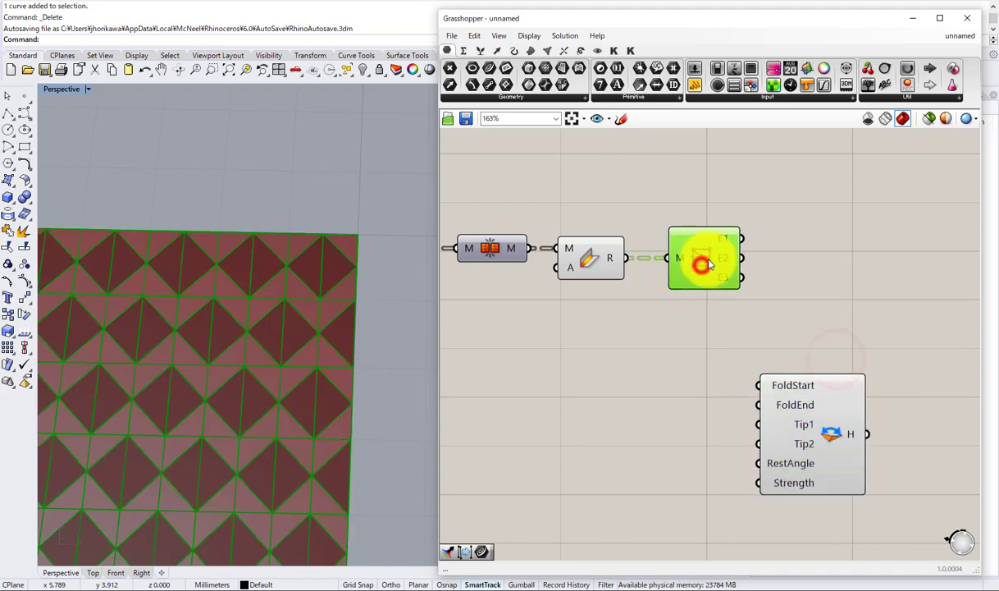
right_click_drag(718, 260, 666, 277)
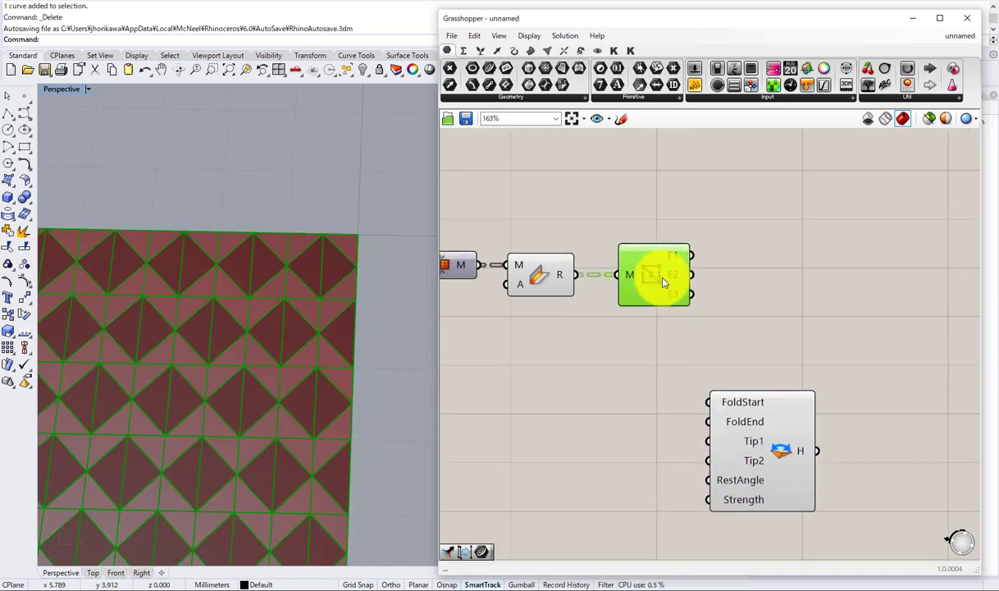
Step: Add a Join Curves component and connect the naked edges output E1 to its C input
double_click(741, 273)
type("join")
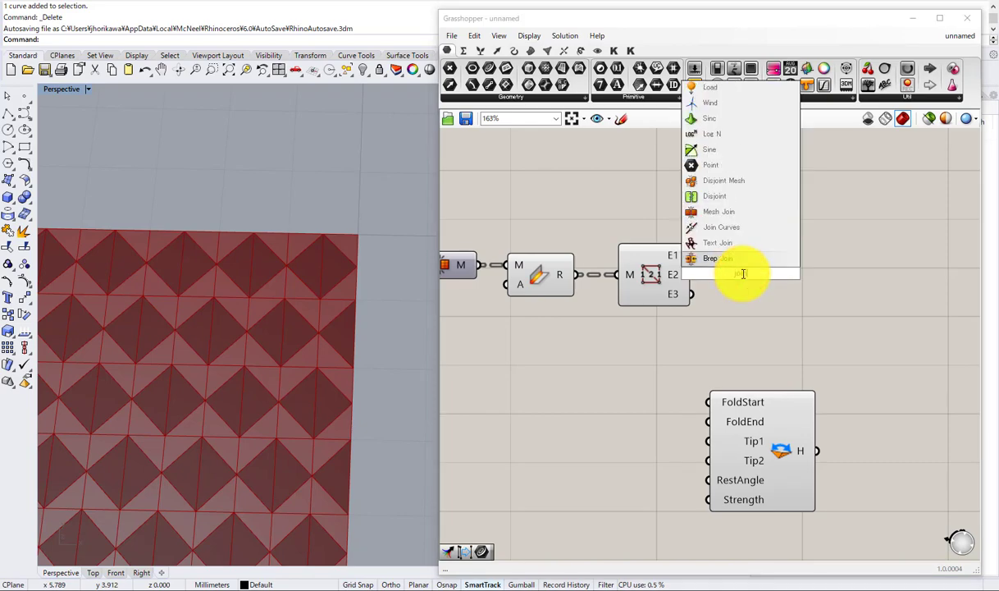
left_click(722, 228)
scroll(691, 256, "up", 1)
left_click_drag(692, 254, 717, 264)
left_click_drag(749, 278, 773, 269)
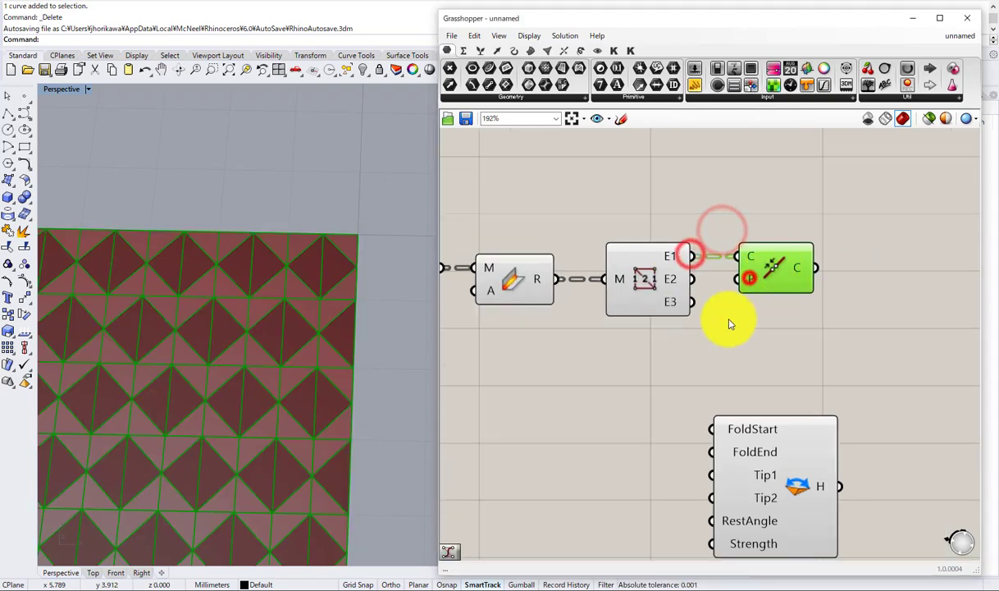
Step: Hide the previews of the Weld Mesh and Mesh Edges components
scroll(704, 346, "down", 2)
left_click_drag(666, 346, 548, 263)
middle_click(571, 263)
left_click(605, 231)
left_click(607, 224)
right_click_drag(827, 324, 714, 296)
scroll(713, 296, "up", 2)
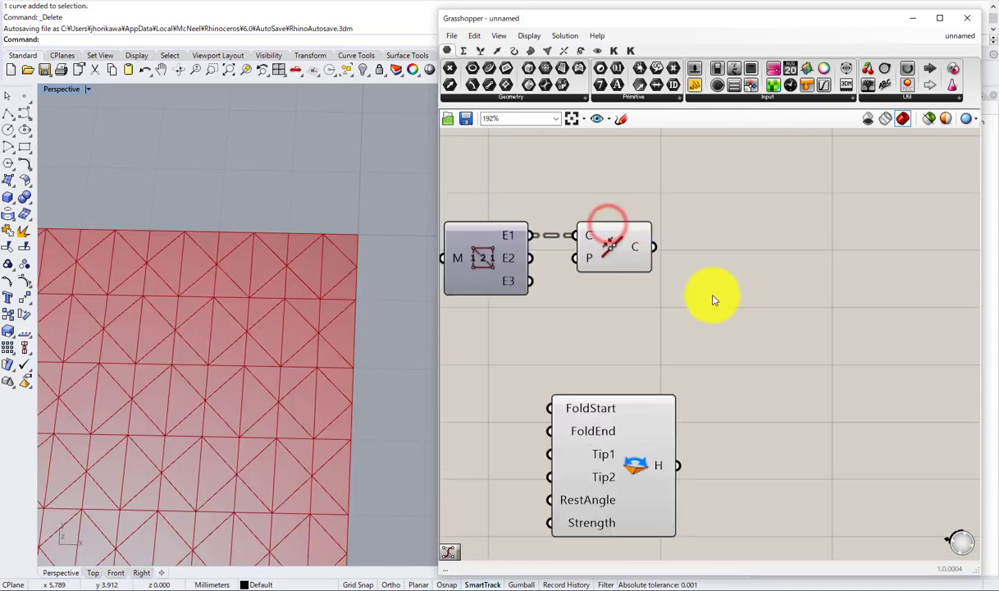
Step: Try extracting the joined outlines' points with a Control Points component connected to the Join Curves output
double_click(715, 295)
type("control")
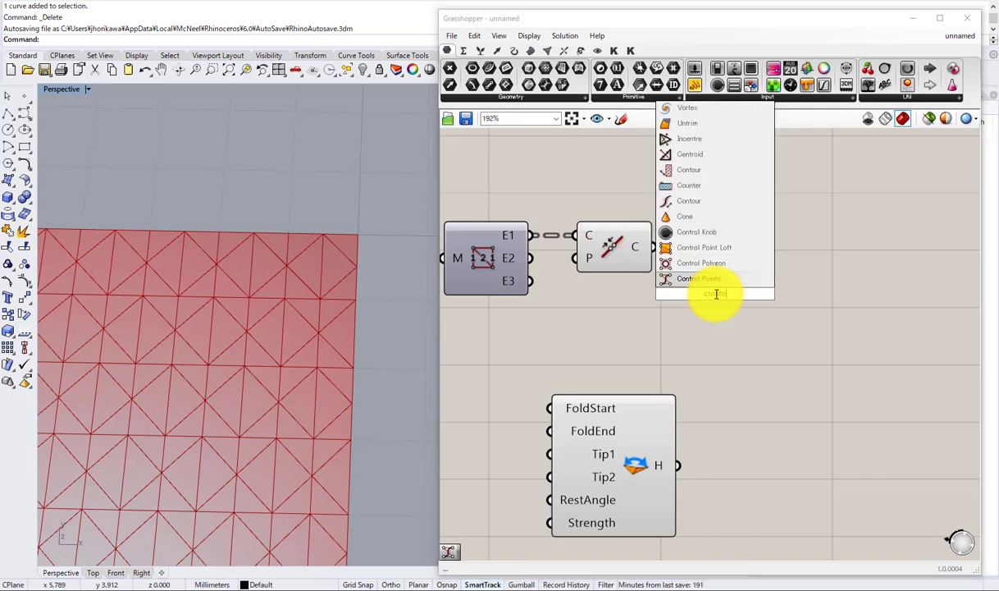
left_click(695, 282)
left_click_drag(657, 245, 720, 280)
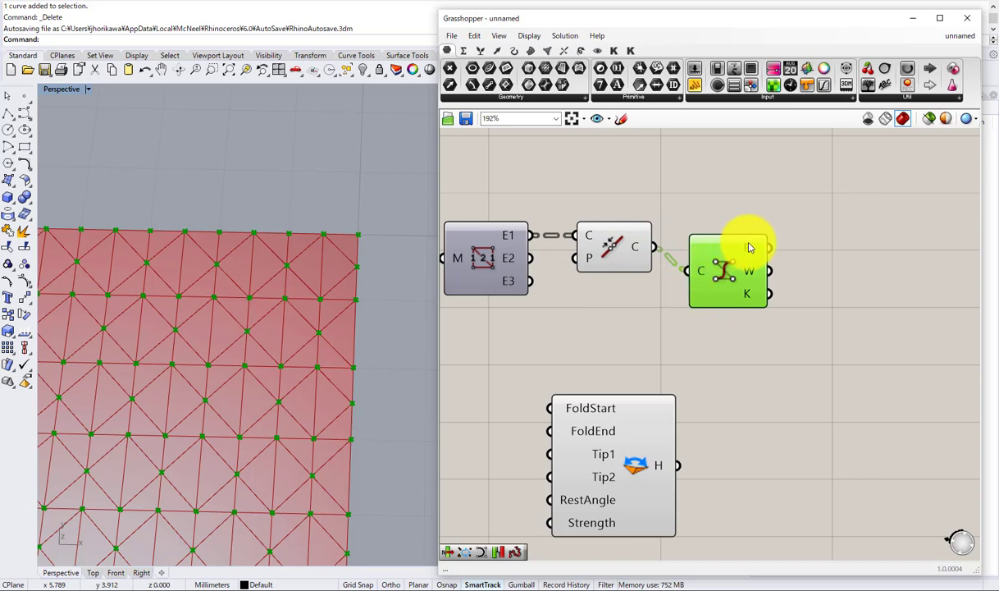
mouse_move(748, 247)
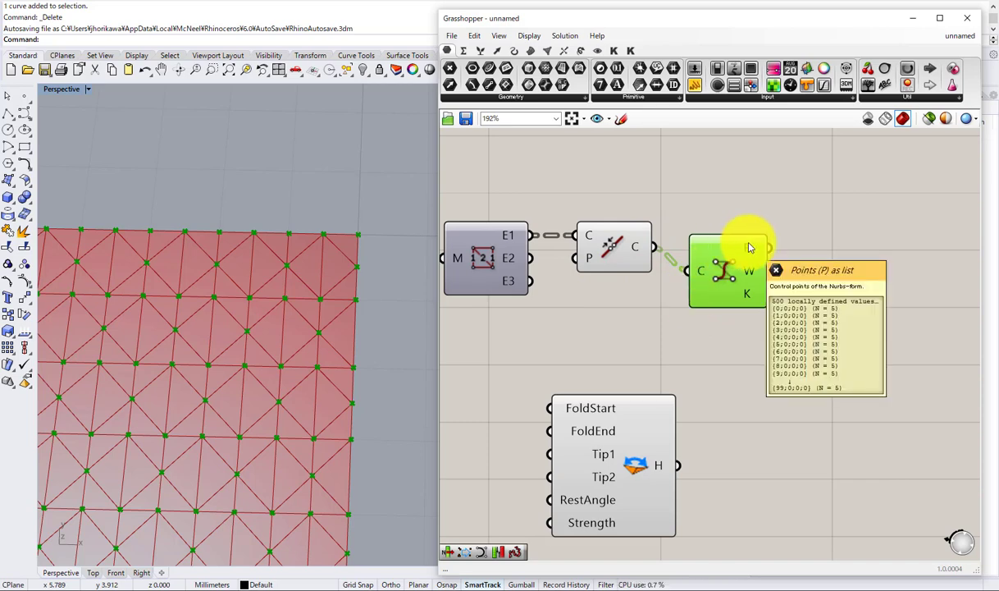
key("Delete")
Step: Remove the Control Points component and select Join Curves to highlight the joined outlines on the mesh
left_click(620, 248)
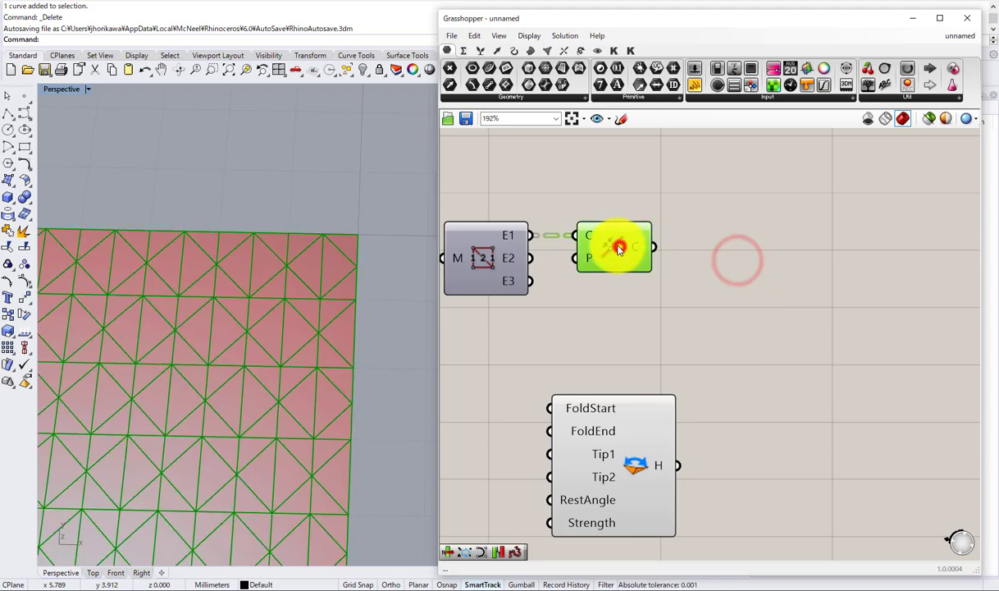
right_click_drag(255, 284, 321, 252)
scroll(321, 251, "down", 12)
scroll(323, 252, "up", 12)
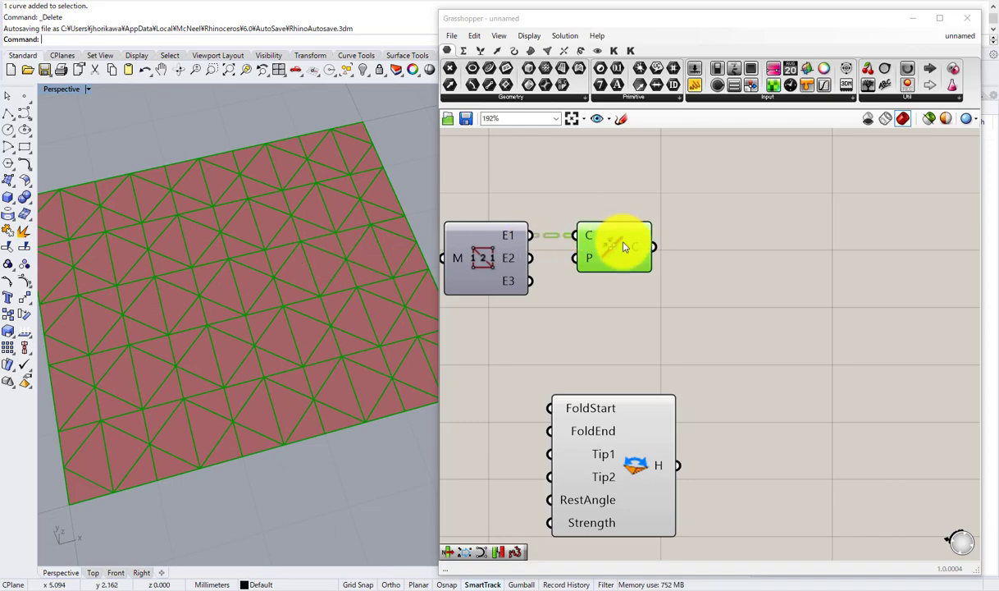
right_click_drag(669, 239, 666, 274)
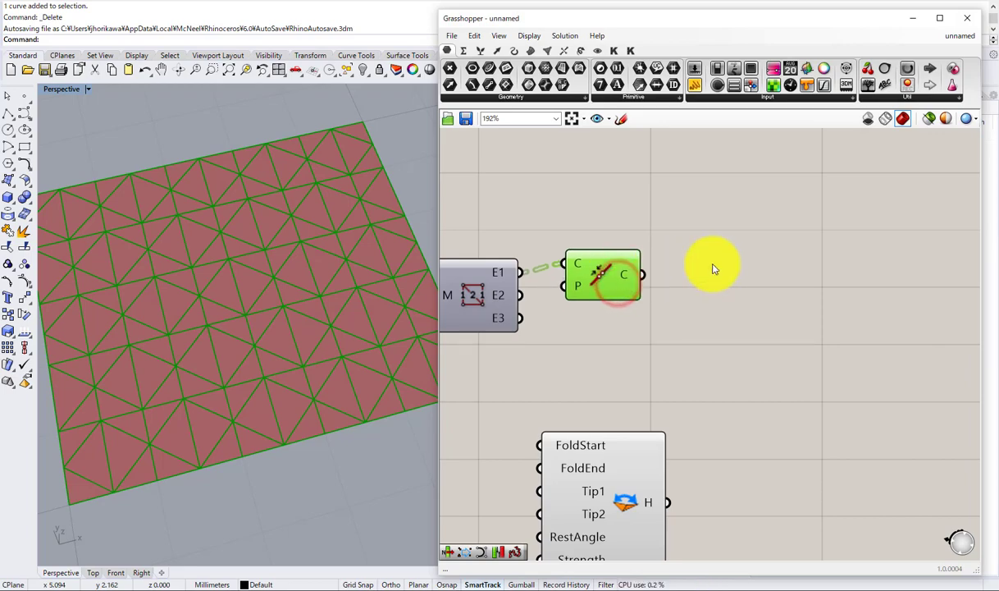
Step: Add an Offset Curve component and connect the Join Curves output to its curve input
double_click(736, 268)
type("off")
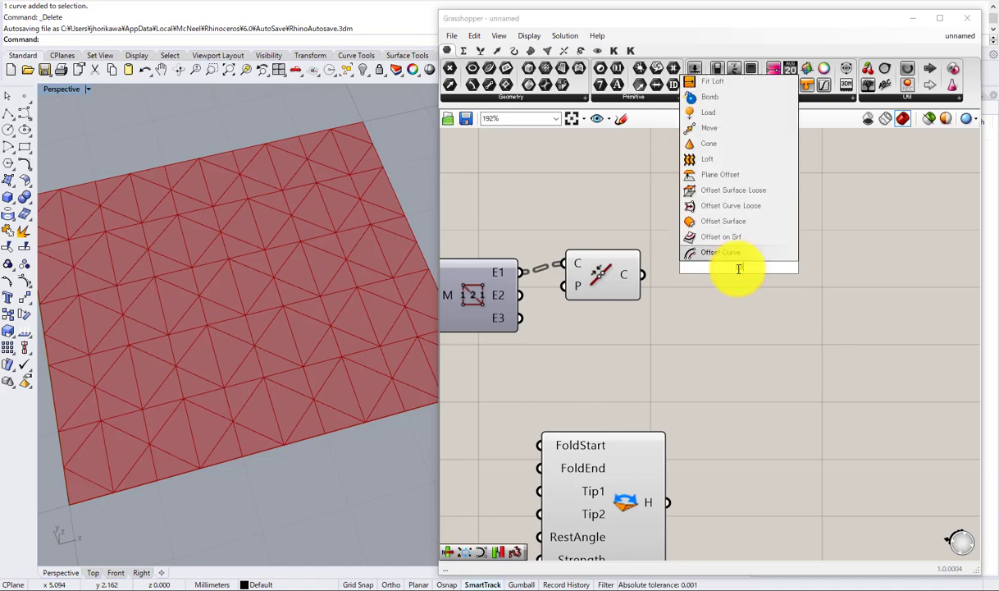
left_click(725, 256)
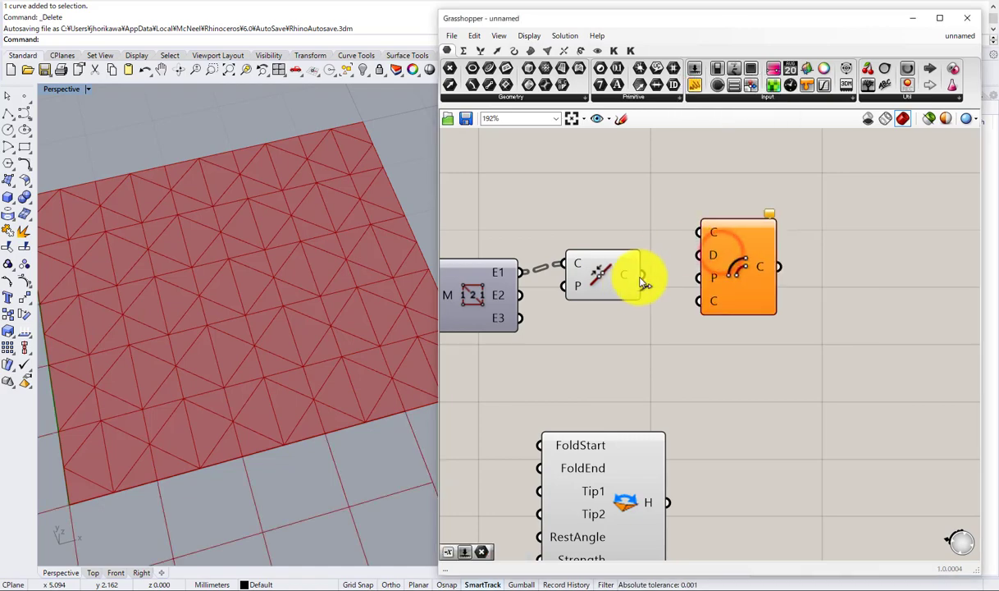
left_click_drag(643, 276, 699, 233)
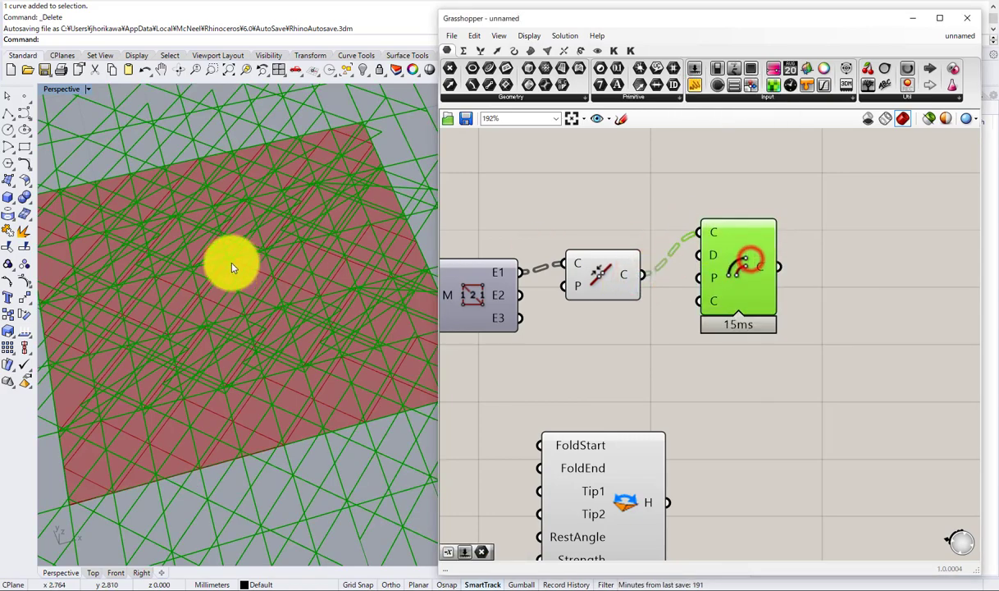
scroll(239, 263, "down", 4)
Step: Add a number slider set to 0.001, connect it to the Offset Curve's D input and check the offset outlines
double_click(621, 367)
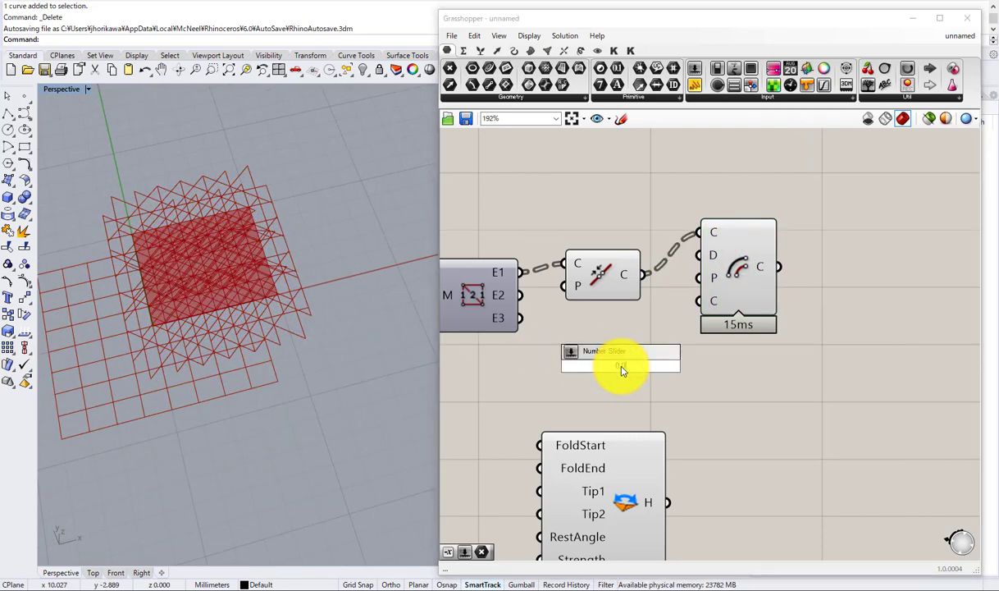
type("0.001")
key("Return")
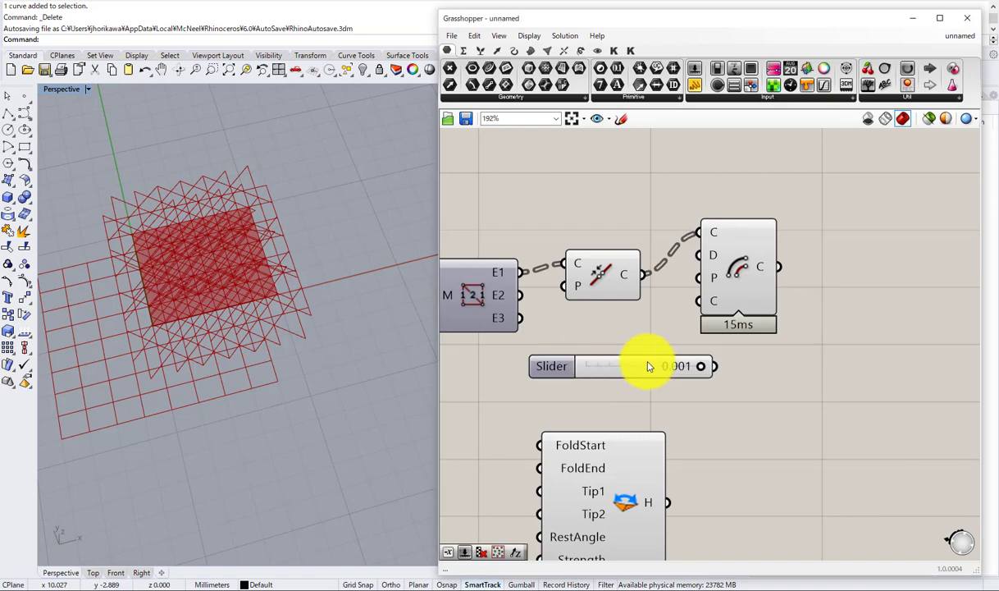
left_click_drag(676, 377, 703, 260)
left_click(751, 261)
scroll(229, 300, "up", 12)
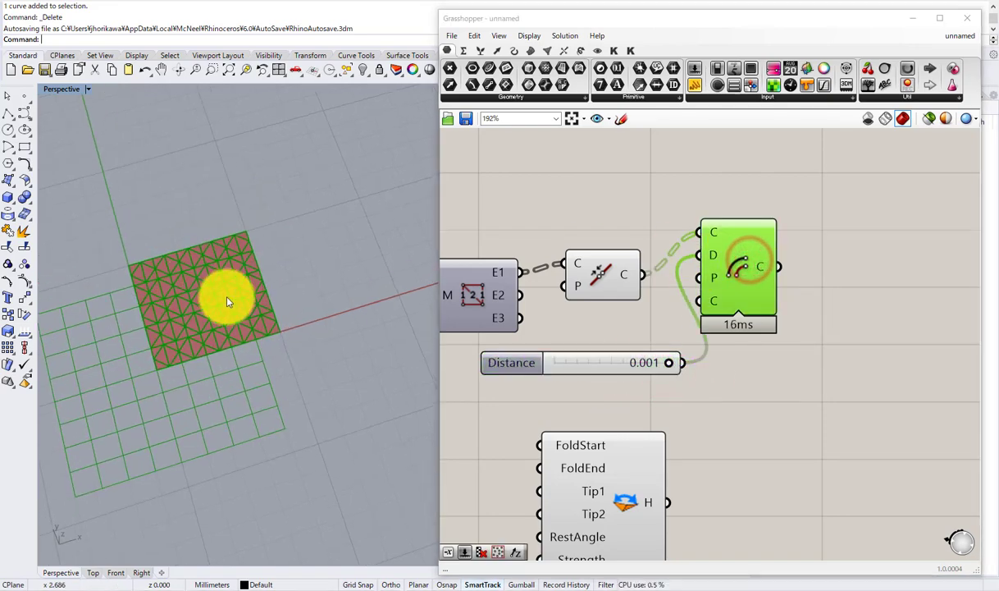
scroll(258, 283, "up", 5)
scroll(279, 261, "down", 5)
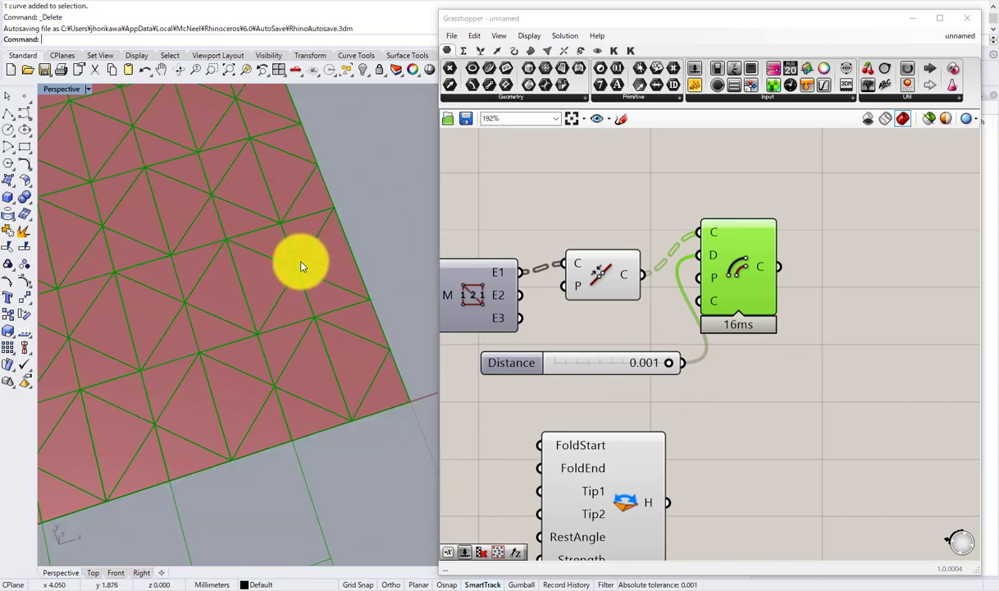
Step: Rearrange the Distance slider and Offset Curve, and move the Hinge goal further down to make room
left_click_drag(608, 371, 546, 383)
scroll(580, 356, "down", 3)
left_click_drag(668, 321, 682, 348)
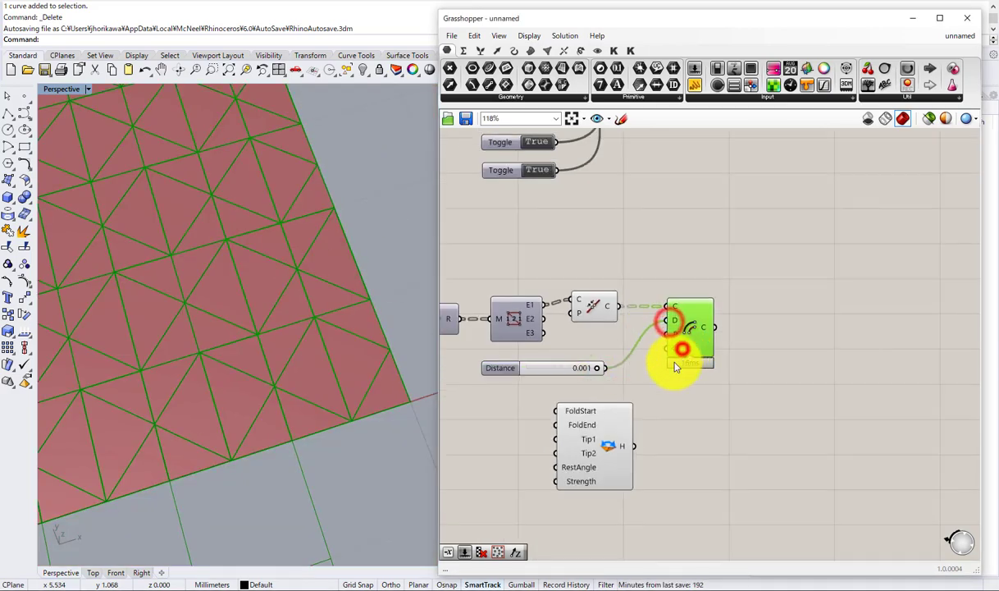
left_click_drag(618, 418, 605, 495)
left_click_drag(684, 343, 674, 357)
Step: Add an Area component beyond the Offset Curve component and shift Offset Curve slightly down
right_click_drag(746, 331, 675, 370)
double_click(689, 364)
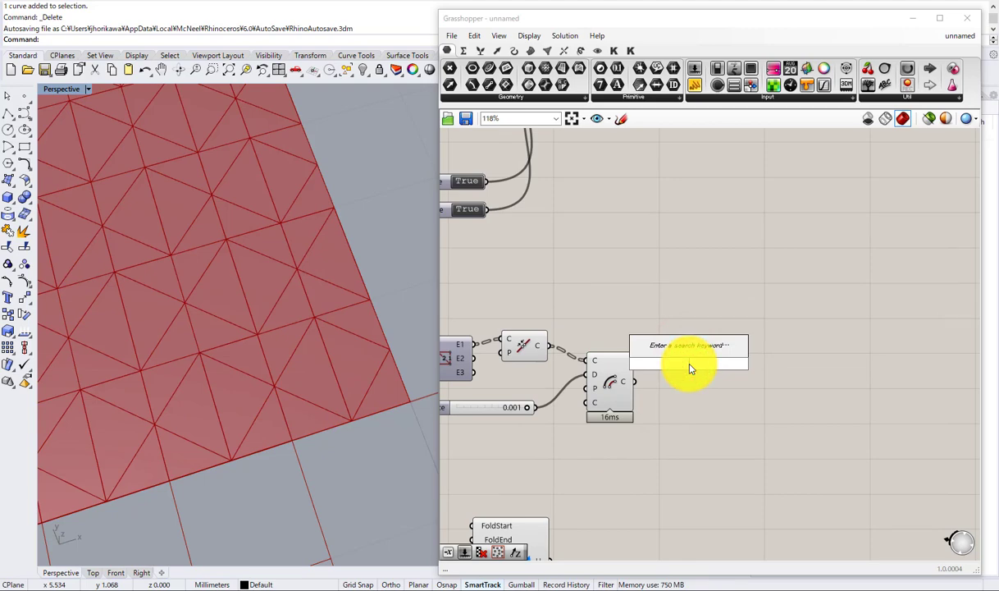
type("area")
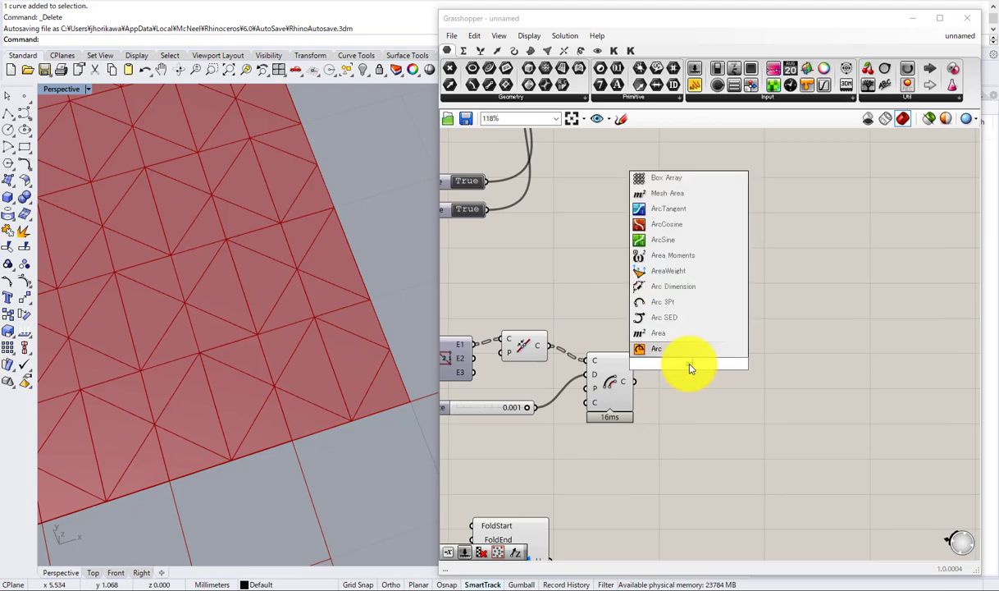
left_click(660, 346)
left_click_drag(620, 362, 613, 379)
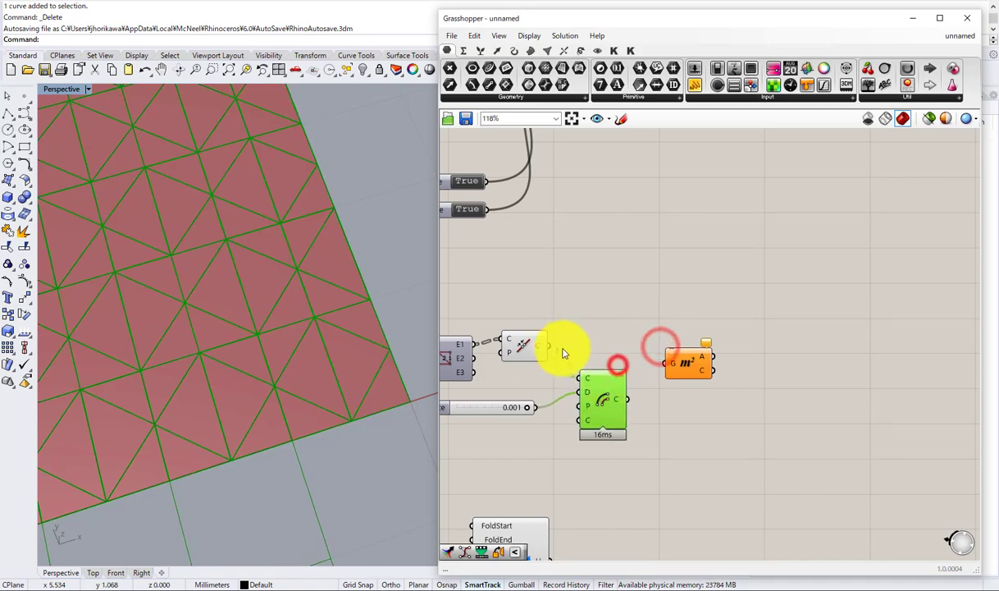
Step: Simplify the C outputs of the Join Curves and Offset Curve components
mouse_move(536, 348)
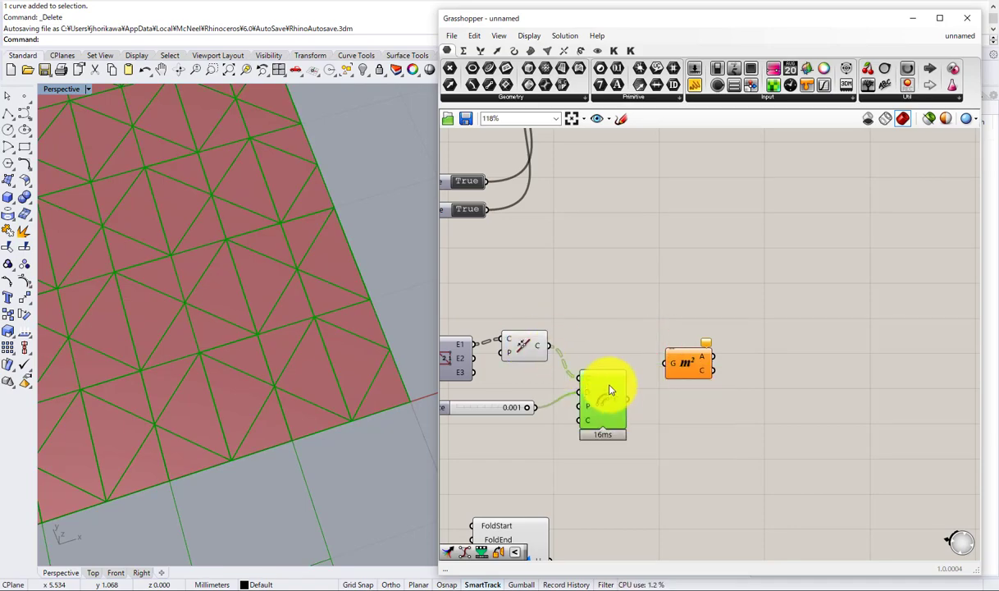
right_click(539, 345)
left_click(579, 433)
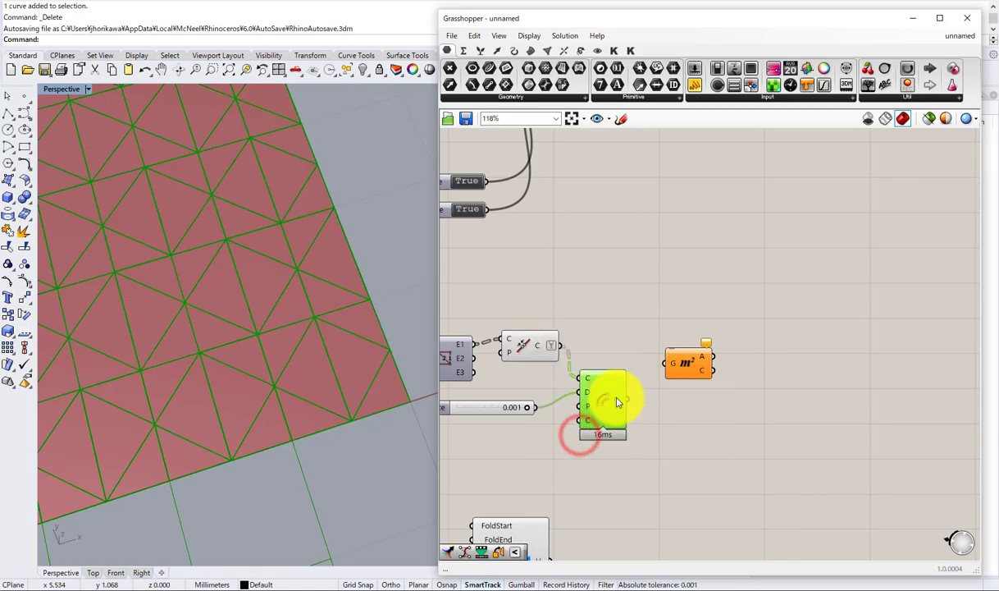
right_click(618, 400)
left_click(660, 468)
Step: Connect Join Curves to the Area component, and feed the Offset Curve output into a duplicate Area placed below it
left_click_drag(548, 344, 709, 379)
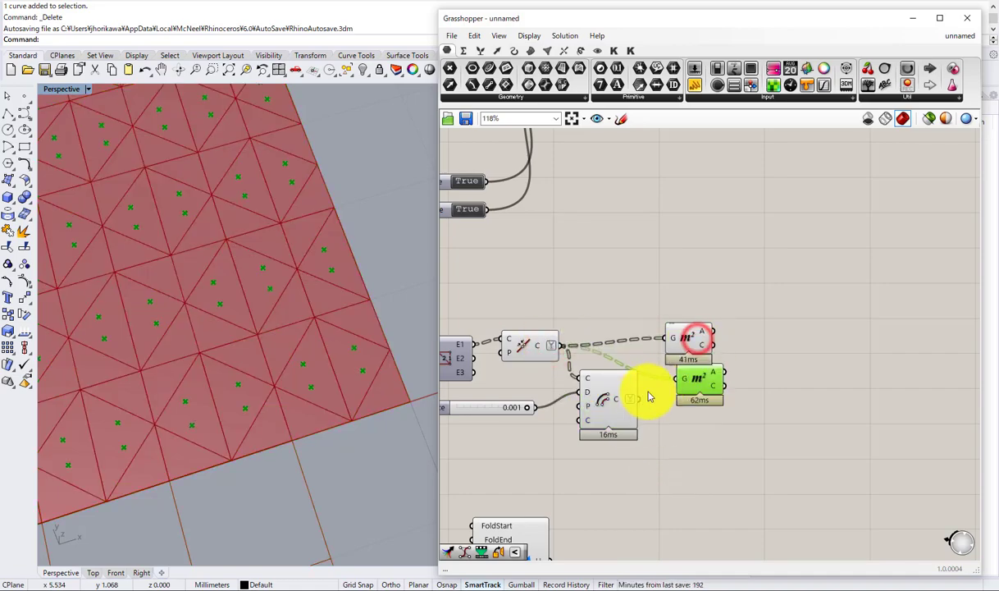
left_click_drag(638, 399, 676, 379)
left_click_drag(686, 385, 675, 392)
Step: Add a Smaller Than component and connect the original outlines' area to A and the offset outlines' area to B
double_click(793, 371)
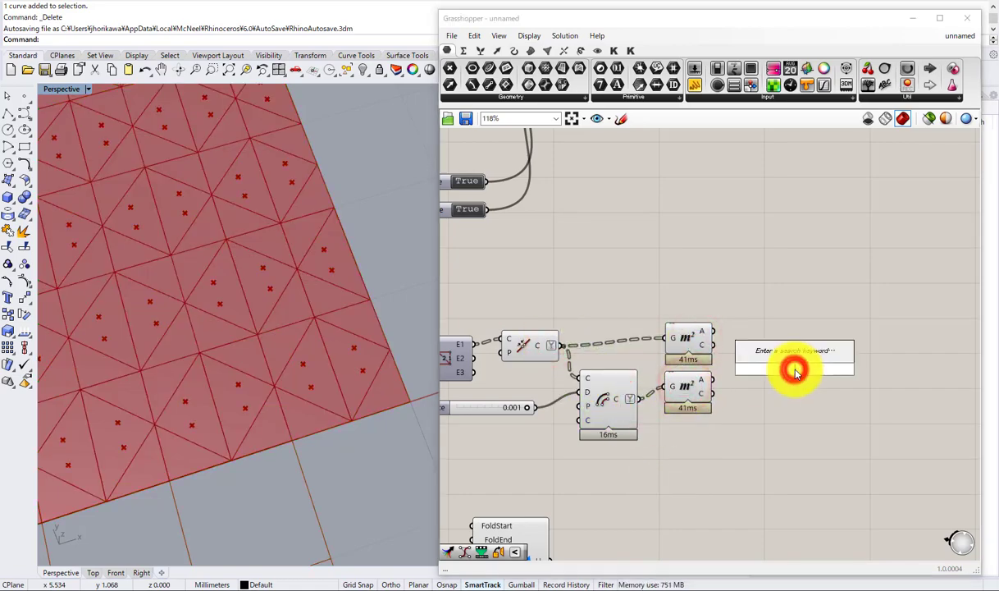
type("small")
left_click(781, 356)
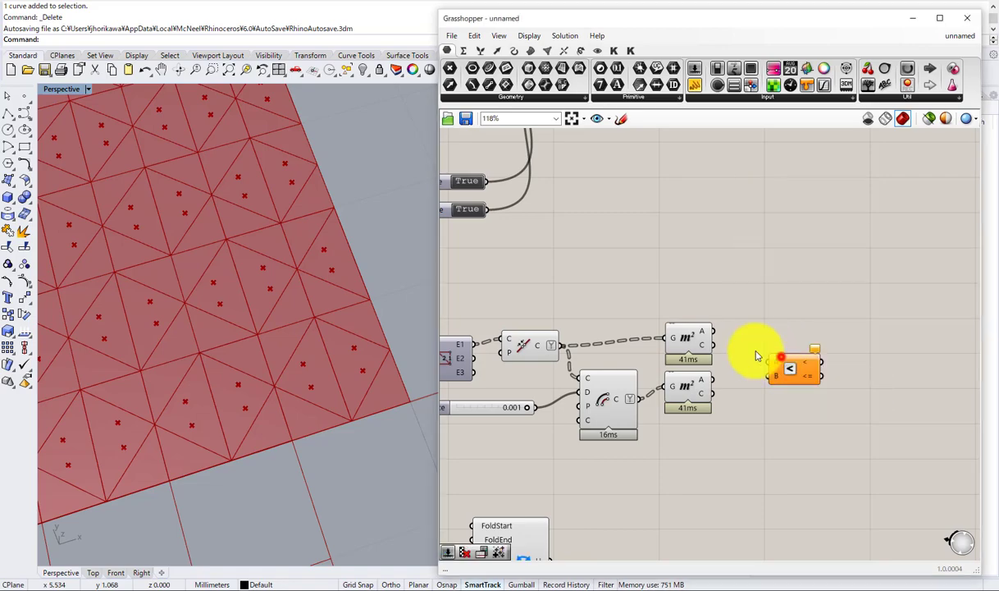
left_click_drag(706, 330, 726, 341)
left_click_drag(713, 382, 762, 388)
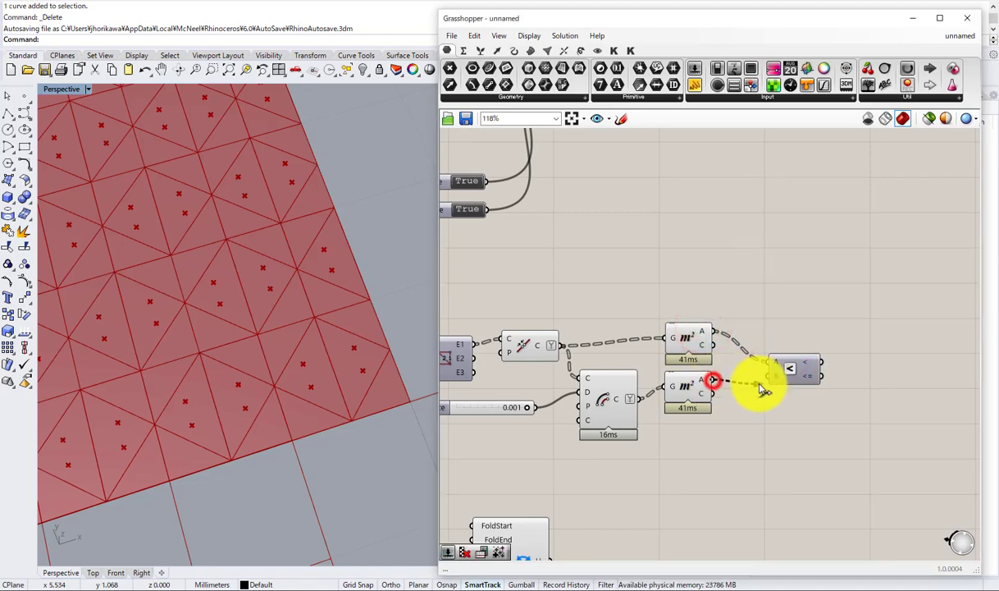
right_click_drag(466, 438, 570, 405)
scroll(573, 392, "up", 2)
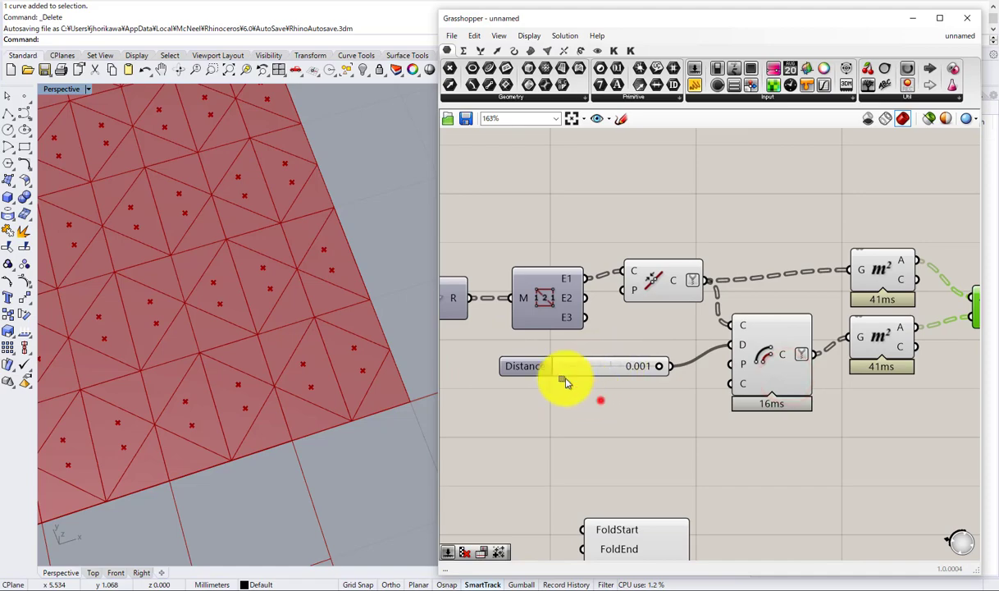
left_click_drag(566, 380, 558, 366)
double_click(525, 373)
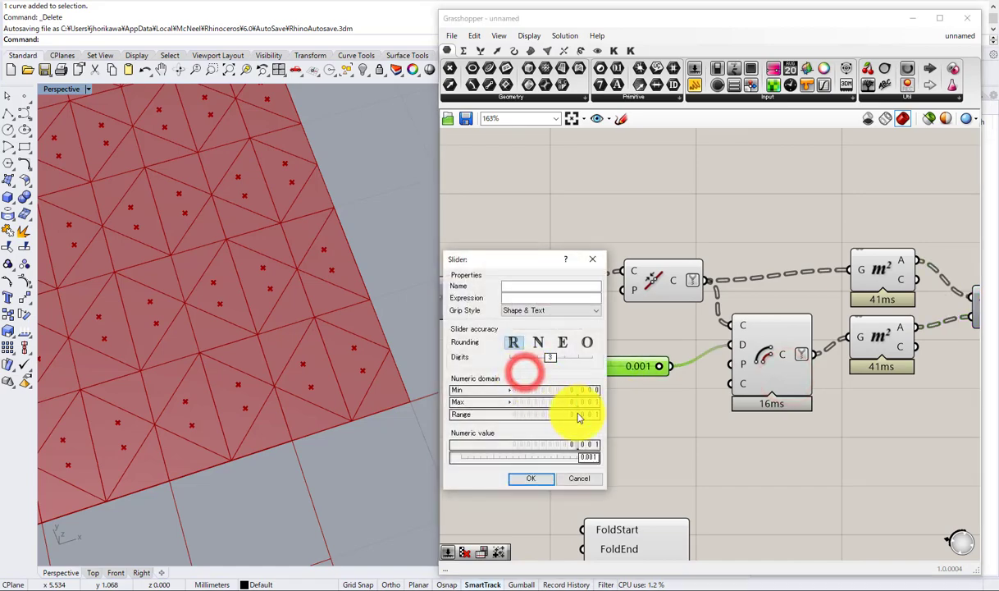
left_click(586, 482)
Step: Replace the Distance slider with one set to 0.01, connected to the Offset Curve's D input
left_click_drag(630, 430, 598, 373)
key("Delete")
double_click(633, 409)
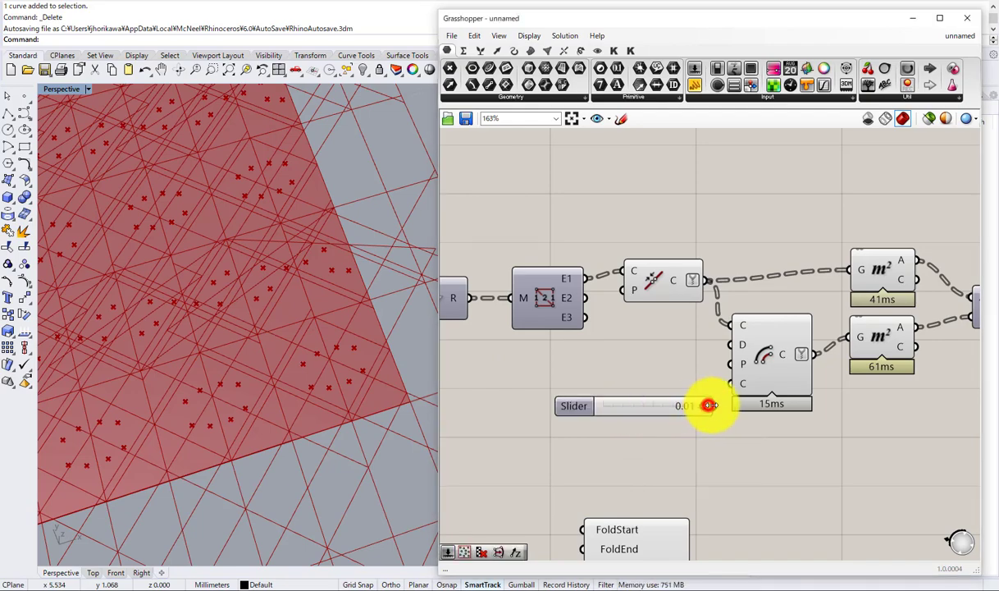
left_click_drag(711, 405, 732, 344)
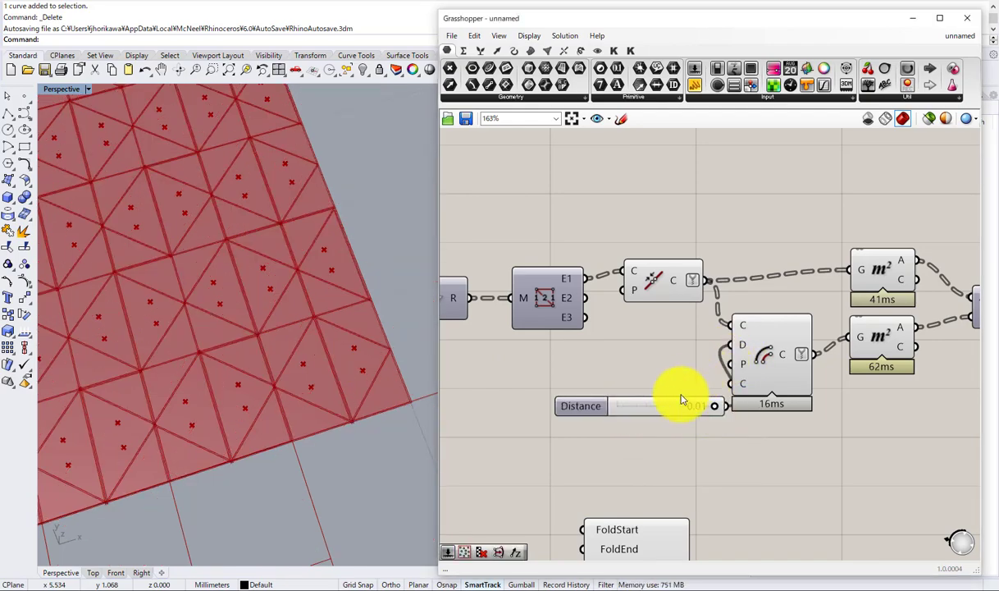
left_click_drag(669, 406, 636, 402)
Step: Examine up close whether the offset outlines lie inside or outside the original face-pair outlines across the mesh
scroll(329, 433, "up", 10)
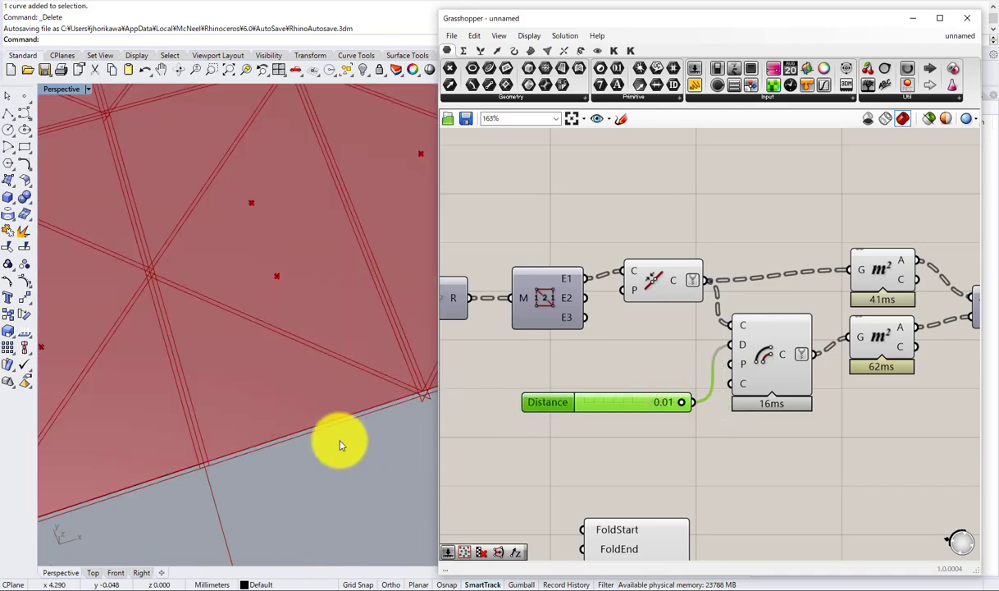
right_click_drag(370, 423, 271, 432, "shift")
scroll(296, 434, "down", 20)
right_click_drag(251, 397, 321, 367, "shift")
scroll(270, 395, "up", 17)
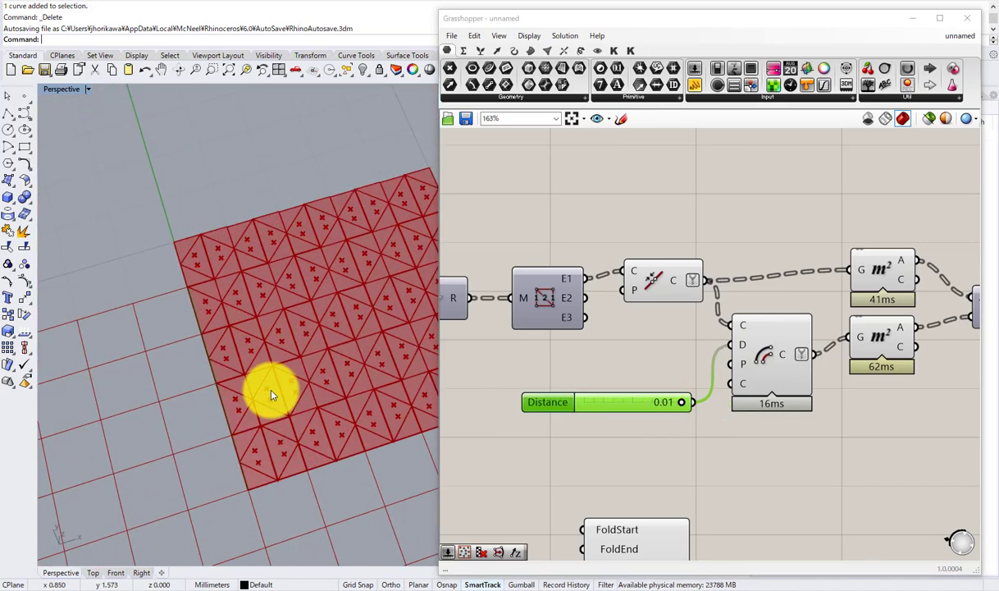
scroll(266, 397, "up", 6)
right_click_drag(187, 398, 226, 381, "shift")
scroll(223, 379, "down", 8)
scroll(217, 312, "up", 15)
scroll(205, 301, "down", 10)
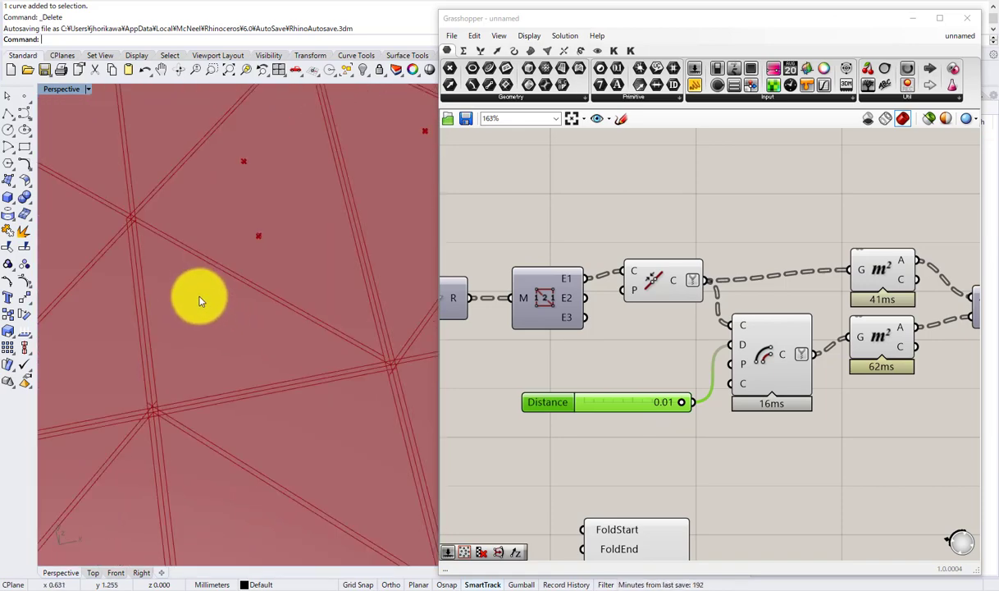
mouse_move(197, 294)
right_mouse_down("shift")
mouse_move(204, 316)
mouse_move(195, 314)
right_mouse_up("shift")
scroll(160, 316, "up", 8)
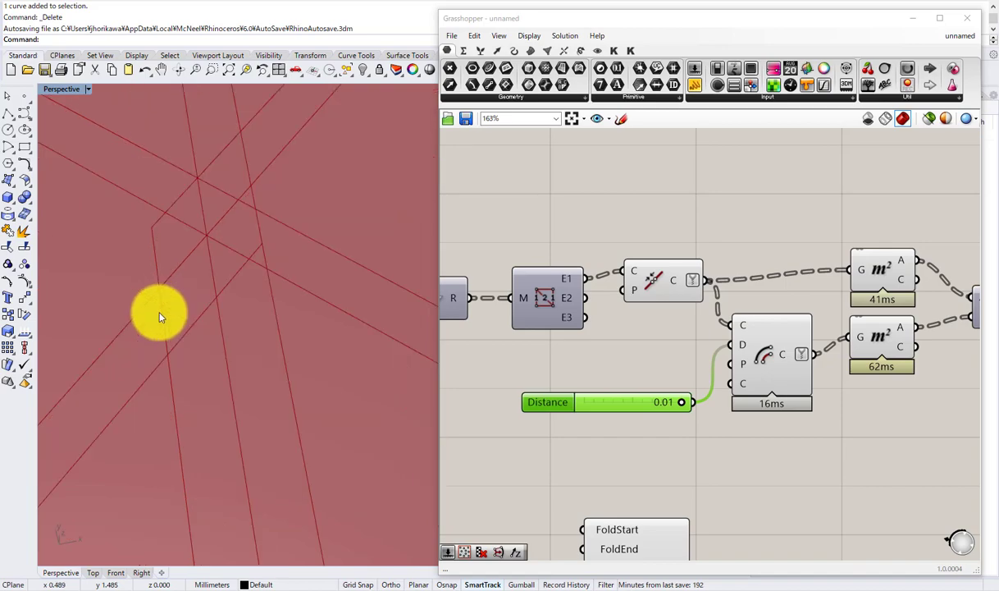
scroll(160, 314, "down", 4)
scroll(260, 212, "up", 3)
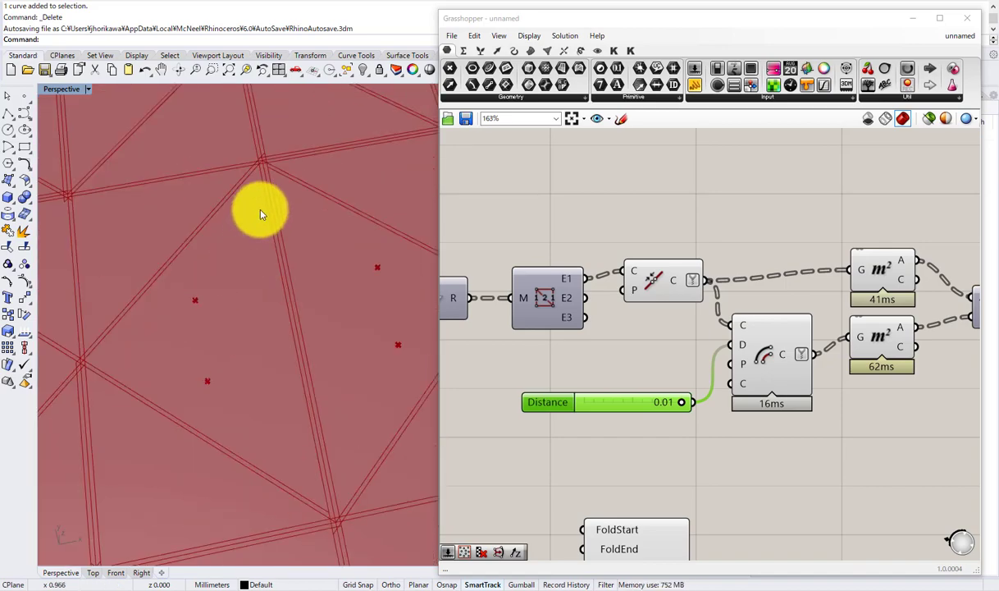
scroll(260, 213, "down", 6)
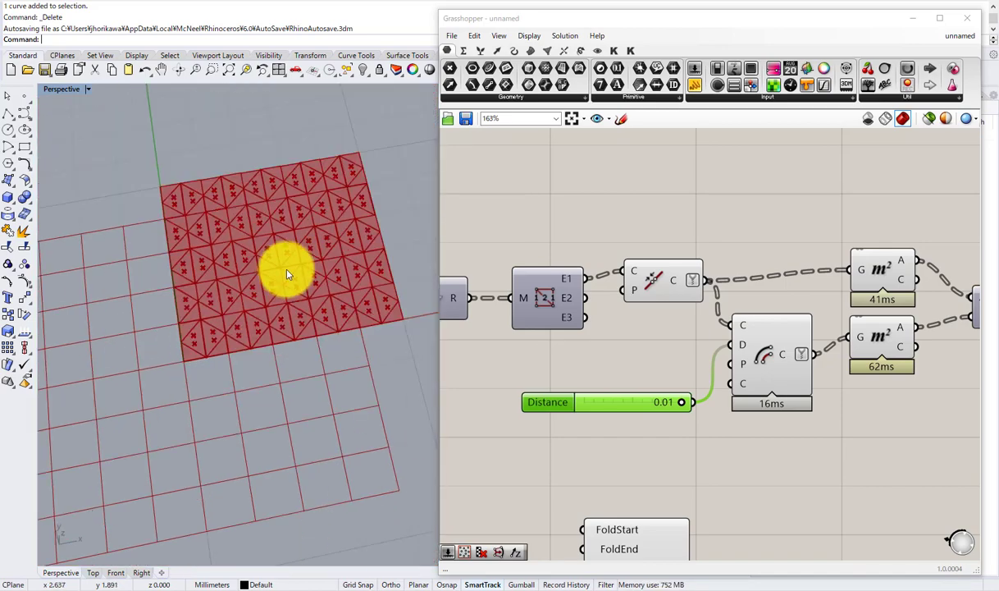
scroll(287, 275, "up", 6)
scroll(205, 246, "down", 2)
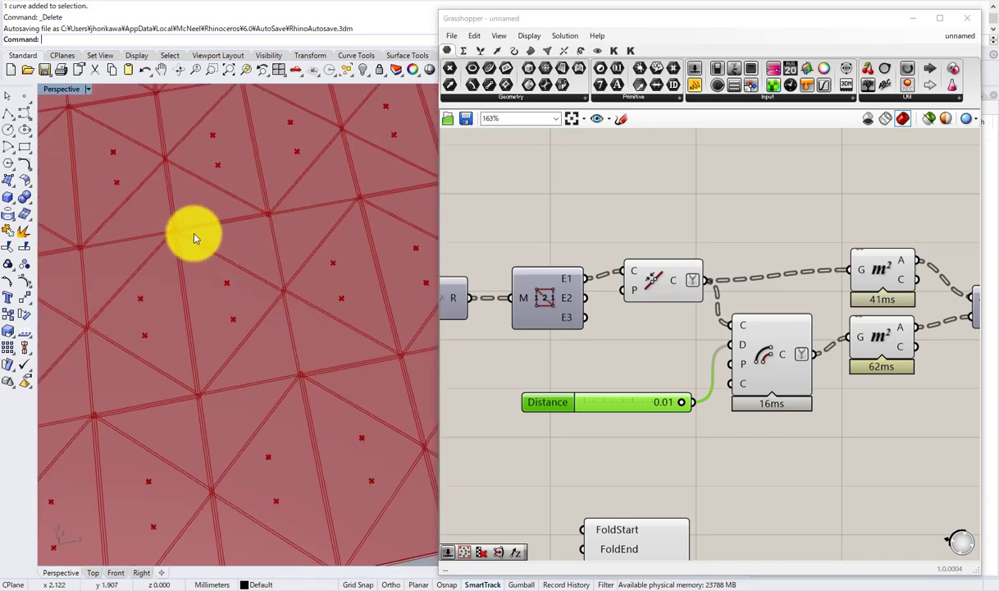
scroll(321, 337, "down", 5)
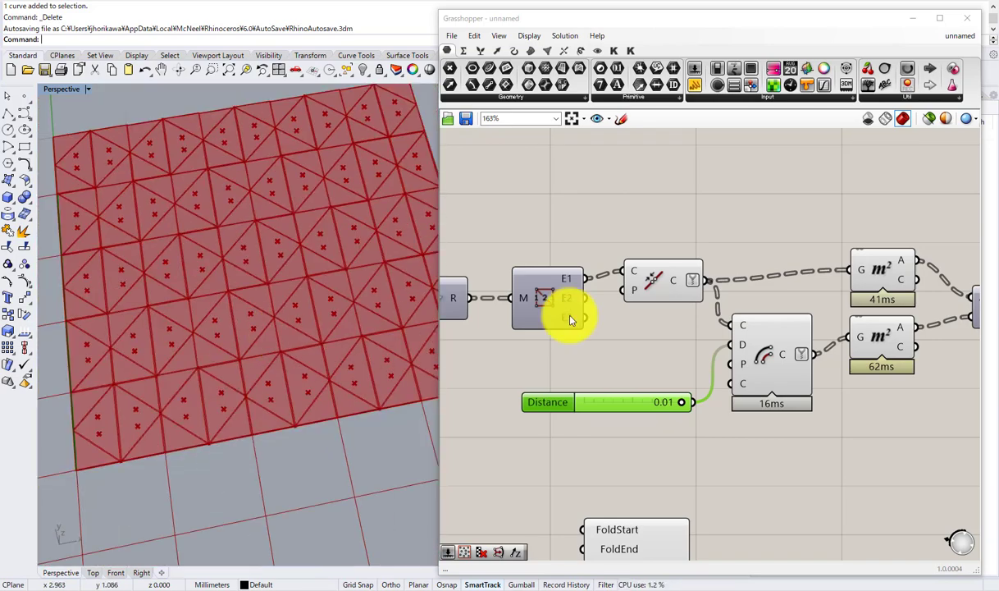
Step: Inspect the Smaller Than component's < output in a temporary panel, reading its true/false values through the list, then delete the panel
scroll(647, 305, "down", 3)
scroll(725, 312, "down", 1)
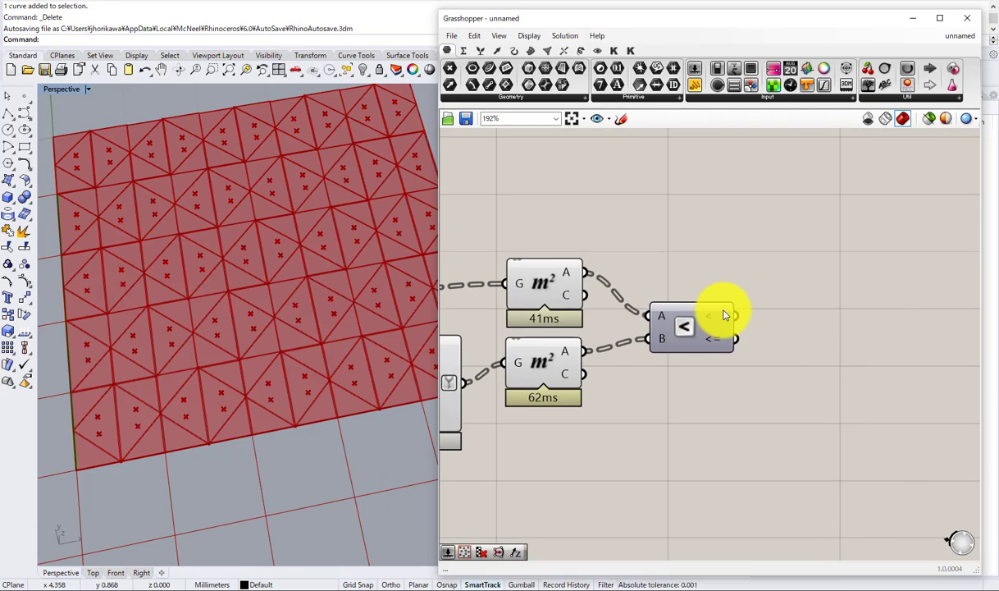
scroll(725, 312, "down", 2)
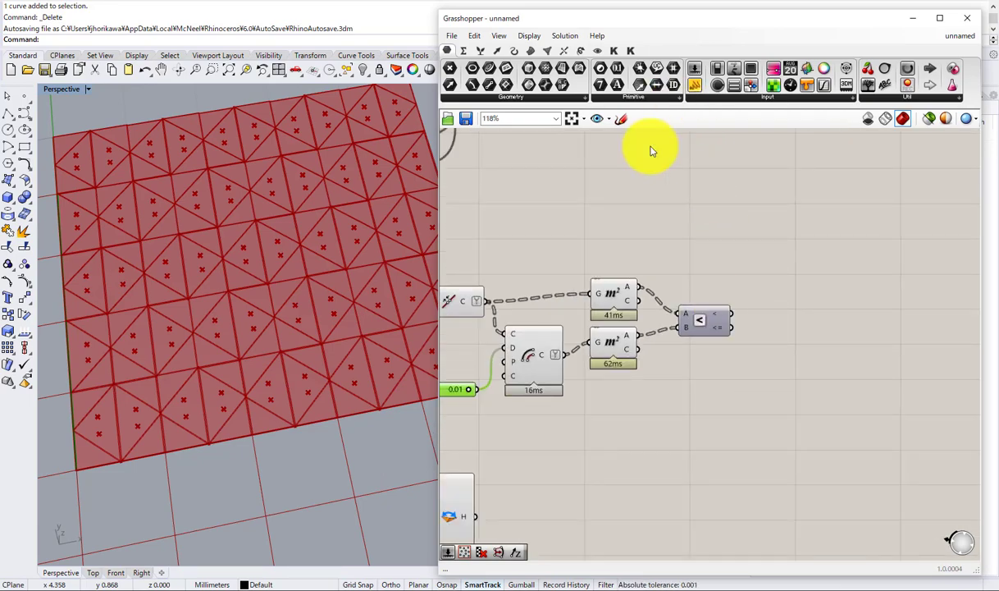
left_click_drag(694, 89, 800, 280)
scroll(731, 302, "up", 2)
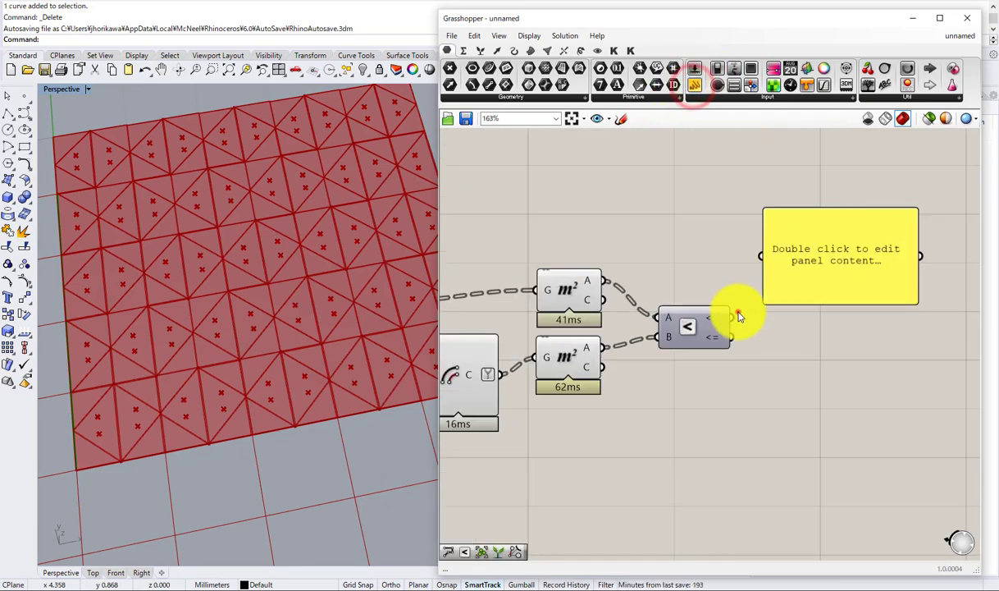
left_click_drag(736, 314, 762, 257)
right_click_drag(846, 275, 771, 258)
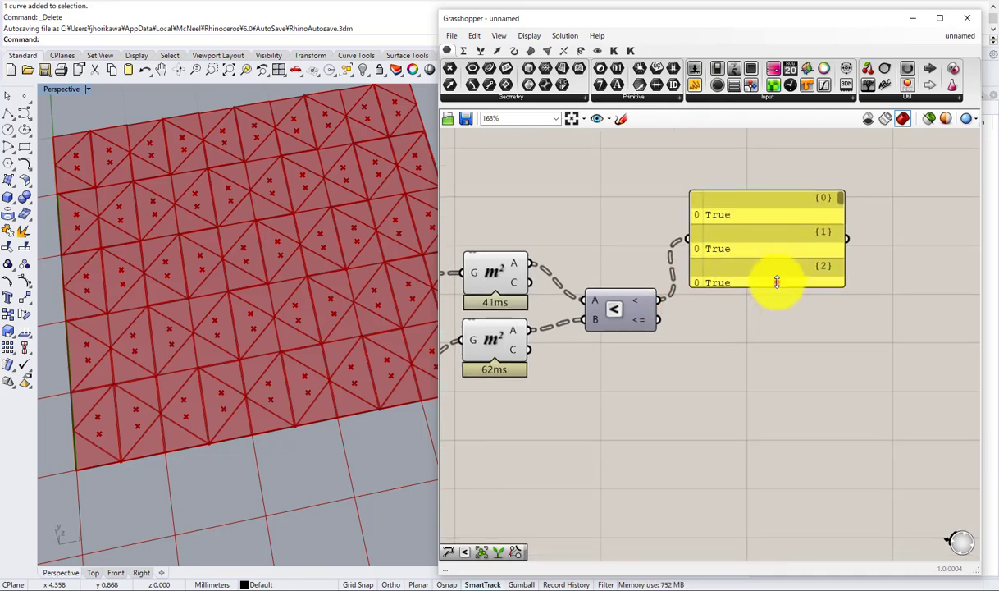
left_click_drag(777, 283, 759, 423)
left_click_drag(837, 203, 835, 353)
left_click_drag(808, 323, 825, 364)
key("Delete")
Step: Shift the area-comparison components down, keeping Join Curves higher up in line with the face-edge component's output
scroll(751, 287, "down", 4)
right_click_drag(644, 251, 702, 265)
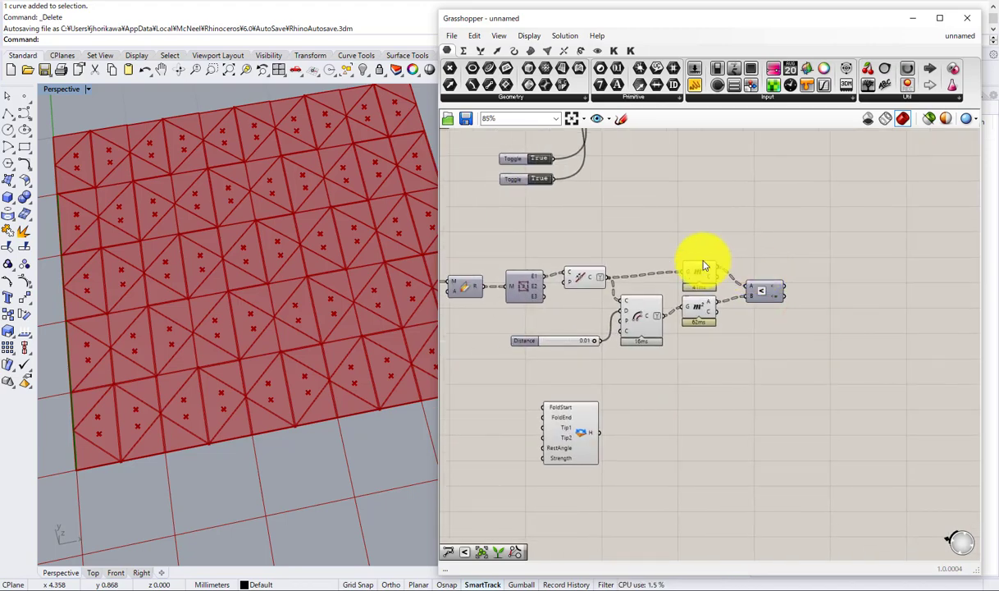
right_click_drag(592, 265, 641, 246)
left_click_drag(854, 351, 634, 293)
left_click(636, 233)
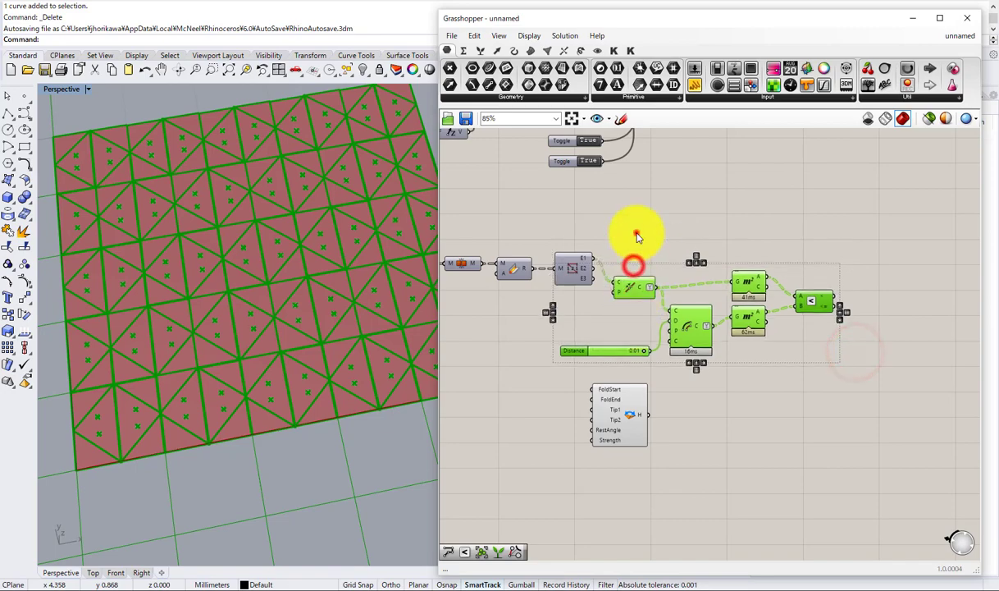
left_click(641, 283)
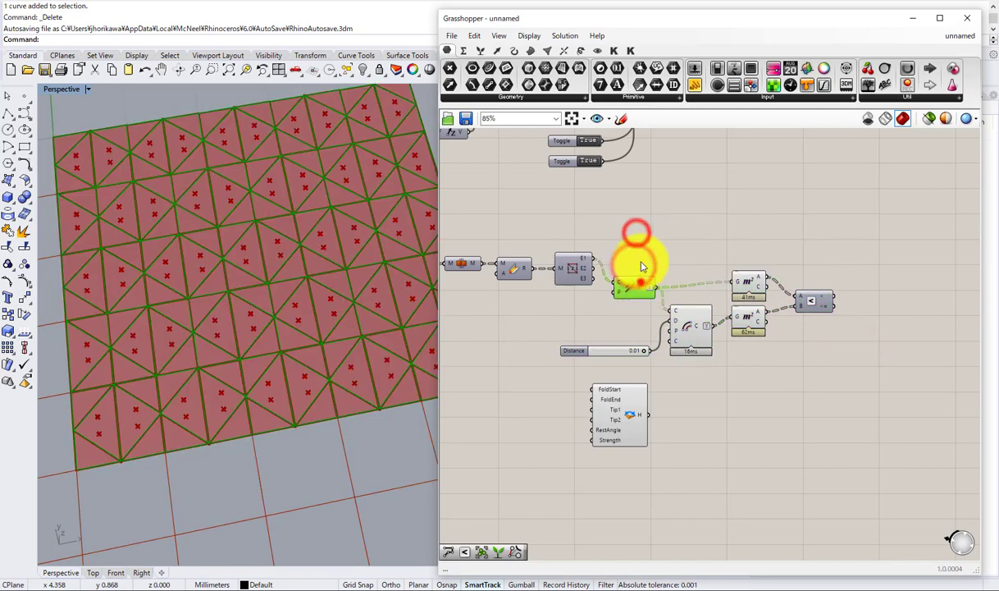
Step: Add a Dispatch component, connecting Join Curves to its L input and Smaller Than's < output to its P input
double_click(727, 235)
type("dispa")
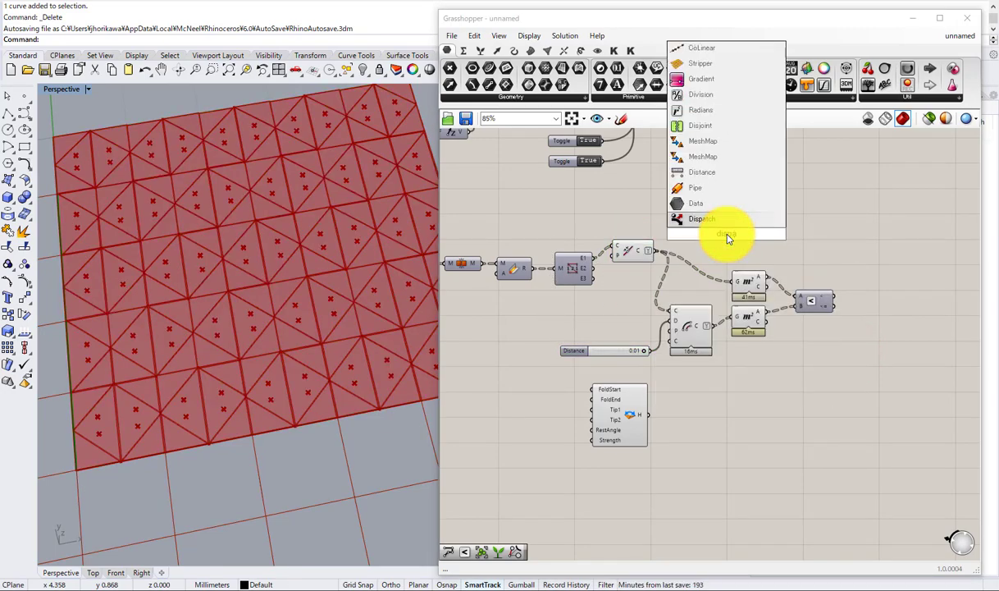
left_click(712, 221)
scroll(670, 237, "up", 2)
left_click_drag(647, 255, 725, 228)
right_click_drag(730, 245, 630, 237)
left_click_drag(649, 225, 793, 250)
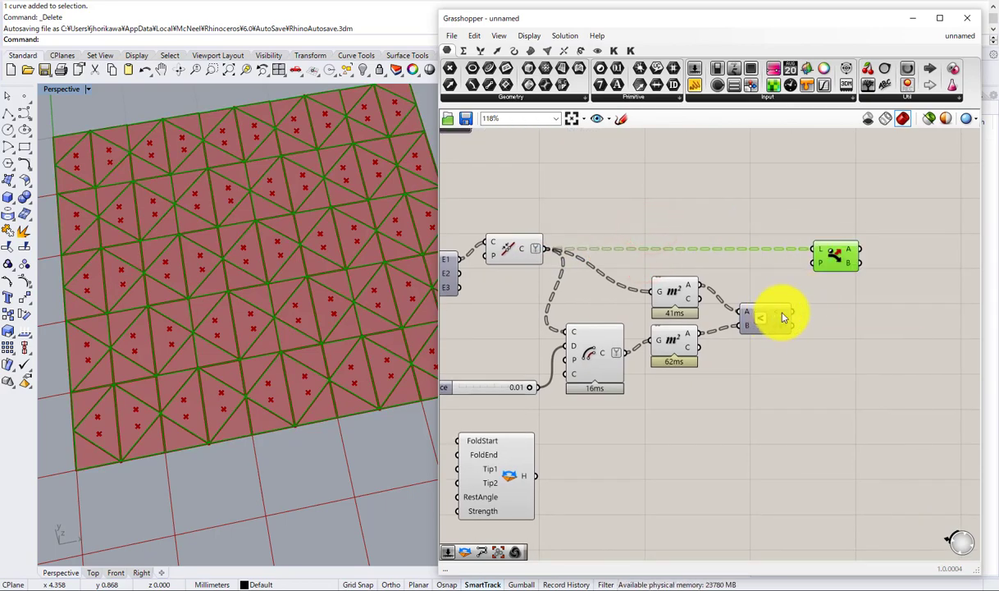
left_click_drag(788, 312, 813, 264)
right_click_drag(848, 272, 718, 285)
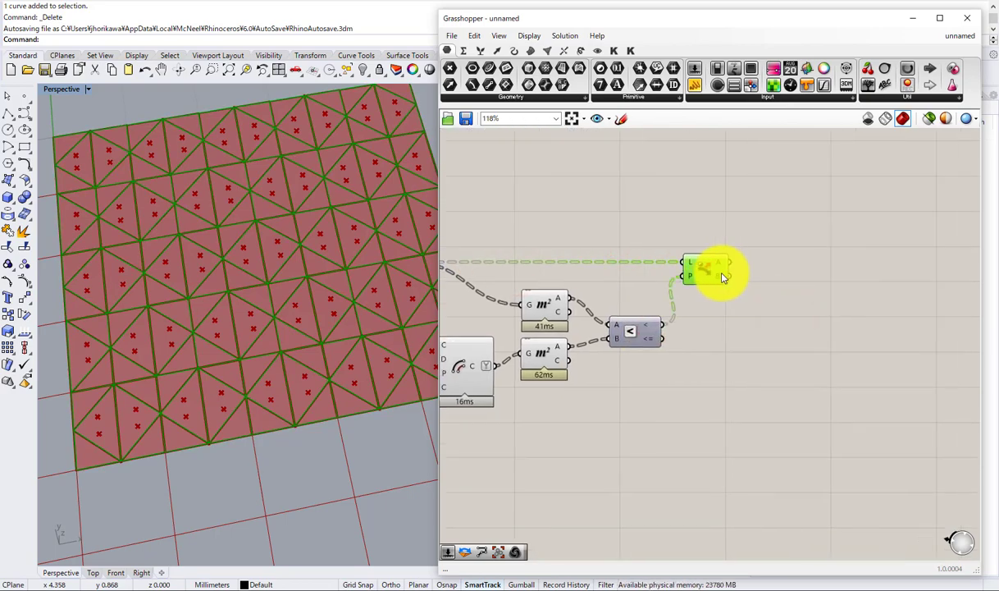
Step: Add a Flip Curve component below Dispatch and feed Dispatch's B output into its C input
double_click(782, 347)
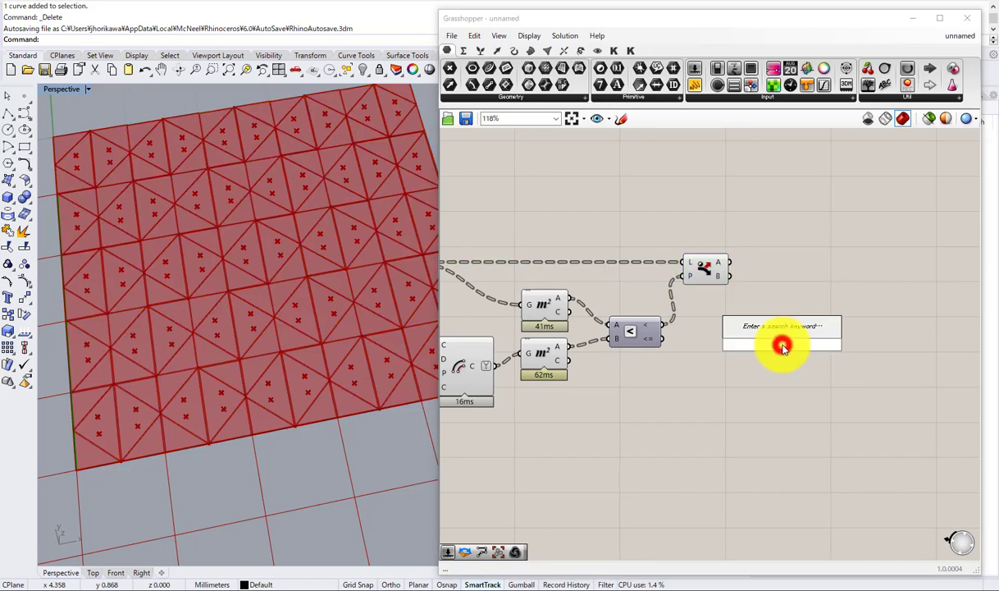
type("flip")
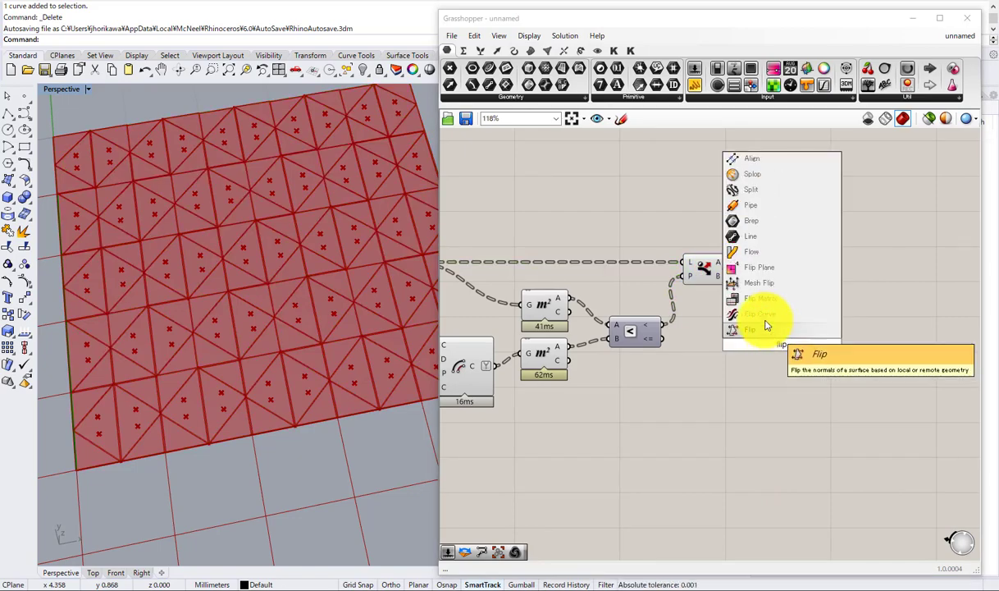
left_click(758, 328)
left_click_drag(743, 304, 763, 319)
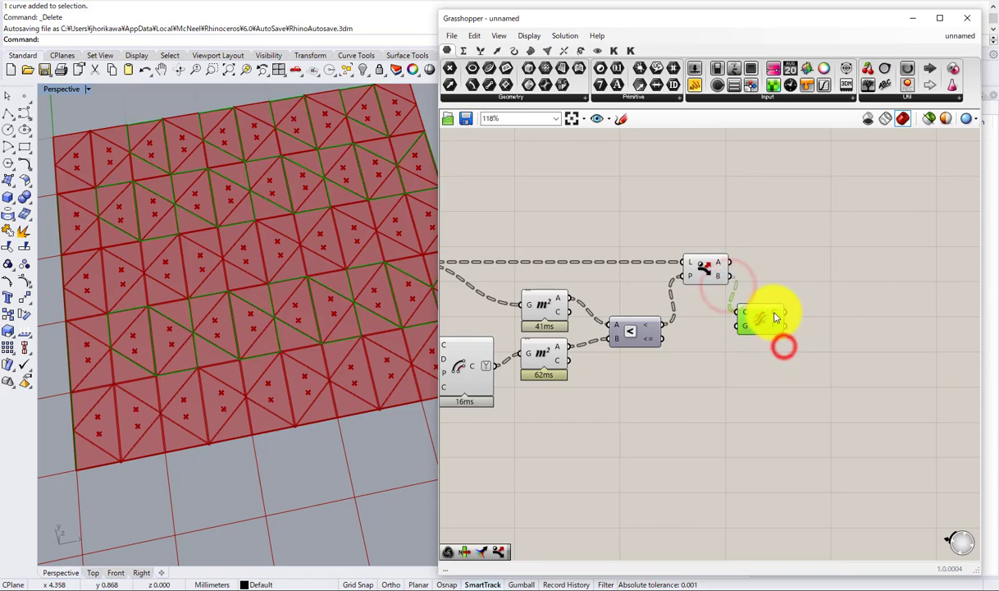
right_click_drag(769, 312, 684, 292)
Step: Add a Merge component, connecting Dispatch's A output to D1 and the flipped curves to D2
double_click(763, 272)
type("mer")
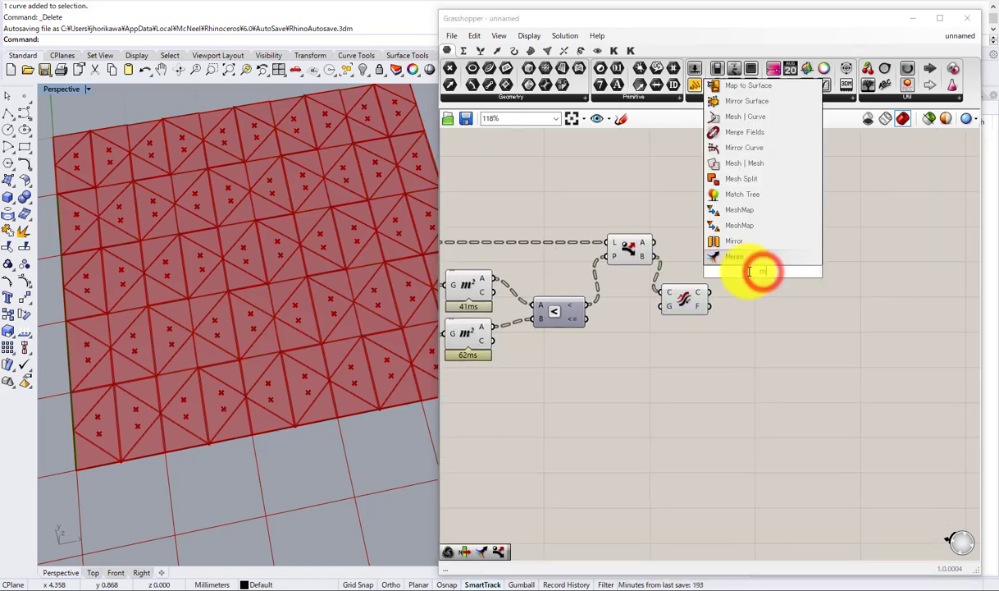
left_click(729, 258)
left_click_drag(742, 270, 754, 257)
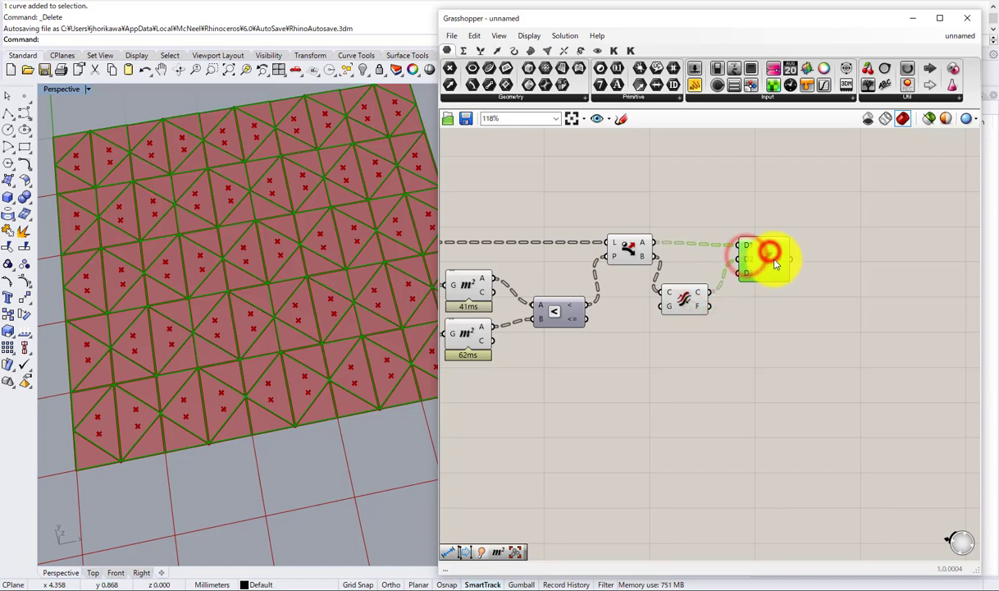
Step: Turn off the preview of all components from Join Curves through Flip Curve, leaving Merge visible
scroll(718, 312, "down", 5)
left_click_drag(819, 320, 588, 223)
middle_click(604, 229)
left_click(642, 196)
left_click(718, 211)
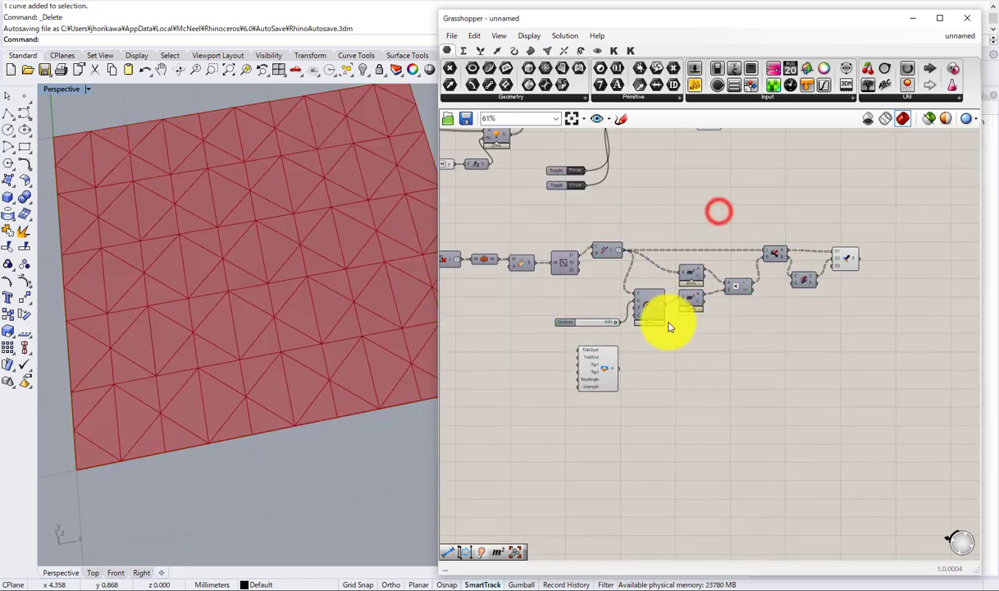
Step: Duplicate Offset Curve below Merge, hide Merge's preview, and feed the merged outlines into the duplicate's C input
scroll(656, 336, "up", 3)
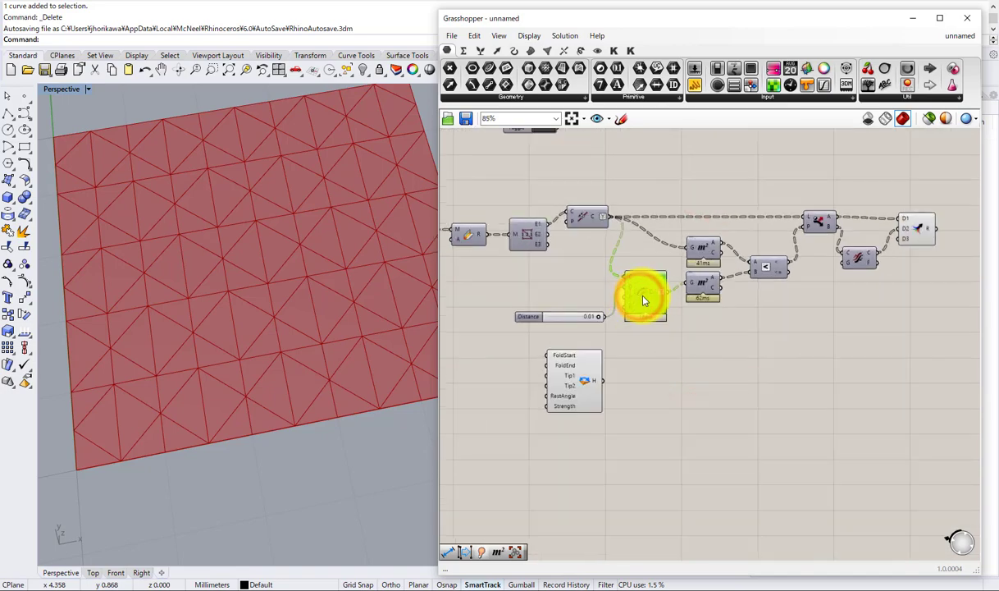
scroll(648, 293, "down", 3)
left_click_drag(648, 294, 815, 310, "alt")
scroll(833, 307, "up", 5)
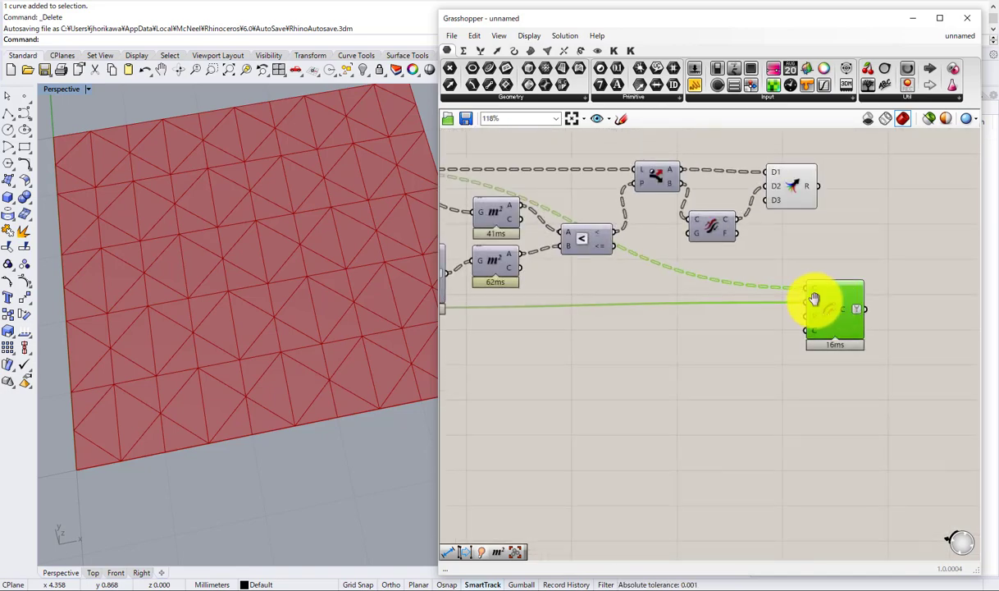
right_click_drag(814, 301, 718, 302)
left_click_drag(738, 310, 756, 320)
left_click(693, 195)
middle_click(693, 194)
left_click(726, 166)
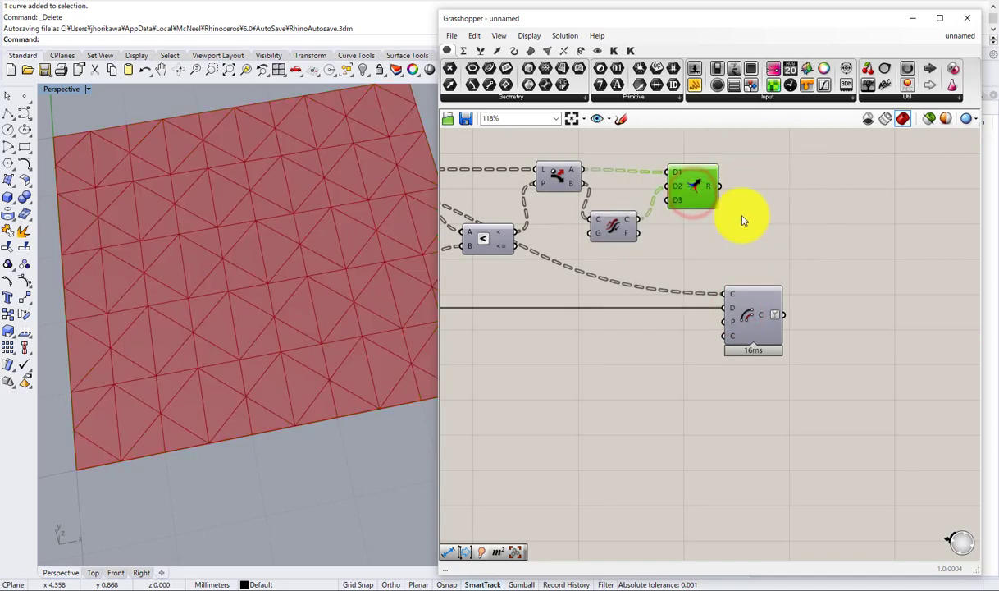
scroll(741, 217, "up", 3)
left_click_drag(712, 176, 717, 192)
left_click_drag(717, 324, 718, 324)
Step: Preview the duplicate Offset Curve and examine up close whether all outlines are offset to the same side across the mesh
left_click(758, 352)
middle_click(758, 352)
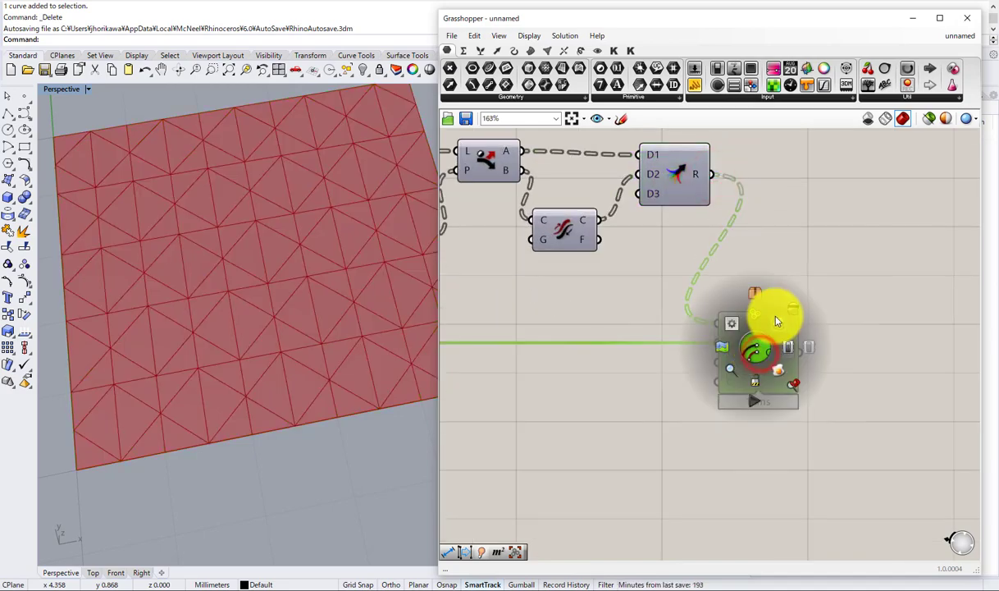
left_click(776, 321)
scroll(307, 415, "up", 8)
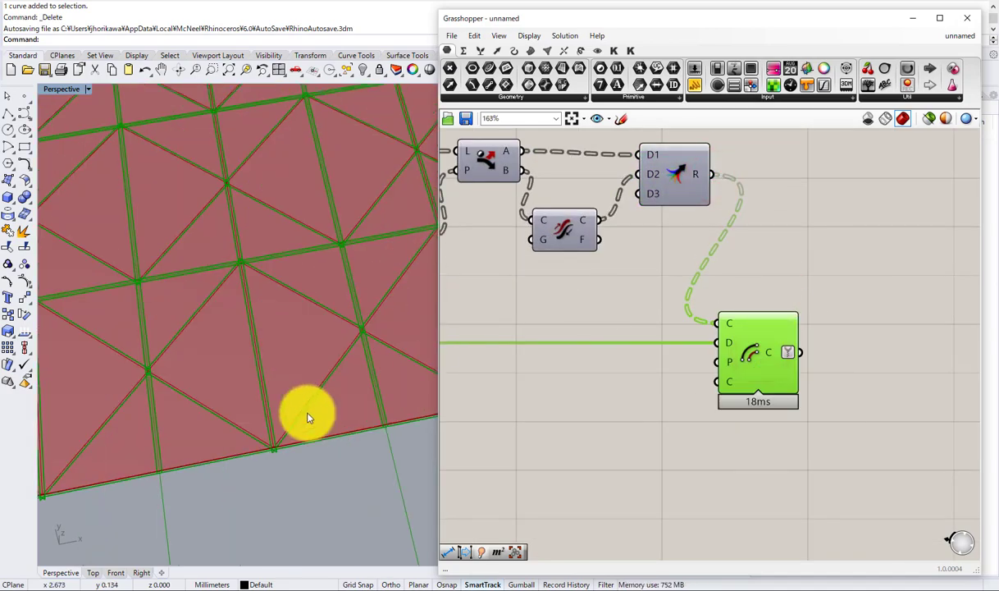
scroll(308, 416, "down", 5)
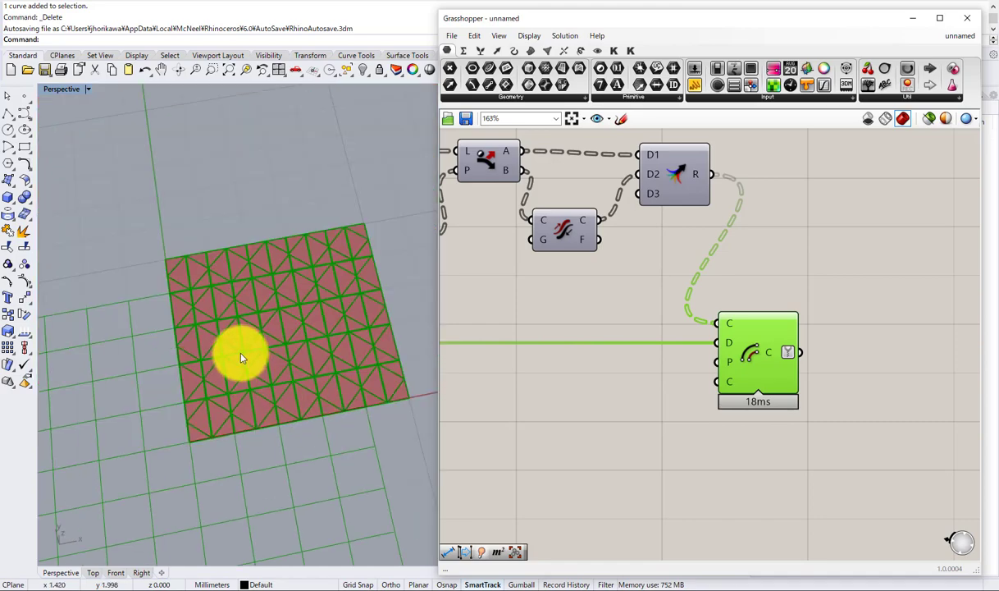
scroll(223, 354, "up", 6)
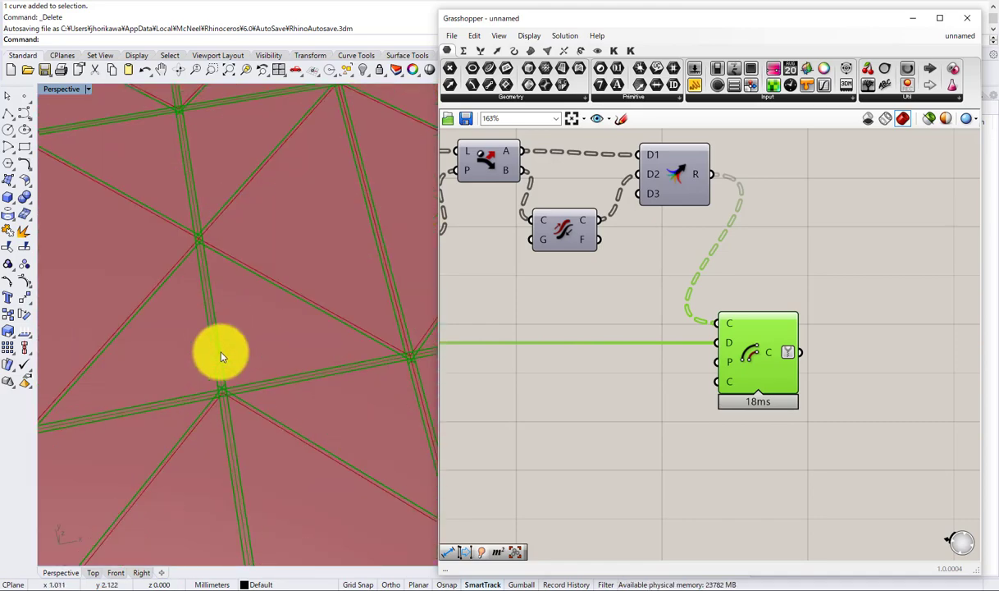
scroll(767, 263, "down", 2)
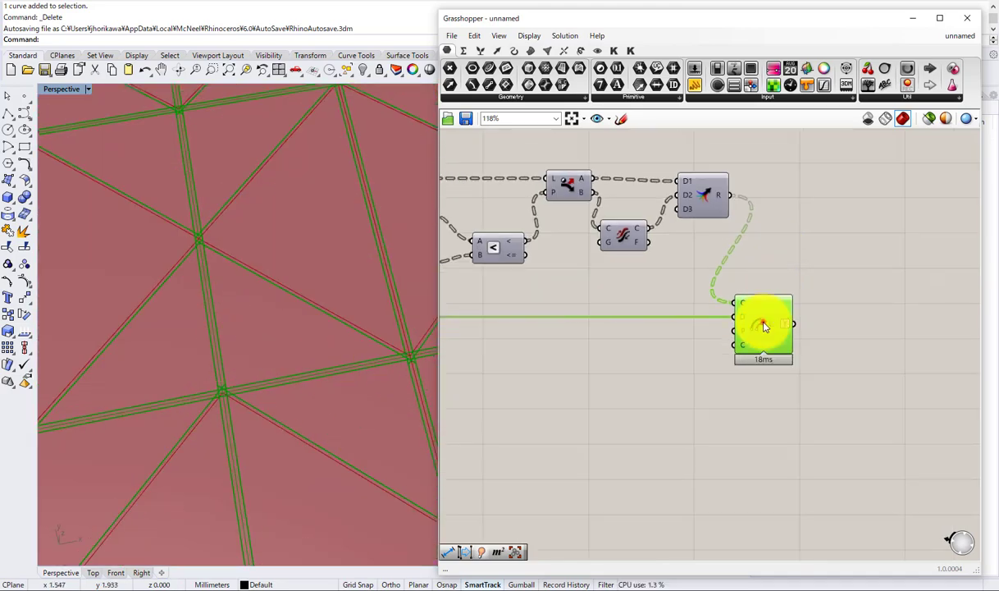
Step: Delete the duplicate Offset Curve and turn Merge's preview back on
key("Delete")
scroll(751, 279, "down", 1)
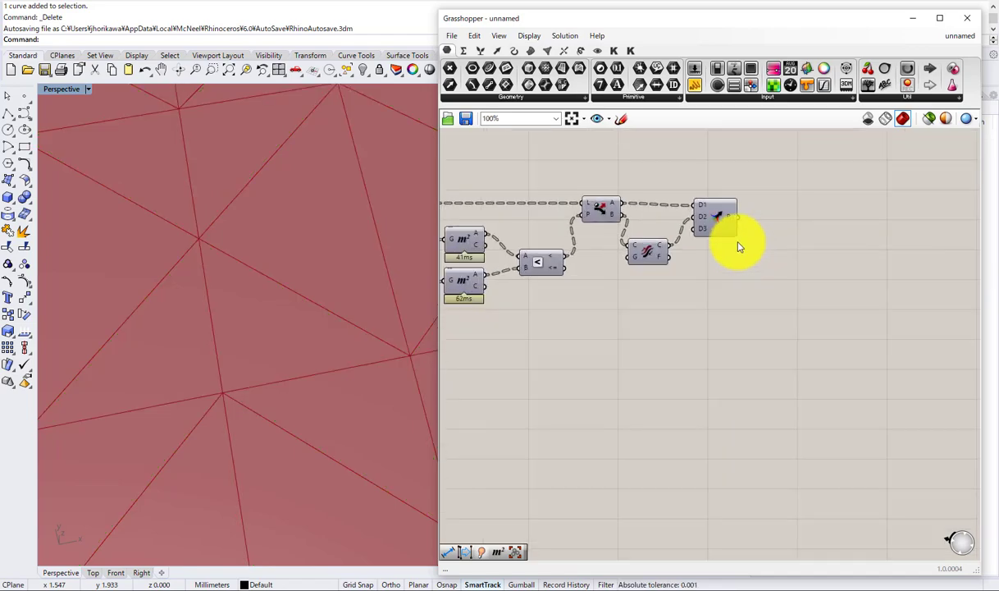
scroll(723, 220, "down", 1)
middle_click(716, 220)
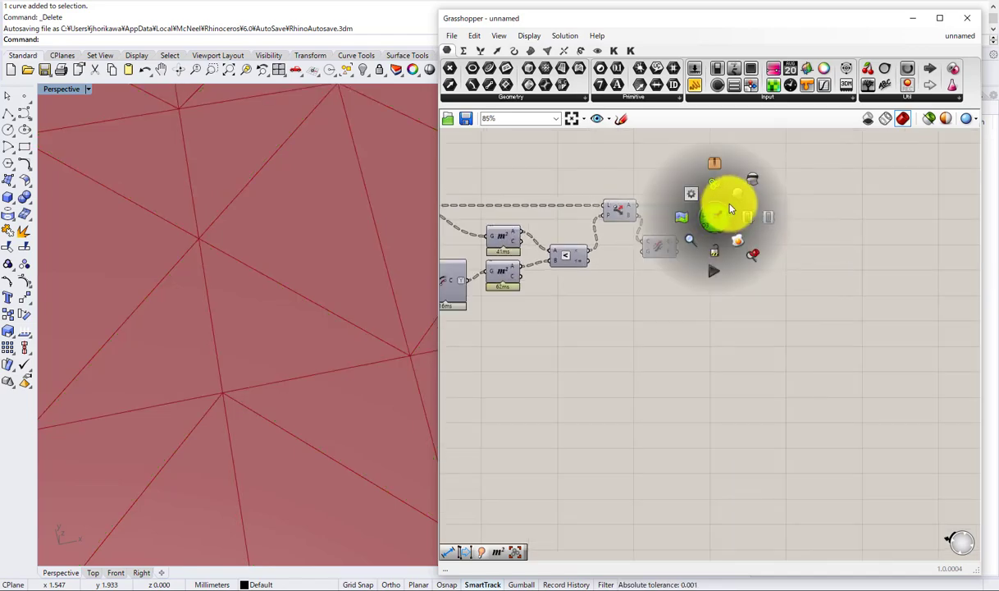
left_click(733, 199)
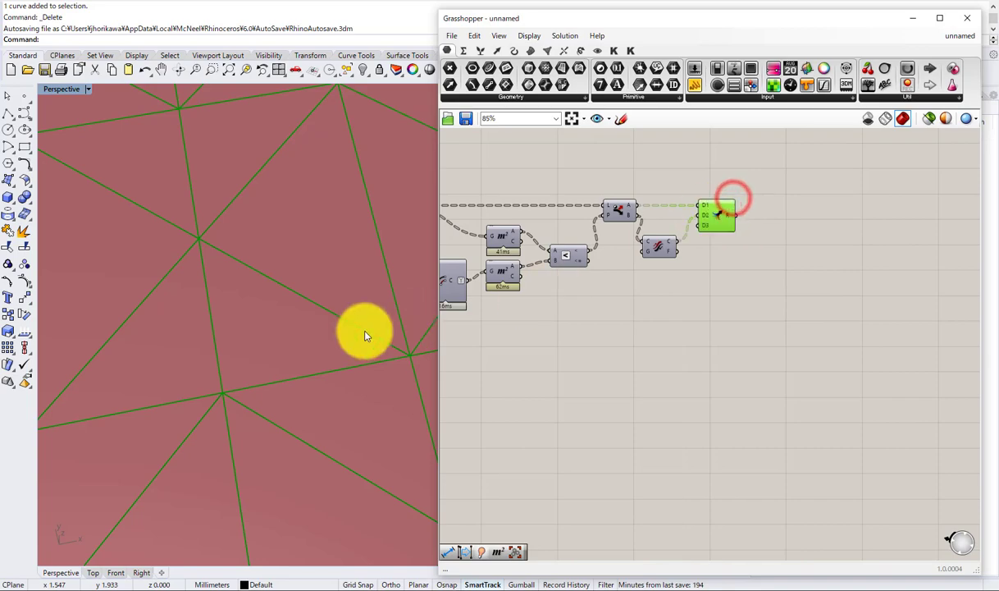
Step: Examine the merged outlines over the whole mesh together with the component chain leading to Merge
scroll(243, 329, "down", 10)
right_click_drag(275, 329, 322, 332)
scroll(316, 324, "up", 7)
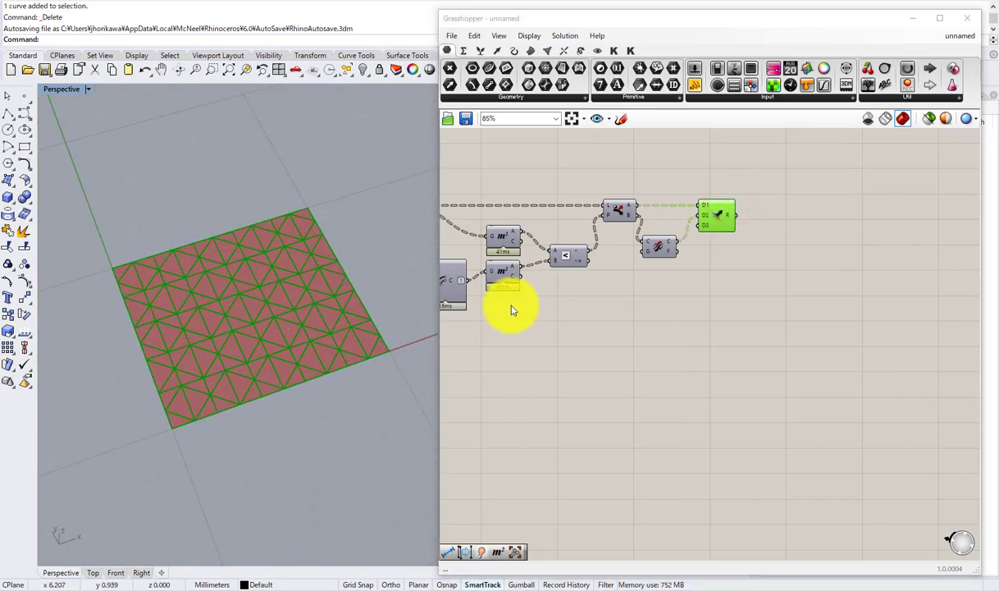
left_click(695, 306)
scroll(700, 293, "down", 4)
scroll(665, 288, "up", 3)
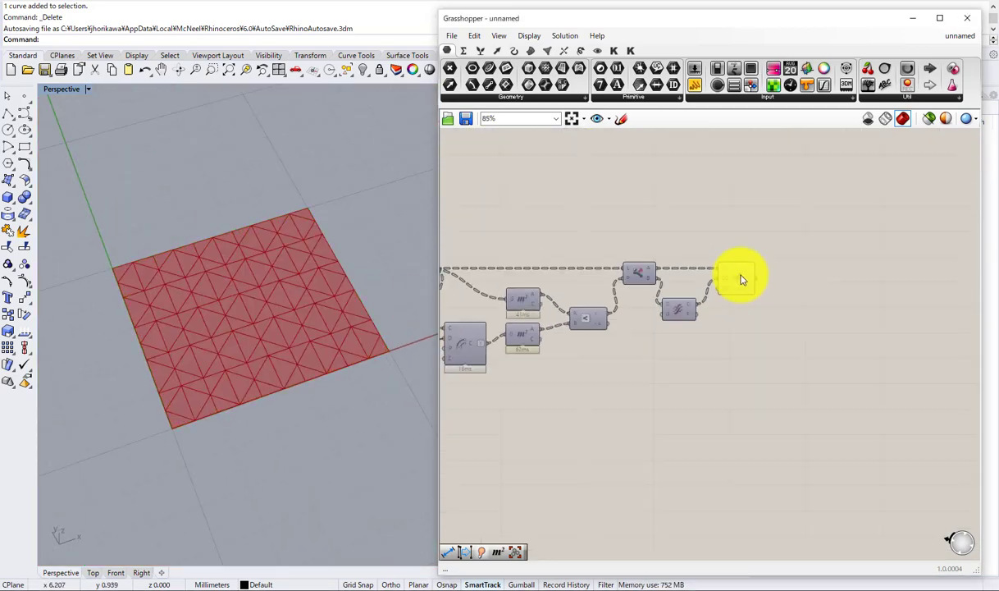
left_click(740, 278)
scroll(660, 302, "down", 2)
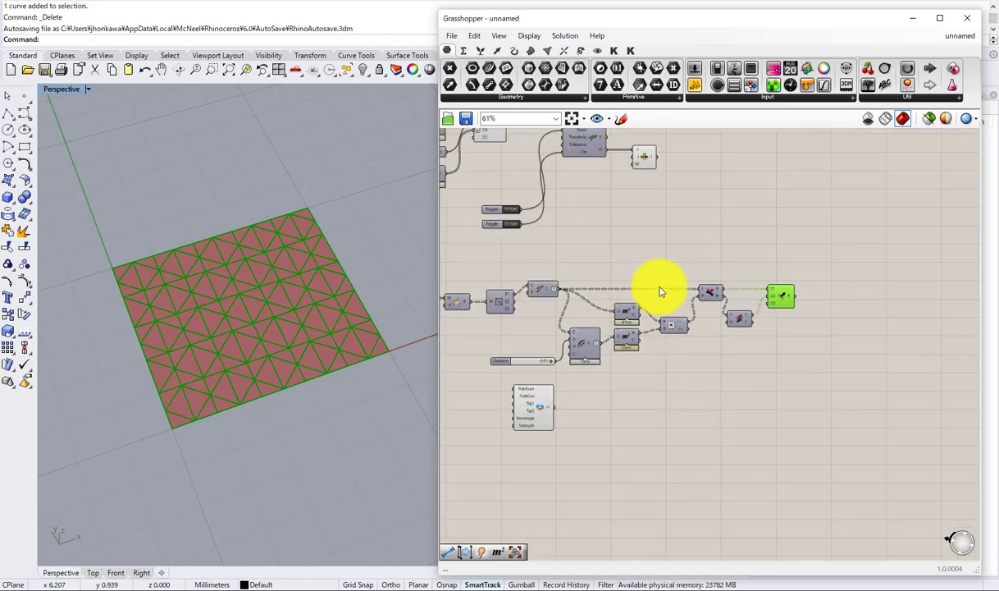
Step: Move the entire Kangaroo goals and solver group, including its toggles and List Item, to the right of Merge
right_click_drag(643, 167, 628, 240)
scroll(626, 239, "up", 2)
left_click(629, 239)
scroll(630, 239, "down", 3)
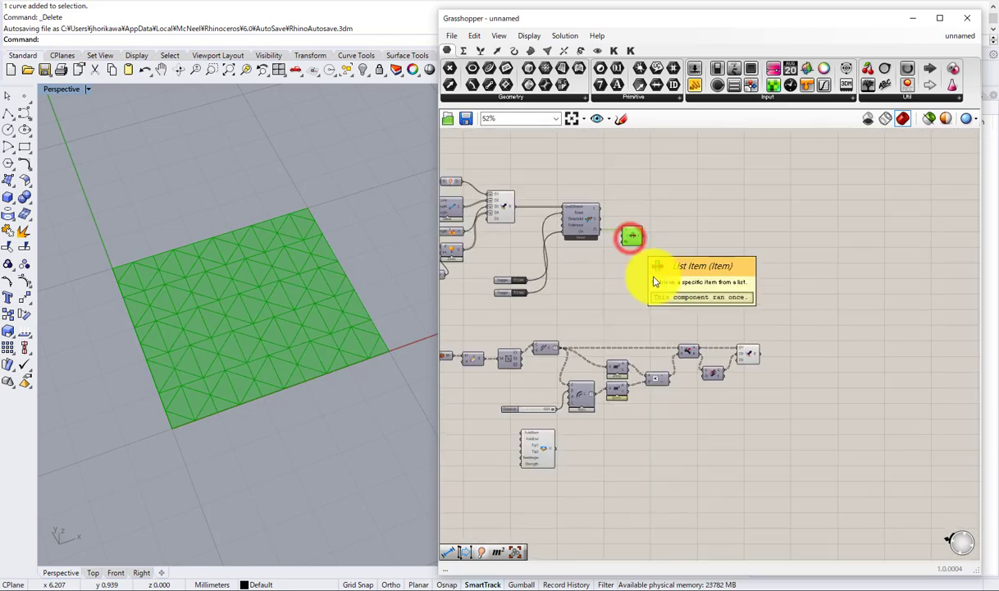
left_click_drag(671, 306, 534, 187)
scroll(562, 193, "down", 4)
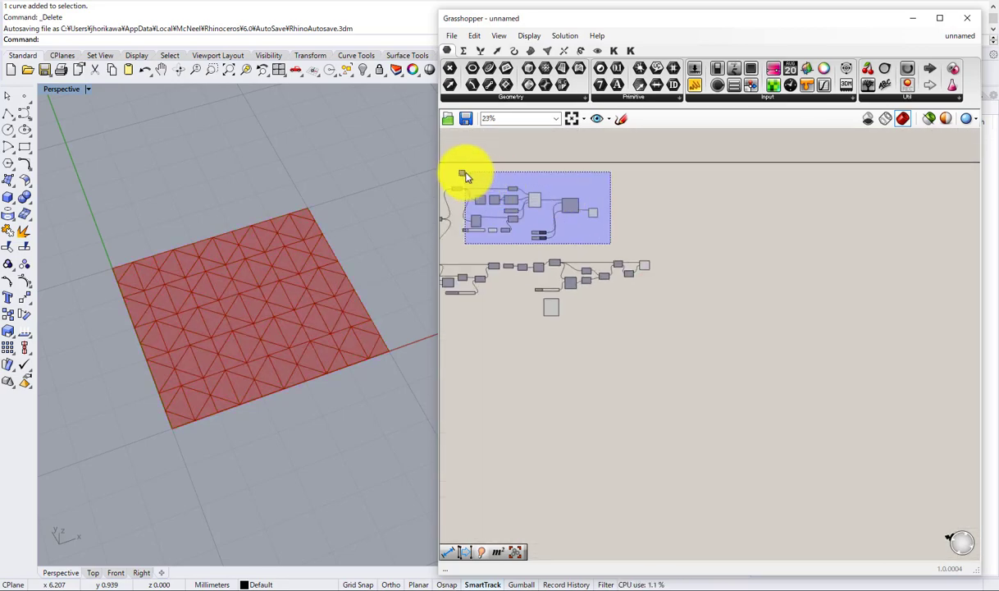
left_click_drag(465, 177, 449, 190)
scroll(448, 193, "up", 2)
right_click_drag(456, 185, 710, 190)
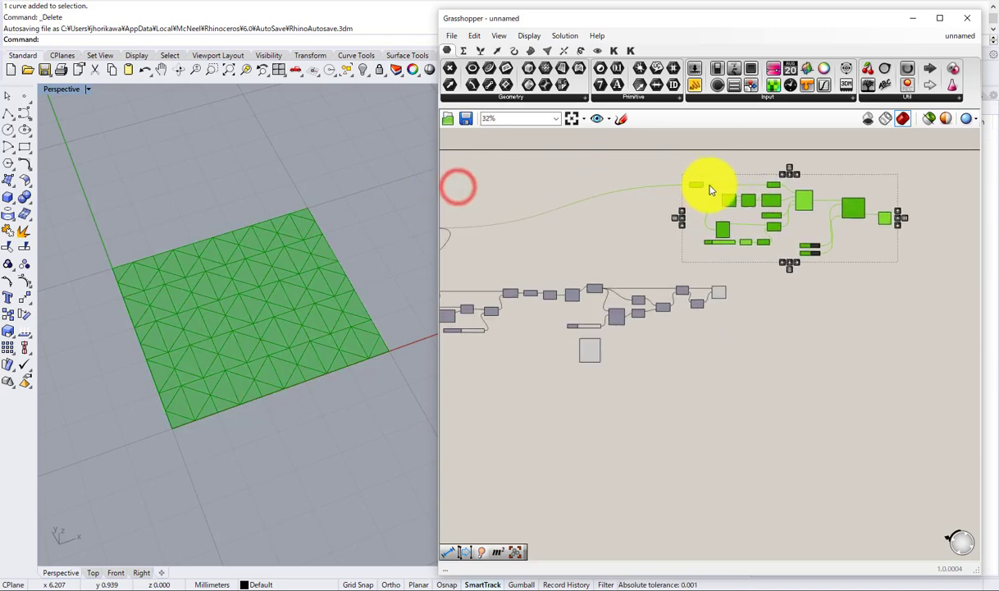
left_click_drag(698, 187, 773, 226)
scroll(741, 284, "up", 4)
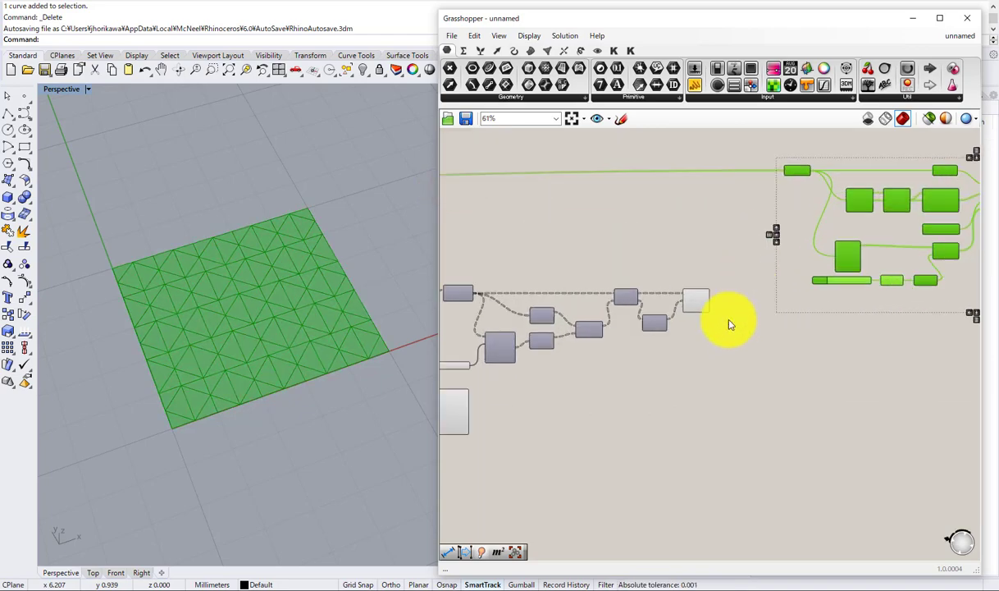
left_click(710, 355)
Step: Highlight Merge's outlines and examine the face pairs up close on the mesh
left_click(695, 301)
right_click_drag(257, 334, 279, 361)
scroll(343, 379, "up", 6)
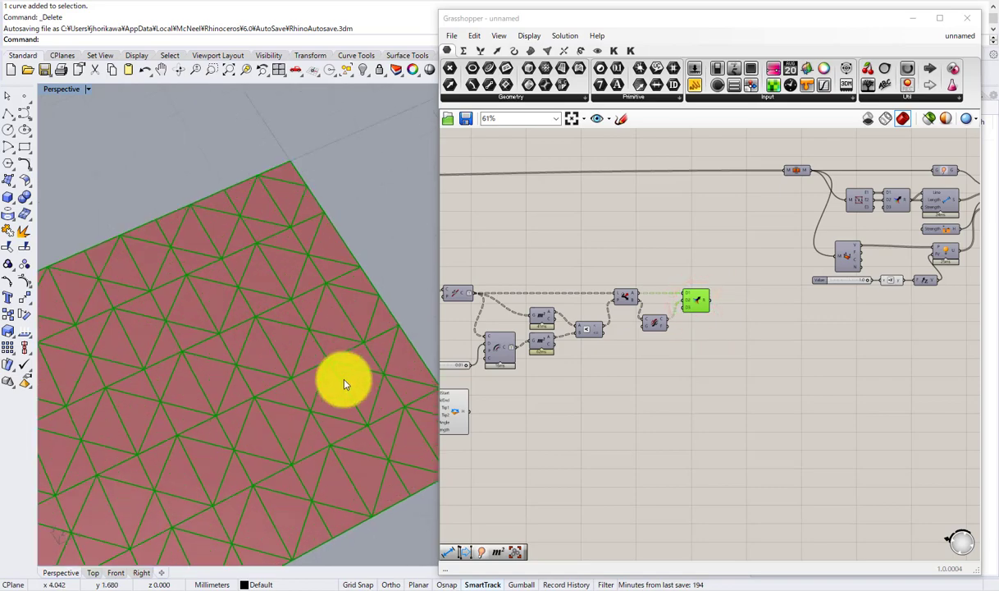
Step: Move the Hinge goal component to the area below Merge and check Merge's outlines
left_click(674, 387)
scroll(647, 334, "up", 2)
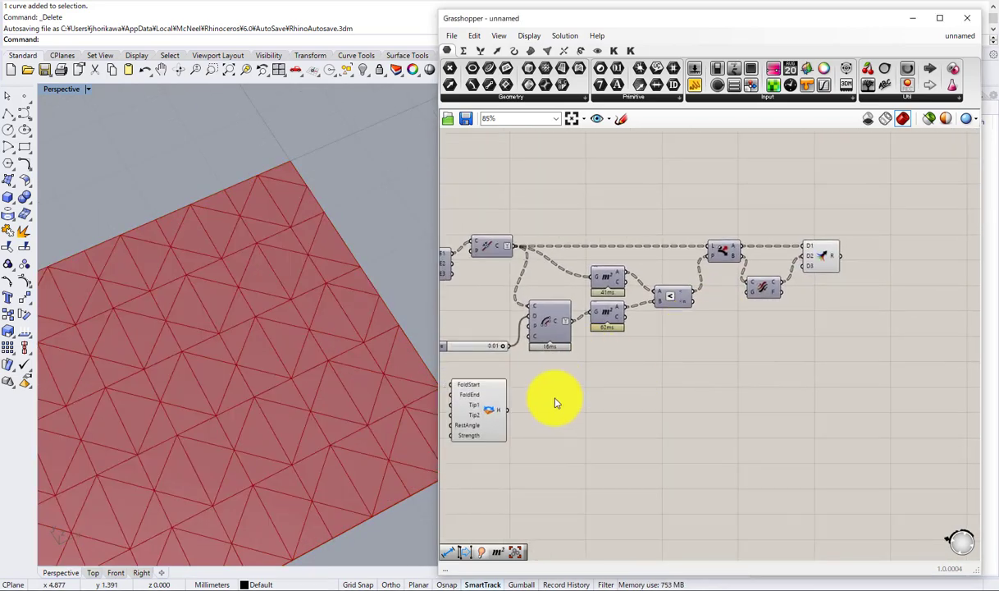
right_click_drag(555, 402, 619, 375)
left_click_drag(540, 368, 840, 379)
right_click_drag(812, 341, 564, 326)
scroll(640, 215, "up", 1)
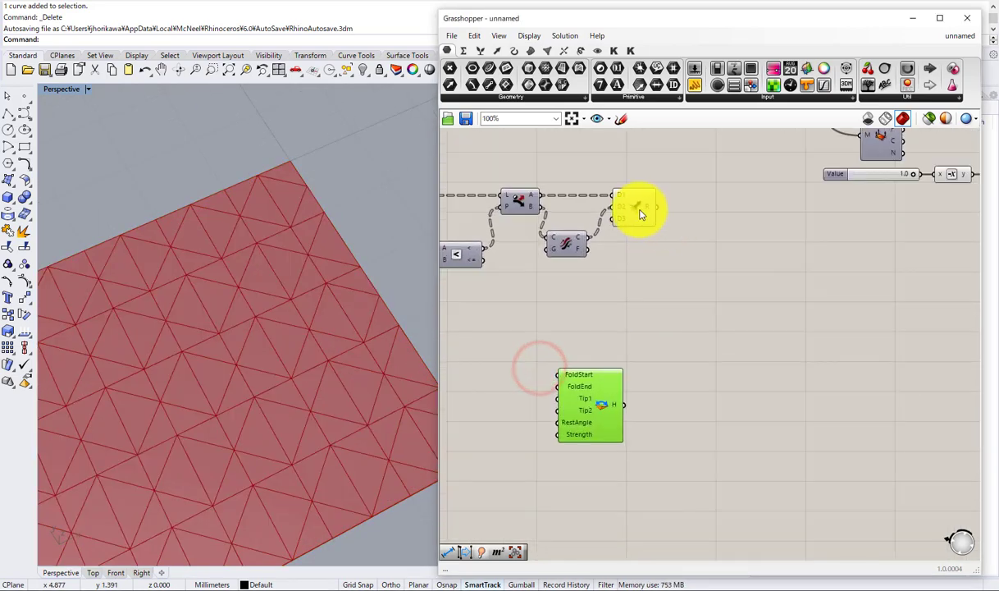
left_click(641, 215)
scroll(644, 213, "up", 1)
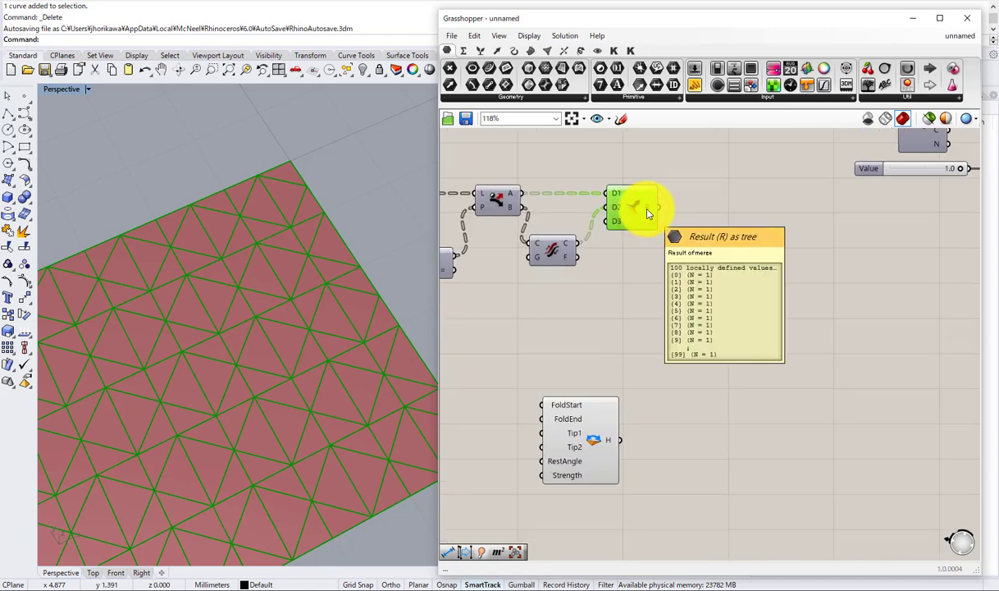
Step: Add a List Item component and place it below Merge, to the right of the flipped curves
double_click(688, 273)
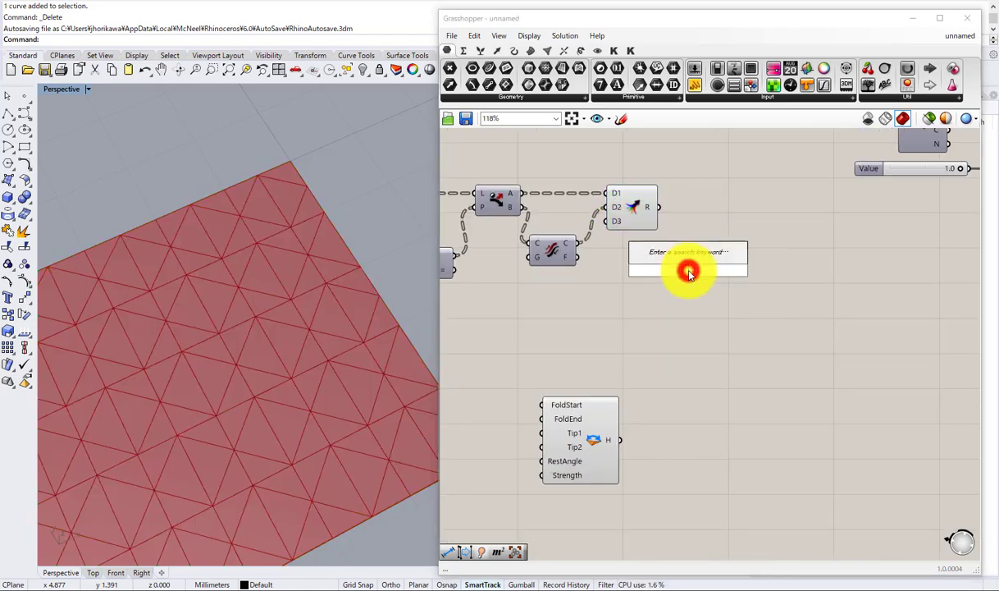
type("item")
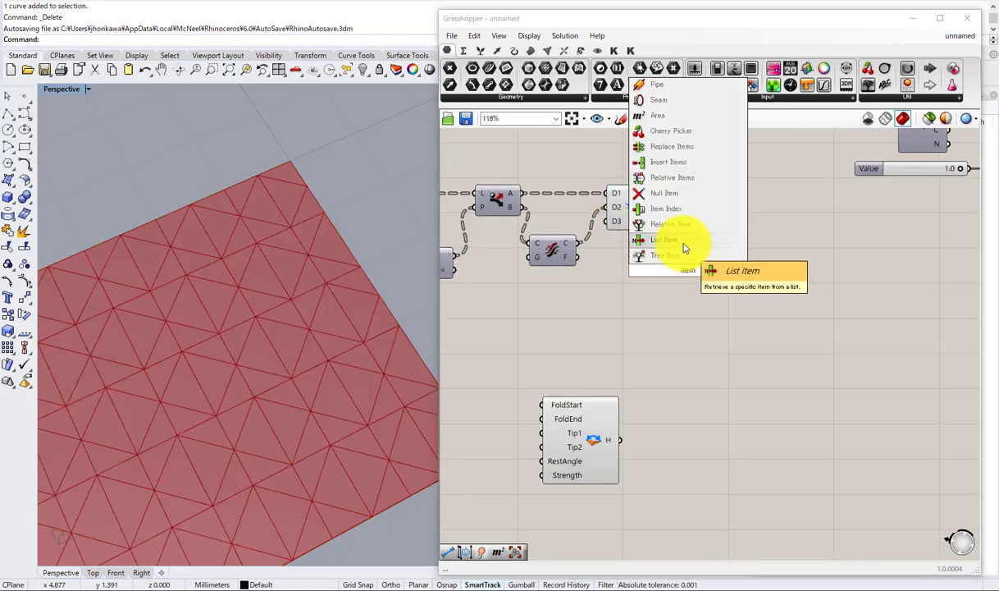
left_click(683, 243)
right_click_drag(621, 238, 736, 244)
scroll(687, 245, "down", 2)
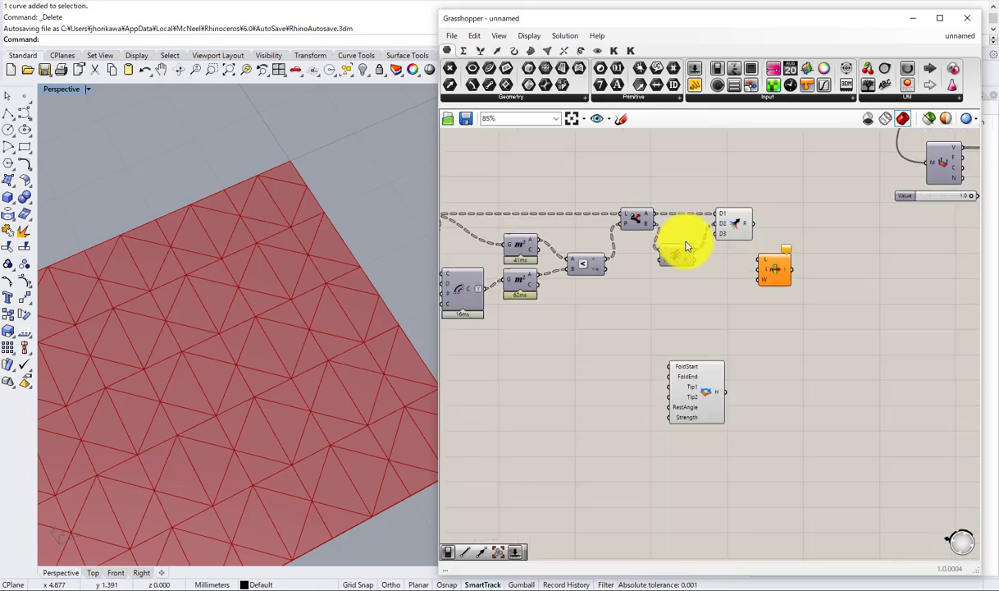
right_click_drag(659, 244, 747, 237)
right_click_drag(824, 218, 703, 236)
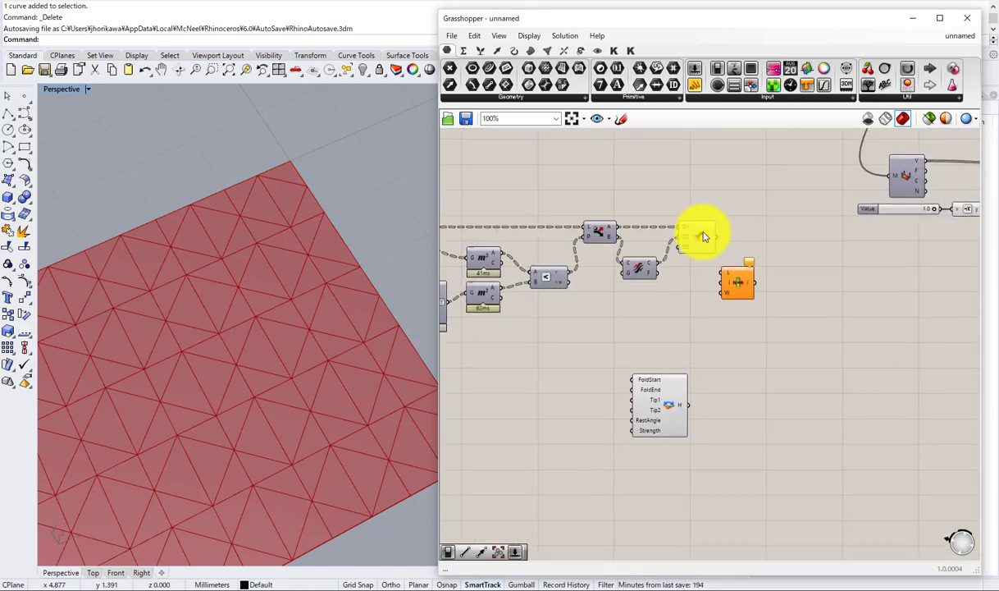
scroll(588, 284, "down", 1)
right_click_drag(549, 284, 721, 274)
right_click_drag(897, 236, 648, 270)
scroll(674, 278, "up", 2)
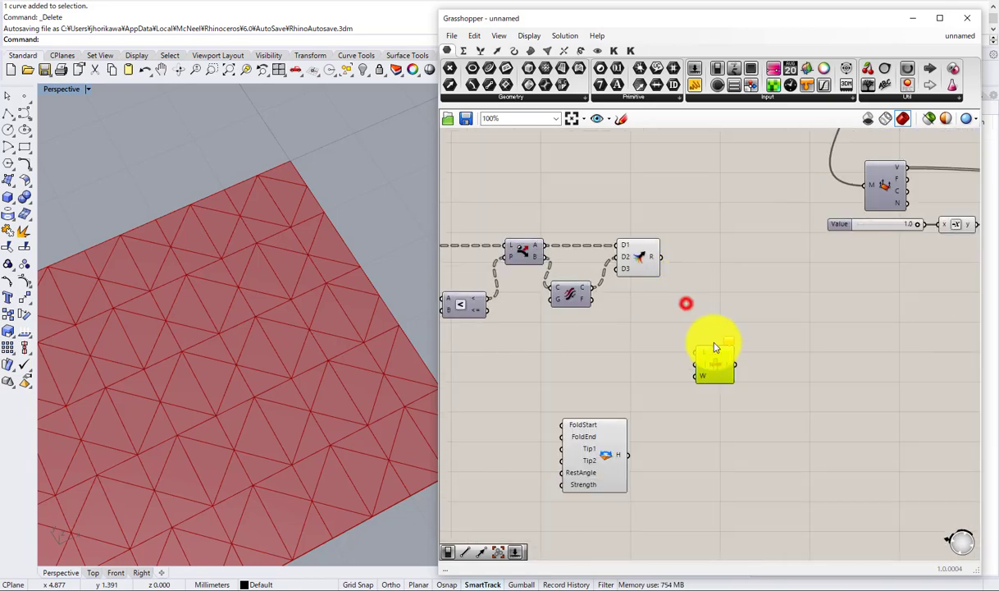
double_click(713, 305)
type("con")
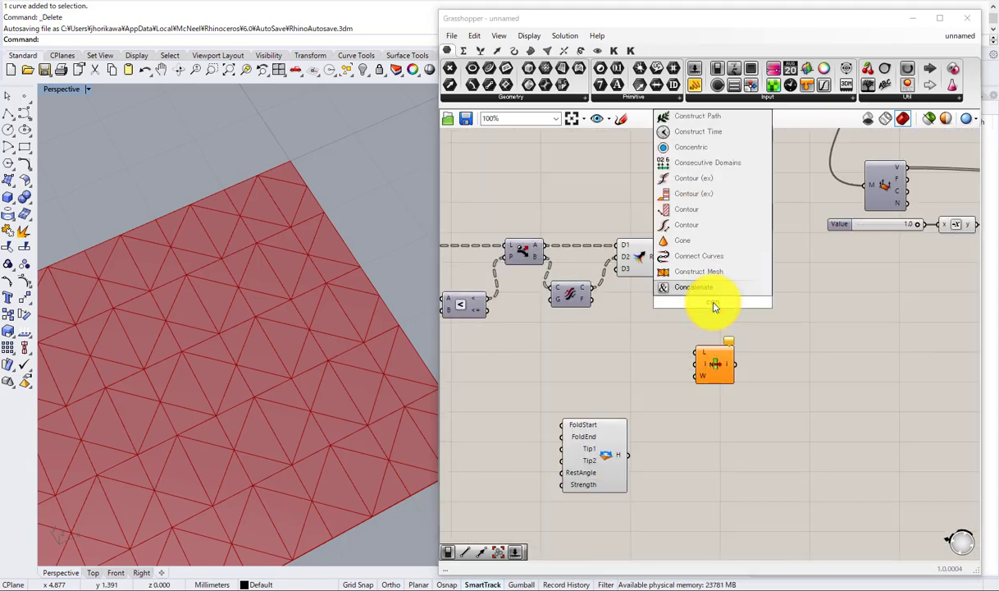
left_click(645, 291)
Step: Connect Merge's result to List Item's flattened list input and examine the selected outline on the mesh
left_click_drag(660, 256, 700, 351)
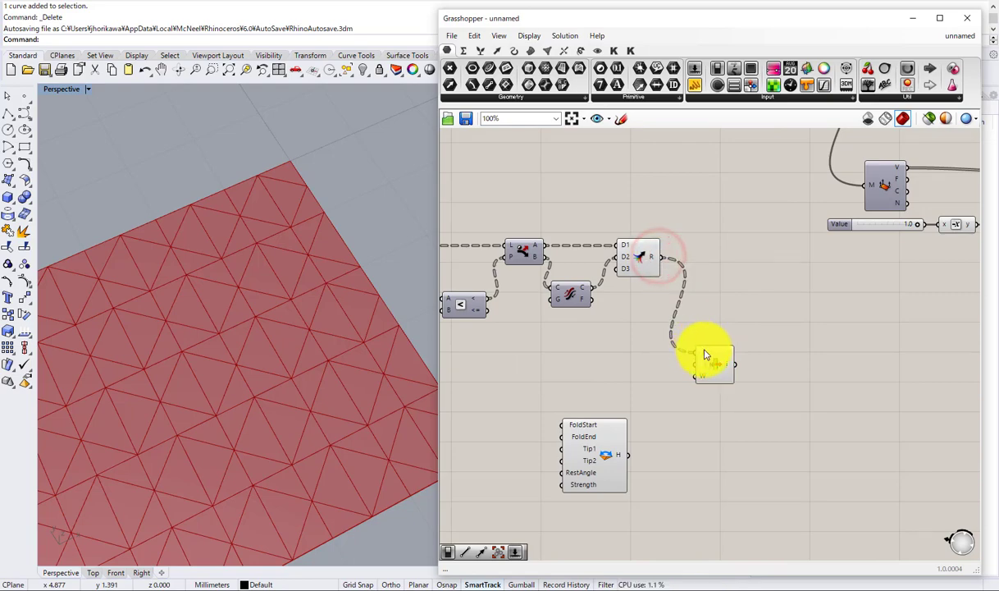
right_click(704, 352)
left_click(738, 443)
left_click(719, 361)
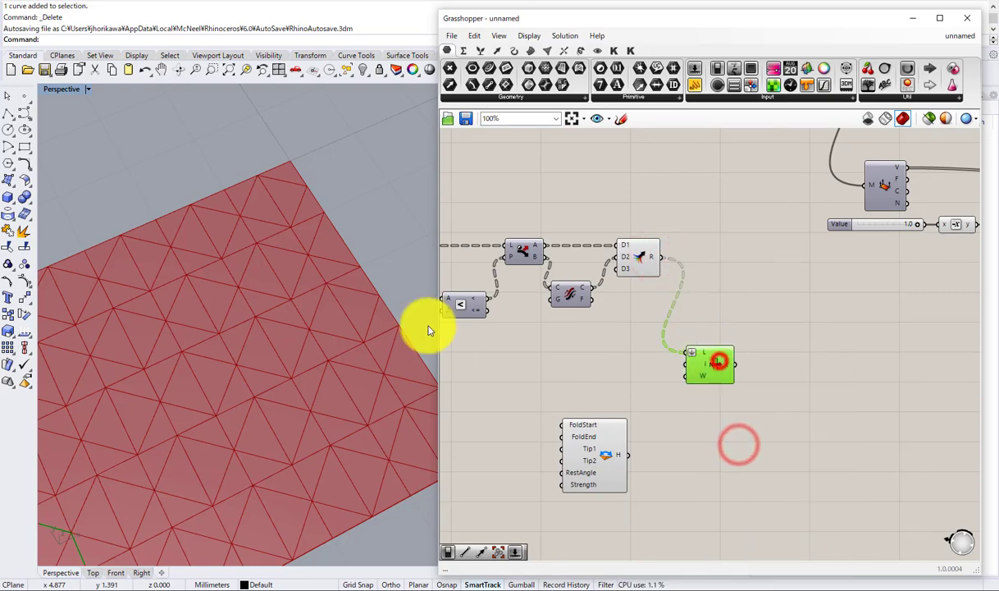
right_click_drag(275, 468, 380, 270, "shift")
scroll(380, 270, "down", 4)
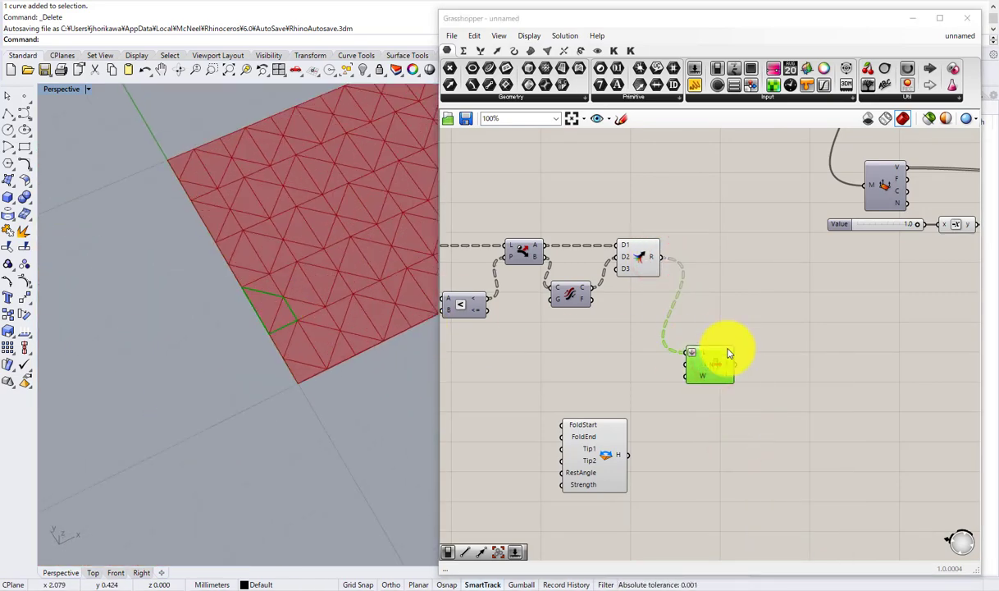
Step: Add a Control Points component between Merge and List Item, and feed it Merge's result
double_click(698, 301)
type("control")
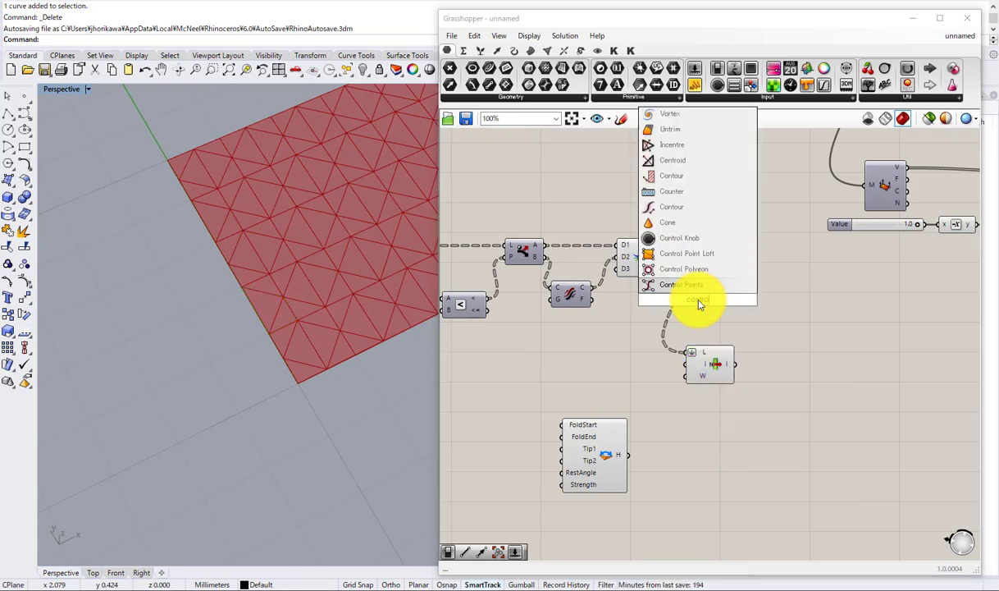
left_click(699, 288)
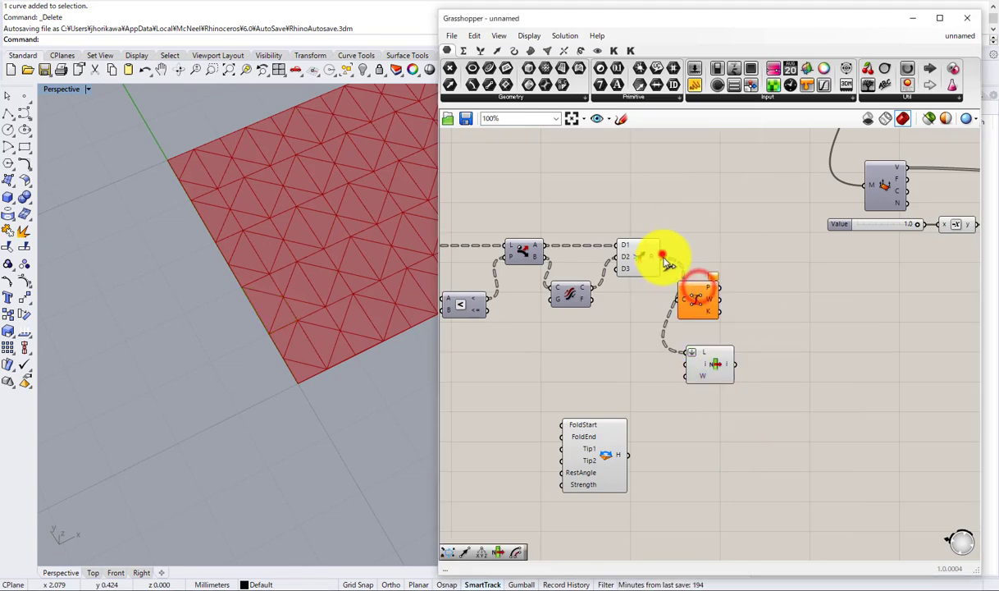
left_click_drag(662, 257, 687, 305)
right_click_drag(699, 294, 647, 296)
left_click_drag(650, 292, 659, 295)
double_click(726, 302)
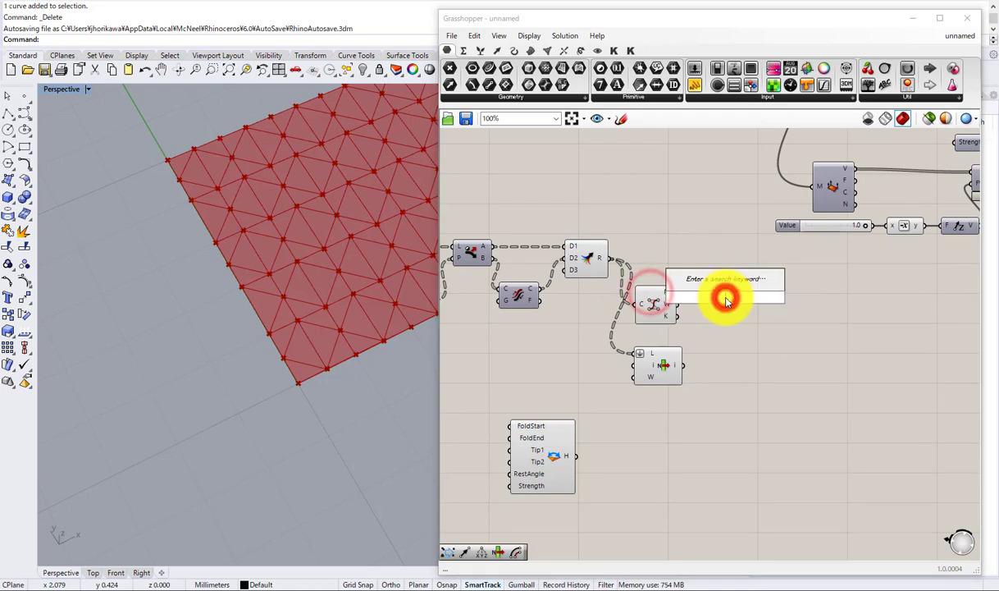
type("dup")
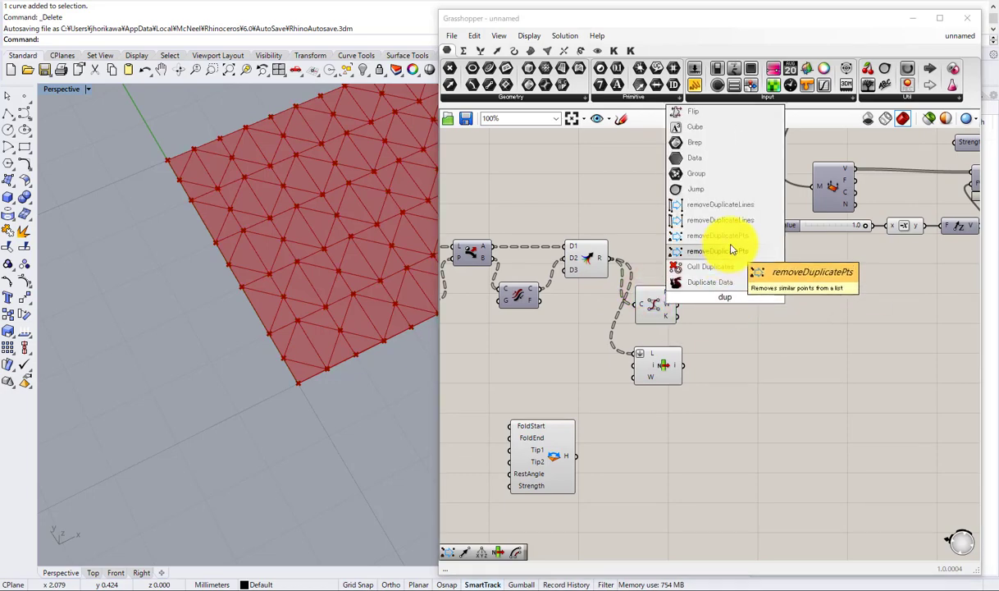
left_click(915, 316)
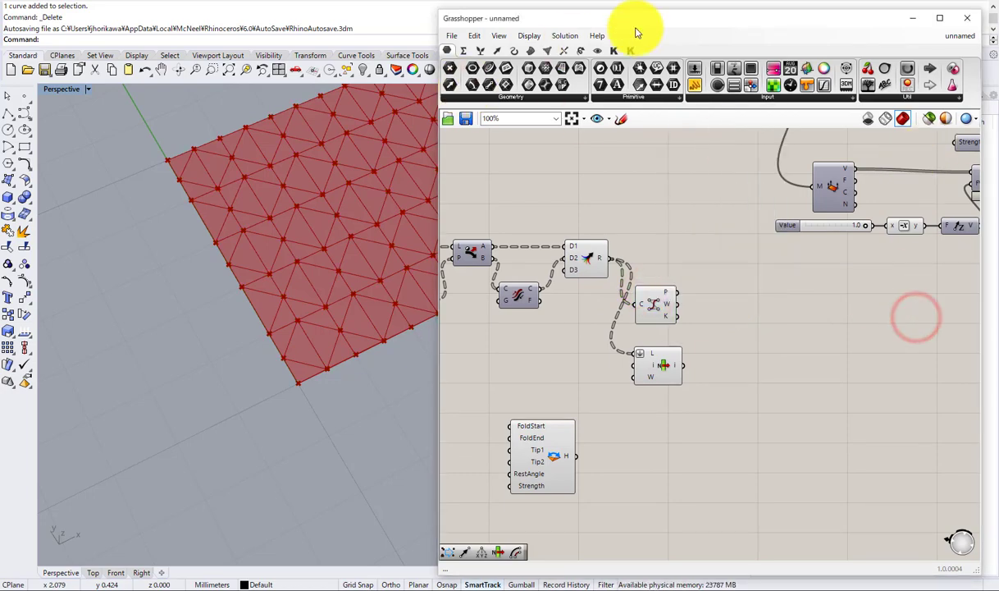
Step: Add Kangaroo's removeDuplicatePts fed by the points output of Control Points, and simplify its unique points output
left_click(613, 50)
left_click_drag(960, 68, 754, 308)
scroll(670, 286, "up", 3)
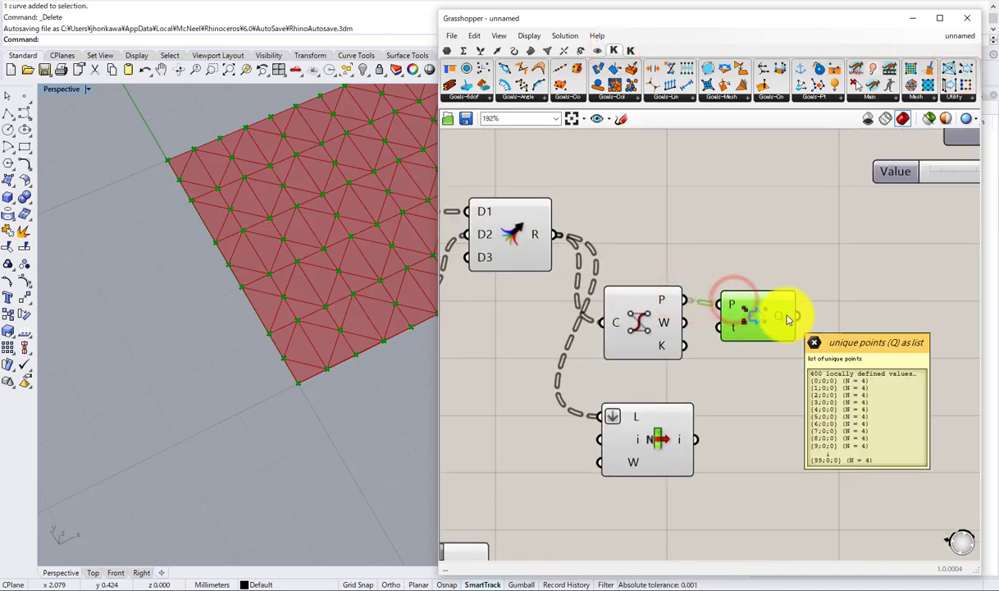
right_click(788, 320)
left_click(807, 390)
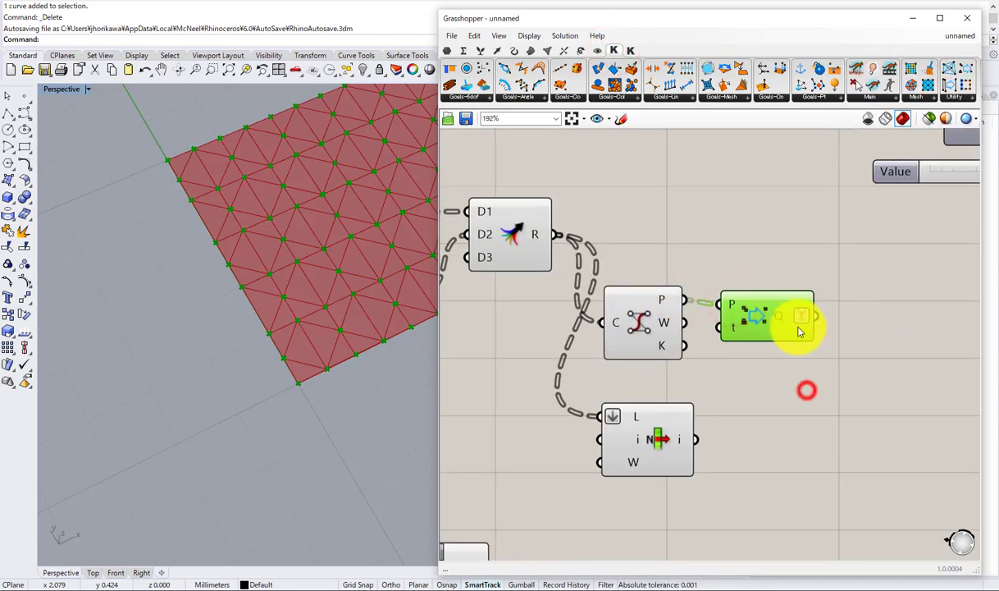
Step: Replace the curve input of Control Points with the single outline from List Item
right_click_drag(770, 312, 699, 291)
left_click_drag(585, 405, 530, 304)
left_click(728, 289)
right_click_drag(763, 316, 712, 315)
Step: Try a new List Item on the unique points output of removeDuplicatePts
double_click(745, 312)
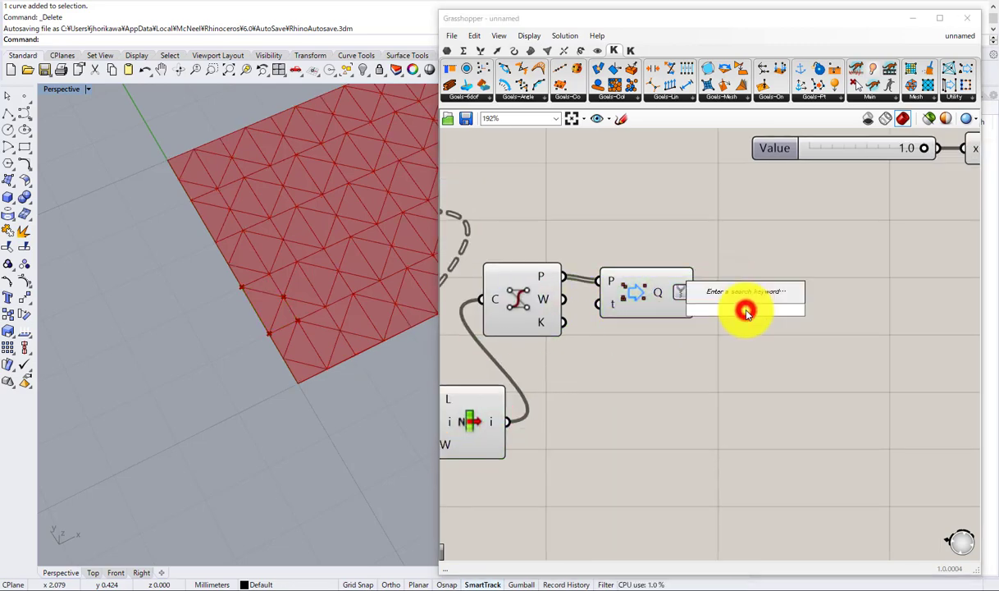
type("item")
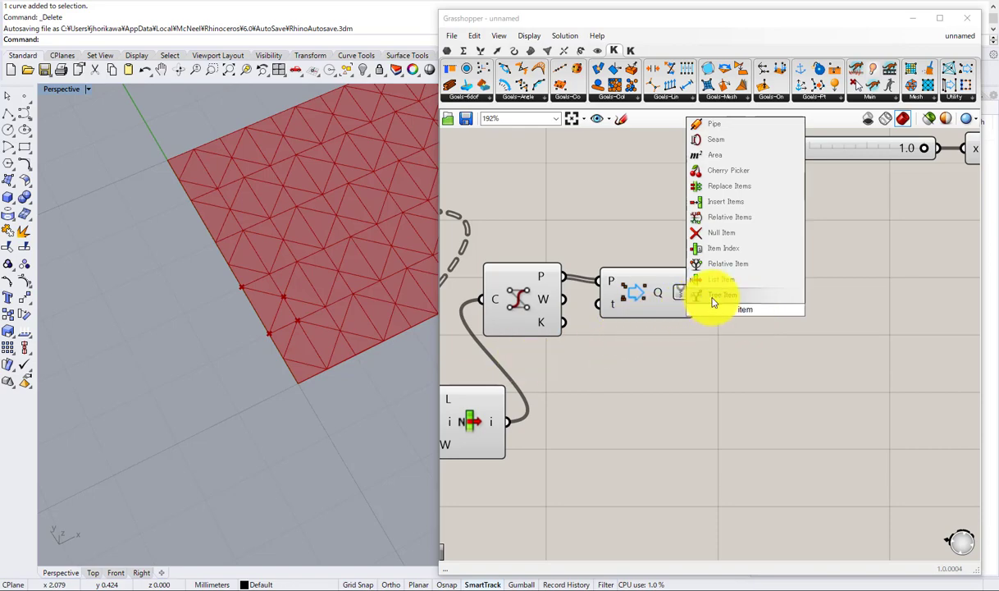
left_click(718, 282)
left_click_drag(717, 285, 717, 287)
left_click_drag(735, 298, 751, 310)
scroll(759, 310, "down", 1)
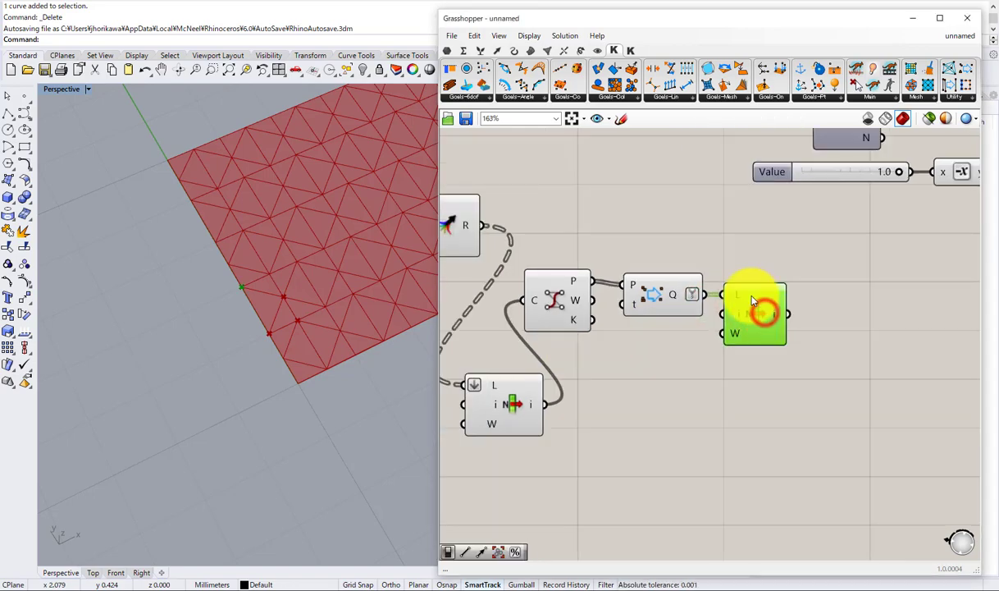
right_click_drag(752, 302, 669, 348)
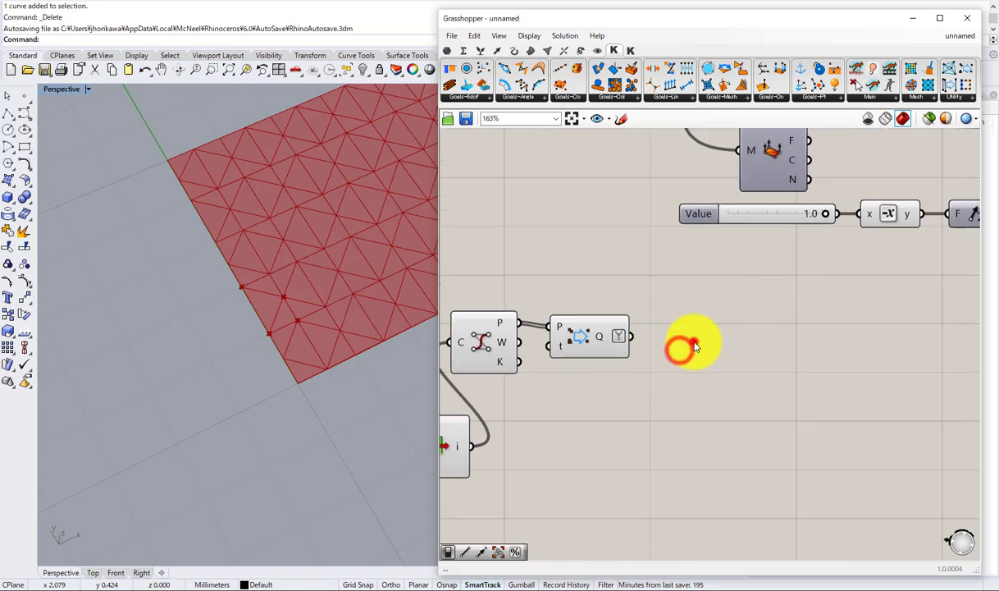
Step: Add a Dispatch component and connect the unique points of removeDuplicatePts to its list input
double_click(694, 345)
type("dispa")
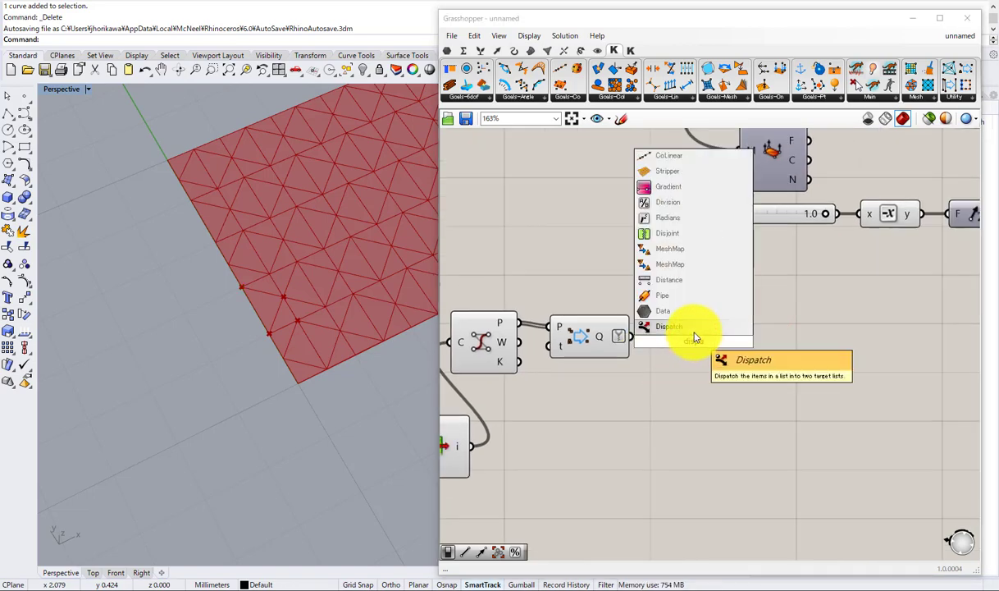
left_click(694, 332)
left_click_drag(633, 335, 665, 333)
left_click_drag(679, 340, 672, 331)
right_click_drag(669, 343, 610, 354)
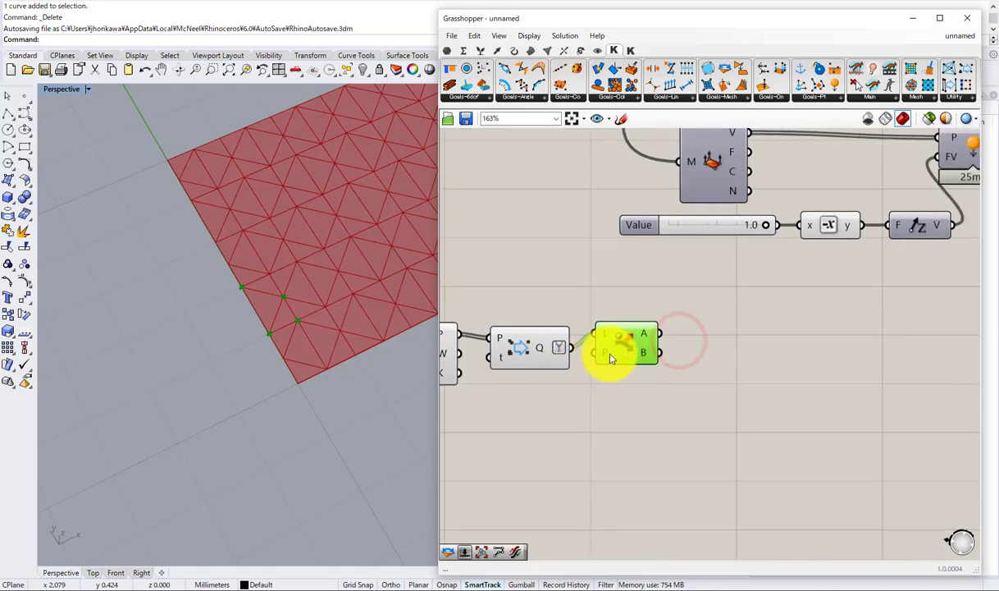
Step: Make two copies of Dispatch, feeding one from the first Dispatch's A output and the other from its B output
scroll(634, 354, "down", 3)
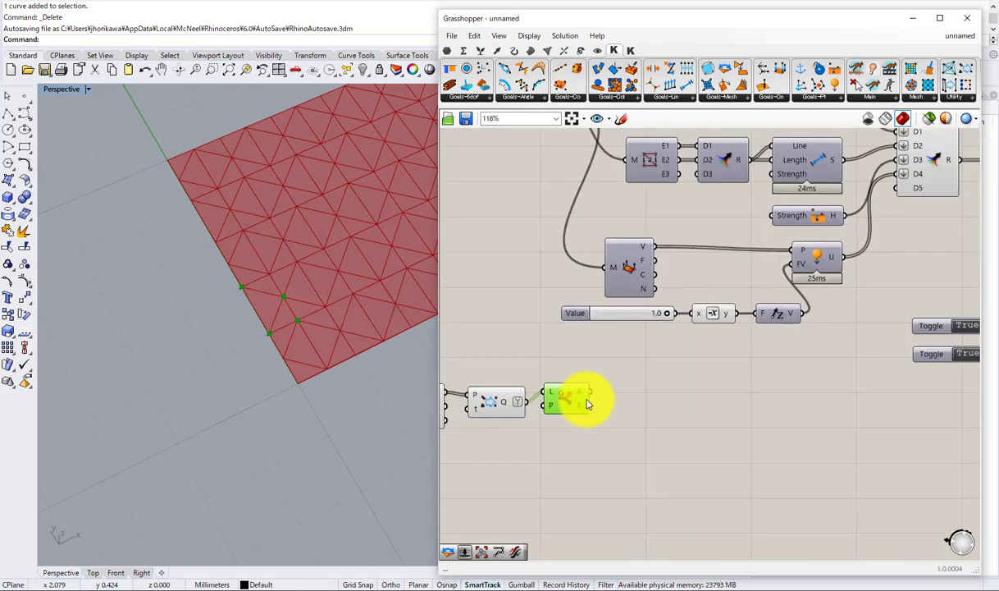
left_click_drag(569, 401, 660, 394)
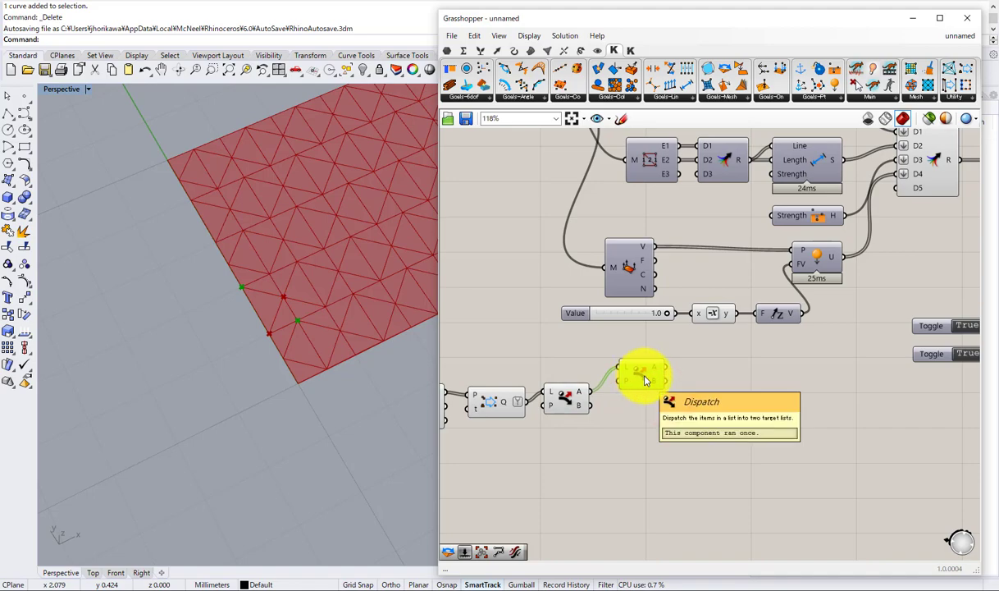
left_click_drag(644, 379, 620, 422, "alt")
scroll(620, 421, "down", 3)
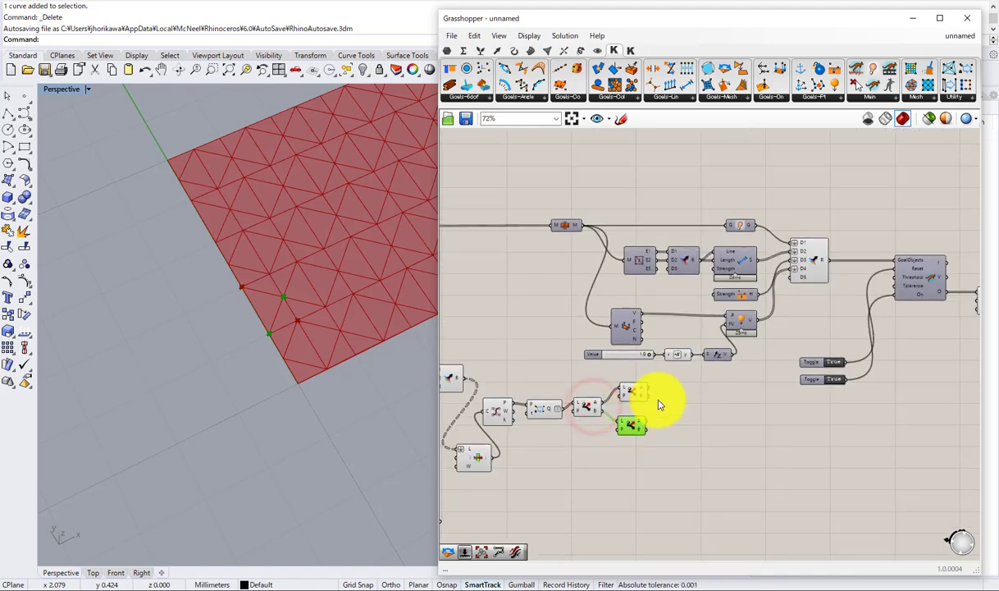
Step: Examine the chain from Control Points to the Dispatch components and its place in the whole definition
right_click_drag(641, 439, 705, 389)
scroll(706, 387, "down", 3)
scroll(607, 419, "up", 3)
scroll(580, 320, "up", 2)
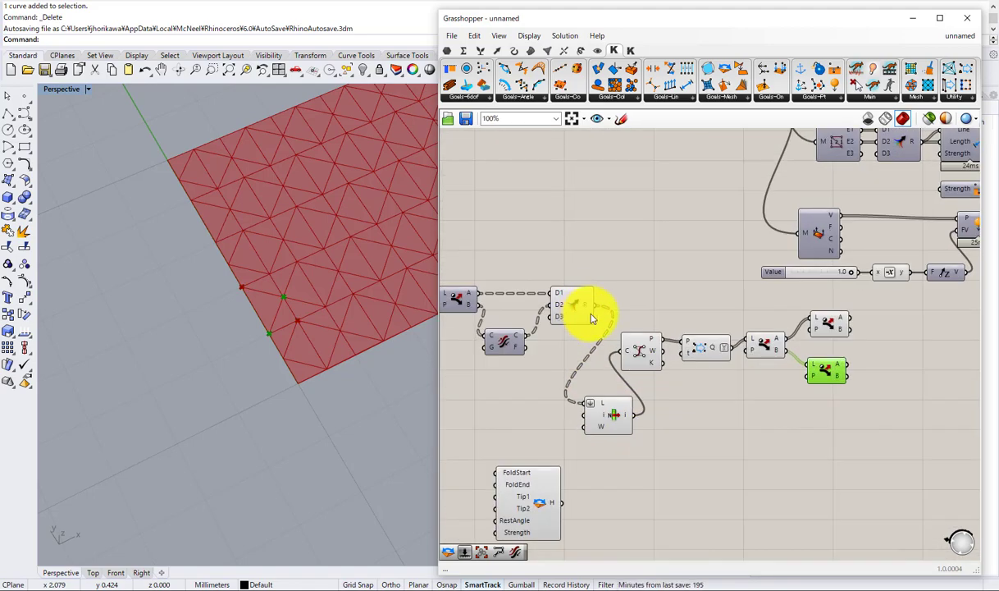
scroll(595, 319, "down", 4)
scroll(691, 347, "up", 2)
left_click_drag(769, 376, 625, 361)
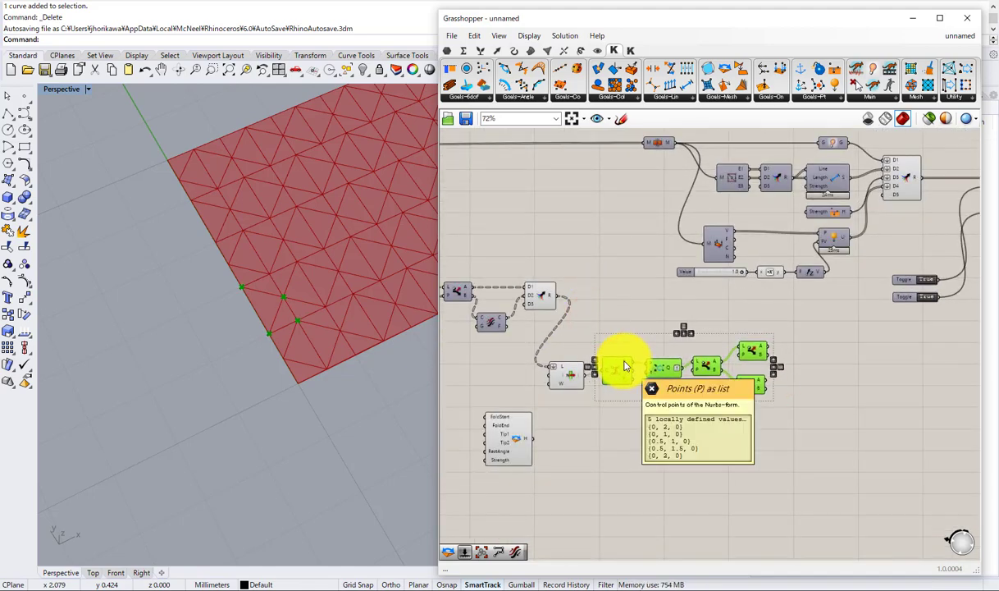
left_click(841, 368)
right_click_drag(841, 368, 655, 354)
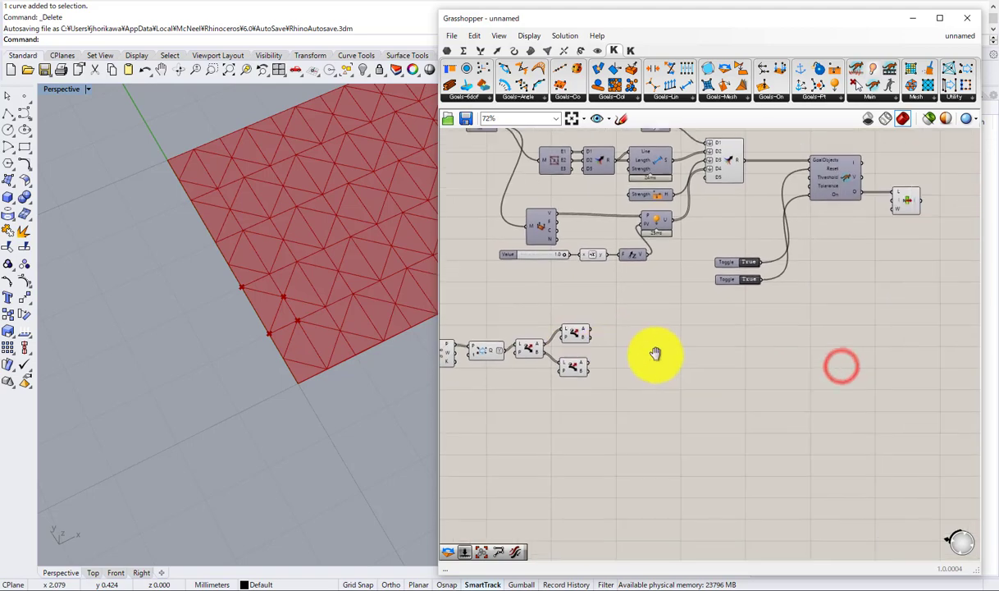
right_click_drag(539, 318, 716, 339)
scroll(716, 339, "down", 4)
scroll(715, 339, "down", 2)
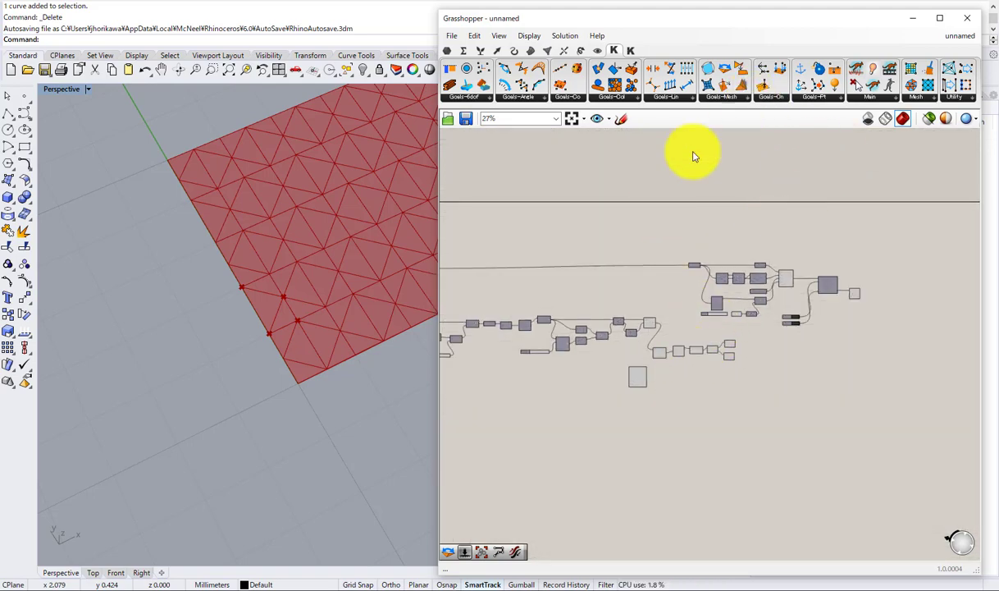
Step: Move the Hinge goal component to the right of the two second-level Dispatch components
scroll(698, 228, "down", 2)
scroll(644, 331, "up", 7)
scroll(658, 340, "down", 4)
left_click_drag(659, 343, 804, 313)
scroll(827, 283, "up", 7)
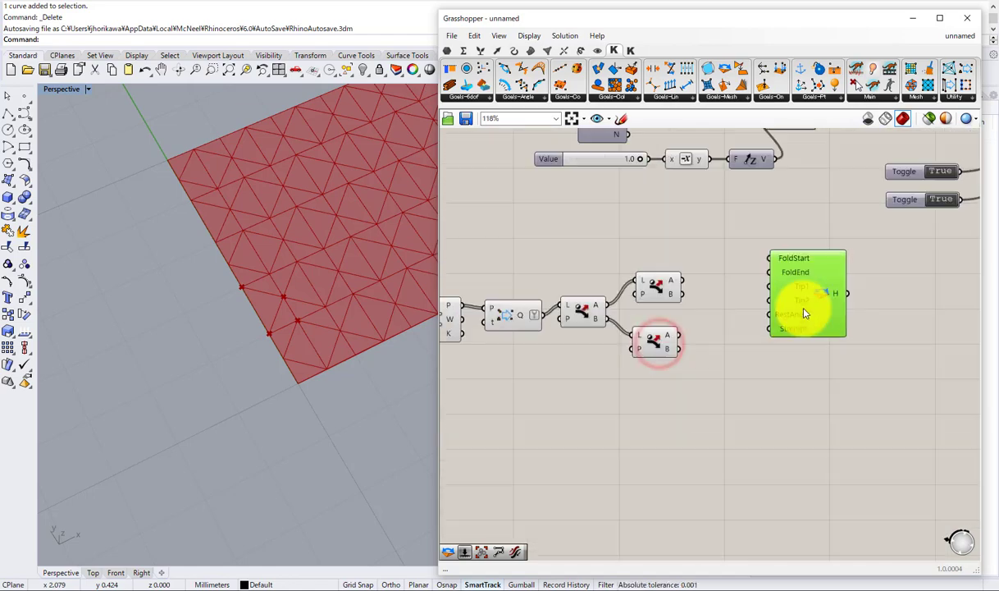
scroll(804, 312, "up", 1)
scroll(665, 310, "up", 2)
Step: Bring Hinge closer and connect the upper Dispatch's A output to Tip1 and its B output to Tip2
left_click_drag(636, 262, 630, 265)
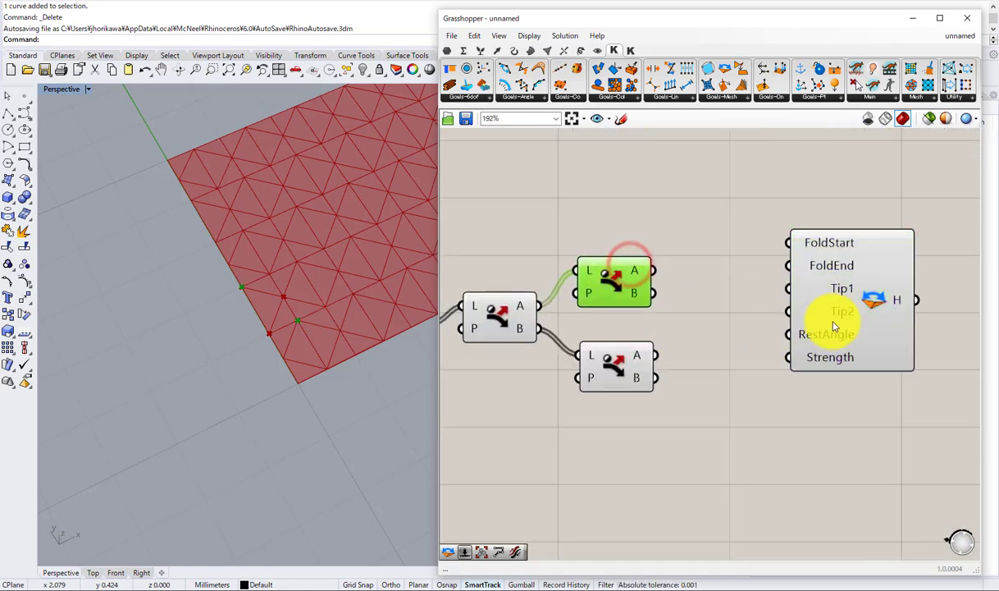
left_click_drag(834, 327, 803, 320)
left_click_drag(654, 270, 757, 281)
left_click_drag(654, 293, 752, 309)
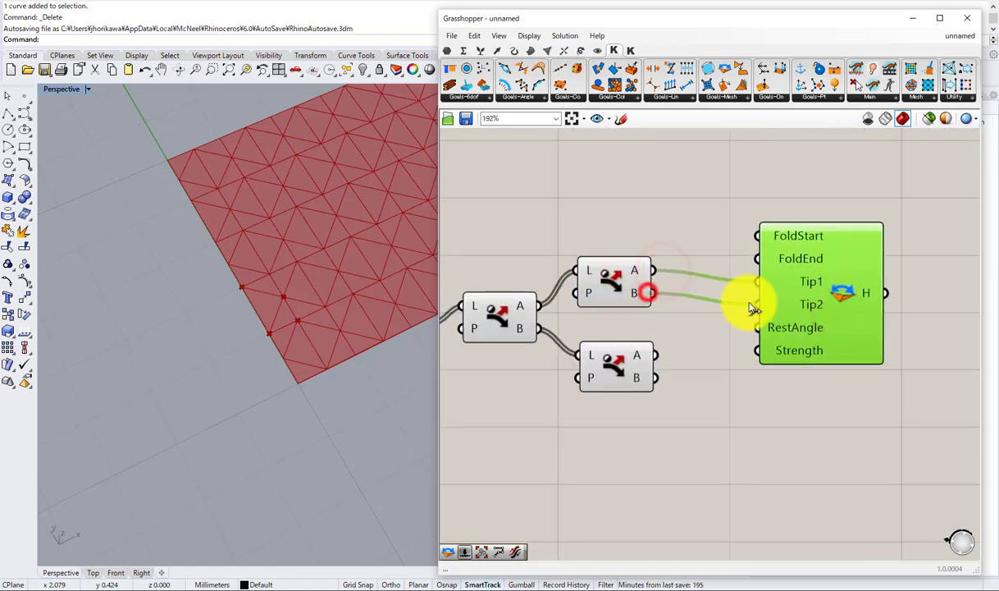
Step: Connect the lower Dispatch's A output to the Hinge goal's FoldStart and its B output to FoldEnd
left_click_drag(654, 354, 757, 236)
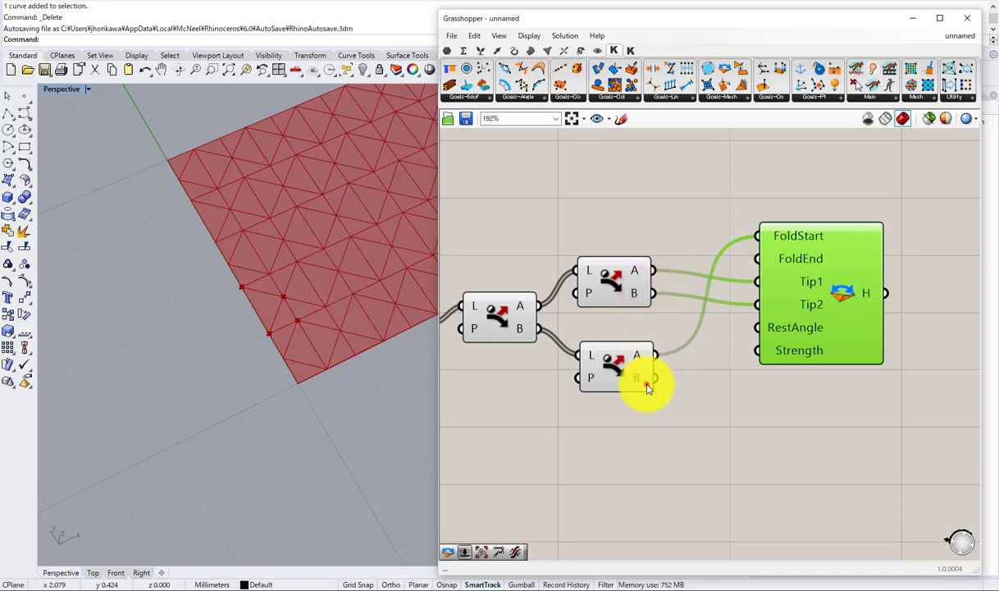
left_click_drag(648, 387, 756, 259)
scroll(771, 243, "down", 1)
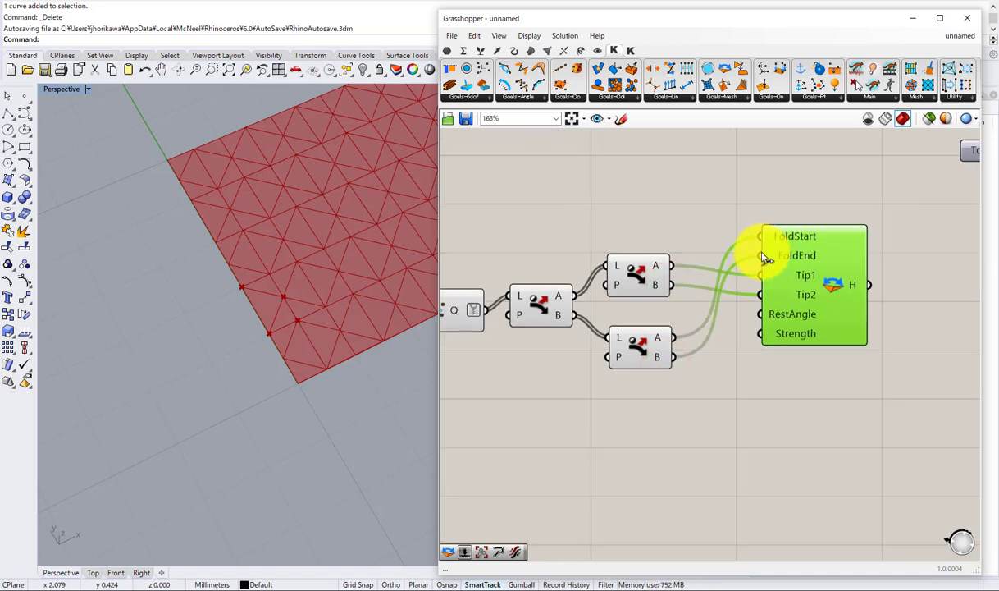
Step: Add a Radians component below the Dispatch components and connect its output to the Hinge goal's RestAngle
double_click(672, 433)
type("rad")
left_click(657, 421)
left_click_drag(690, 427, 760, 312)
right_click_drag(667, 389, 754, 311)
Step: Add a number slider with a maximum of 120, set it to 0 and wire it into Radians as the degrees input
left_click(643, 406)
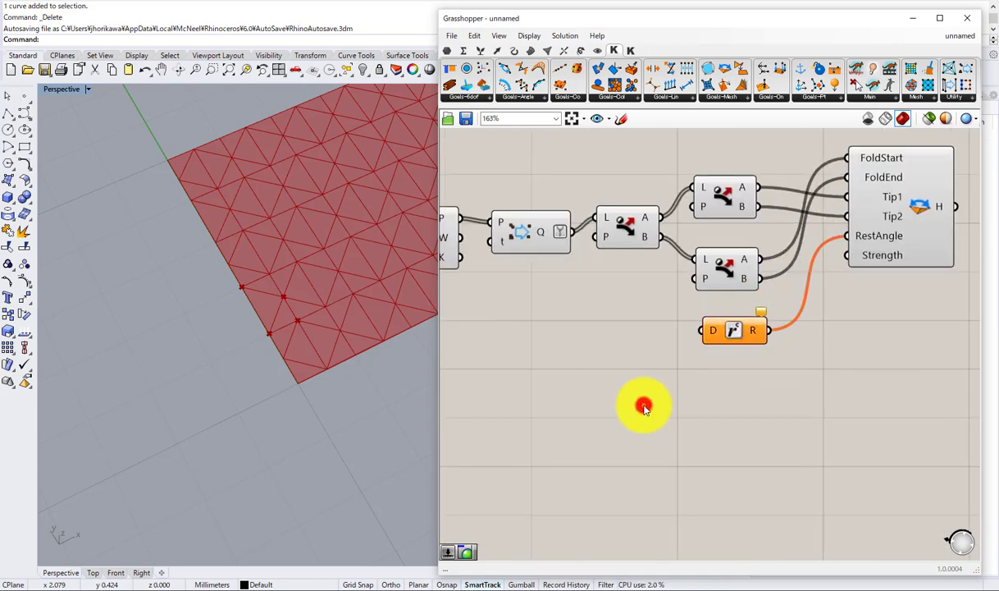
double_click(643, 408)
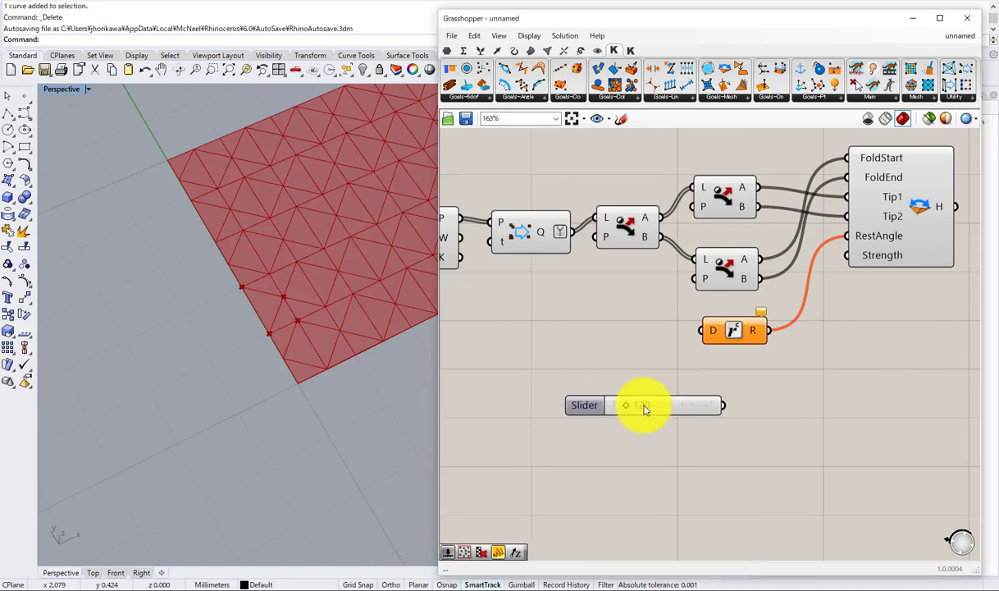
double_click(587, 409)
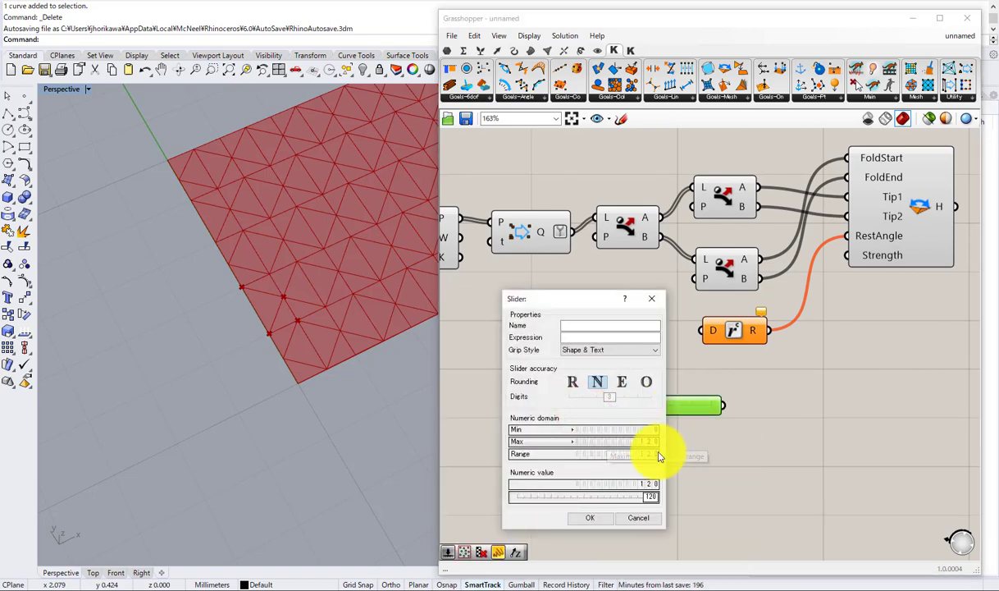
left_click(594, 518)
left_click_drag(708, 407, 578, 393)
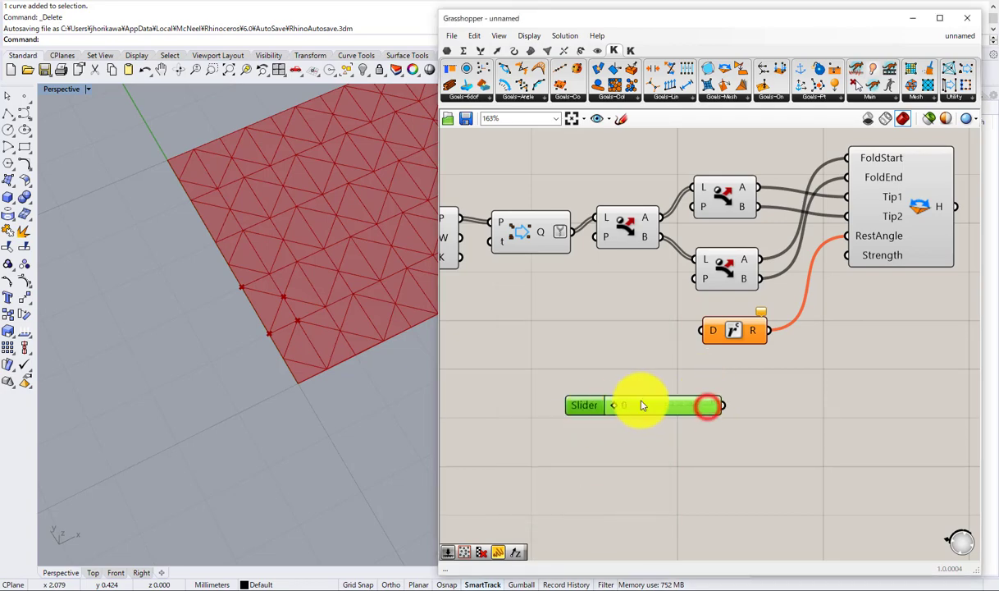
left_click_drag(729, 404, 701, 331)
left_click_drag(682, 409, 620, 333)
Step: Connect the Hinge goal's output to the D5 input of the goals' Merge and flatten that input
scroll(629, 325, "down", 4)
right_click_drag(882, 223, 701, 346)
scroll(628, 360, "up", 2)
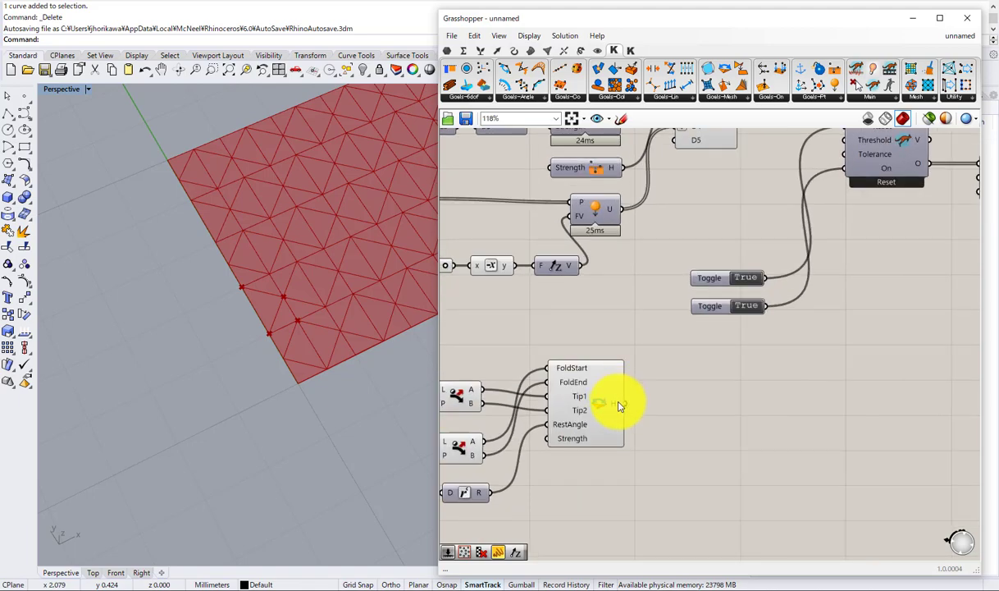
left_click_drag(621, 405, 672, 174)
scroll(673, 182, "down", 2)
scroll(689, 156, "up", 3)
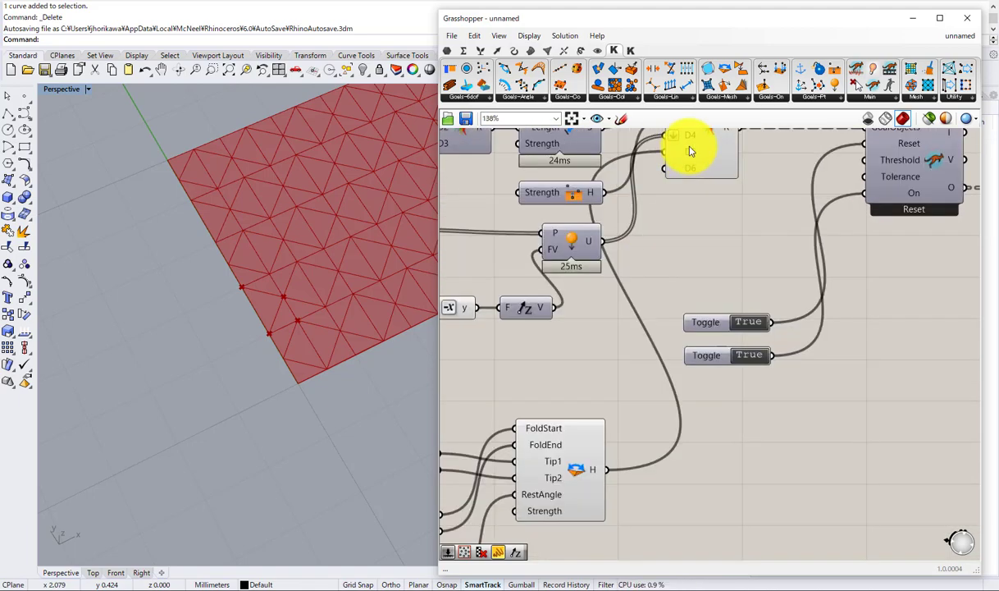
right_click(689, 151)
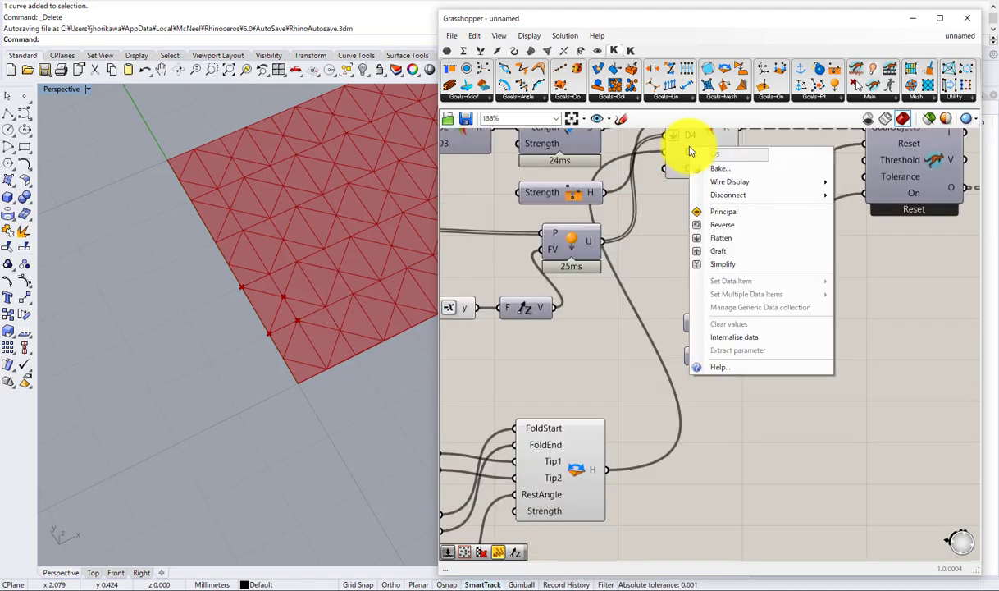
left_click(714, 237)
scroll(652, 324, "down", 3)
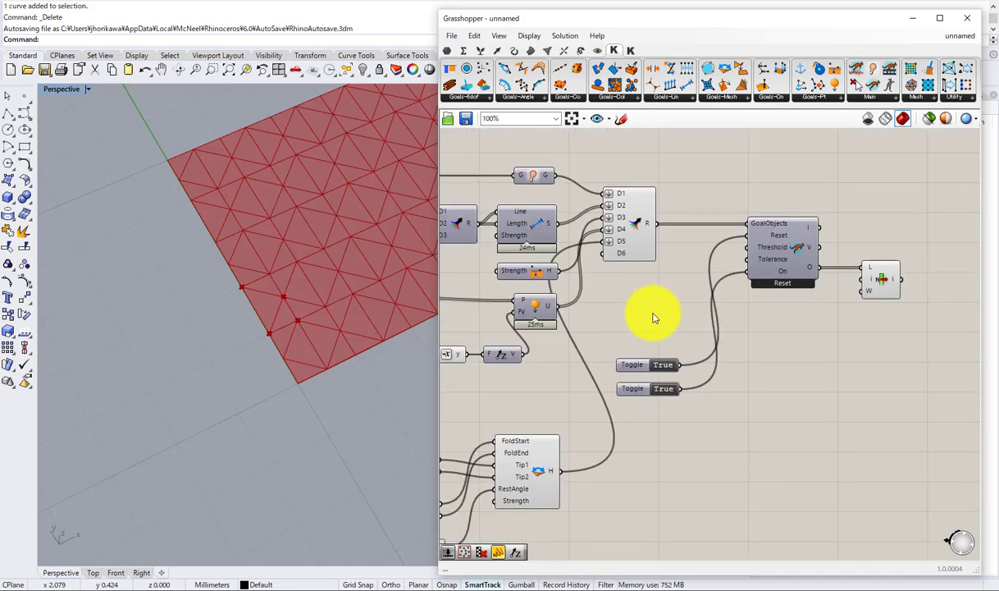
Step: Turn off the preview of the Hinge goal and the chain of components that prepares its points
scroll(642, 320, "down", 4)
right_click_drag(663, 299, 770, 241)
scroll(705, 361, "up", 2)
scroll(705, 361, "down", 1)
right_click_drag(623, 329, 768, 302)
scroll(768, 302, "down", 2)
left_click_drag(832, 330, 635, 253)
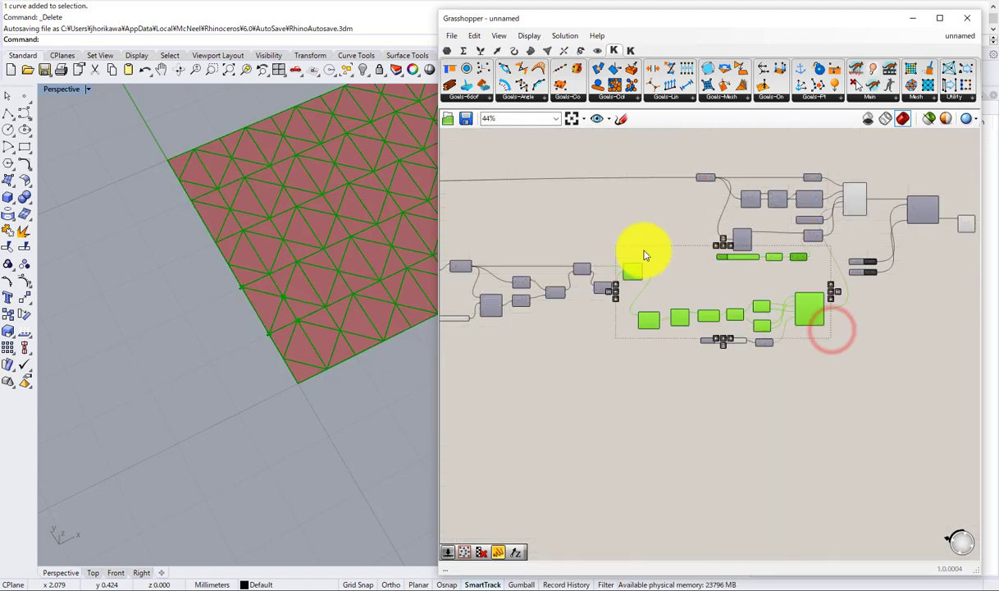
middle_click(636, 256)
left_click(674, 217)
scroll(714, 250, "up", 4)
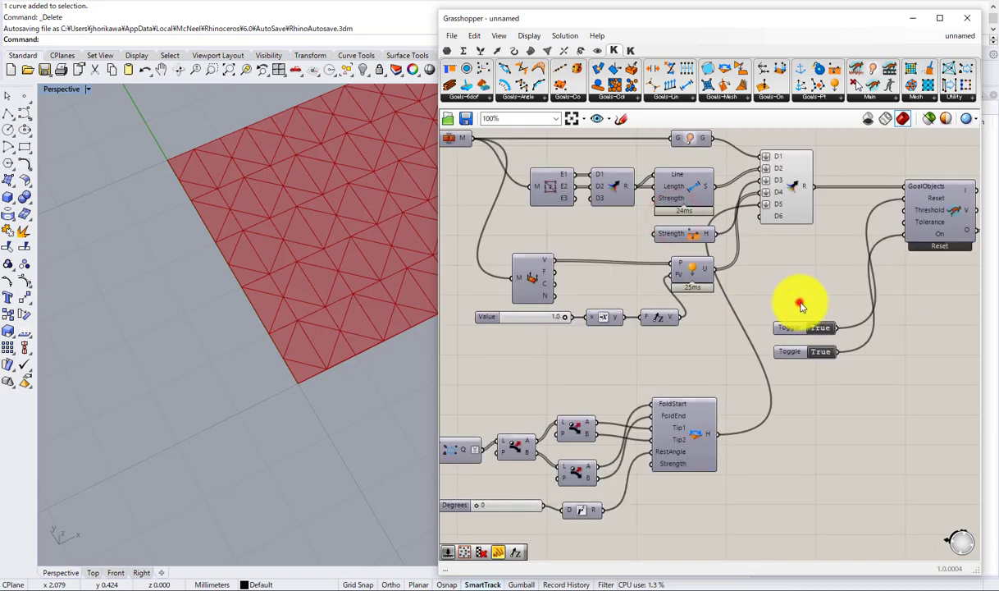
Step: Run the simulation with the solver's reset toggle at False, then return the toggle to True
left_click(819, 327)
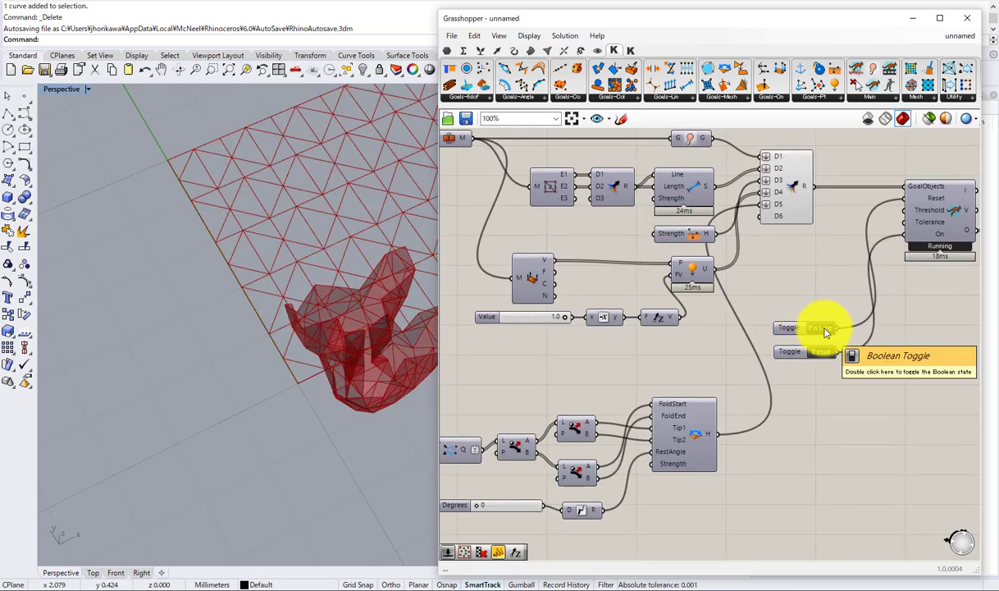
left_click(825, 330)
right_click_drag(338, 393, 339, 408)
right_click_drag(349, 328, 272, 480, "shift")
right_click_drag(551, 434, 618, 392)
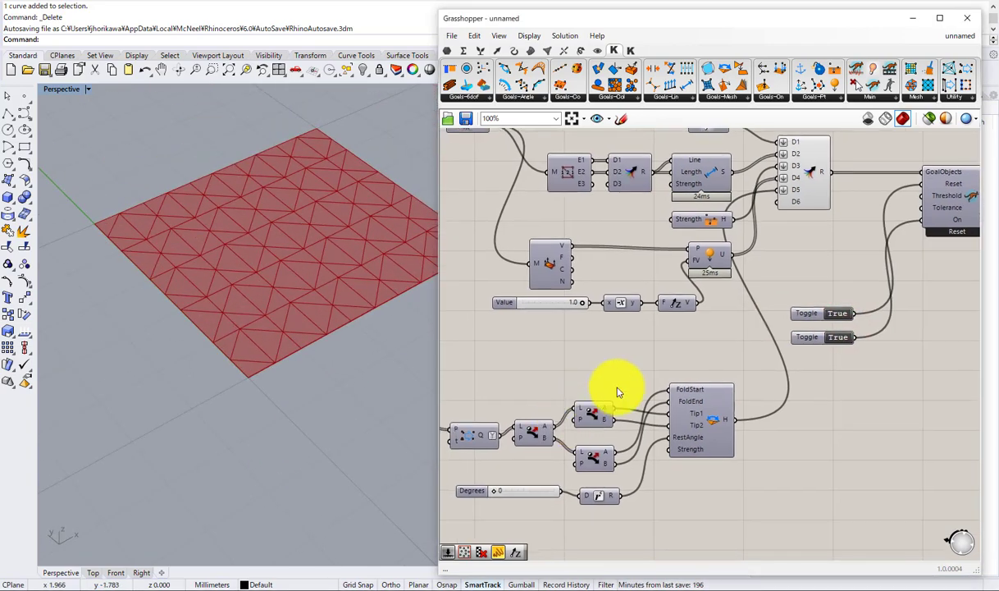
Step: Disable the Hinge goal, run the simulation with the reset toggle at False and examine the resulting mesh shape
left_click(694, 418)
middle_click(694, 417)
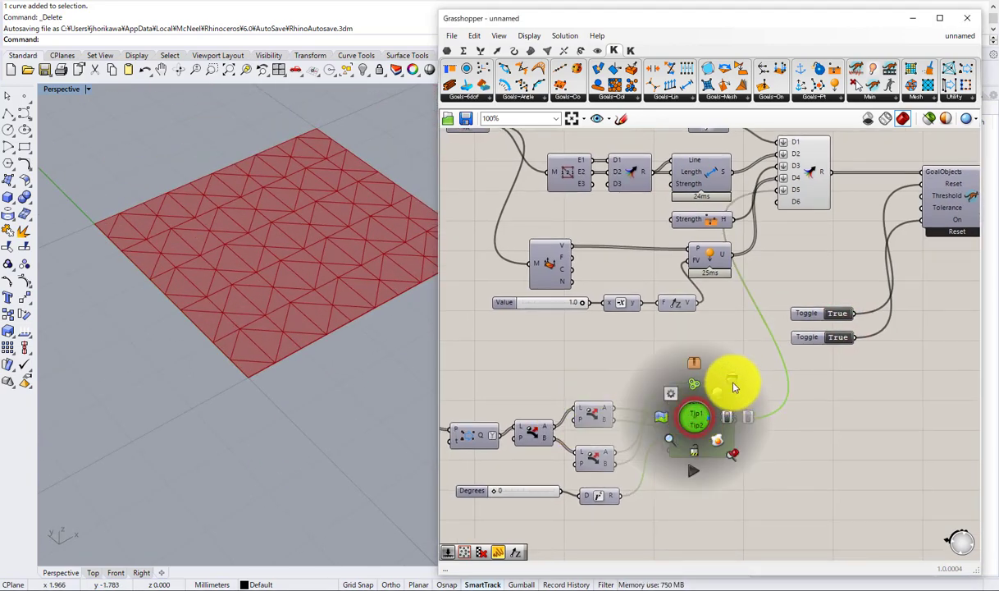
left_click(750, 417)
left_click(818, 389)
left_click(839, 312)
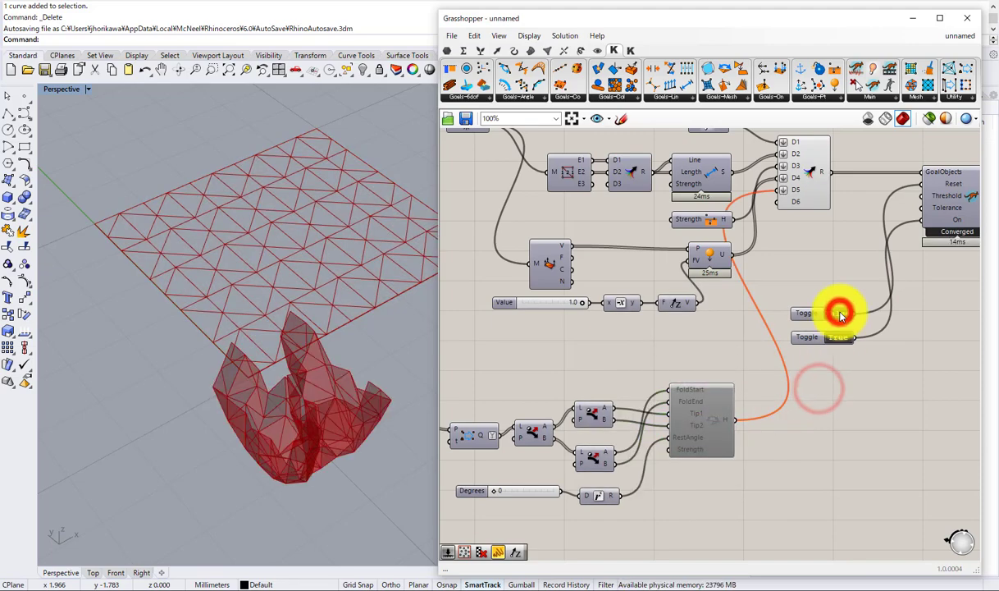
mouse_move(332, 375)
right_mouse_down()
mouse_move(257, 328)
mouse_move(257, 297)
mouse_move(323, 255)
mouse_move(242, 341)
mouse_move(254, 363)
mouse_move(278, 353)
right_mouse_up()
mouse_move(748, 263)
right_mouse_down()
mouse_move(768, 277)
mouse_move(758, 291)
right_mouse_up()
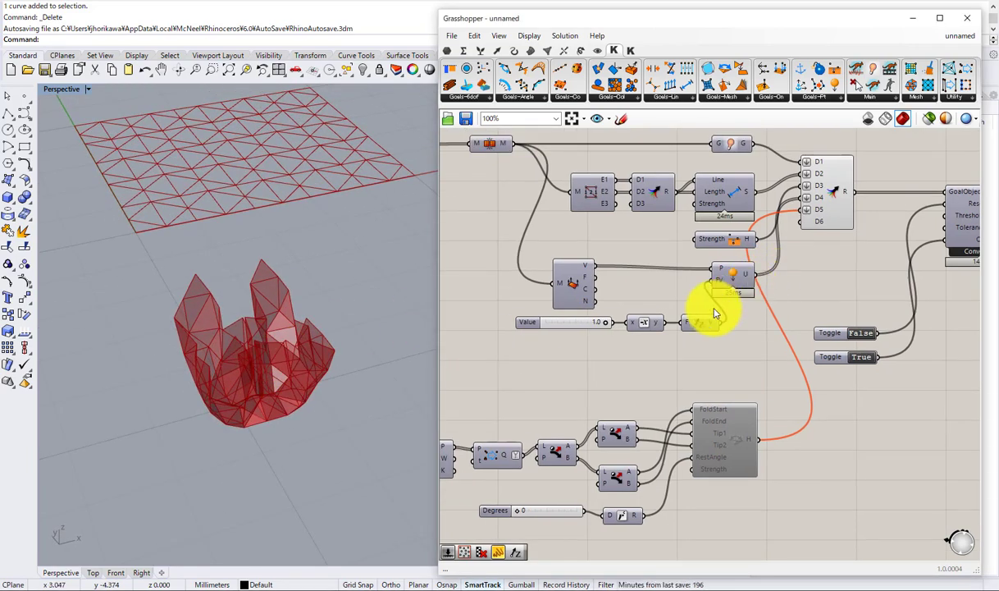
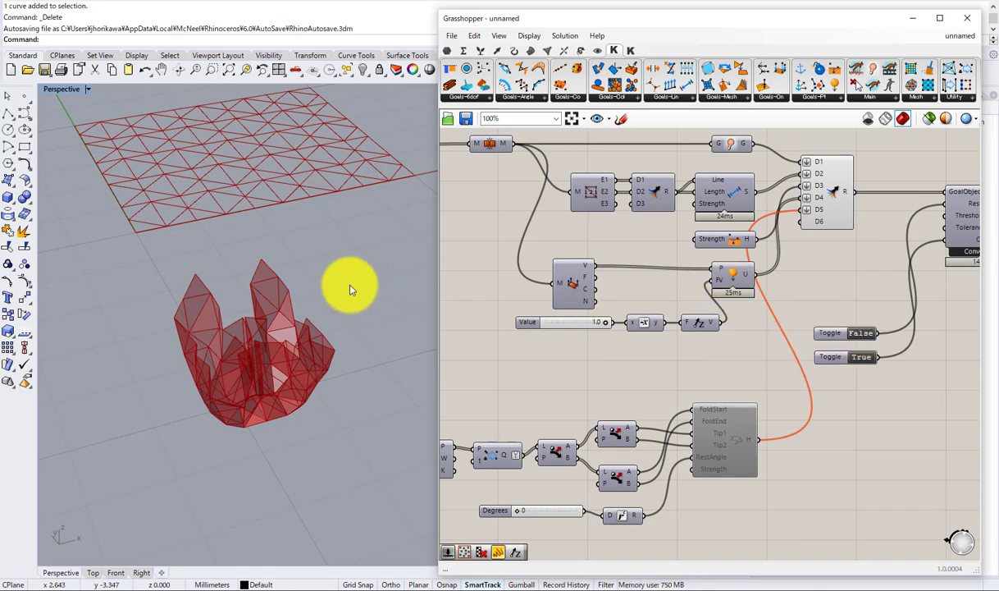
right_click_drag(349, 289, 316, 255)
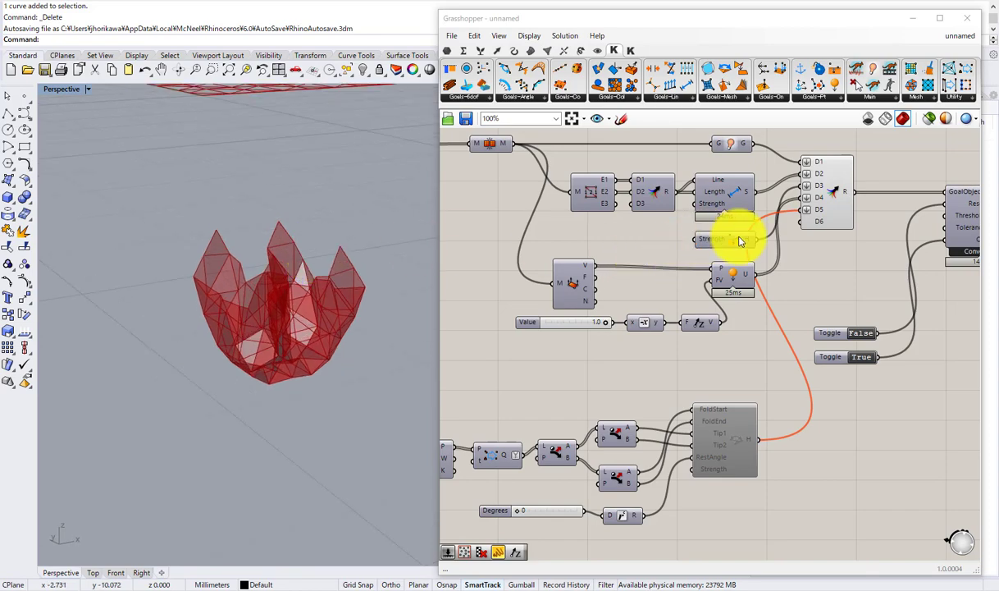
Step: Reset the simulation by setting the solver's reset toggle to True
left_click(853, 335)
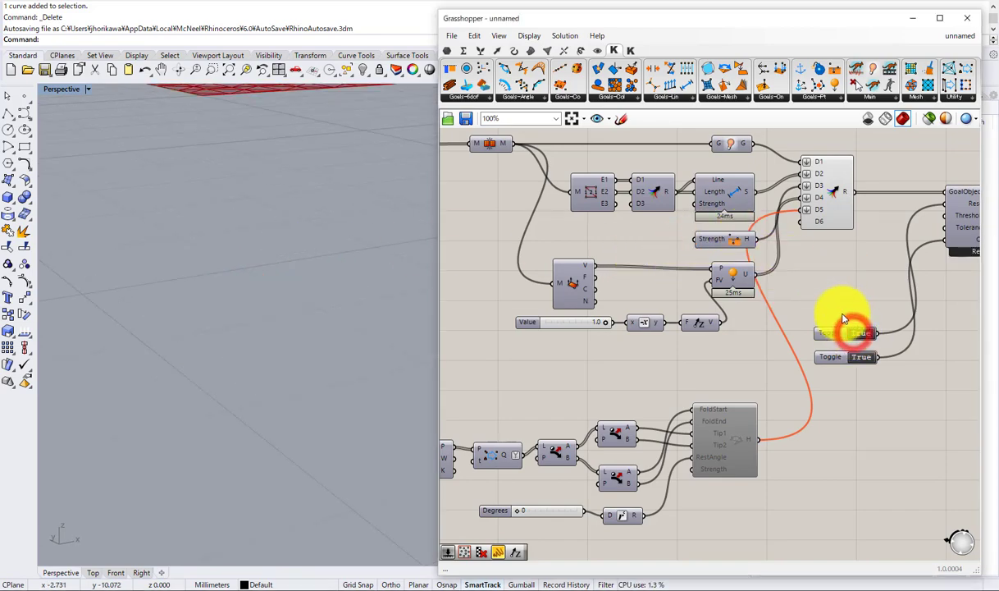
scroll(839, 315, "down", 3)
right_click_drag(312, 205, 308, 327, "shift")
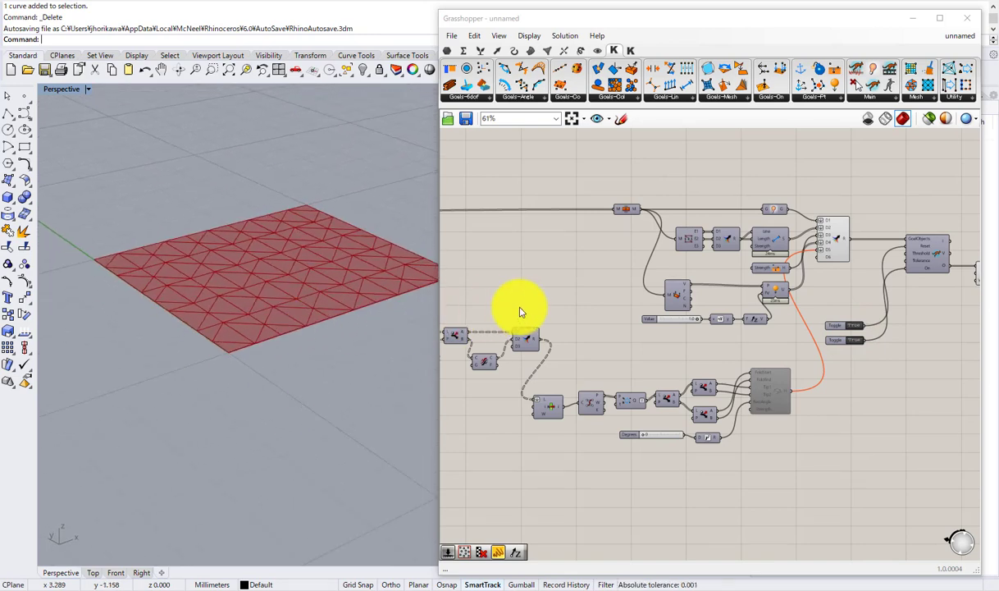
scroll(585, 228, "down", 2)
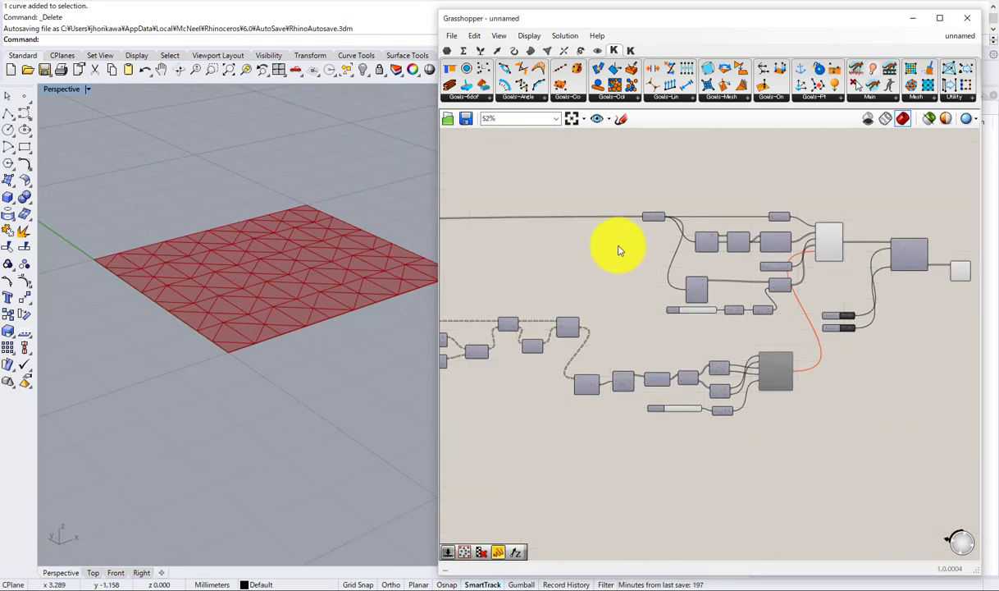
scroll(642, 234, "up", 8)
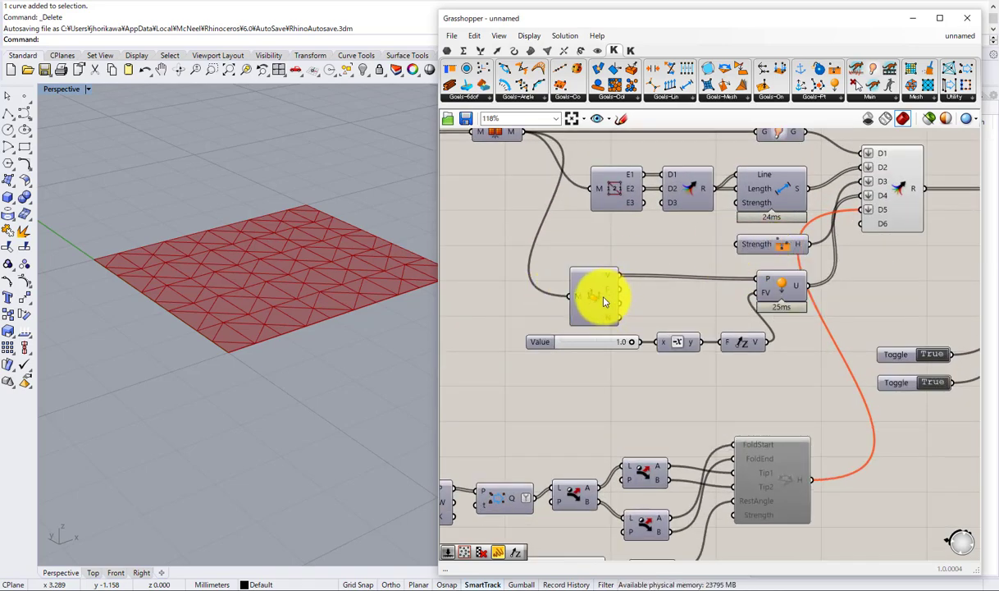
Step: Disable the load goal acting on the mesh vertices and start the simulation with the reset toggle at False
middle_click(777, 284)
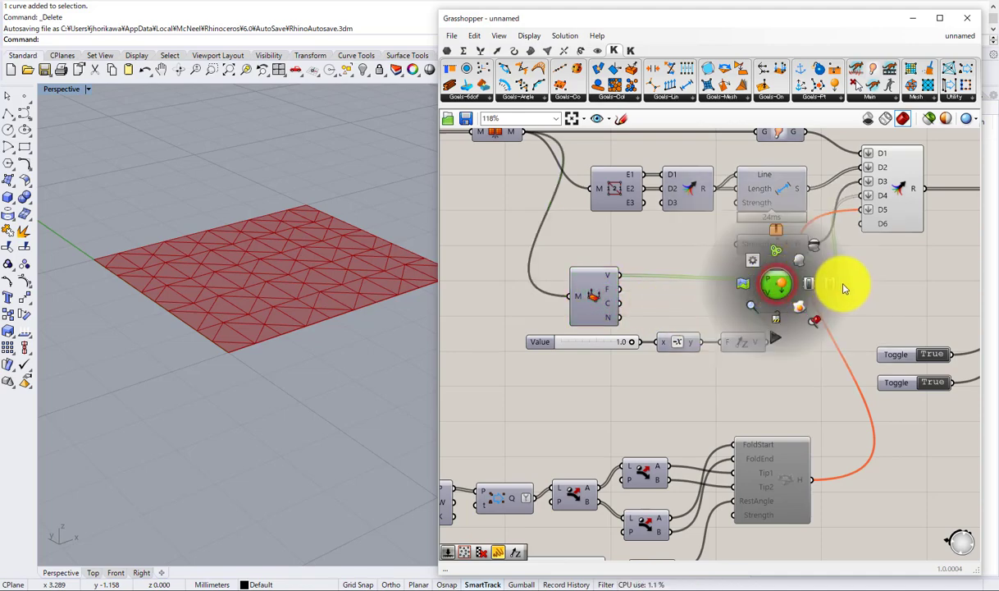
right_click_drag(848, 287, 743, 262)
scroll(707, 275, "down", 2)
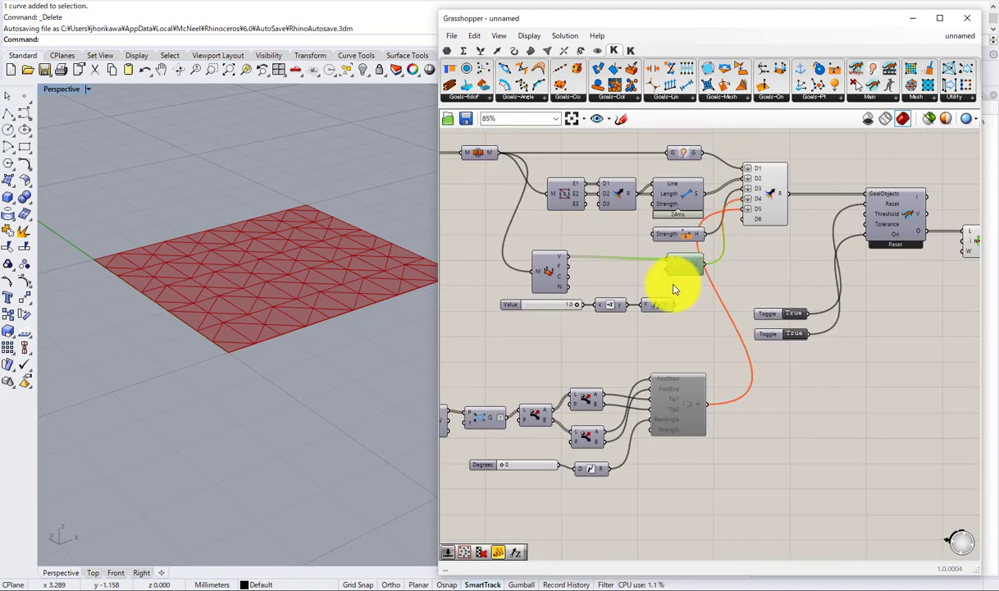
scroll(812, 343, "up", 3)
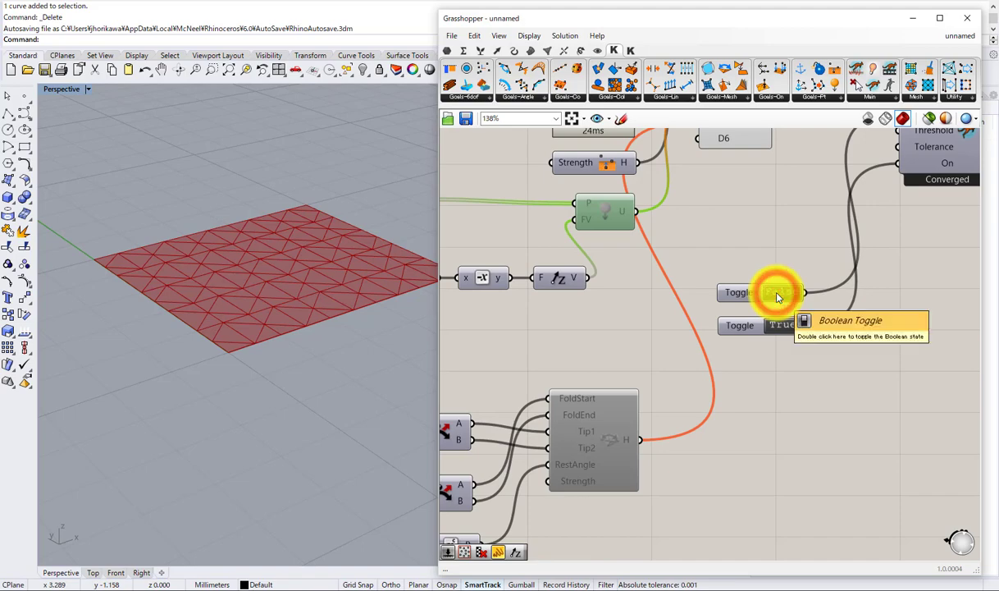
Step: Re-enable the load goal while the simulation runs, then set the reset toggle back to True
middle_click(597, 218)
left_click(635, 223)
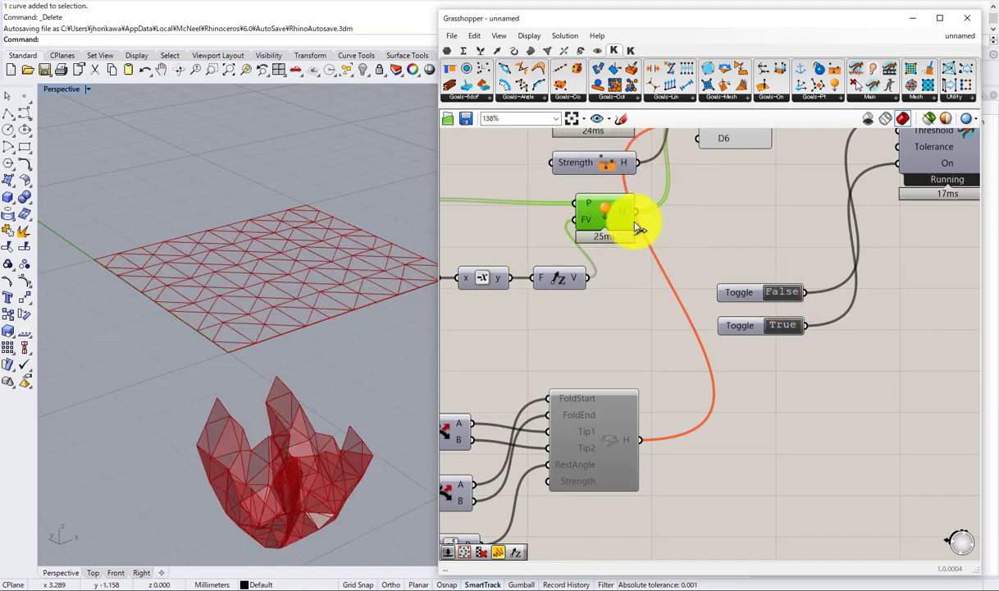
left_click(783, 294)
left_click(784, 294)
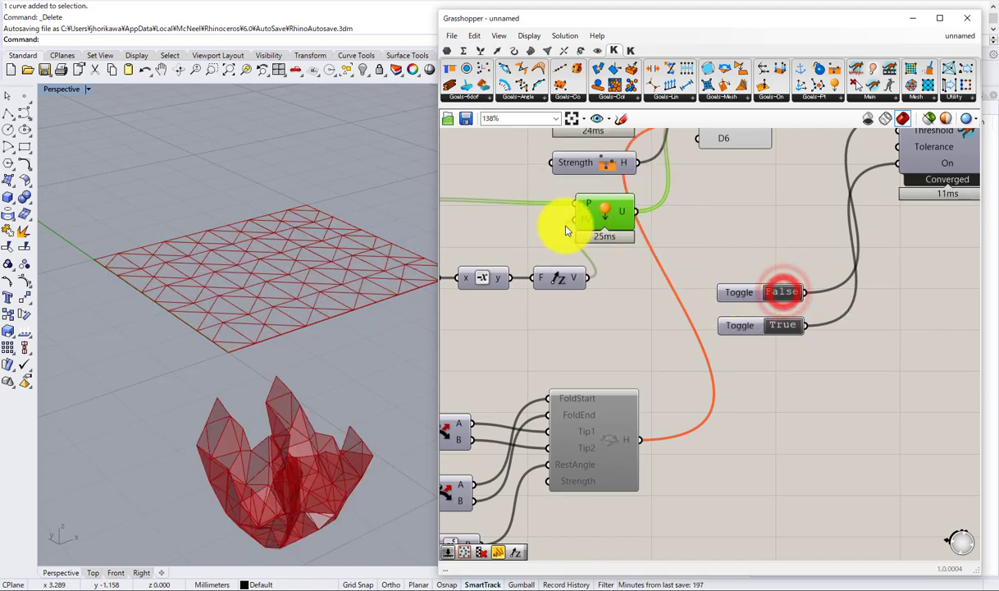
right_click_drag(681, 261, 770, 280)
double_click(864, 312)
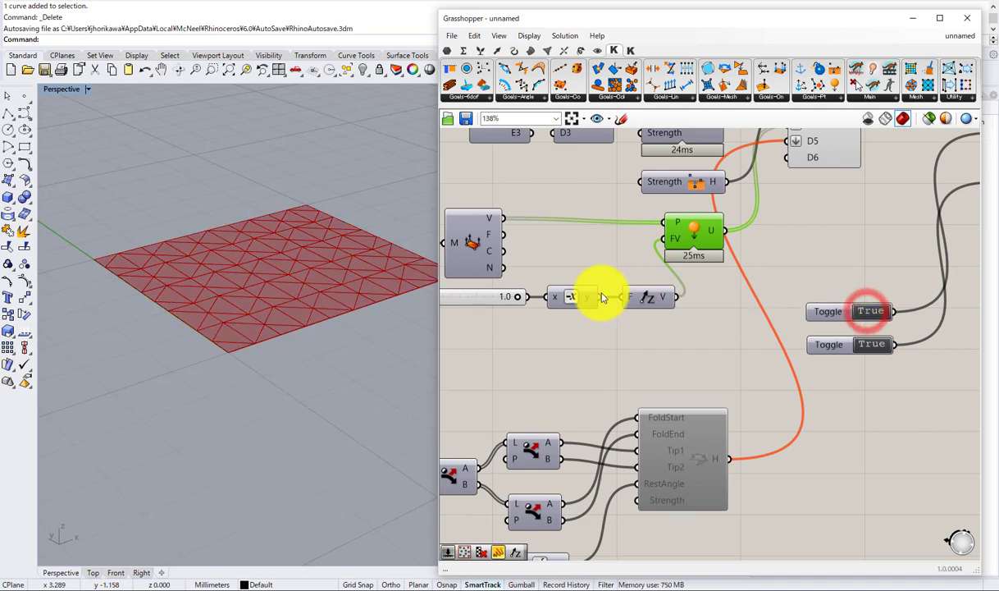
Step: Move Deconstruct Mesh closer to the load goal and line up the value slider, Negative and Unit Z beneath it
right_click_drag(264, 274, 282, 310)
scroll(282, 309, "down", 10)
scroll(533, 246, "down", 1)
right_click_drag(532, 246, 692, 260)
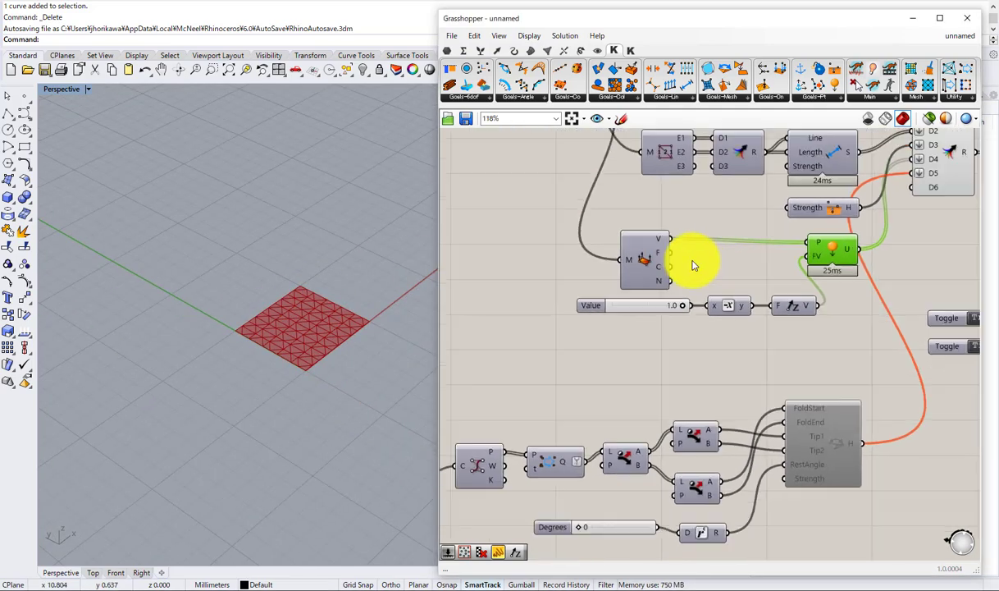
scroll(693, 265, "down", 1)
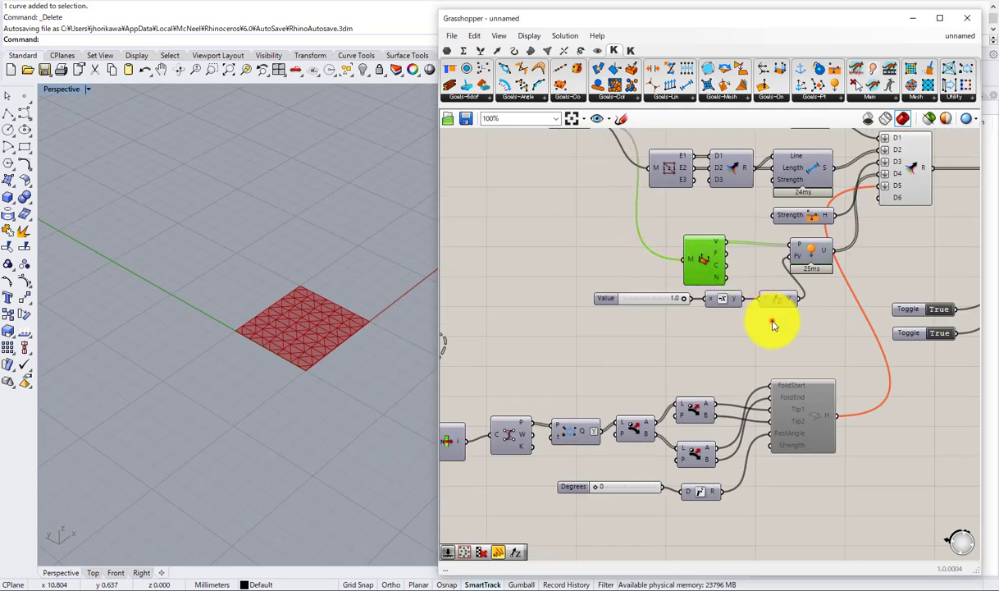
left_click_drag(661, 301, 658, 299)
left_click_drag(727, 301, 712, 307)
left_click(635, 269)
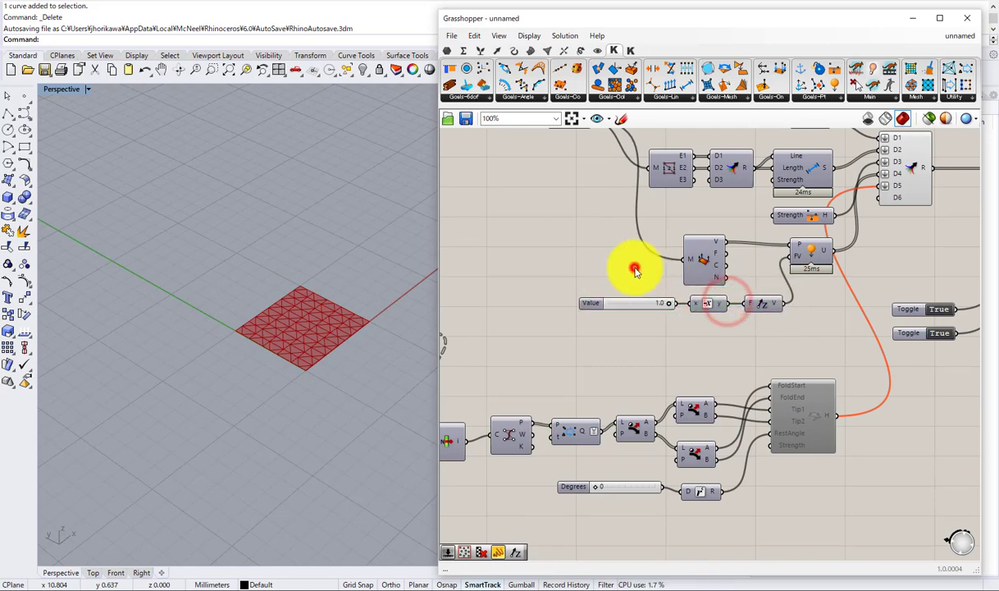
Step: Turn on the preview of the mesh component that feeds the goals and turn it off again
scroll(636, 269, "down", 3)
right_click_drag(634, 267, 635, 282)
scroll(608, 230, "up", 5)
left_click(608, 230)
middle_click(608, 229)
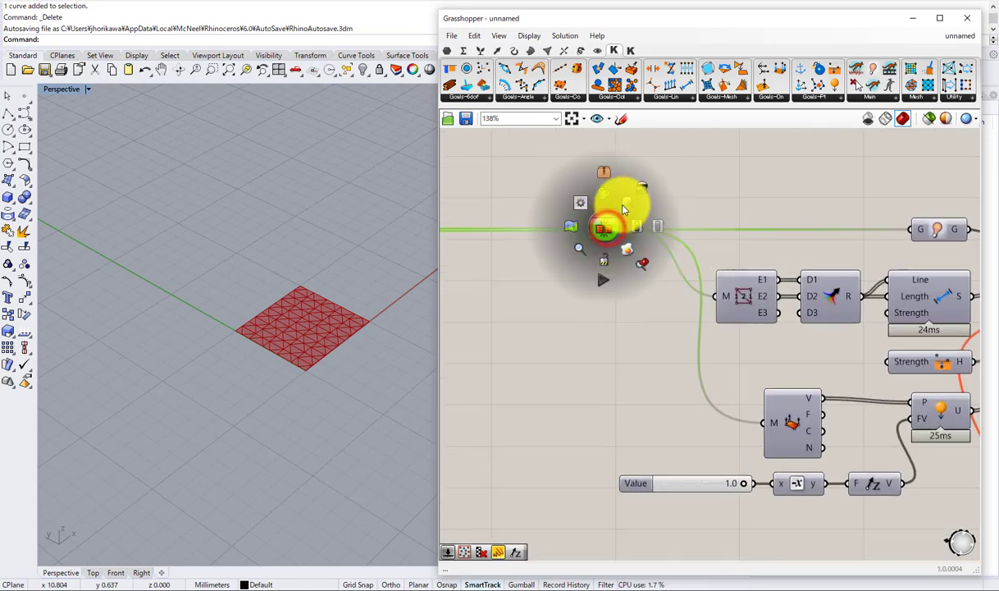
left_click(622, 209)
middle_click(620, 231)
left_click(649, 199)
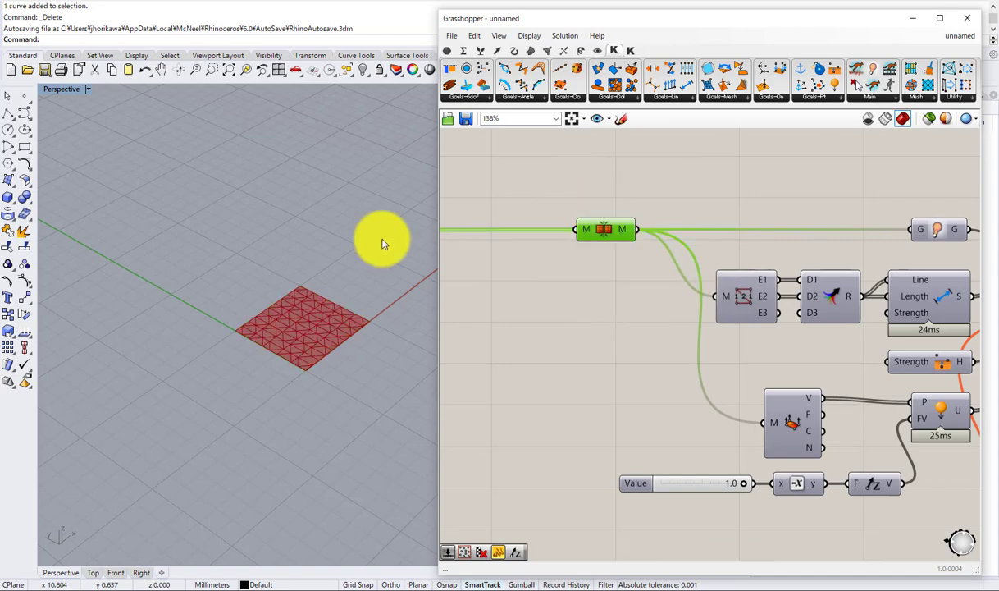
right_click_drag(343, 309, 338, 279)
scroll(705, 261, "down", 8)
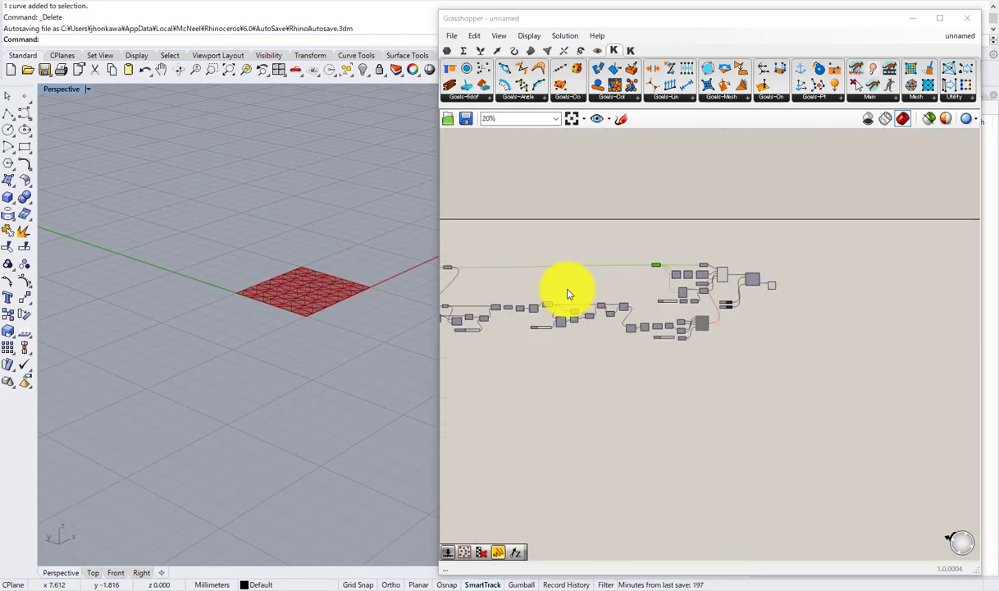
Step: Examine the definition from the square grid's curve parameter through to the goals and solver, inspecting the parameter's geometry in the viewport
scroll(647, 264, "up", 10)
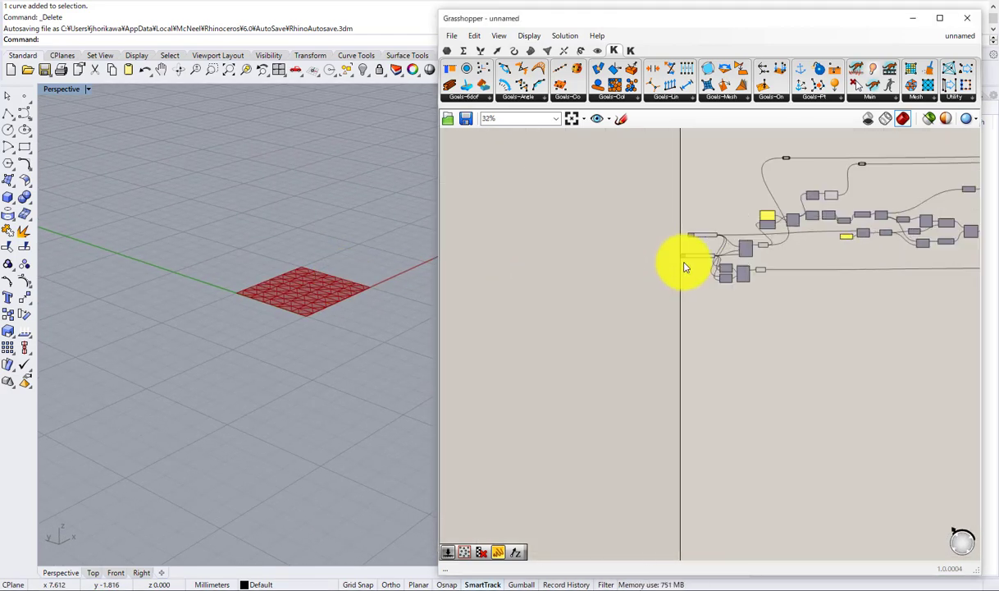
scroll(738, 264, "up", 3)
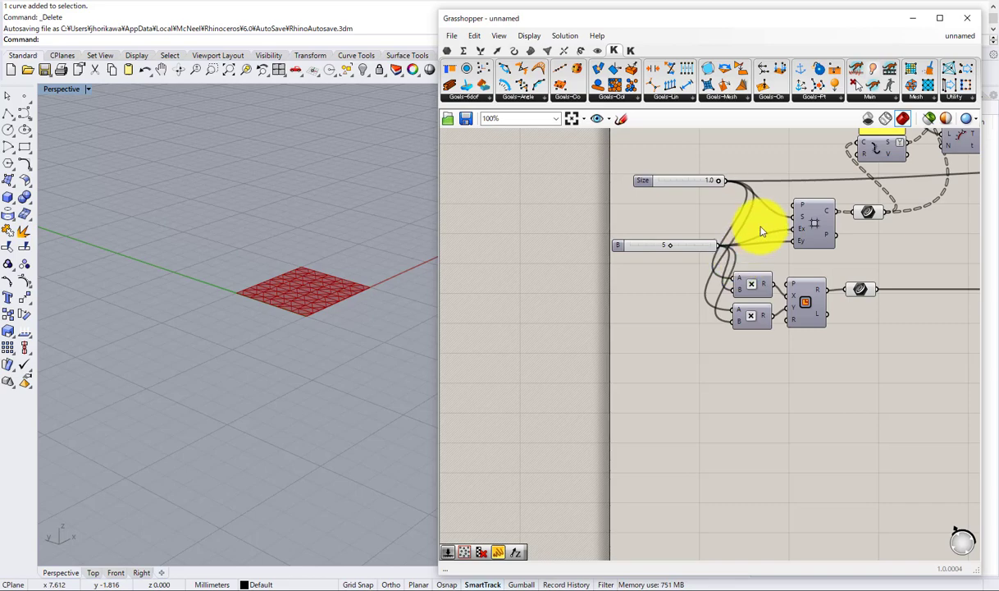
right_click_drag(806, 234, 642, 267)
scroll(643, 268, "up", 1)
left_click_drag(662, 253, 658, 253)
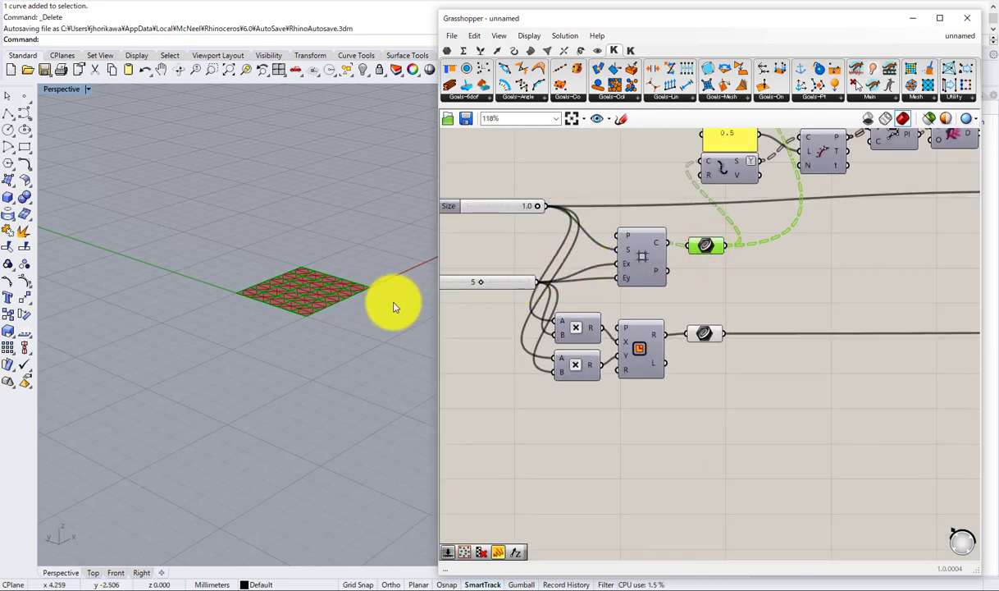
right_click_drag(374, 304, 312, 308)
scroll(312, 308, "up", 2)
right_click_drag(637, 333, 566, 339)
scroll(563, 339, "down", 10)
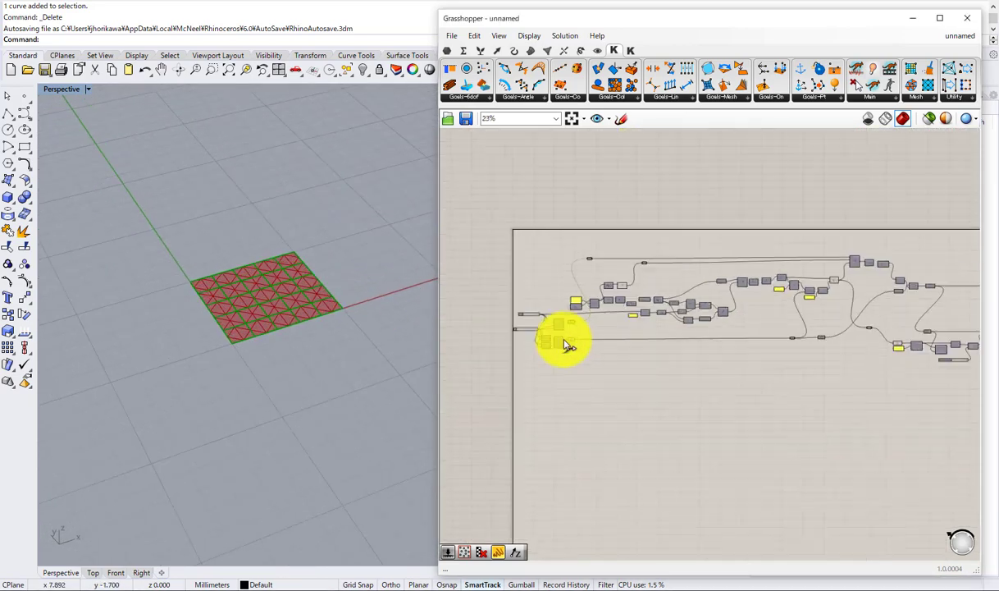
scroll(762, 341, "up", 5)
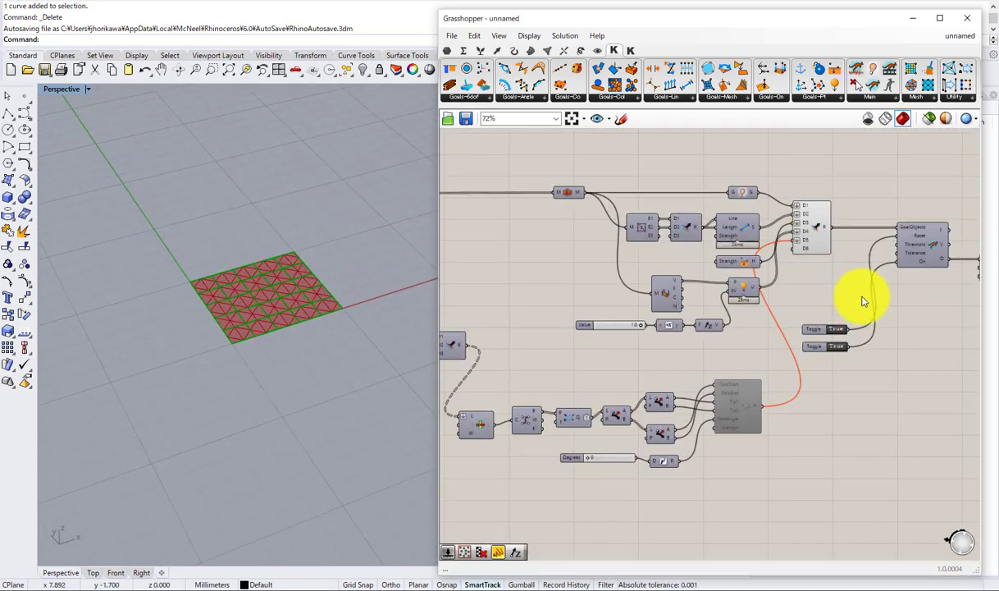
scroll(814, 285, "up", 2)
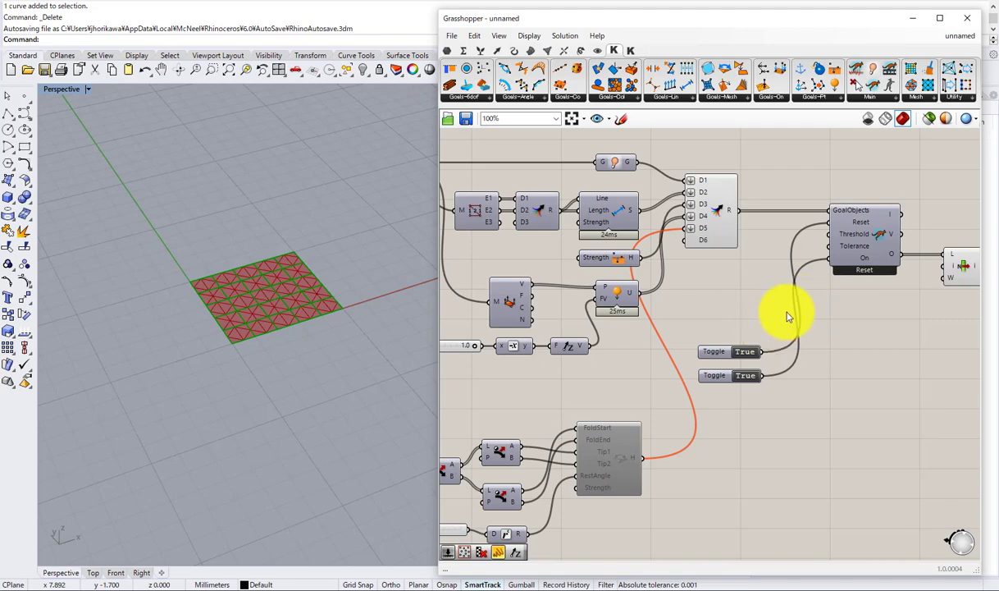
right_click_drag(622, 228, 670, 244)
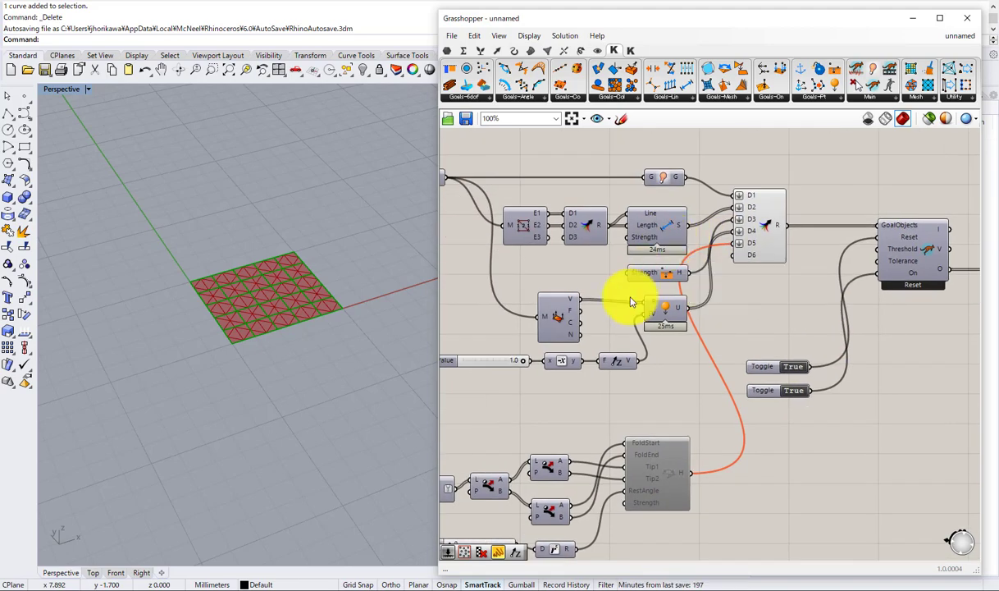
right_click_drag(631, 301, 699, 275)
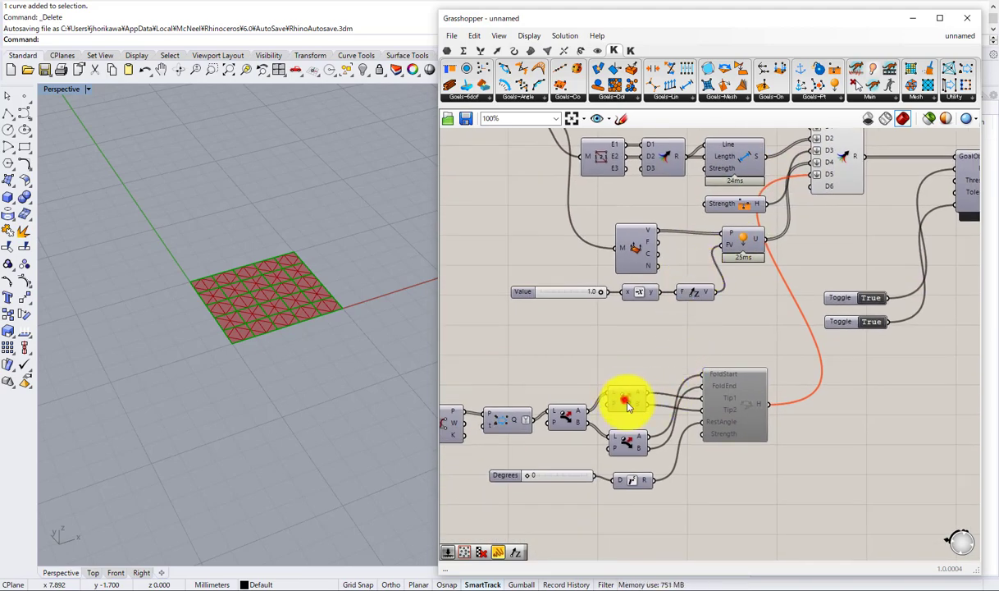
right_click_drag(703, 305, 716, 354)
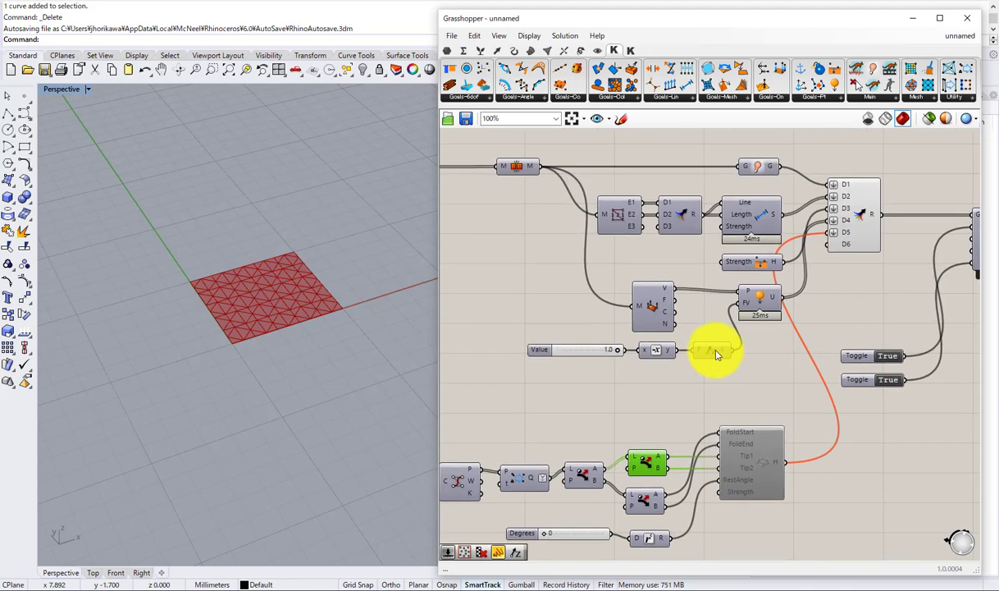
Step: Insert Remove Duplicate Points between Deconstruct Mesh's vertices and the load goal's point input, and hide its preview
scroll(700, 310, "up", 2)
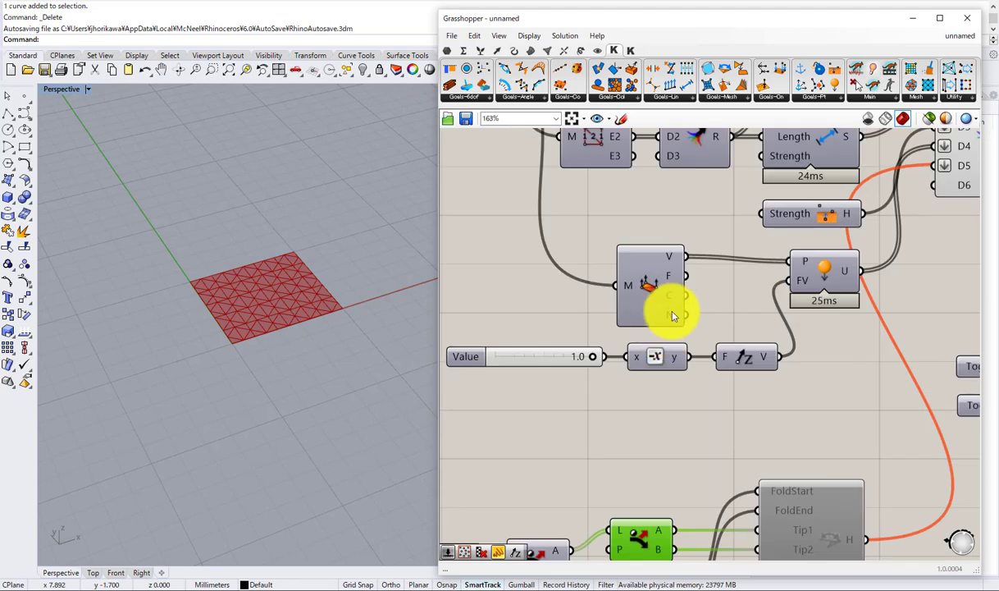
right_click_drag(671, 276, 680, 330)
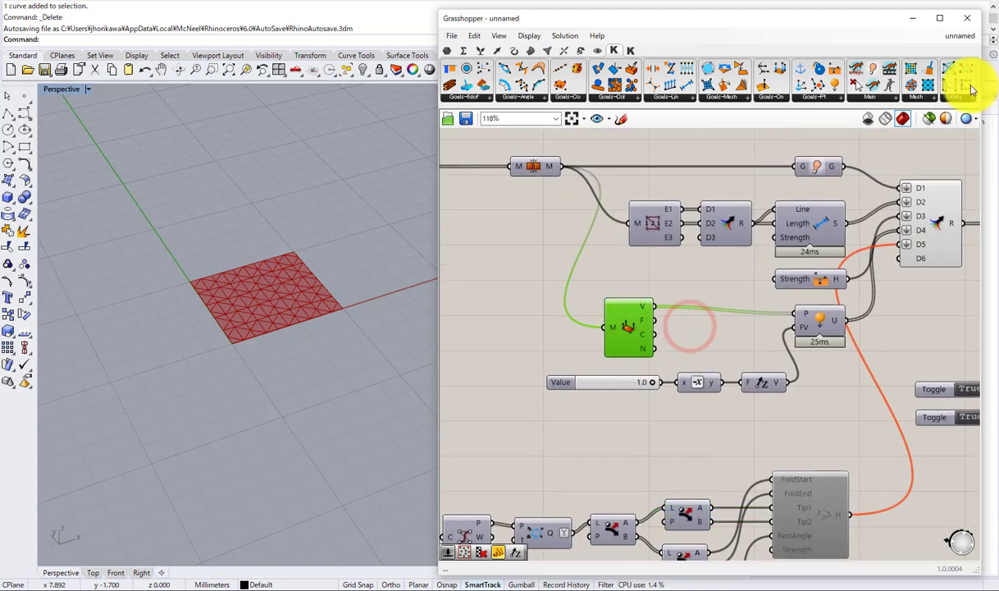
mouse_move(644, 309)
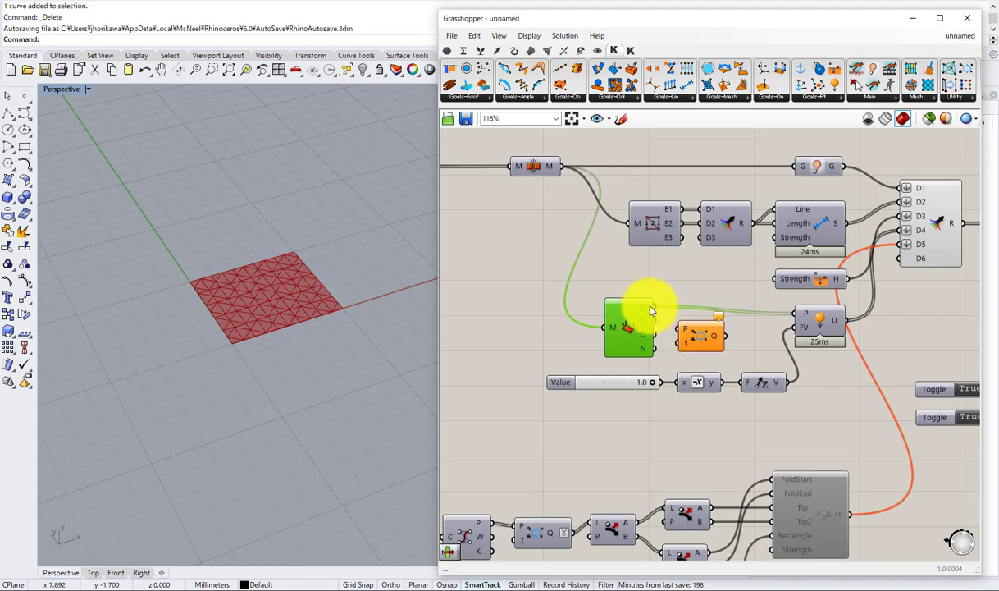
left_click_drag(693, 321, 799, 306)
left_click_drag(750, 344, 700, 303)
middle_click(745, 290)
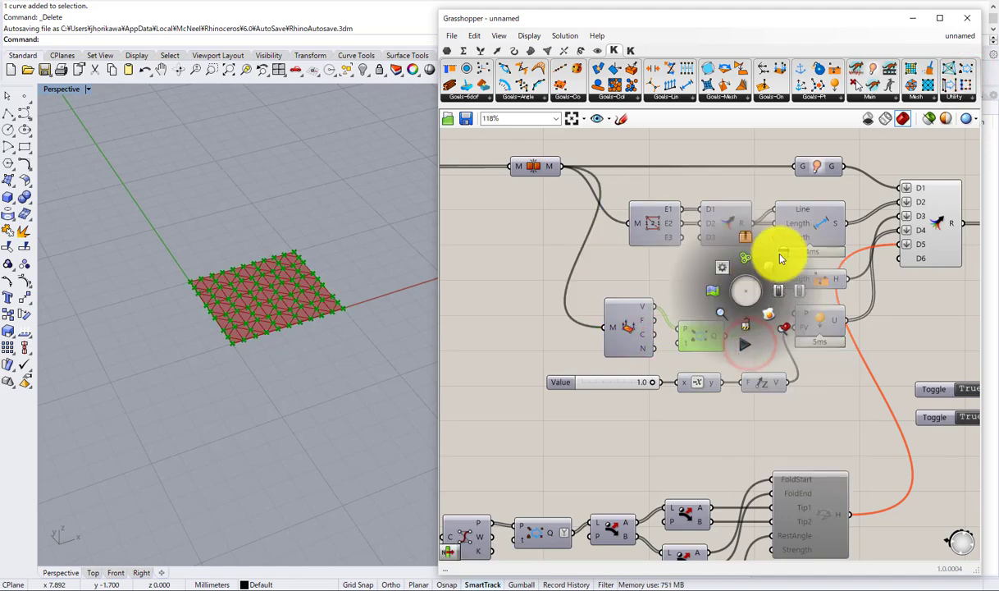
left_click(779, 256)
Step: Start the simulation by setting the solver's reset toggle to False and view the loaded mesh from above
right_click_drag(764, 336, 688, 283)
scroll(688, 283, "down", 4)
scroll(794, 320, "up", 5)
left_click(768, 286)
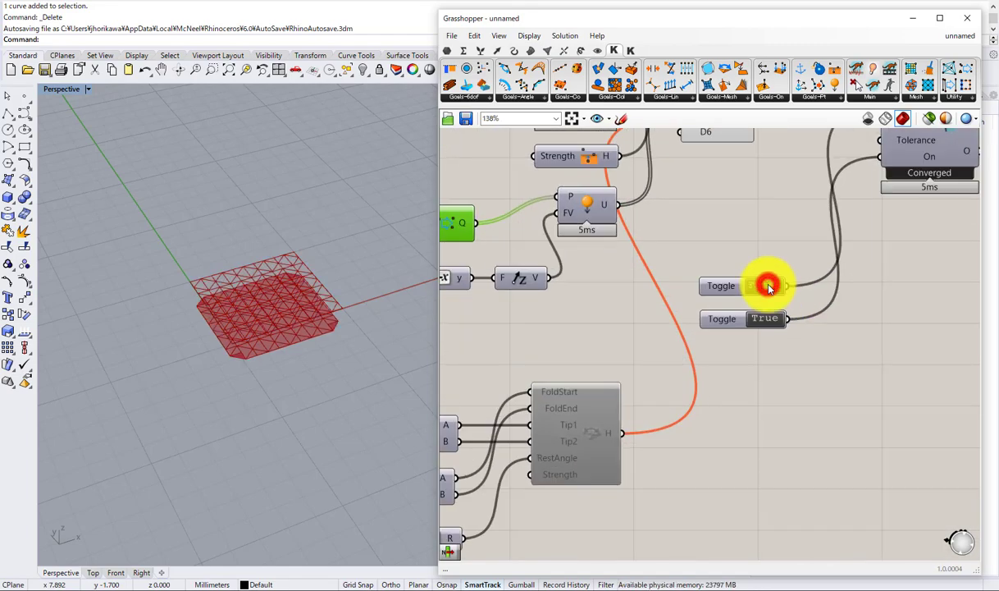
right_click_drag(335, 346, 356, 375)
Step: Keep the duplicate-point remover's preview hidden and shift it and Deconstruct Mesh closer to the load goal
right_click_drag(509, 263, 664, 260)
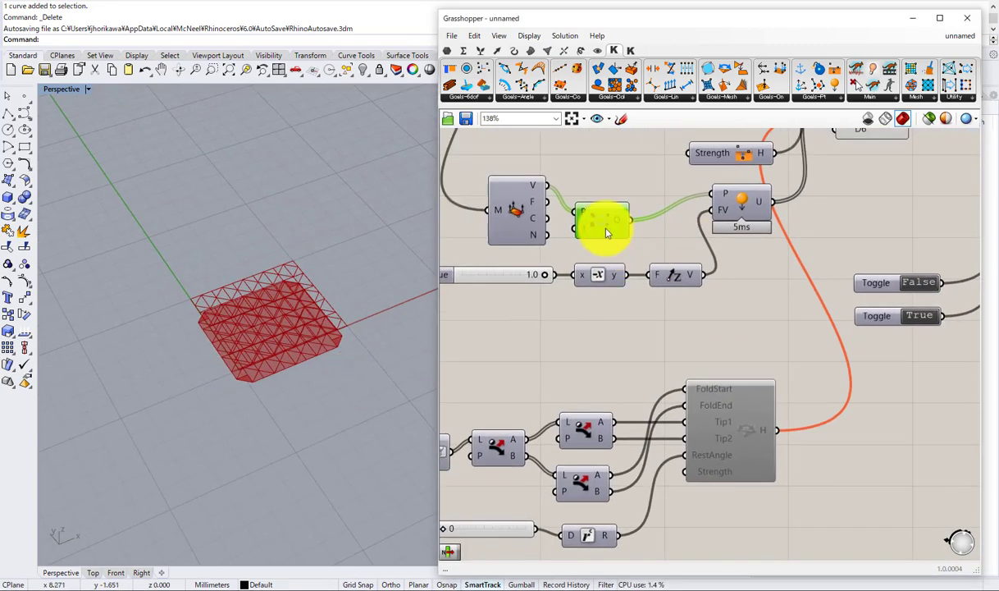
middle_click(603, 210)
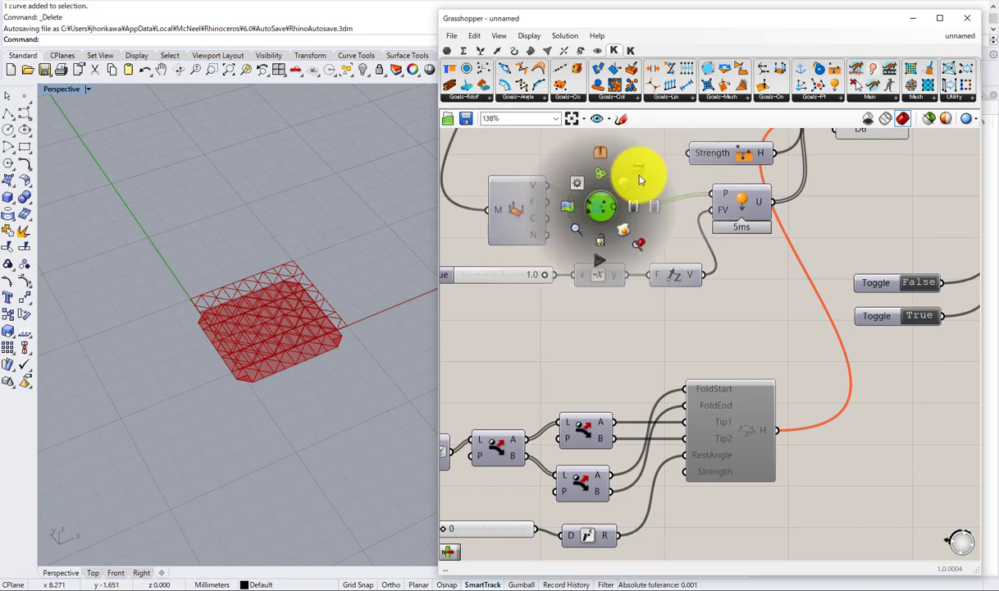
left_click(643, 179)
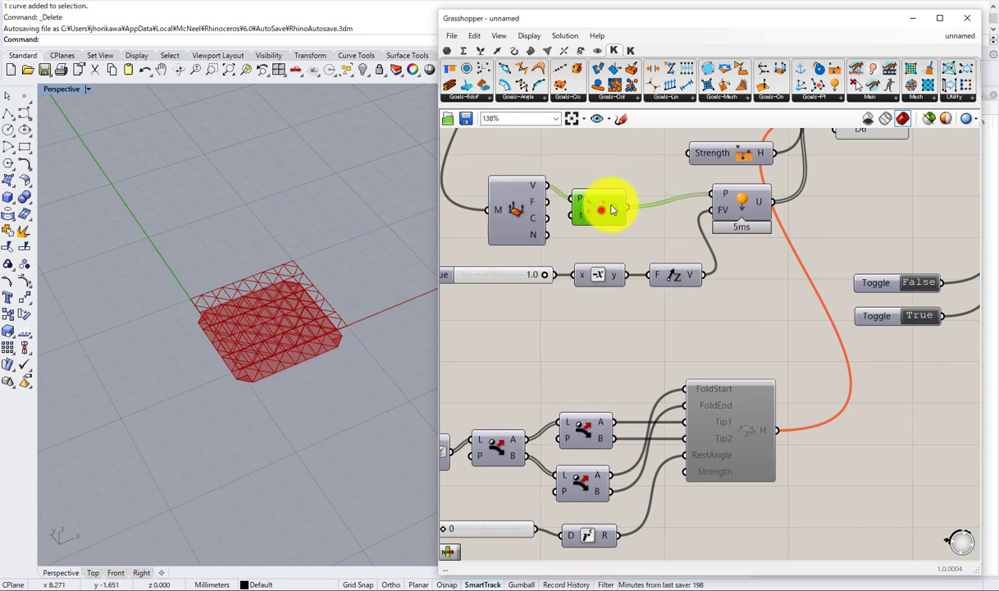
left_click_drag(611, 210, 657, 195)
left_click_drag(530, 205, 579, 205)
Step: Reset the simulation by setting the solver's reset toggle to True
scroll(594, 208, "down", 4)
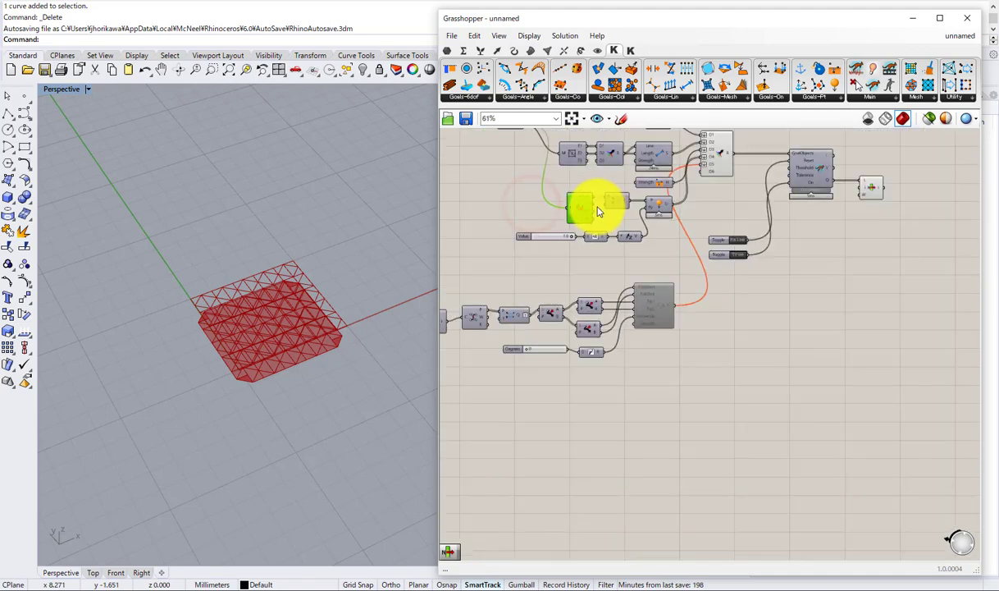
right_click_drag(598, 211, 714, 288)
scroll(782, 293, "up", 2)
left_click(771, 305)
Step: Shift the two curve parameters following the square grid and the rectangle away from those components
scroll(782, 271, "down", 10)
scroll(548, 273, "up", 10)
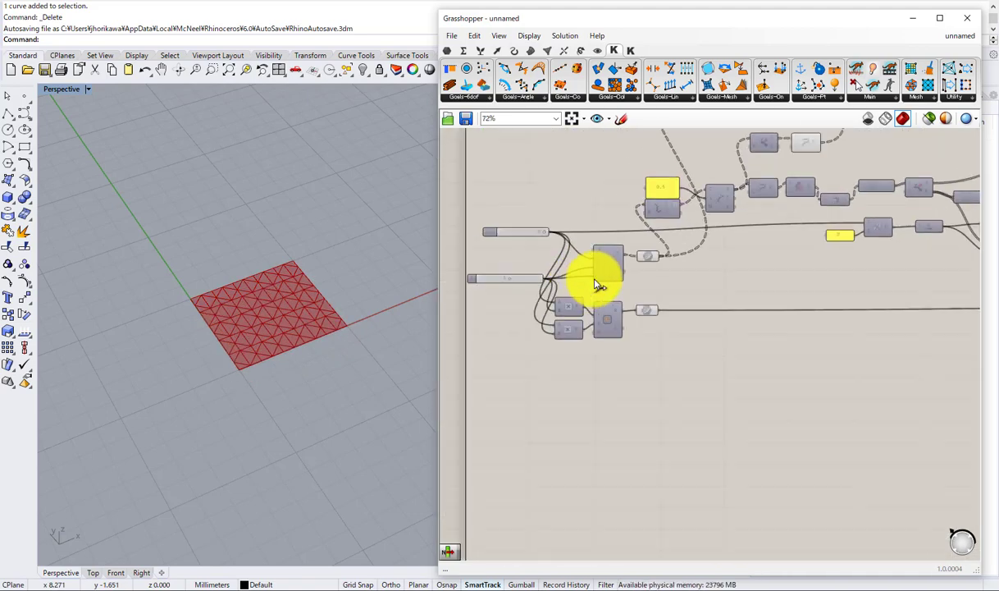
scroll(598, 283, "up", 6)
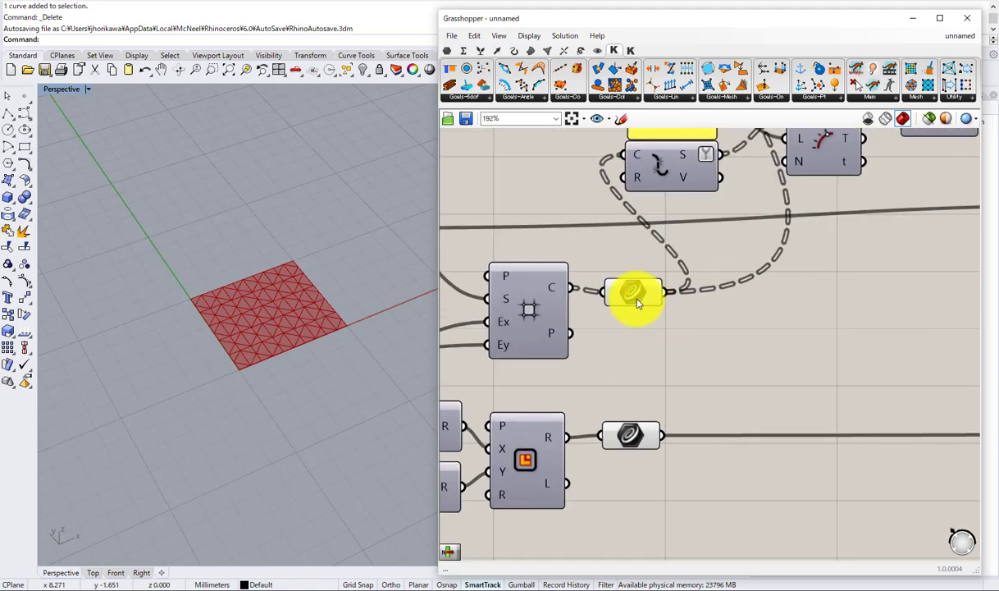
left_click_drag(638, 302, 679, 295)
left_click_drag(629, 433, 686, 427)
scroll(661, 394, "down", 4)
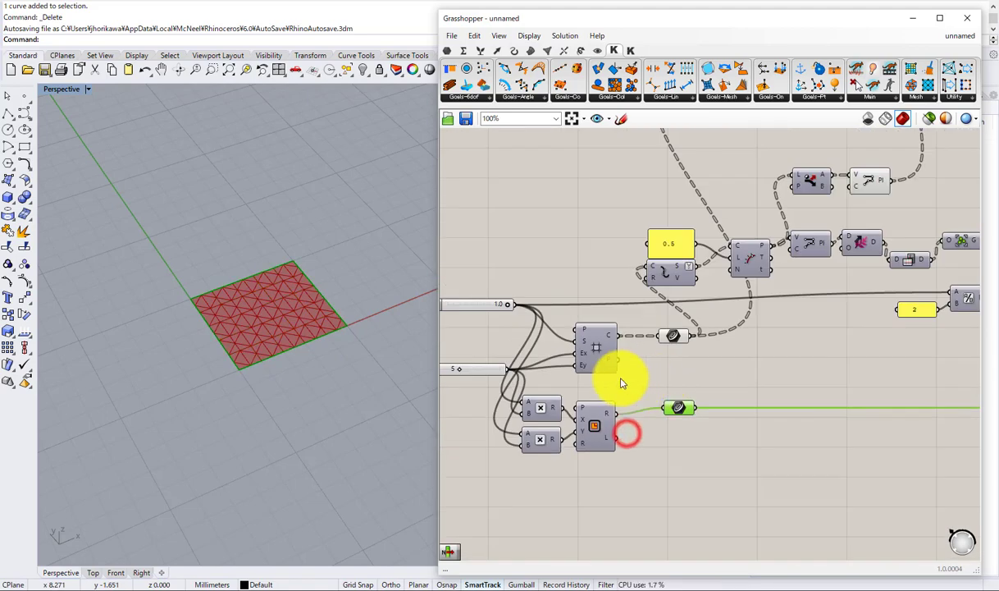
Step: Move the Size and B sliders, square grid, multiplications and rectangle together away from the curve parameters to widen the gap
right_click_drag(621, 382, 740, 310)
scroll(741, 308, "down", 2)
left_click(731, 418)
left_click_drag(727, 405, 602, 250)
scroll(722, 281, "up", 2)
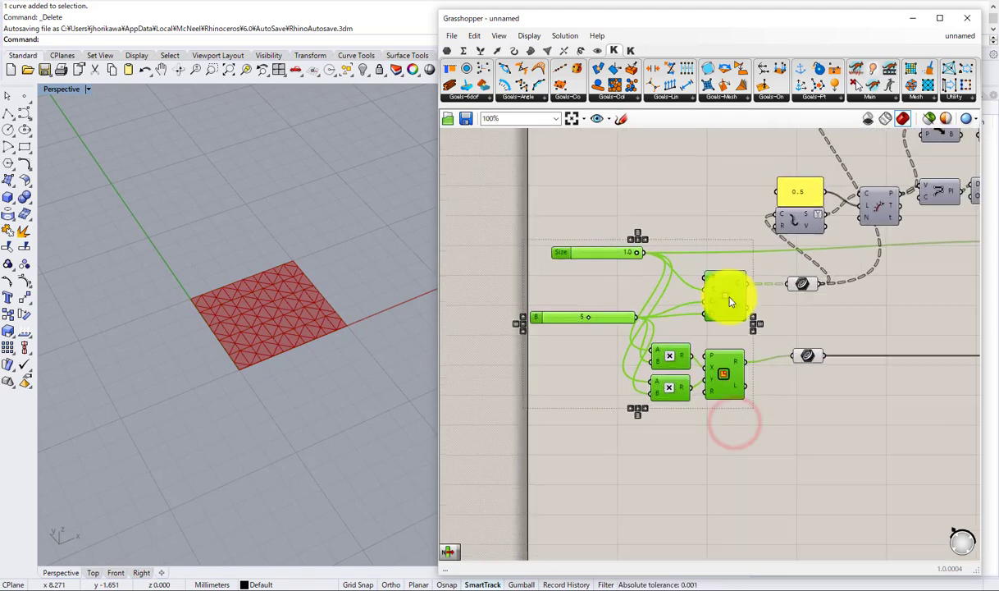
left_click_drag(725, 296, 665, 299)
Step: Add a Move component beside the square grid and feed the grid's cells into its geometry input
double_click(722, 324)
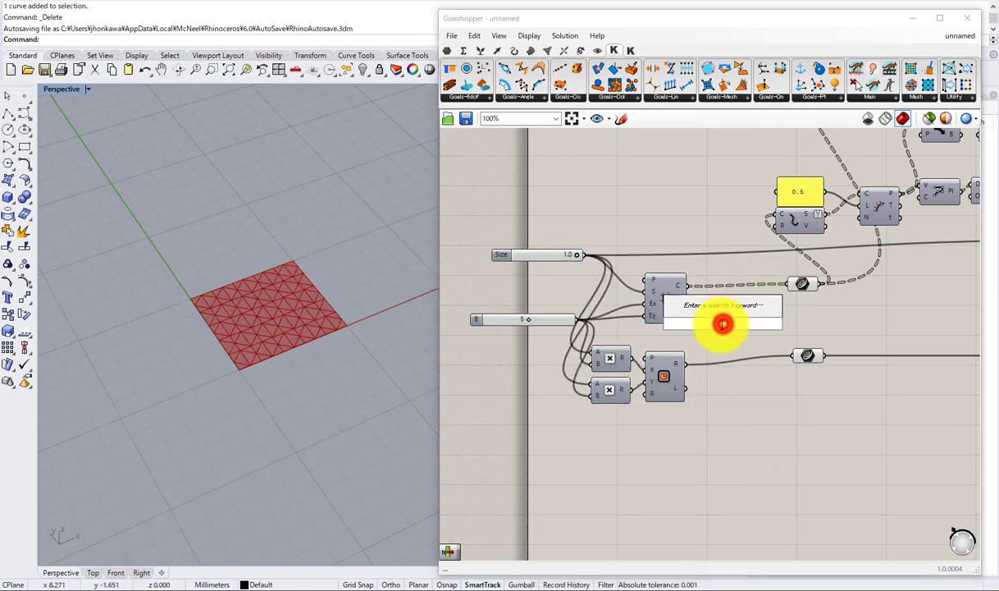
type("move")
left_click(718, 310)
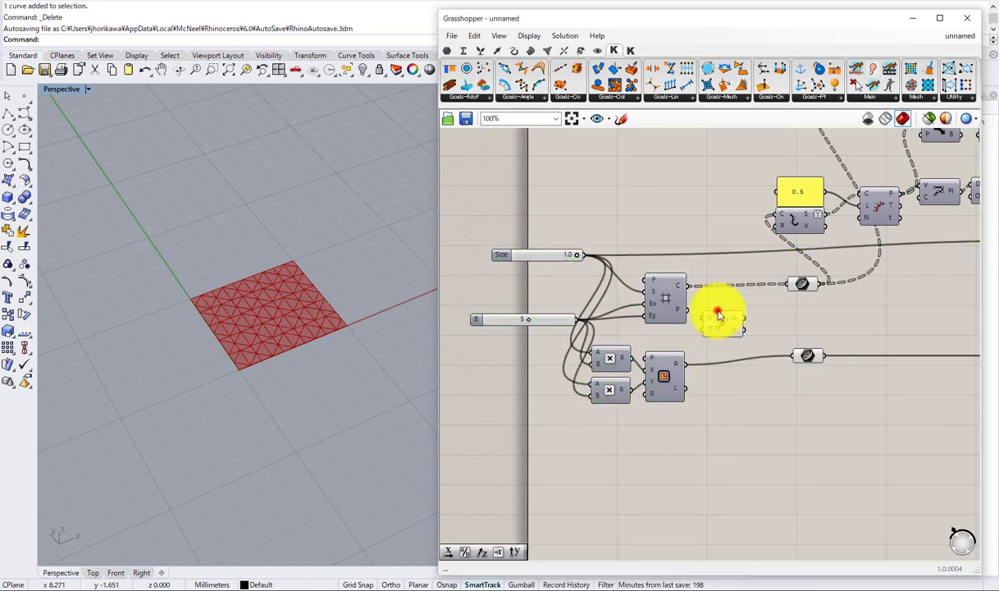
scroll(695, 294, "up", 2)
left_click_drag(707, 327, 711, 327)
left_click_drag(733, 337, 755, 338)
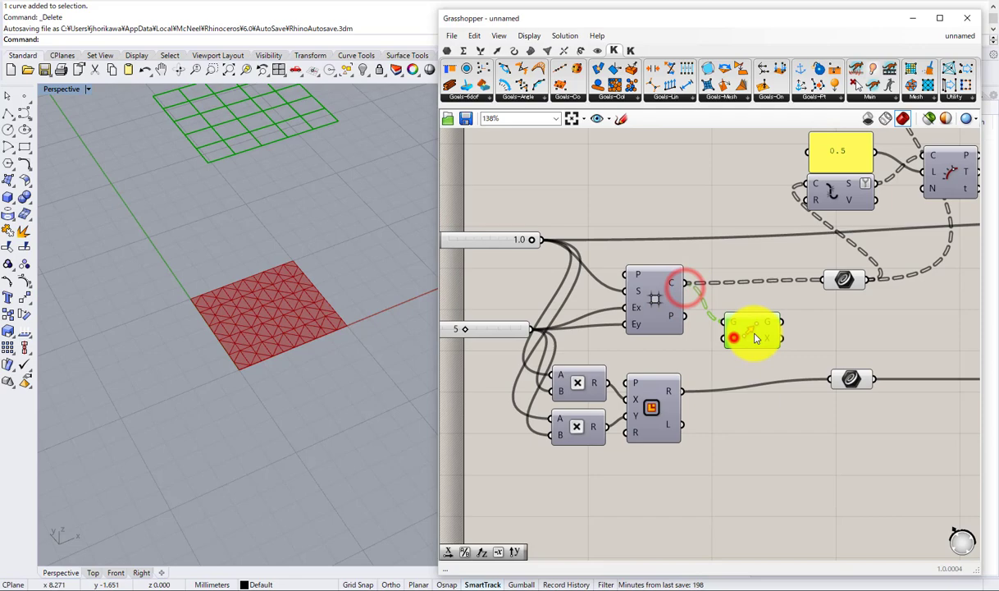
Step: Add a Unit Z vector as the Move's translation and connect the moved cells to the grid's curve parameter
double_click(706, 361)
type("z")
left_click(698, 350)
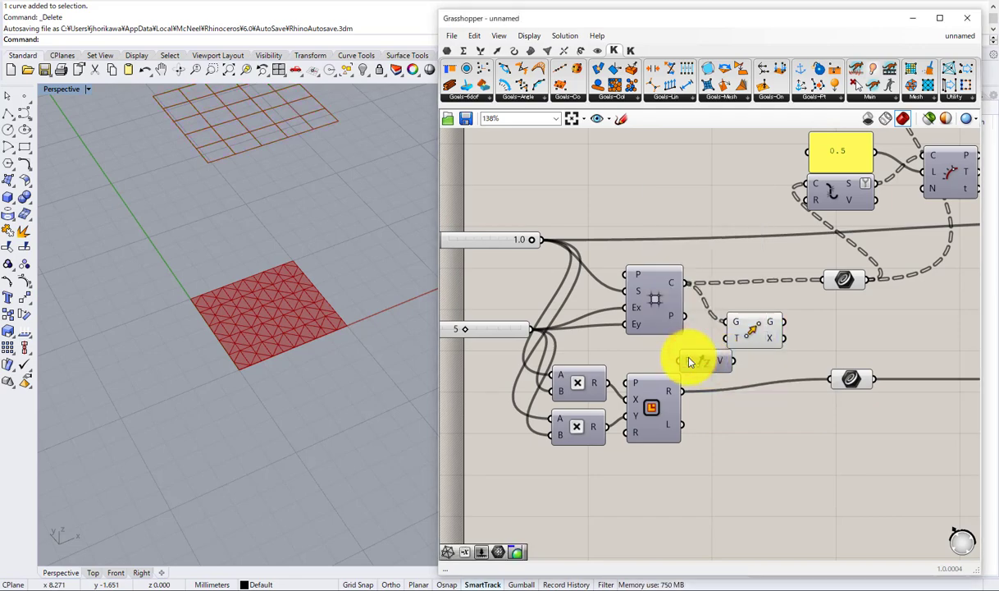
scroll(709, 358, "down", 2)
left_click_drag(708, 361, 704, 399)
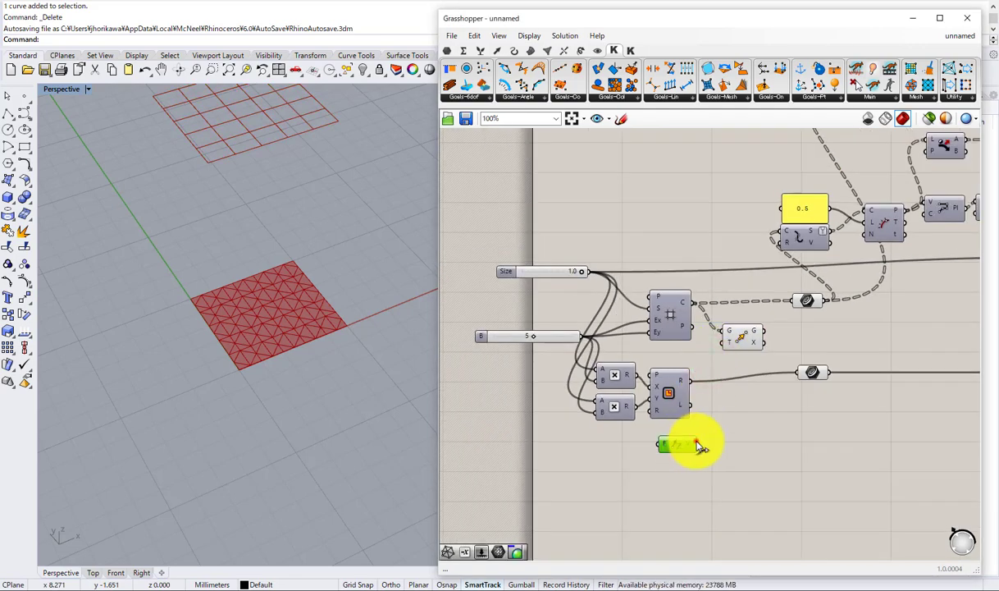
left_click_drag(738, 351, 747, 341)
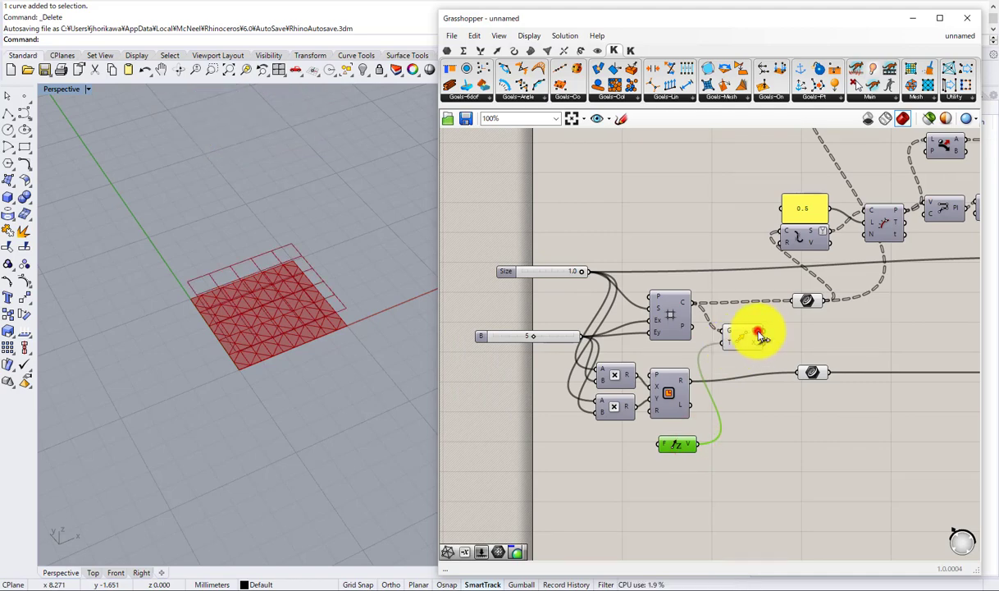
left_click(818, 287)
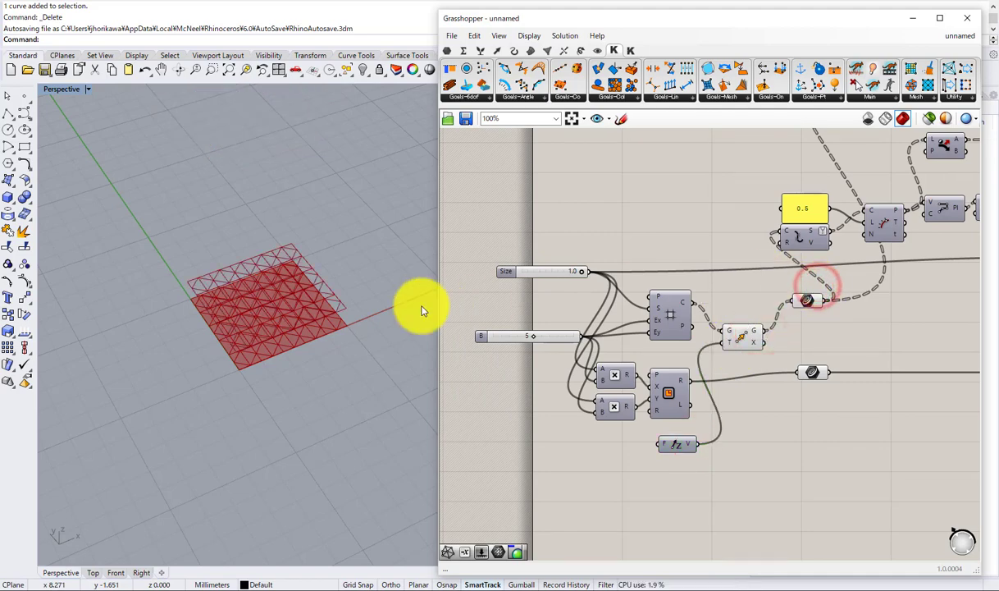
right_click_drag(363, 288, 383, 251)
Step: Duplicate the Move component for the rectangle, keeping Unit Z as translation, and connect its geometry to the rectangle's curve parameter
left_click(744, 335)
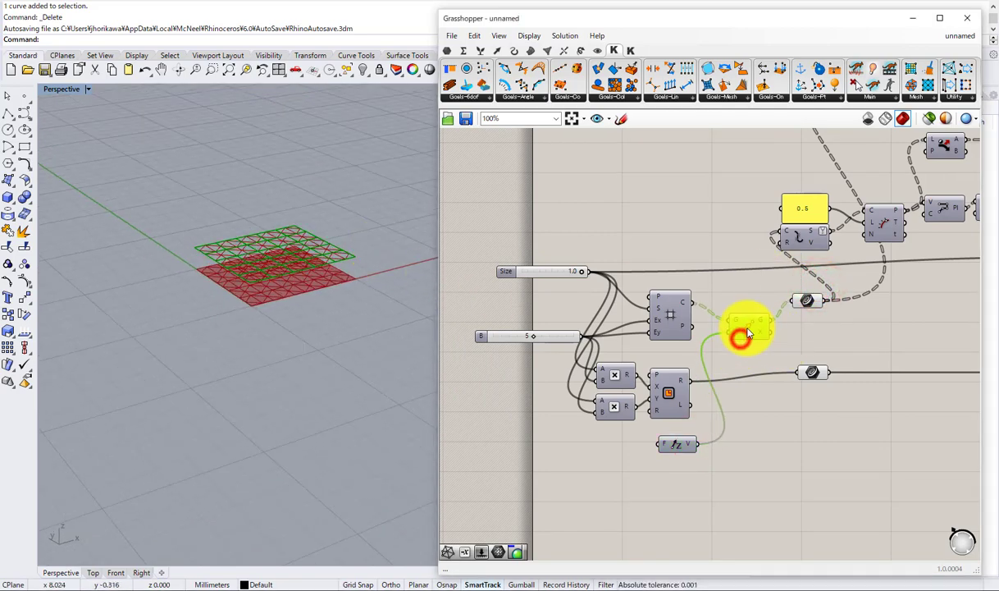
scroll(721, 387, "up", 3)
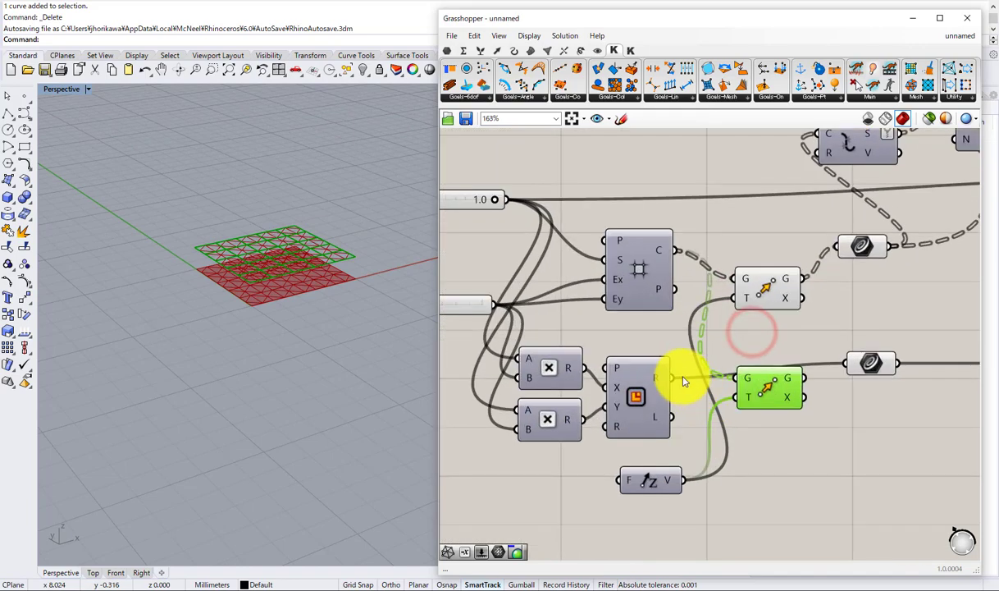
left_click_drag(839, 362, 845, 363)
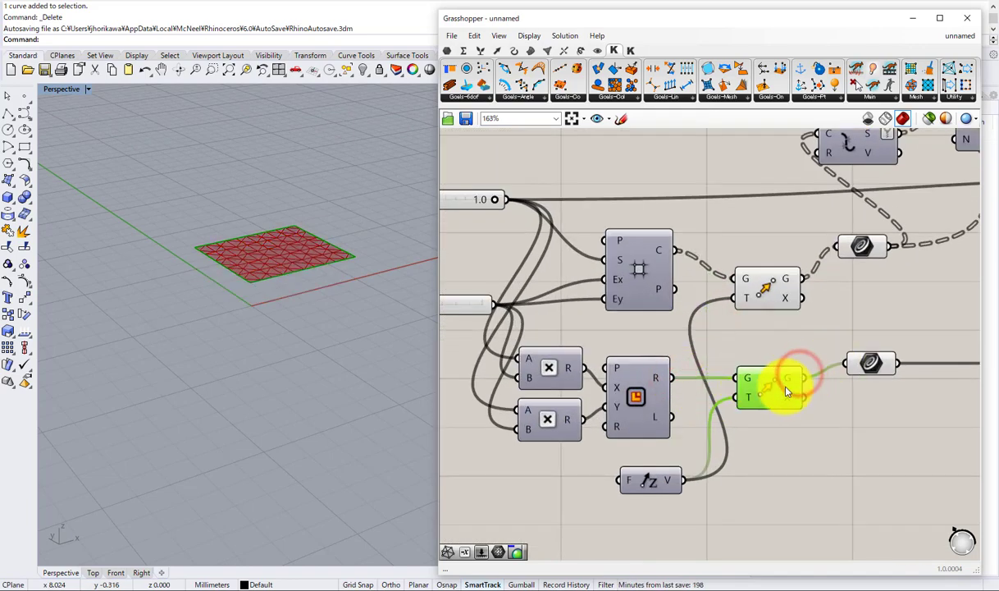
left_click_drag(775, 390, 775, 380)
Step: Hide the preview of both Move components
scroll(791, 379, "down", 1)
left_click(878, 416)
left_click_drag(878, 418, 757, 260)
middle_click(757, 260)
left_click(794, 221)
left_click(810, 275)
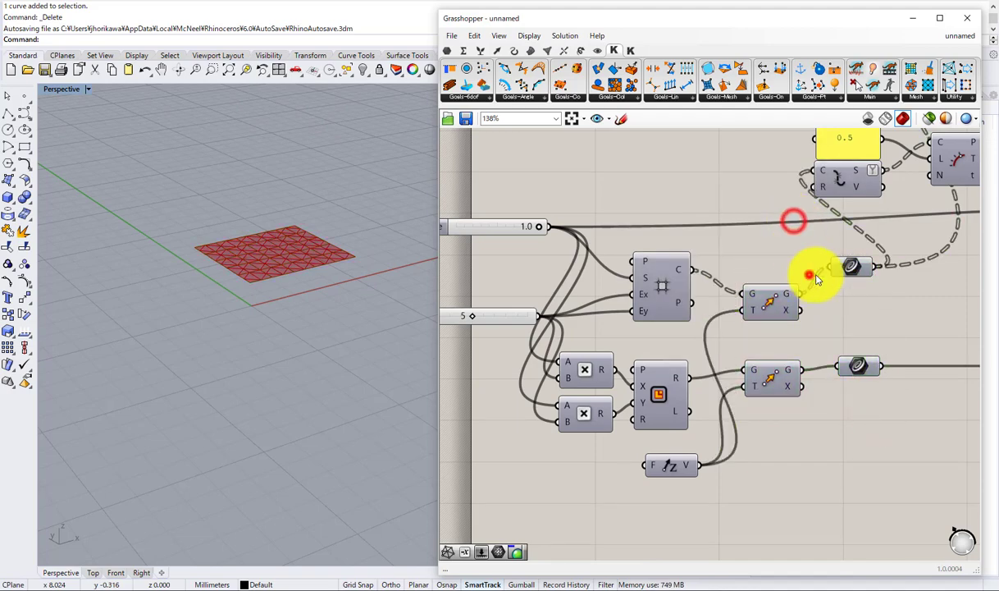
Step: Align the two curve parameters with the outputs of their Move components
left_click_drag(846, 273, 838, 311)
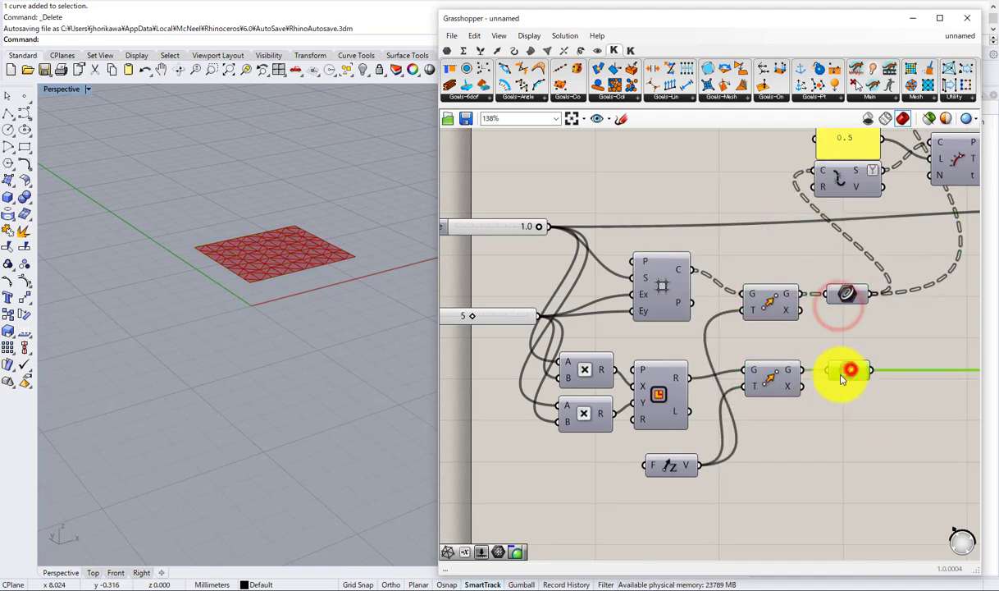
left_click(847, 371)
scroll(790, 316, "down", 2)
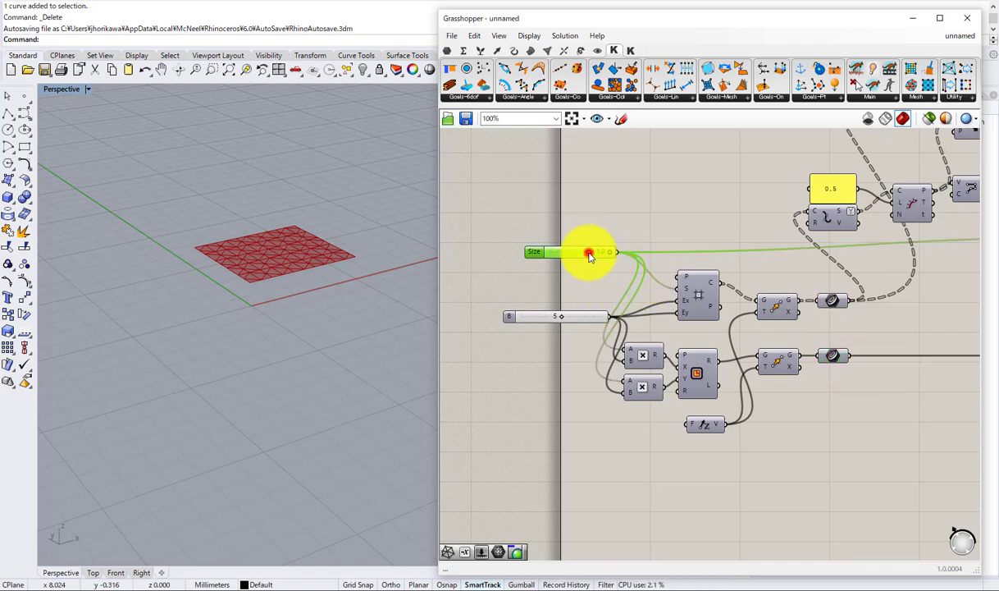
Step: Run the simulation on the raised mesh by switching the solver's Reset toggle to False
scroll(569, 244, "down", 8)
right_click_drag(870, 252, 558, 315)
right_click_drag(931, 303, 753, 320)
scroll(767, 315, "up", 10)
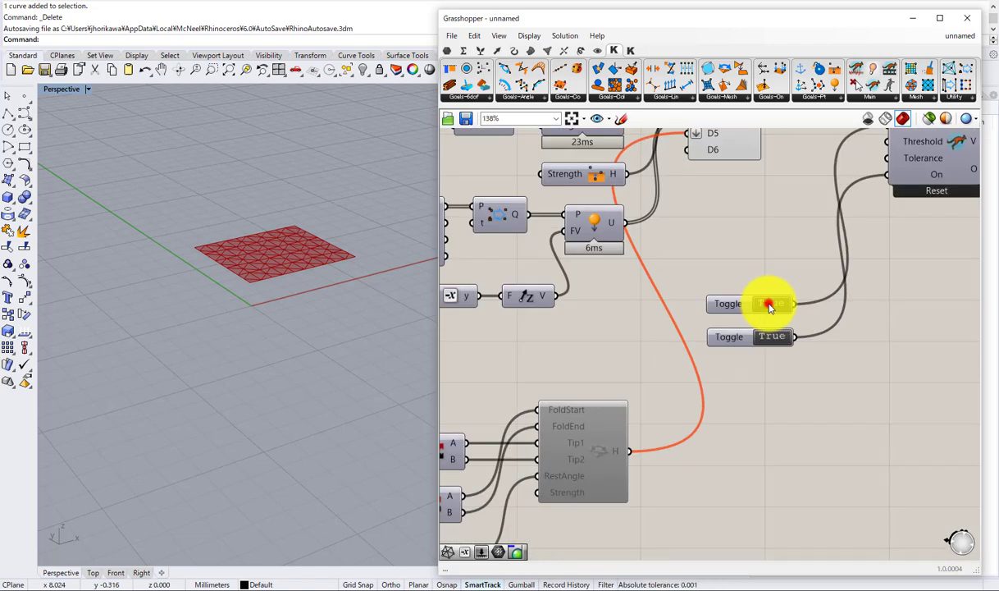
double_click(769, 304)
double_click(769, 304)
double_click(769, 305)
Step: Toggle the viewport preview of the mesh component that converts the split surface fragments
right_click_drag(313, 277, 268, 325)
scroll(631, 269, "down", 3)
scroll(630, 269, "down", 7)
right_click_drag(464, 286, 680, 265)
right_click_drag(469, 248, 420, 298)
scroll(608, 239, "up", 6)
scroll(542, 239, "up", 2)
scroll(560, 271, "down", 5)
scroll(838, 269, "up", 7)
left_click_drag(795, 254, 763, 194)
middle_click(776, 215)
left_click(779, 198)
right_click_drag(254, 390, 291, 339)
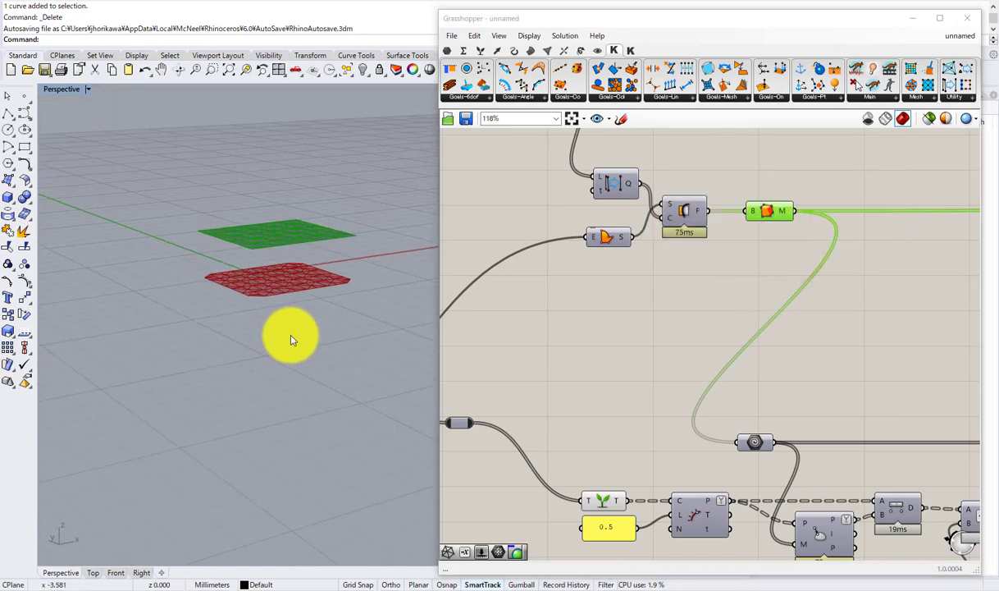
Step: Toggle the viewport preview of the Graft component that feeds the 0.5 curve-point evaluation
scroll(618, 340, "down", 4)
scroll(568, 366, "up", 4)
scroll(555, 366, "down", 2)
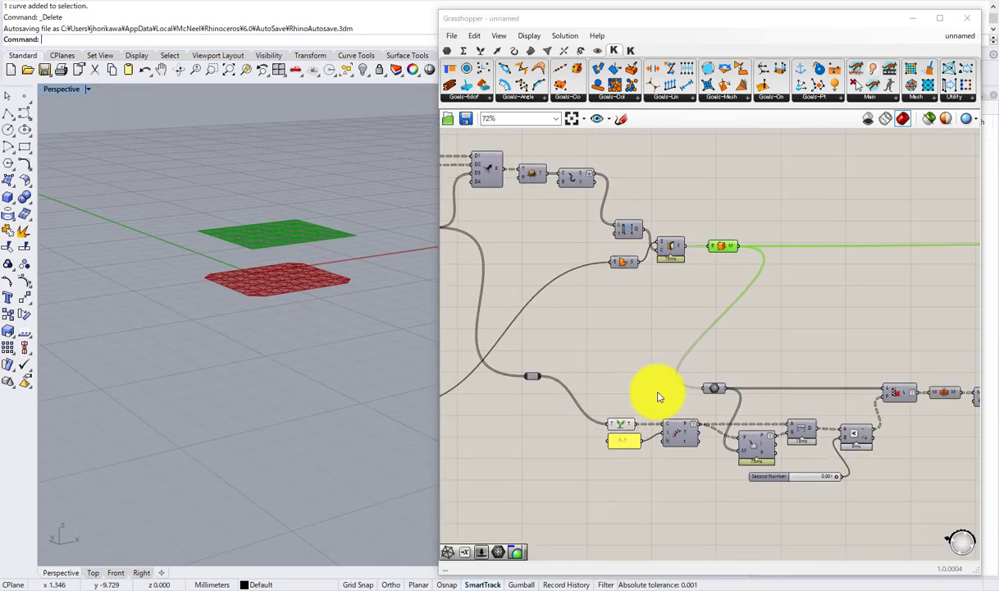
right_click_drag(658, 397, 569, 353)
scroll(563, 379, "up", 2)
left_click_drag(564, 349, 542, 381)
middle_click(555, 380)
left_click(582, 341)
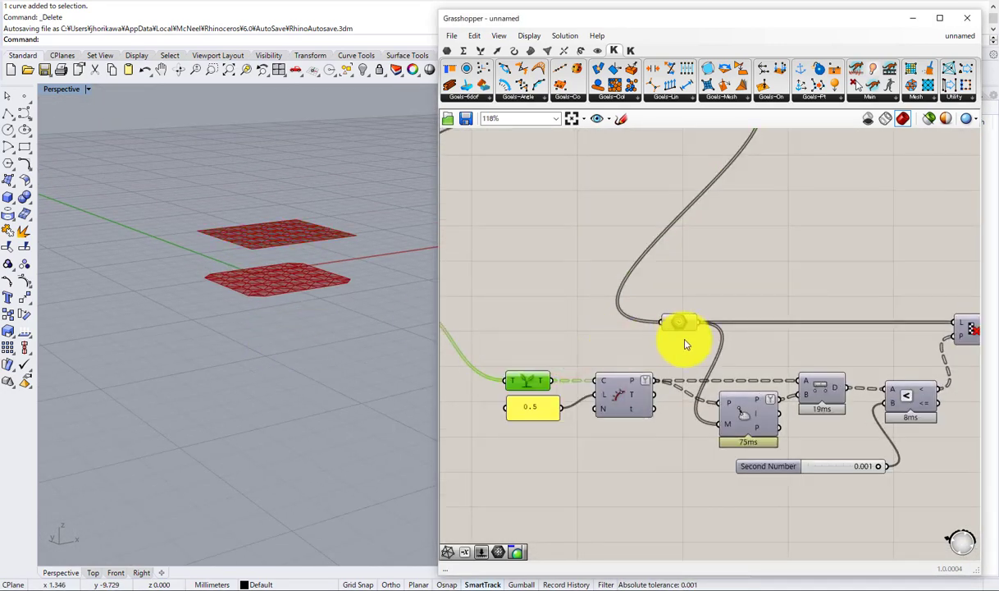
Step: Toggle the viewport preview of the Merge component ahead of the hinge branch's List Item
right_click_drag(685, 345, 598, 316)
scroll(598, 316, "down", 5)
right_click_drag(758, 322, 664, 333)
scroll(682, 326, "up", 4)
right_click_drag(898, 312, 522, 323)
left_click_drag(705, 370, 671, 309)
middle_click(671, 308)
left_click(692, 283)
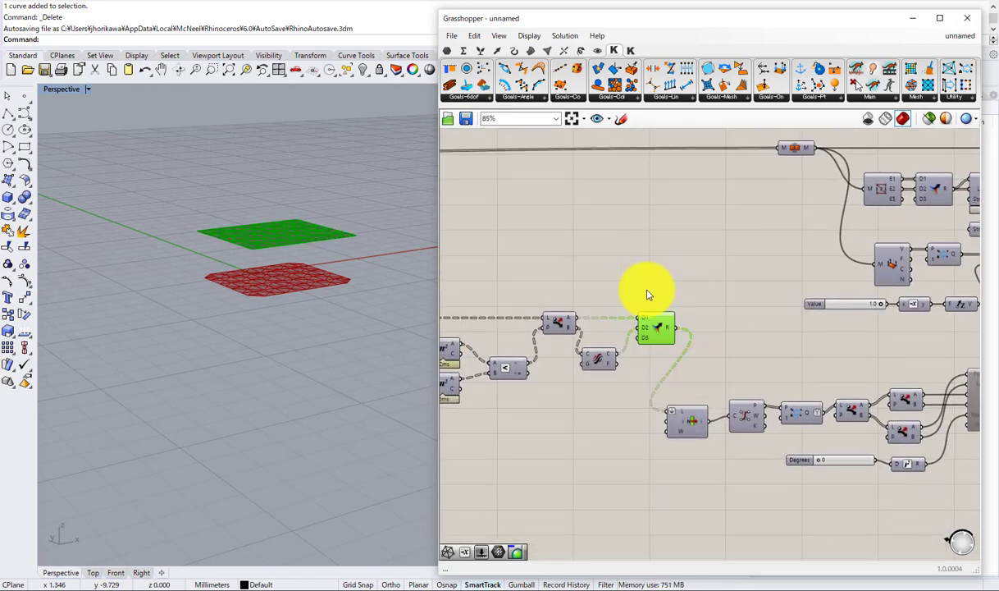
Step: Toggle the viewport preview of the joined mesh that supplies the Kangaroo goals
right_click_drag(416, 264, 355, 307)
right_click_drag(781, 320, 571, 298)
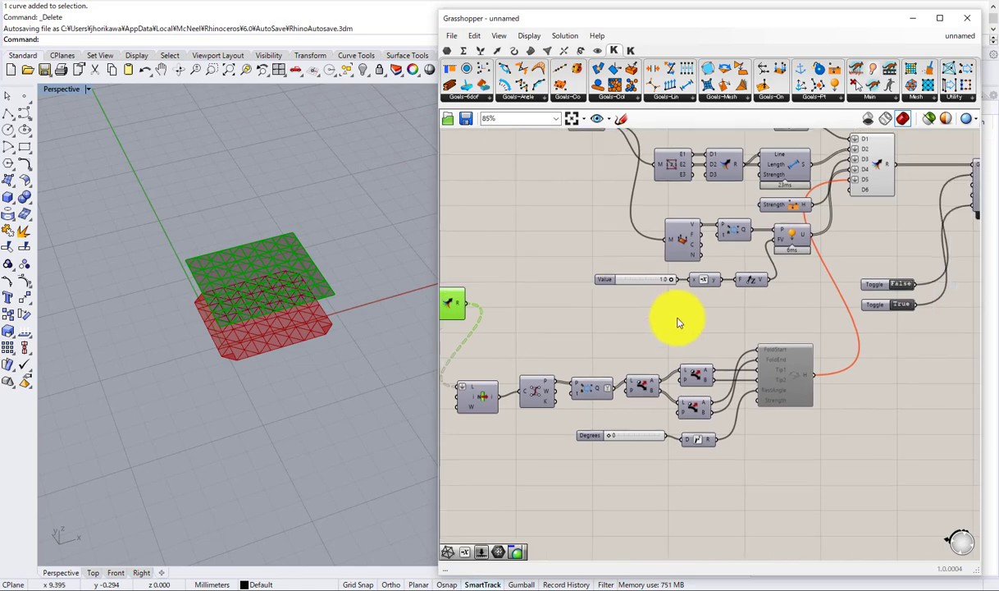
right_click_drag(668, 281, 657, 367)
left_click_drag(599, 264, 561, 195)
middle_click(577, 219)
left_click(590, 200)
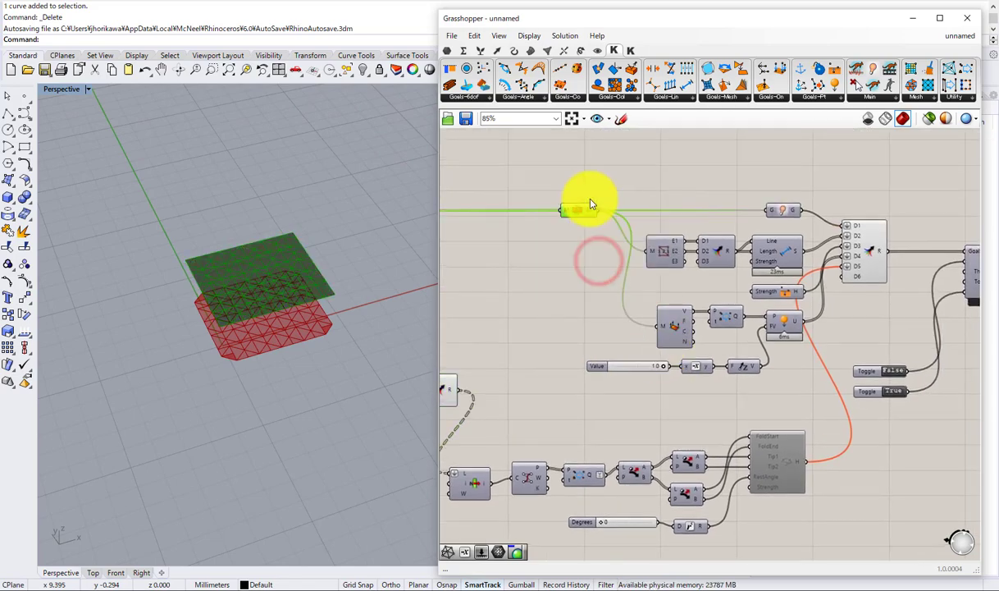
right_click_drag(346, 356, 410, 305)
scroll(632, 243, "down", 9)
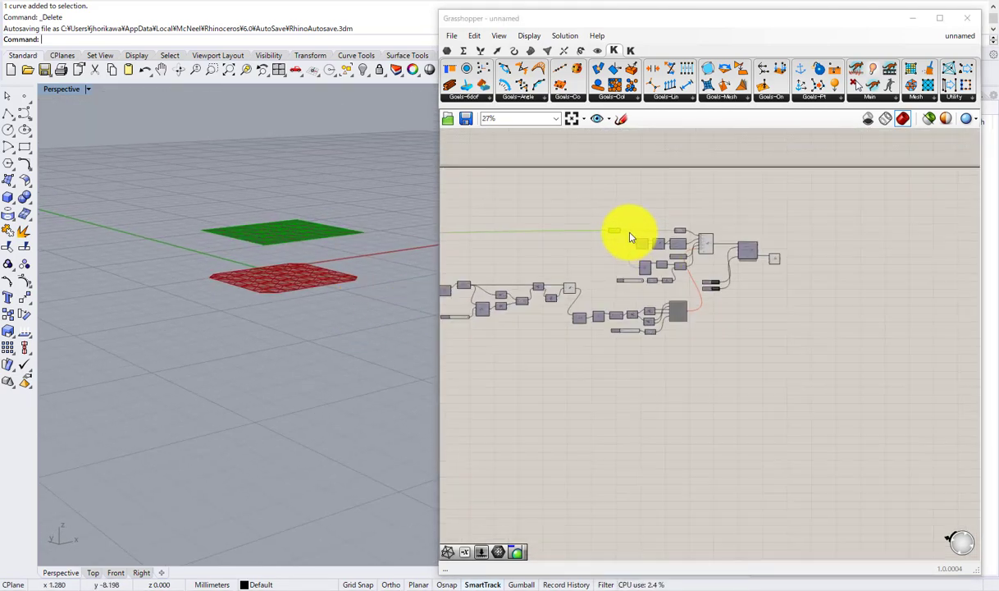
scroll(625, 234, "up", 6)
left_click_drag(624, 197, 538, 328)
middle_click(539, 327)
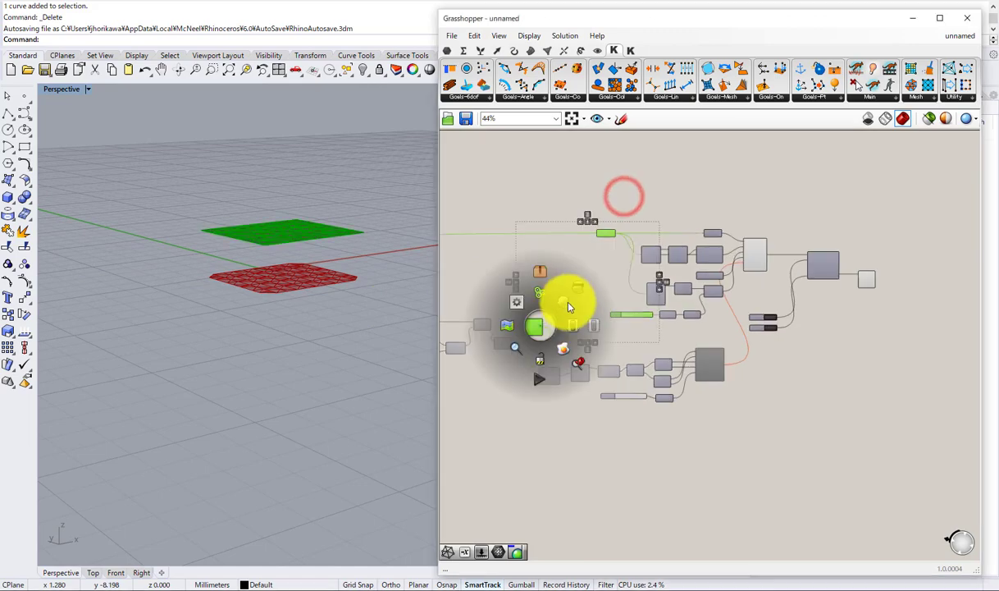
left_click(571, 306)
scroll(574, 286, "down", 3)
Step: Connect the grid cells and rectangle directly to their curve parameters, and delete both Move components and the Unit Z vector
right_click_drag(515, 302, 790, 222)
scroll(736, 240, "up", 6)
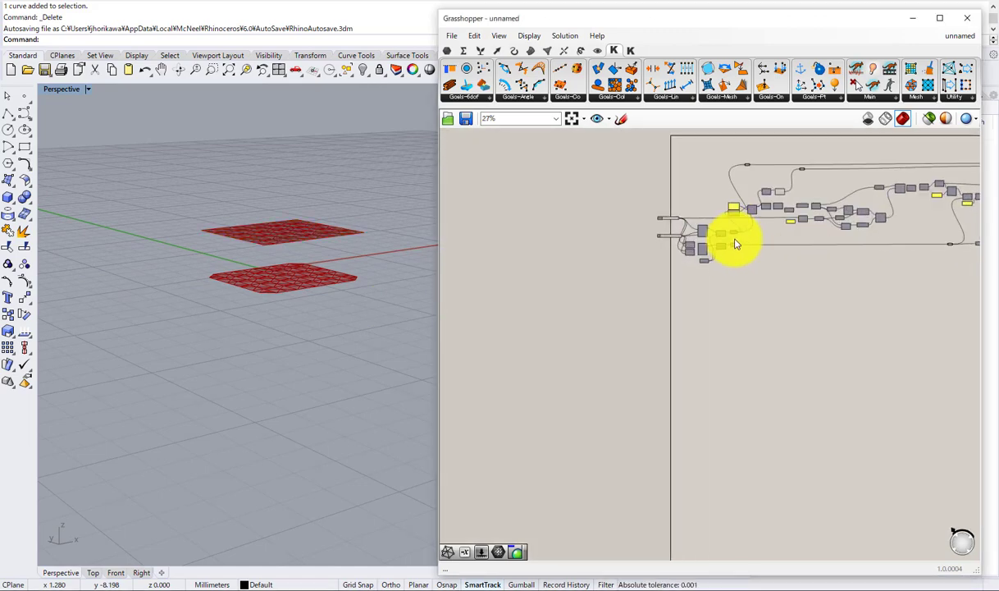
left_click_drag(619, 205, 673, 215)
left_click_drag(675, 265, 716, 274)
left_click_drag(690, 337, 656, 220)
left_click_drag(665, 217, 681, 325)
key("Delete")
left_click_drag(658, 386, 583, 344)
key("Delete")
scroll(602, 330, "down", 7)
right_click_drag(804, 291, 596, 328)
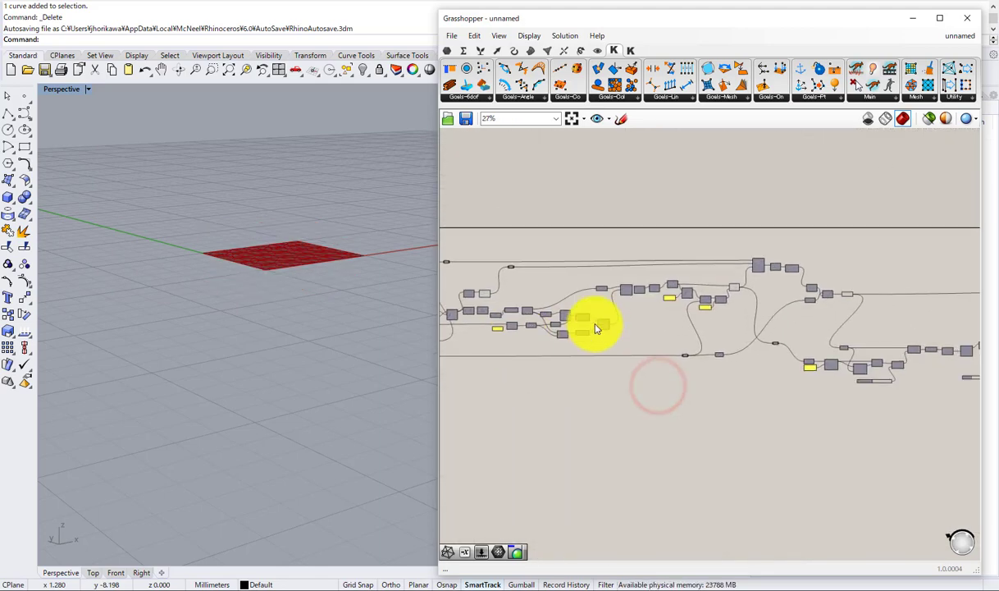
middle_click(540, 282)
left_click(573, 246)
Step: Restart the simulation with the Reset toggle set to True and back to False, with the solver's output List Item selected
right_click_drag(791, 231, 457, 270)
right_click_drag(773, 317, 611, 293)
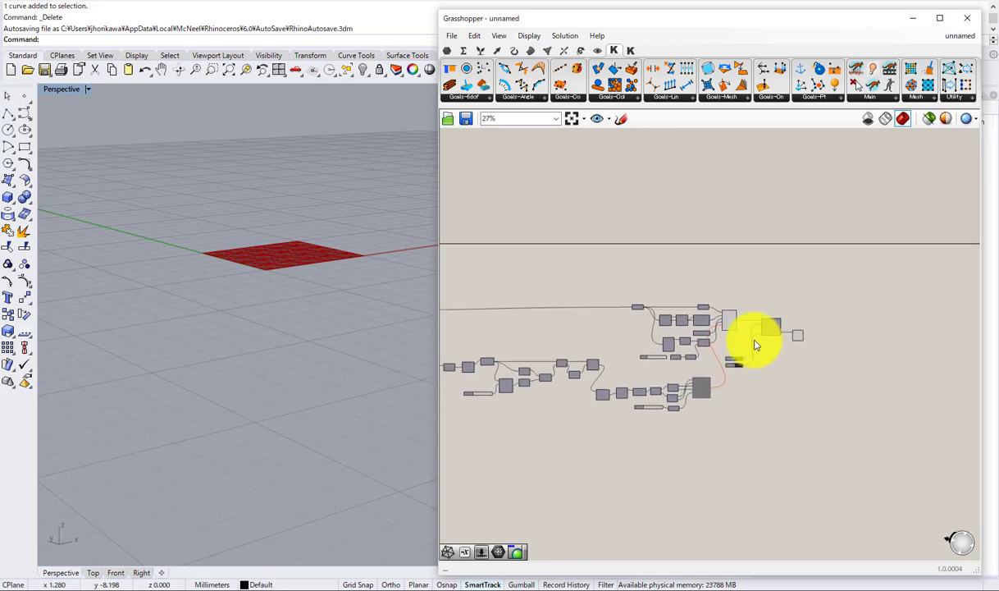
scroll(738, 334, "up", 6)
right_click_drag(524, 316, 918, 336)
scroll(672, 304, "down", 5)
right_click_drag(626, 307, 681, 315)
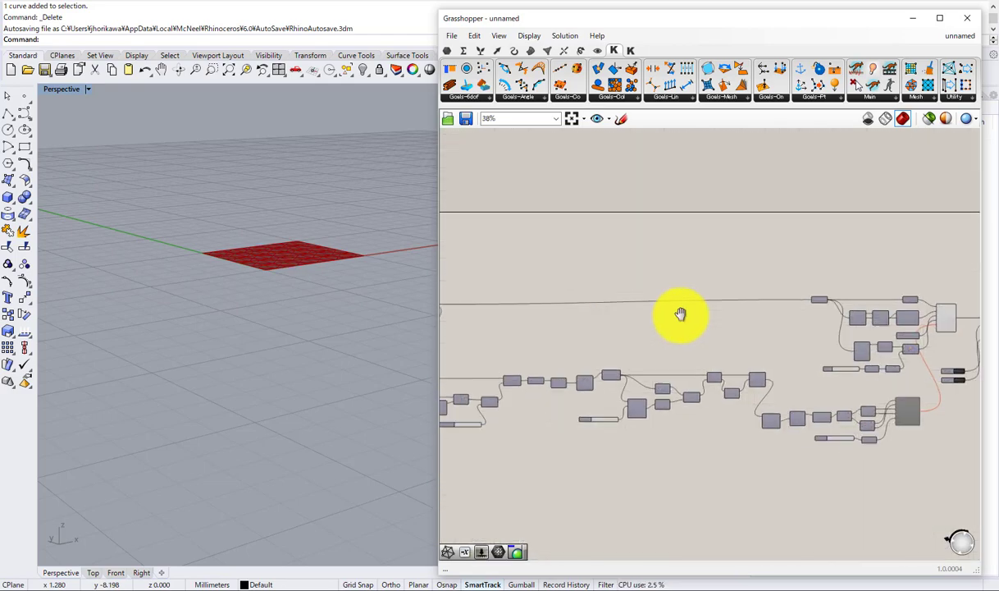
scroll(687, 335, "up", 5)
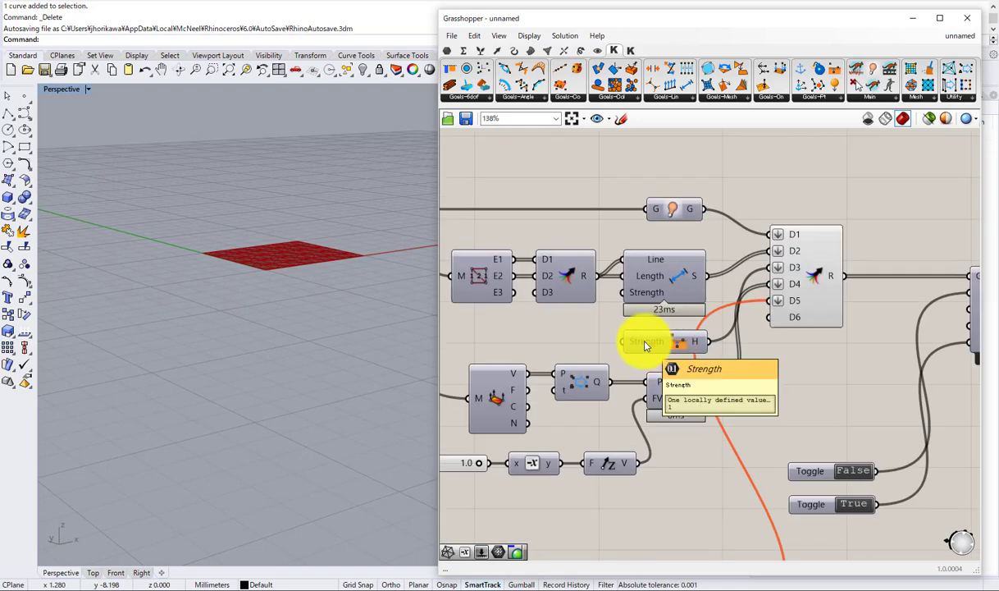
scroll(706, 316, "down", 2)
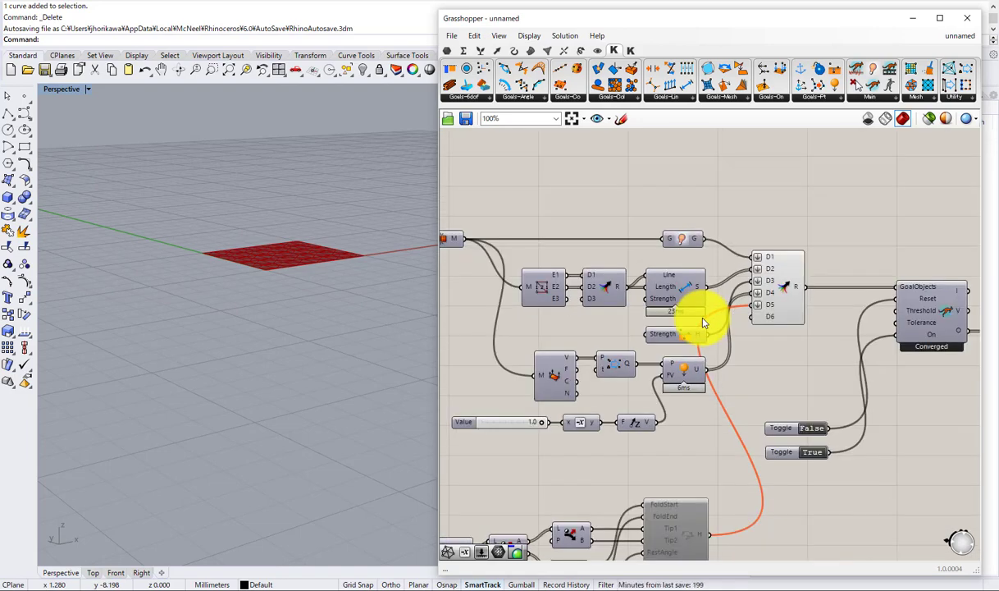
right_click_drag(785, 358, 764, 283)
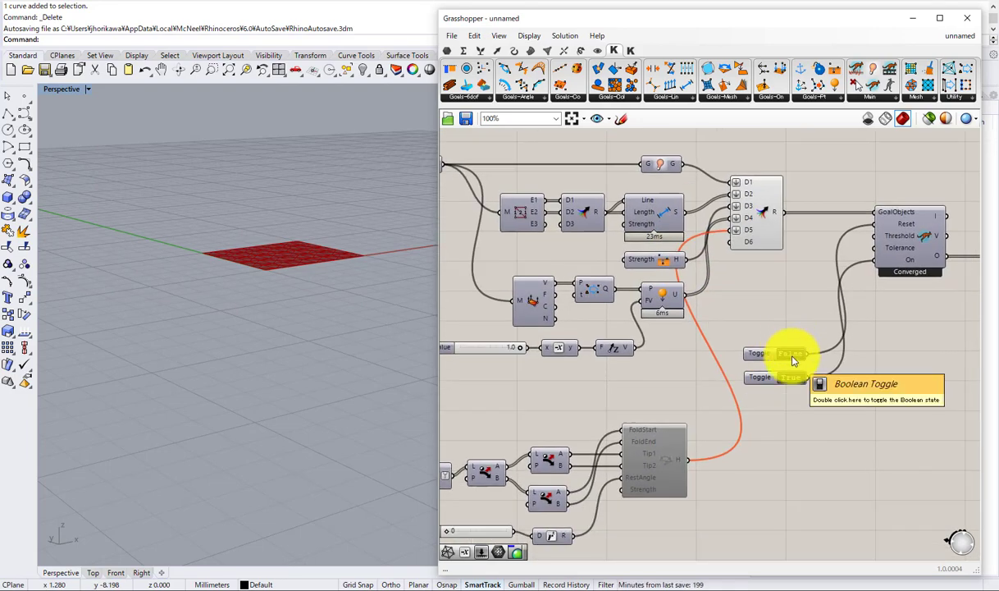
double_click(791, 355)
right_click_drag(956, 294, 745, 299)
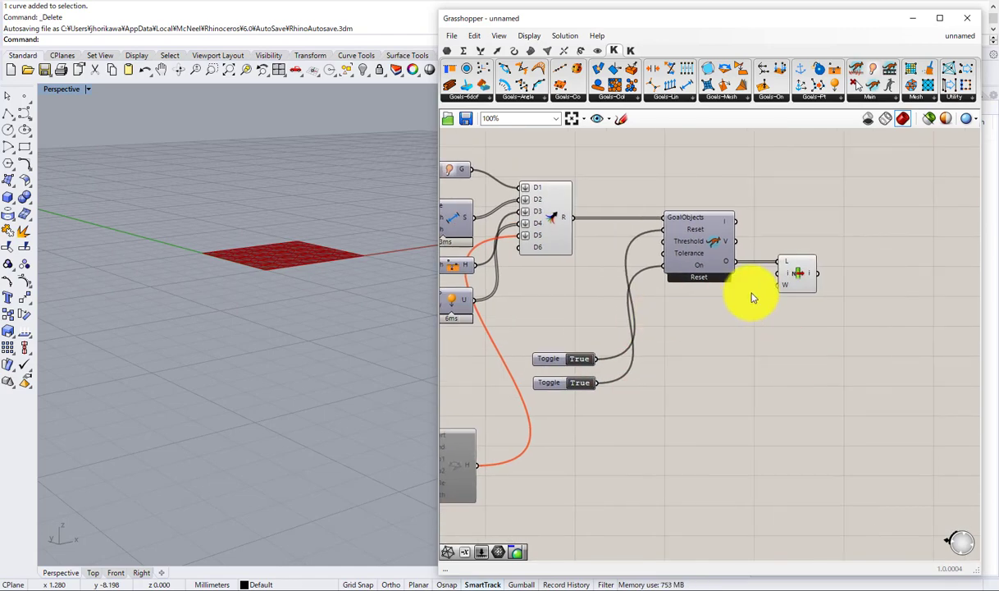
left_click(802, 273)
left_click(579, 361)
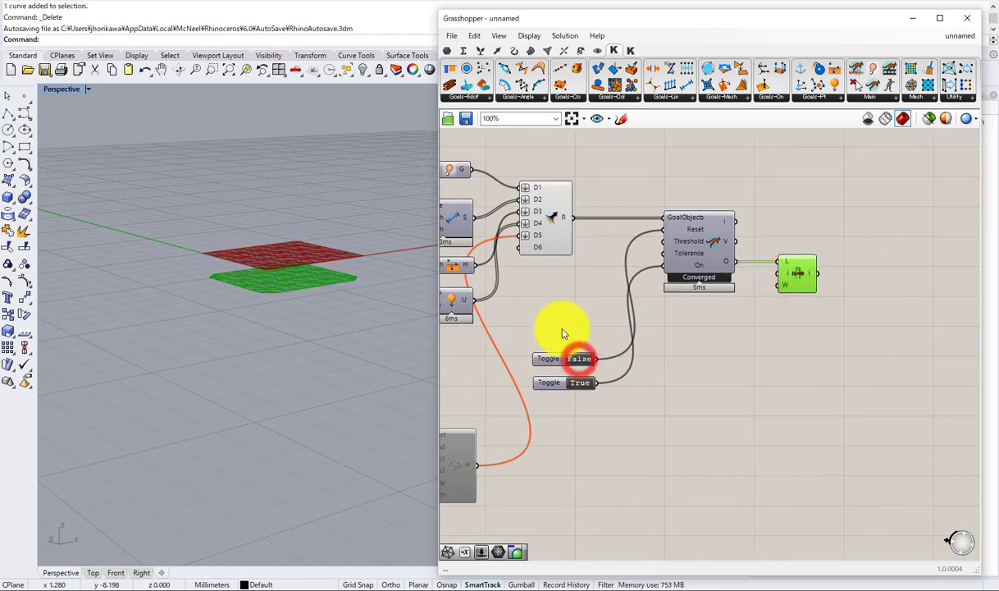
Step: Add a number slider with value 0.5 and connect it to the floor goal's Strength input
right_click_drag(444, 284, 638, 317)
scroll(607, 312, "up", 2)
double_click(543, 307)
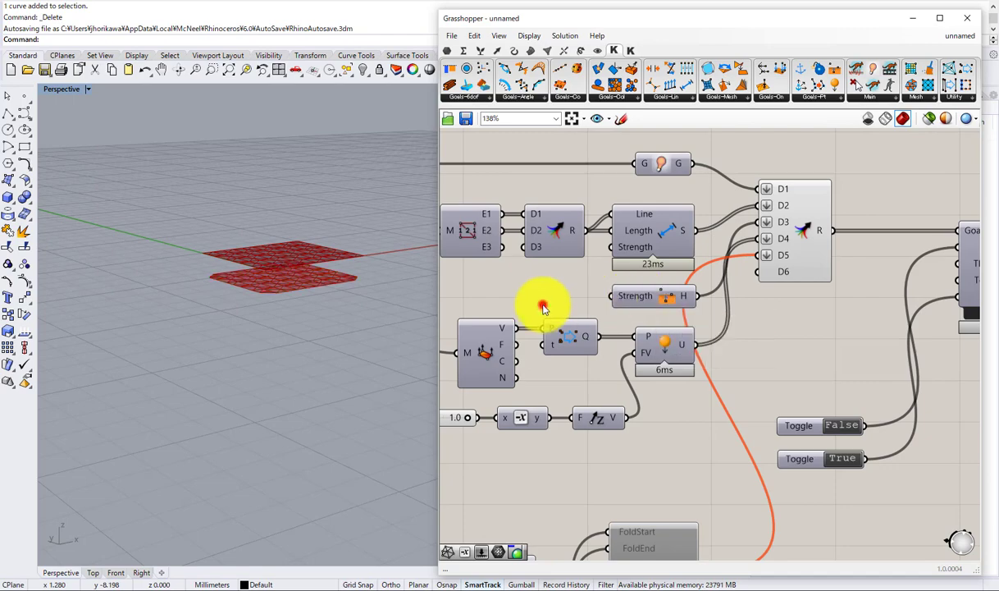
type("0.5")
key("Return")
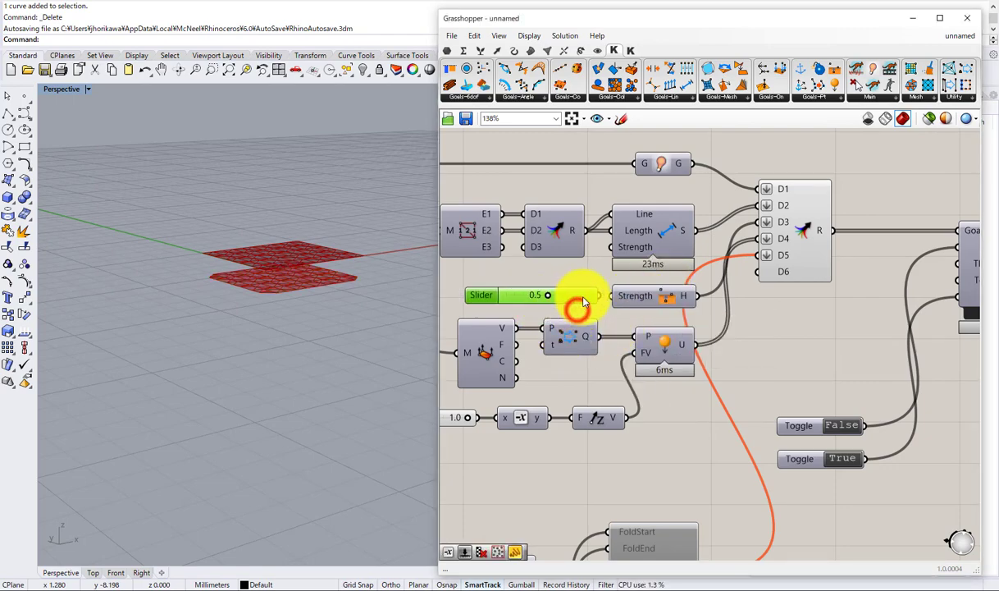
scroll(581, 298, "up", 3)
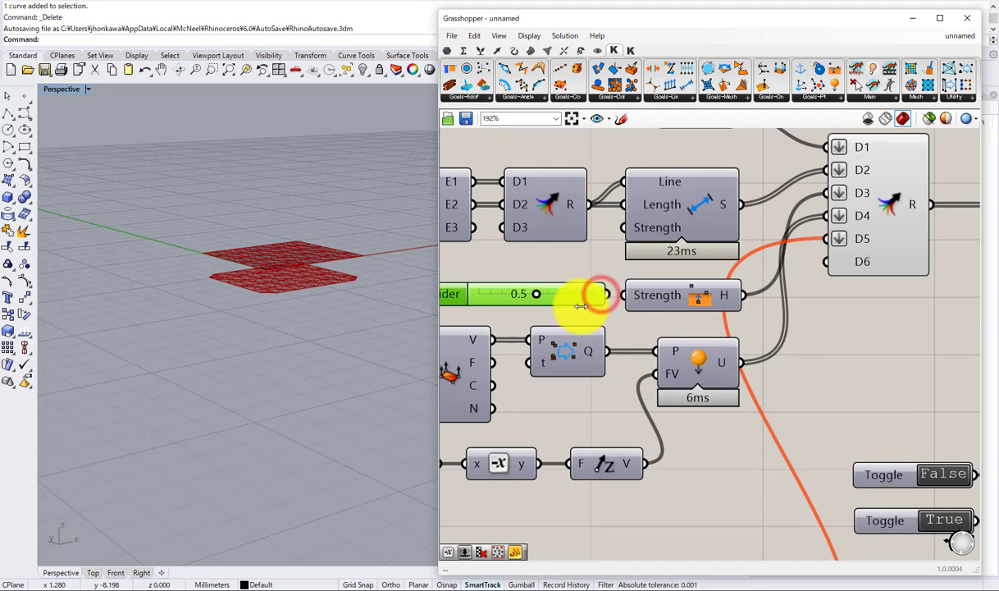
left_click_drag(628, 306, 626, 295)
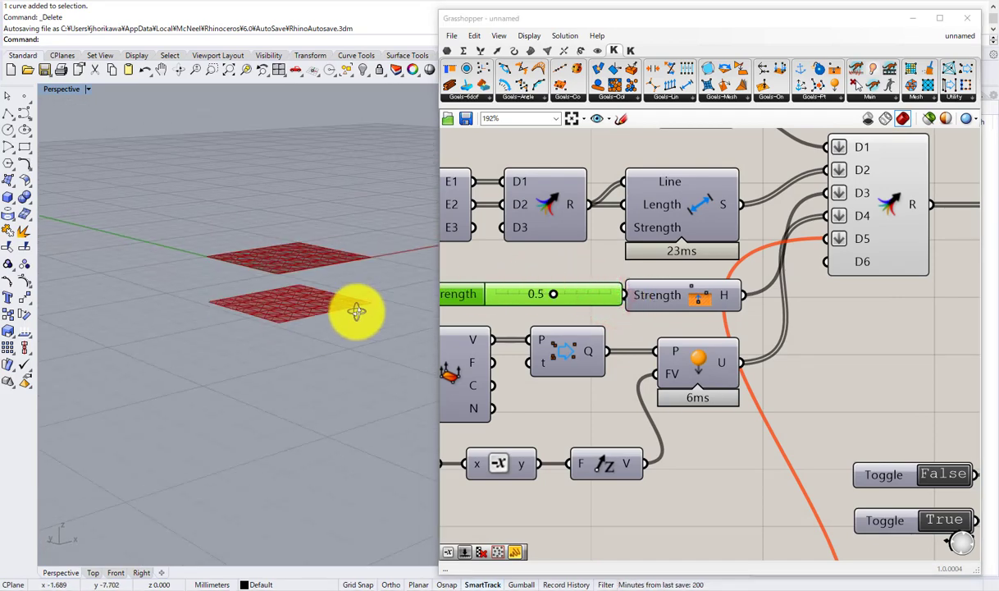
Step: Raise the floor strength slider to 1.0, extend its range to 10.0, set it to 10.0 and compare the meshes
left_click_drag(556, 294, 608, 288)
right_click_drag(510, 306, 644, 286)
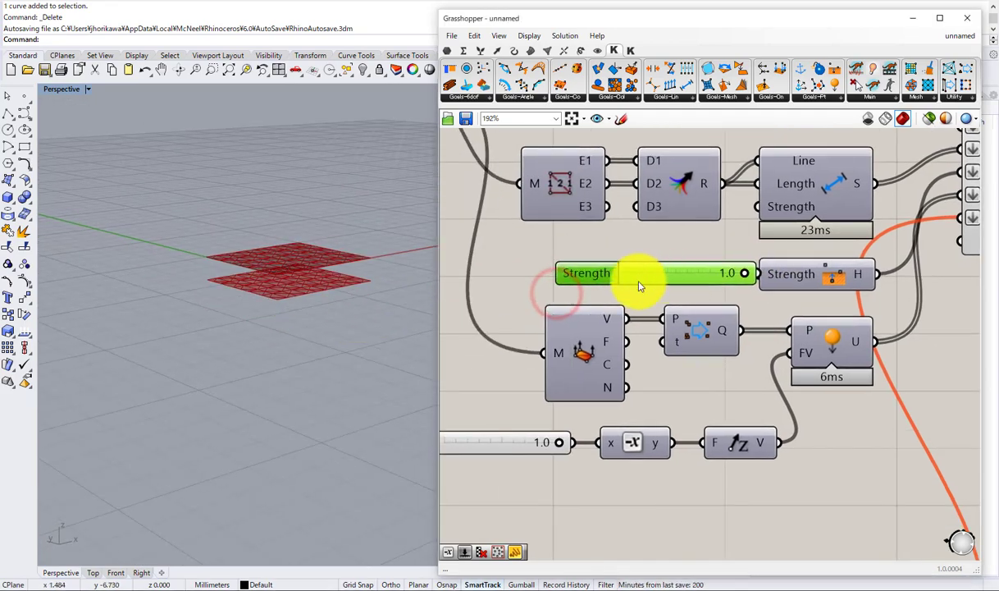
left_click_drag(593, 279, 578, 284)
double_click(579, 277)
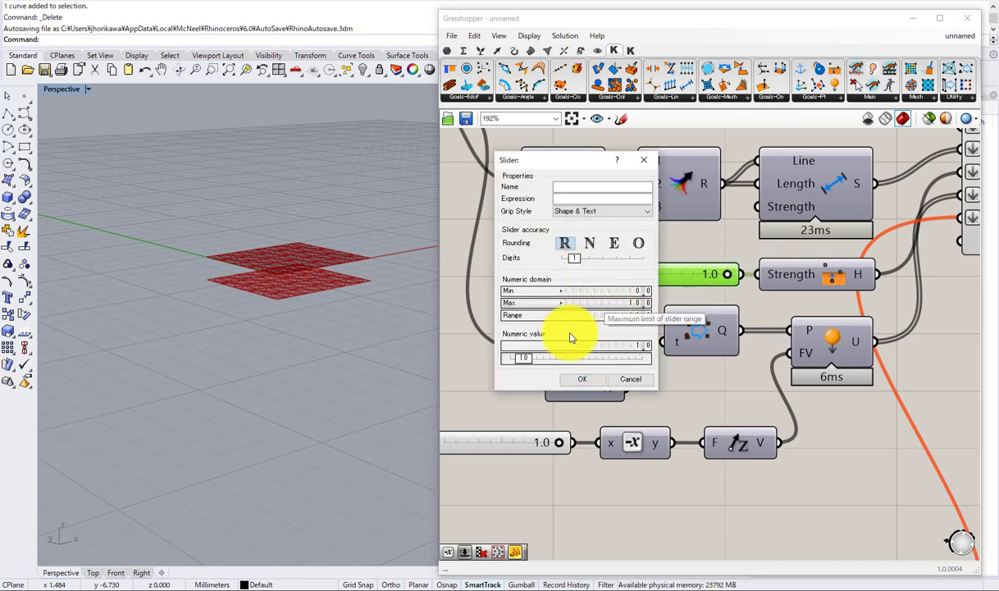
left_click_drag(530, 359, 536, 363)
left_click(579, 386)
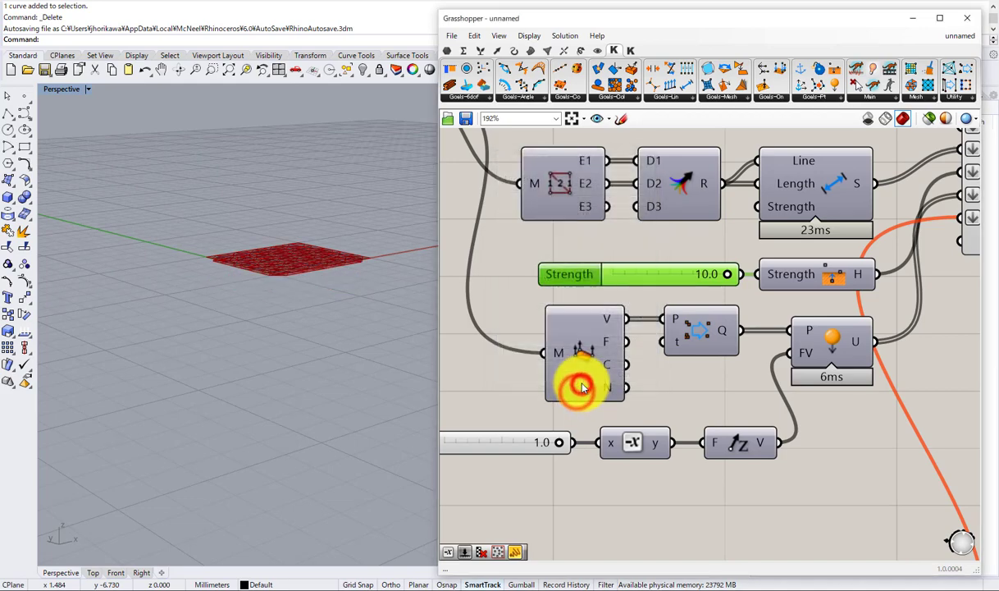
right_click_drag(377, 323, 346, 384)
scroll(339, 385, "up", 6)
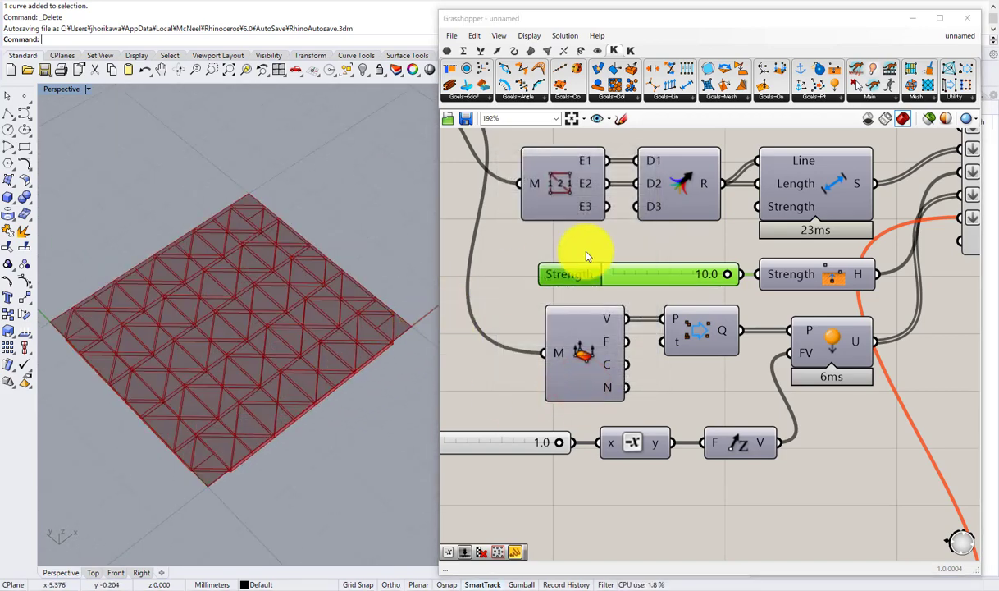
Step: Replace the floor strength slider with a new one set to 100, connected to the Strength input
key("Delete")
double_click(584, 282)
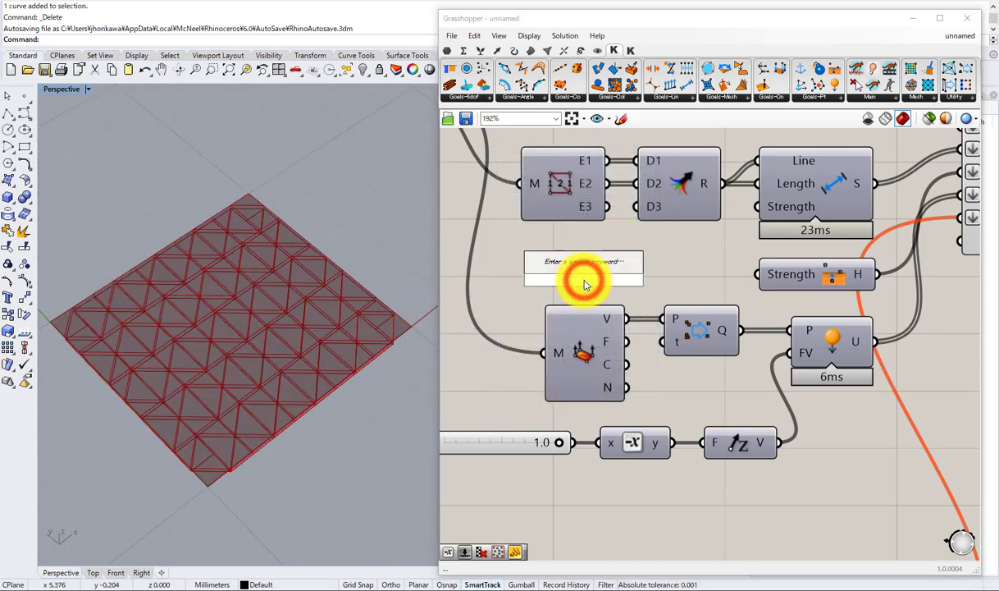
type("100")
key("Return")
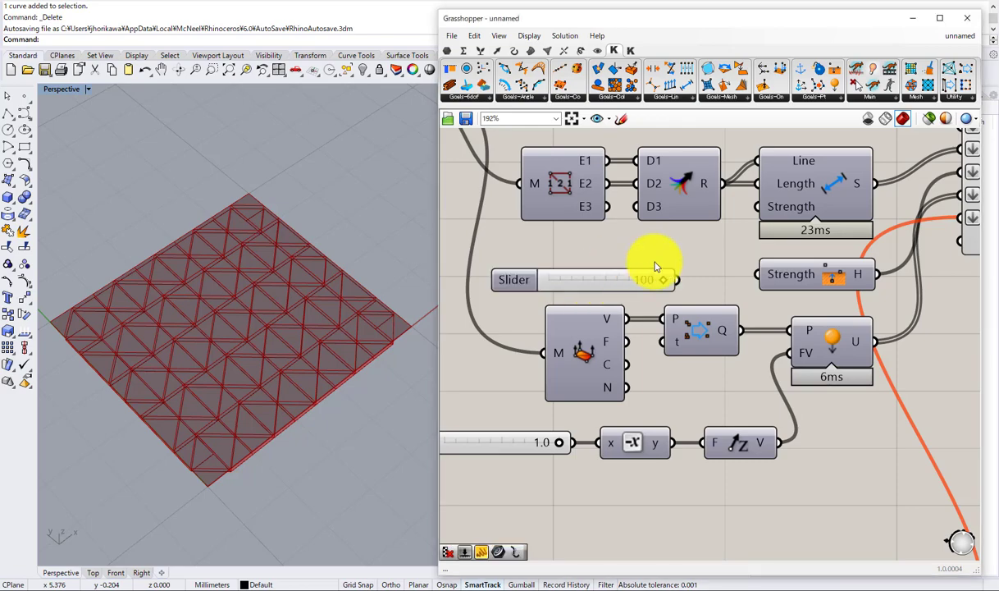
left_click_drag(742, 271, 753, 274)
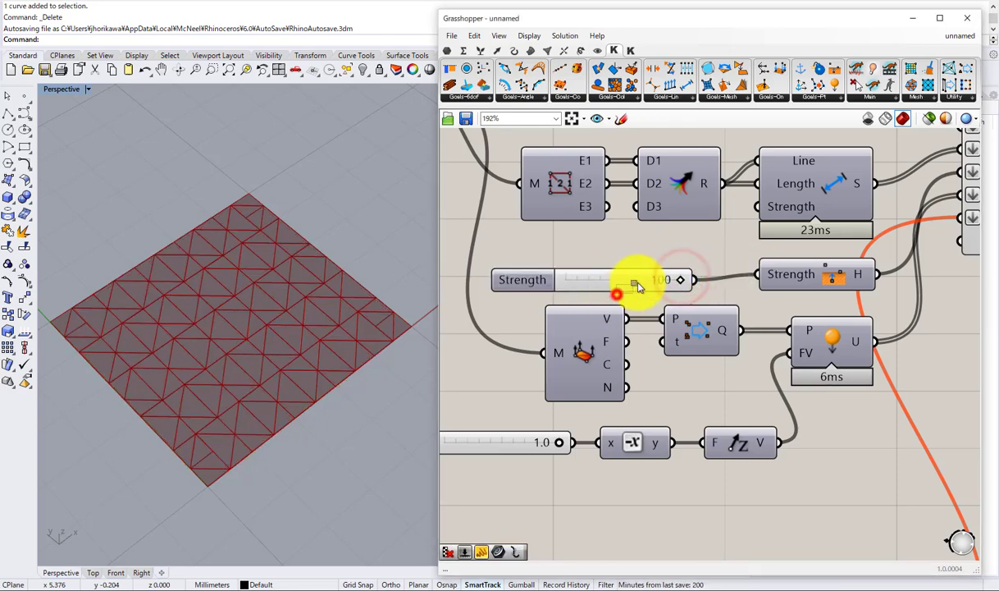
left_click_drag(636, 281, 663, 269)
Step: Restart the simulation with the Reset toggle and check how the mesh rests on the floor
scroll(667, 257, "down", 9)
scroll(755, 302, "up", 7)
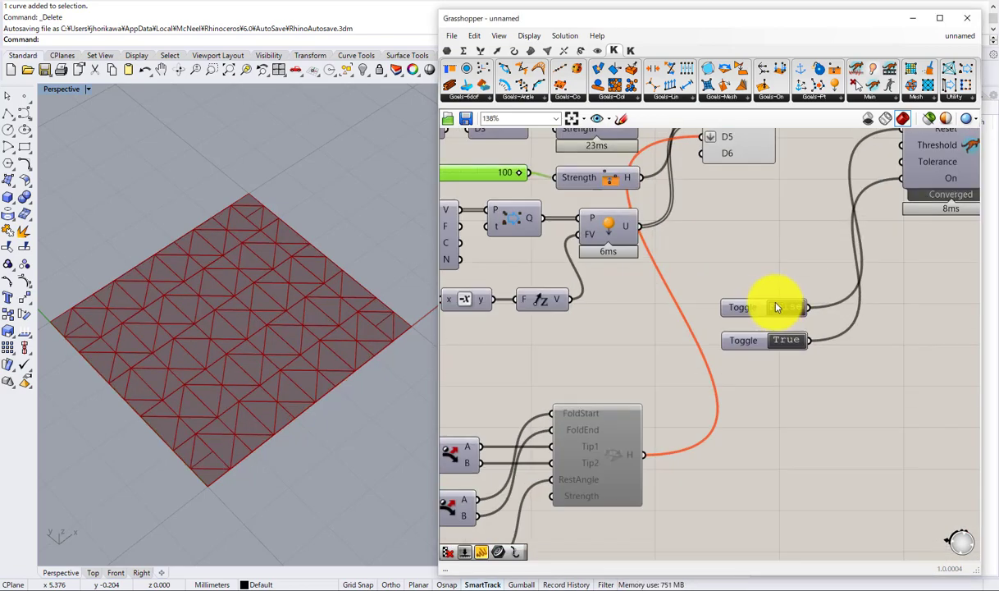
left_click(781, 309)
left_click(782, 309)
right_click_drag(654, 256, 655, 243)
right_click_drag(268, 417, 248, 399)
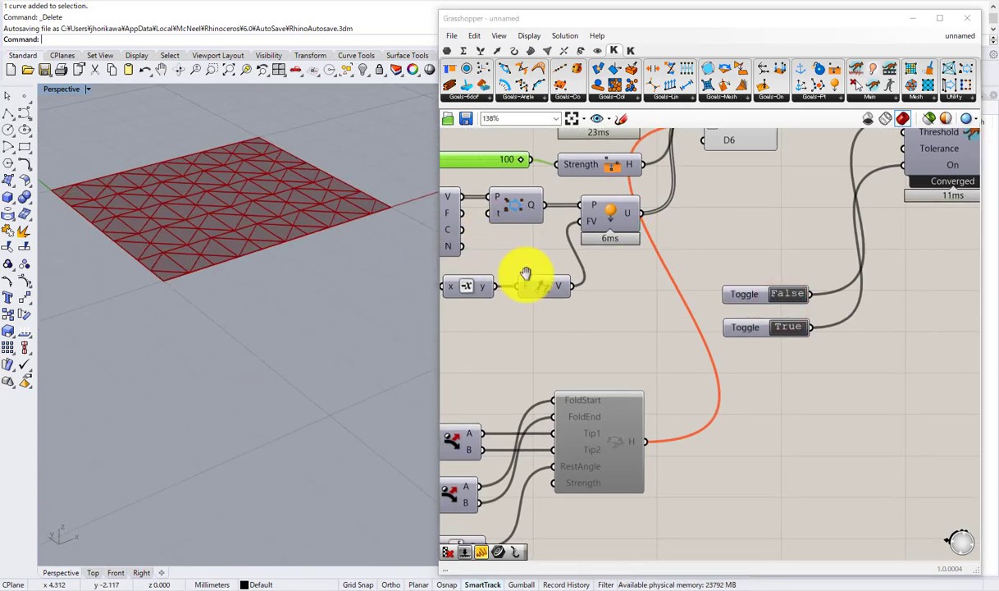
right_click_drag(526, 274, 528, 327)
scroll(635, 291, "down", 3)
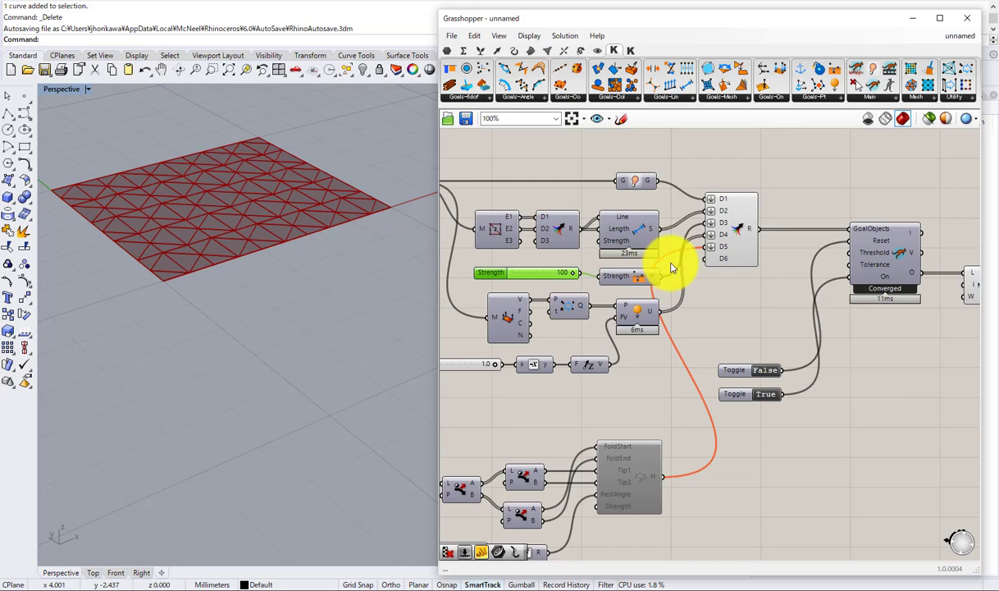
Step: Select the Merge component that collects the Kangaroo goals for the solver
right_click_drag(719, 261, 693, 311)
left_click_drag(716, 281, 744, 285)
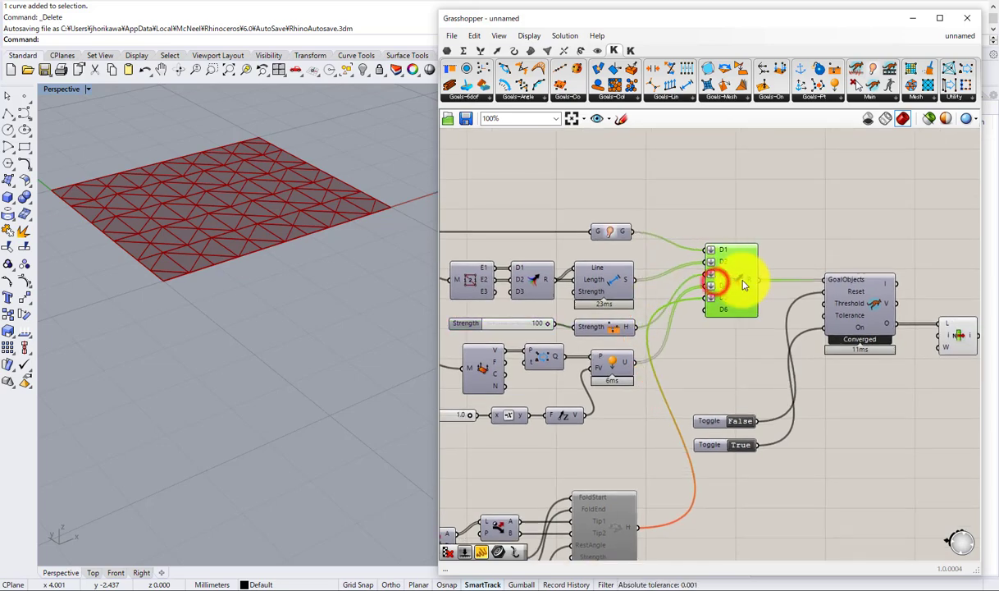
right_click_drag(743, 282, 651, 259)
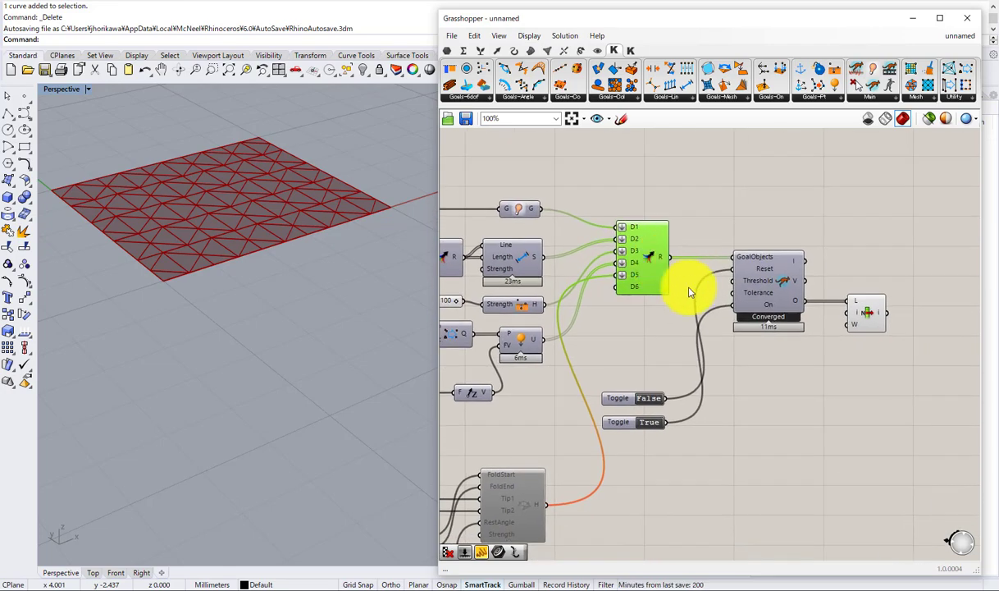
scroll(625, 340, "down", 3)
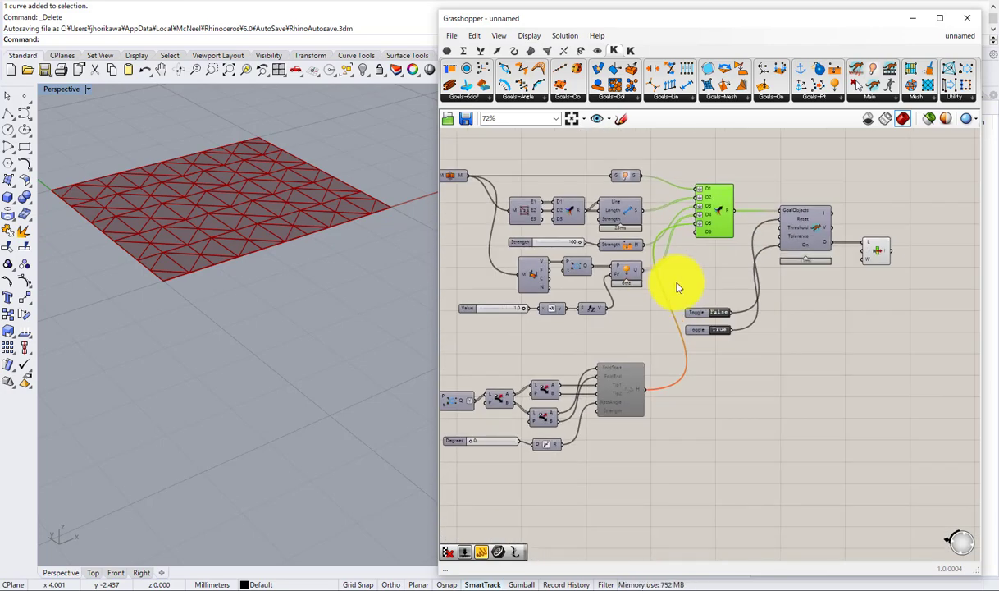
Step: Enable the Hinge goal component again so it feeds the merged goals
left_click(614, 401)
middle_click(614, 401)
left_click(644, 399)
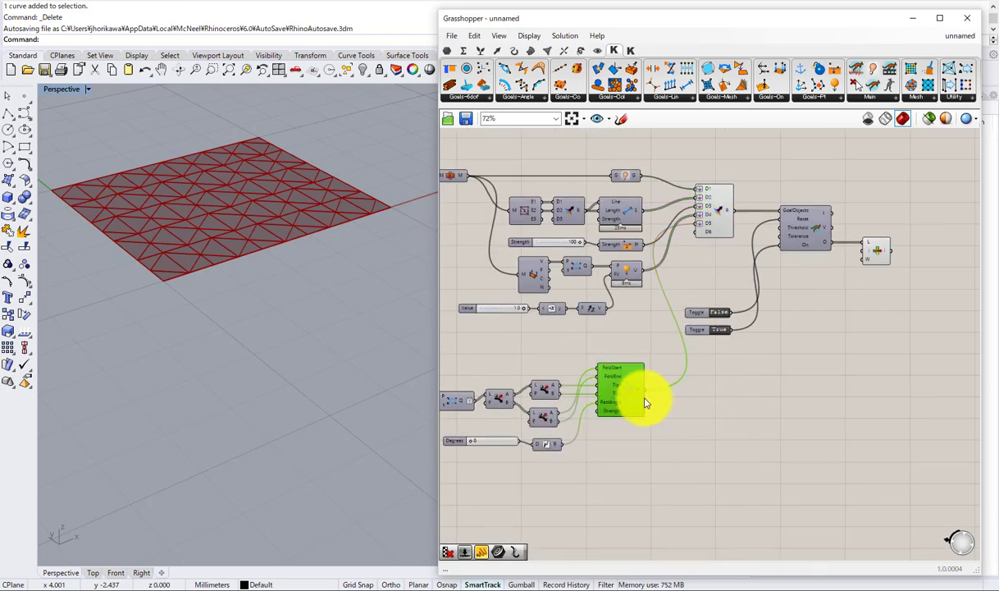
left_click(646, 348)
Step: Restart the simulation with the Reset toggle
scroll(754, 279, "up", 3)
right_click_drag(718, 268, 698, 305)
left_click(680, 241)
middle_click(681, 262)
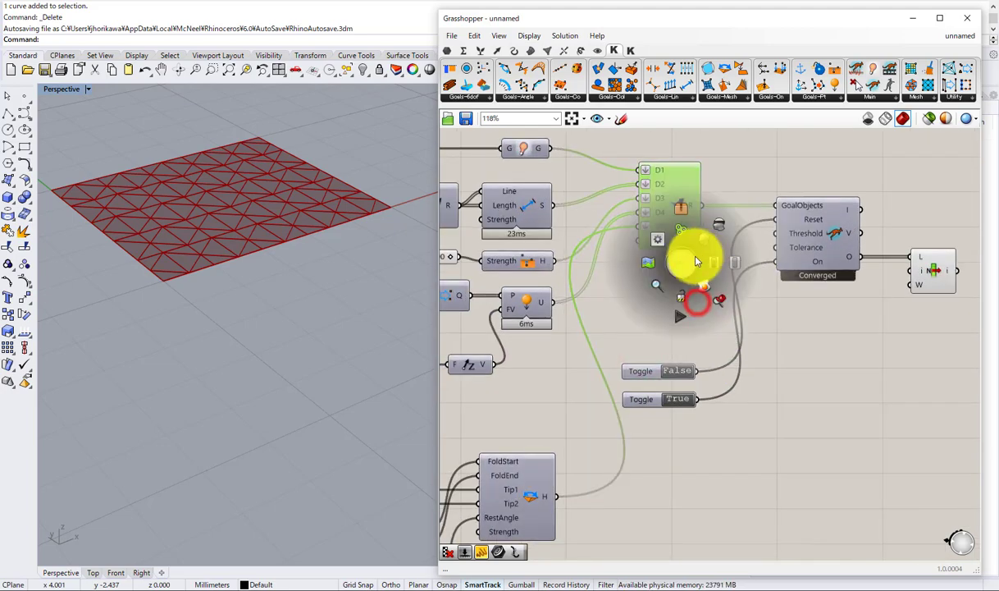
left_click(701, 307)
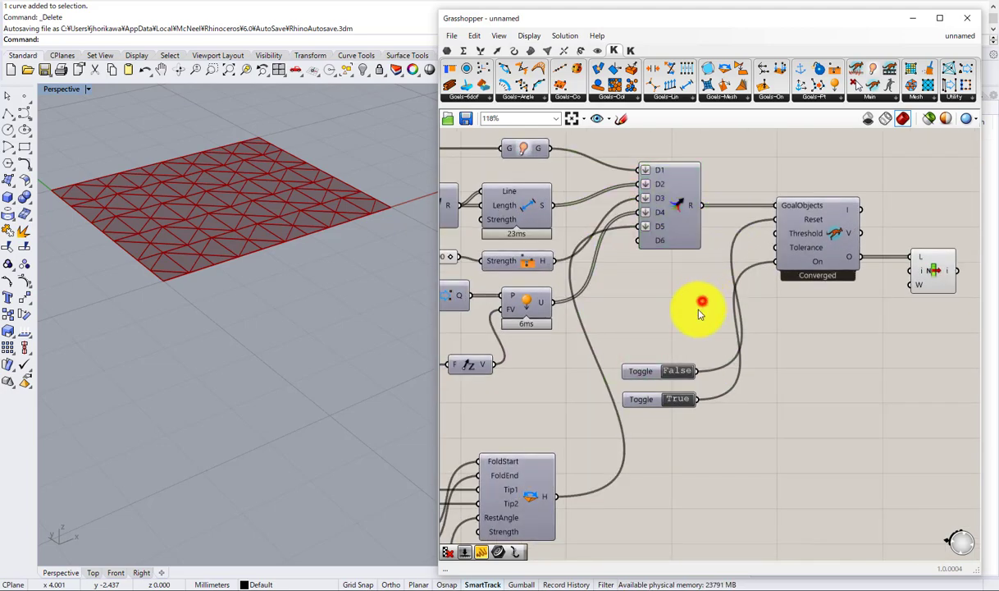
double_click(675, 372)
double_click(676, 374)
Step: Turn off the preview of the upstream components that generate the mesh and fold lines
scroll(686, 306, "down", 5)
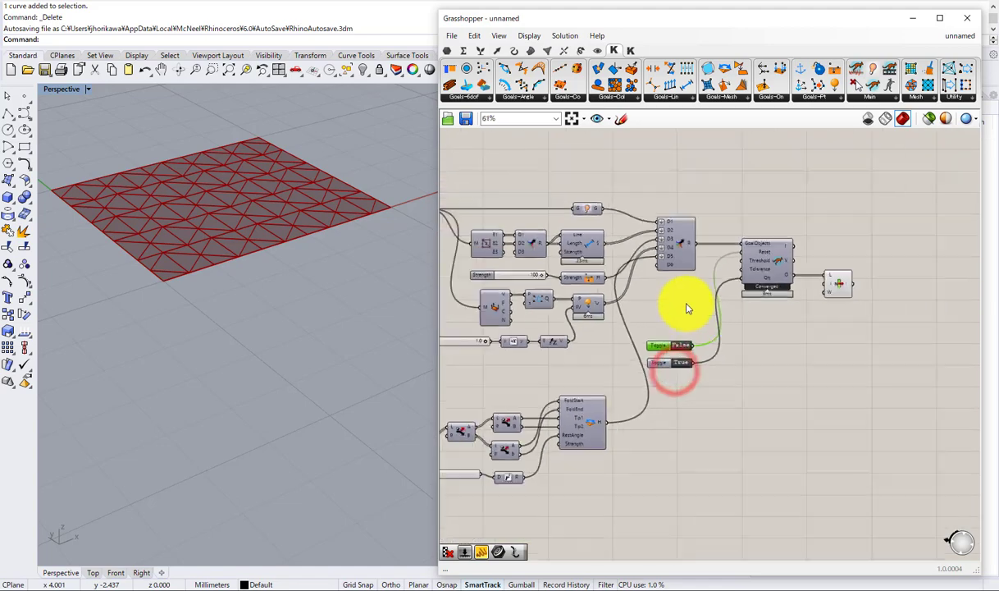
right_click_drag(566, 402, 653, 365)
scroll(656, 366, "up", 3)
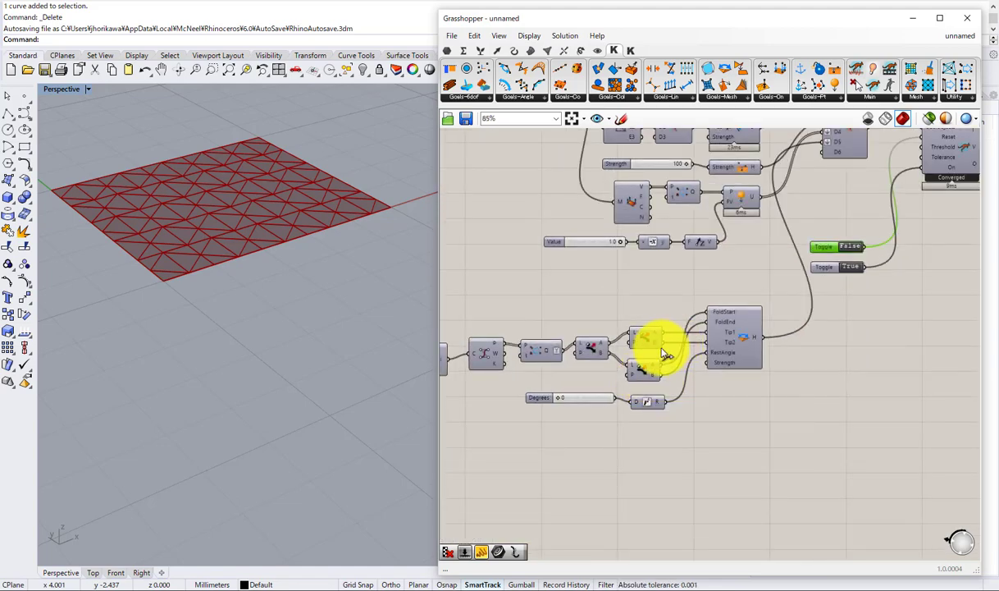
right_click_drag(621, 273, 638, 272)
scroll(589, 399, "up", 3)
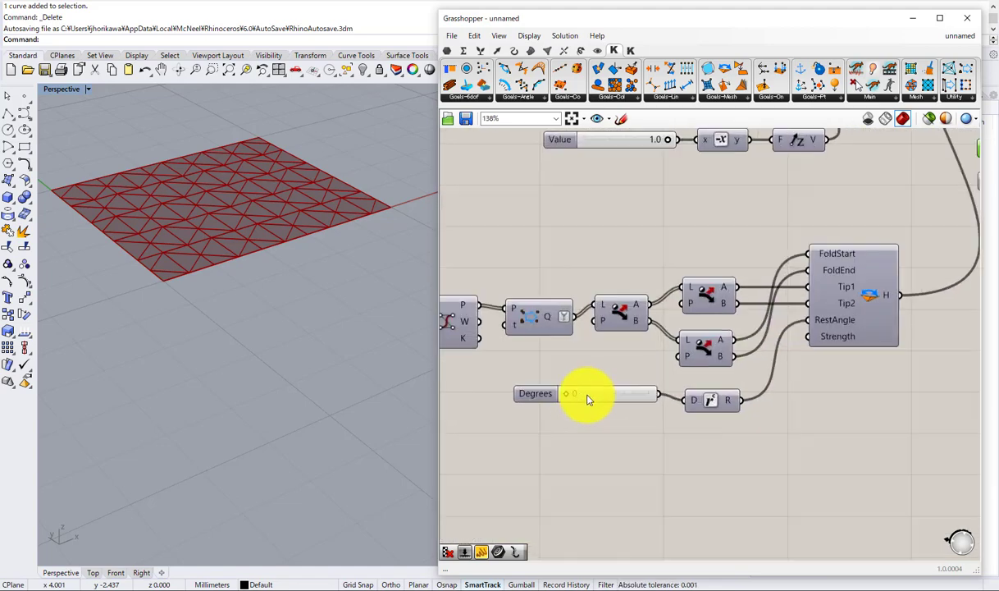
right_click_drag(288, 259, 313, 301)
scroll(633, 240, "down", 8)
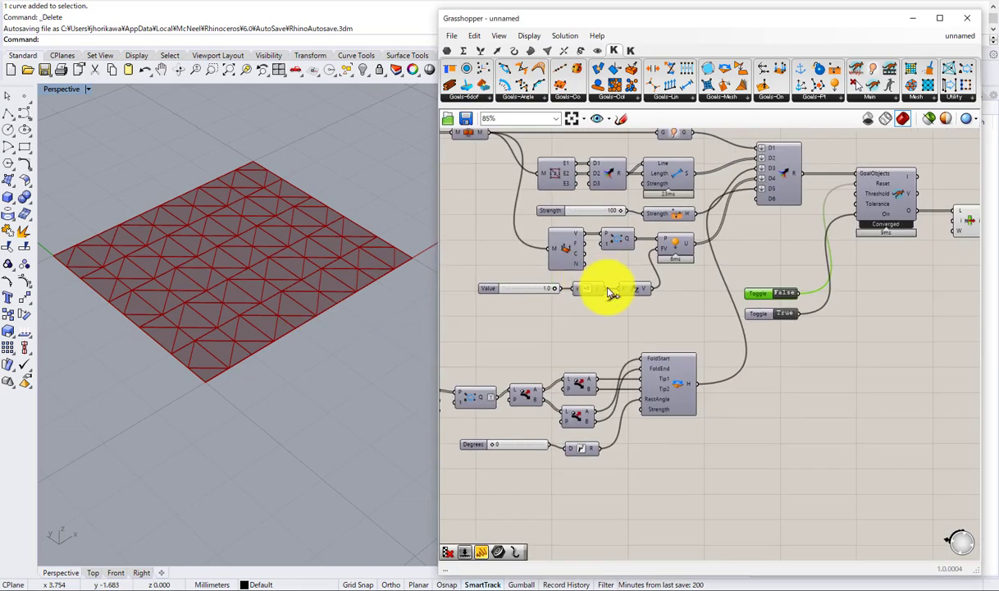
right_click_drag(514, 326, 812, 295)
scroll(812, 295, "down", 2)
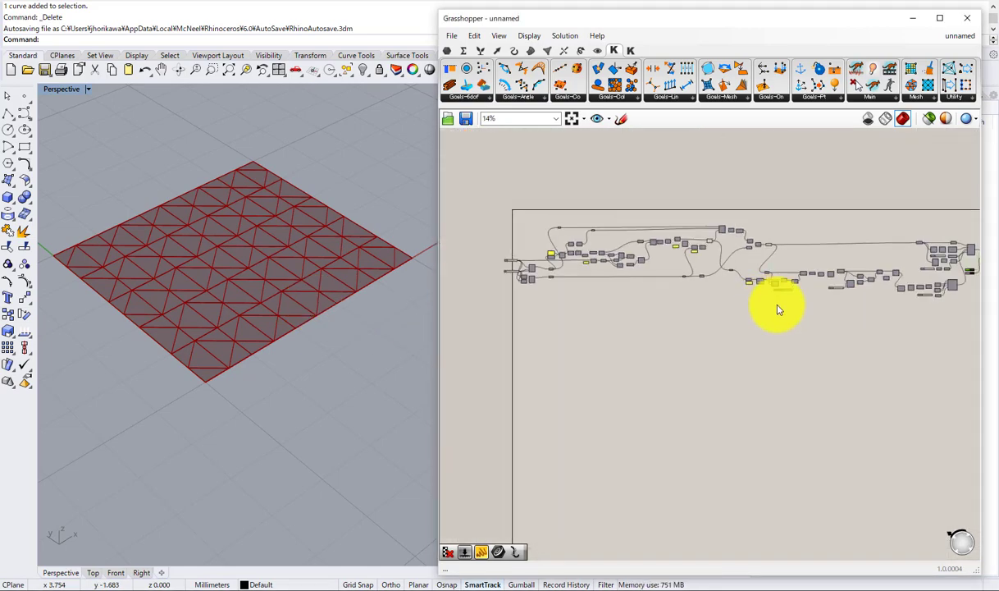
left_click_drag(800, 332, 563, 218)
middle_click(576, 228)
left_click(614, 190)
Step: Try several fold angles on the Degrees slider to check whether the mesh folds
right_click_drag(901, 221, 586, 253)
scroll(609, 318, "up", 9)
scroll(596, 371, "up", 3)
left_click(602, 370)
scroll(579, 320, "up", 2)
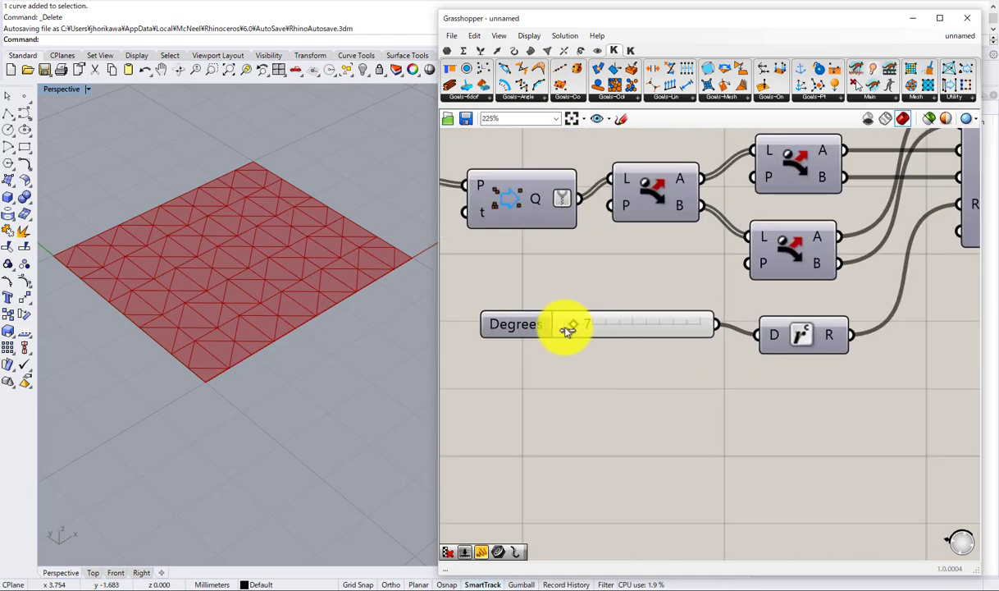
scroll(566, 328, "down", 7)
scroll(614, 336, "up", 4)
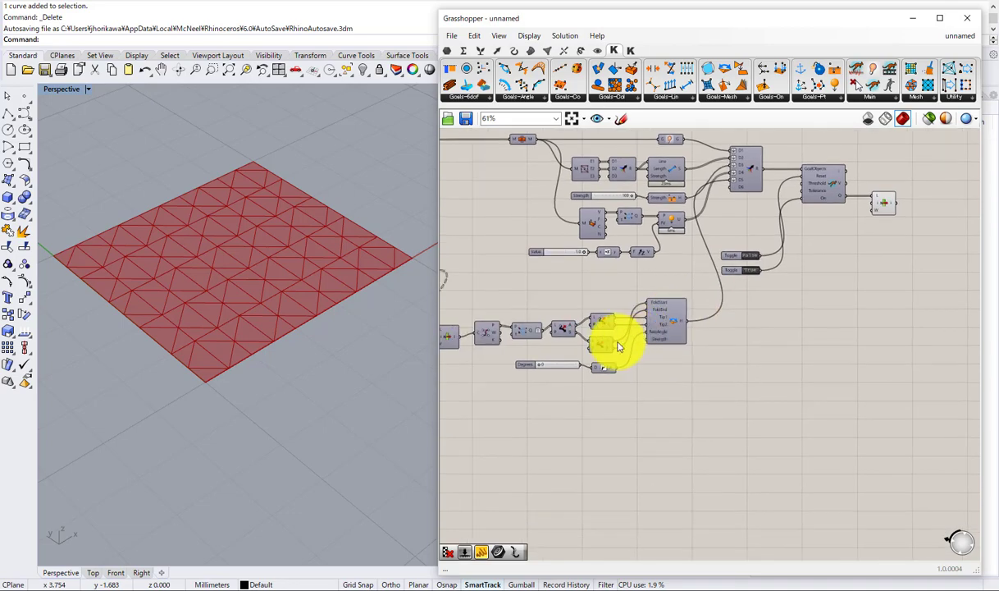
right_click_drag(515, 314, 602, 277)
scroll(607, 328, "up", 1)
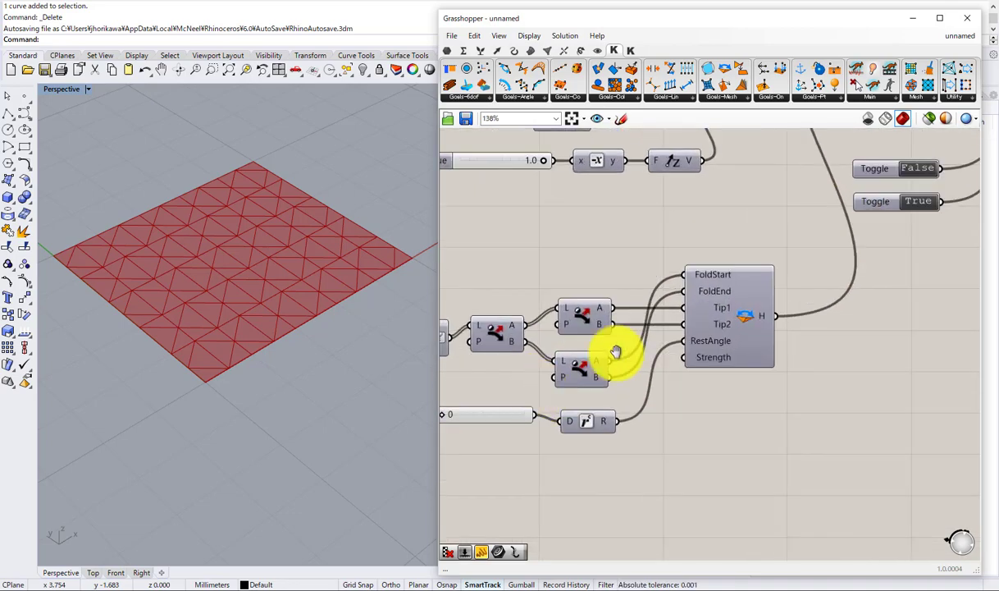
right_click_drag(619, 352, 712, 311)
scroll(566, 376, "up", 1)
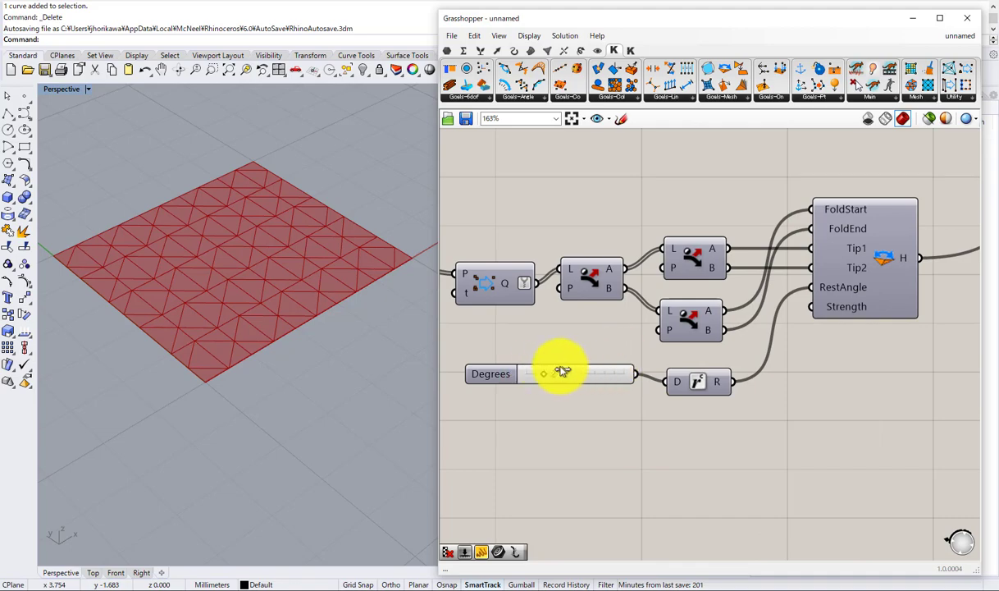
scroll(566, 374, "down", 3)
right_click_drag(636, 322, 596, 386)
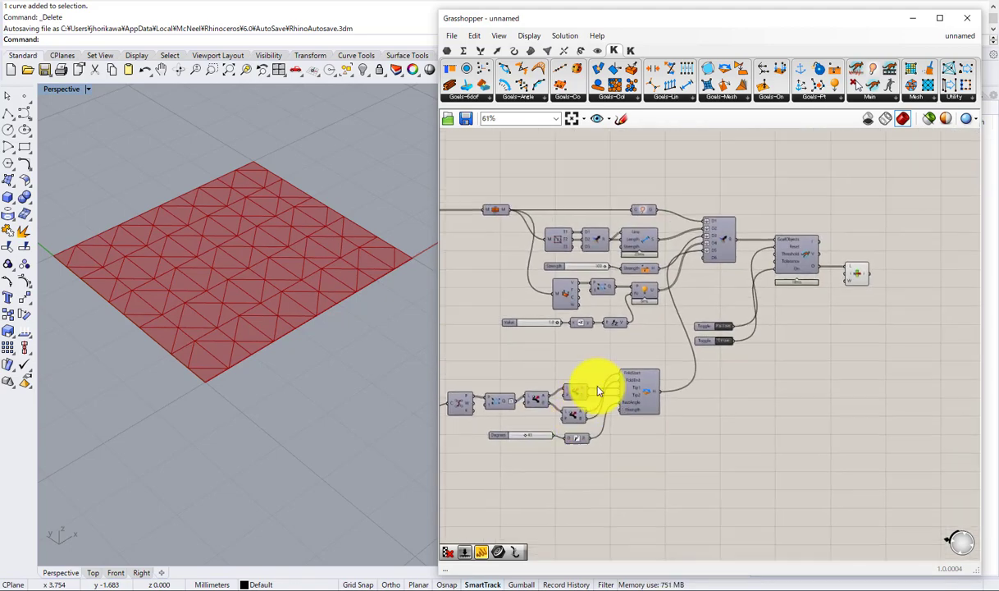
Step: Set the floor Strength slider to 1
scroll(727, 298, "up", 1)
scroll(716, 315, "up", 2)
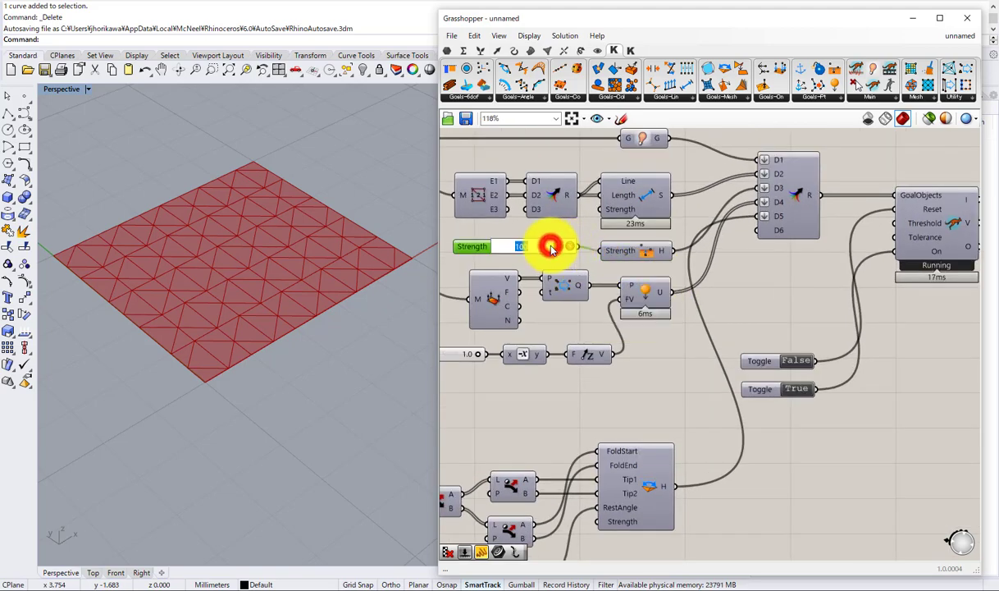
type("0")
key("Return")
Step: Try a large fold angle on the Degrees slider and return it to 0
scroll(591, 262, "down", 6)
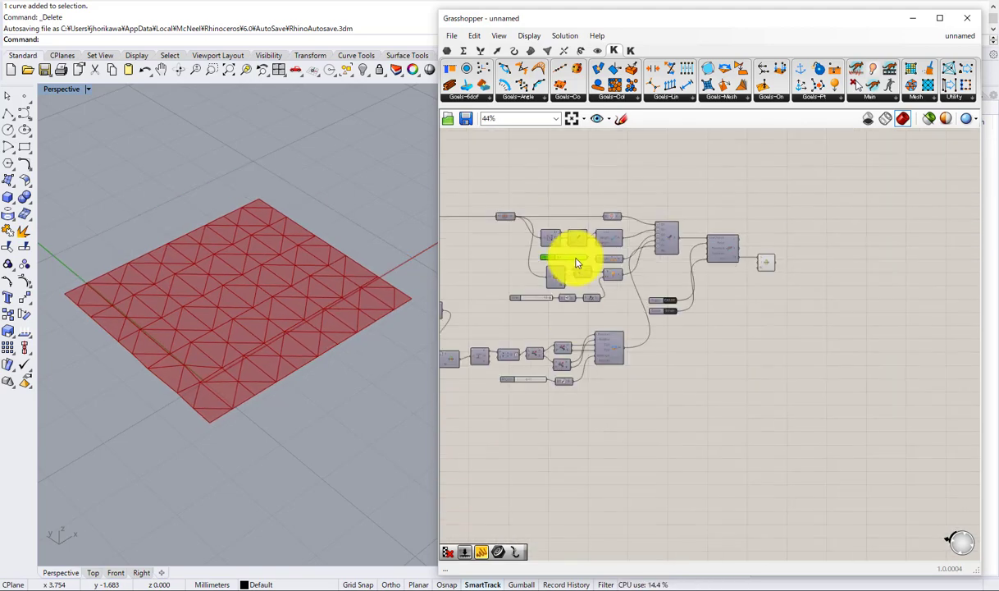
right_click_drag(523, 385, 600, 339)
scroll(601, 339, "up", 1)
scroll(600, 340, "up", 3)
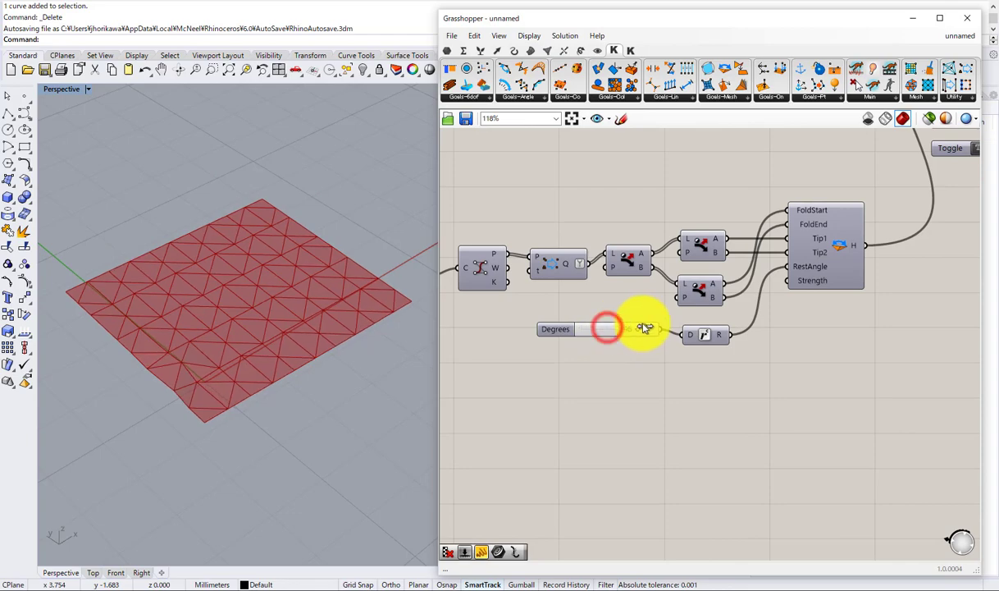
left_click_drag(646, 328, 577, 339)
Step: Connect the merged fold curves directly to the Control Points component and delete the List Item between them
scroll(609, 306, "down", 6)
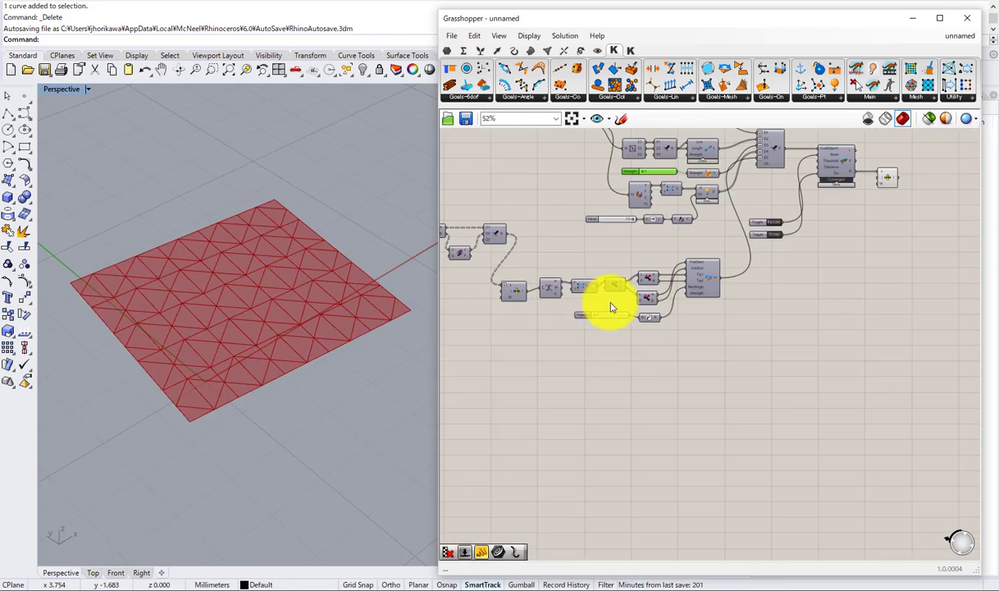
right_click_drag(548, 325, 695, 346)
scroll(578, 313, "up", 3)
right_click_drag(524, 297, 490, 271)
scroll(619, 301, "up", 2)
scroll(605, 292, "down", 1)
right_click_drag(605, 292, 485, 286)
scroll(631, 294, "down", 1)
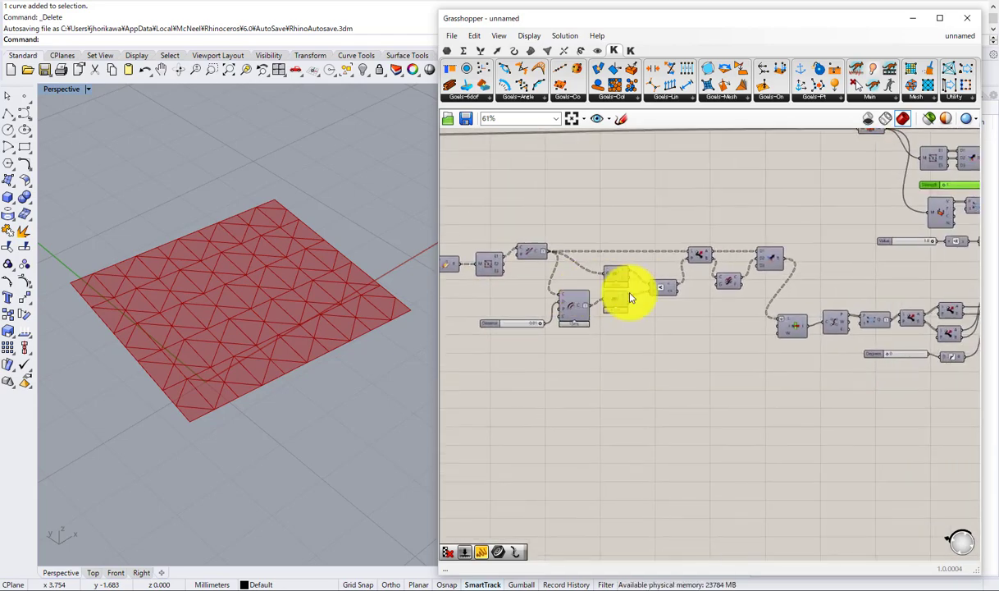
scroll(752, 302, "up", 2)
right_click_drag(752, 302, 593, 306)
scroll(593, 306, "up", 2)
left_click_drag(691, 353, 663, 365)
left_click_drag(670, 214, 749, 354)
left_click_drag(711, 435, 627, 351)
key("Delete")
Step: Reset and rerun the solver with all the merged fold curves
scroll(642, 331, "down", 6)
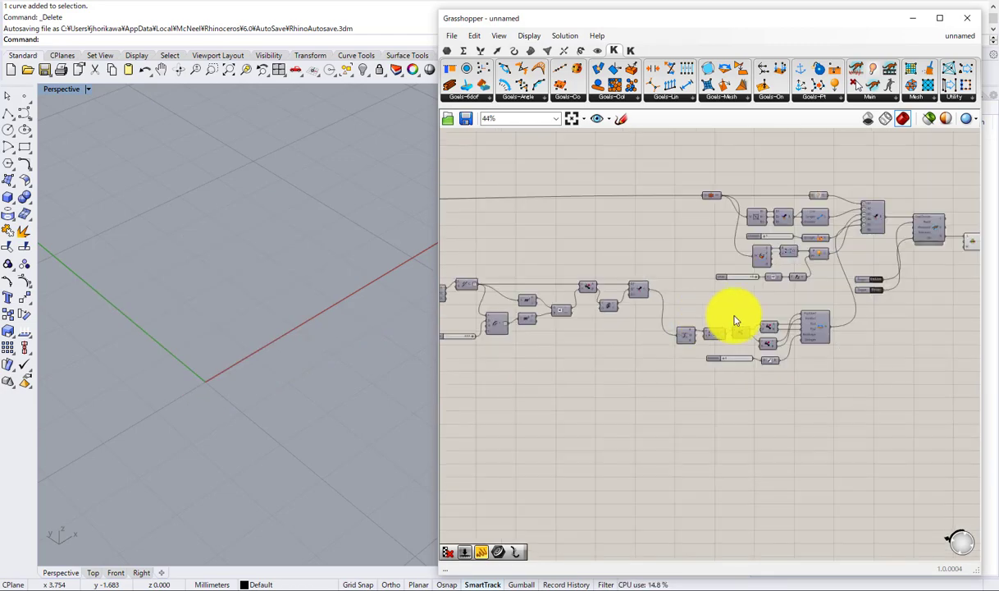
right_click_drag(824, 328, 716, 350)
scroll(717, 350, "up", 5)
scroll(720, 350, "down", 2)
right_click_drag(726, 286, 704, 349)
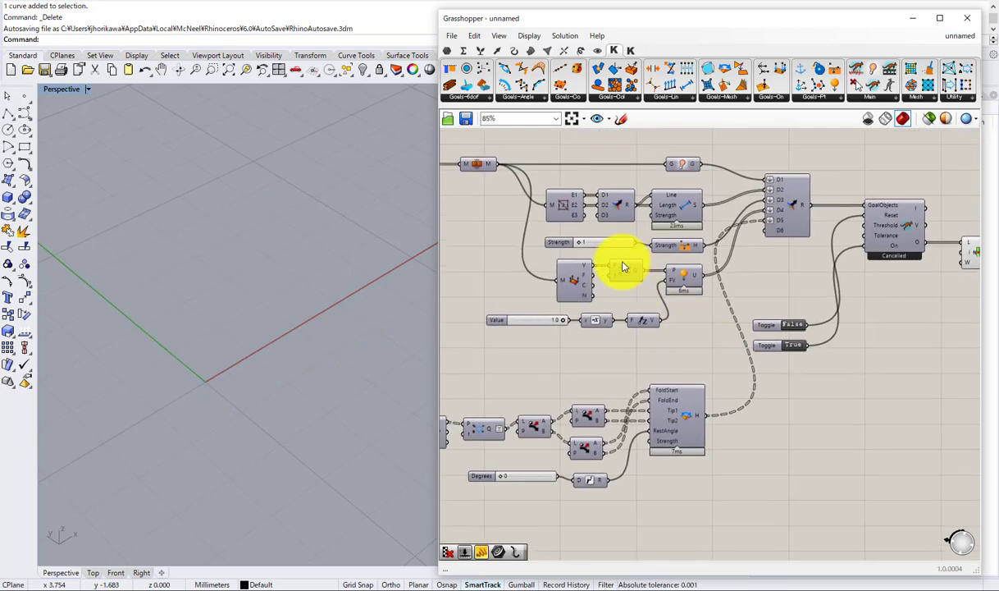
scroll(626, 268, "up", 2)
scroll(642, 257, "down", 1)
double_click(827, 338)
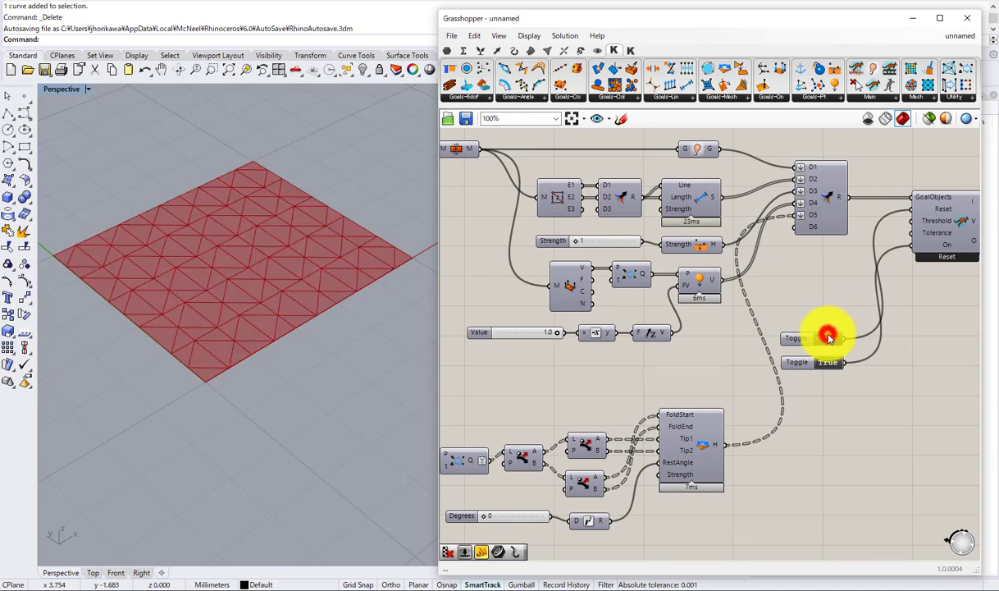
double_click(827, 338)
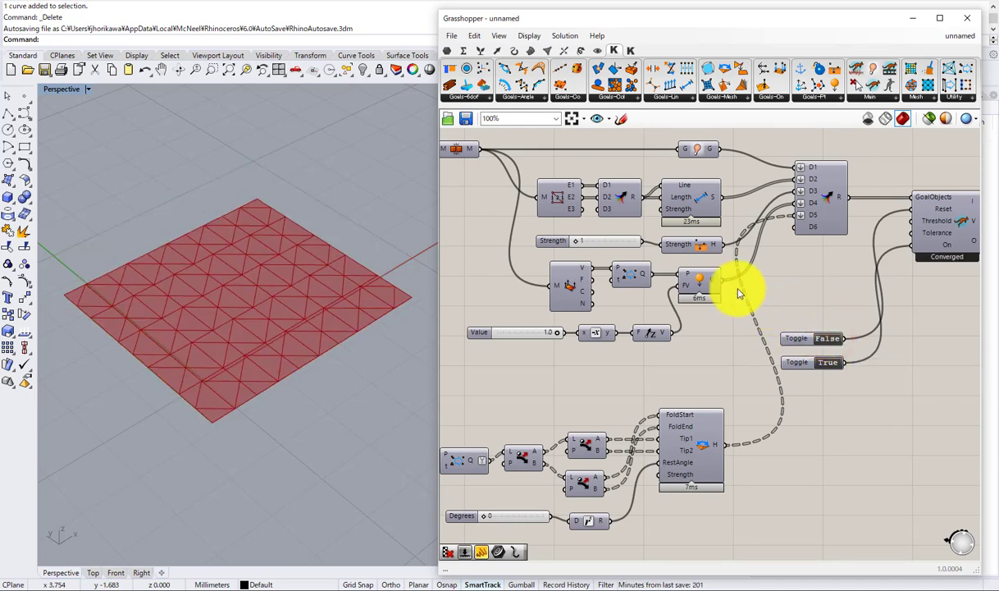
Step: Try a floor strength of 100 and restart the simulation with the Reset toggle
left_click(588, 243)
double_click(591, 243)
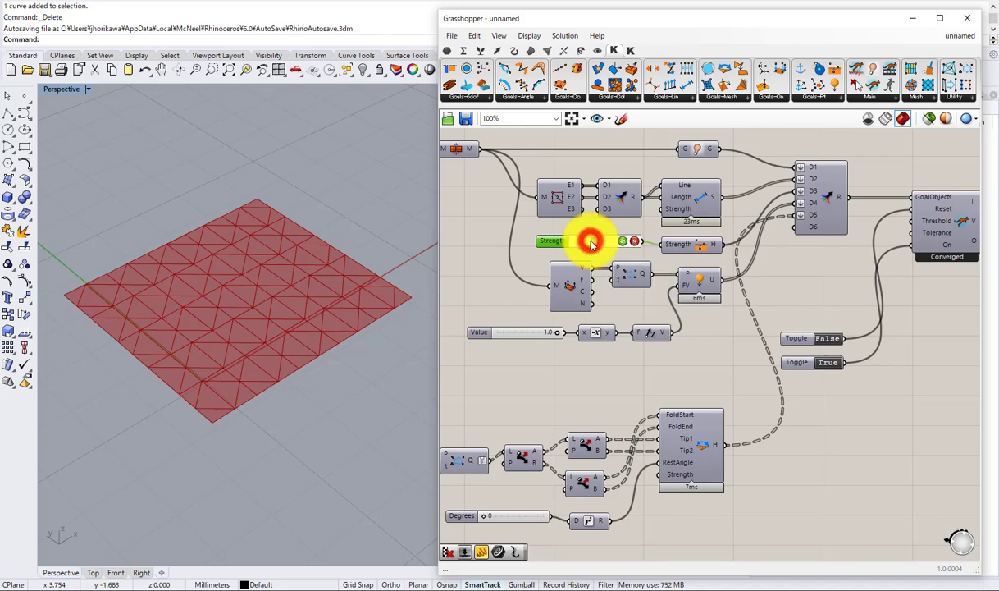
type("100")
key("Return")
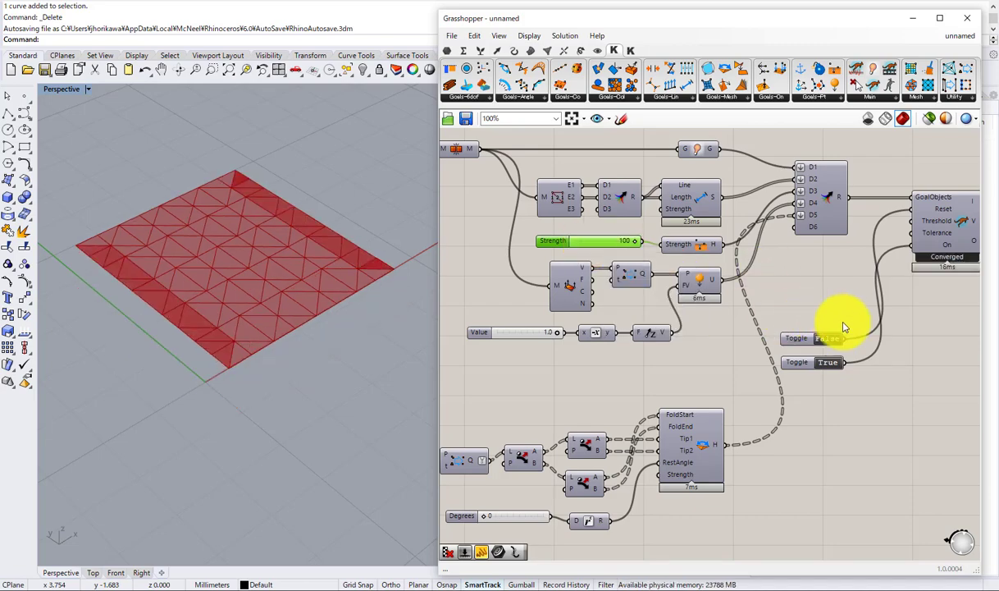
double_click(823, 344)
double_click(822, 341)
Step: Try raising the fold angle on the Degrees slider
scroll(771, 279, "down", 3)
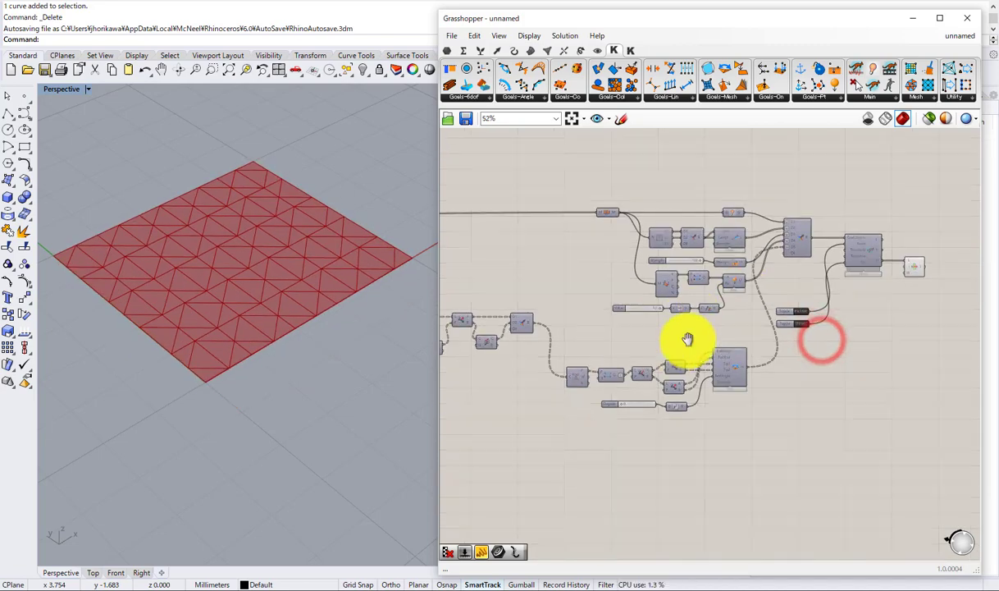
right_click_drag(689, 339, 719, 306)
scroll(655, 370, "up", 4)
scroll(656, 371, "up", 2)
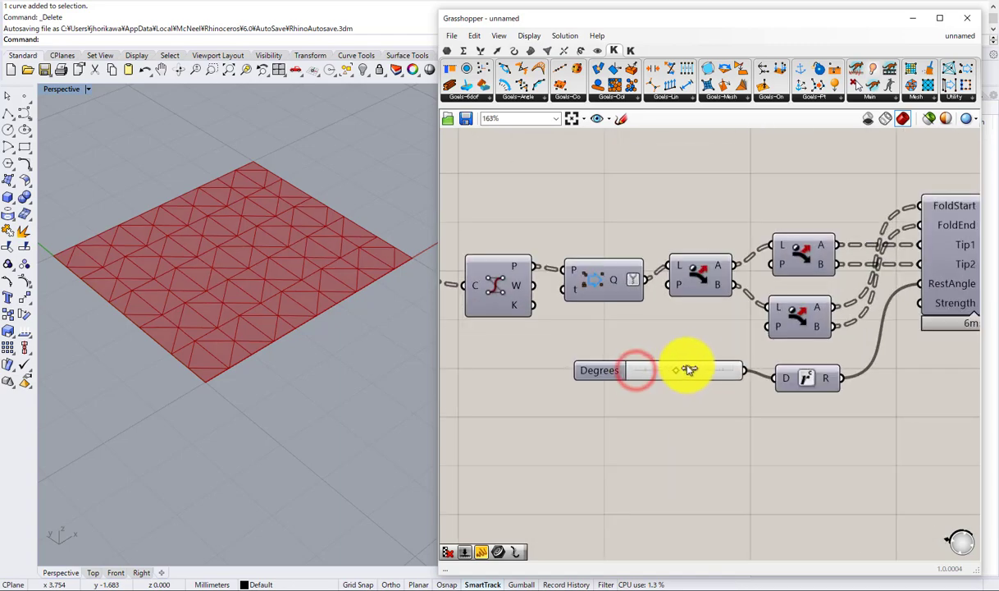
Step: Set the floor Strength slider back to 1
scroll(623, 337, "down", 10)
right_click_drag(666, 338, 588, 400)
scroll(614, 336, "up", 9)
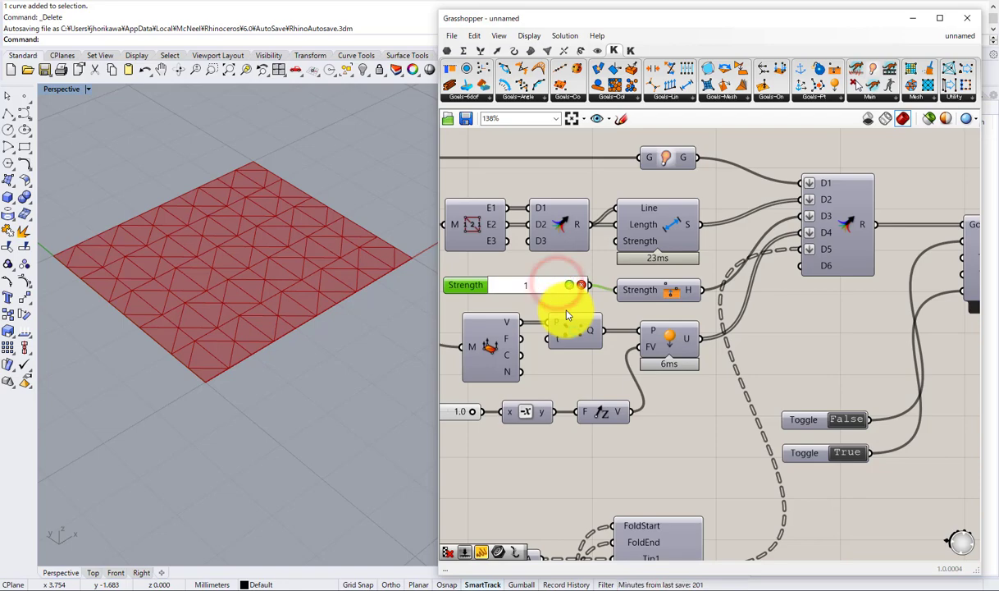
key("Return")
Step: Restart the simulation with the Reset toggle using the lower floor strength
scroll(577, 304, "down", 6)
right_click_drag(662, 352, 685, 334)
scroll(687, 332, "up", 7)
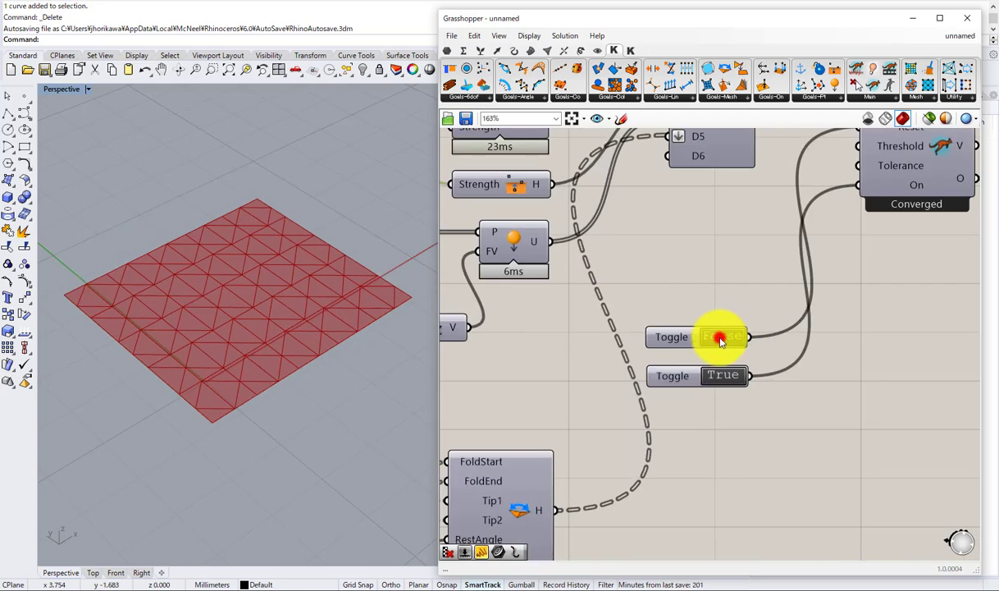
double_click(720, 338)
Step: Fold the mesh by raising the Degrees slider to about 93
scroll(754, 292, "down", 7)
scroll(551, 411, "up", 7)
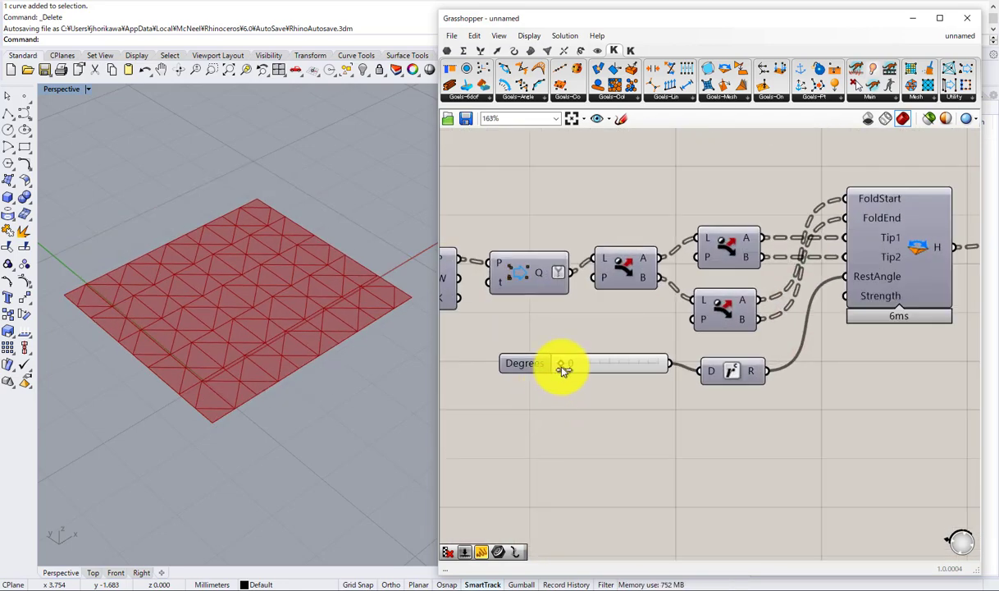
left_click_drag(574, 366, 638, 362)
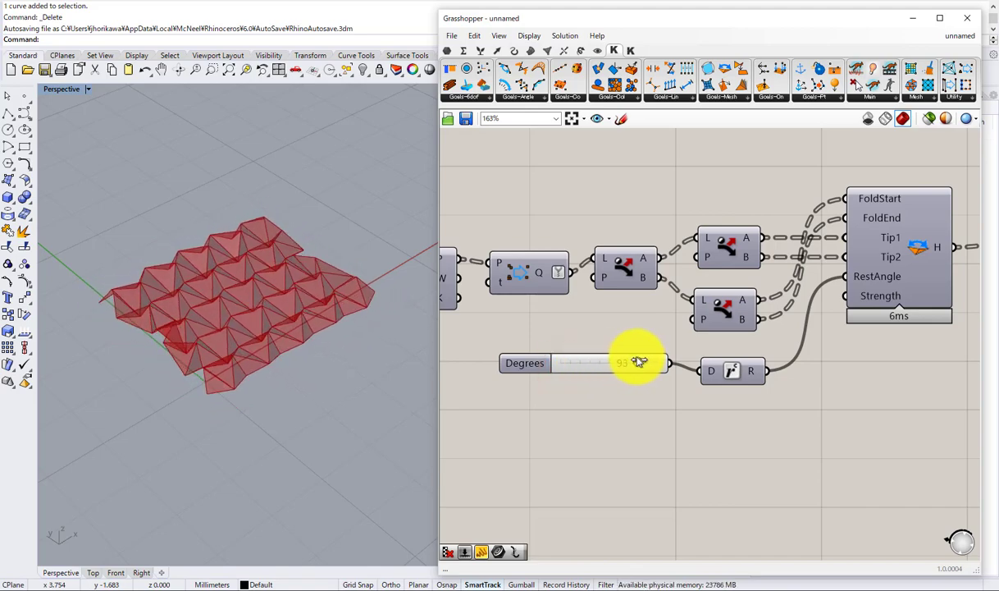
right_click_drag(381, 357, 264, 352)
Step: Add a Custom Preview component and connect the List Item output after the solver to its geometry input
scroll(518, 263, "down", 3)
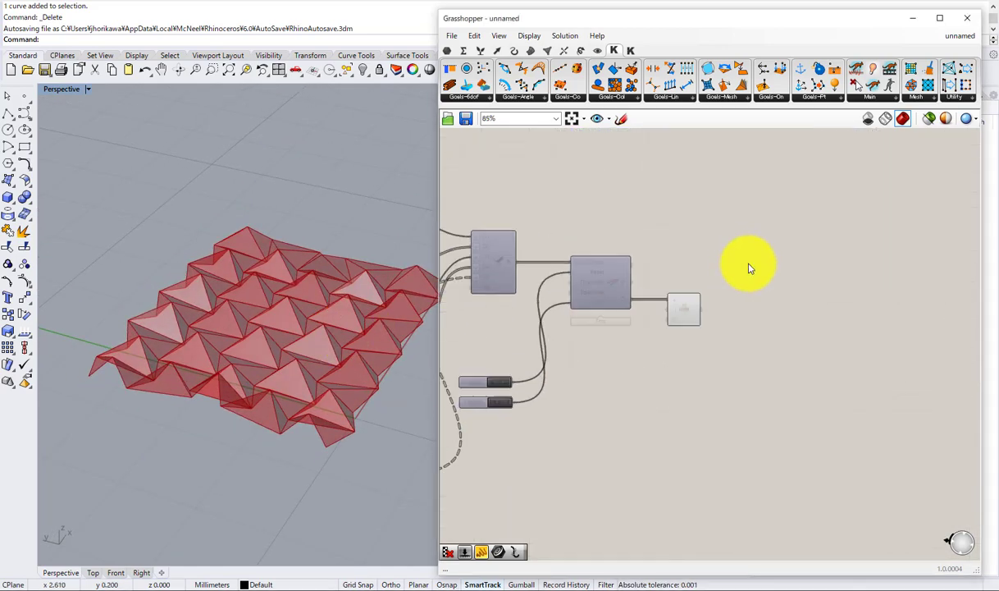
scroll(744, 282, "up", 2)
double_click(744, 305)
type("pre")
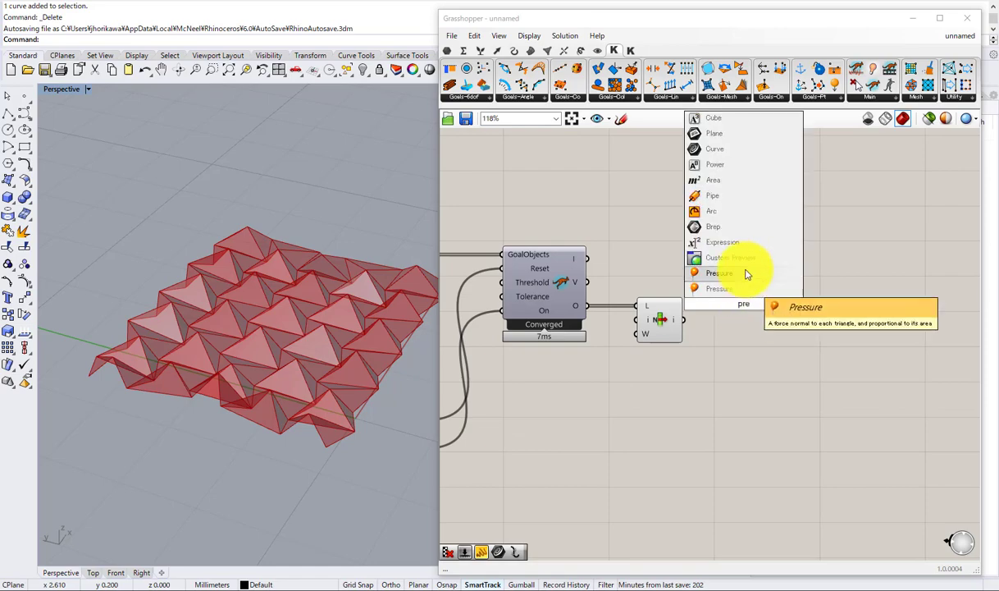
left_click(748, 261)
scroll(690, 295, "up", 2)
left_click_drag(676, 329, 796, 346)
Step: Add a Colour Swatch and connect it to the material input of the Custom Preview
left_click(677, 424)
right_click(667, 414)
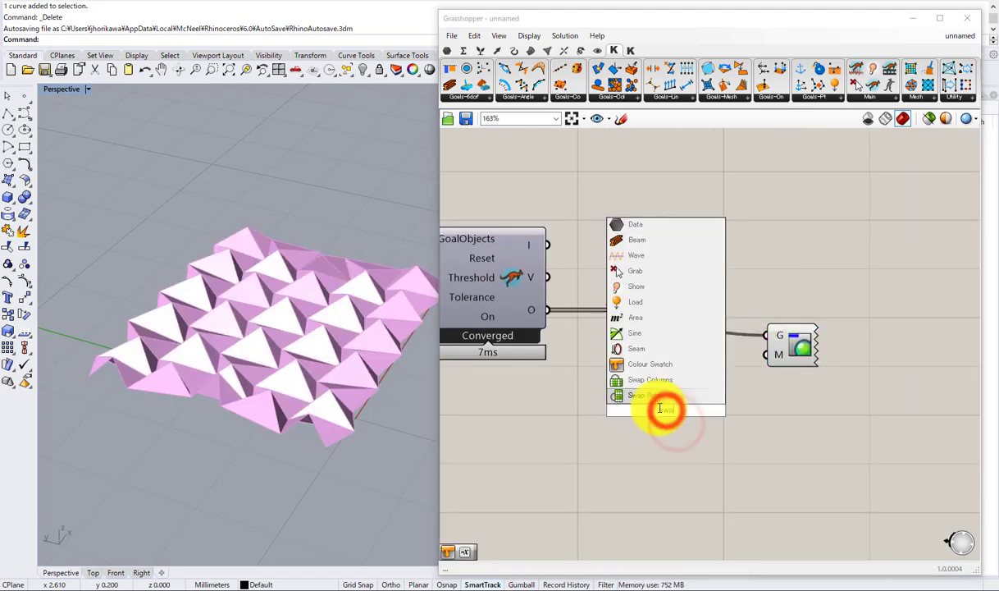
left_click(656, 375)
left_click_drag(710, 409, 775, 365)
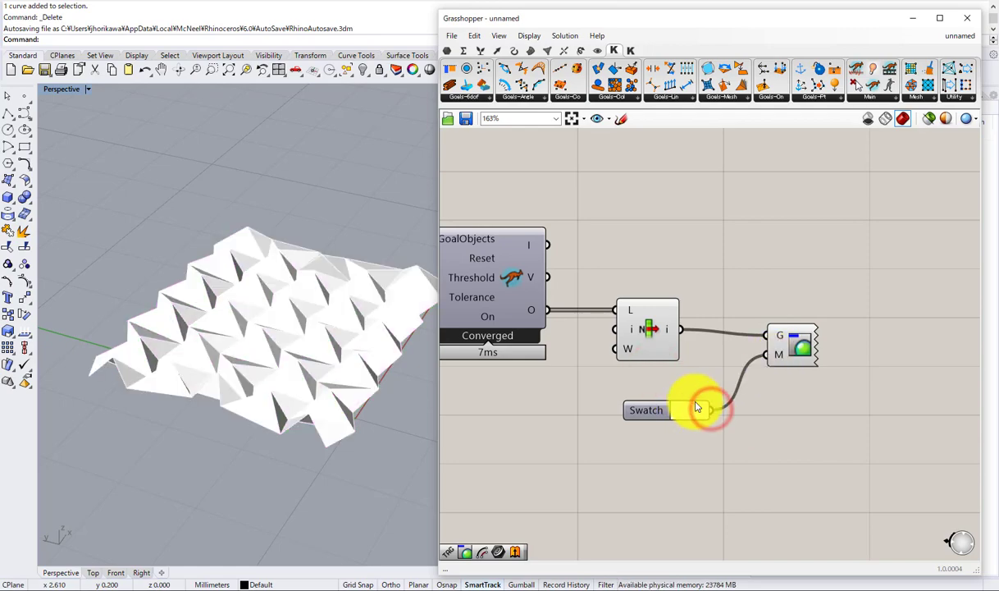
Step: Change the swatch colour to red
left_click(695, 405)
left_click_drag(721, 439, 698, 418)
left_click(652, 369)
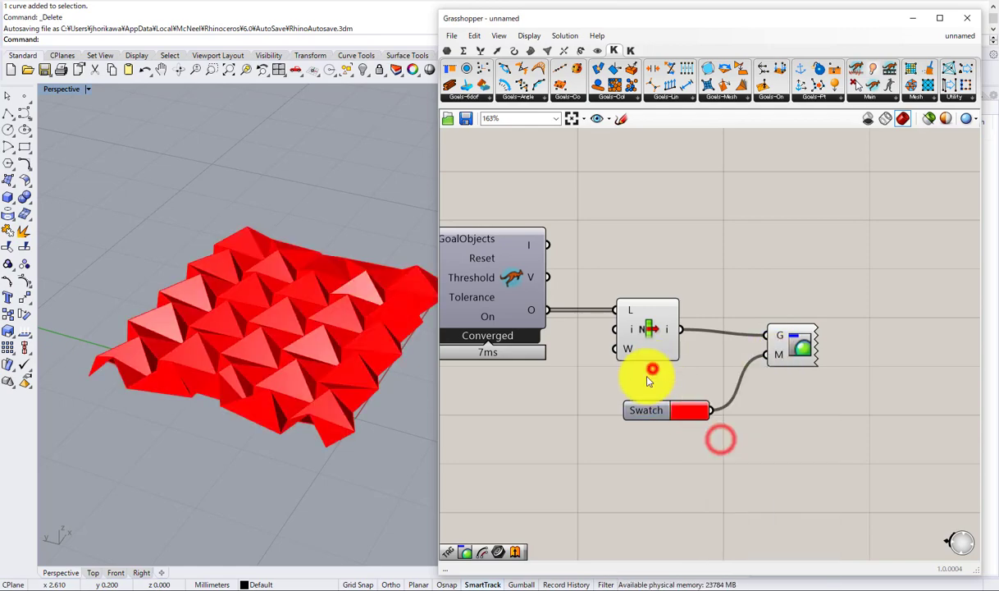
Step: Change the colour swatch of the custom preview to light blue
left_click(681, 410)
left_click_drag(728, 522, 762, 518)
left_click(677, 452)
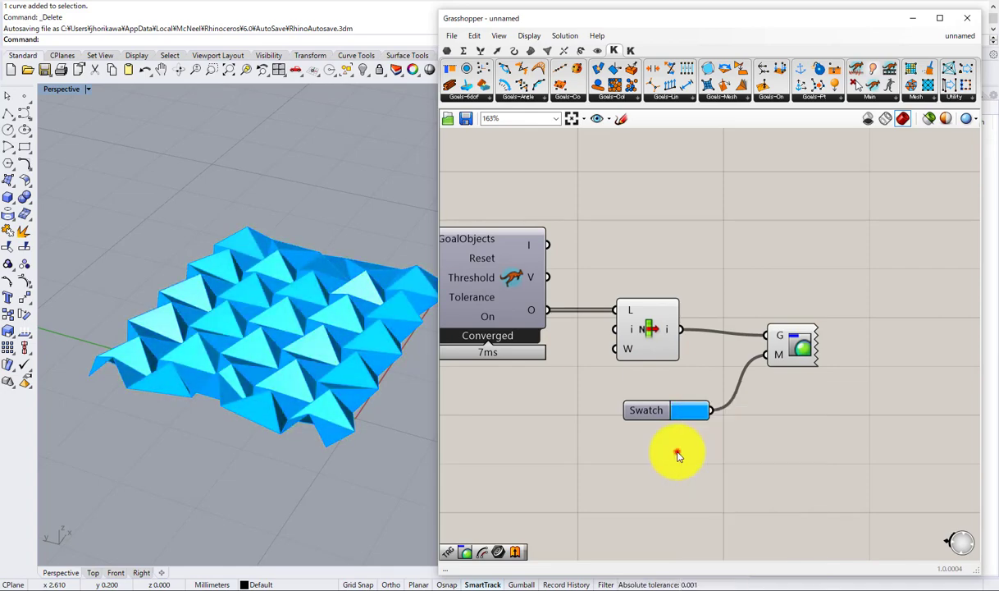
Step: Turn off the preview of the List Item component so only the coloured custom preview is displayed
left_click(638, 324)
middle_click(655, 319)
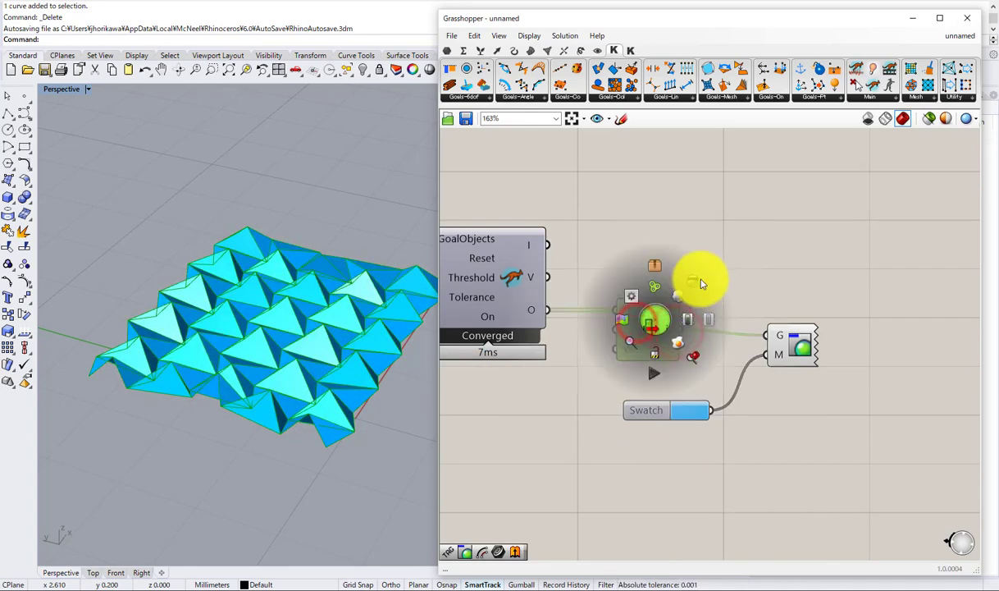
left_click(697, 279)
right_click_drag(232, 352, 237, 397)
Step: Flatten the folded mesh by setting the Degrees slider of the hinge rest angle to 0
scroll(791, 248, "down", 8)
right_click_drag(595, 324, 676, 296)
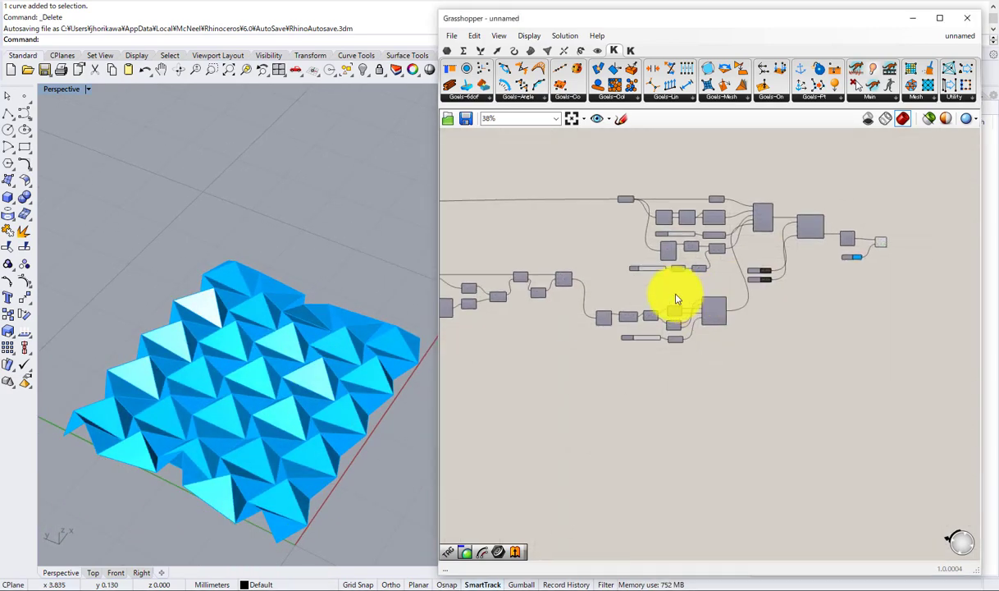
scroll(674, 283, "up", 4)
right_click_drag(633, 246, 626, 318)
scroll(646, 330, "up", 1)
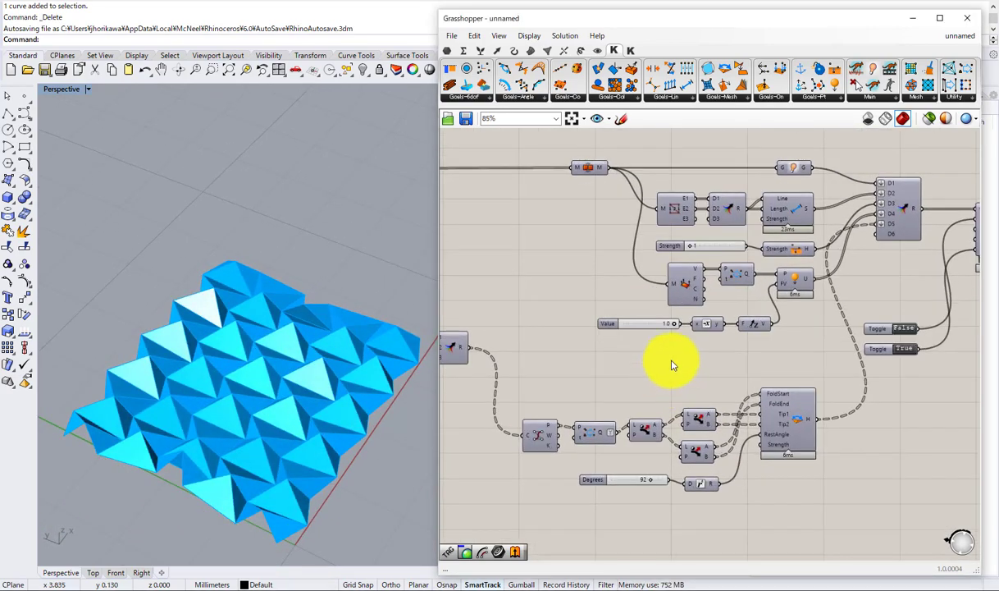
scroll(673, 335, "up", 2)
scroll(661, 314, "down", 2)
right_click_drag(653, 417, 662, 340)
scroll(661, 341, "up", 2)
left_click_drag(640, 415, 456, 422)
Step: Insert a Negative component between the angle slider and the Radians component to invert the fold direction
double_click(621, 441)
type("ne")
left_click(618, 425)
scroll(615, 424, "up", 2)
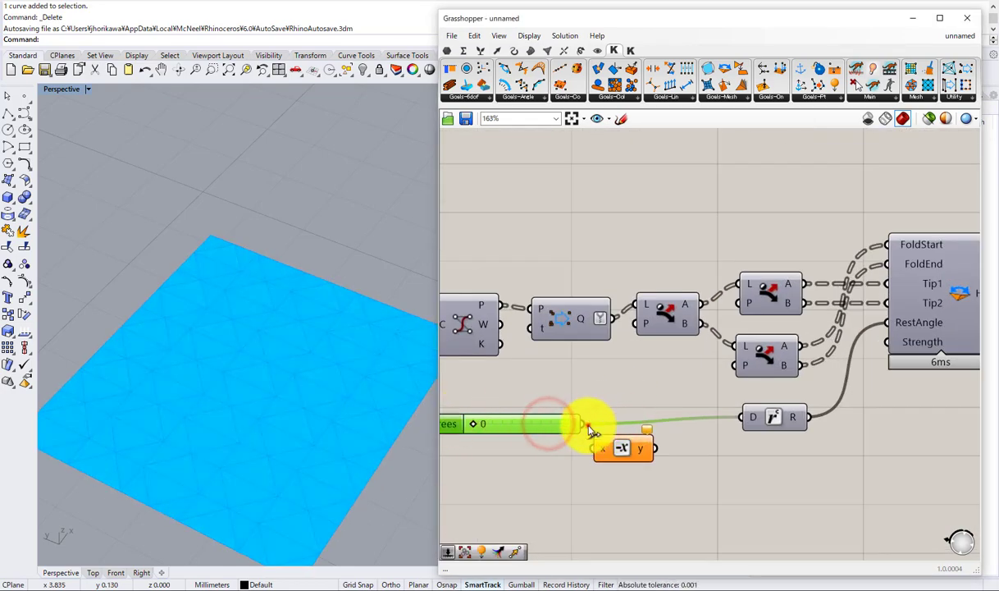
left_click_drag(653, 452, 742, 415)
left_click_drag(634, 449, 662, 435)
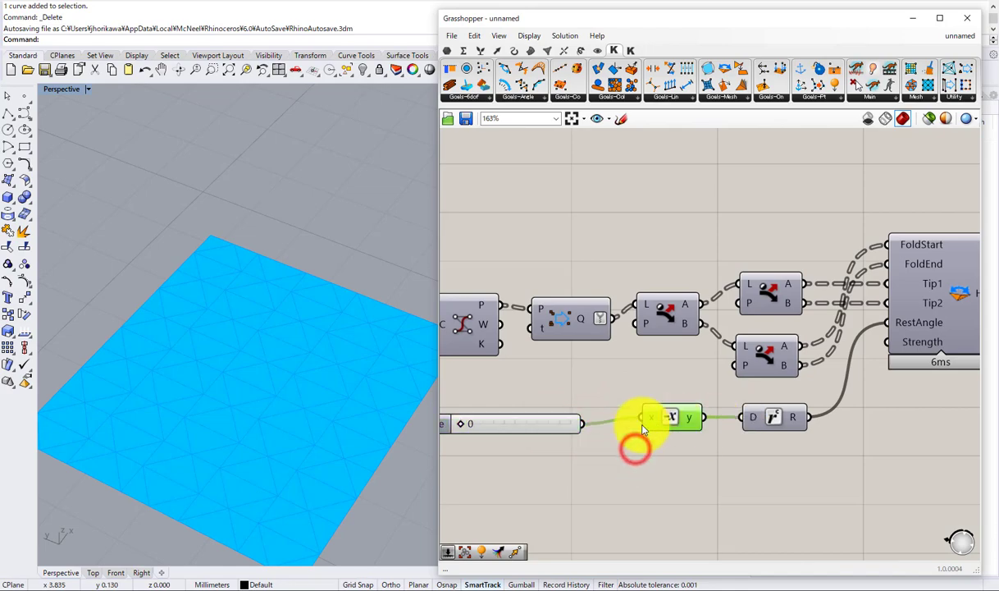
Step: Test the inverted fold direction with the angle slider and return it to 0
right_click_drag(643, 429, 751, 387)
scroll(623, 375, "up", 2)
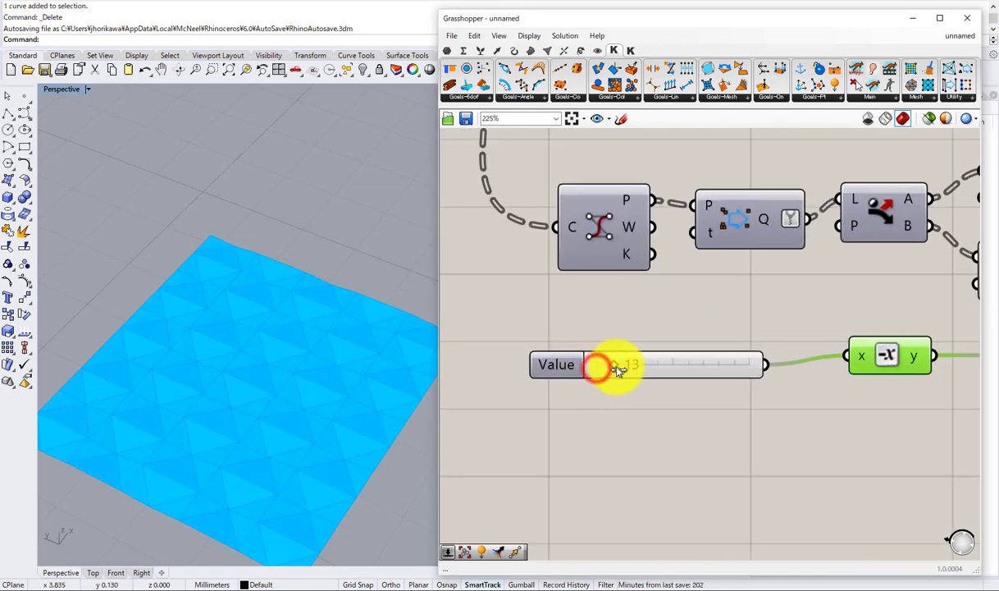
left_click_drag(617, 369, 561, 343)
Step: Try to save the Grasshopper definition
scroll(630, 284, "down", 7)
scroll(678, 297, "down", 3)
right_click_drag(631, 284, 676, 297)
scroll(678, 297, "down", 1)
left_click(652, 355)
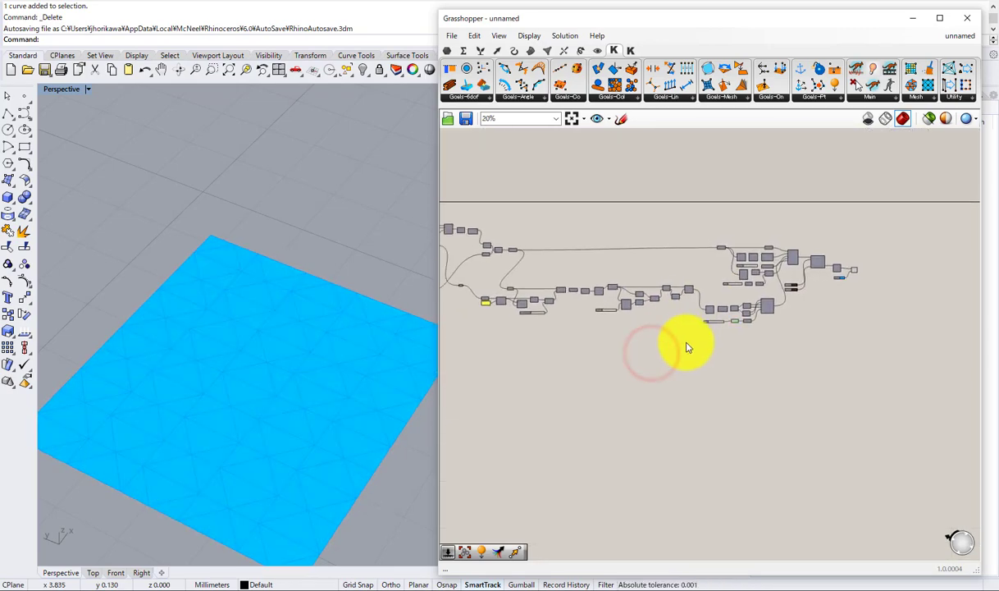
key("ctrl+s")
left_click(948, 328)
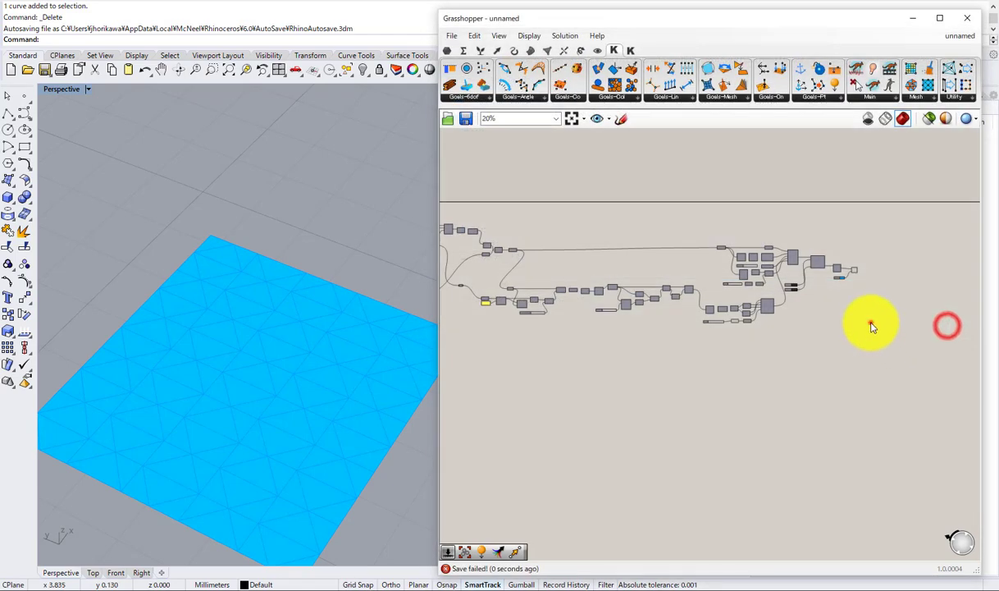
left_click(869, 323)
Step: Set the solver's reset toggle to True and set both the maximum and the value of grid-count slider B to 15
scroll(816, 281, "up", 9)
left_click(786, 265)
scroll(843, 244, "down", 8)
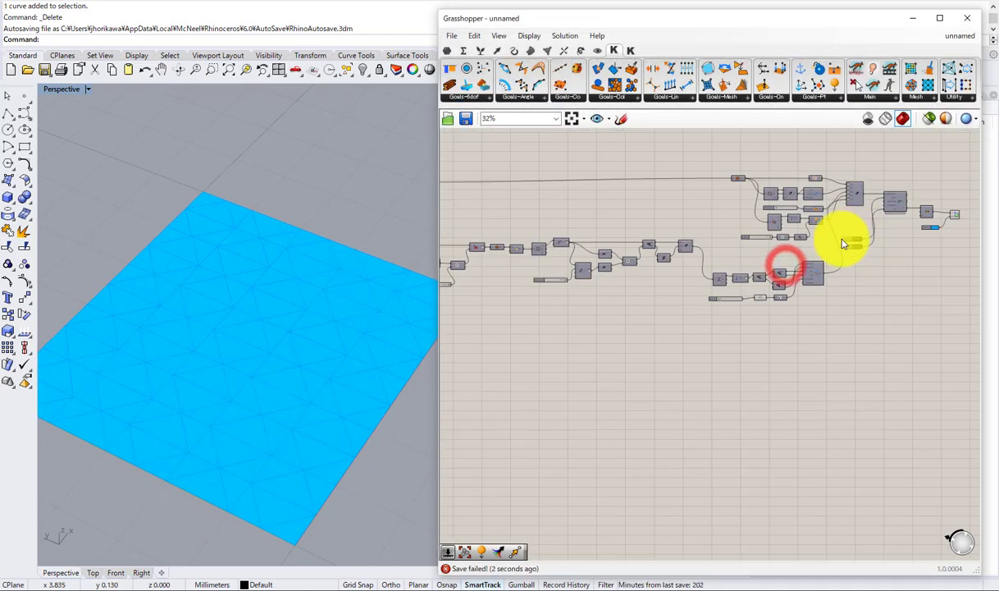
right_click_drag(820, 246, 968, 254)
right_click_drag(447, 255, 599, 284)
scroll(600, 283, "up", 6)
scroll(631, 277, "up", 3)
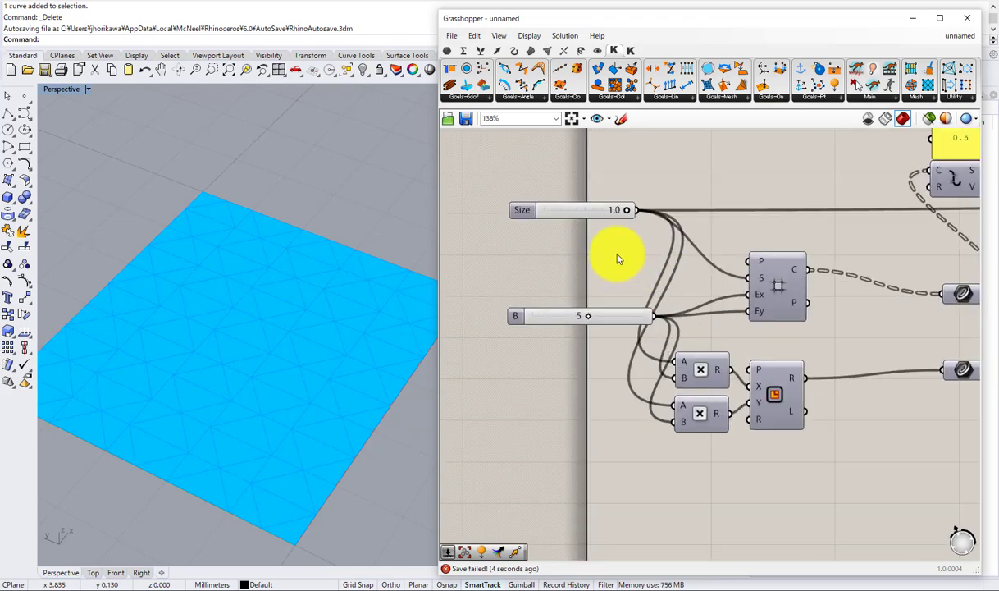
double_click(517, 322)
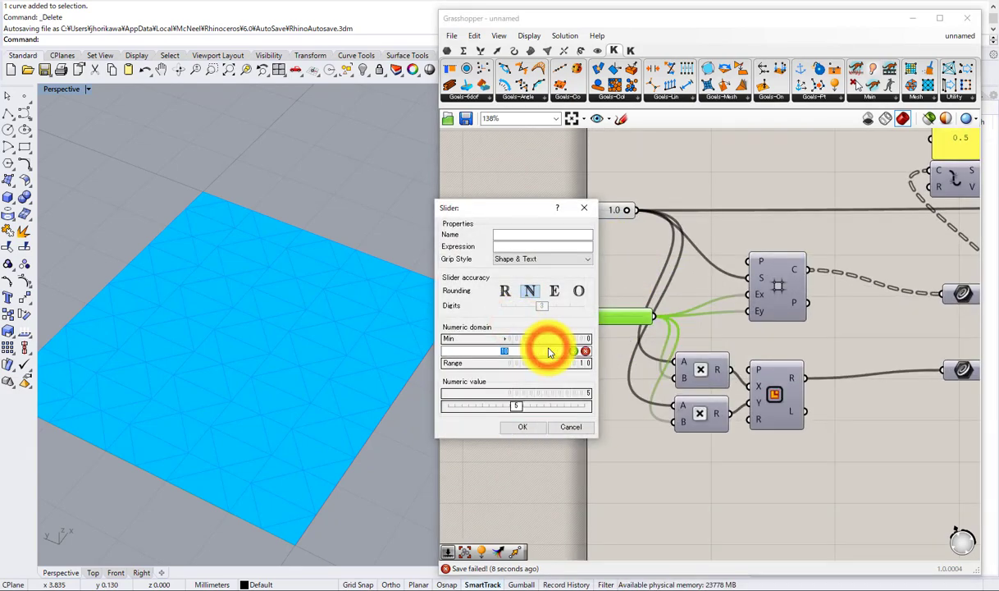
left_click_drag(496, 407, 498, 408)
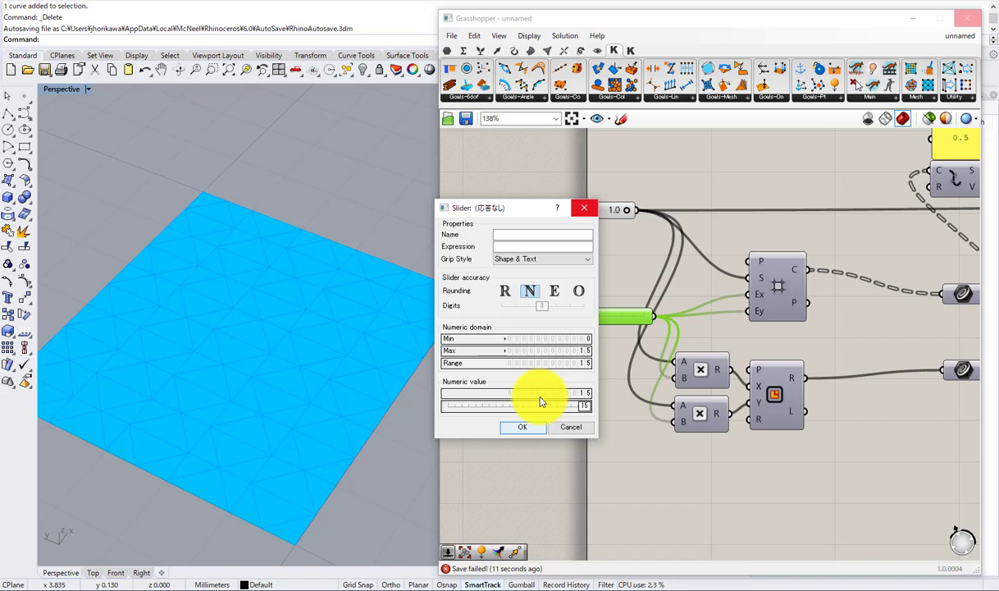
key("Return")
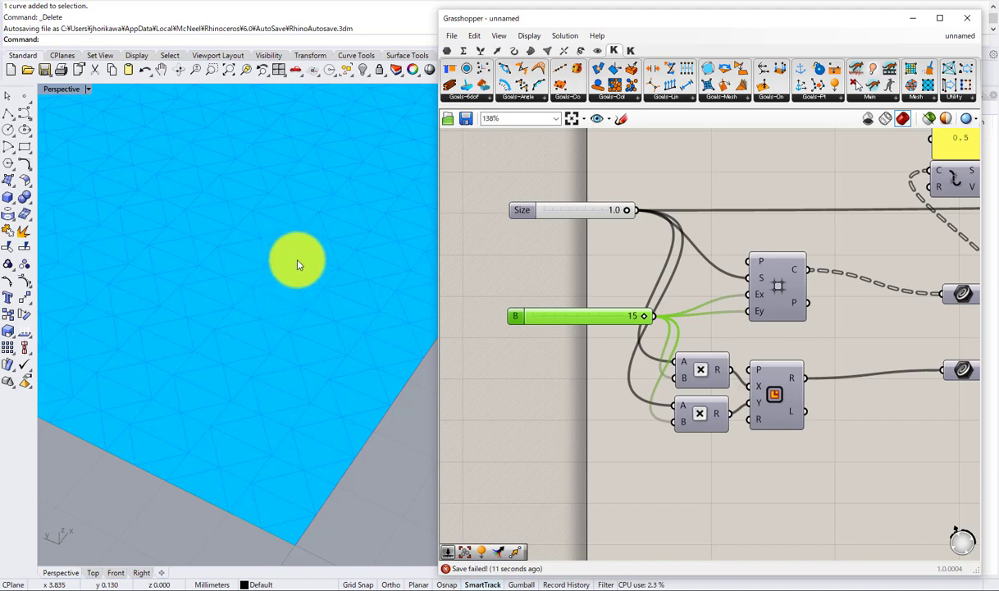
Step: Restart the solver on the enlarged grid by setting its reset toggle to False
right_click_drag(297, 264, 297, 264)
right_click_drag(241, 246, 265, 355)
right_click_drag(763, 306, 571, 279)
scroll(571, 279, "down", 8)
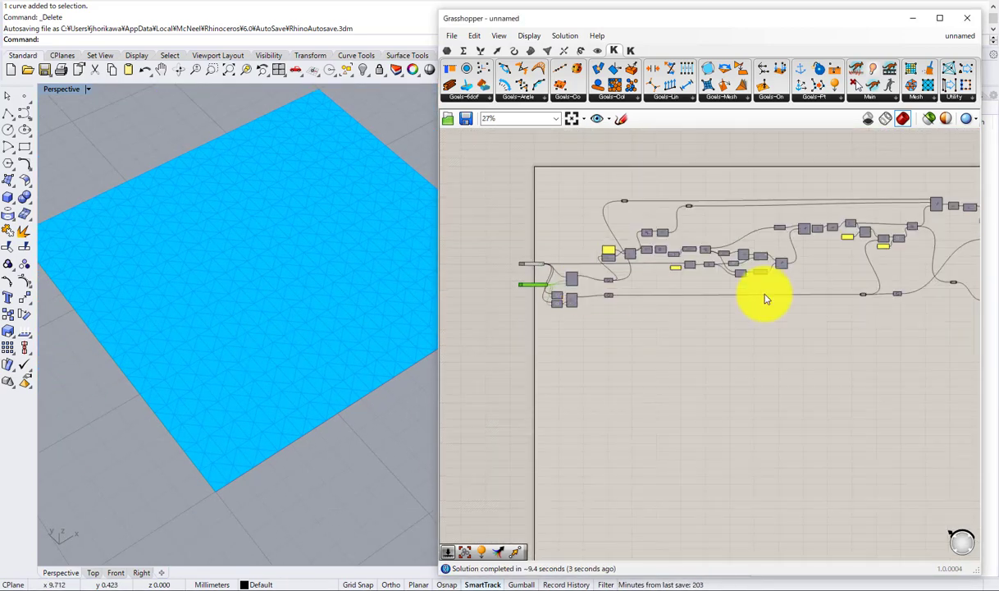
right_click_drag(792, 304, 607, 332)
right_click_drag(960, 355, 639, 385)
scroll(638, 386, "up", 6)
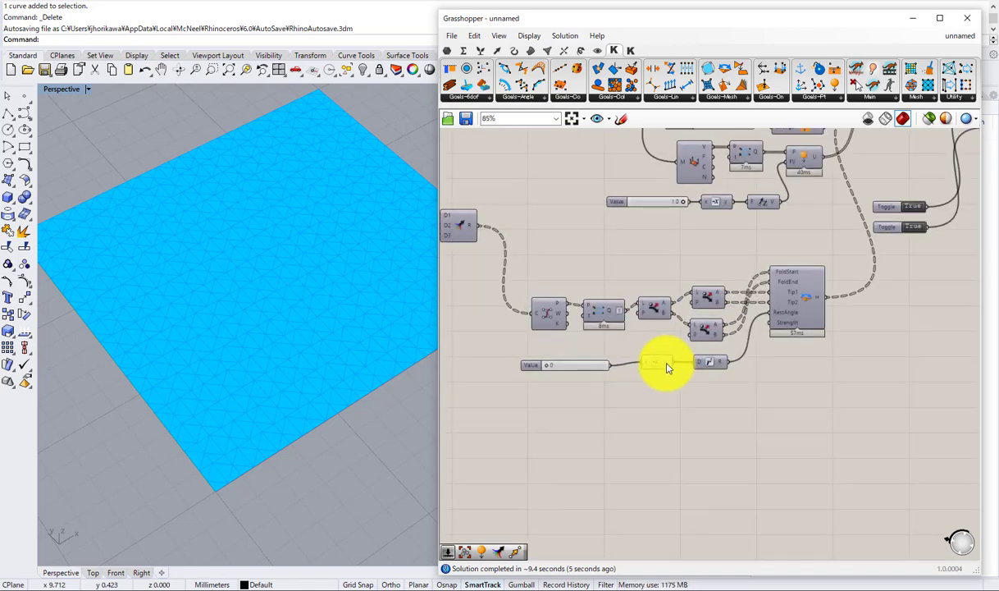
mouse_move(803, 263)
right_mouse_down()
mouse_move(670, 310)
mouse_move(583, 374)
right_mouse_up()
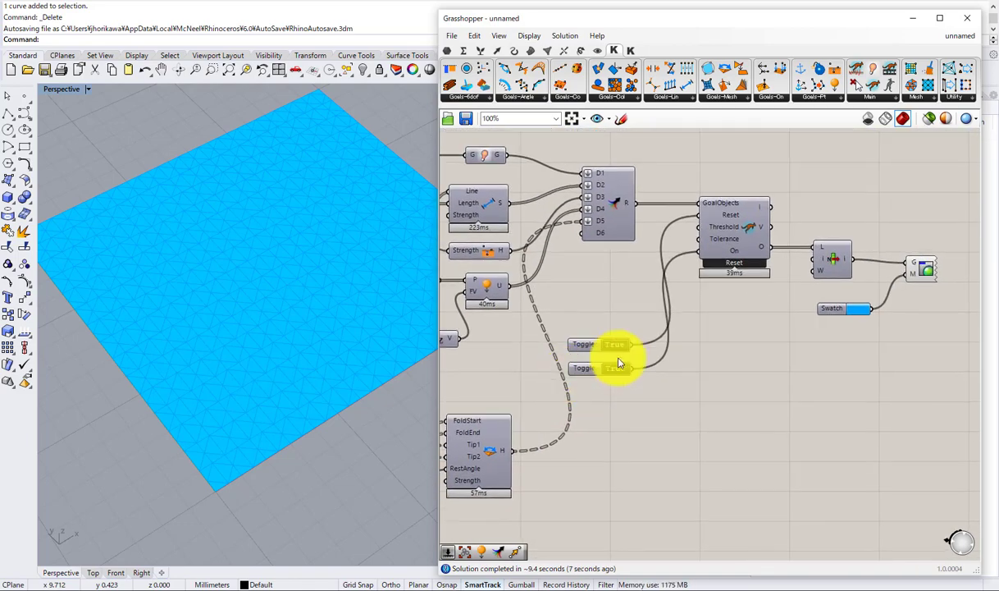
scroll(632, 354, "up", 2)
left_click(607, 345)
double_click(607, 349)
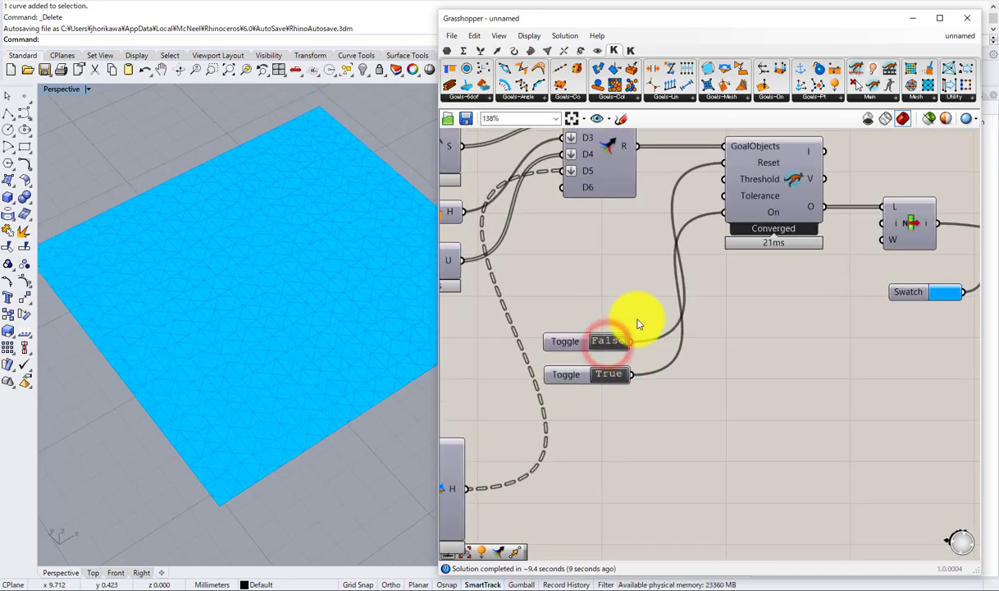
Step: Fold the enlarged mesh by raising the angle slider to 120
scroll(638, 322, "down", 6)
right_click_drag(598, 358, 727, 313)
scroll(574, 393, "up", 9)
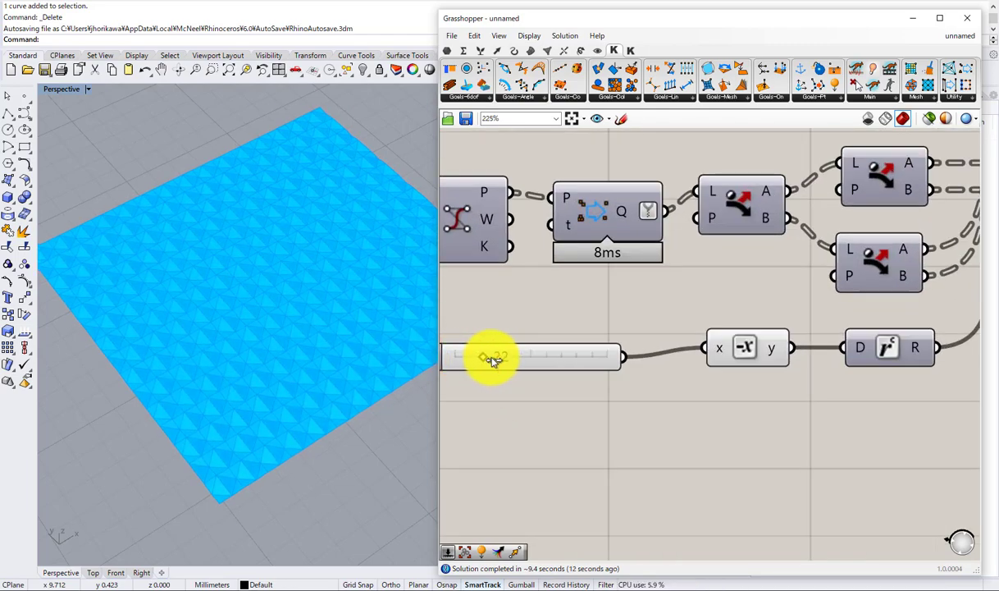
left_click_drag(516, 356, 625, 353)
Step: Examine the folded mesh's creases and edges from several angles, moving the Grasshopper window aside for a wider view
right_click_drag(321, 307, 383, 351)
scroll(311, 348, "up", 7)
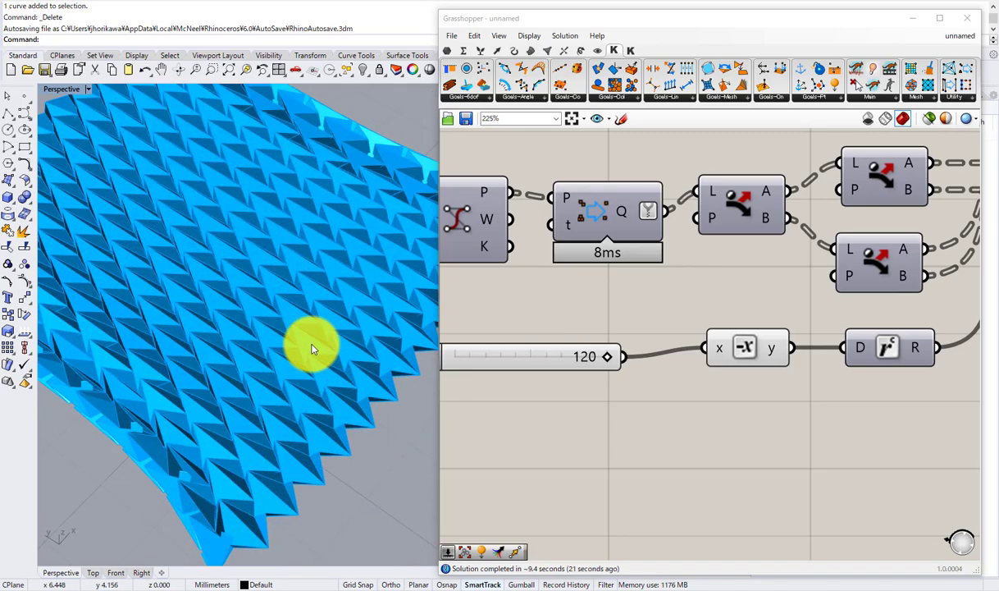
right_click_drag(275, 351, 216, 351)
scroll(217, 350, "down", 7)
right_click_drag(299, 284, 253, 356, "shift")
scroll(252, 356, "up", 5)
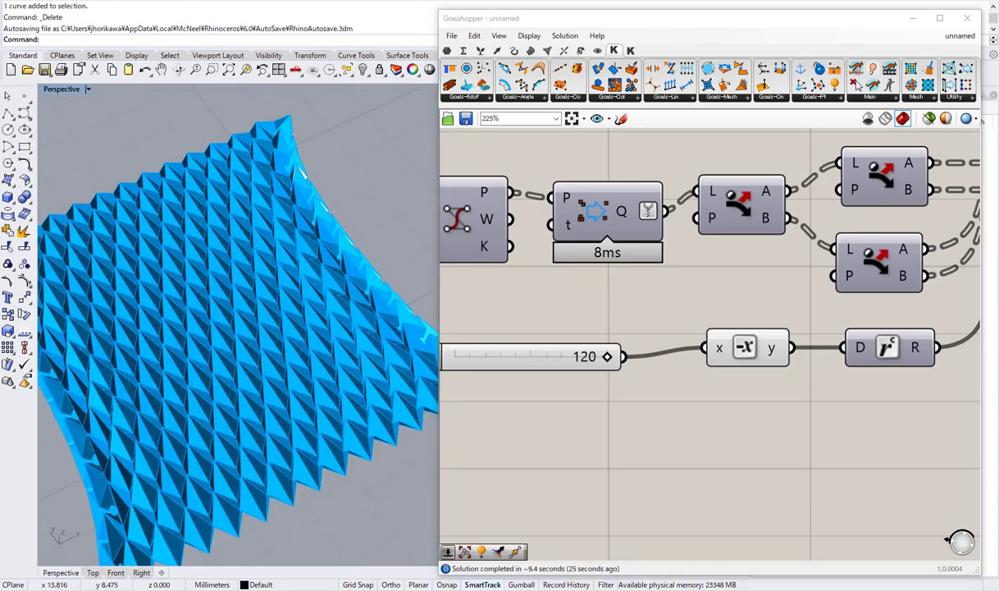
left_click_drag(618, 23, 712, 3)
right_click_drag(283, 271, 353, 230, "shift")
scroll(329, 257, "down", 3)
scroll(326, 274, "up", 3)
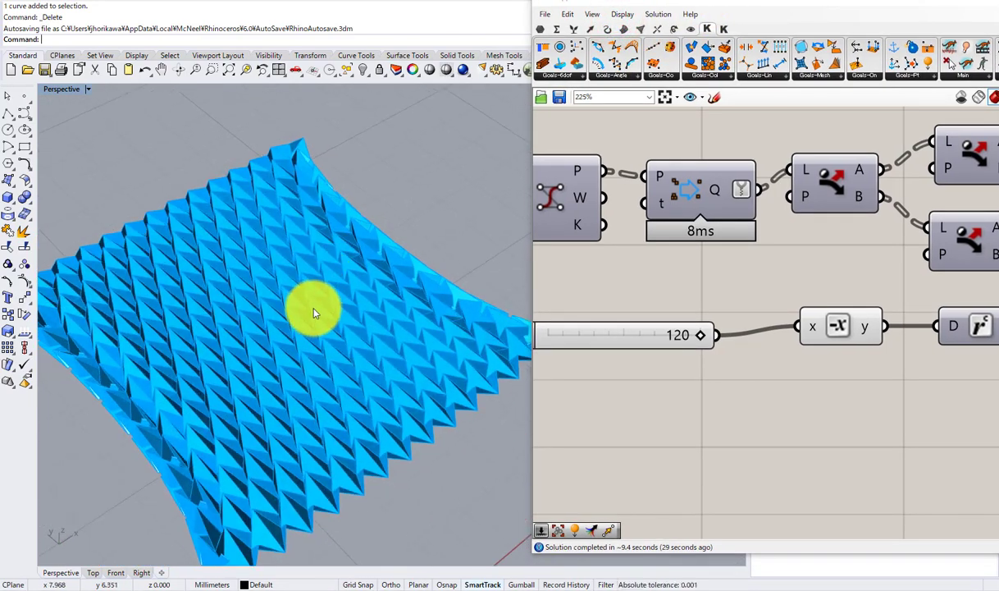
right_click_drag(313, 312, 354, 296)
scroll(319, 314, "up", 6)
scroll(359, 280, "down", 6)
scroll(345, 299, "up", 3)
scroll(355, 296, "up", 1)
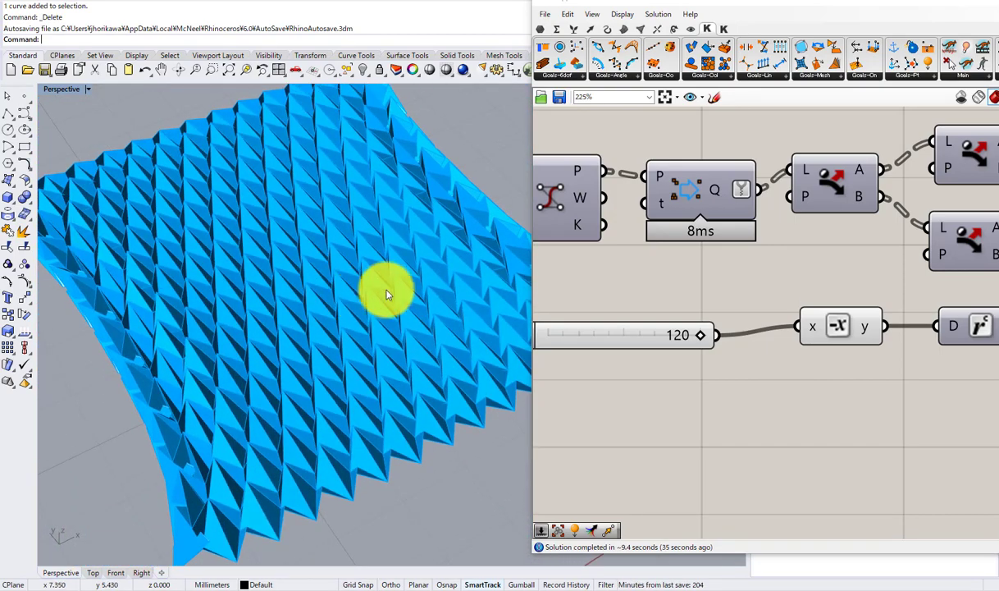
Step: Return the angle slider to 0 and set the solver's reset toggle to True
left_click_drag(703, 340, 550, 348)
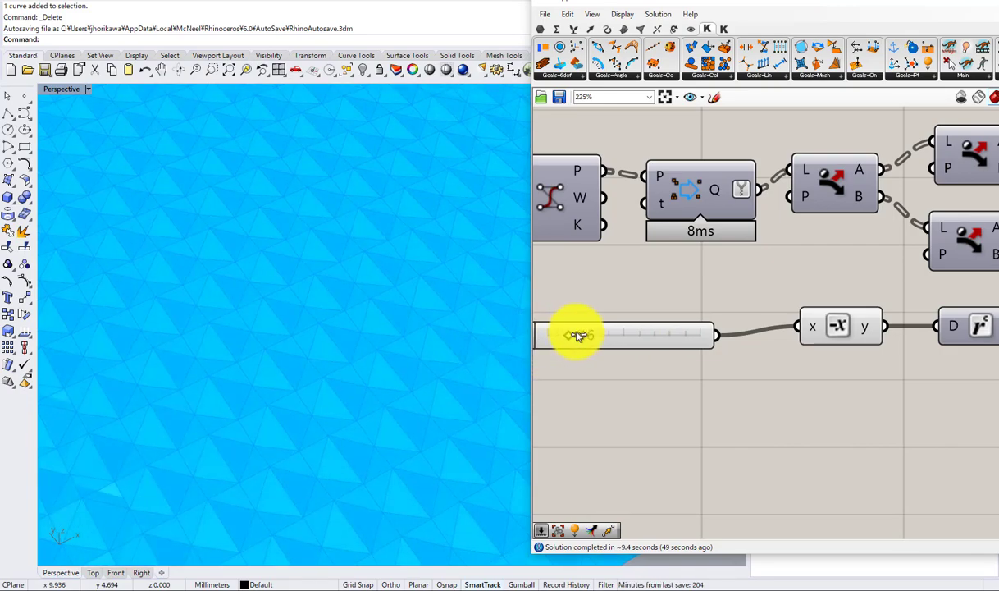
left_click_drag(603, 335, 269, 394)
scroll(648, 274, "down", 6)
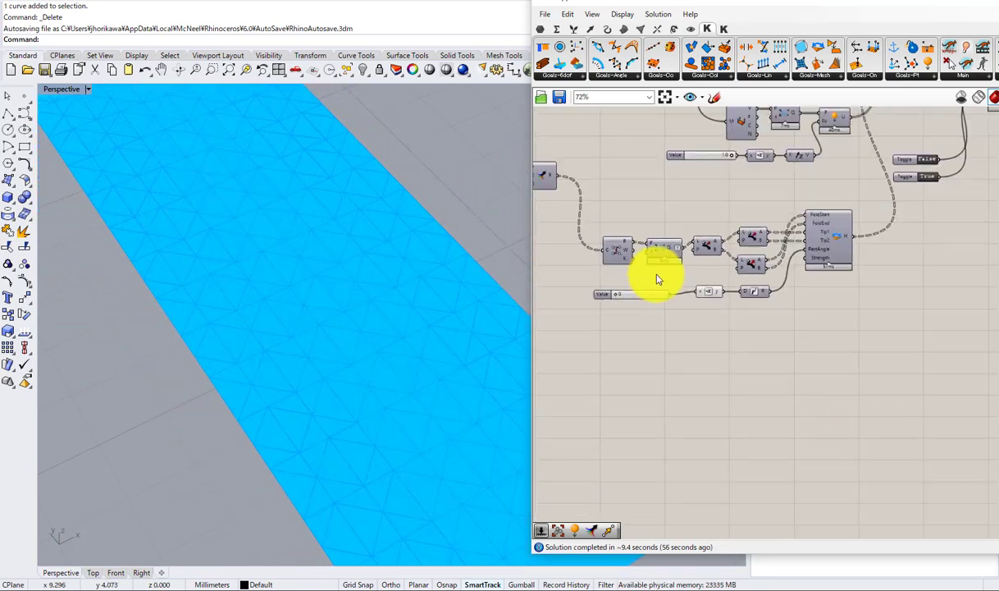
scroll(768, 270, "down", 1)
scroll(767, 271, "down", 5)
scroll(822, 241, "up", 7)
left_click(857, 237)
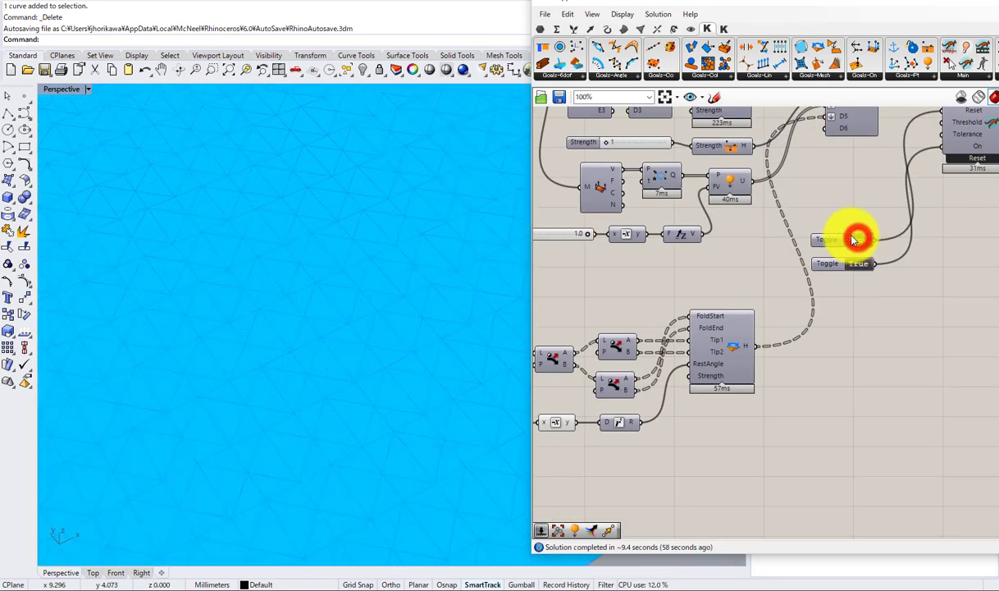
scroll(845, 239, "down", 5)
scroll(843, 238, "up", 5)
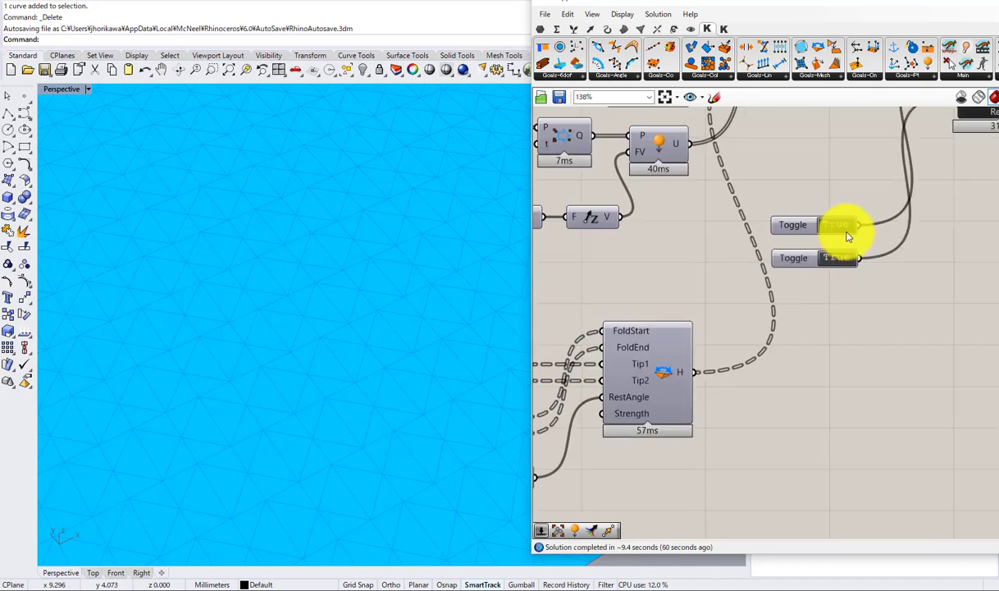
Step: Set grid-count slider B to 10
scroll(852, 230, "down", 8)
right_click_drag(729, 230, 869, 216)
right_click_drag(559, 290, 759, 289)
right_click_drag(566, 255, 802, 277)
scroll(728, 262, "up", 3)
scroll(727, 262, "up", 3)
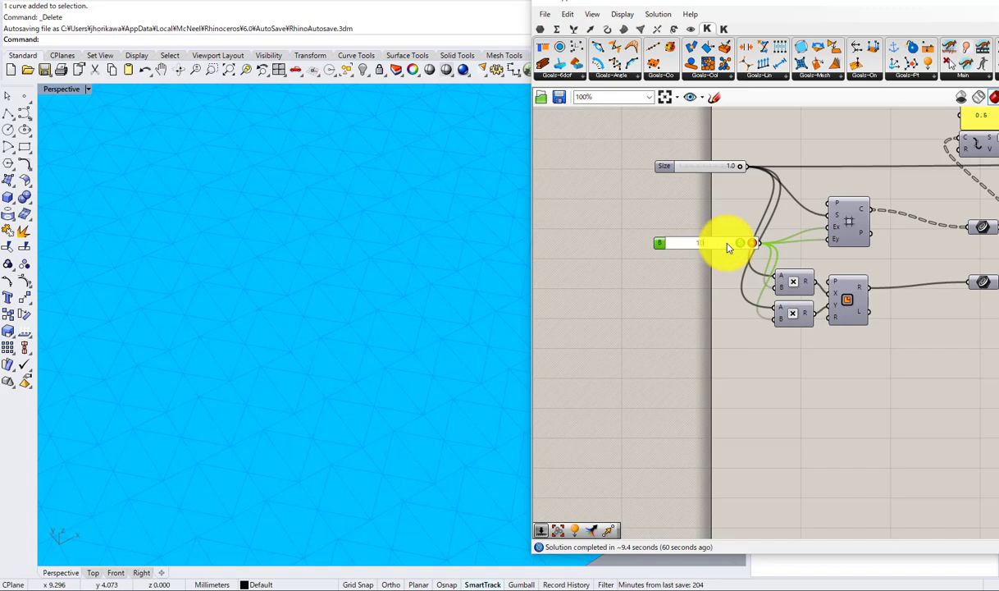
key("Return")
scroll(599, 301, "down", 3)
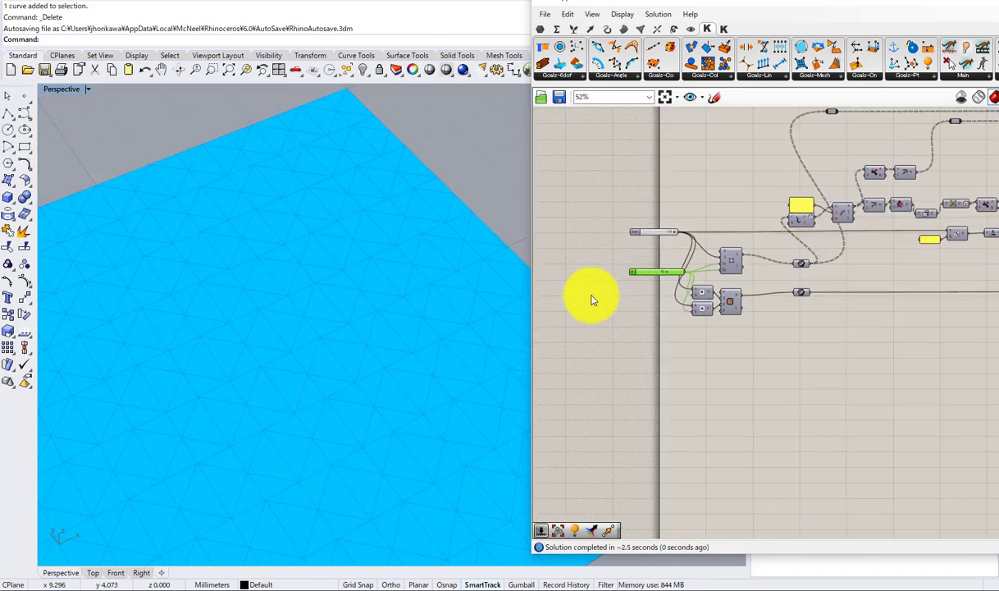
Step: Restart the solver on the smaller grid by switching its reset toggle to False
scroll(443, 260, "up", 1)
scroll(435, 271, "down", 7)
scroll(426, 281, "up", 4)
scroll(813, 279, "down", 6)
right_click_drag(877, 270, 567, 324)
right_click_drag(744, 354, 570, 354)
scroll(763, 332, "up", 4)
scroll(822, 323, "up", 5)
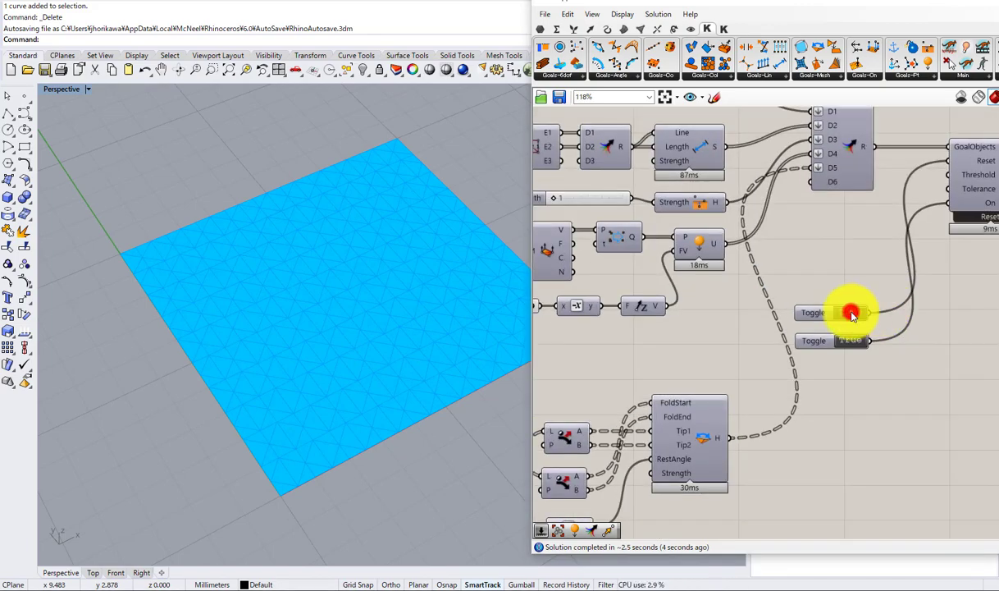
left_click(851, 316)
left_click(851, 315)
scroll(843, 245, "down", 2)
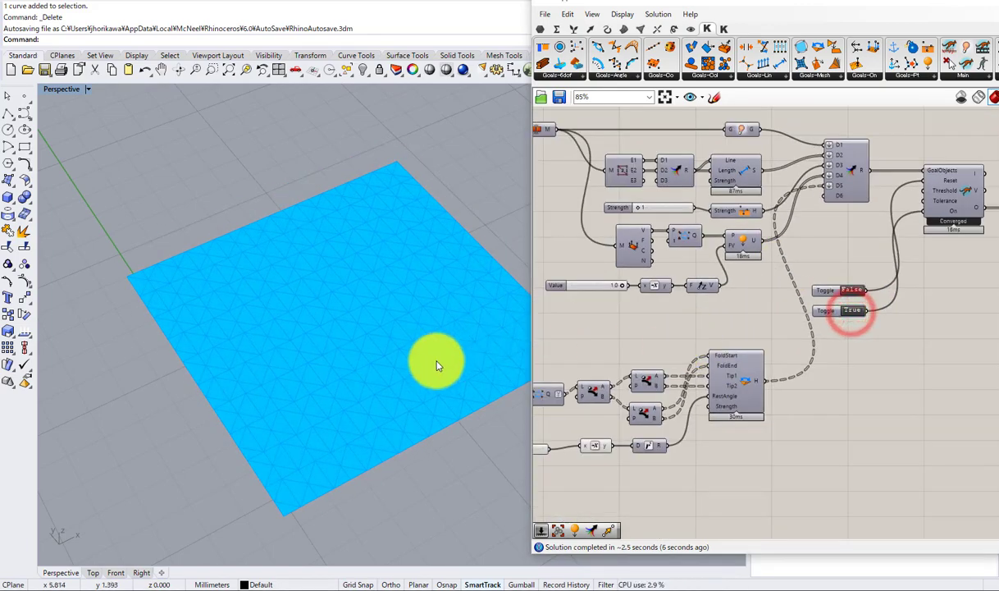
Step: Vary the angle slider to fold the smaller mesh gradually, ending at 120
right_click_drag(401, 358, 389, 316, "shift")
scroll(351, 355, "up", 2)
scroll(648, 330, "up", 5)
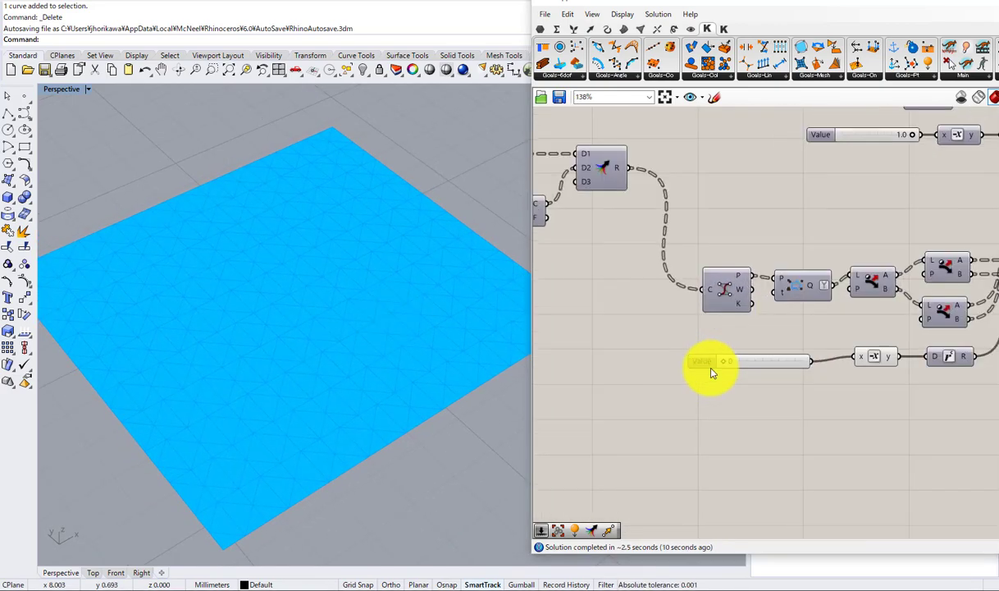
right_click_drag(734, 358, 613, 348)
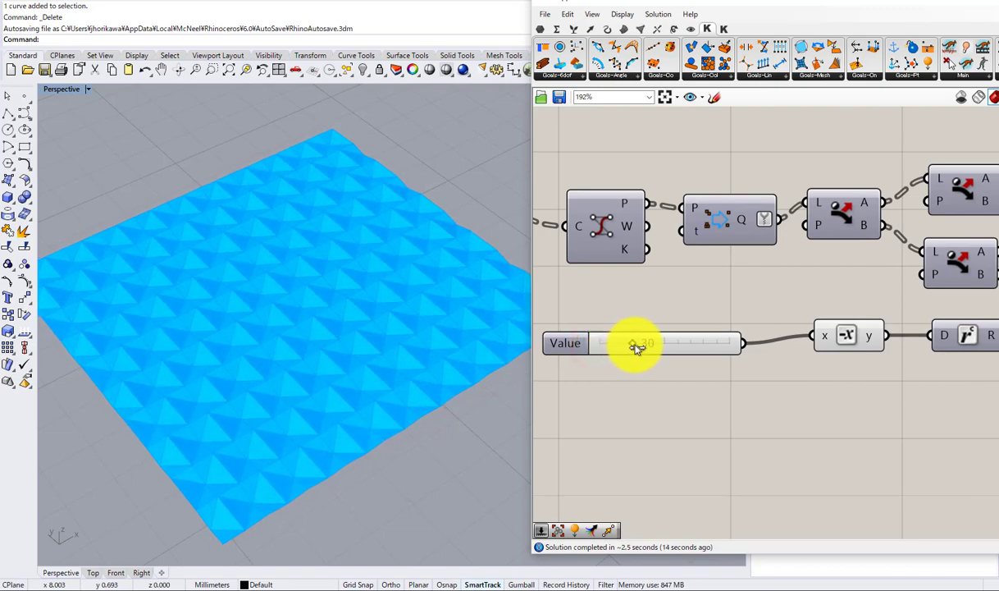
mouse_move(636, 346)
left_mouse_down()
mouse_move(732, 337)
mouse_move(621, 350)
left_mouse_up()
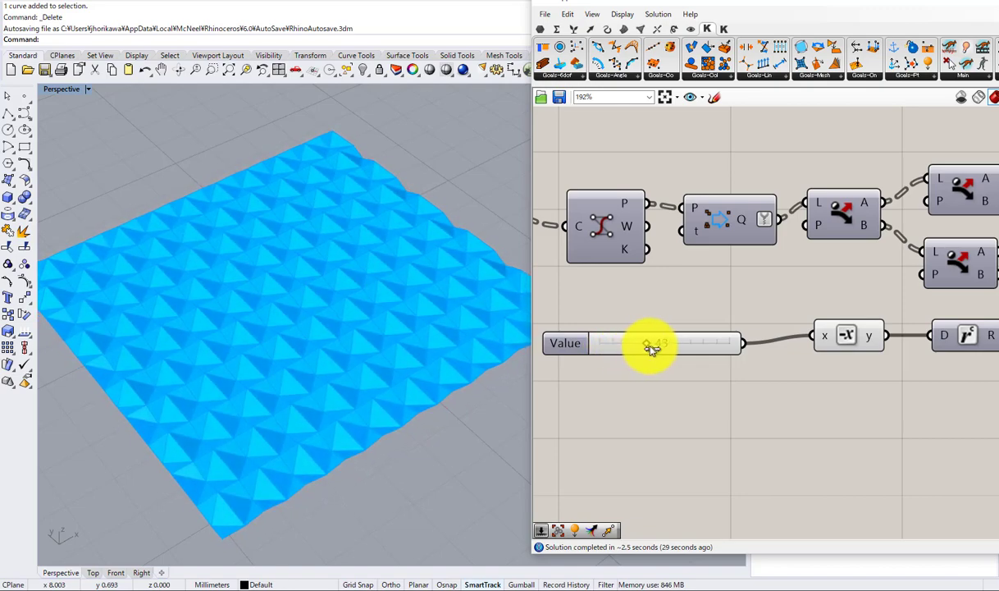
left_click_drag(650, 348, 614, 354)
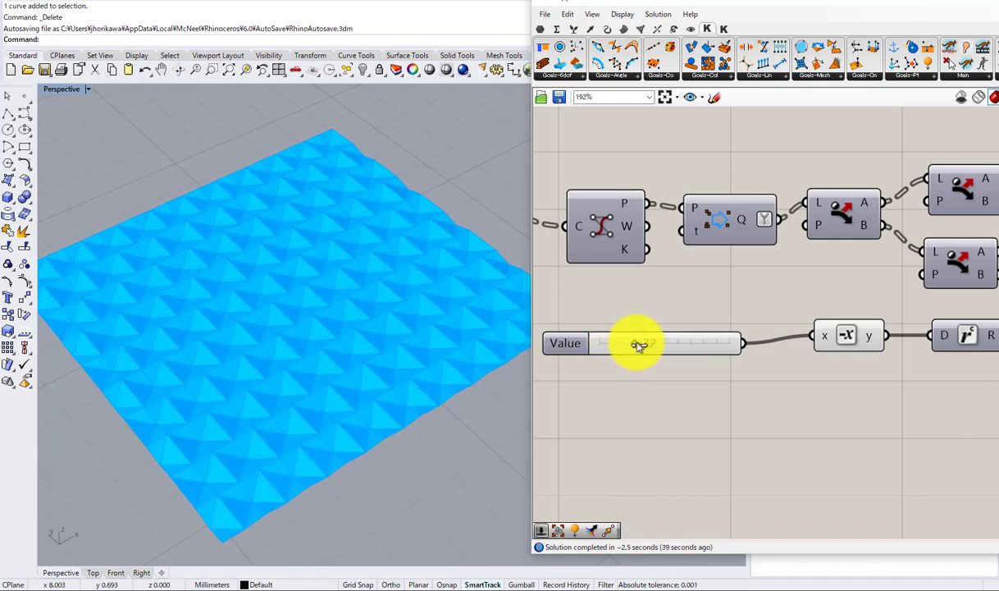
left_click_drag(638, 344, 756, 347)
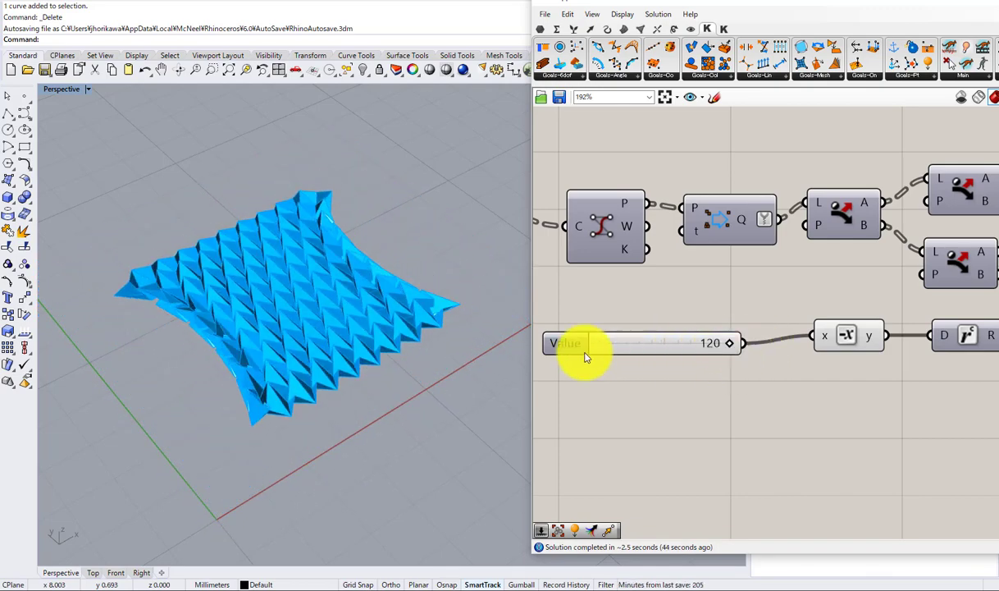
right_click_drag(444, 309, 416, 347)
scroll(429, 345, "up", 4)
scroll(428, 344, "down", 2)
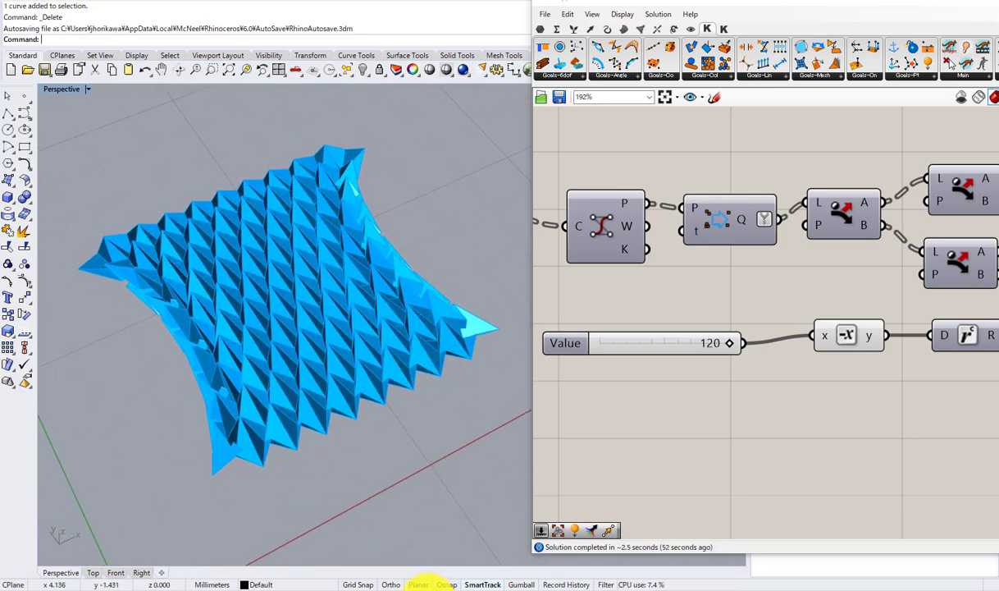
left_click(420, 576)
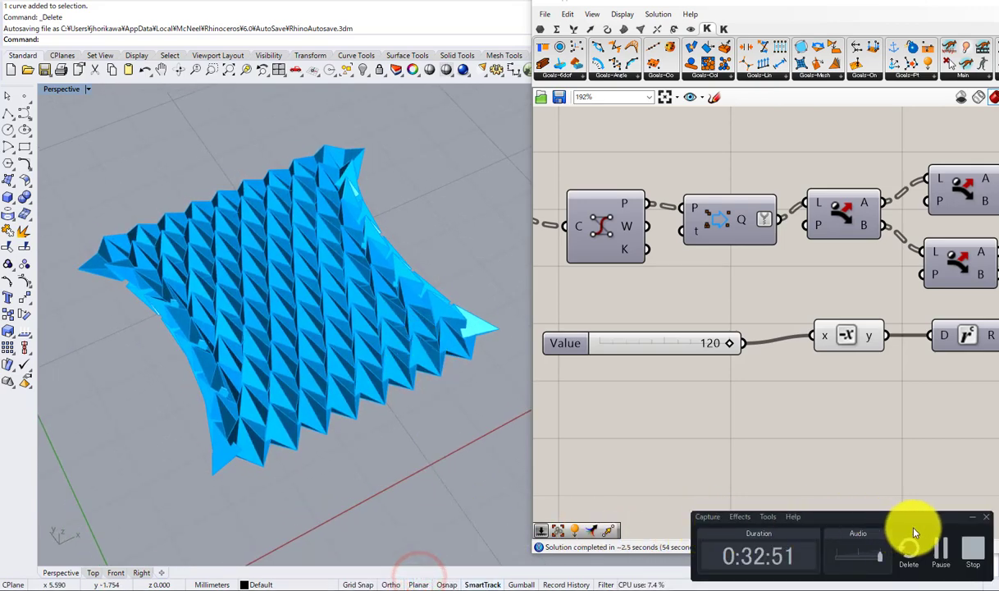